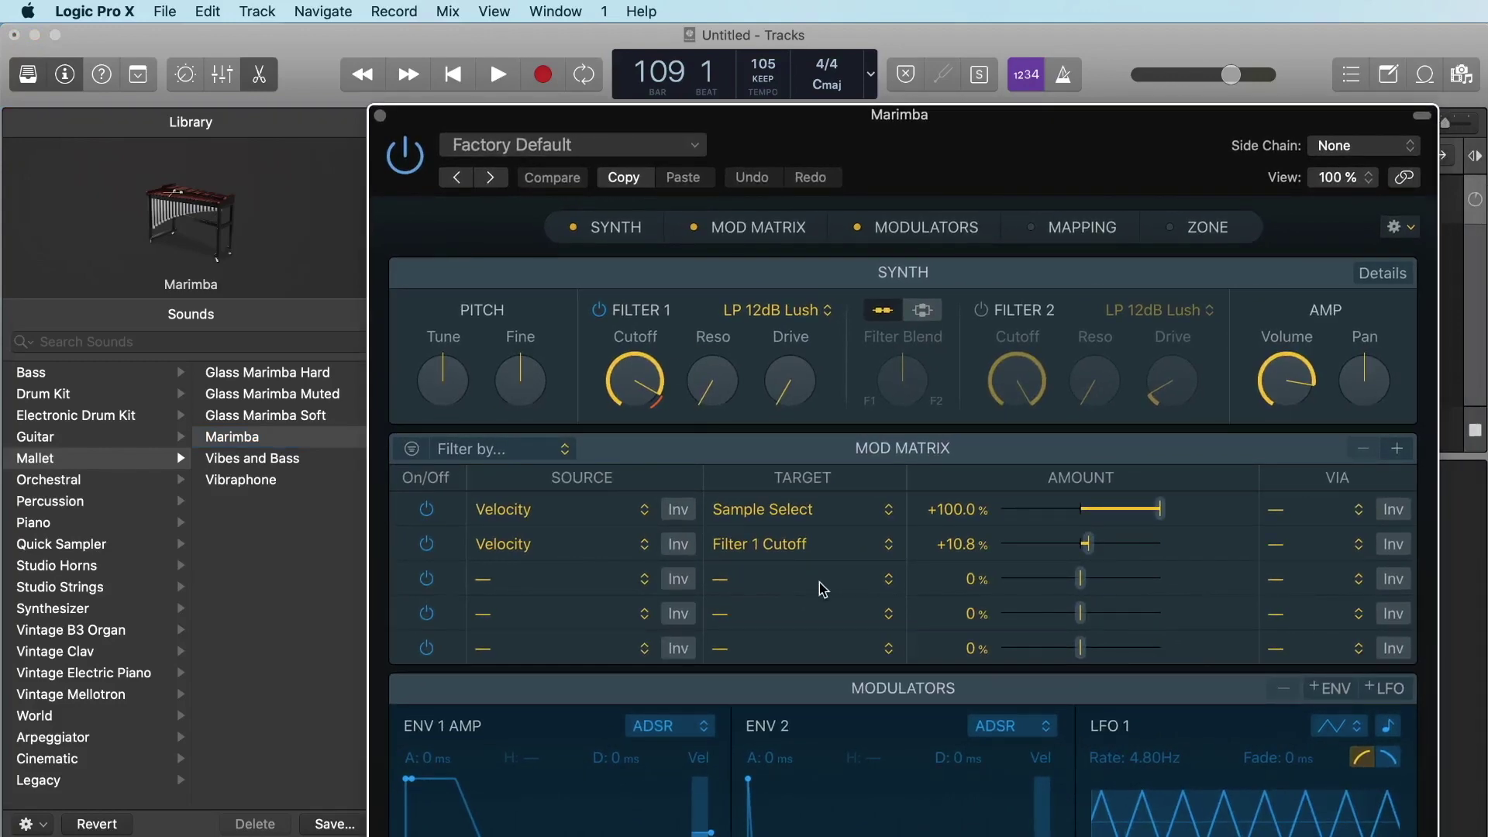
View the Marimba sampler's mapping, close its window and bypass the track's Channel EQ, Chorus and Tape Delay effects.
left_click(1069, 226)
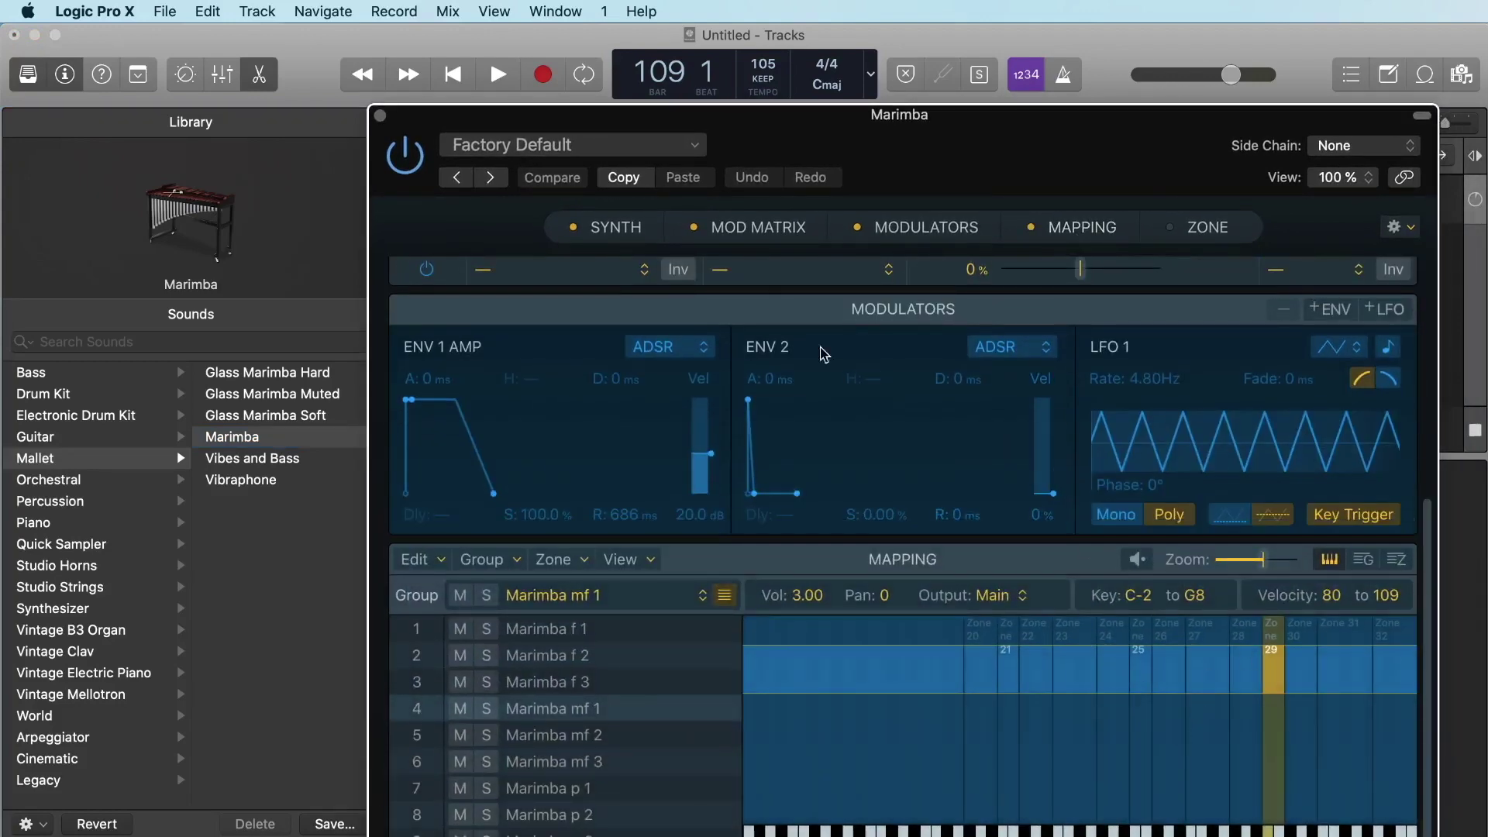
left_click(380, 116)
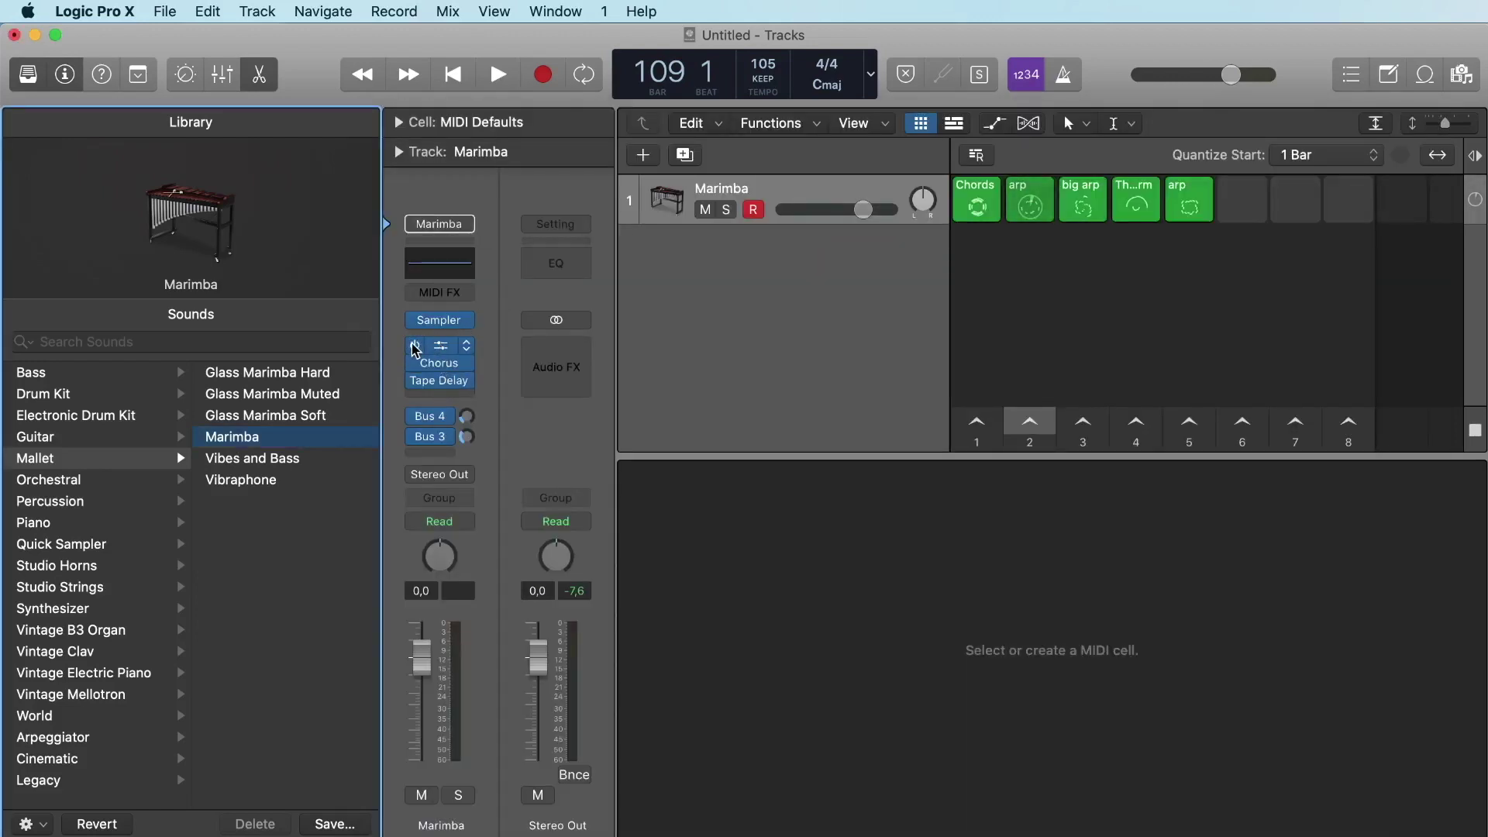
left_click(415, 392)
left_click(414, 383)
left_click(414, 382)
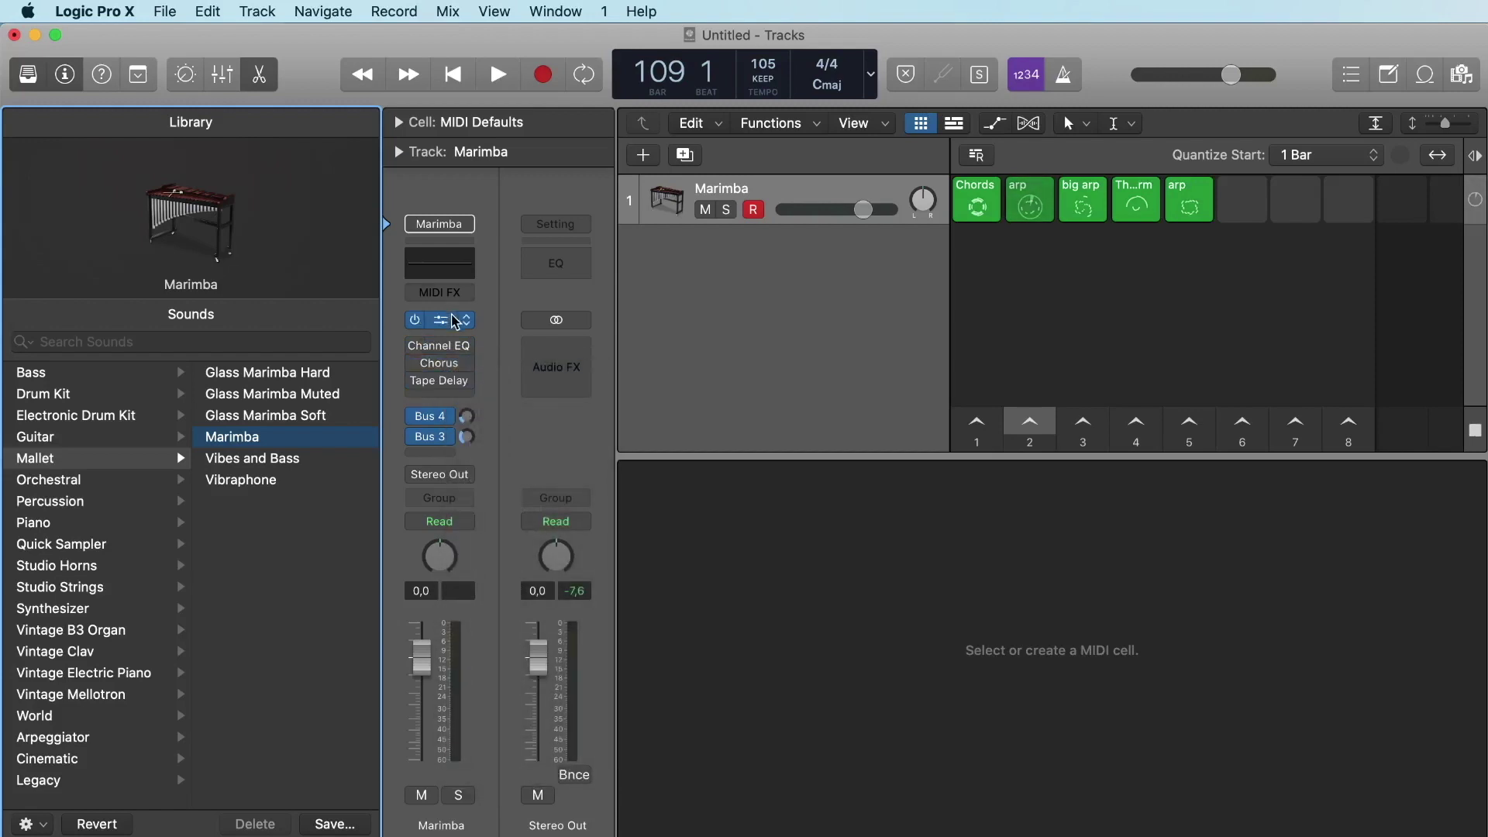
Remove the Sampler instrument from the track and hide the Library.
left_click(467, 321)
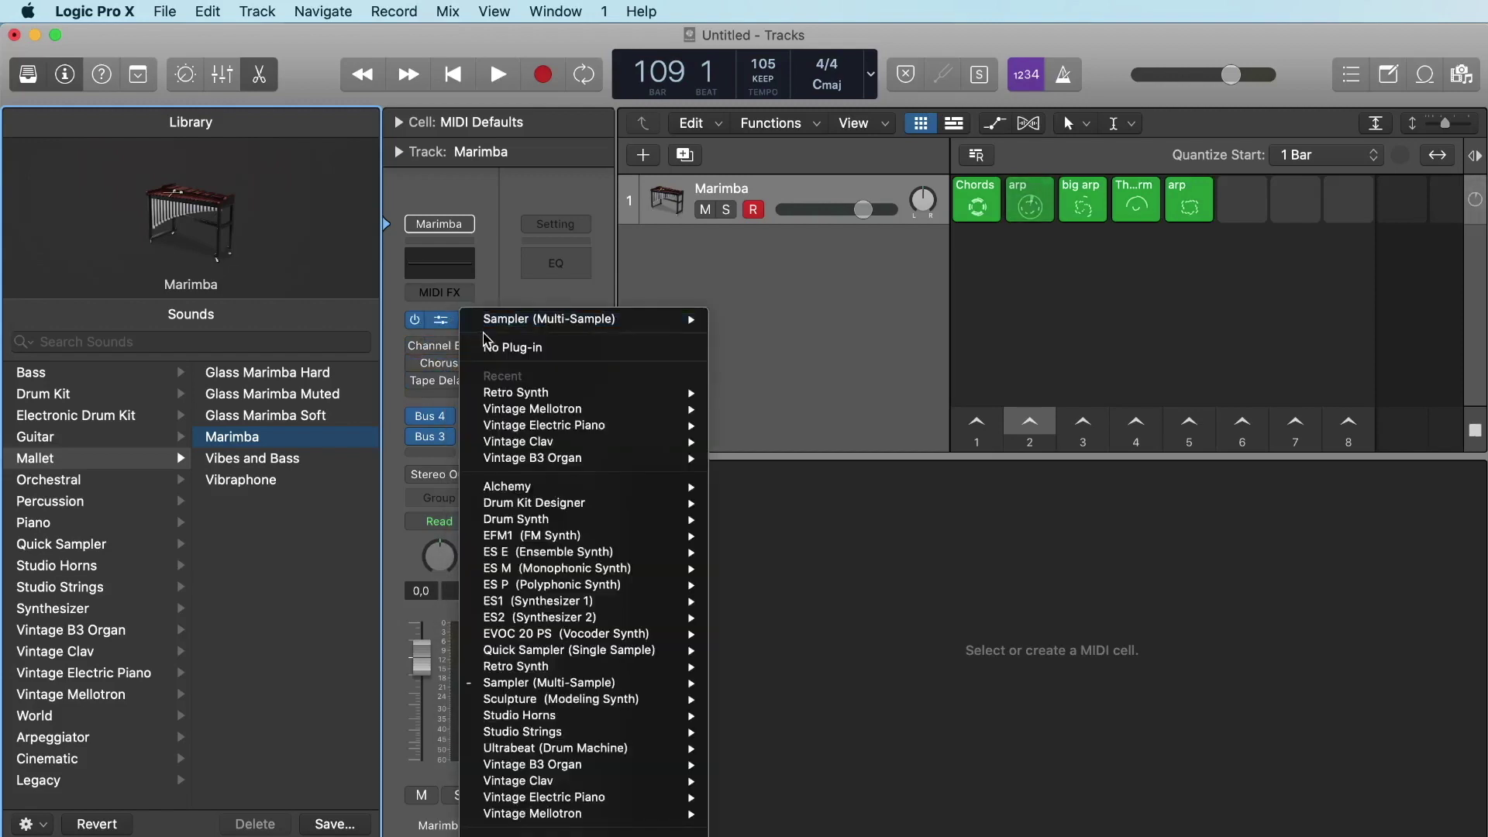
left_click(489, 345)
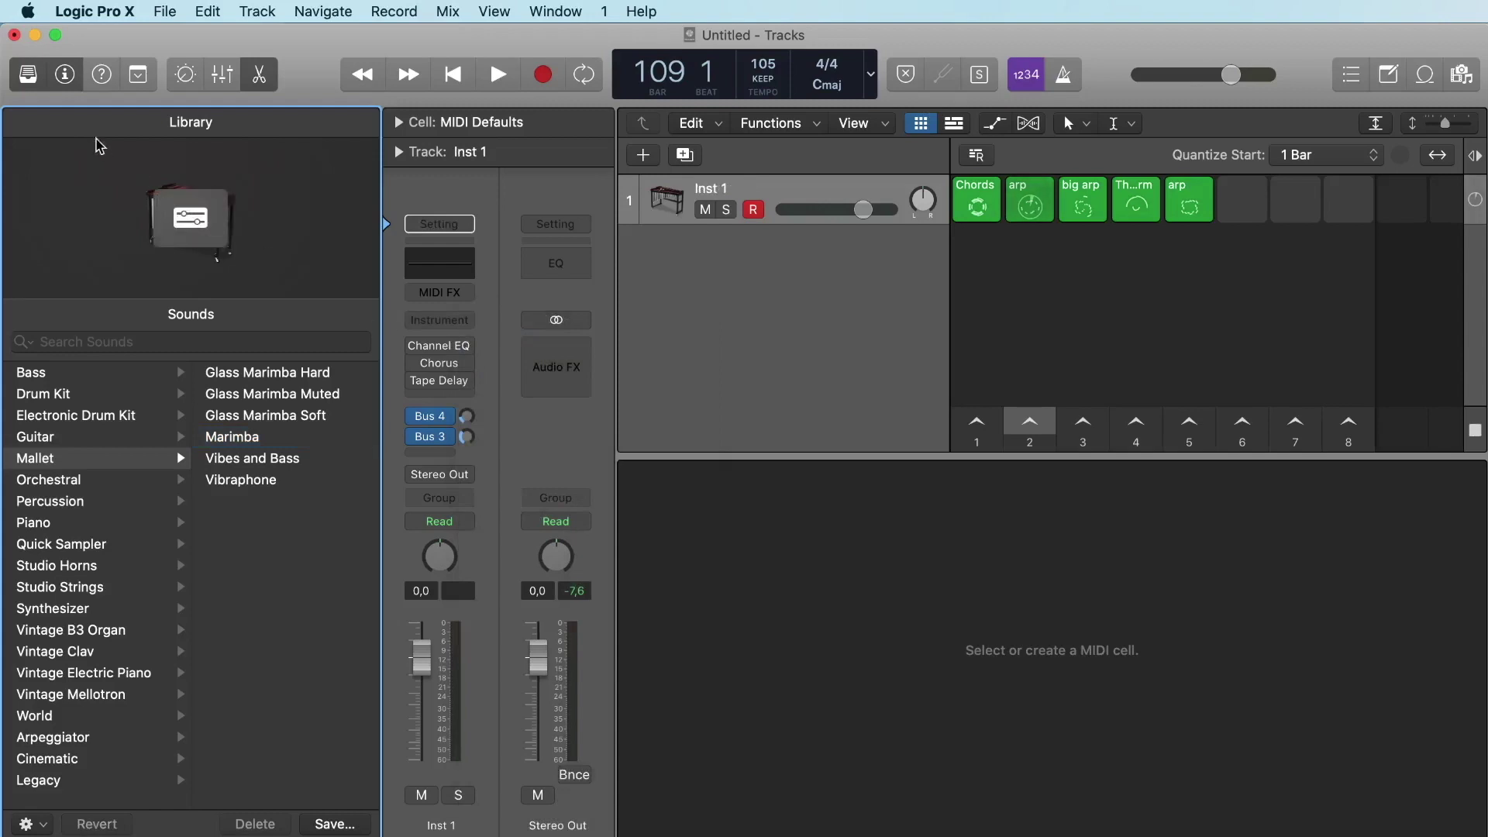
left_click(31, 76)
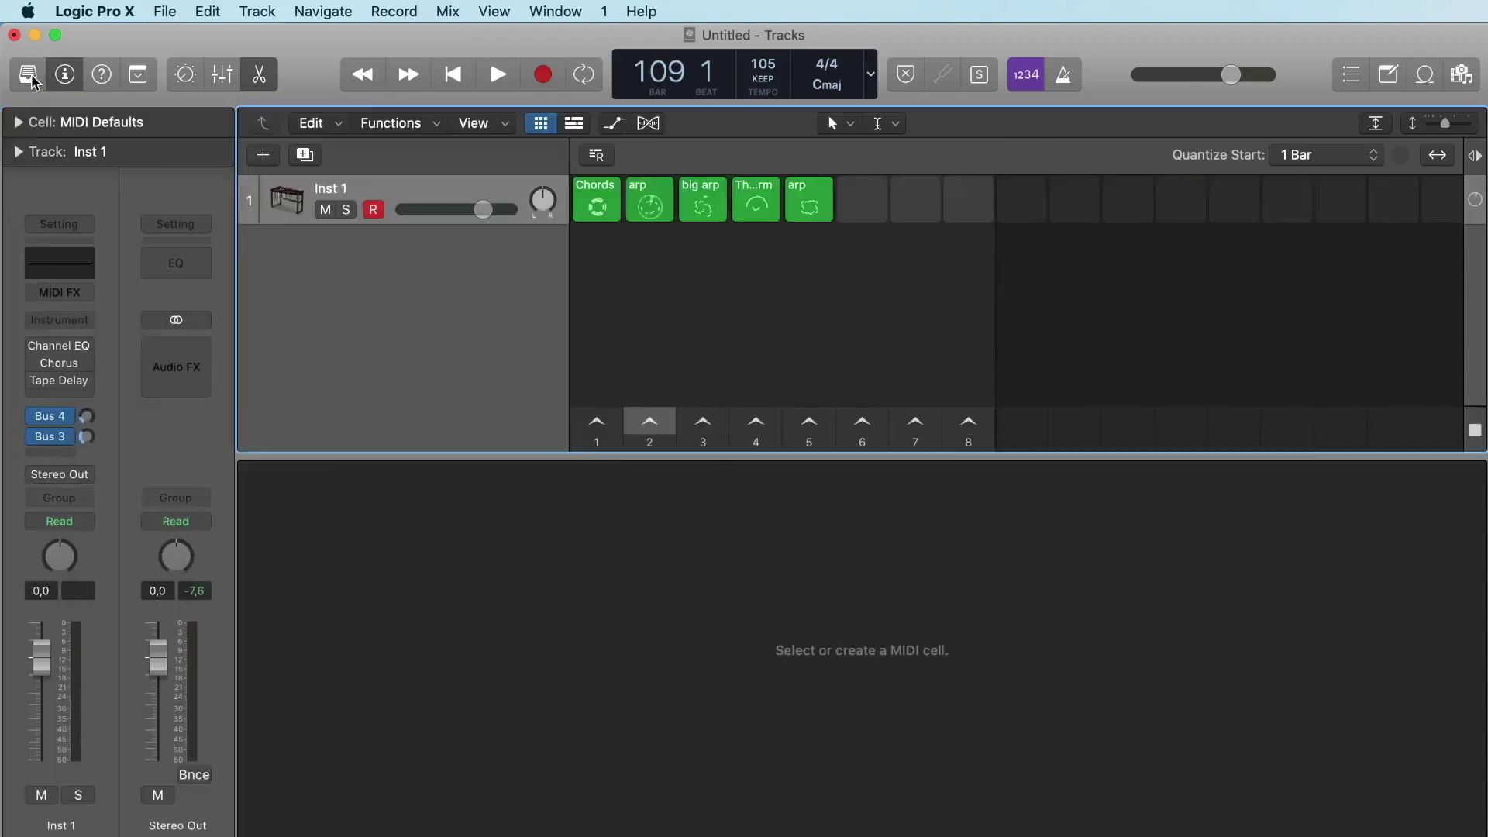
left_click(84, 321)
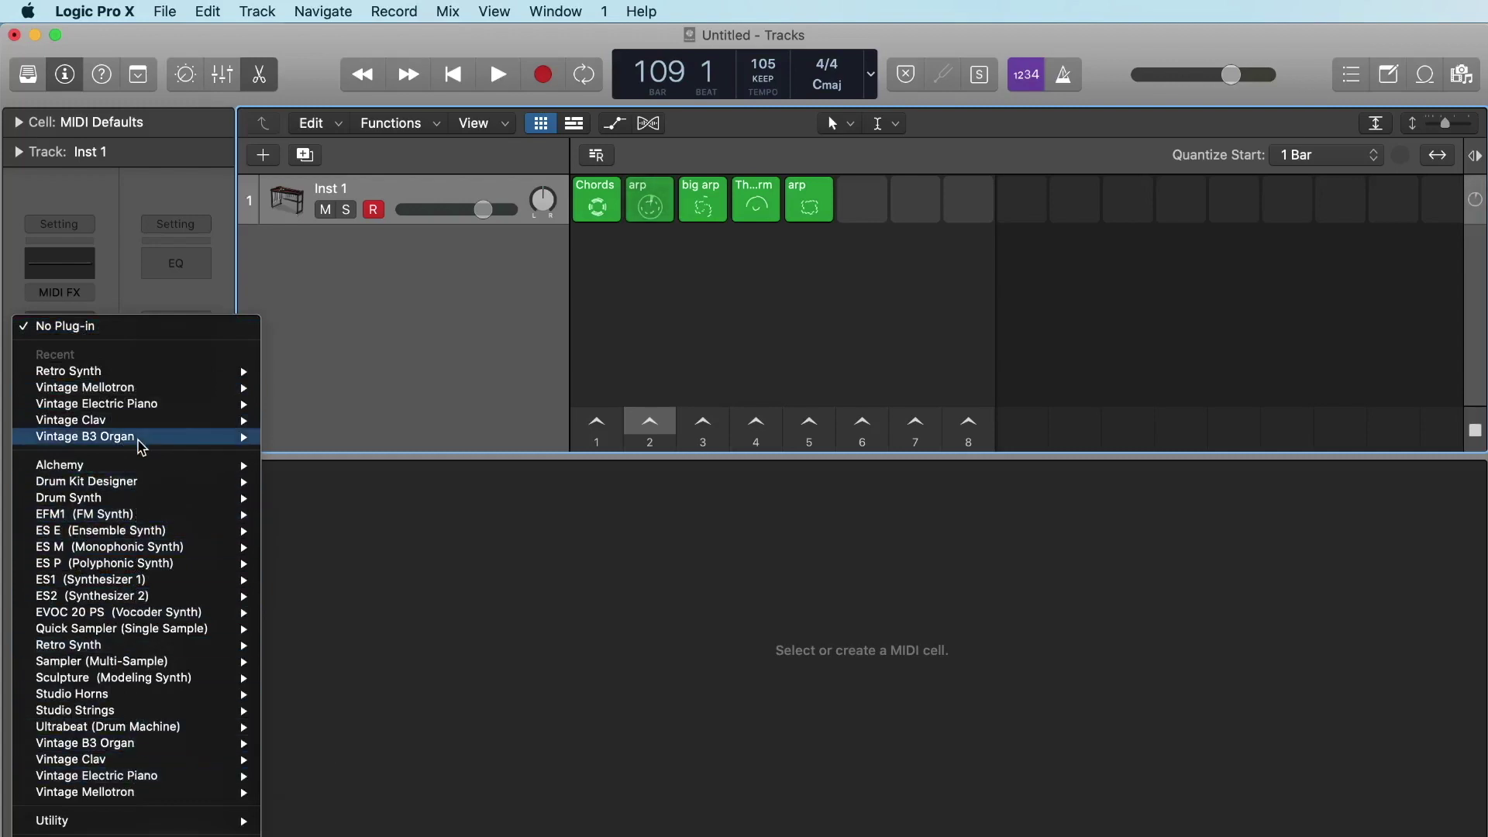
mouse_move(142, 437)
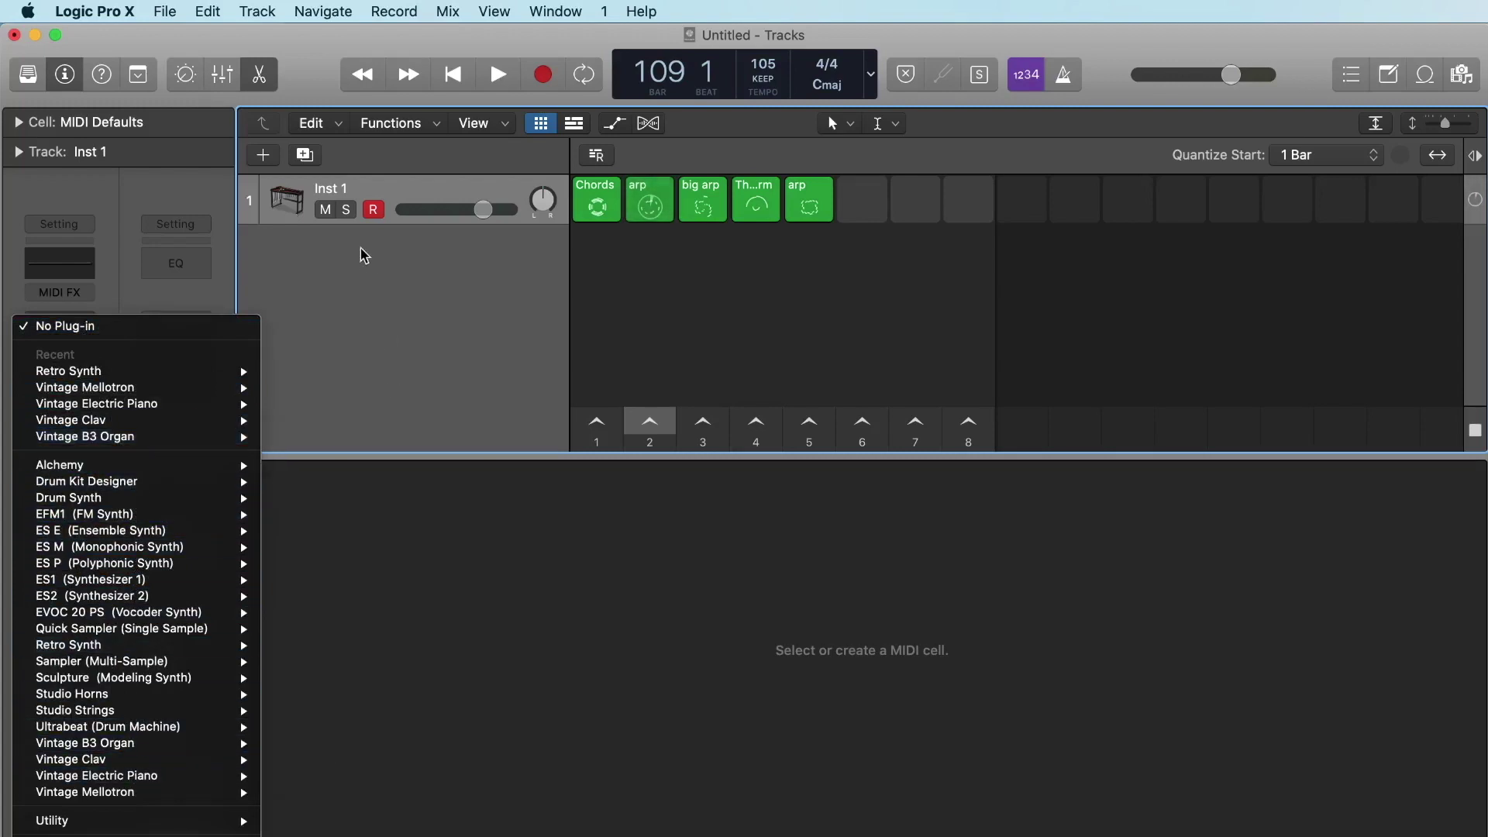
left_click(362, 258)
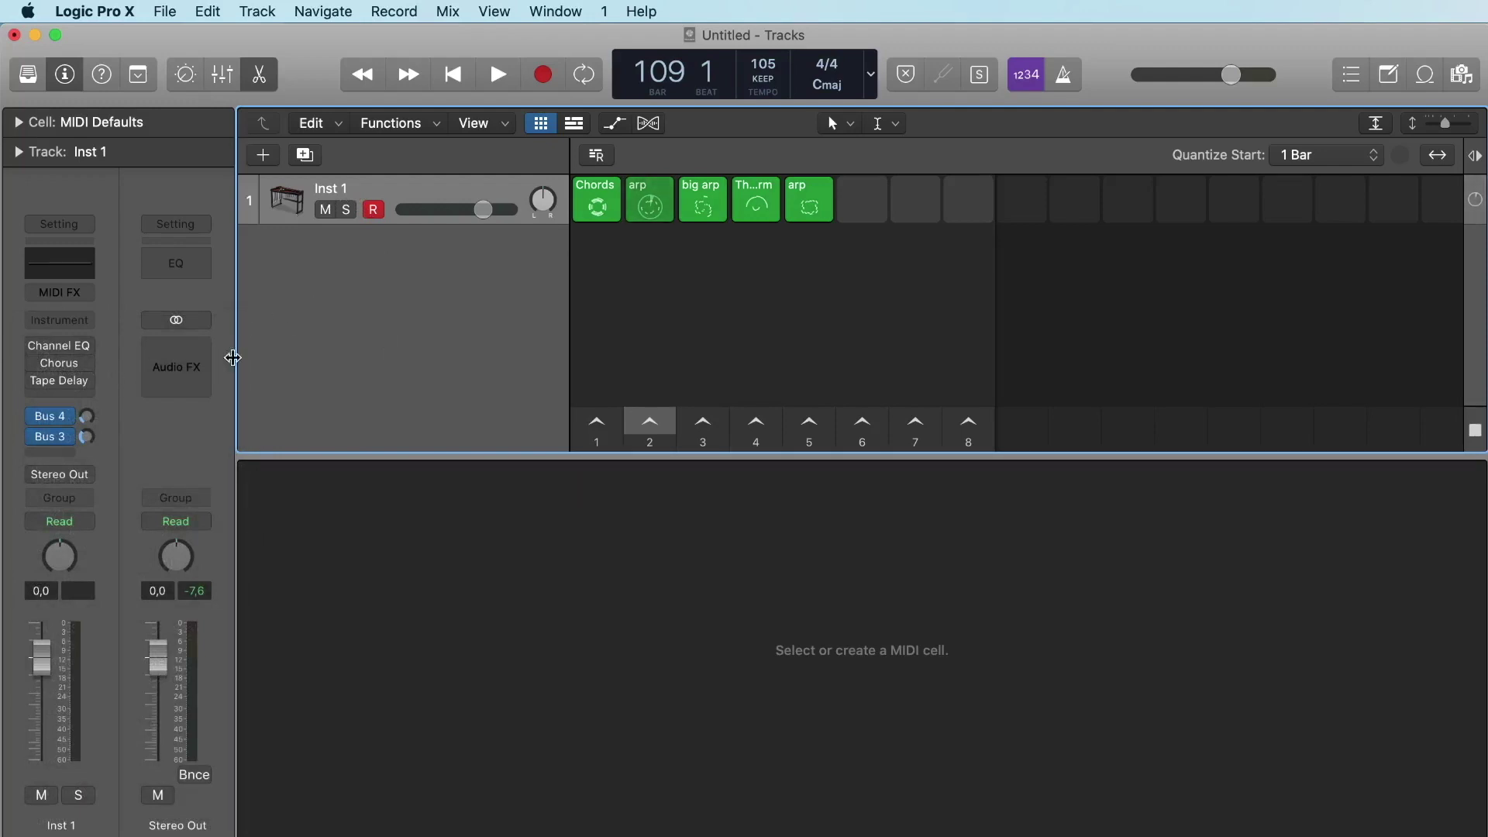
Load Retro Synth as the track's instrument and reposition its window so all controls are accessible.
left_click(68, 321)
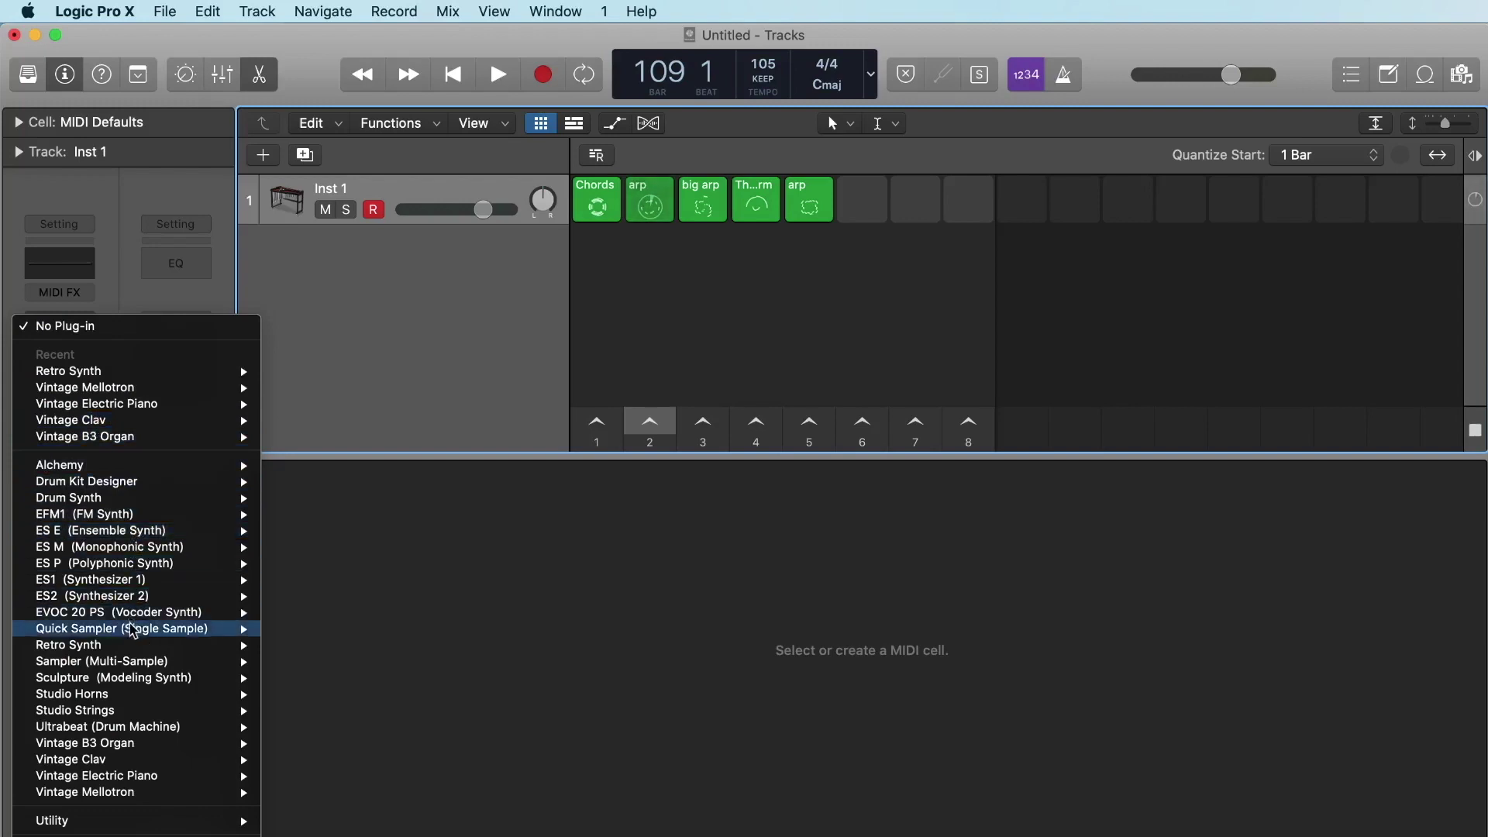
mouse_move(136, 645)
left_click(284, 653)
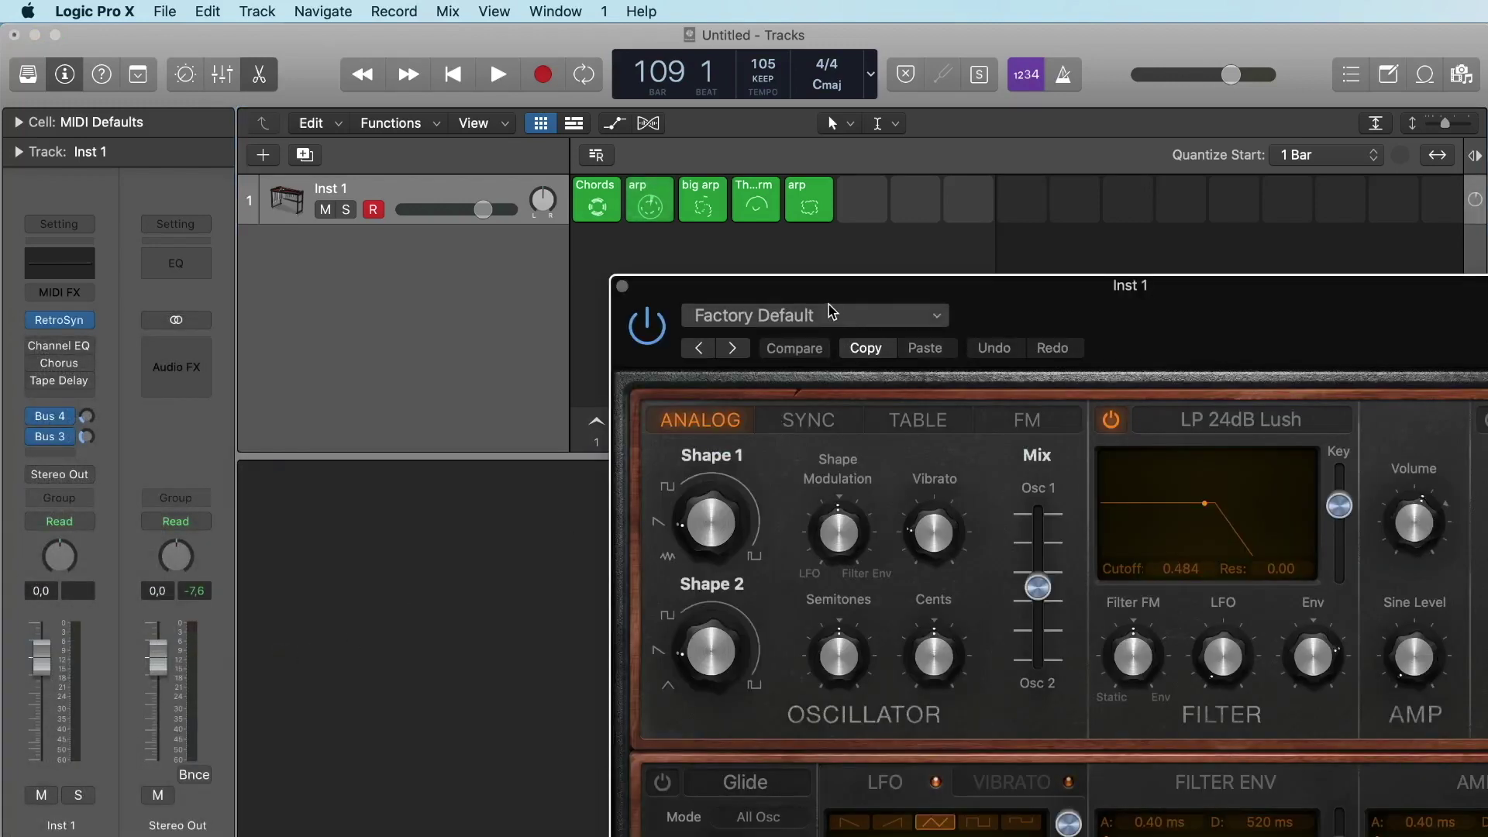
left_click_drag(831, 311, 451, 83)
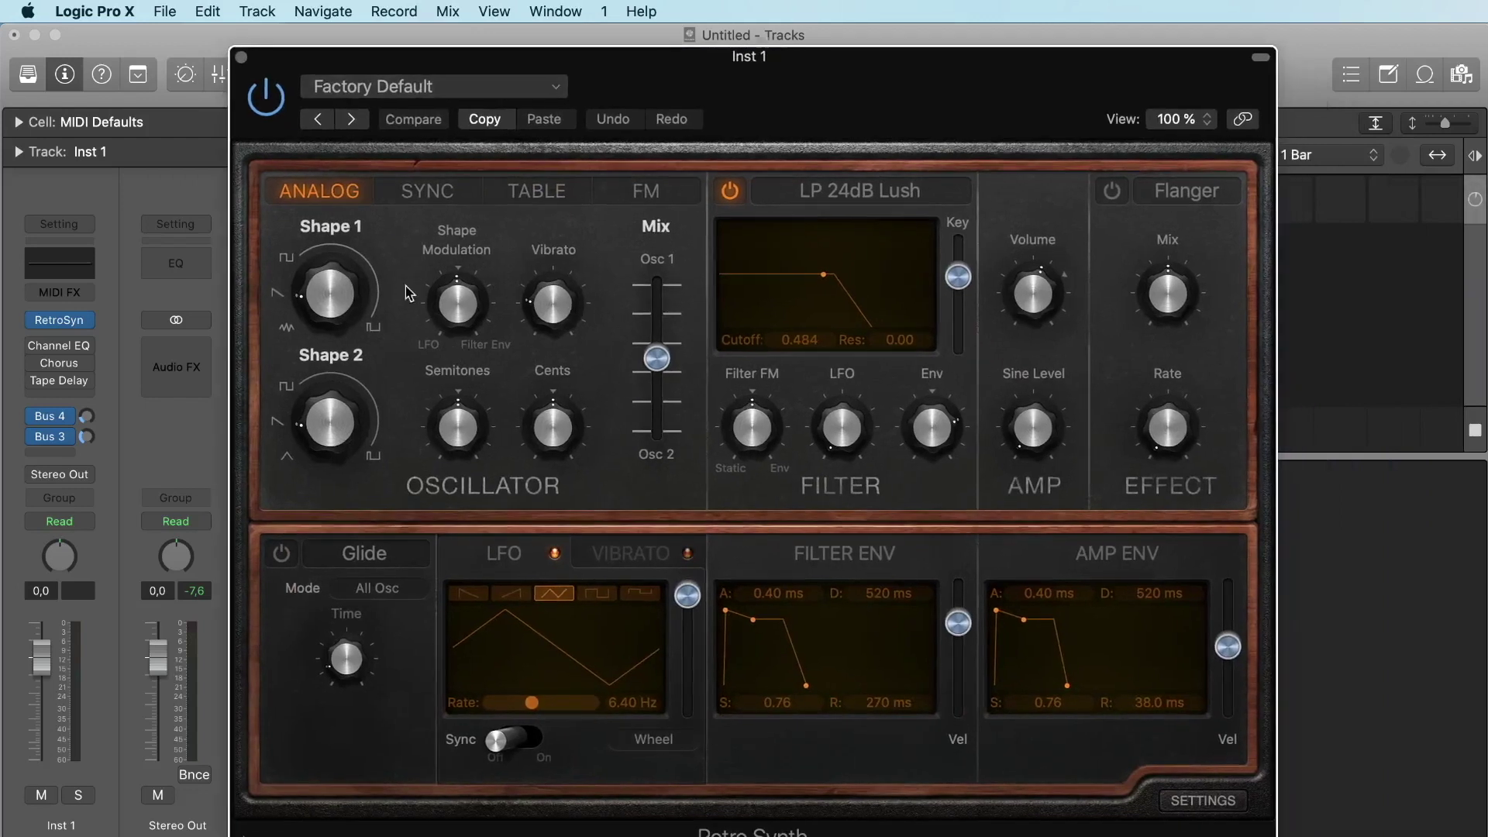
Set the oscillator Mix fully to Osc 1 and start playing the arp cell in scene 2.
mouse_move(511, 372)
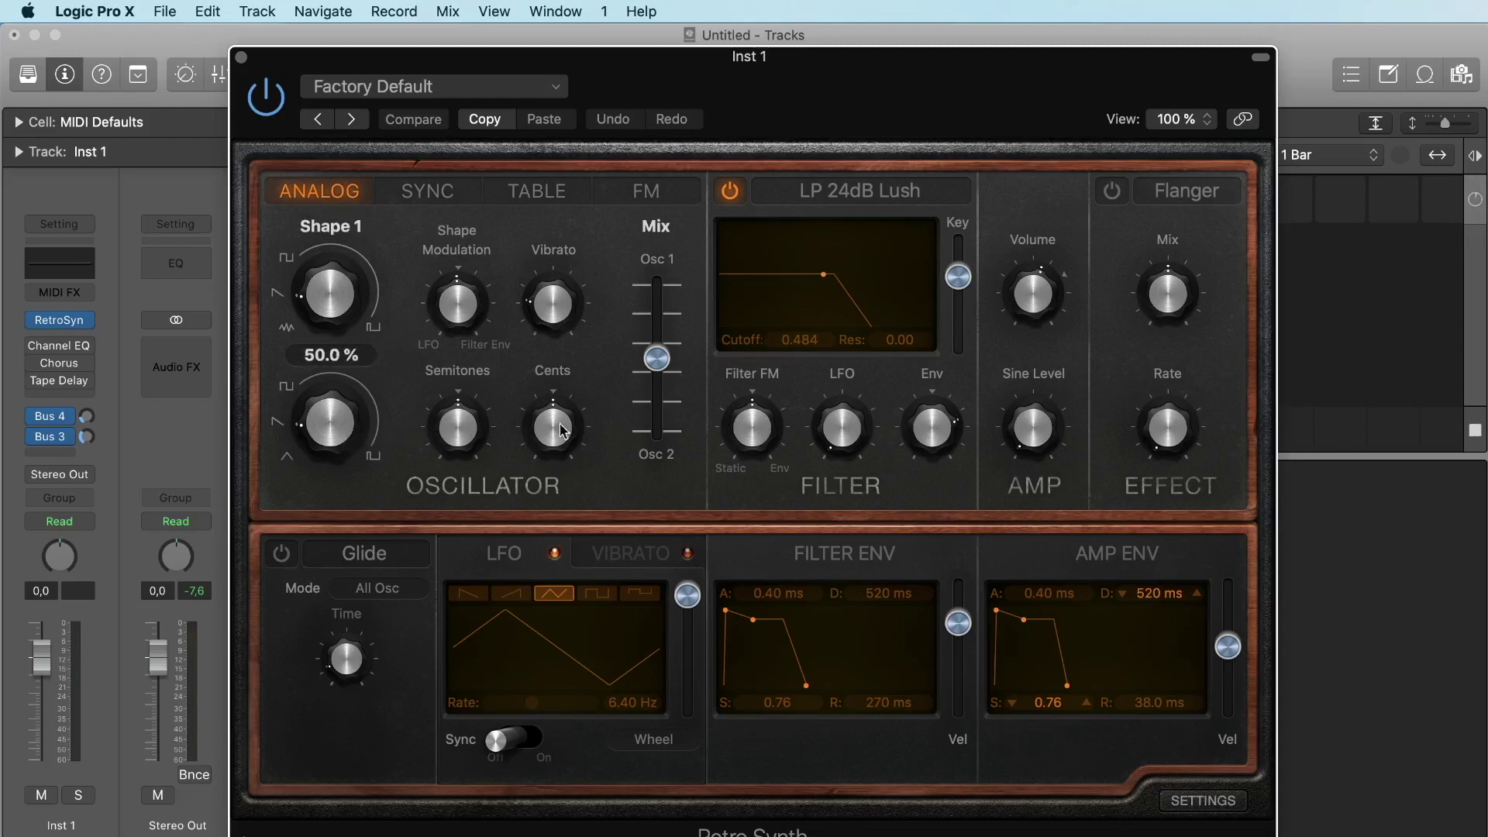
left_click_drag(656, 358, 665, 190)
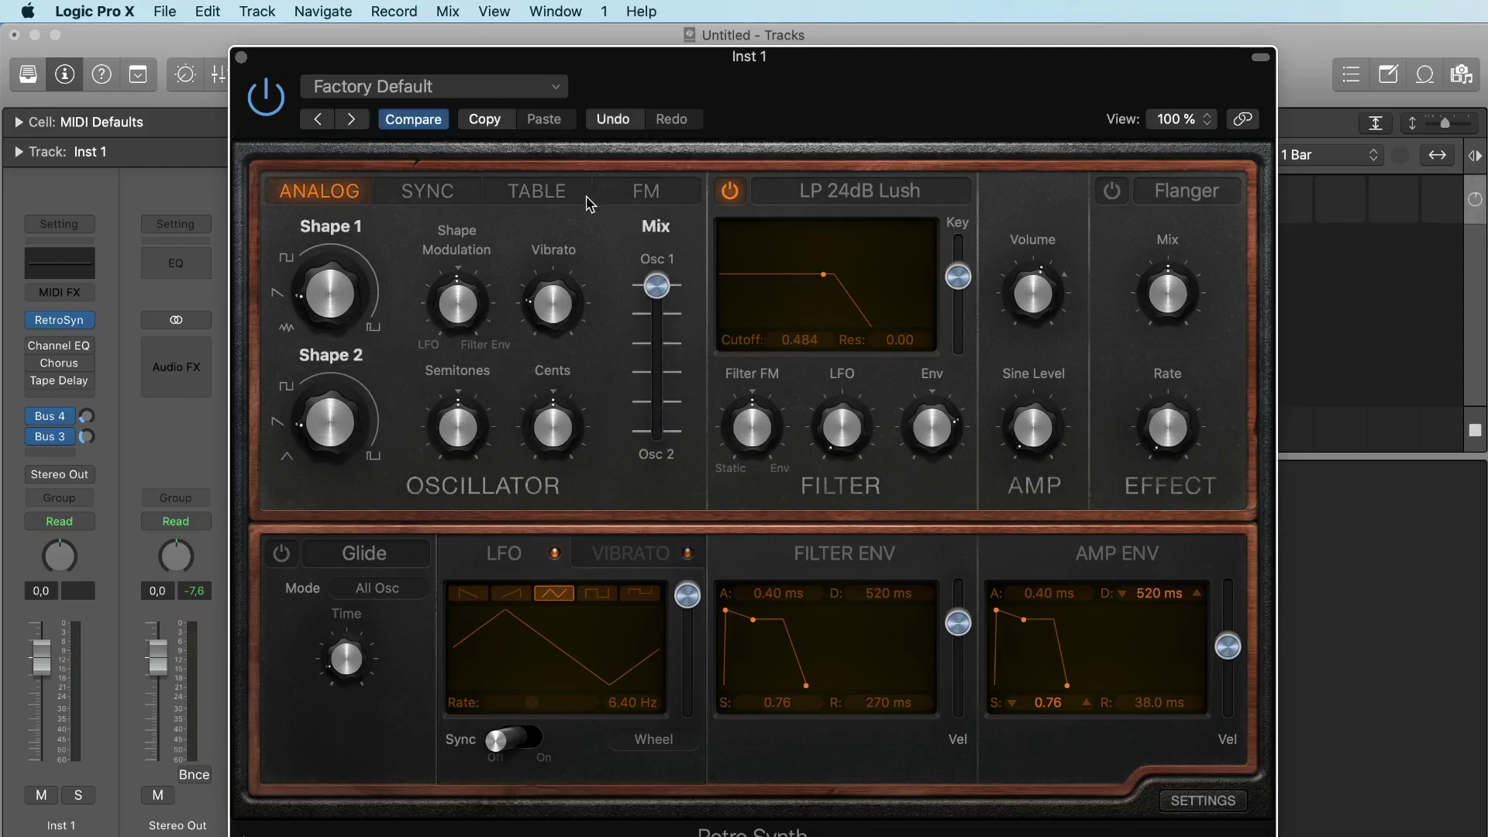
left_click_drag(902, 81, 884, 430)
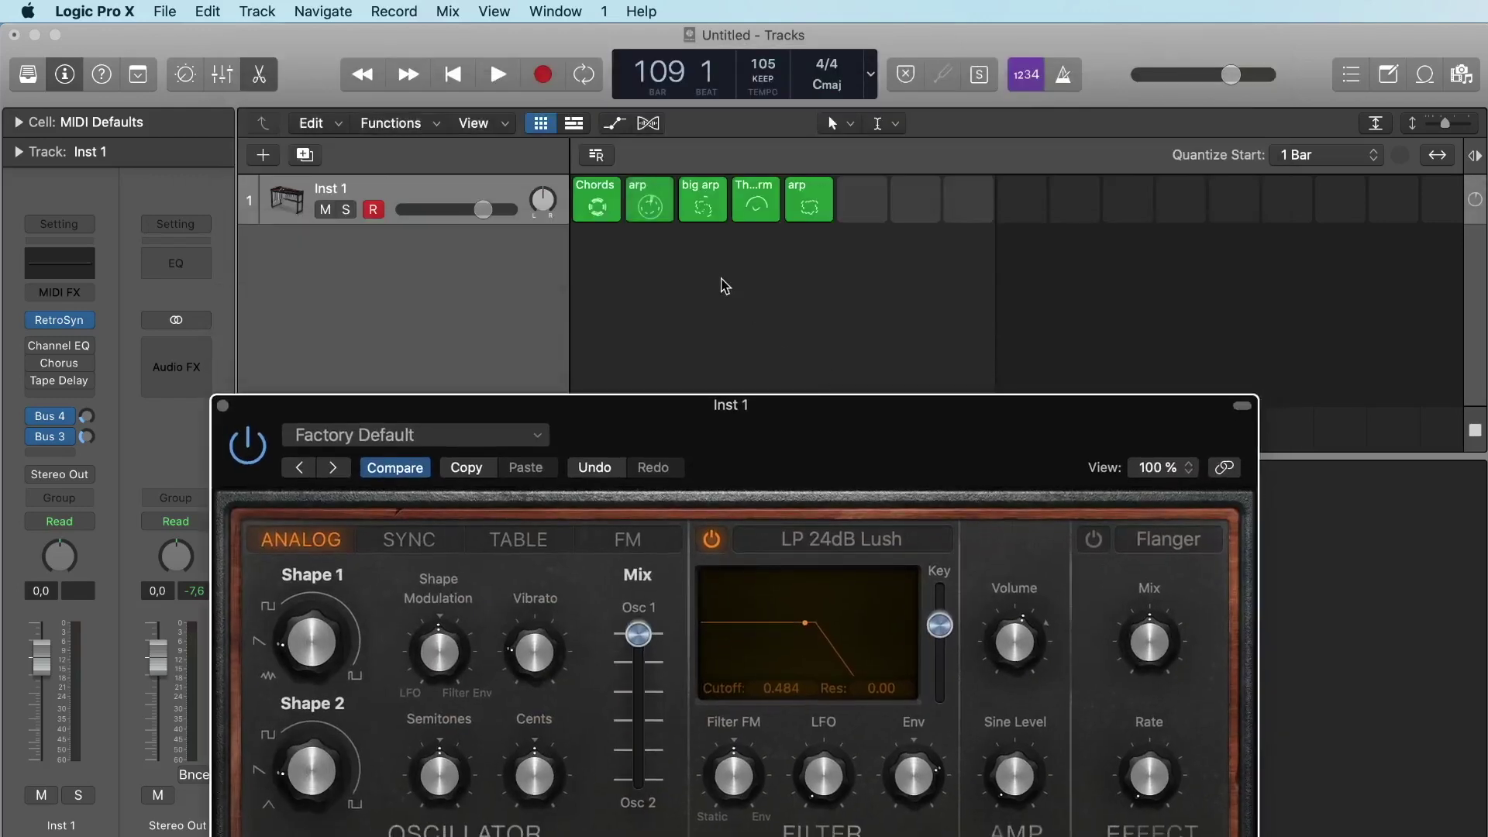
left_click(653, 209)
left_click_drag(833, 404, 791, 57)
Audition other Shape 1 waveforms while the arp plays and return Shape 1 to the sawtooth position.
mouse_move(263, 318)
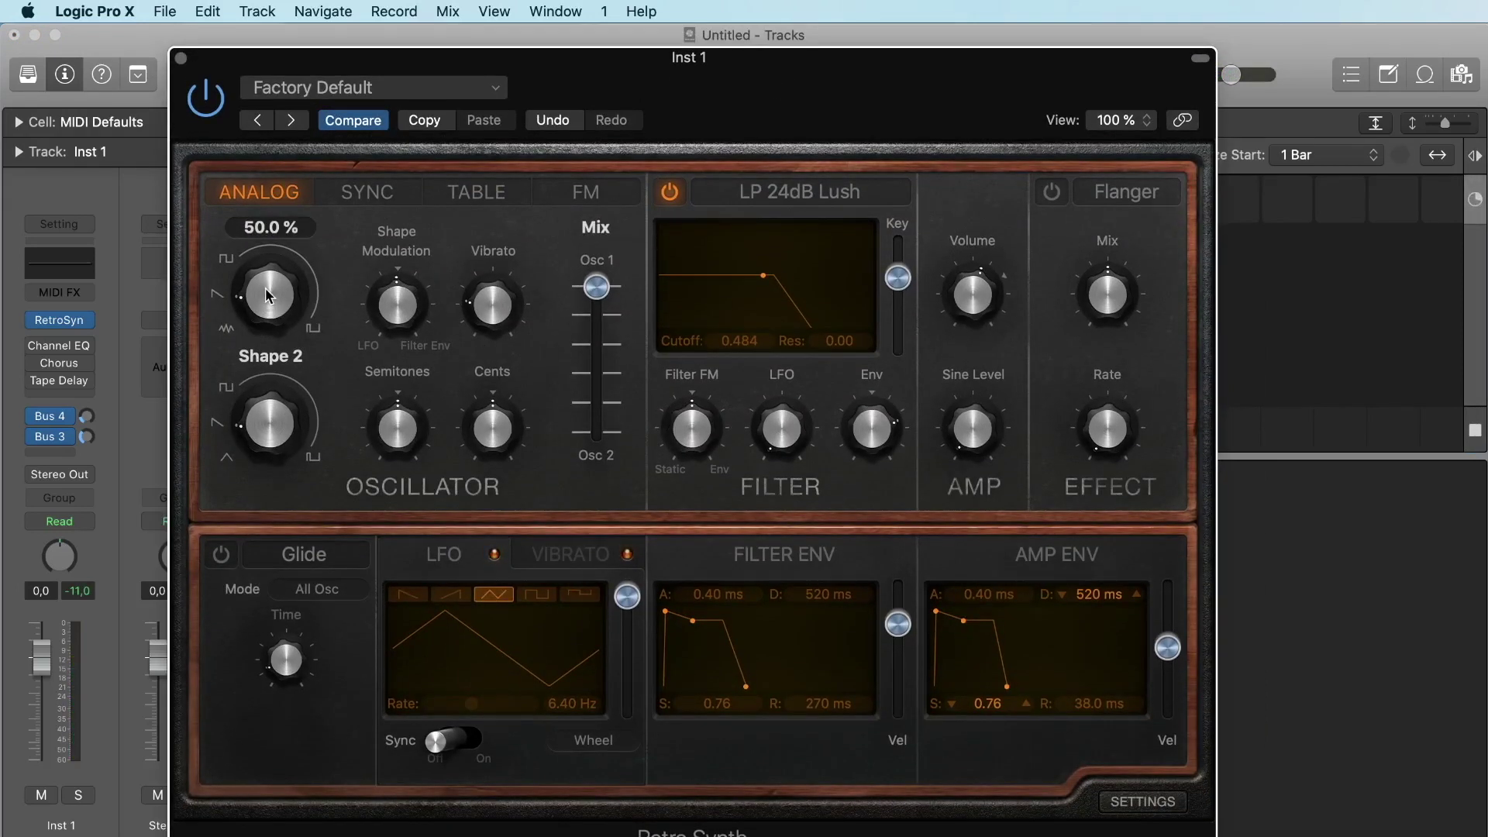
left_click_drag(267, 297, 267, 329)
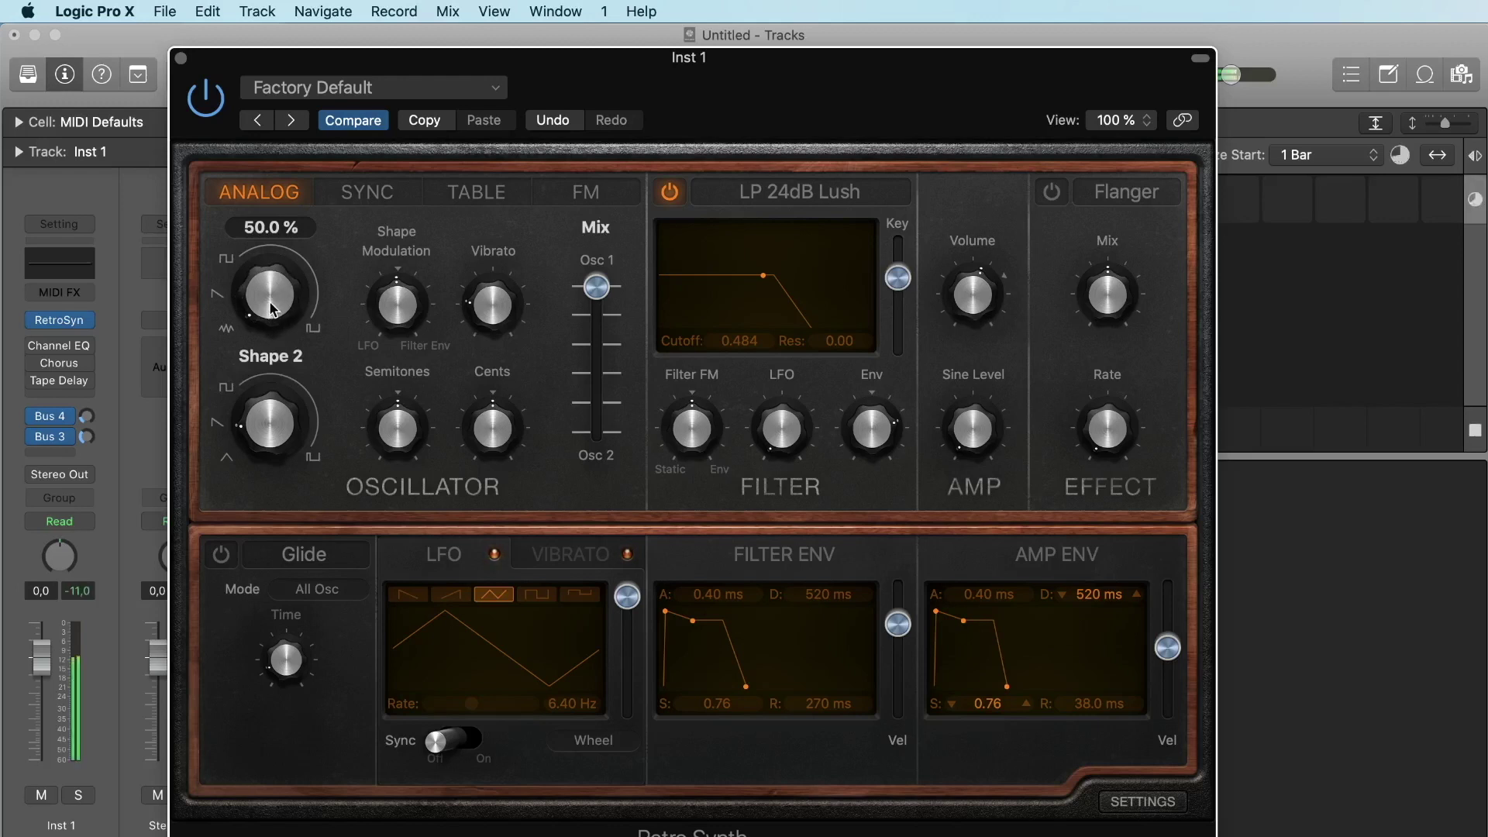
mouse_move(267, 308)
left_mouse_down()
mouse_move(249, 277)
mouse_move(268, 297)
mouse_move(277, 206)
mouse_move(264, 313)
left_mouse_up()
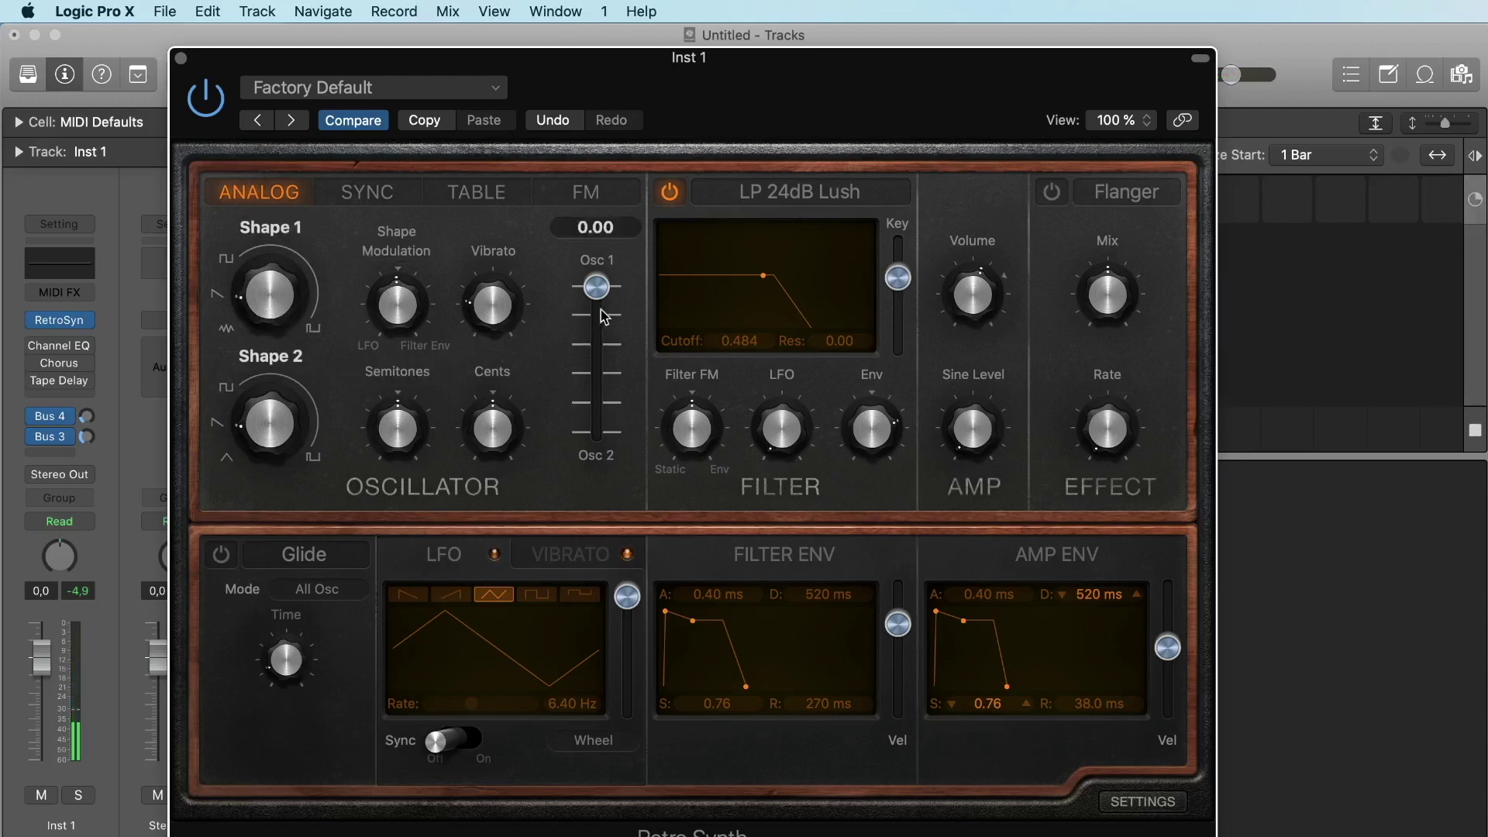
Set the oscillator Mix fully to Osc 2 and turn Shape 2 just past the square wave.
left_click_drag(595, 288, 595, 432)
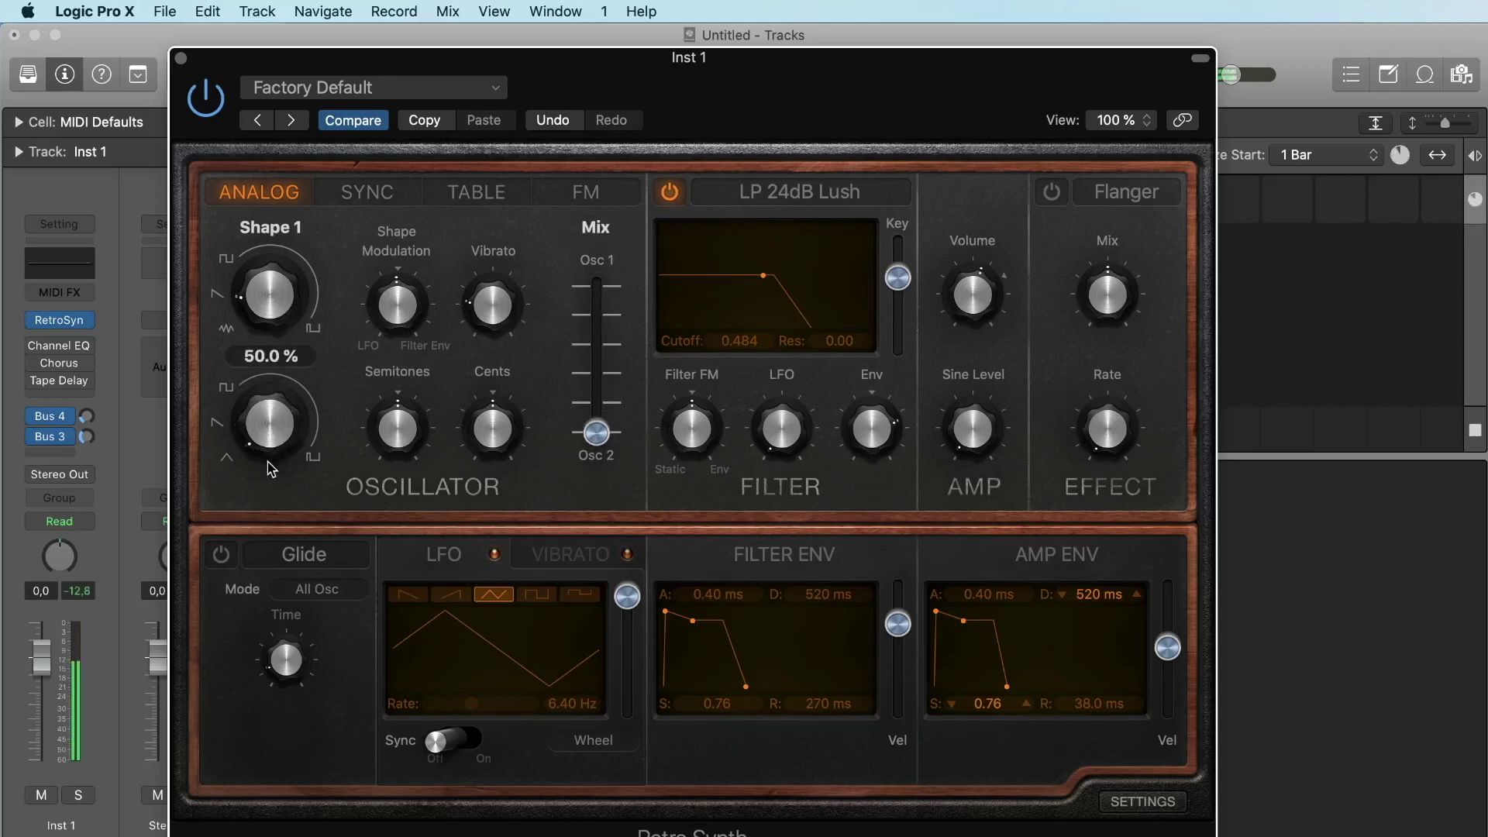
mouse_move(270, 452)
left_mouse_down()
mouse_move(271, 492)
mouse_move(265, 442)
left_mouse_up()
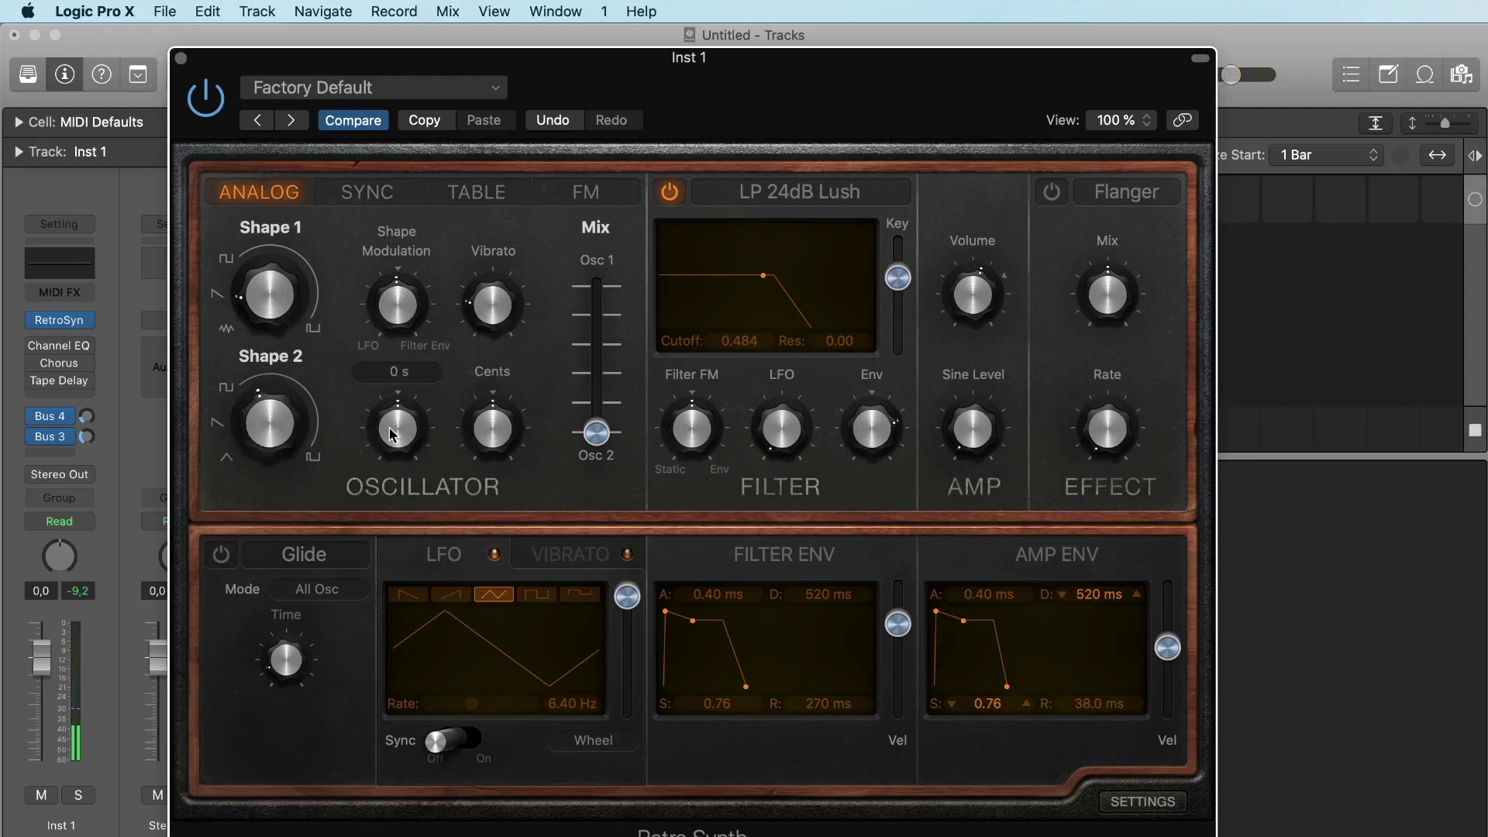
Try semitone and cents offsets on oscillator 2, comparing it against oscillator 1, and reset both offsets to 0.
left_click_drag(395, 435, 395, 419)
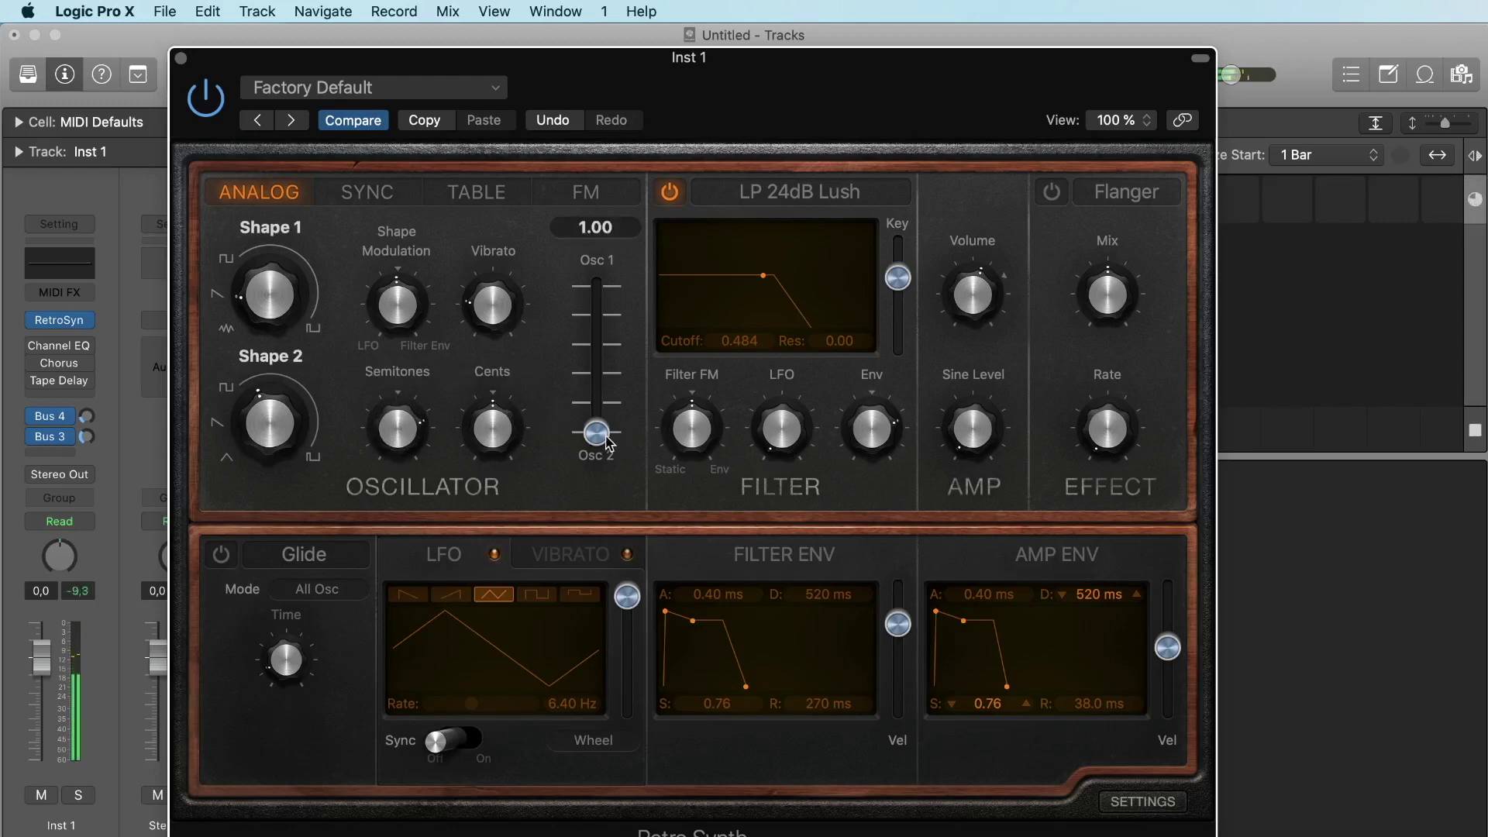
left_click_drag(606, 440, 596, 289)
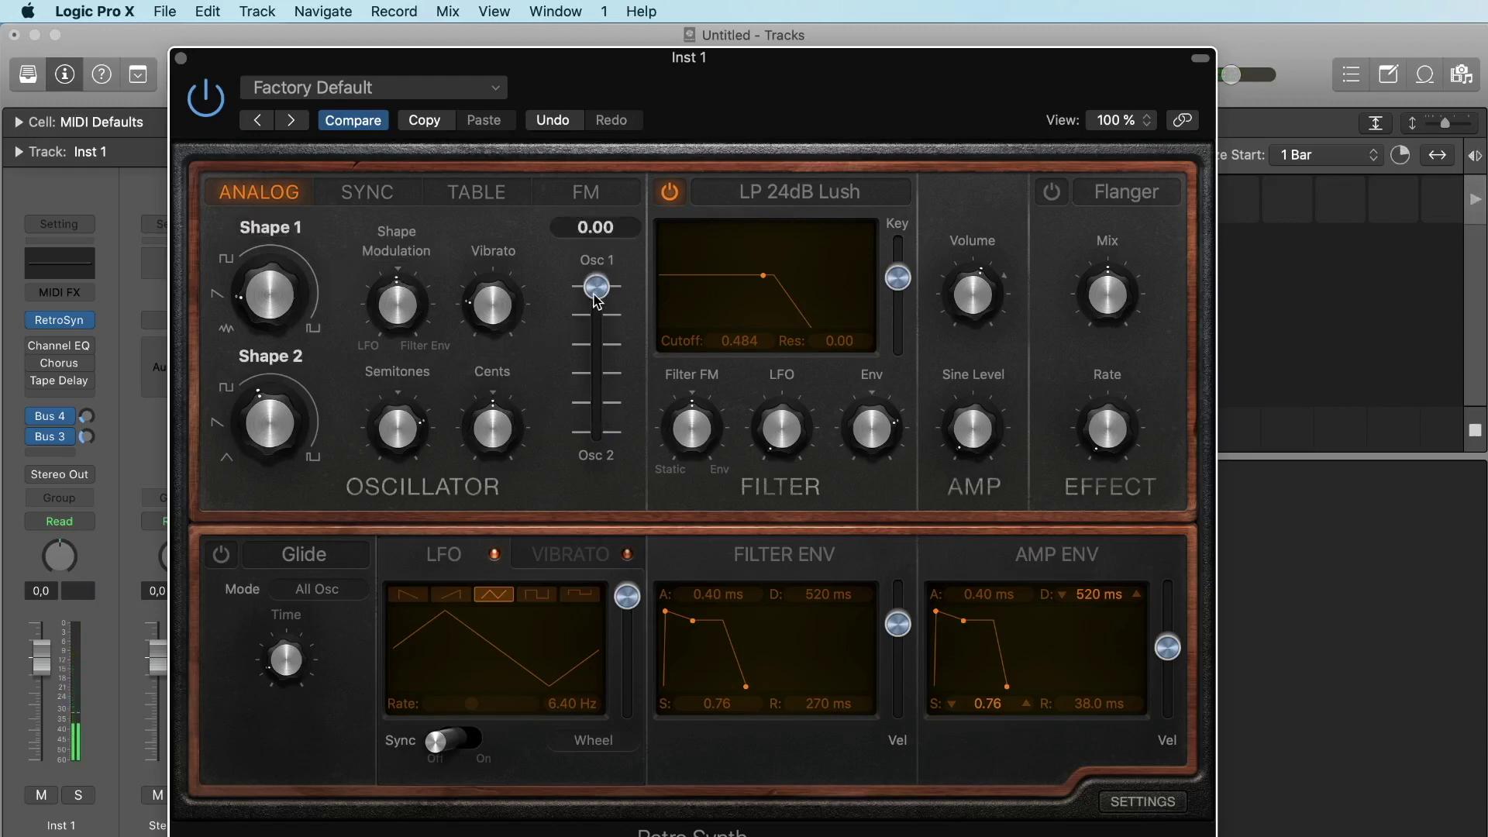
left_click_drag(596, 292, 588, 445)
left_click(399, 433, "alt")
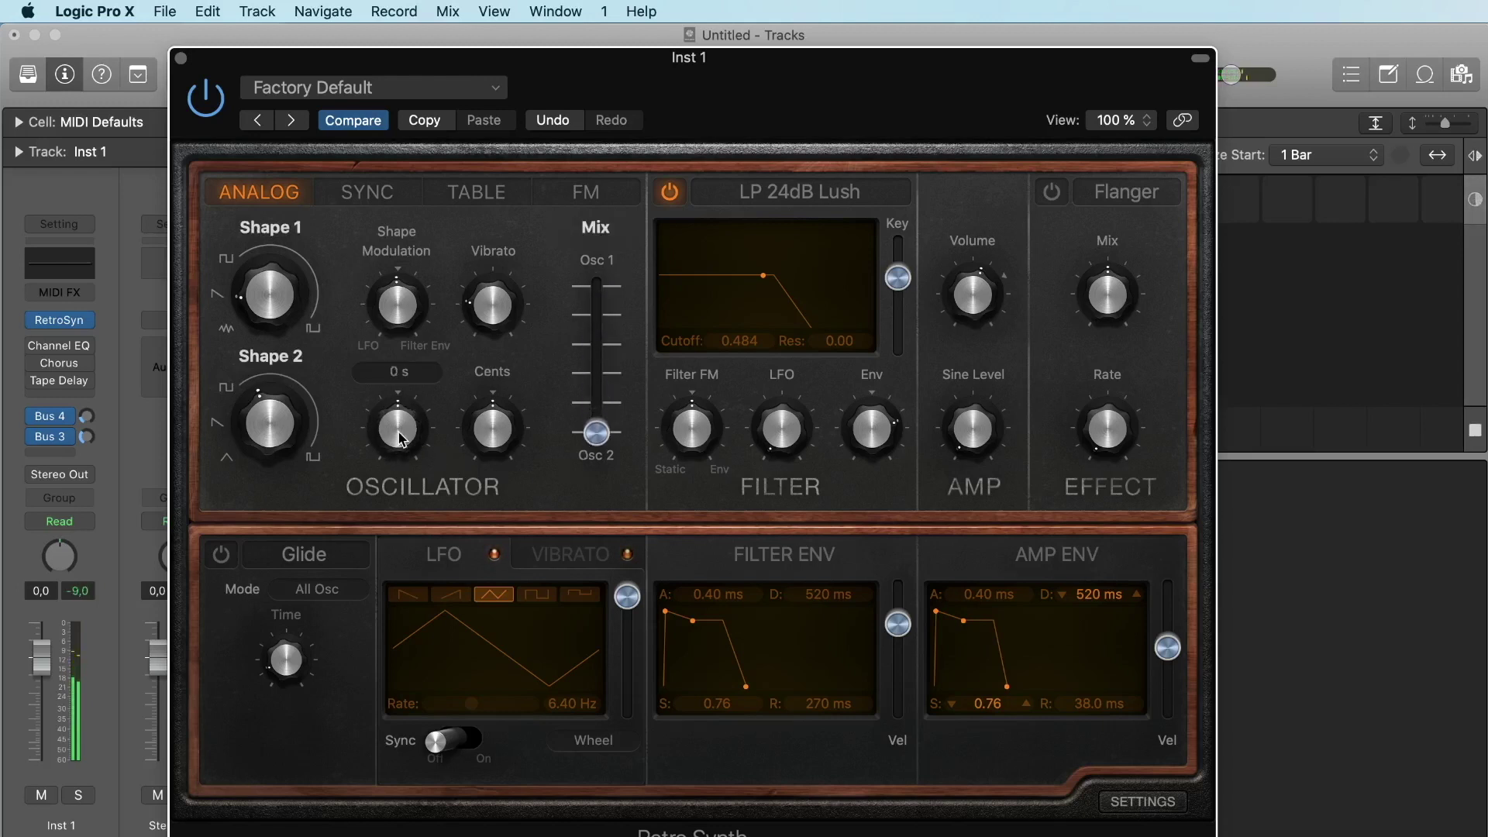
mouse_move(482, 427)
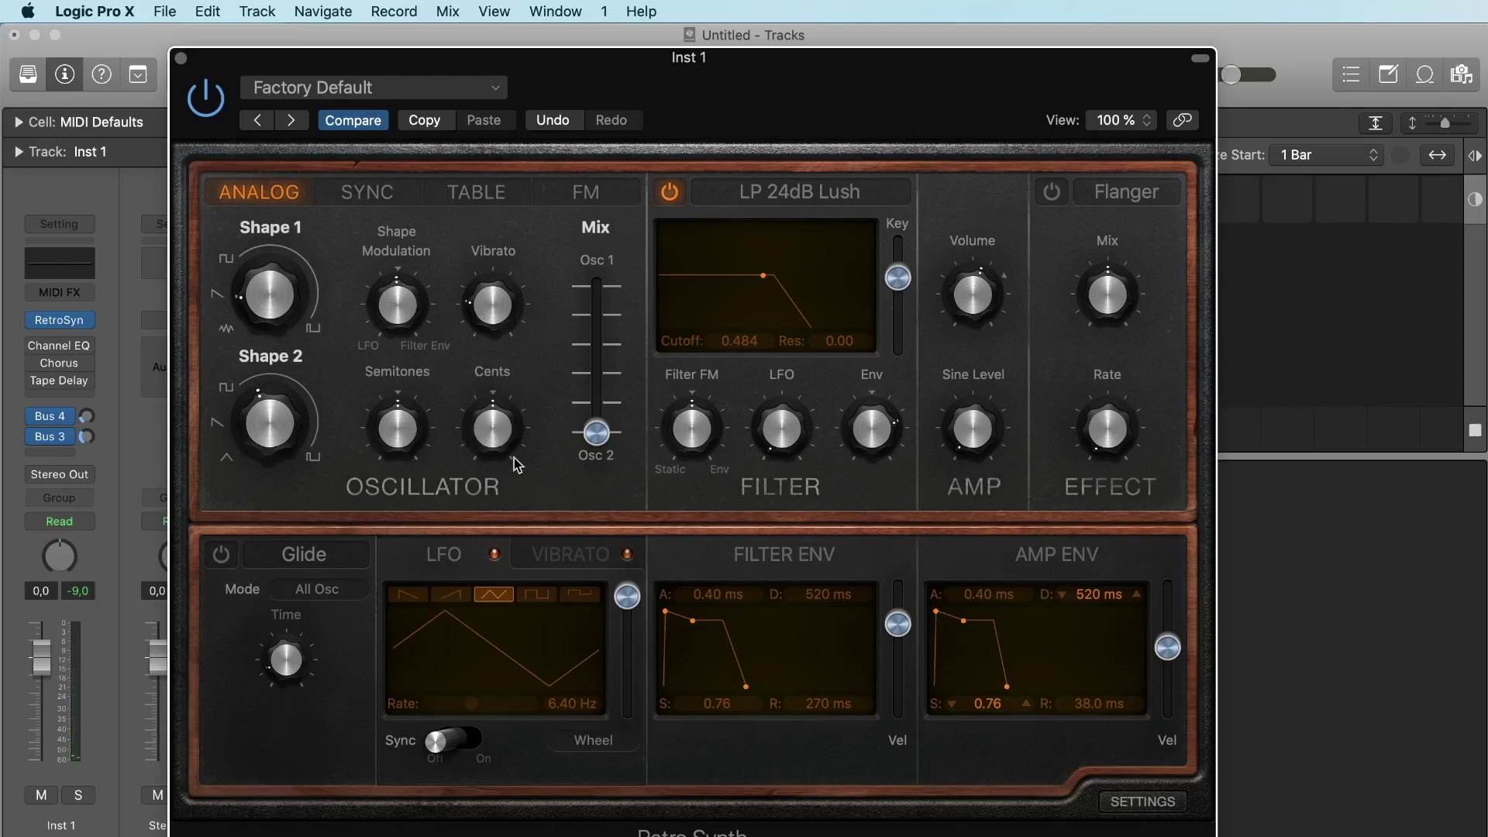
mouse_move(493, 425)
left_mouse_down()
mouse_move(490, 352)
mouse_move(490, 533)
mouse_move(486, 443)
mouse_move(596, 431)
mouse_move(595, 346)
mouse_move(493, 419)
mouse_move(491, 375)
mouse_move(485, 521)
mouse_move(488, 432)
left_mouse_up()
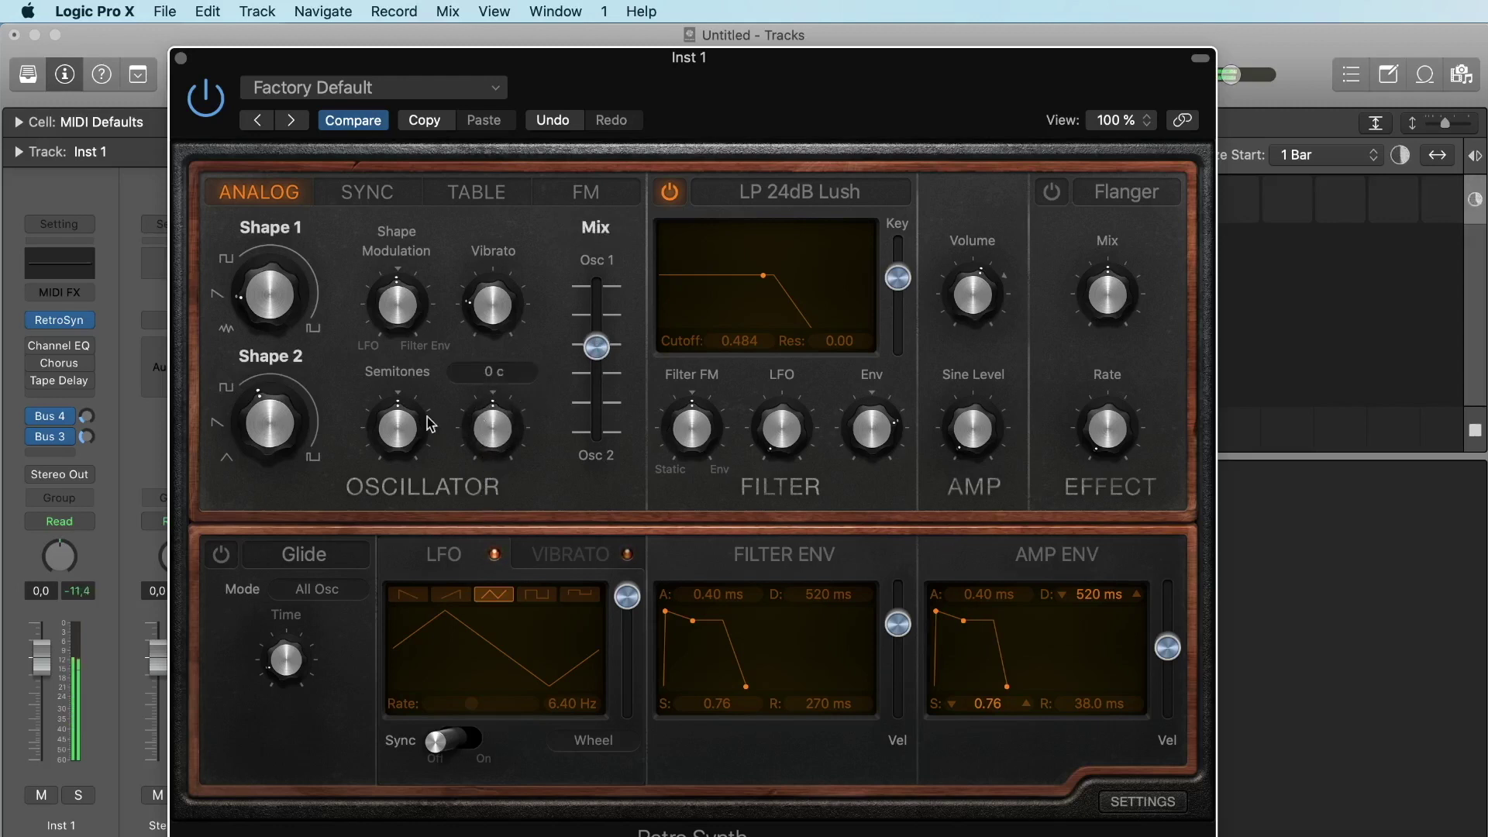
Try raising oscillator 2 in semitones, settle on a lowered pitch, and set the oscillator Mix to 0.32.
left_click_drag(394, 438, 397, 403)
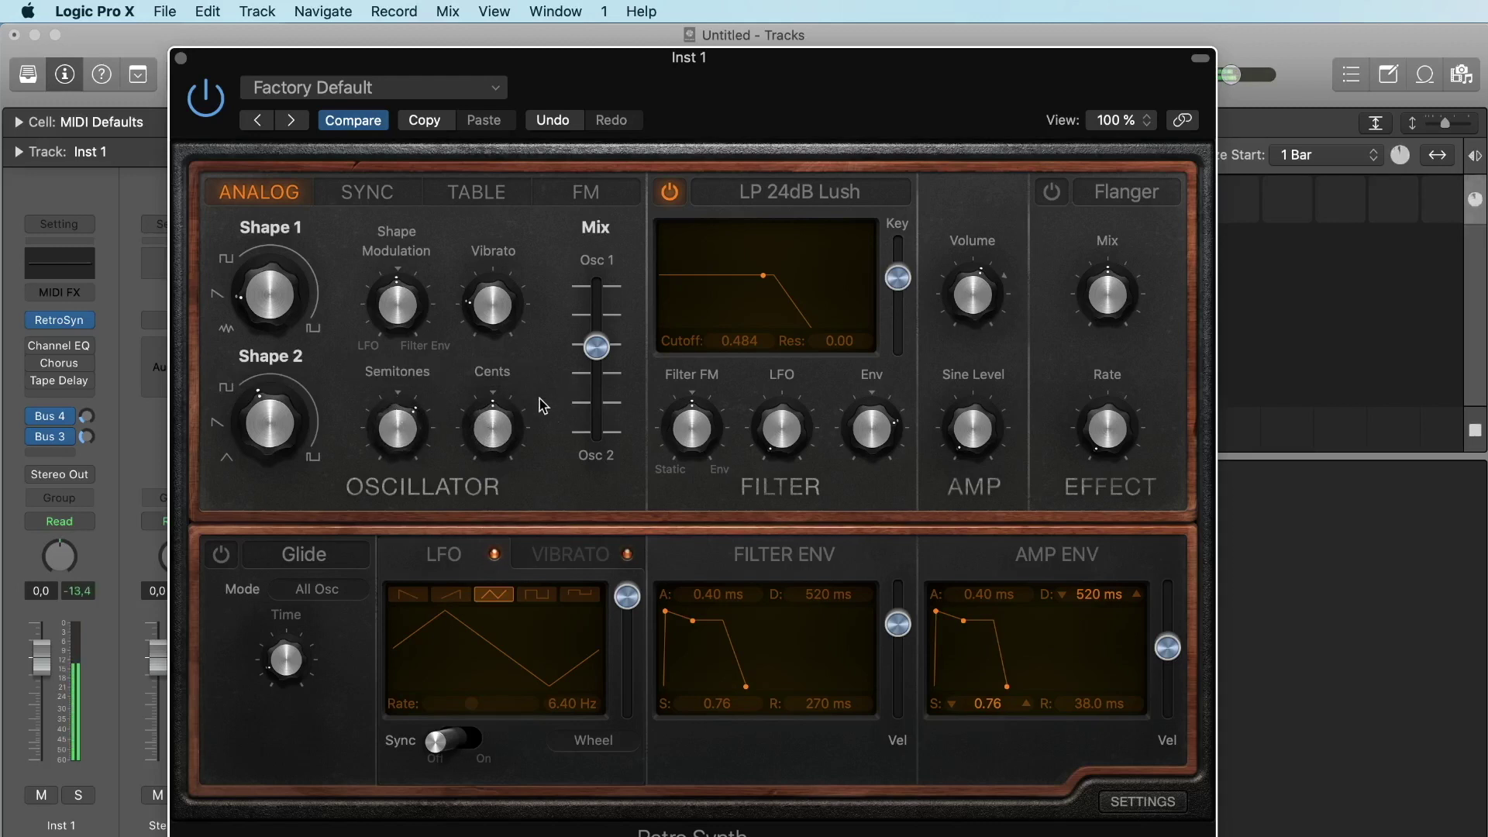
left_click_drag(597, 349, 594, 332)
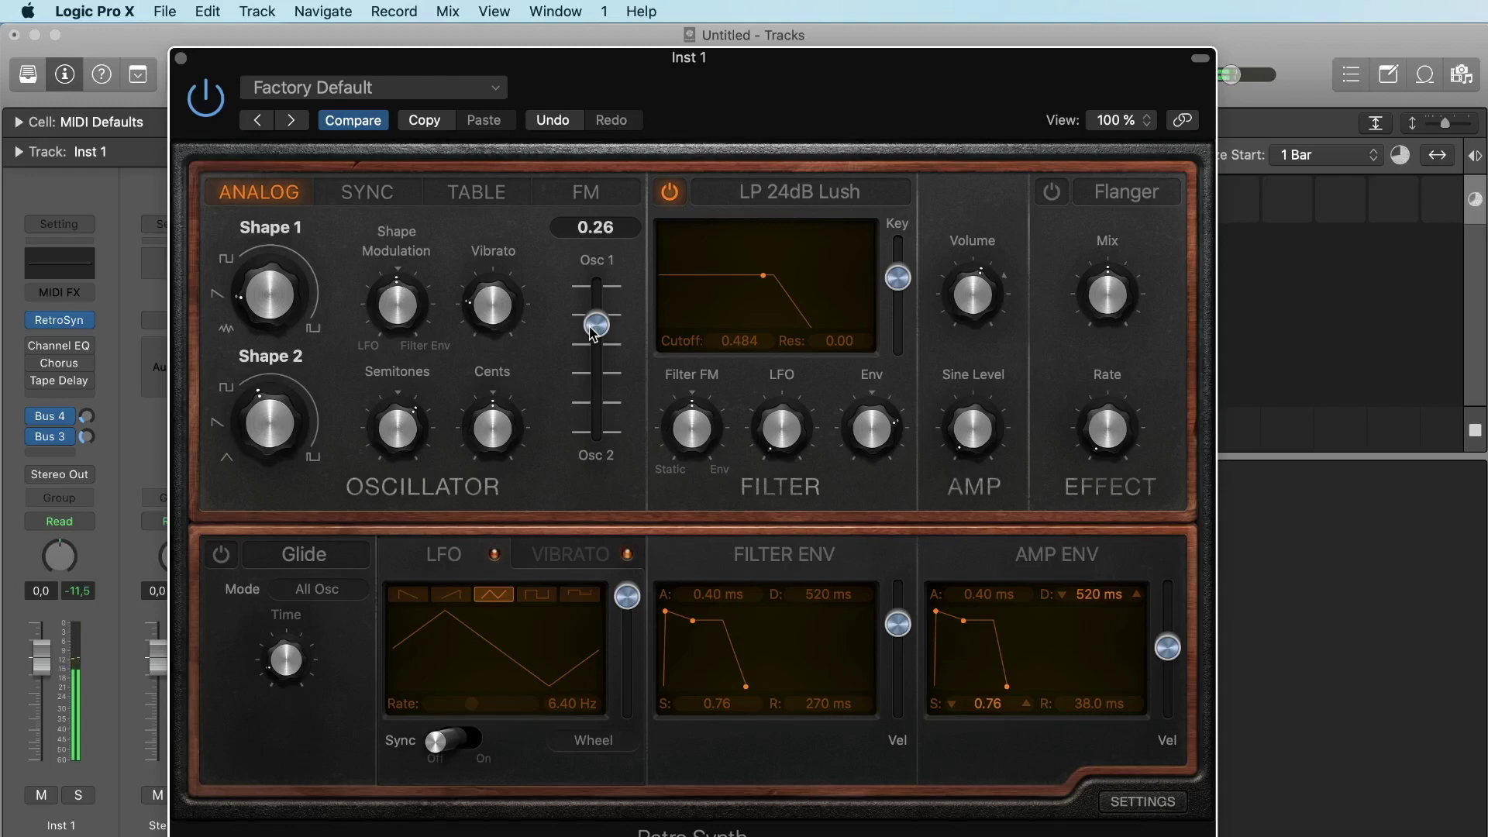
left_click_drag(398, 422, 390, 500)
left_click_drag(599, 330, 597, 338)
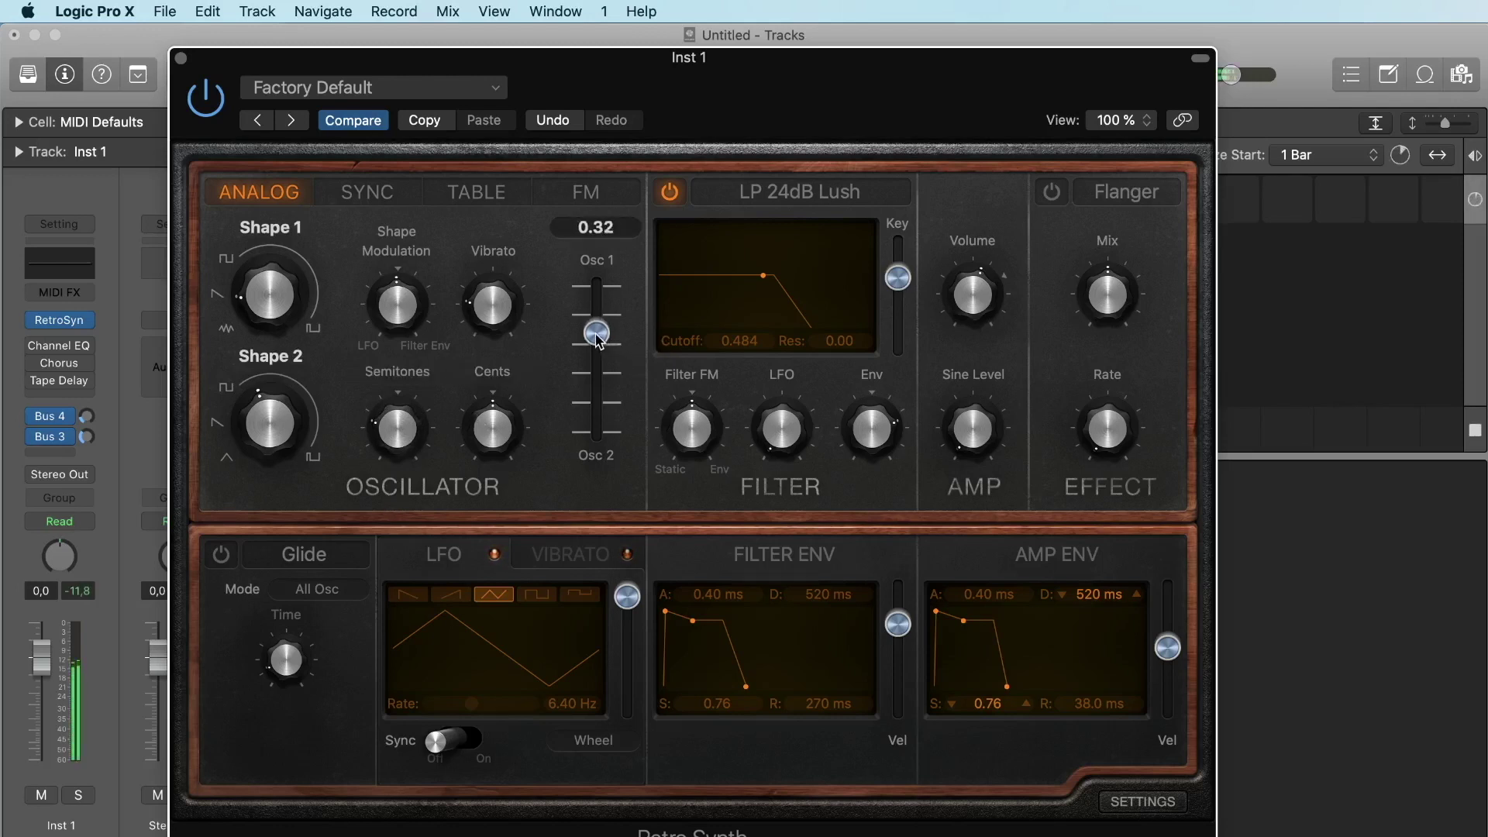
Compare the sound with the filter off and on, and review the filter types while keeping LP 24dB Lush.
left_click(669, 195)
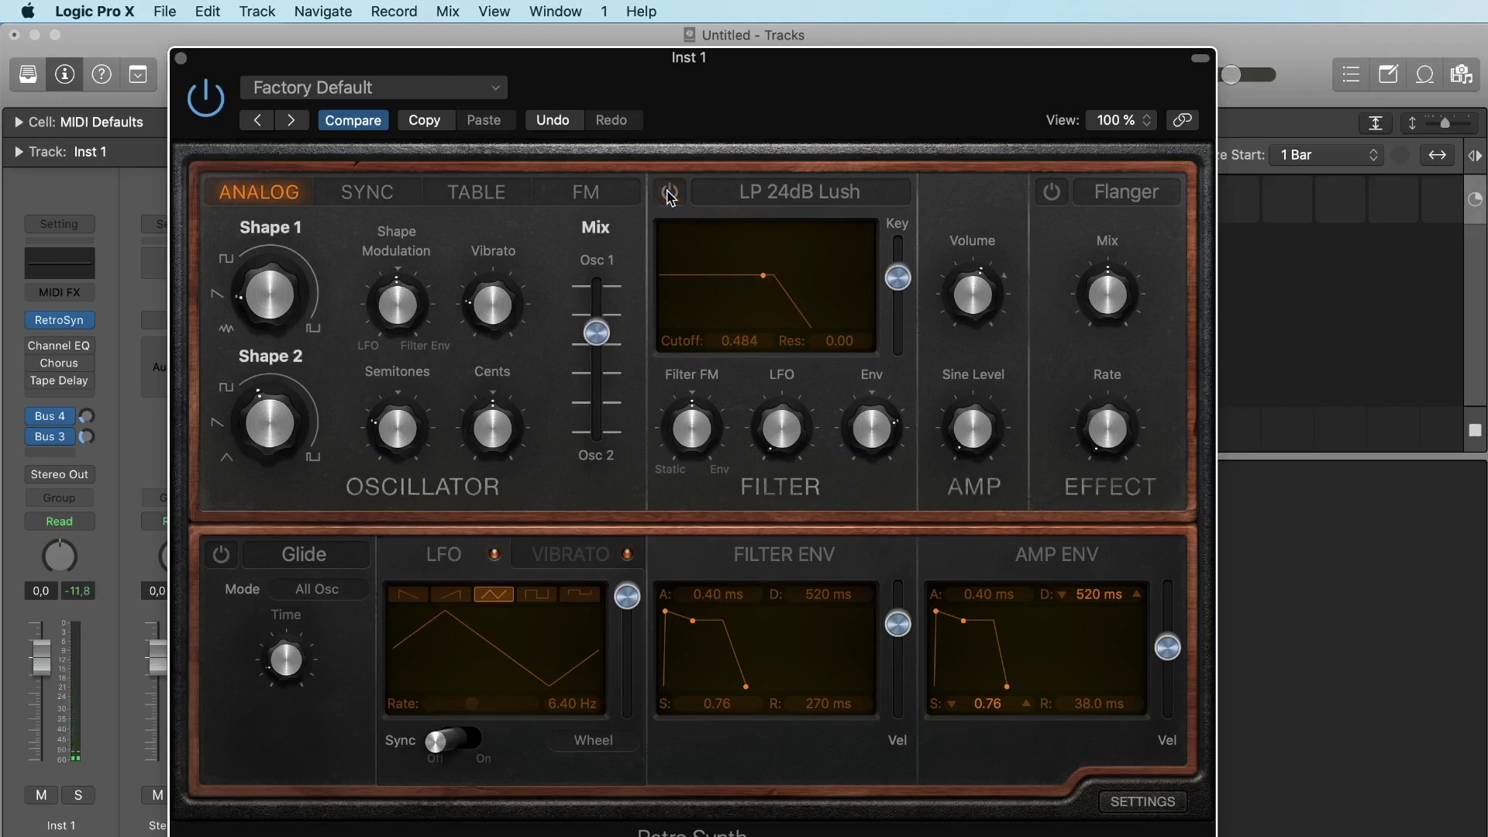
left_click(668, 196)
left_click(775, 192)
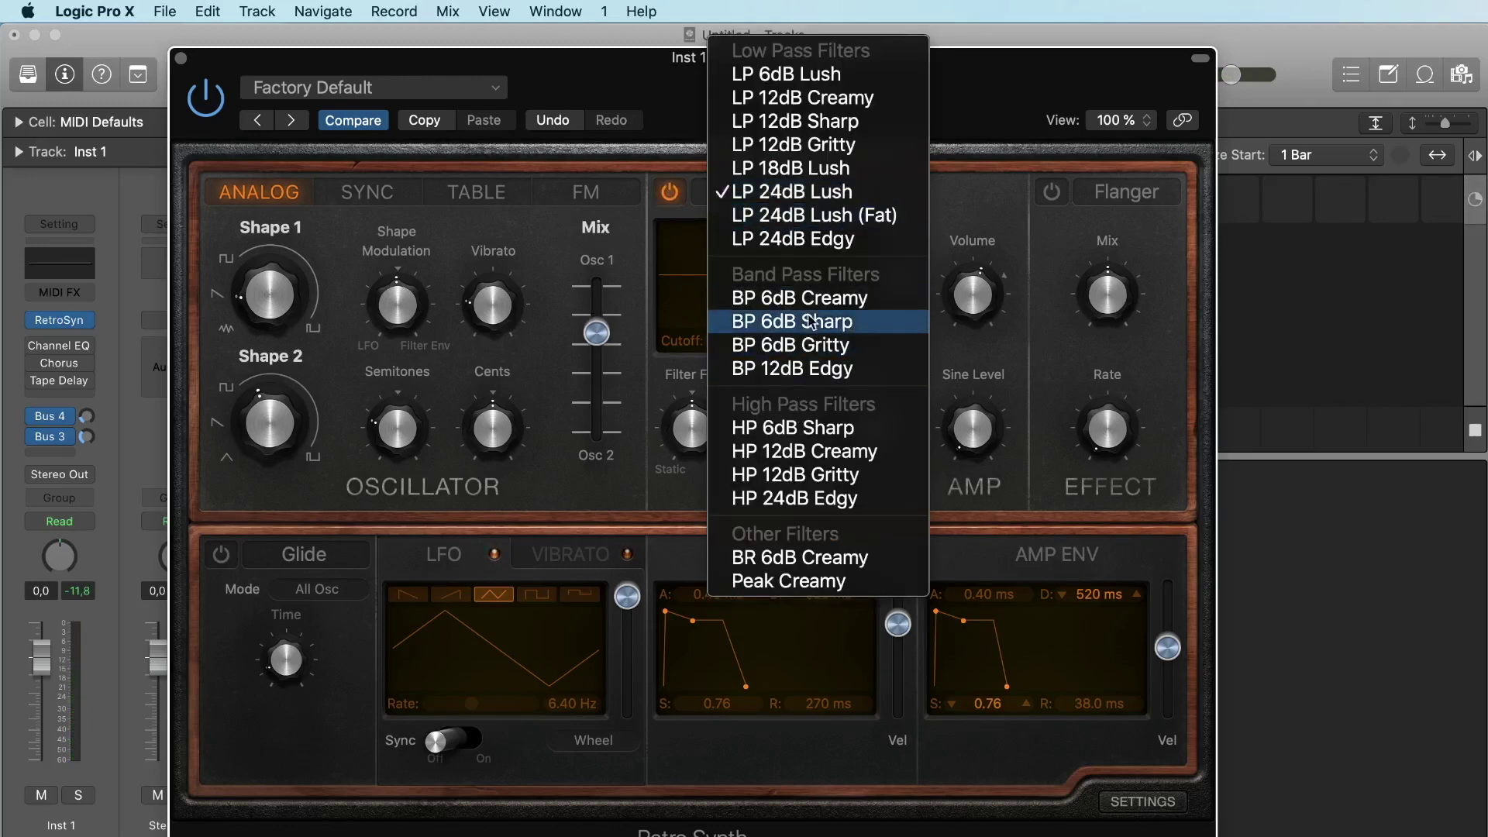
left_click(807, 200)
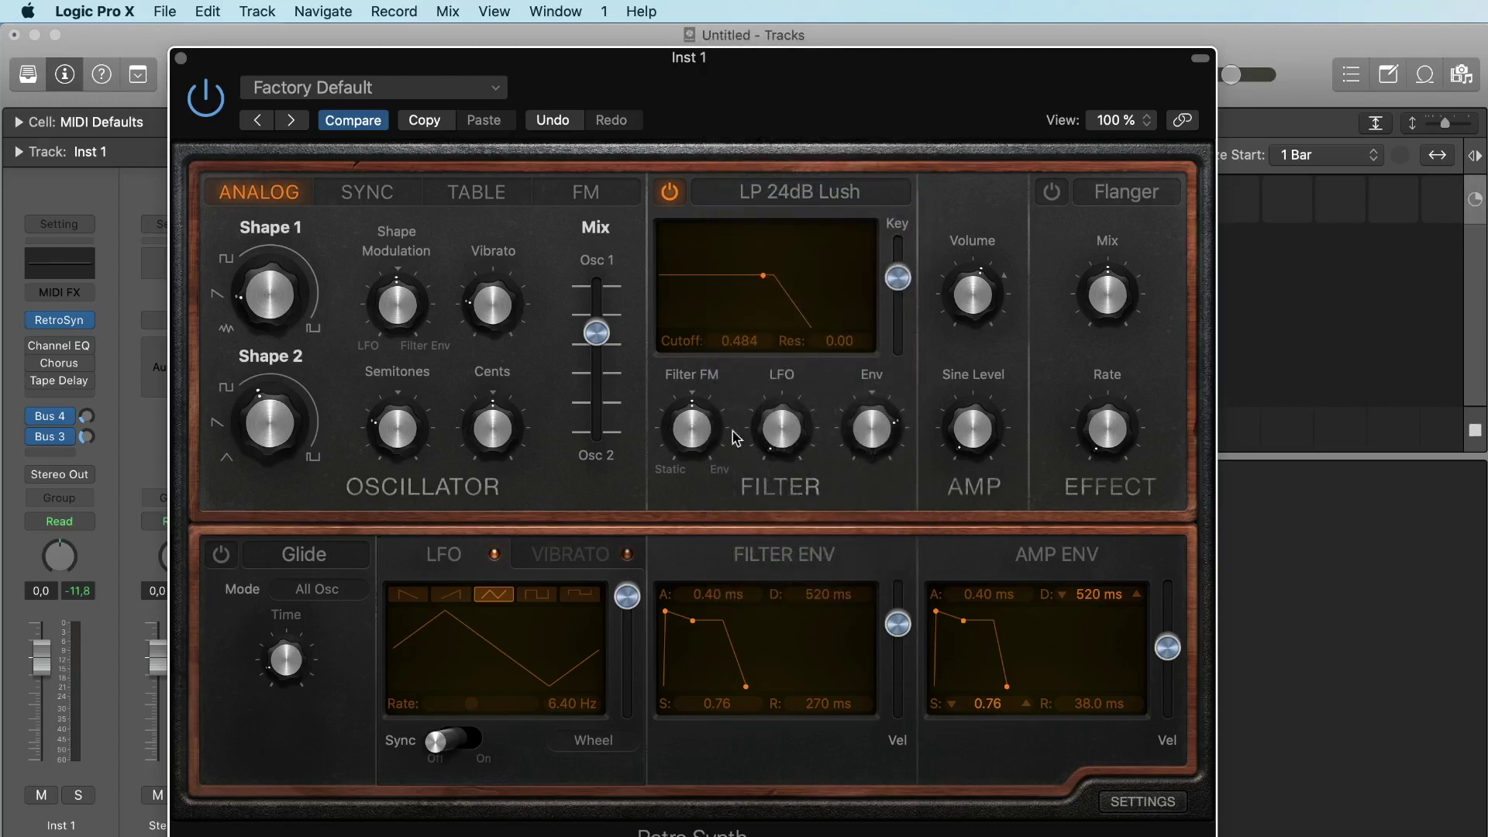
Set the filter's resonance to 0.42 and its cutoff to 0.518, and switch the filter off.
mouse_move(758, 339)
left_mouse_down()
mouse_move(757, 374)
mouse_move(723, 346)
mouse_move(745, 344)
left_mouse_up()
left_click_drag(736, 277, 791, 292)
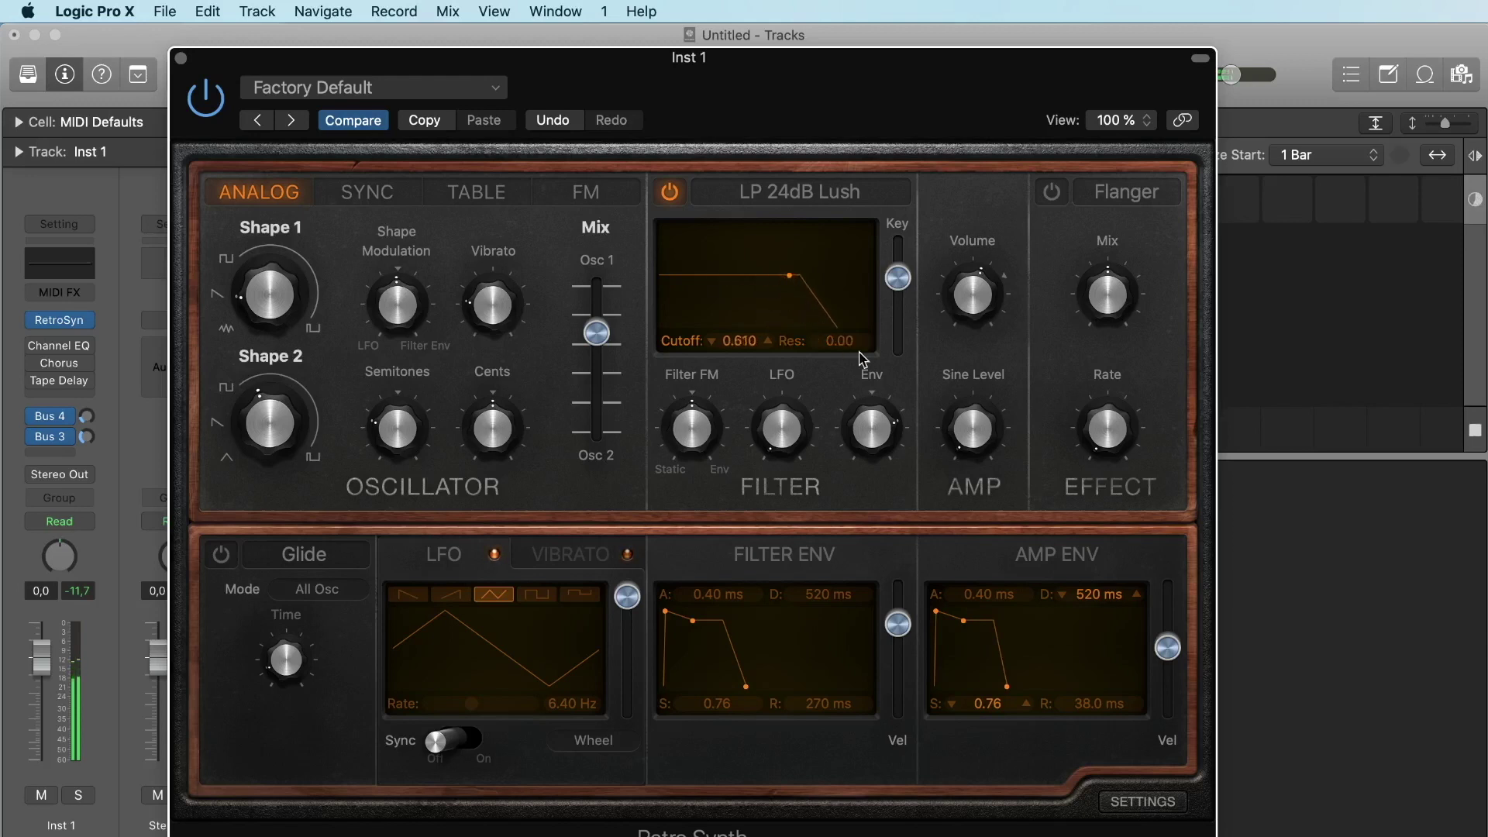
left_click_drag(844, 337, 844, 298)
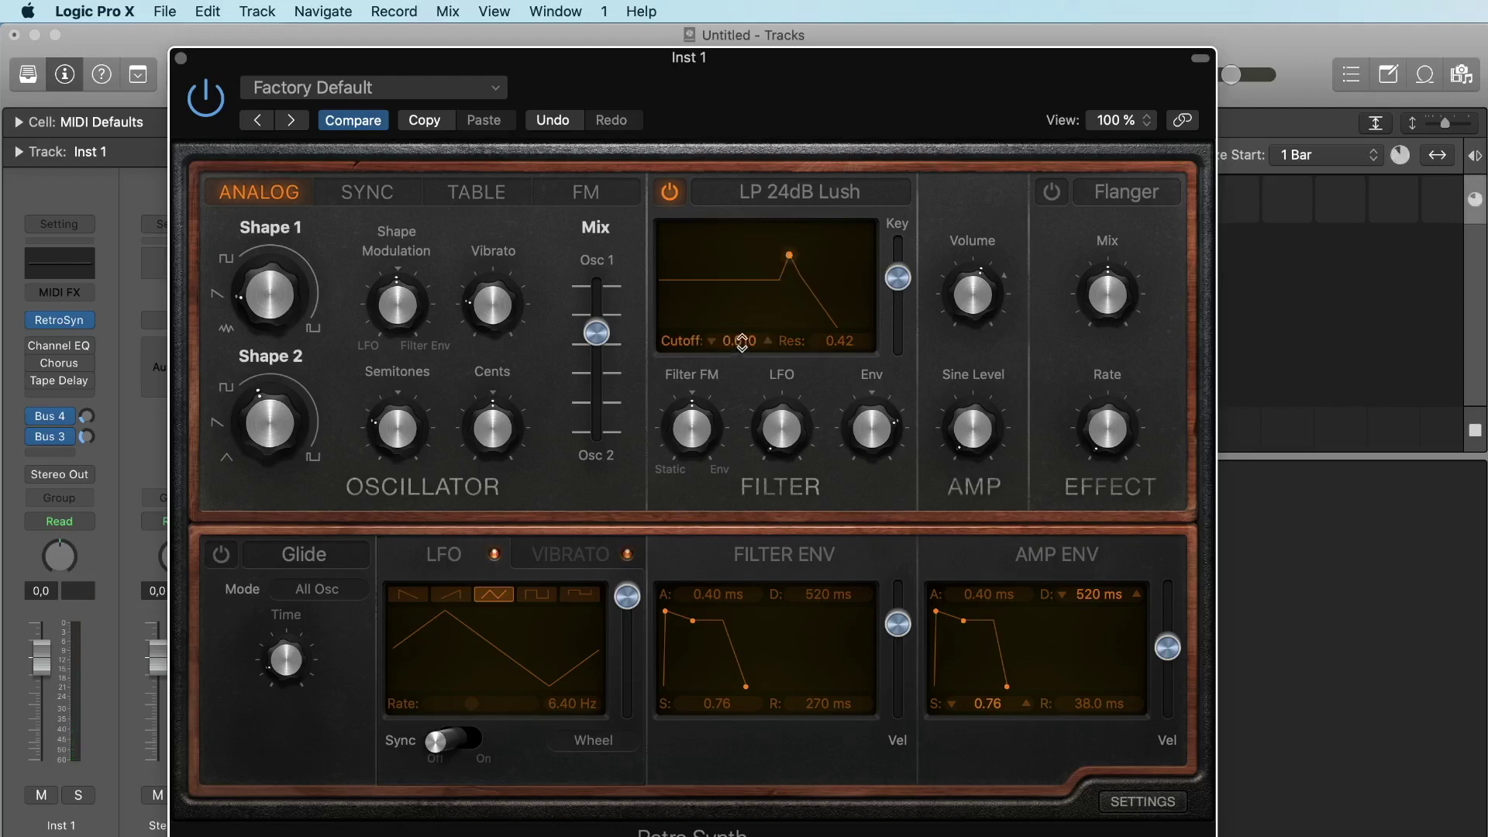
mouse_move(742, 341)
left_mouse_down()
mouse_move(741, 399)
mouse_move(741, 291)
mouse_move(742, 397)
mouse_move(741, 360)
left_mouse_up()
left_click(672, 195)
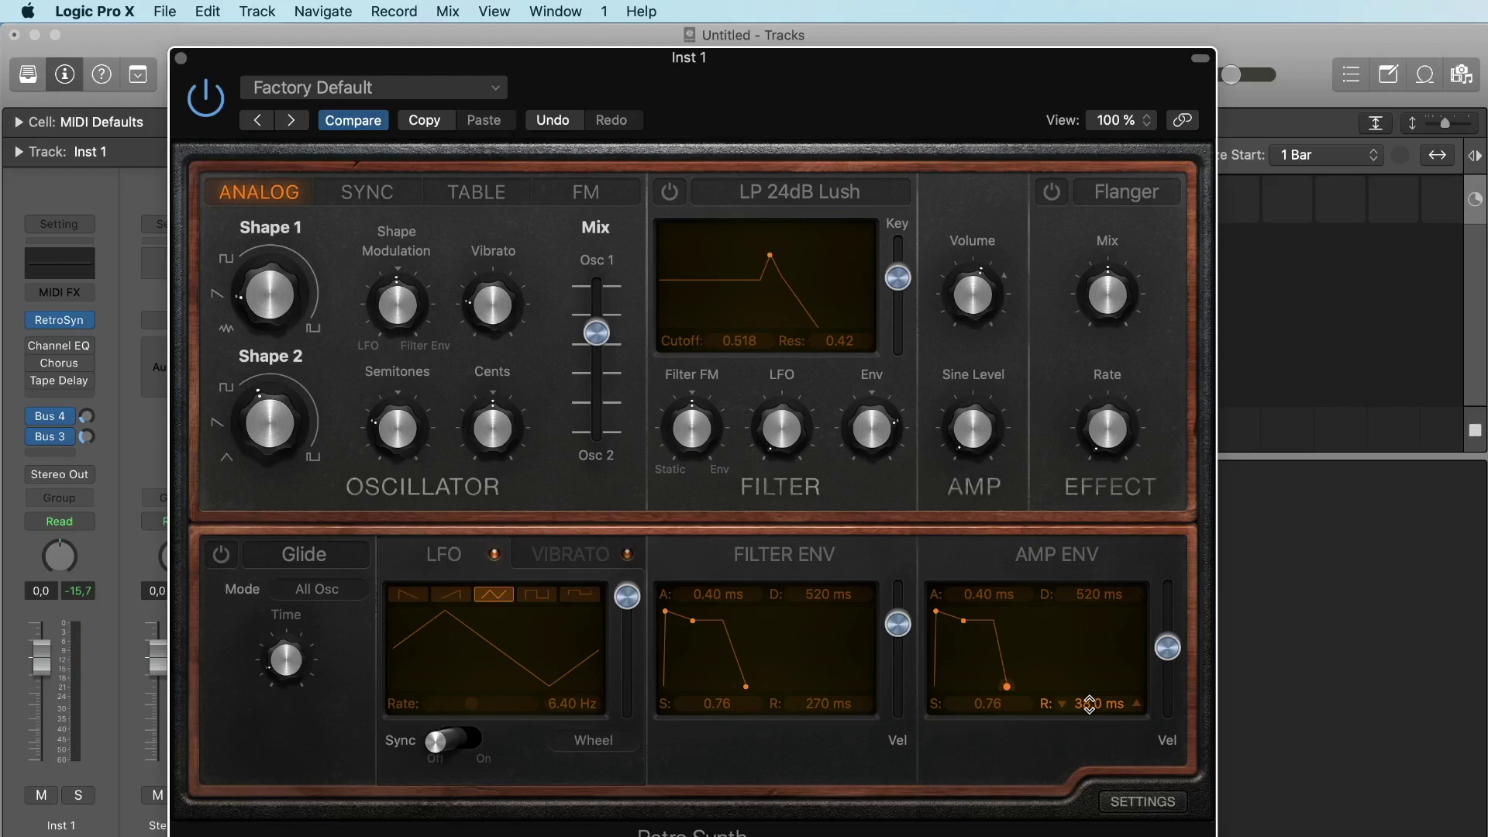
Shape the amp envelope with attack 0.52 ms, decay 100 ms, sustain 0.79 and release 38 ms, trying a sustain of 0.00 on the way.
mouse_move(1090, 703)
left_mouse_down()
mouse_move(1090, 666)
mouse_move(1090, 702)
left_mouse_up()
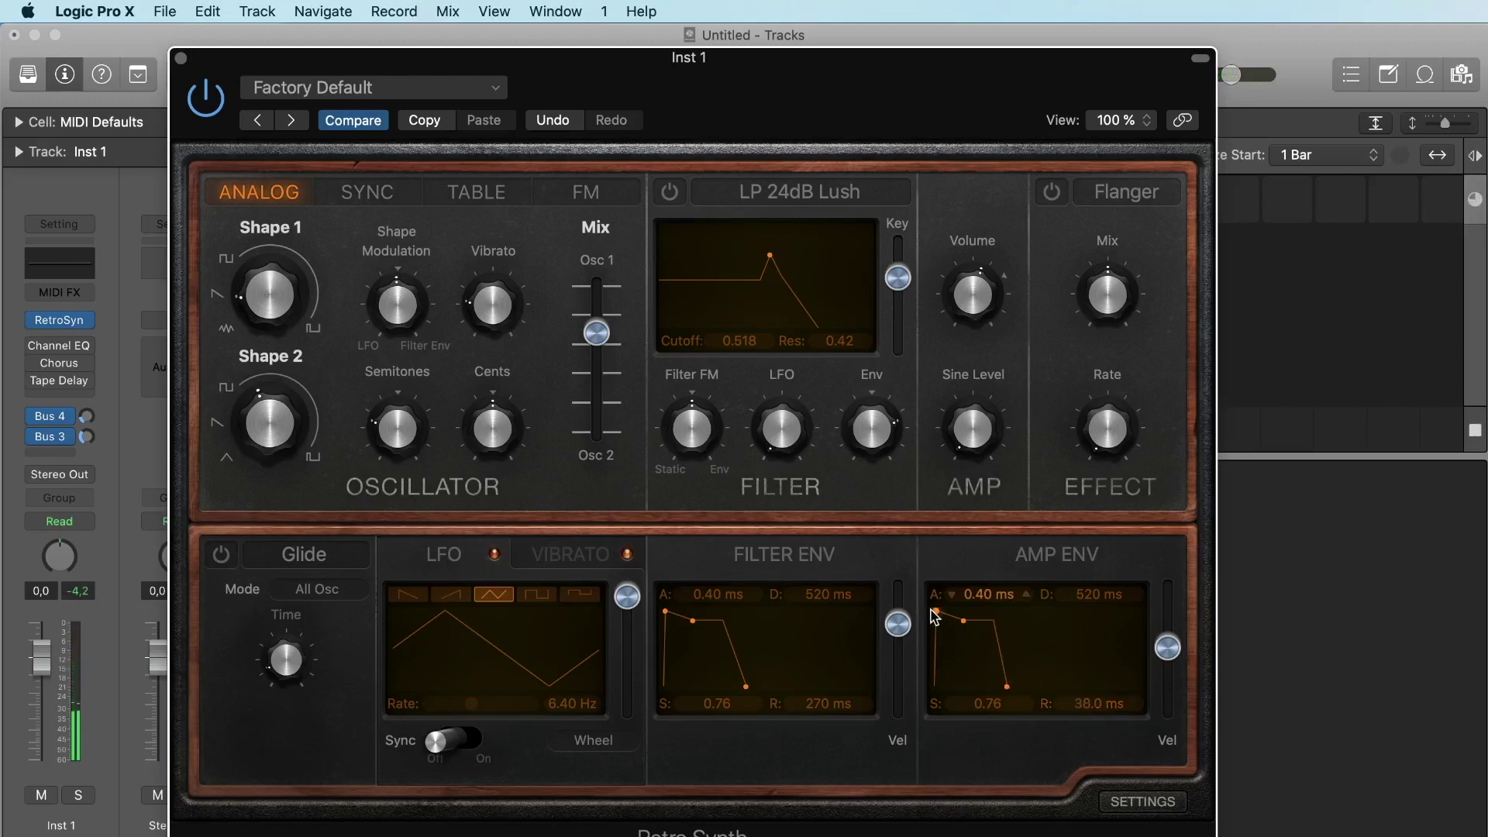
mouse_move(991, 596)
left_mouse_down()
mouse_move(991, 550)
mouse_move(991, 597)
left_mouse_up()
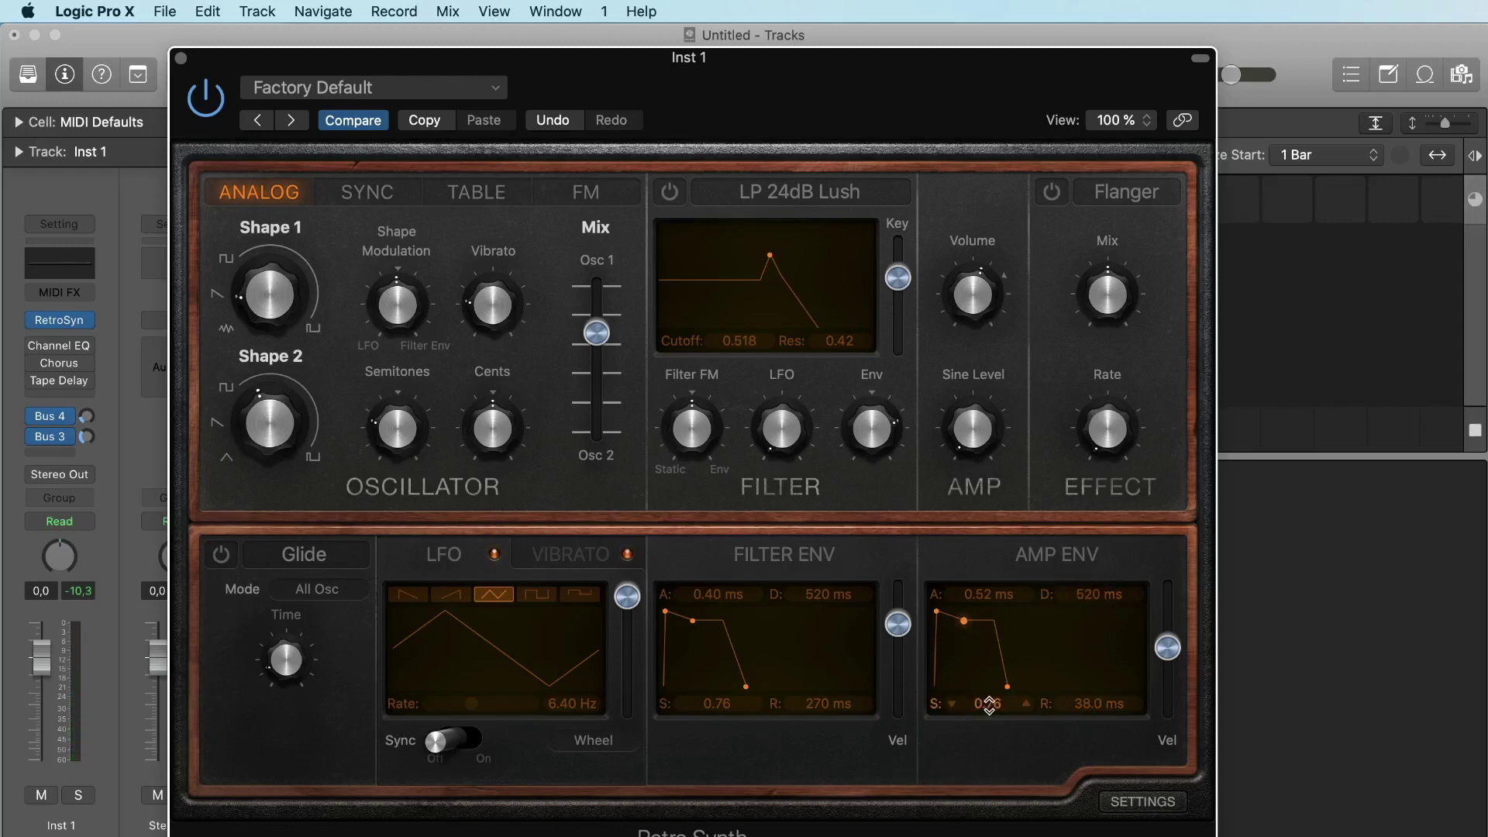
left_click_drag(990, 705, 989, 775)
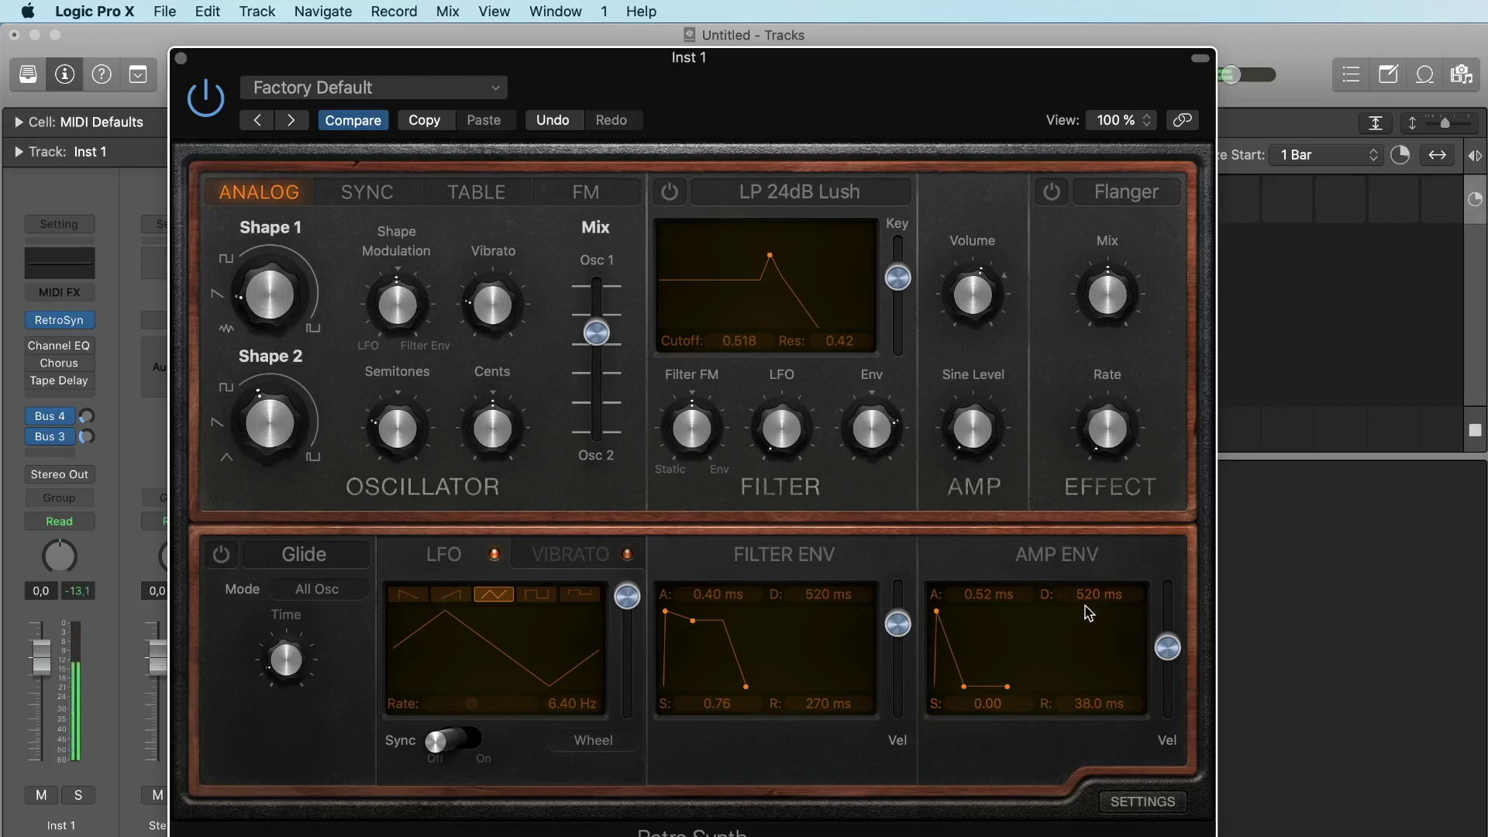
left_click_drag(1091, 595, 1091, 643)
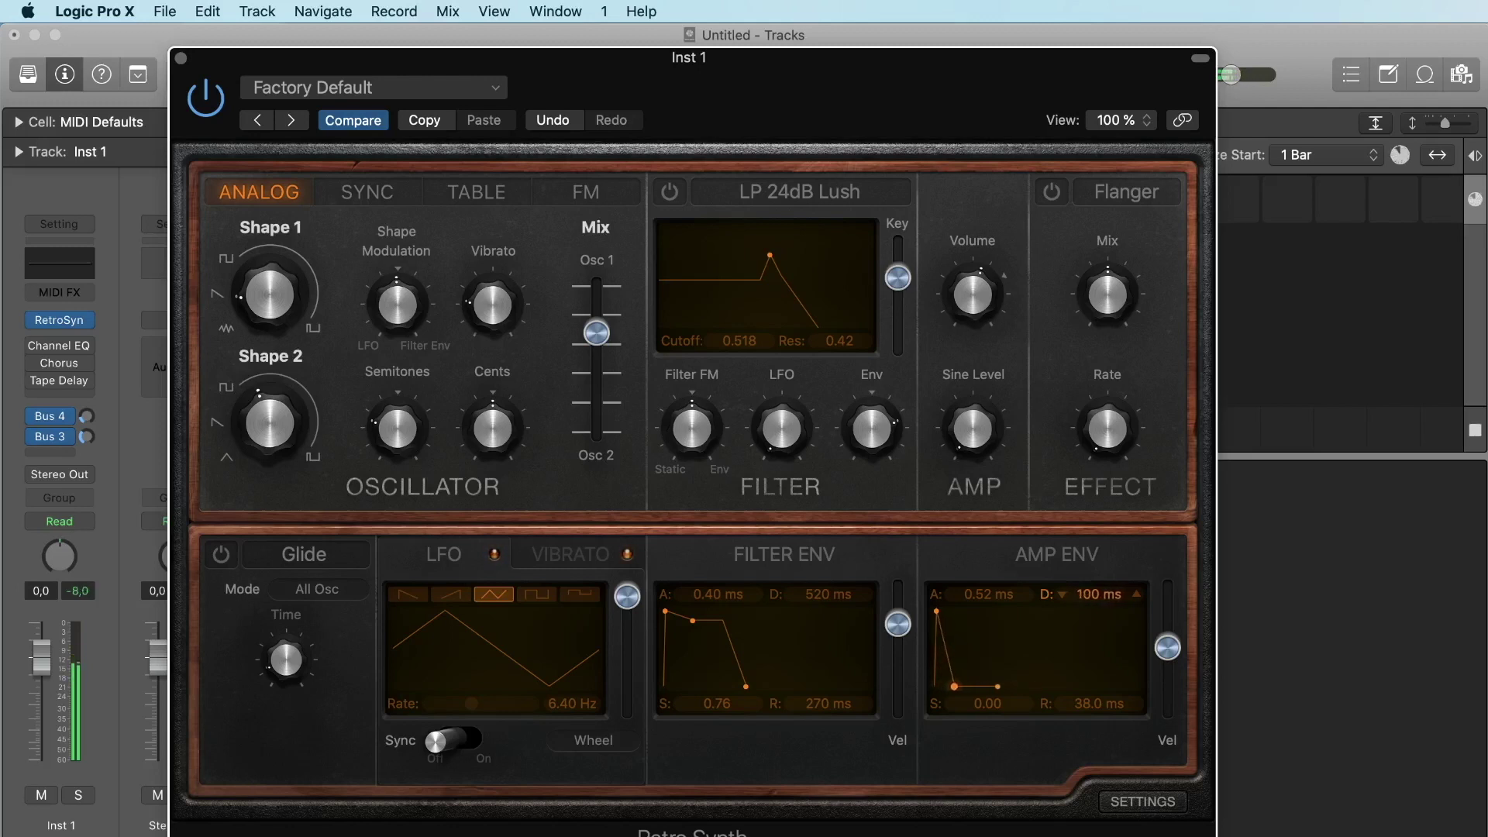
mouse_move(987, 703)
left_mouse_down()
mouse_move(988, 647)
mouse_move(988, 699)
left_mouse_up()
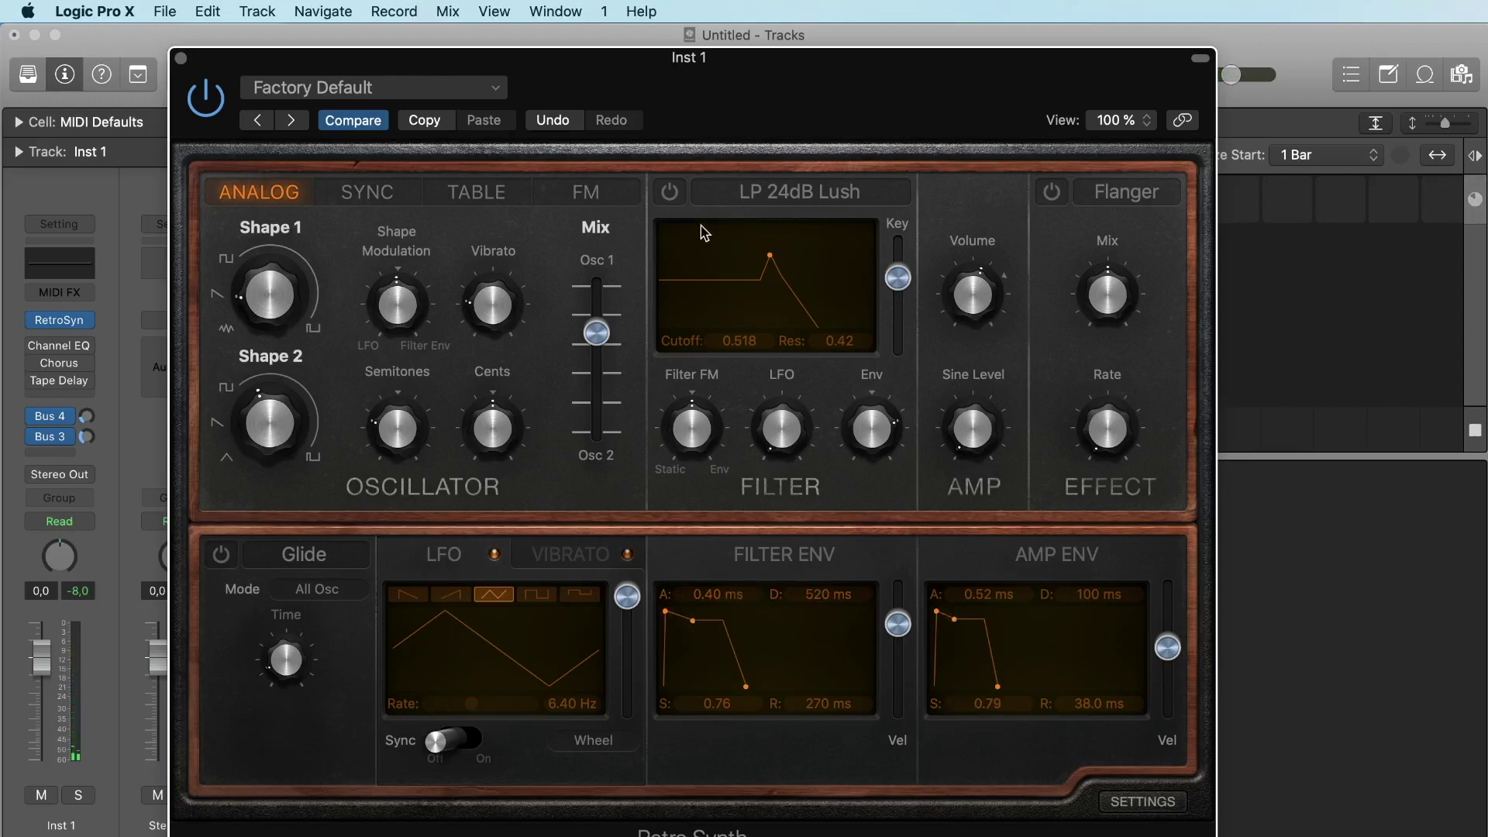
Switch the filter on, set the filter envelope's sustain to 0.00, and lower the filter cutoff to 0.342.
left_click(669, 191)
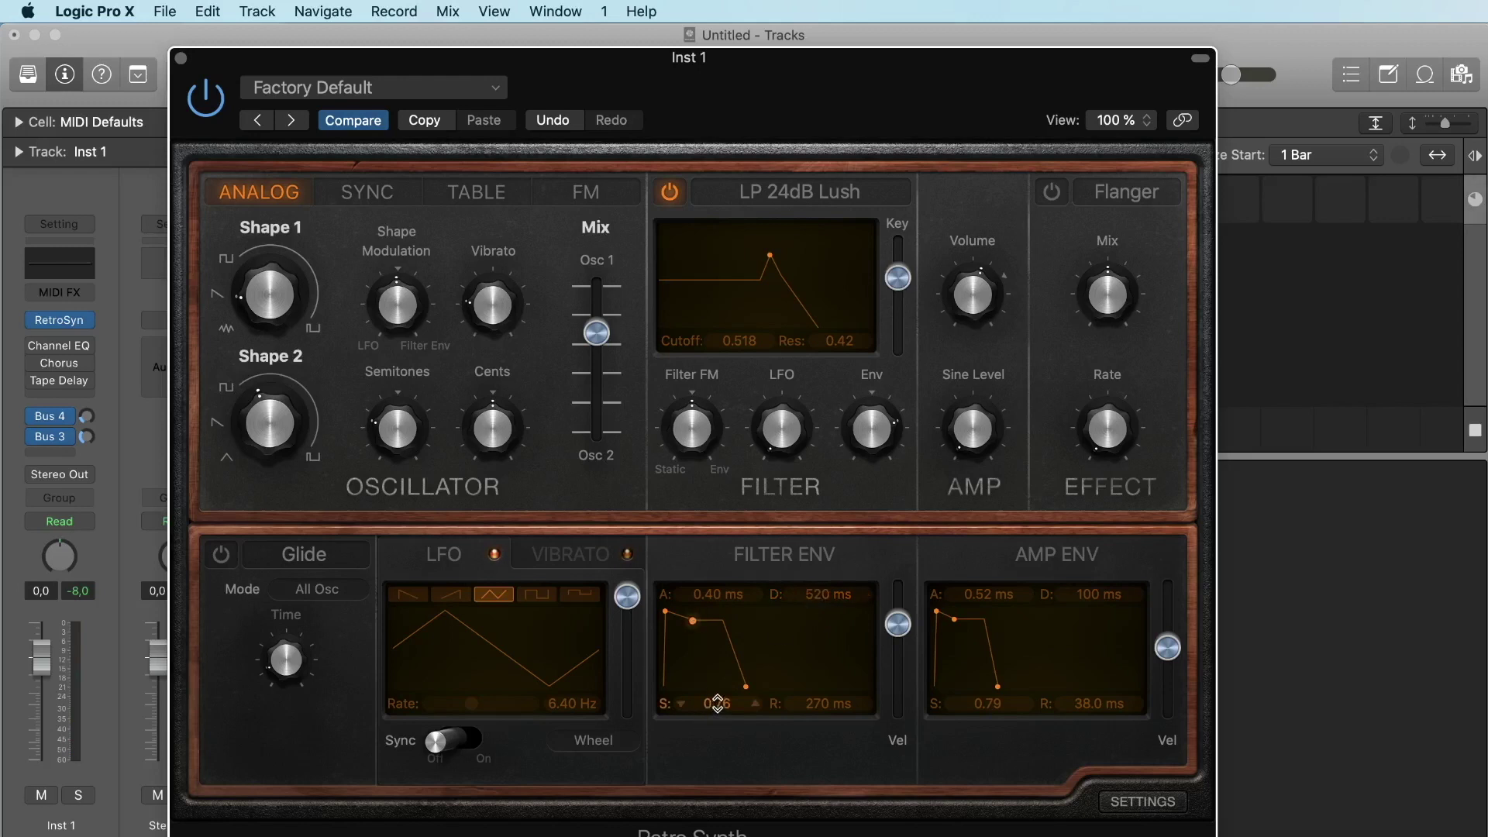
left_click_drag(717, 703, 717, 744)
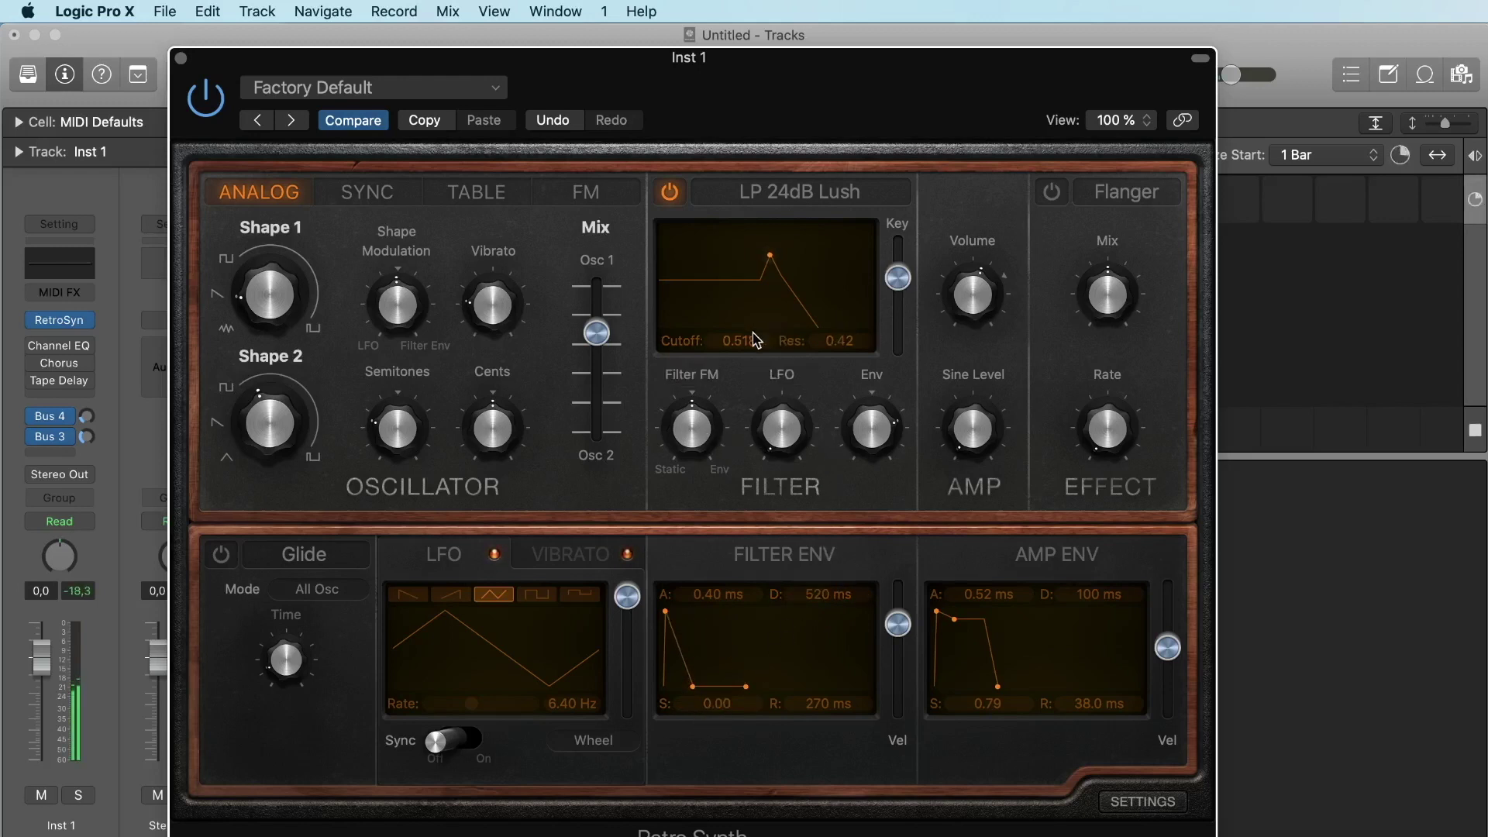
left_click_drag(740, 340, 740, 375)
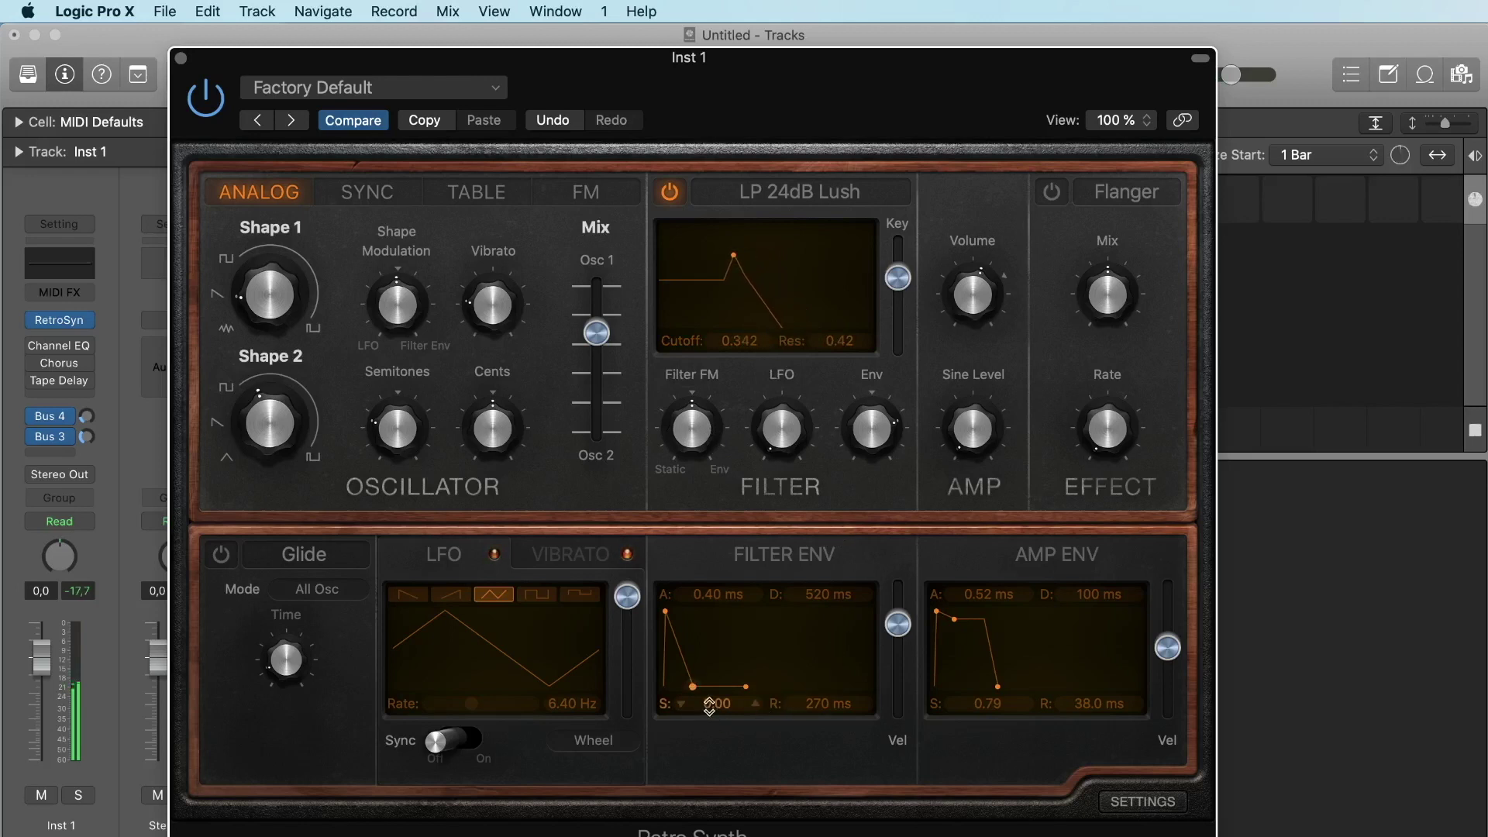
mouse_move(717, 703)
left_mouse_down()
mouse_move(717, 664)
mouse_move(717, 703)
left_mouse_up()
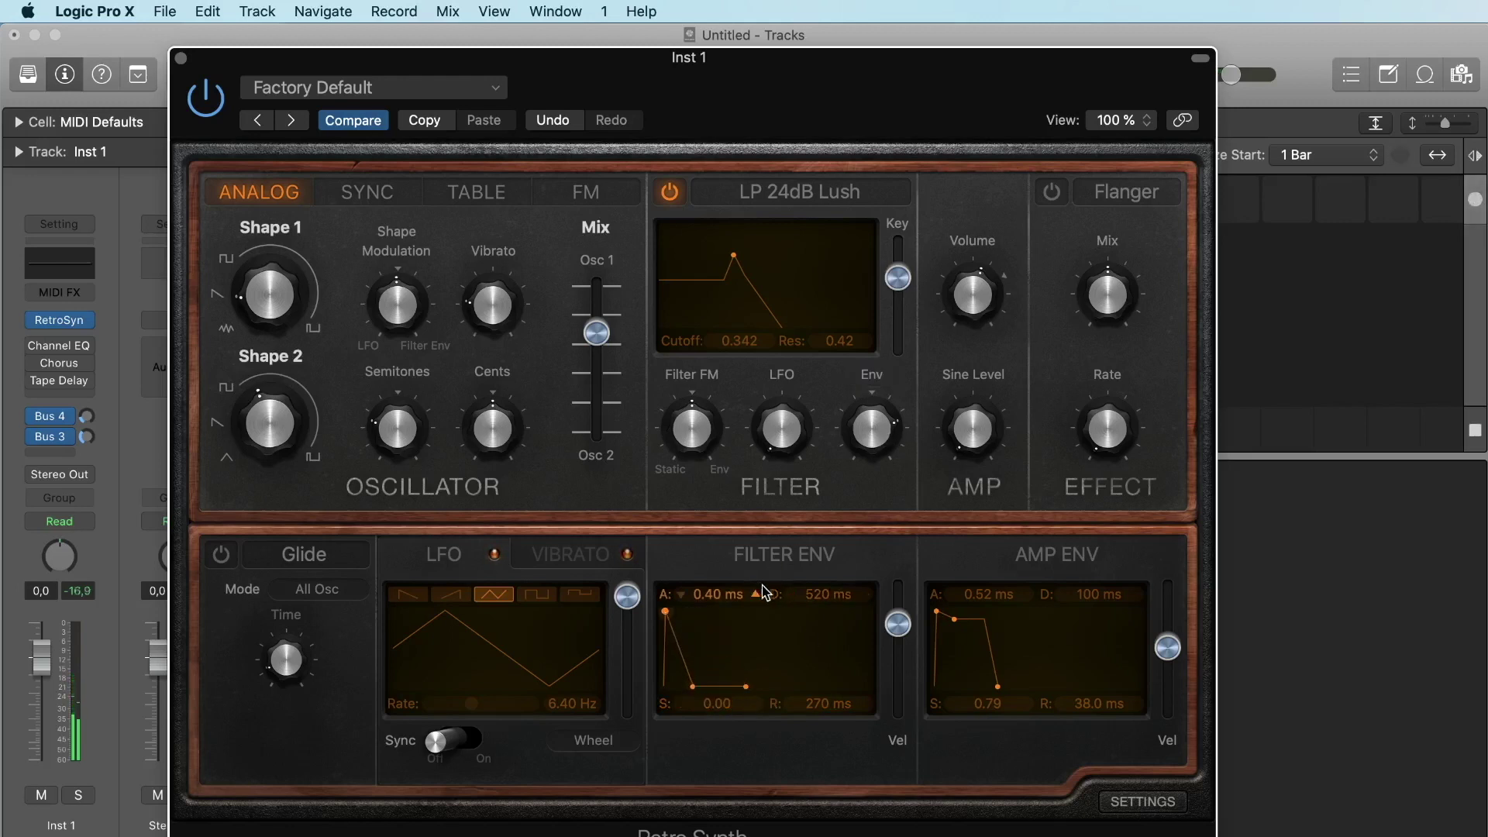
Raise the filter's envelope amount and set the filter envelope's attack to 0.00 ms.
mouse_move(891, 431)
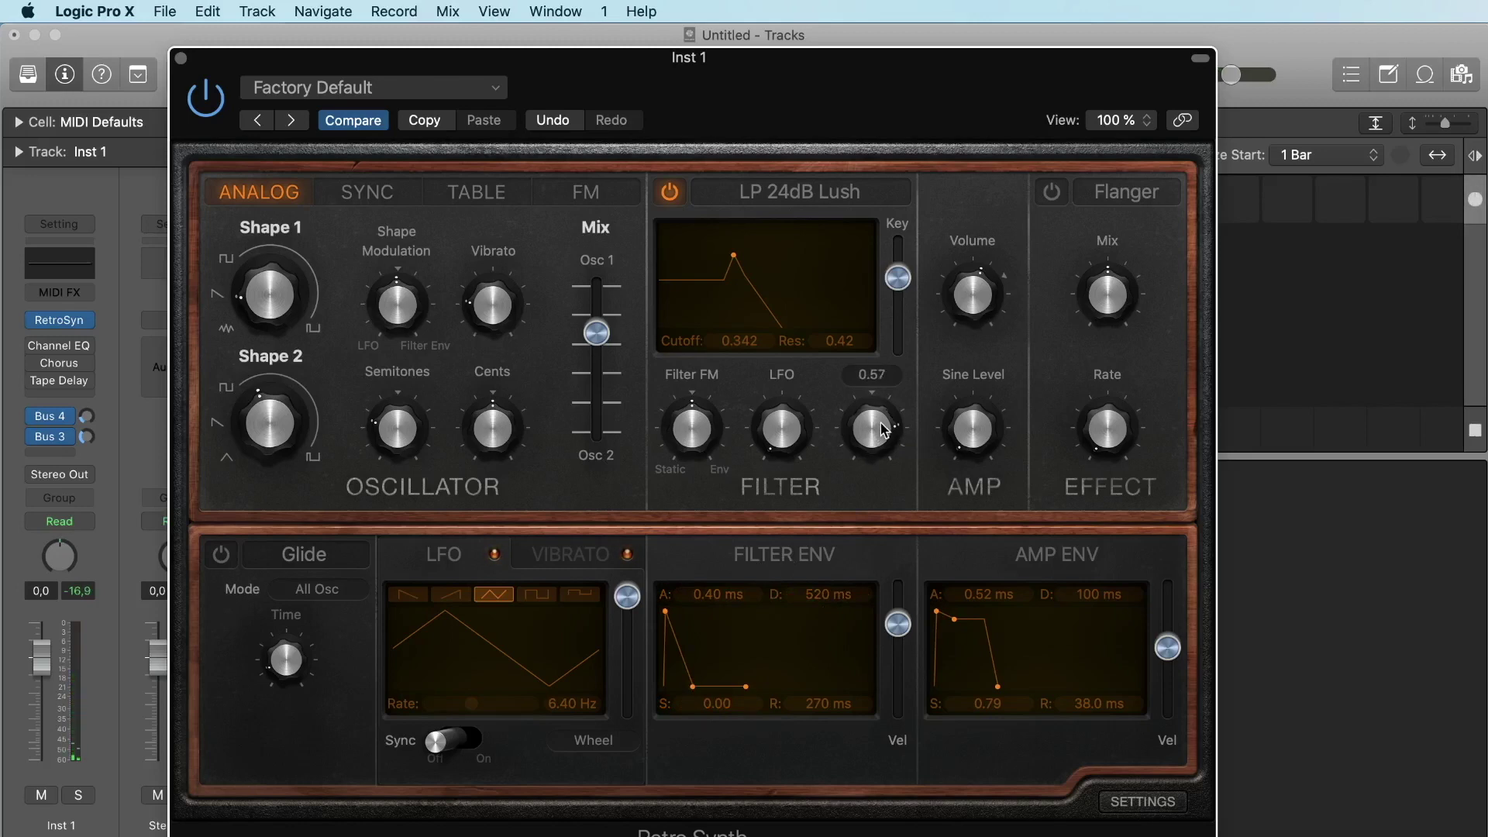
left_click_drag(884, 429, 863, 406)
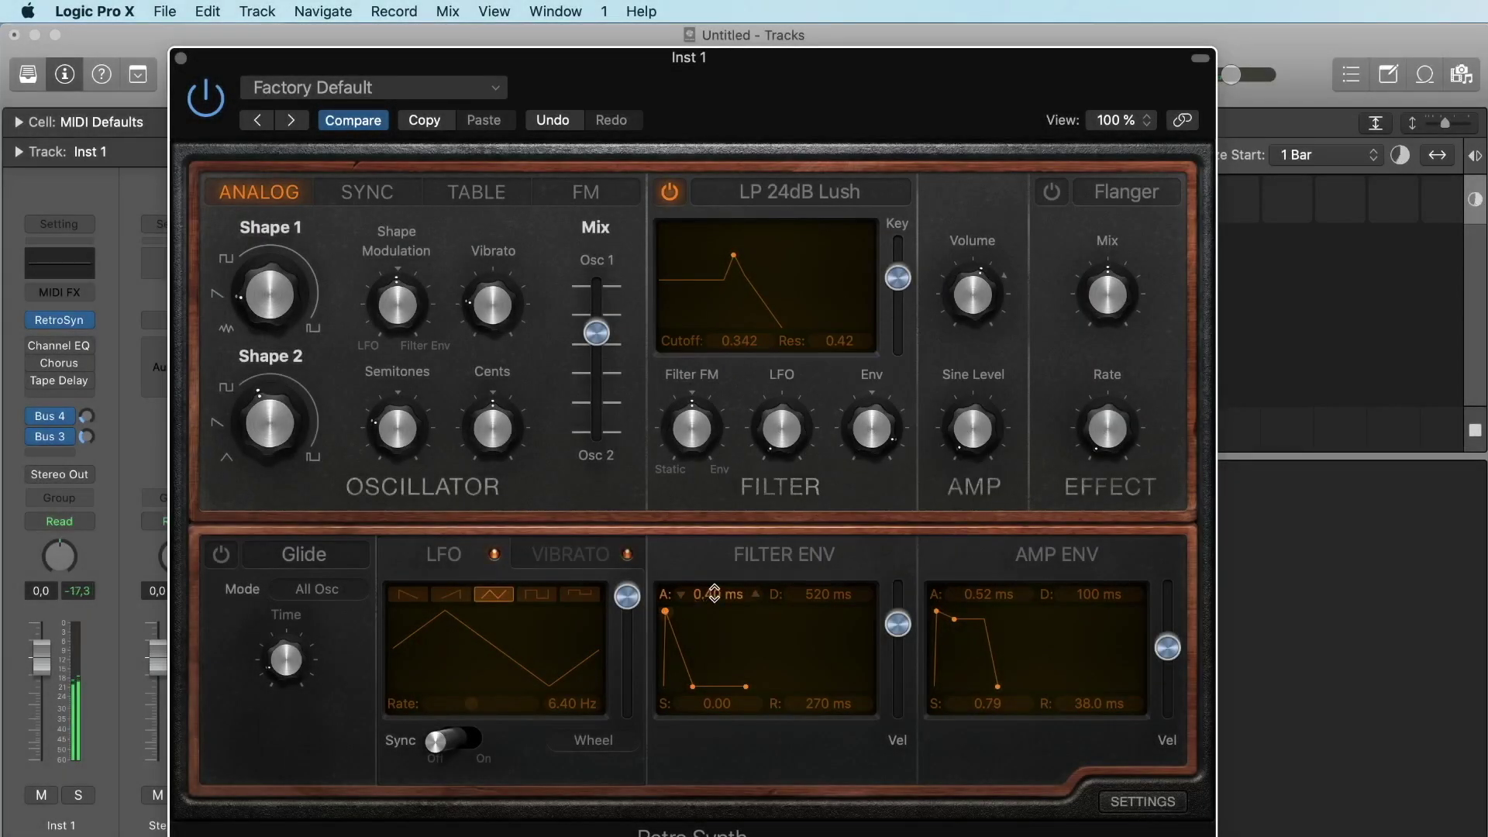
mouse_move(713, 593)
left_mouse_down()
mouse_move(714, 558)
mouse_move(714, 608)
left_mouse_up()
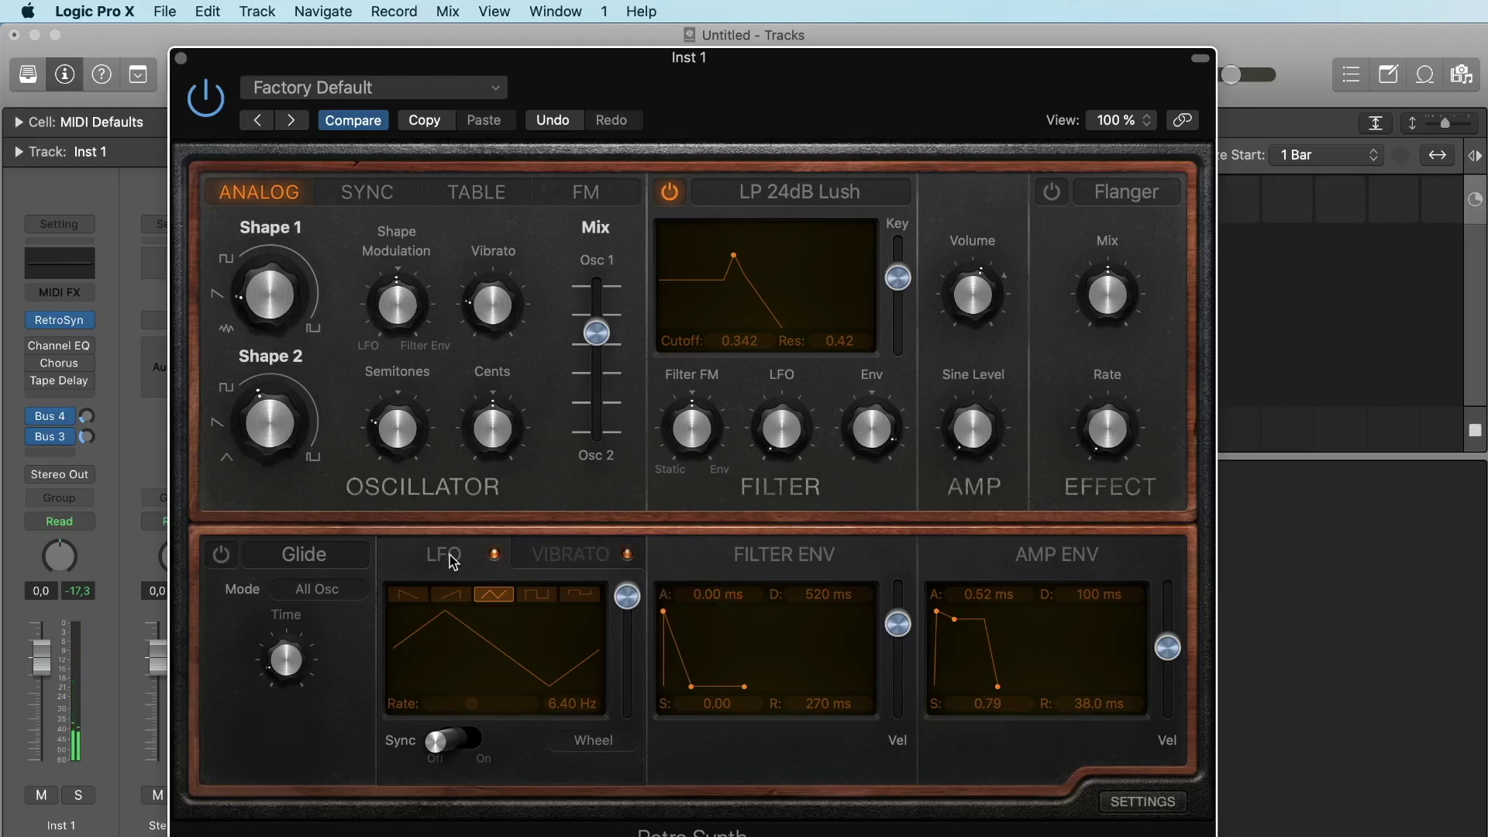
Show the vibrato settings and compare the Flanger effect switched on and off.
left_click(565, 555)
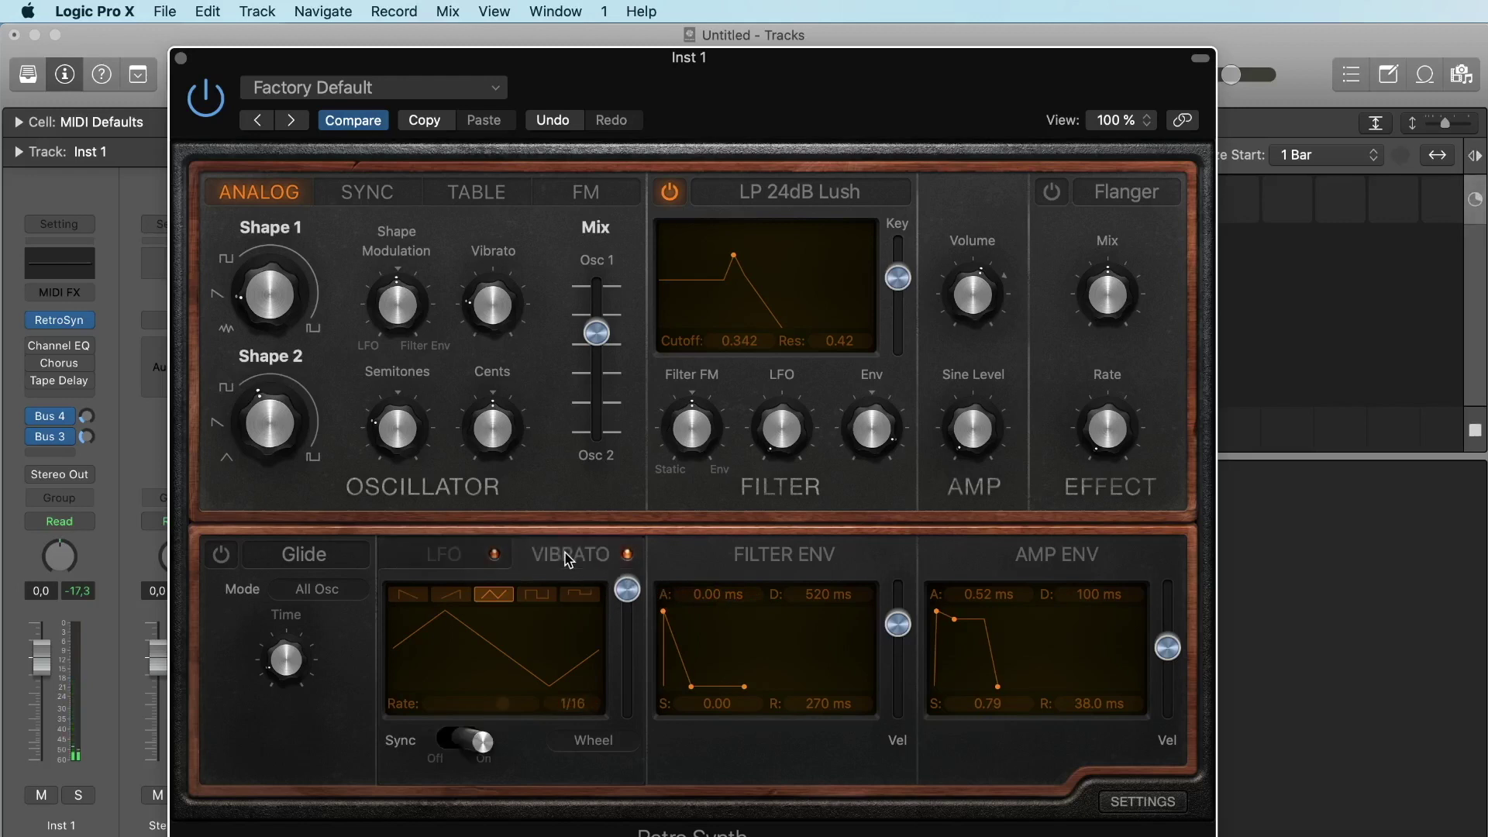
left_click(1048, 200)
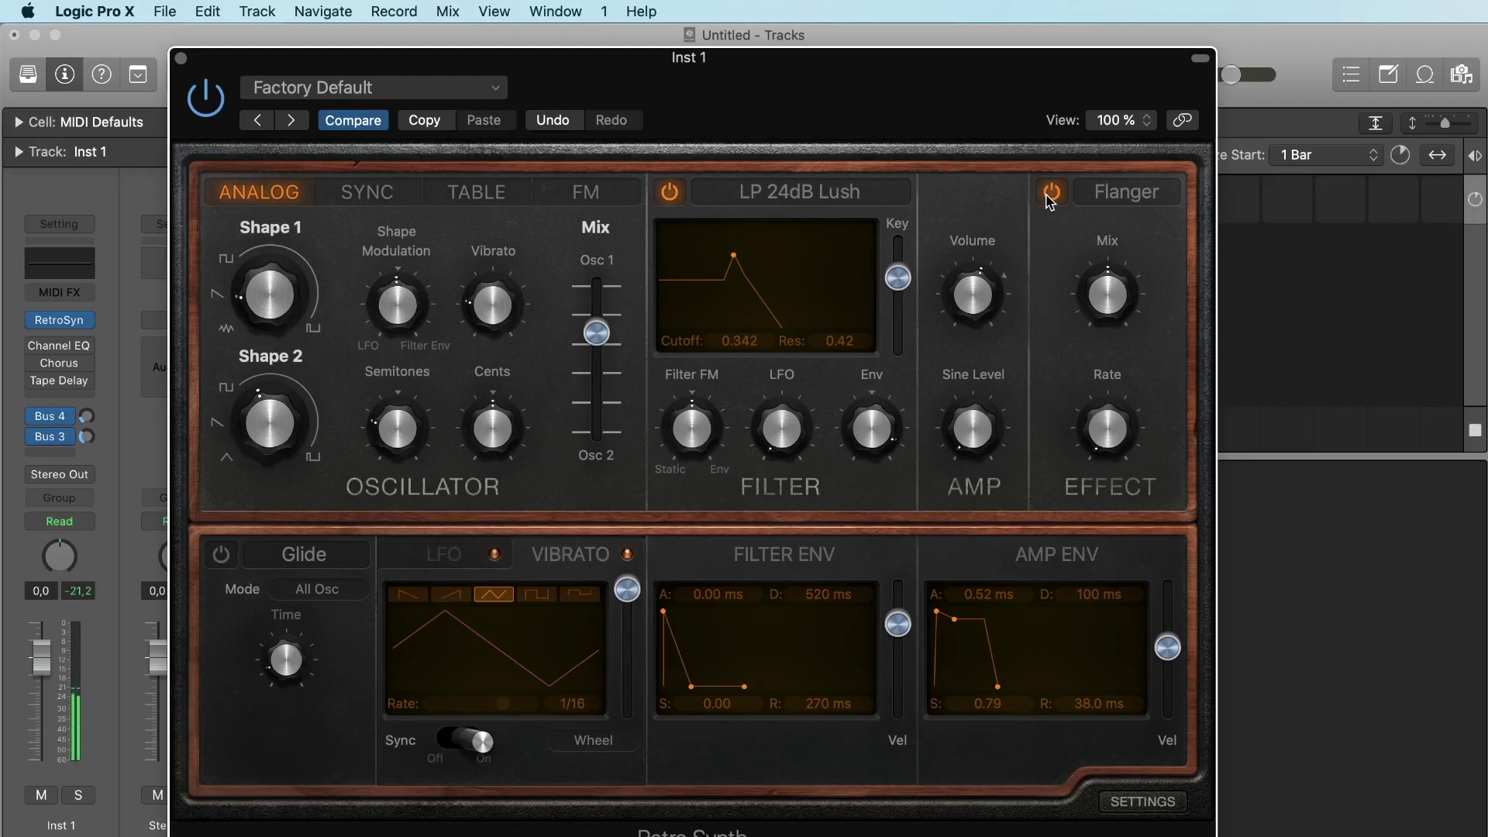
left_click(1047, 200)
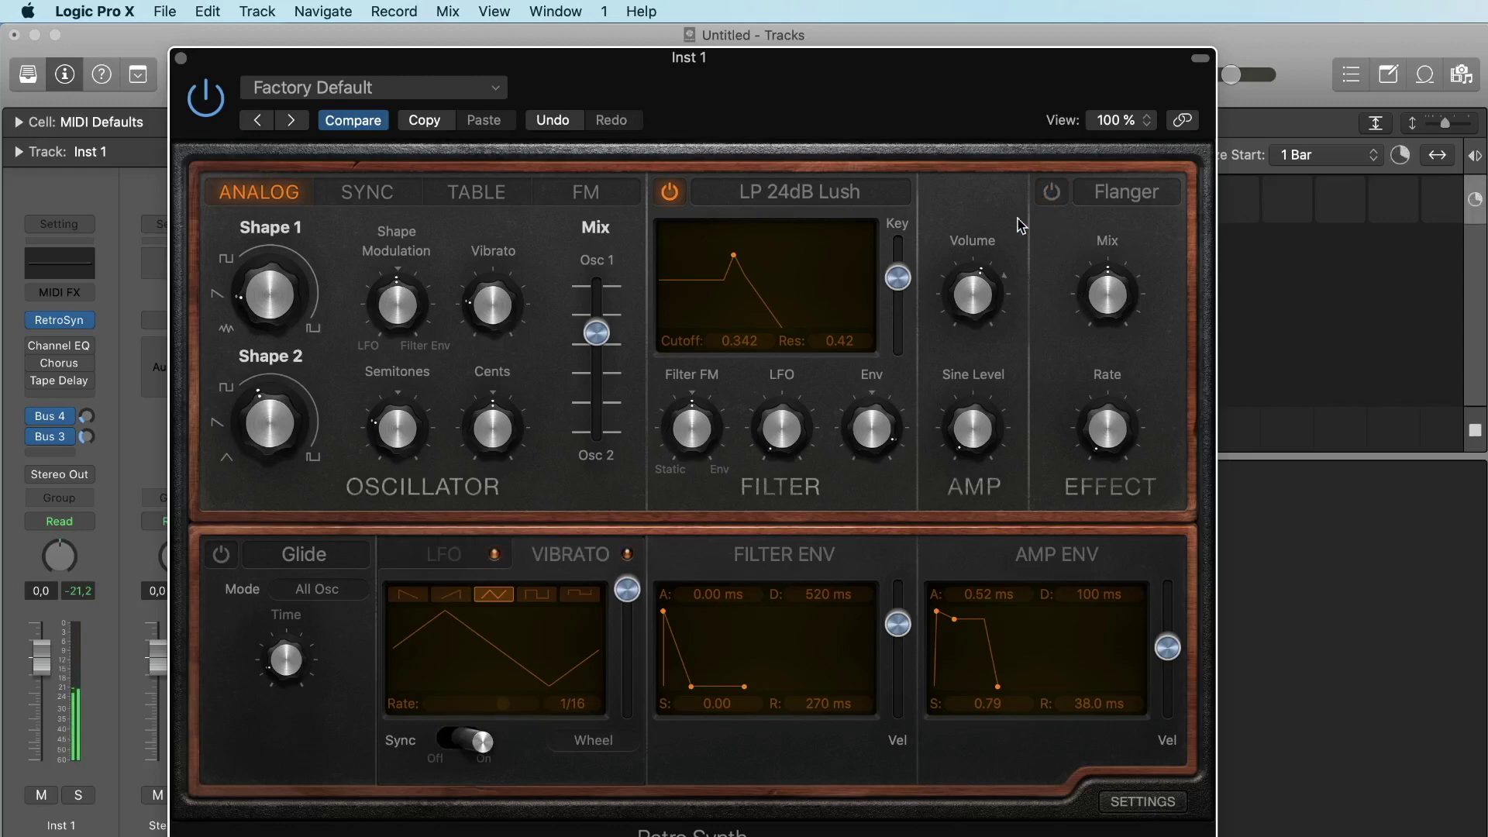
Switch Glide on and start the fourth cell of the Inst 1 track, keeping the synth window in view.
left_click(224, 556)
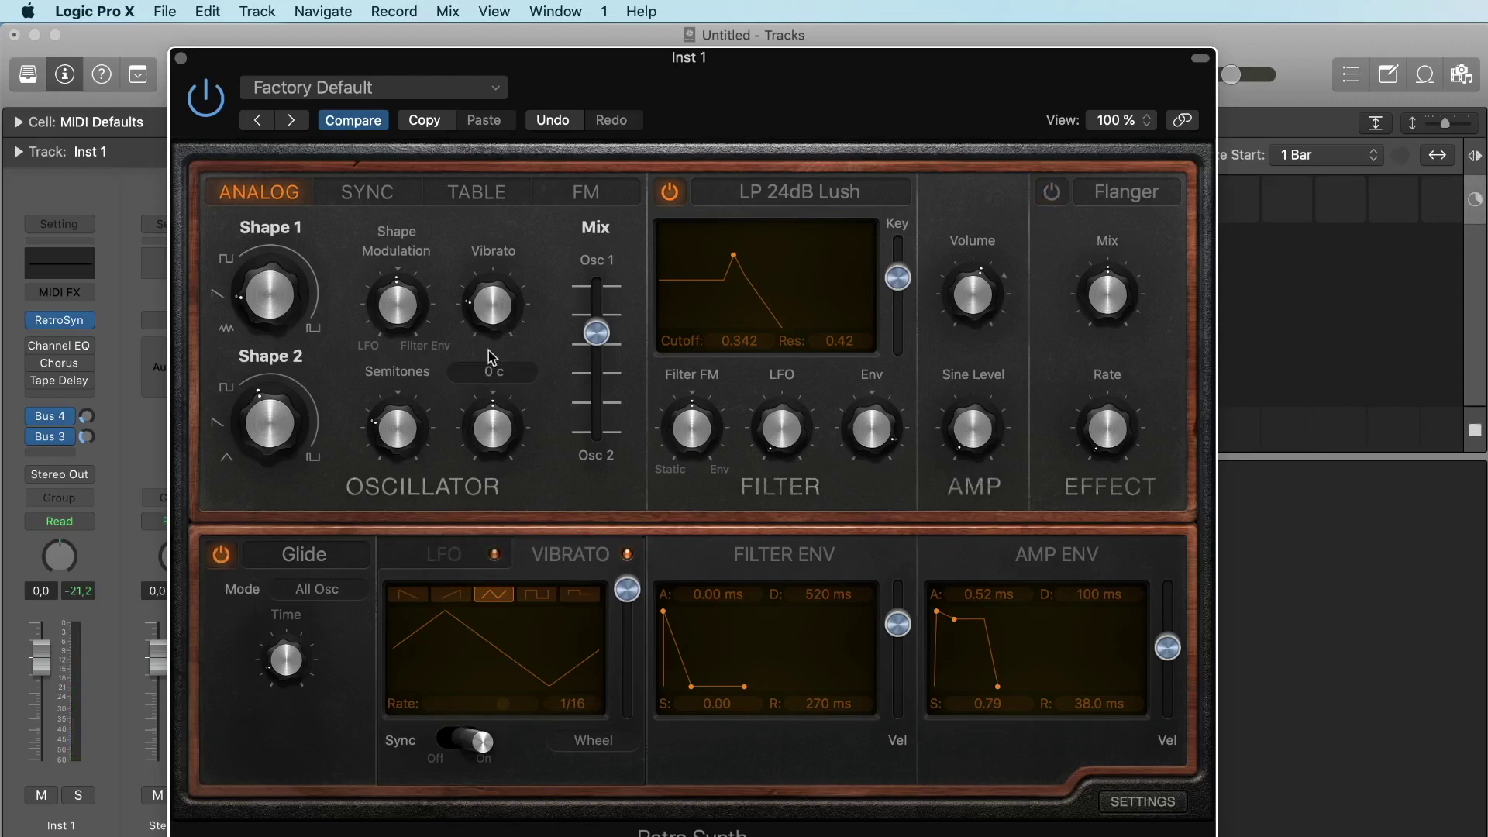
left_click_drag(722, 57, 848, 468)
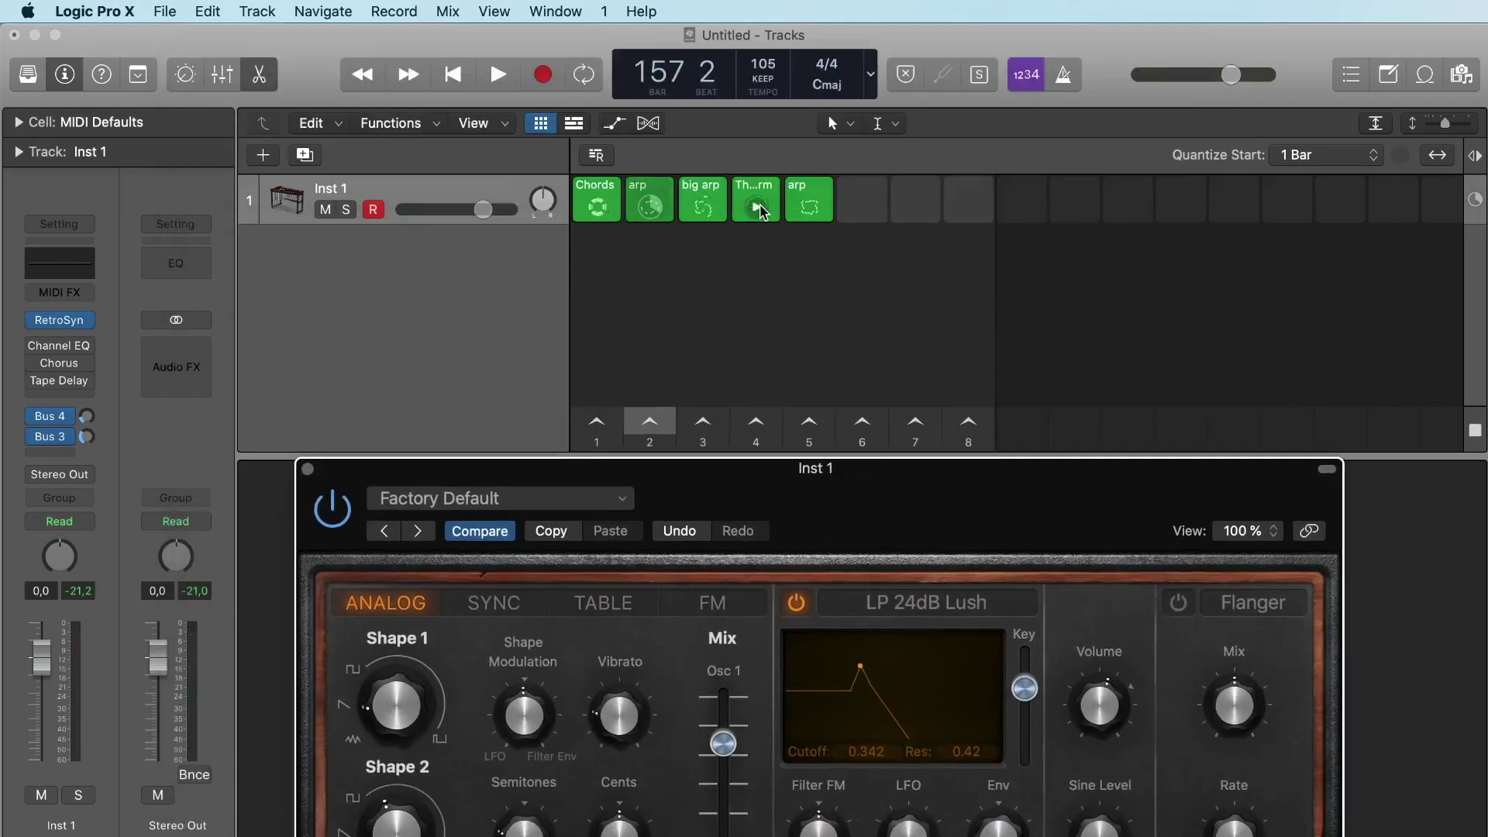
left_click(759, 208)
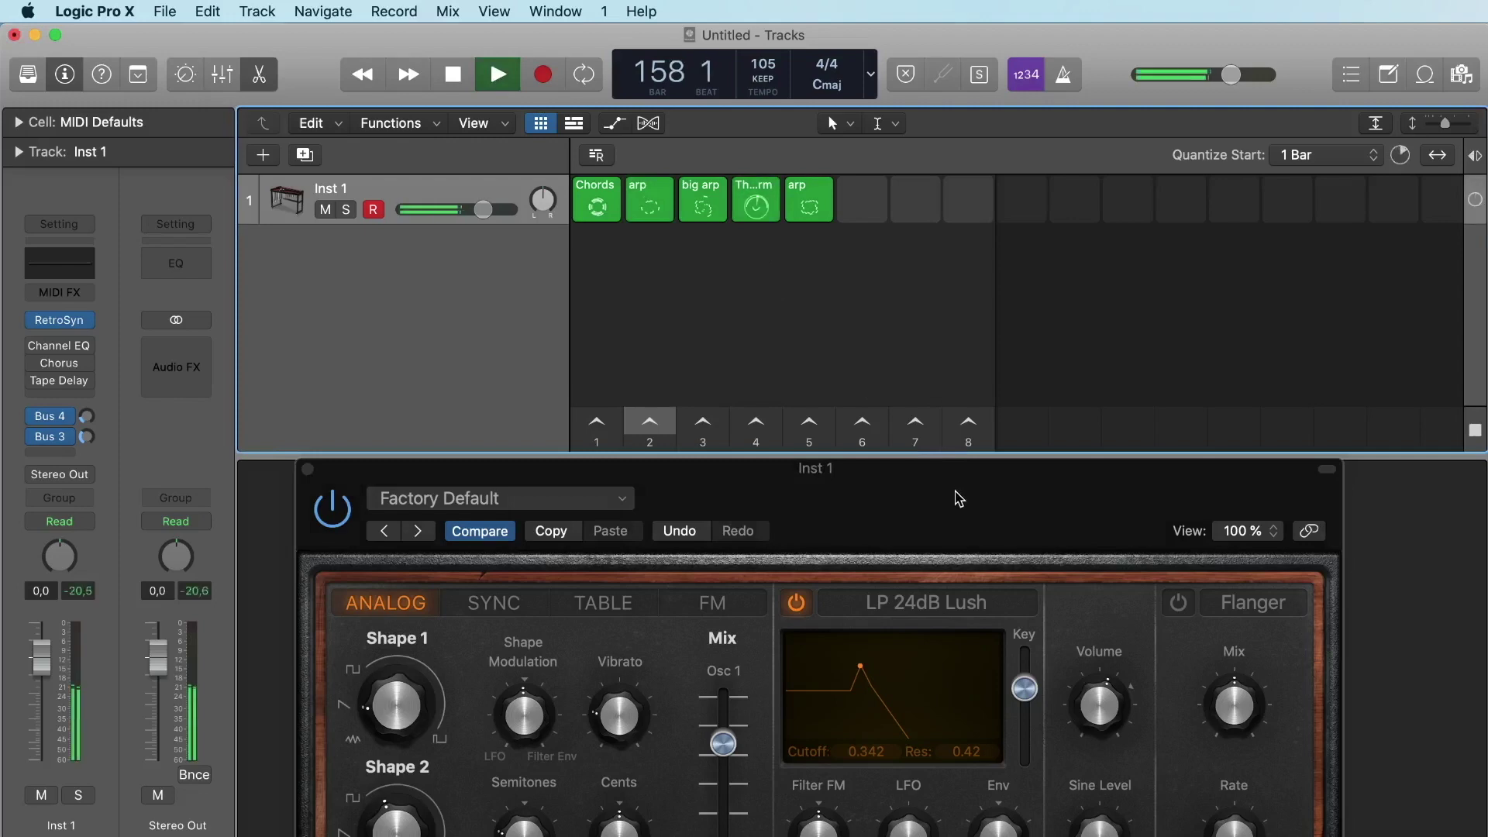
left_click_drag(957, 497, 949, 106)
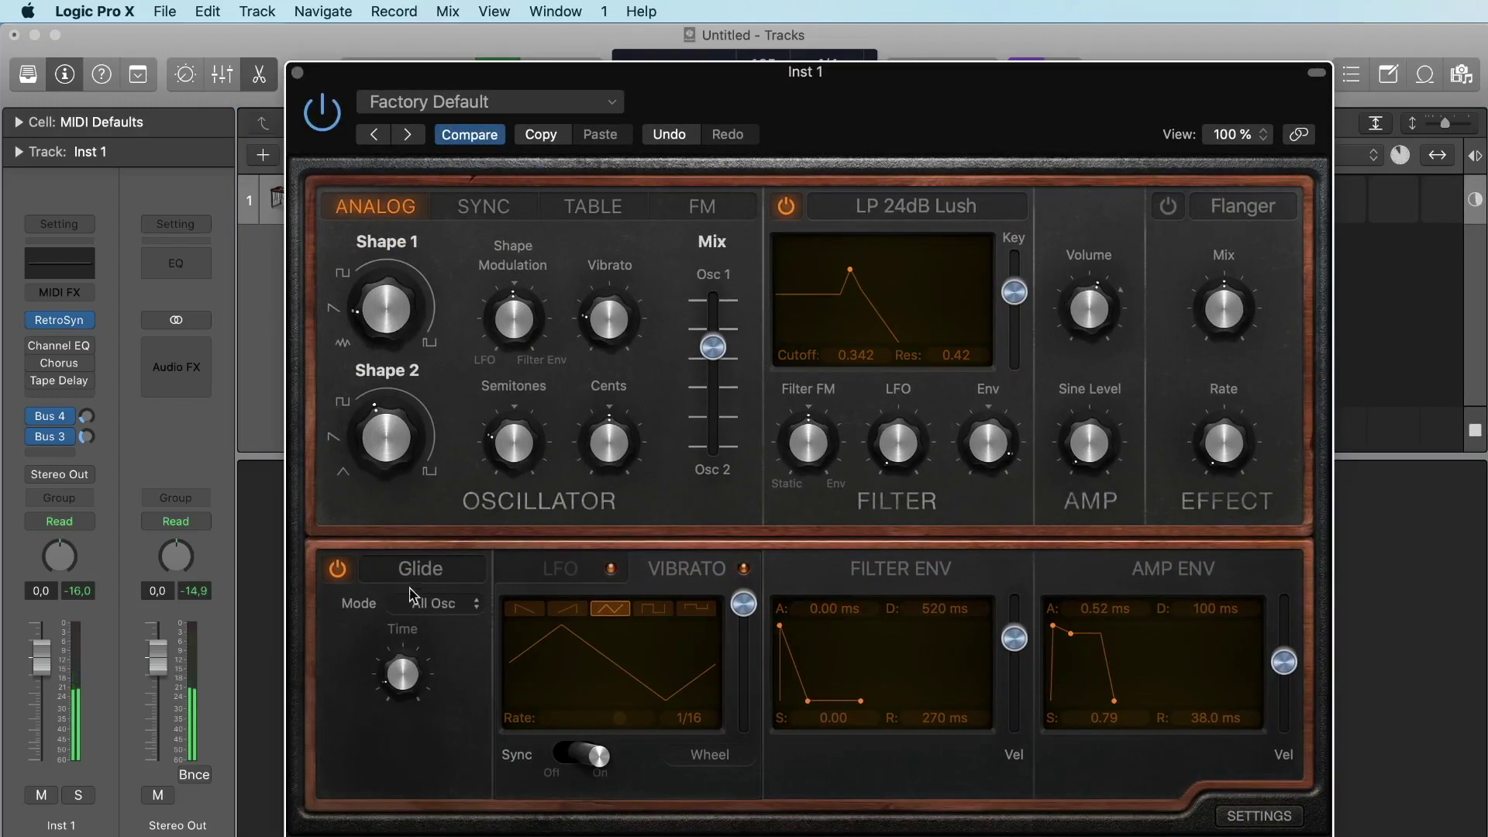
Compare the sound with Glide off and on, try different glide times including 600 ms, and switch Glide off.
left_click(339, 571)
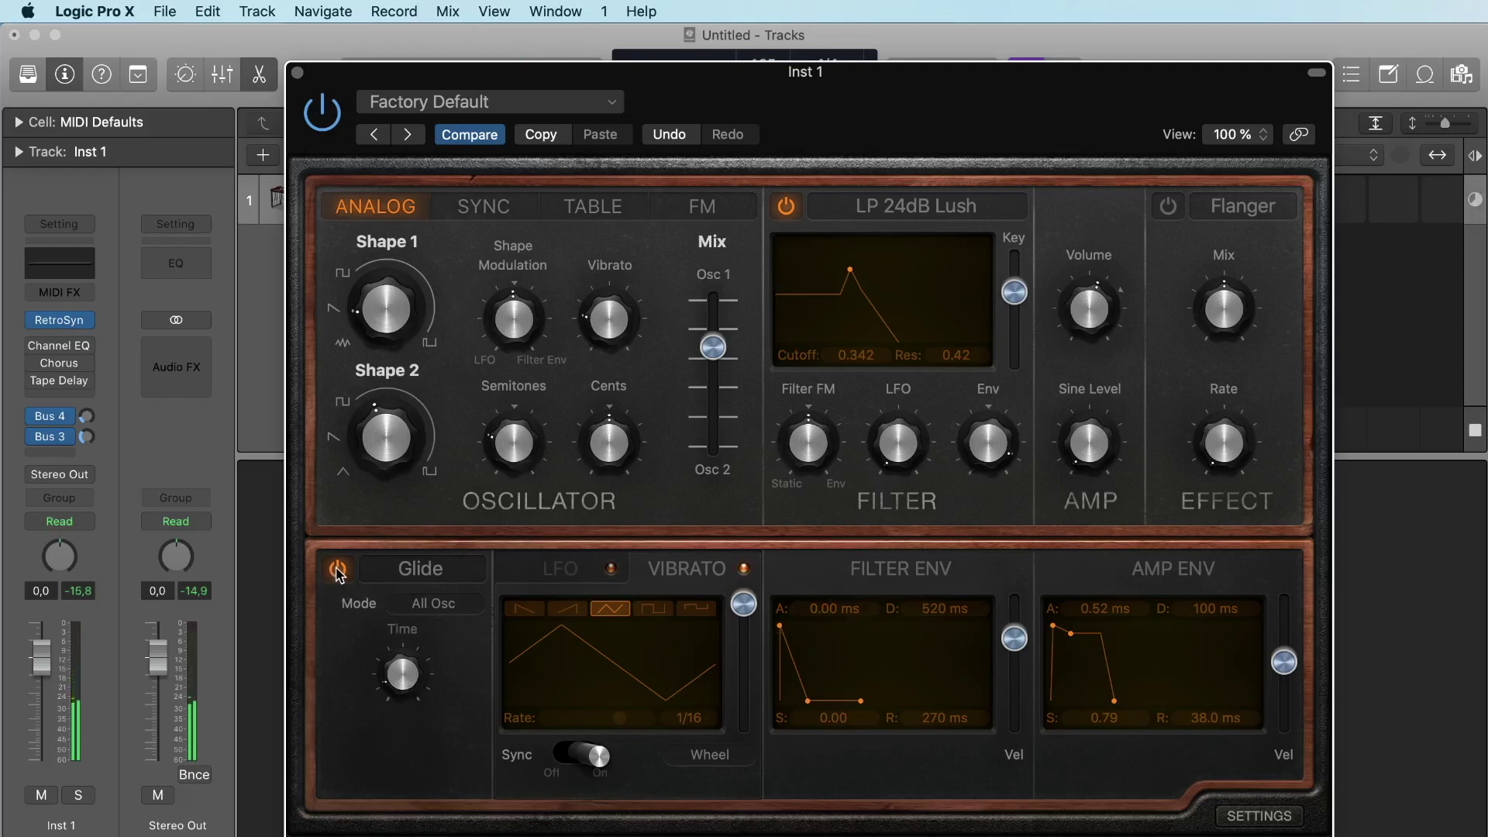
left_click(338, 572)
mouse_move(399, 658)
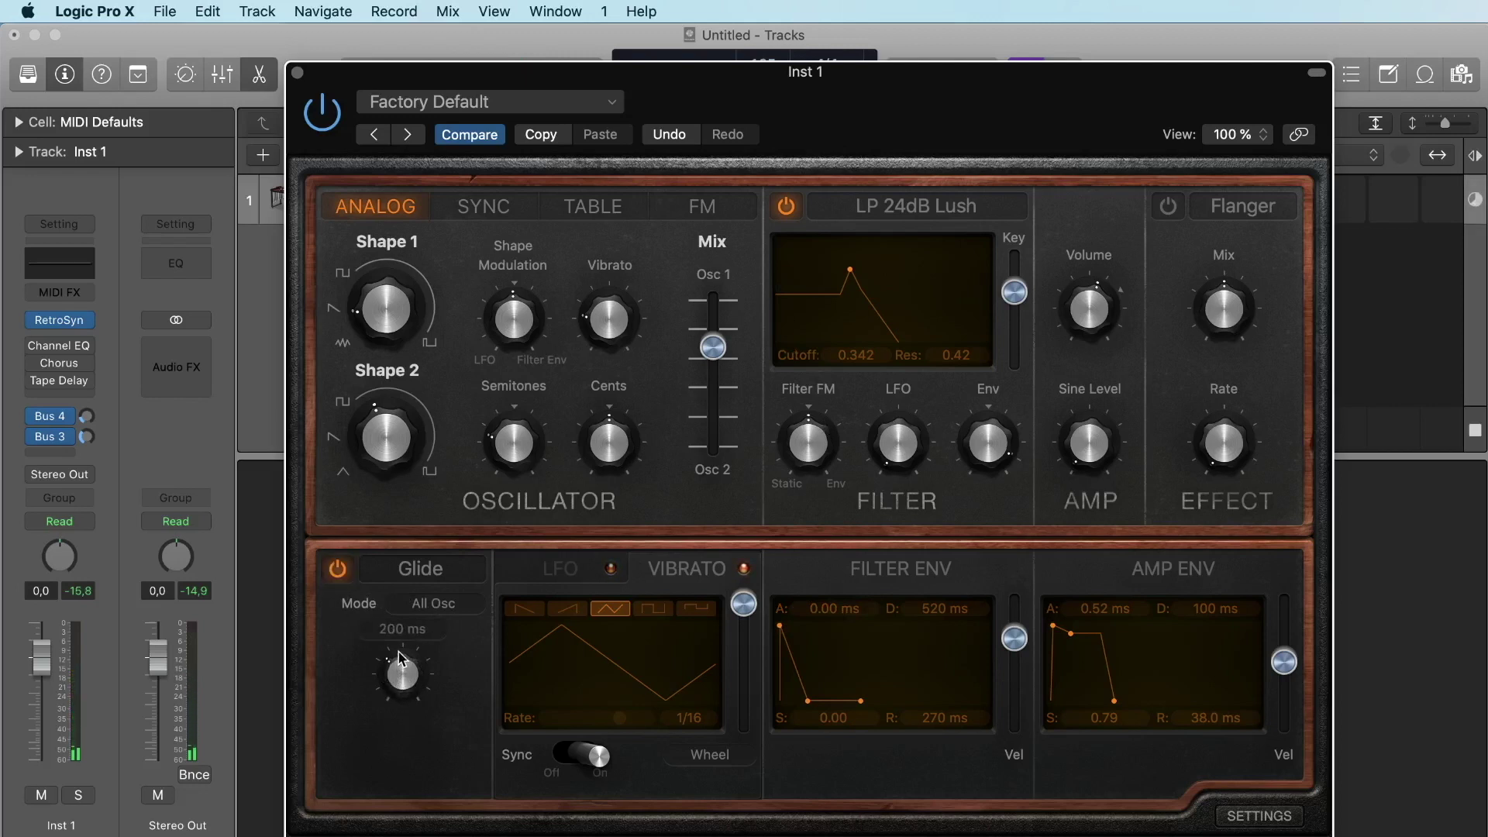
left_click_drag(397, 666, 398, 649)
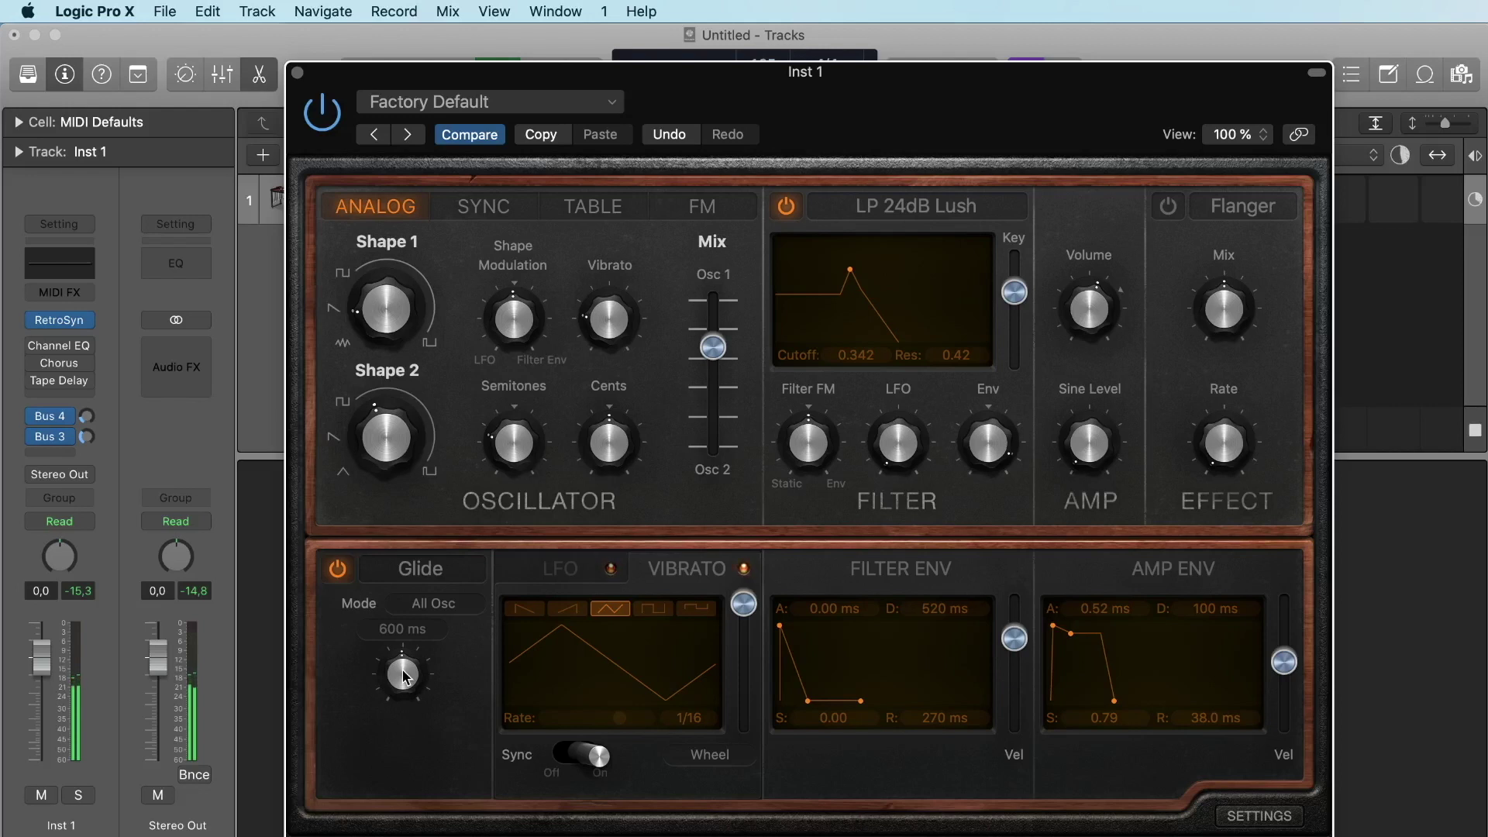
left_click_drag(404, 681, 408, 629)
left_click(337, 570)
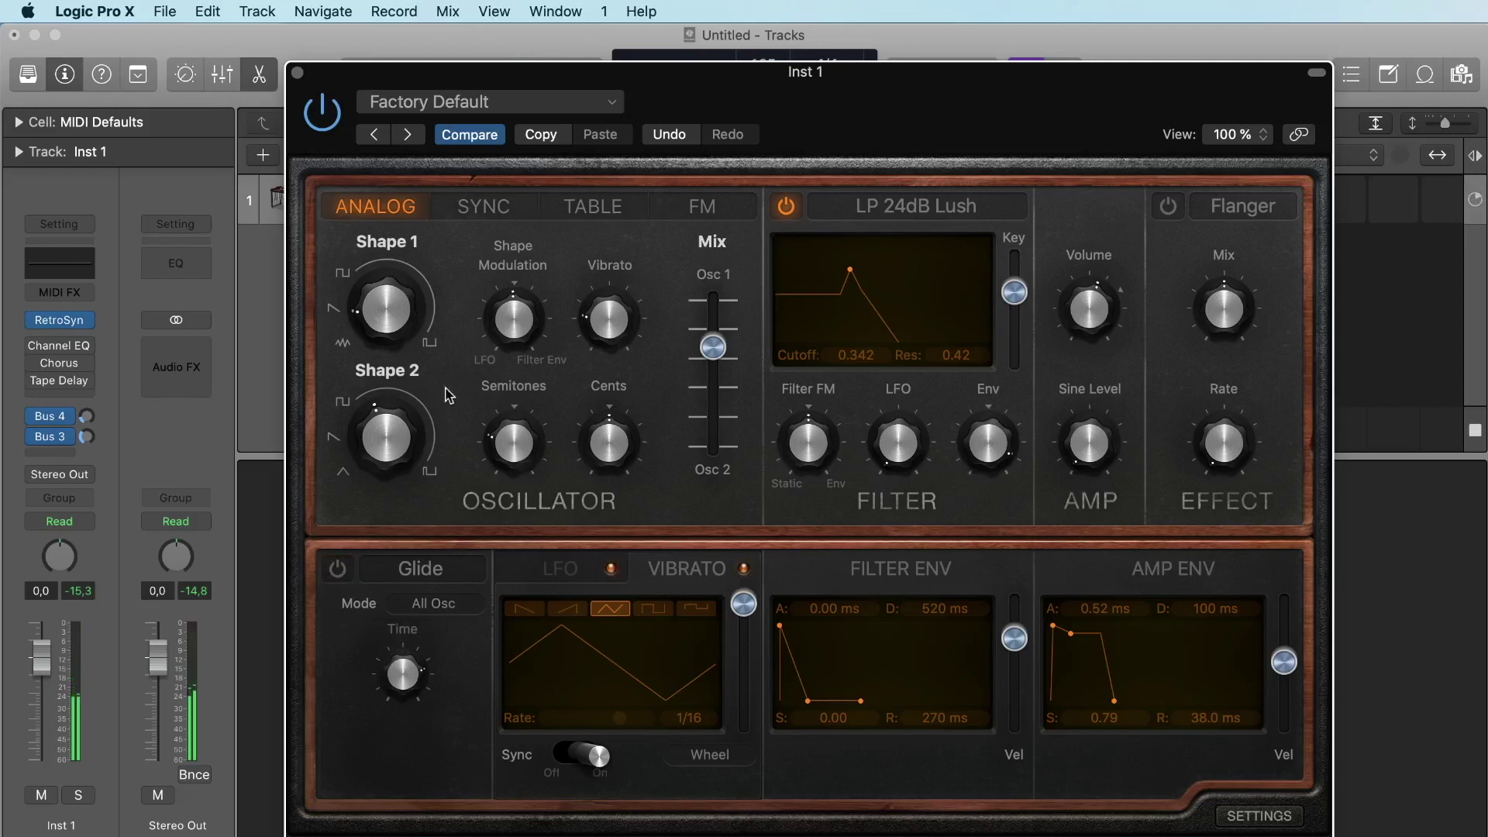
Look through the synth's Sync, Analog, Table and FM oscillator modes, ending on FM.
left_click(467, 213)
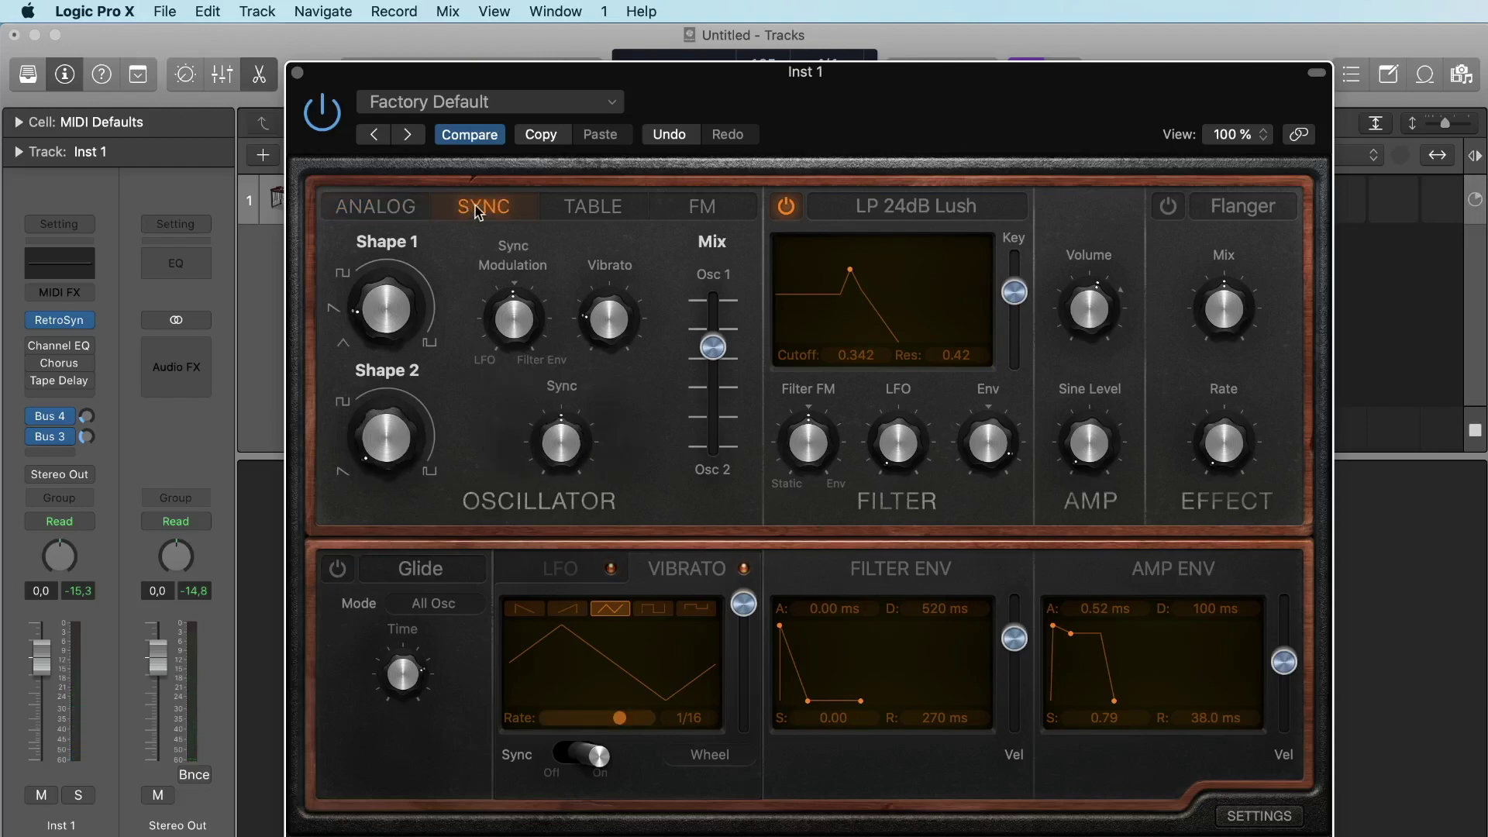
left_click(425, 214)
left_click(513, 215)
left_click(568, 216)
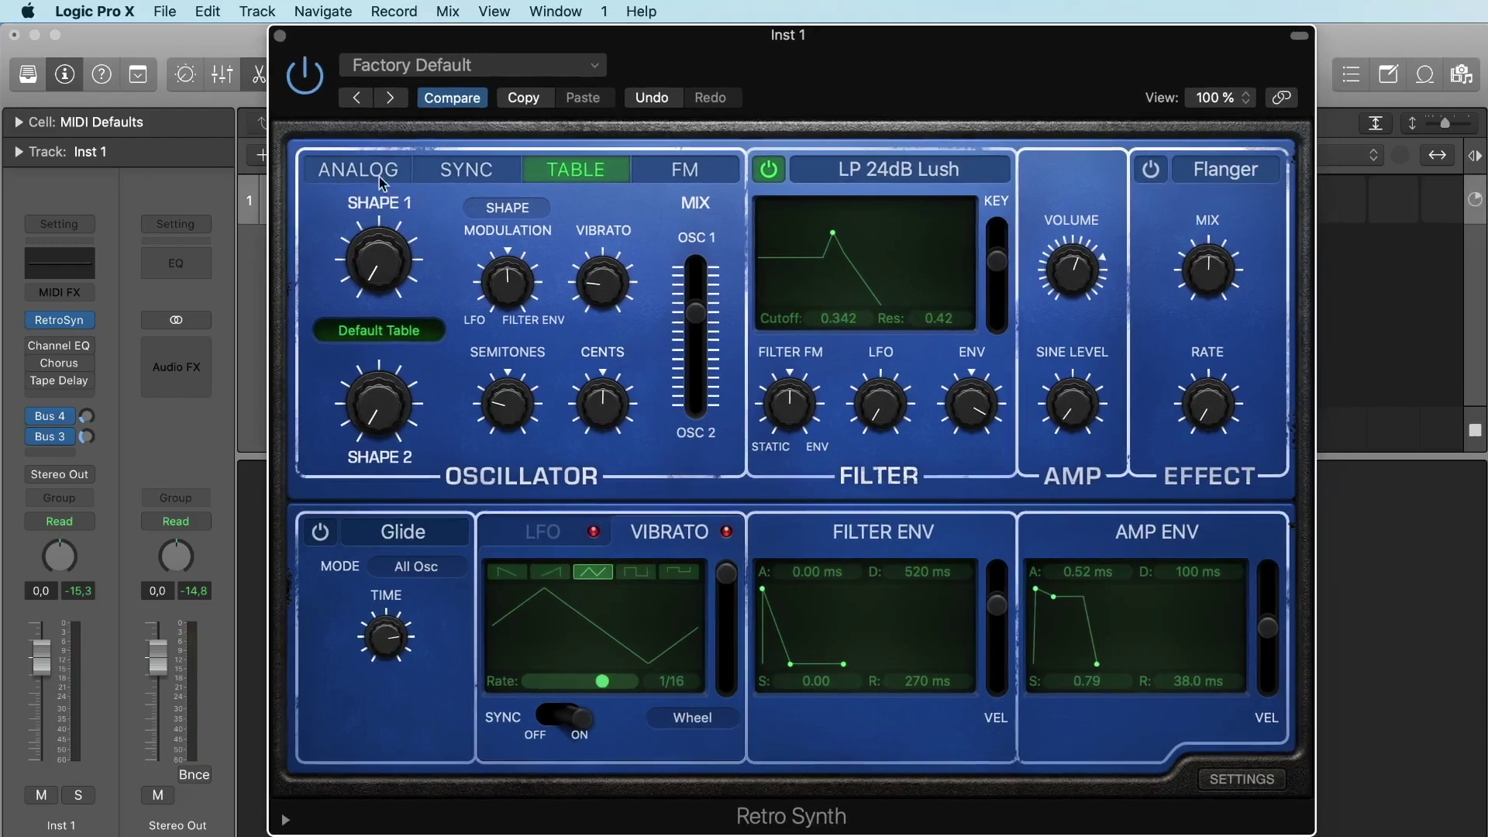
left_click(379, 180)
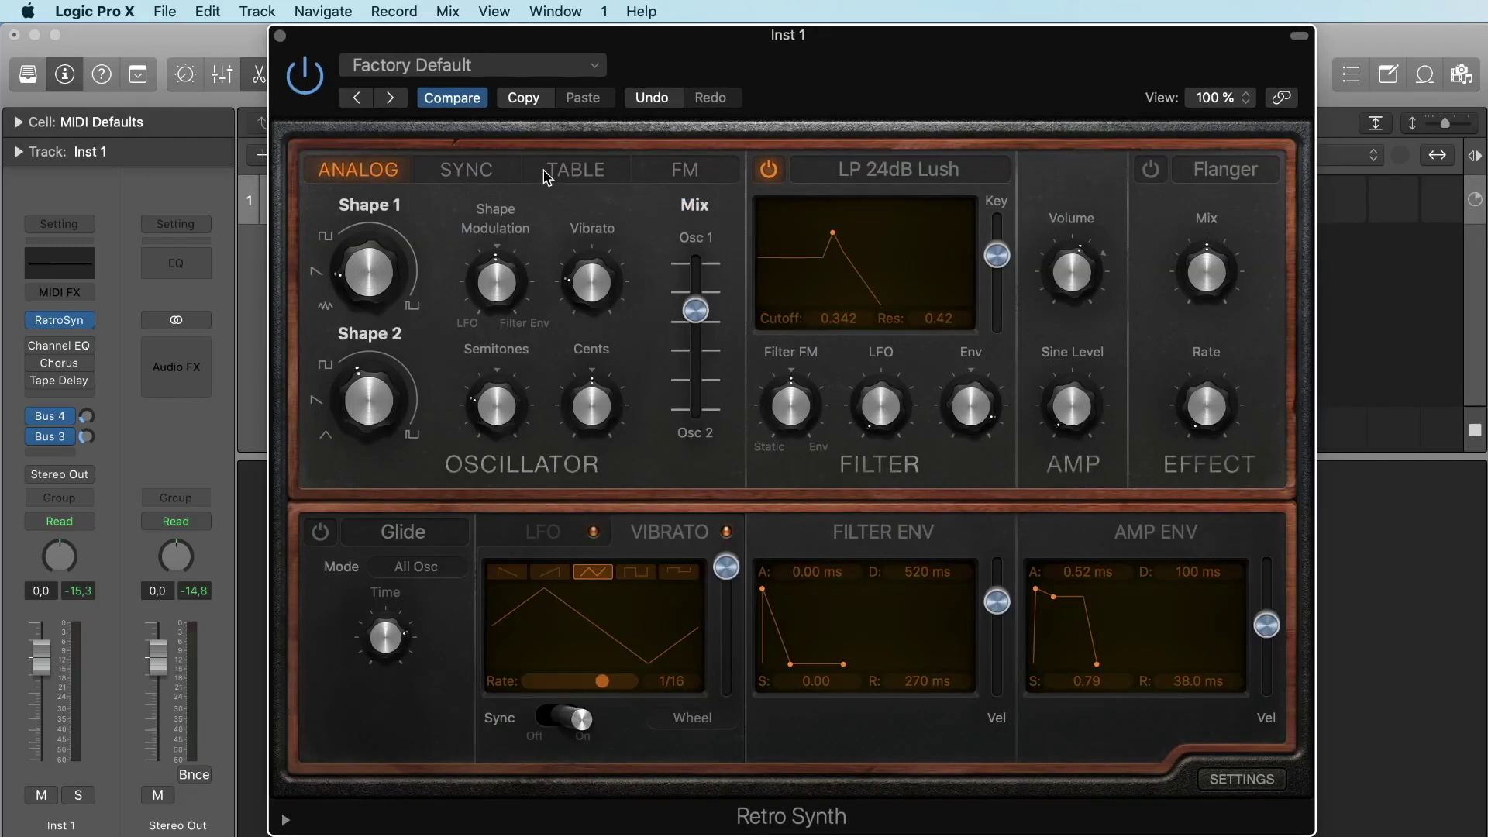
left_click(573, 174)
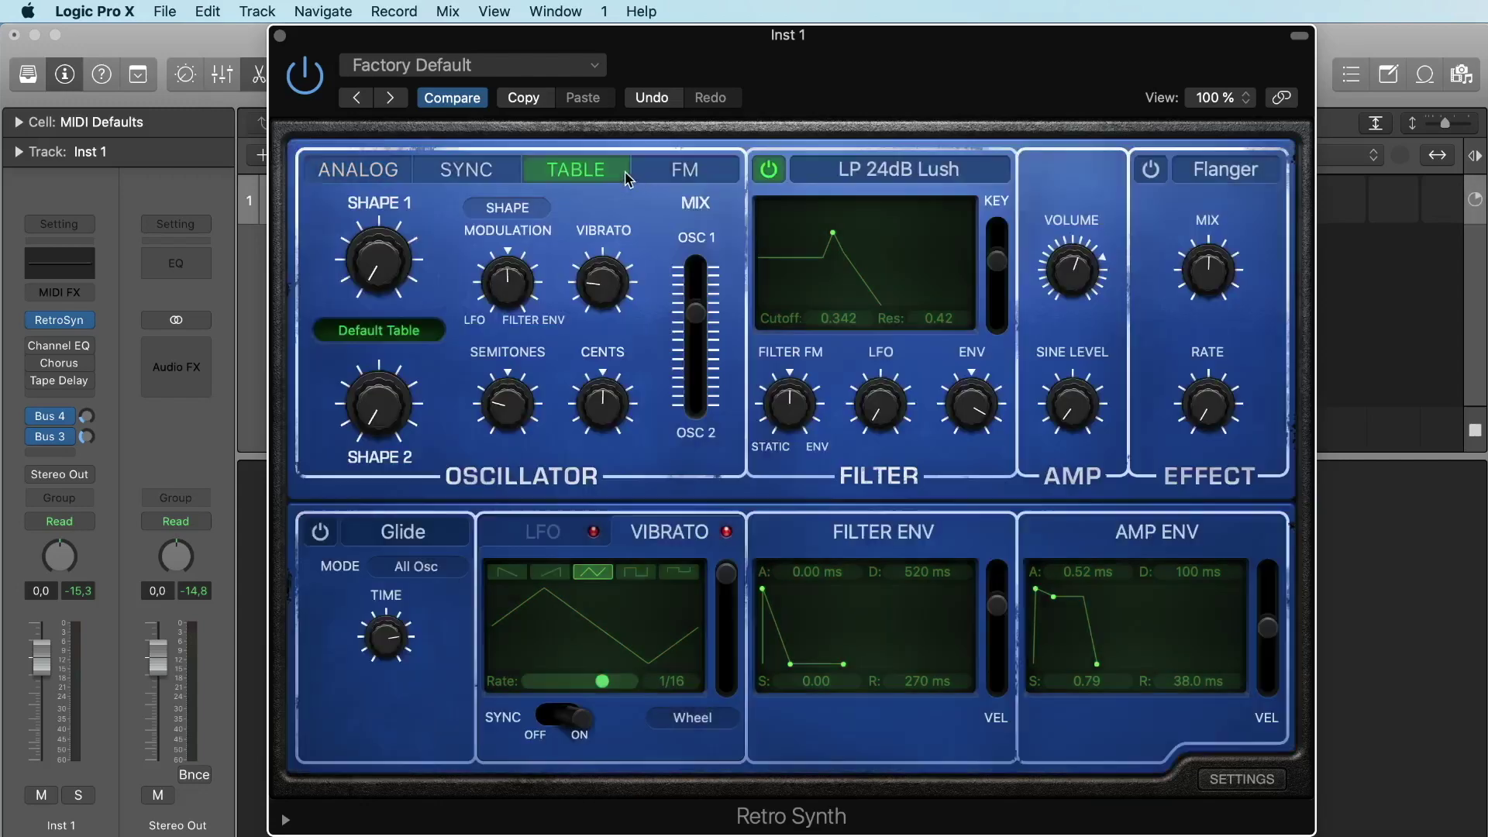
left_click(685, 179)
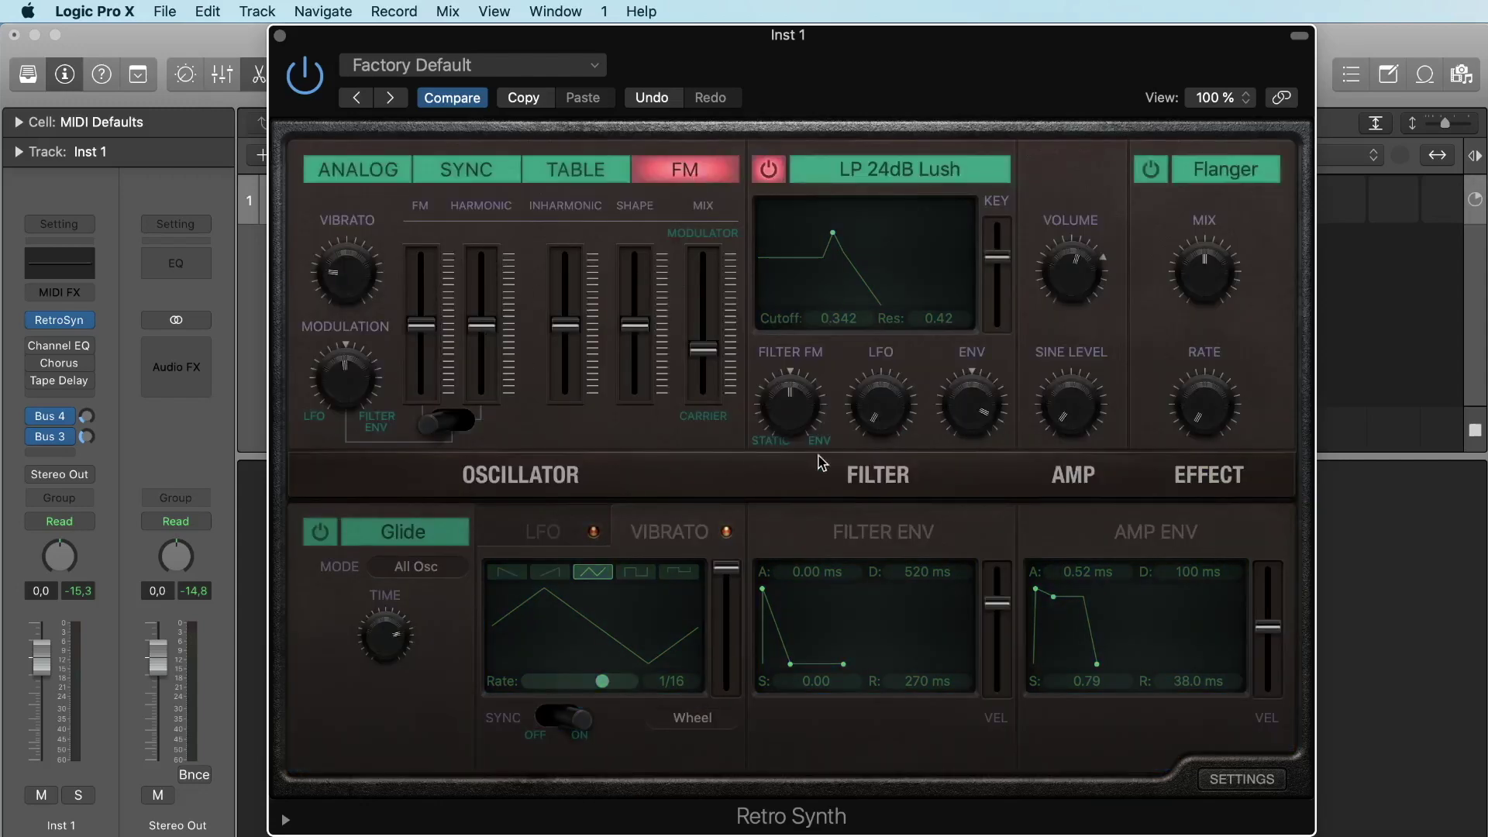
mouse_move(960, 443)
left_click_drag(869, 87, 850, 79)
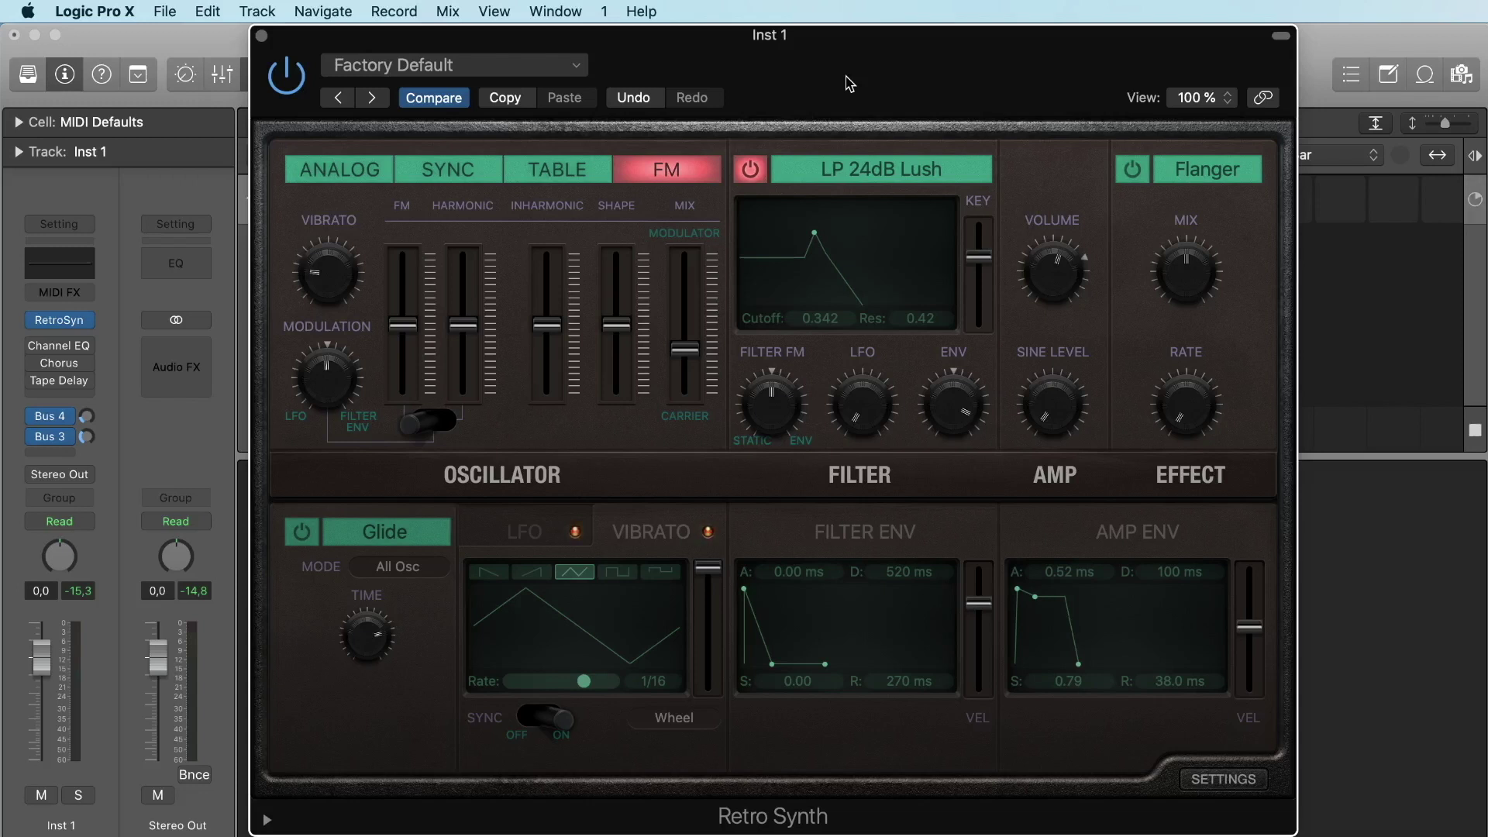
Close the synth window, replace Retro Synth on Inst 1 with the stereo Alchemy instrument, and bring its whole window into view.
left_click(261, 35)
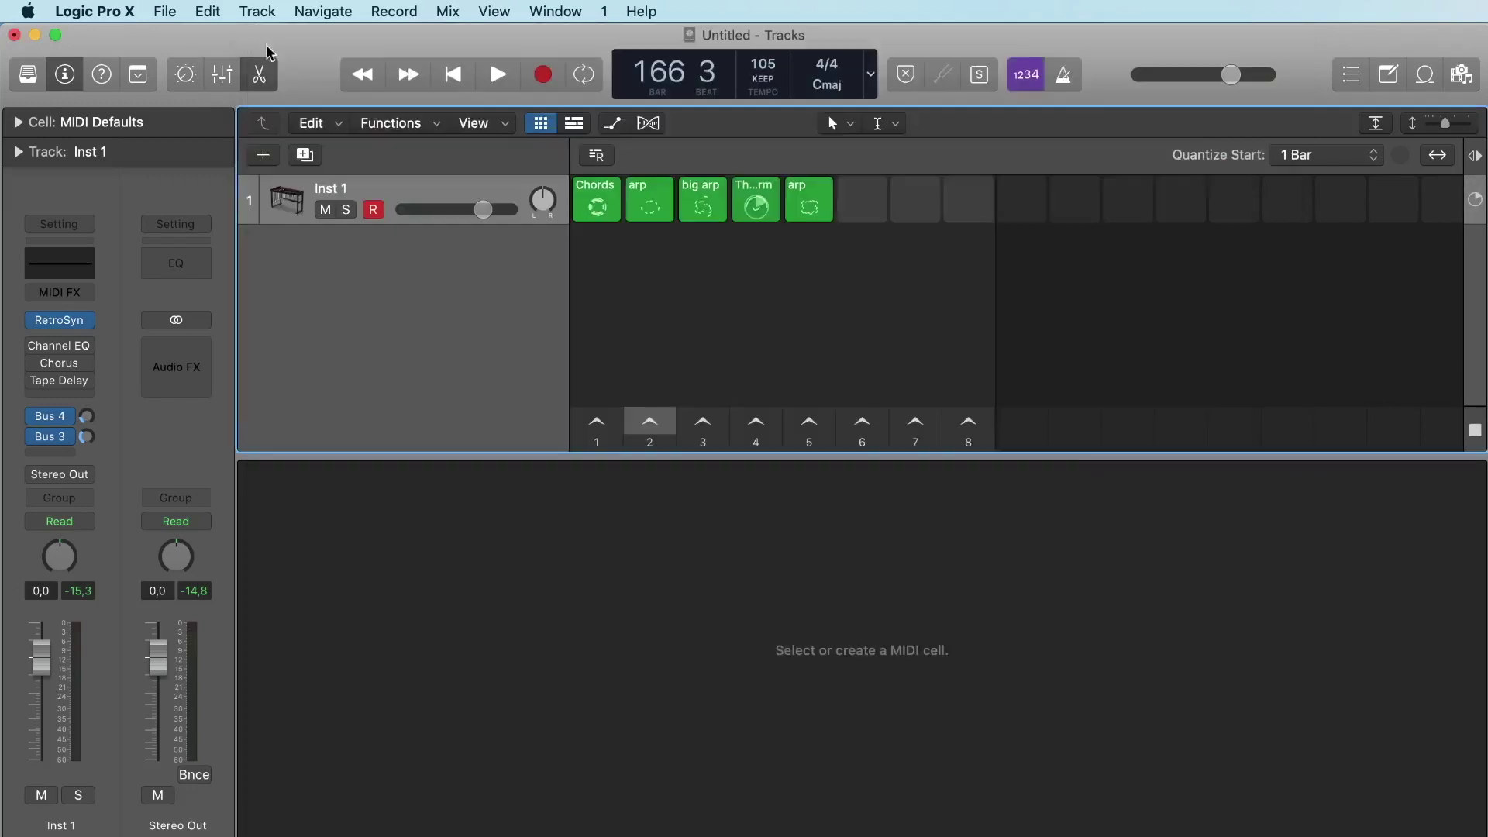
left_click(86, 326)
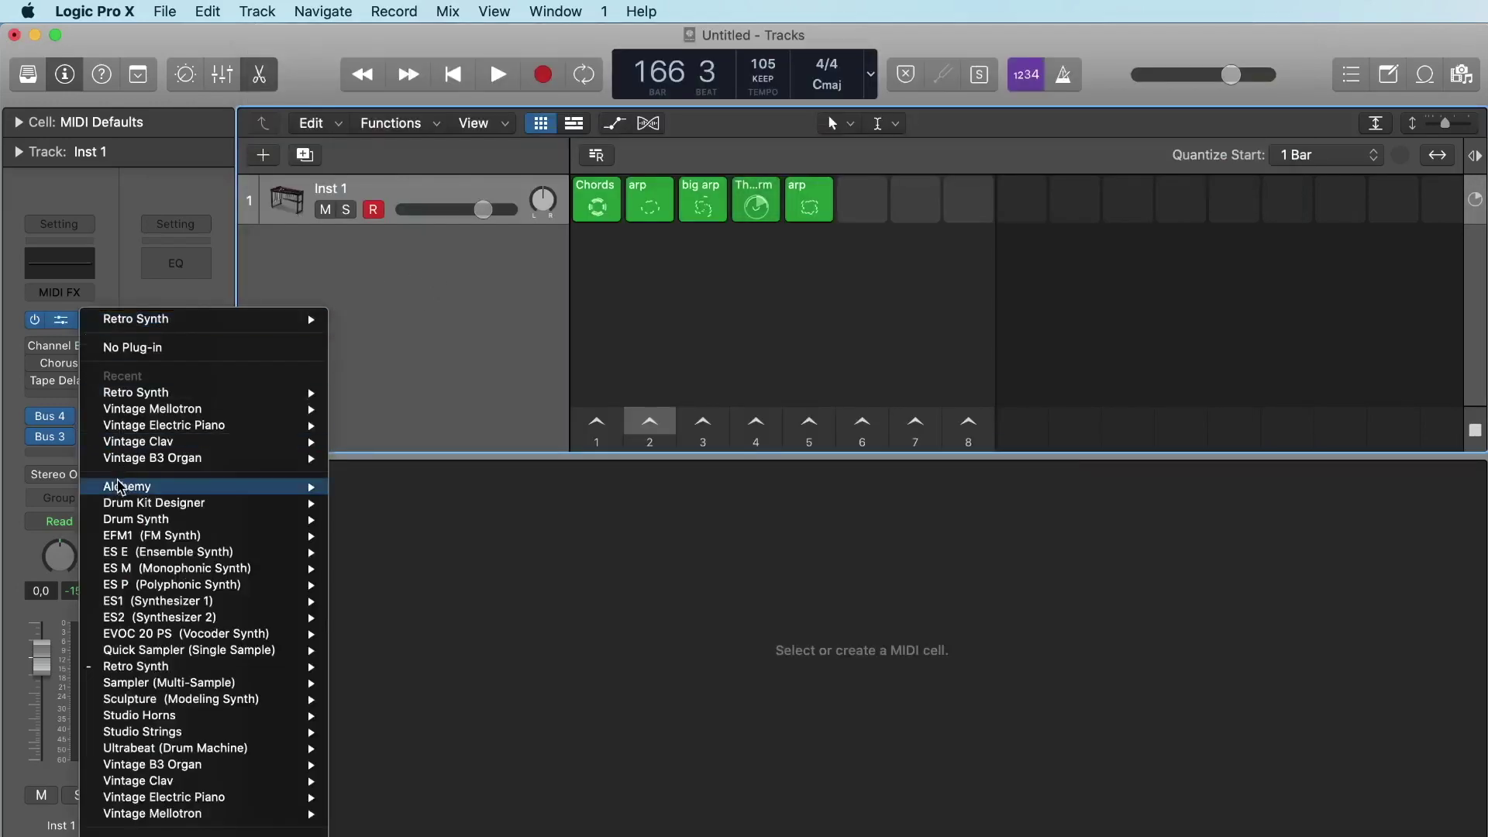
mouse_move(121, 488)
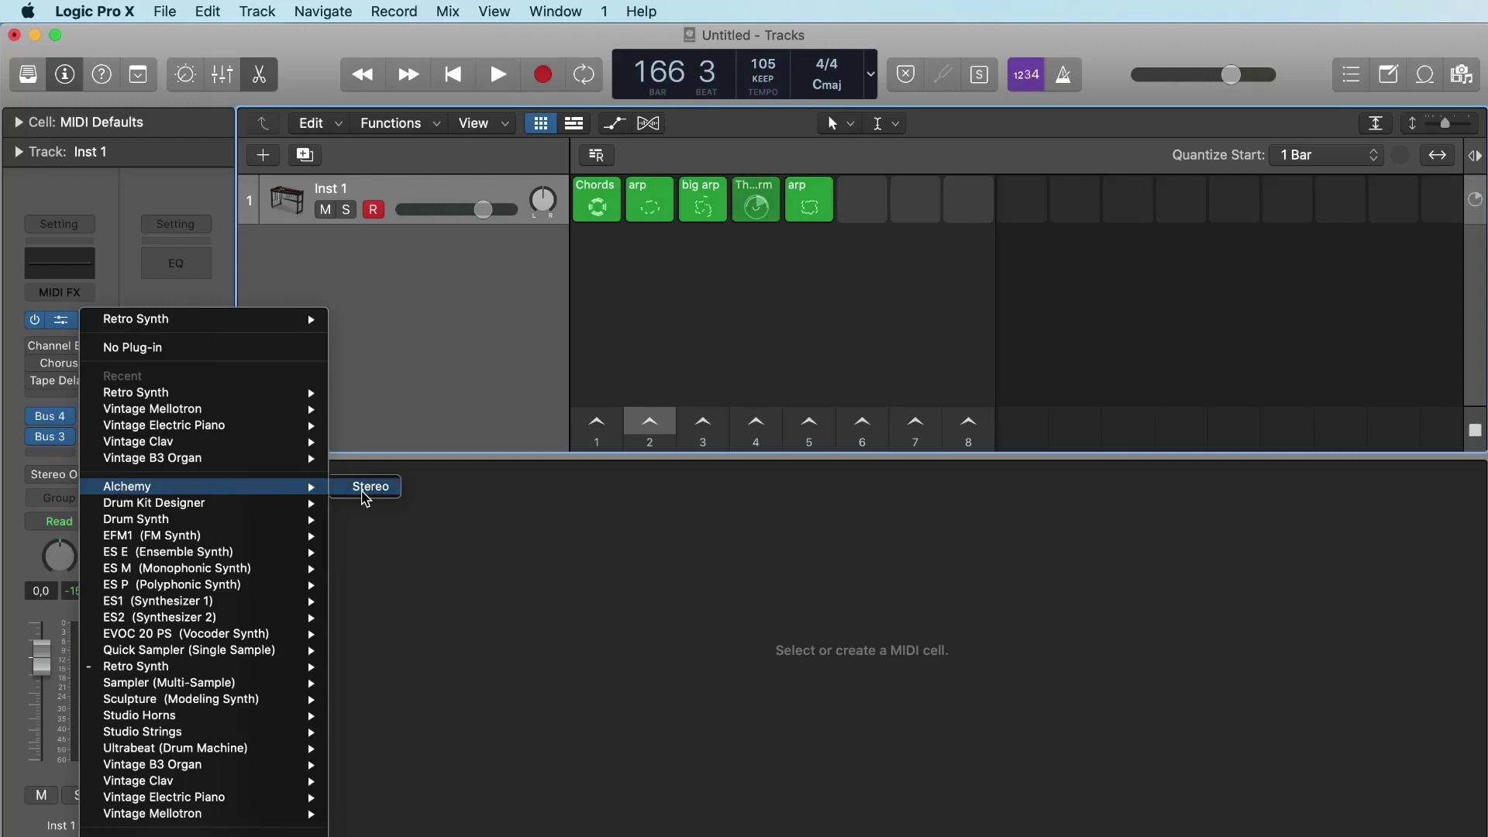
left_click(364, 494)
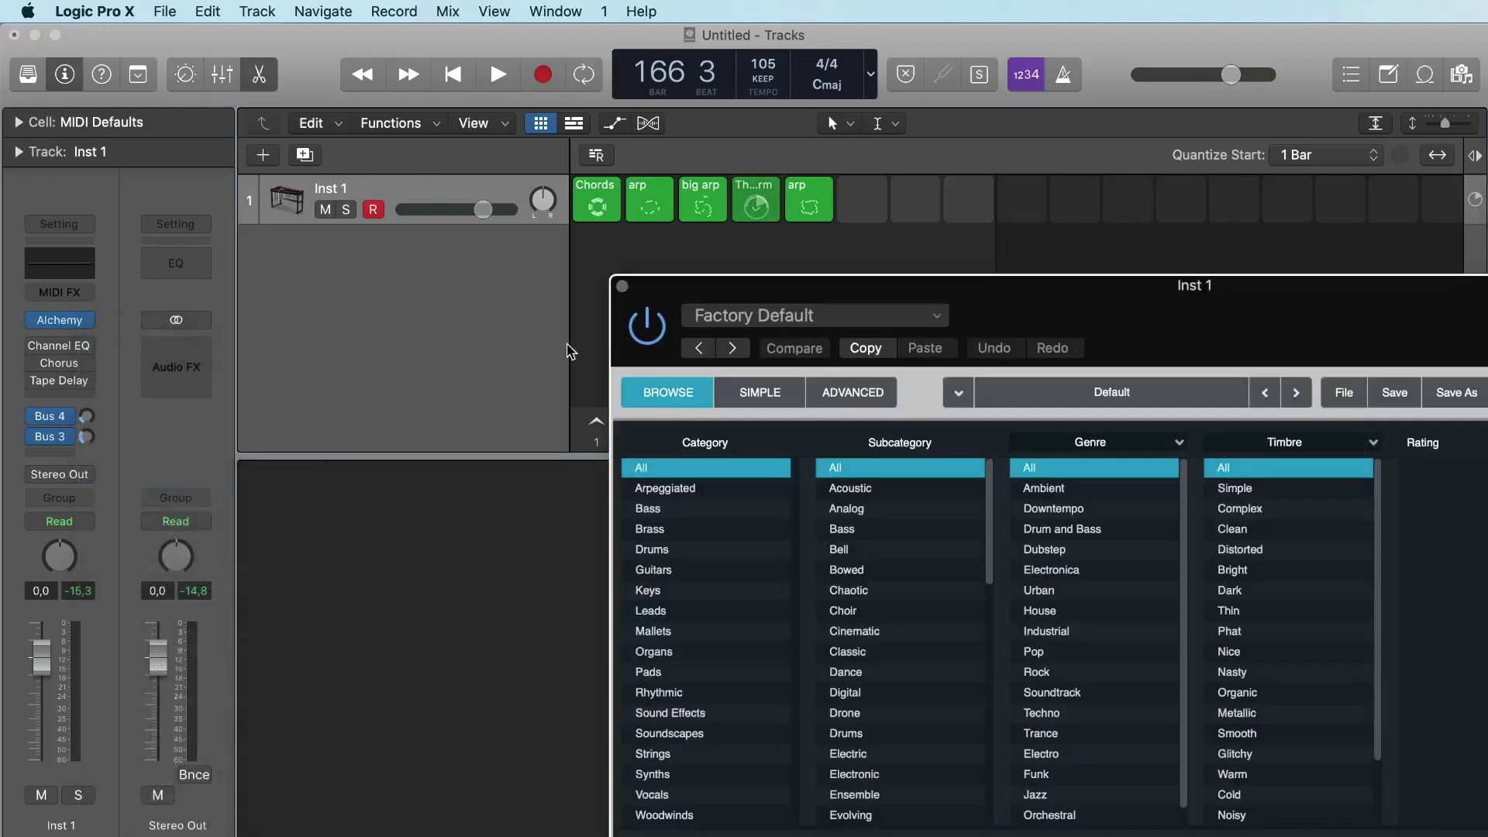
left_click_drag(704, 292, 252, 43)
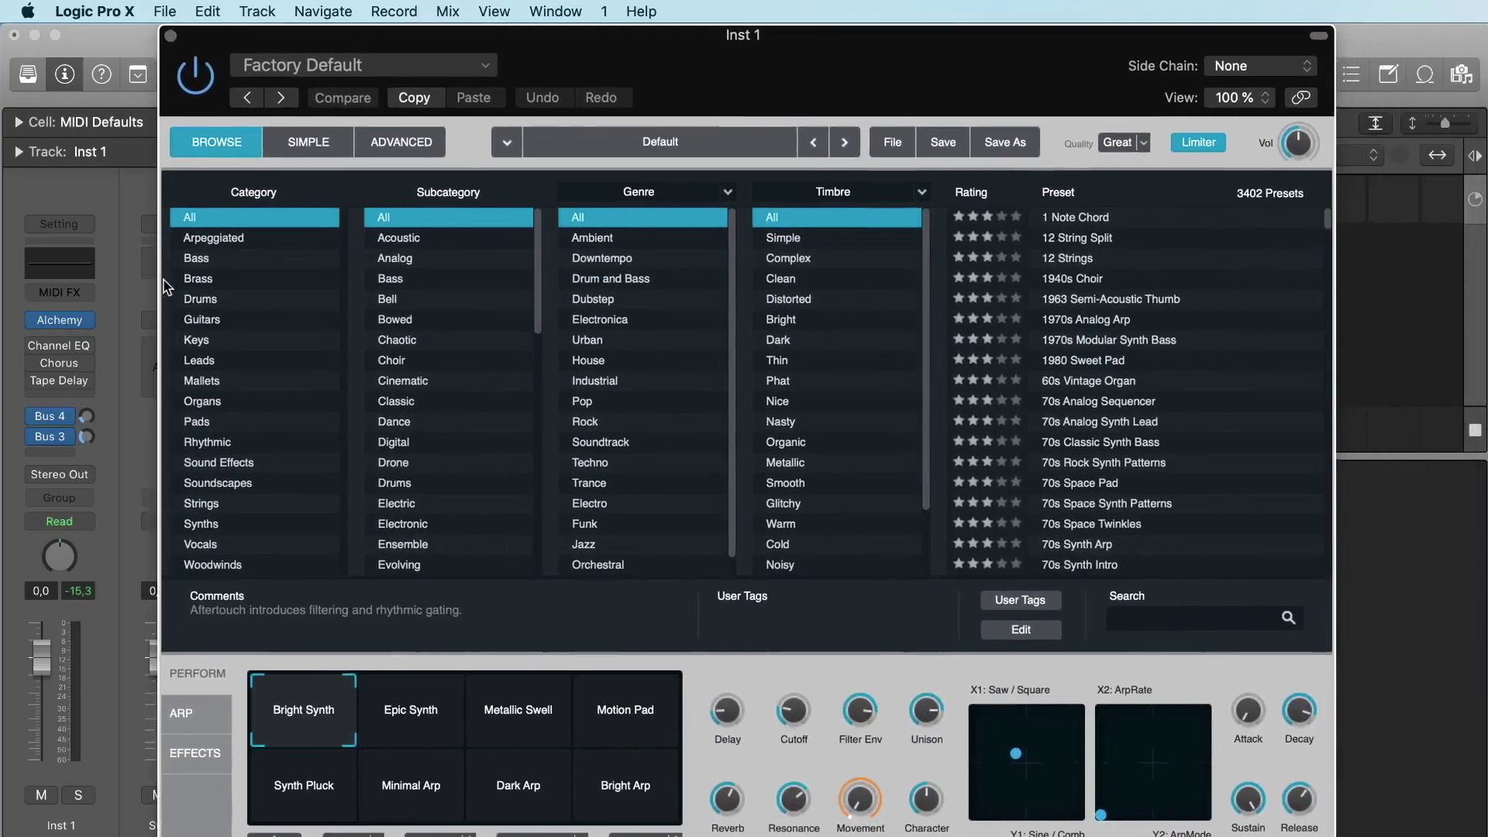
Look through Alchemy's Simple and Advanced views and return to the Simple view.
left_click(310, 152)
left_click(380, 146)
left_click(332, 150)
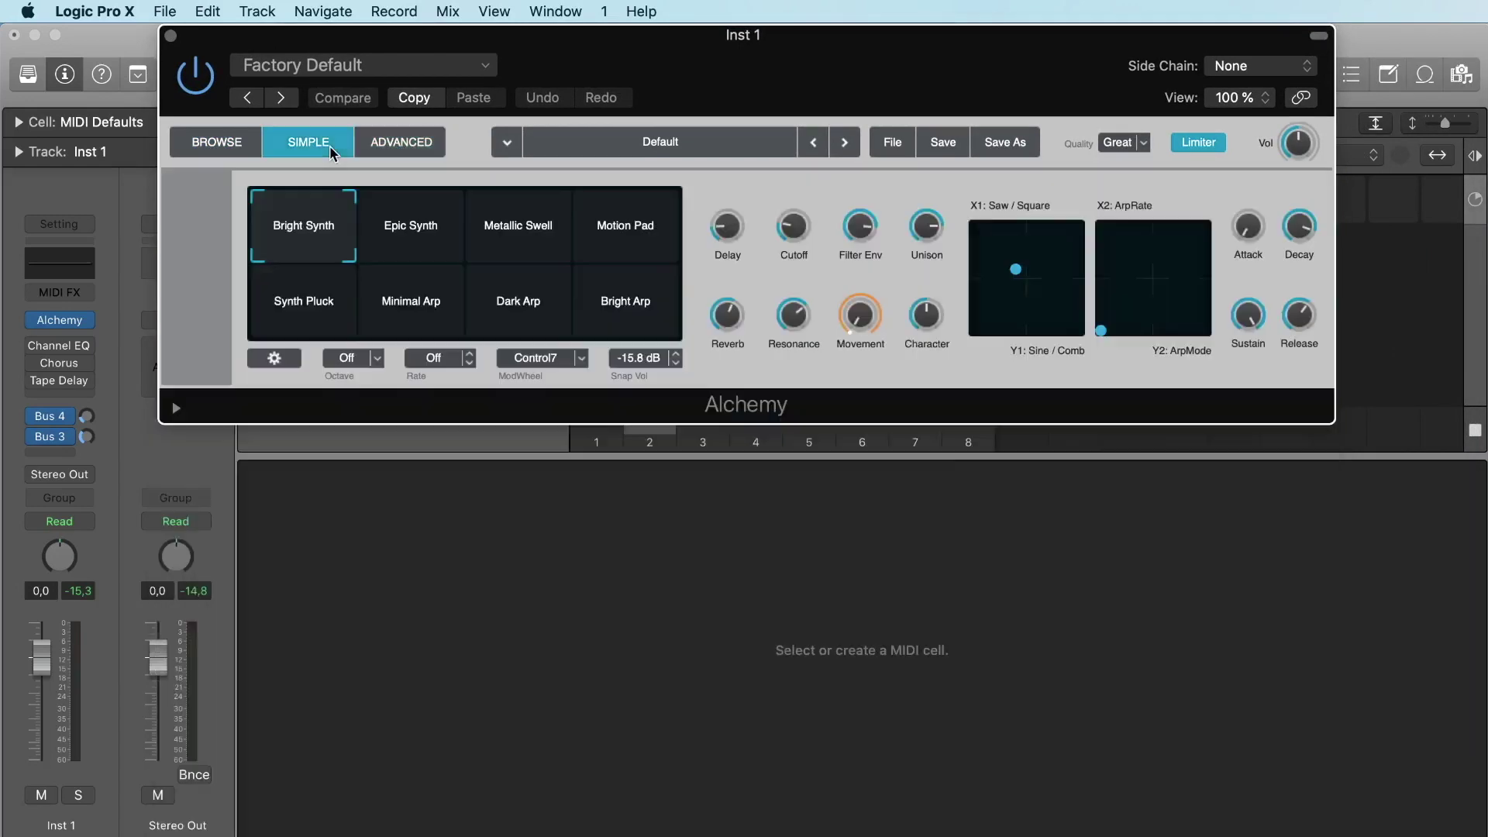
Browse Alchemy's Mallets presets and audition Bell Designer, Bamboo Slurp and Bendy Bowl.
left_click(240, 149)
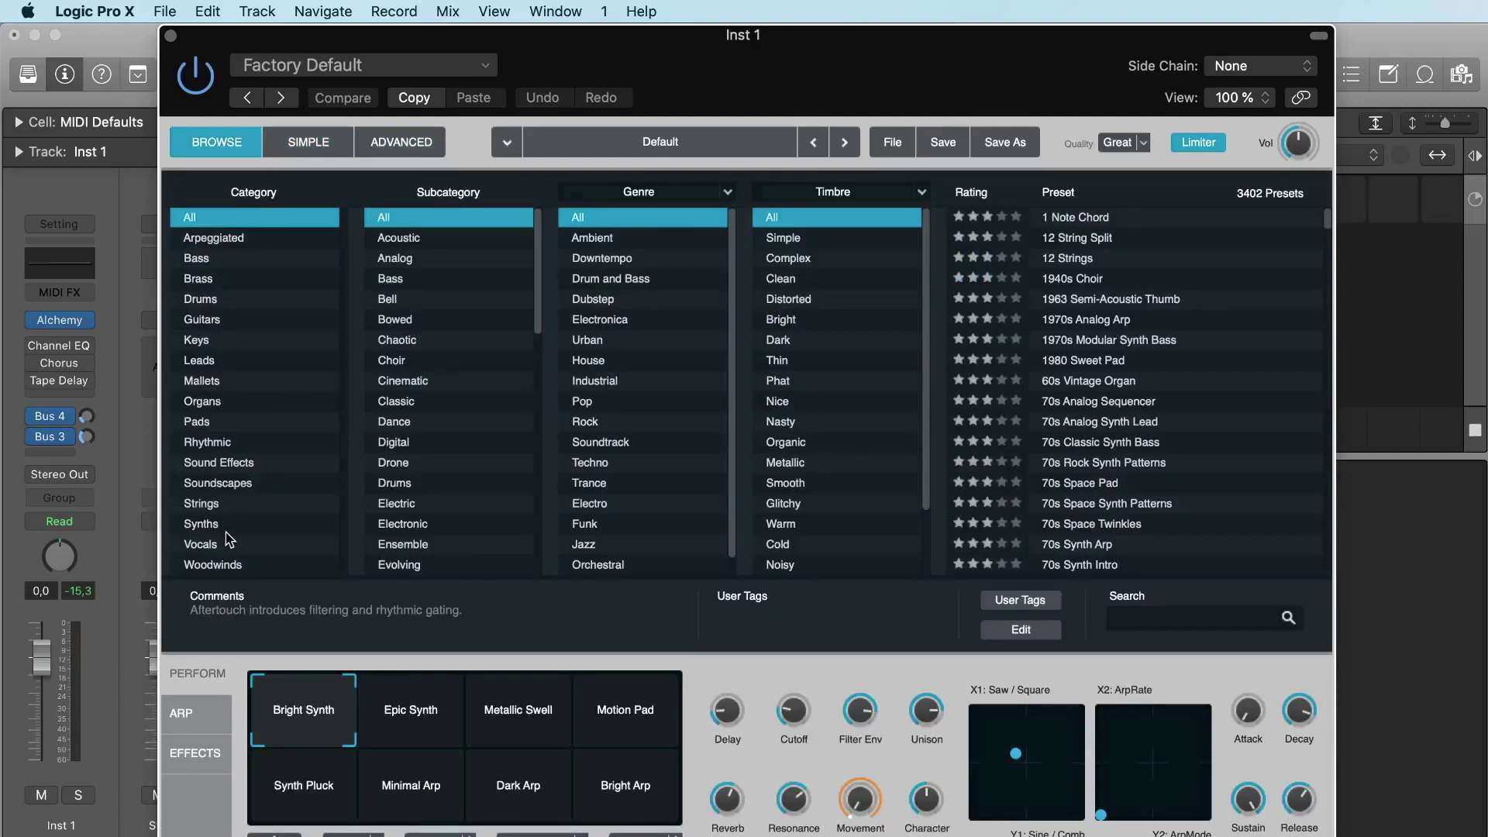
left_click(219, 381)
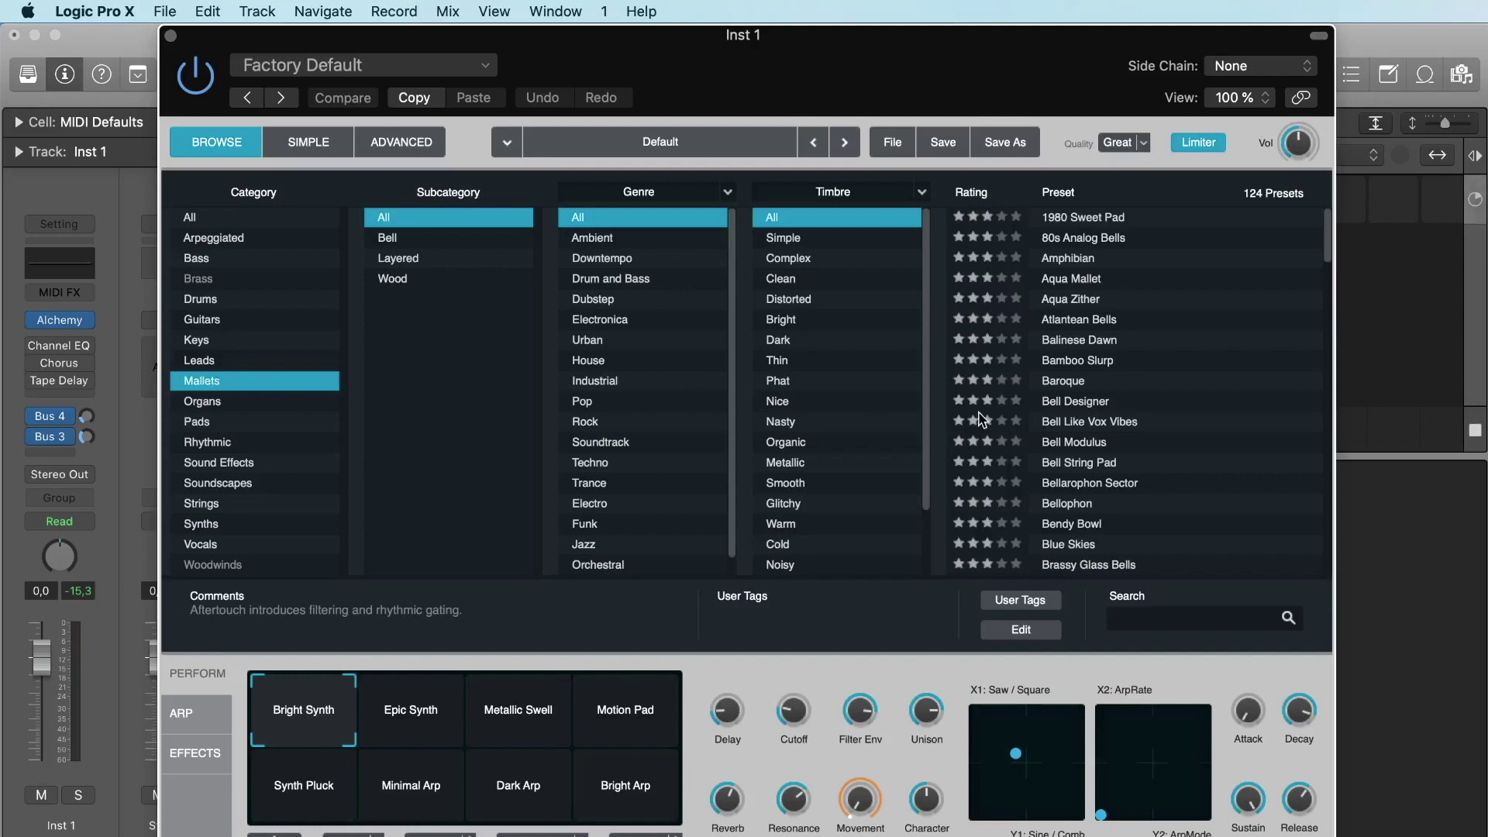
left_click(1088, 403)
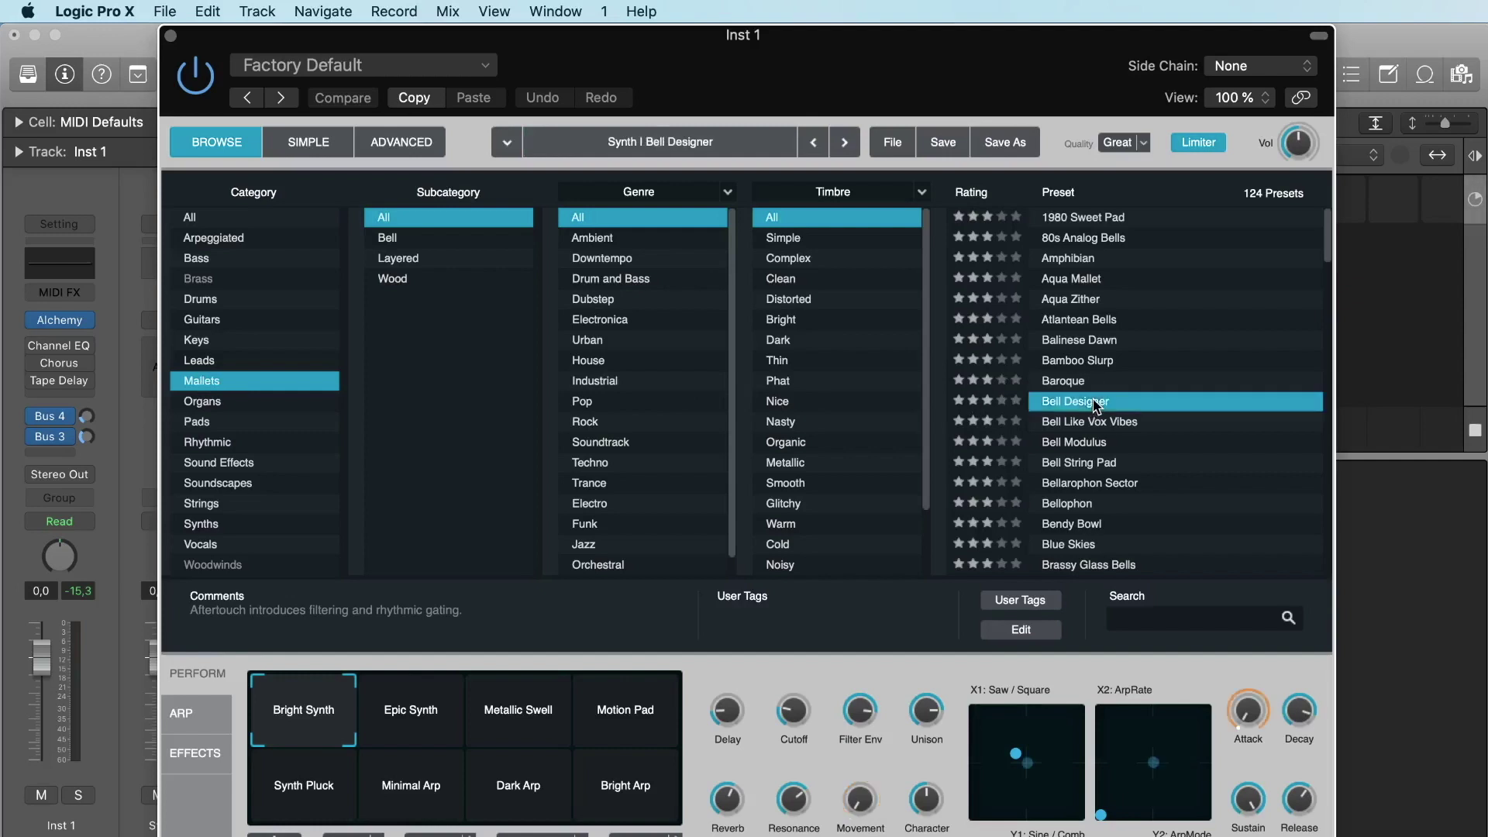
left_click(1095, 361)
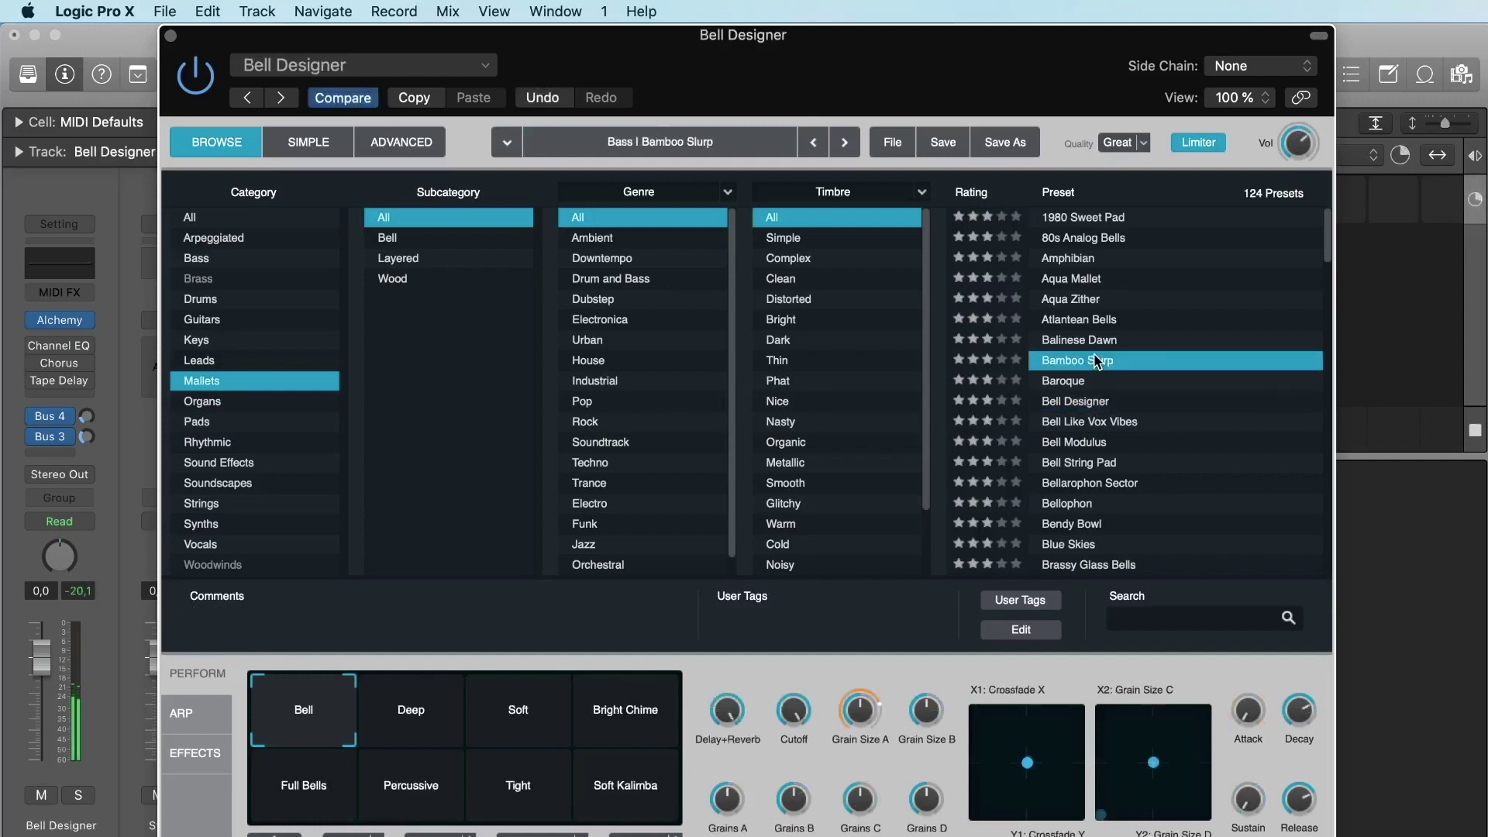
left_click(1081, 527)
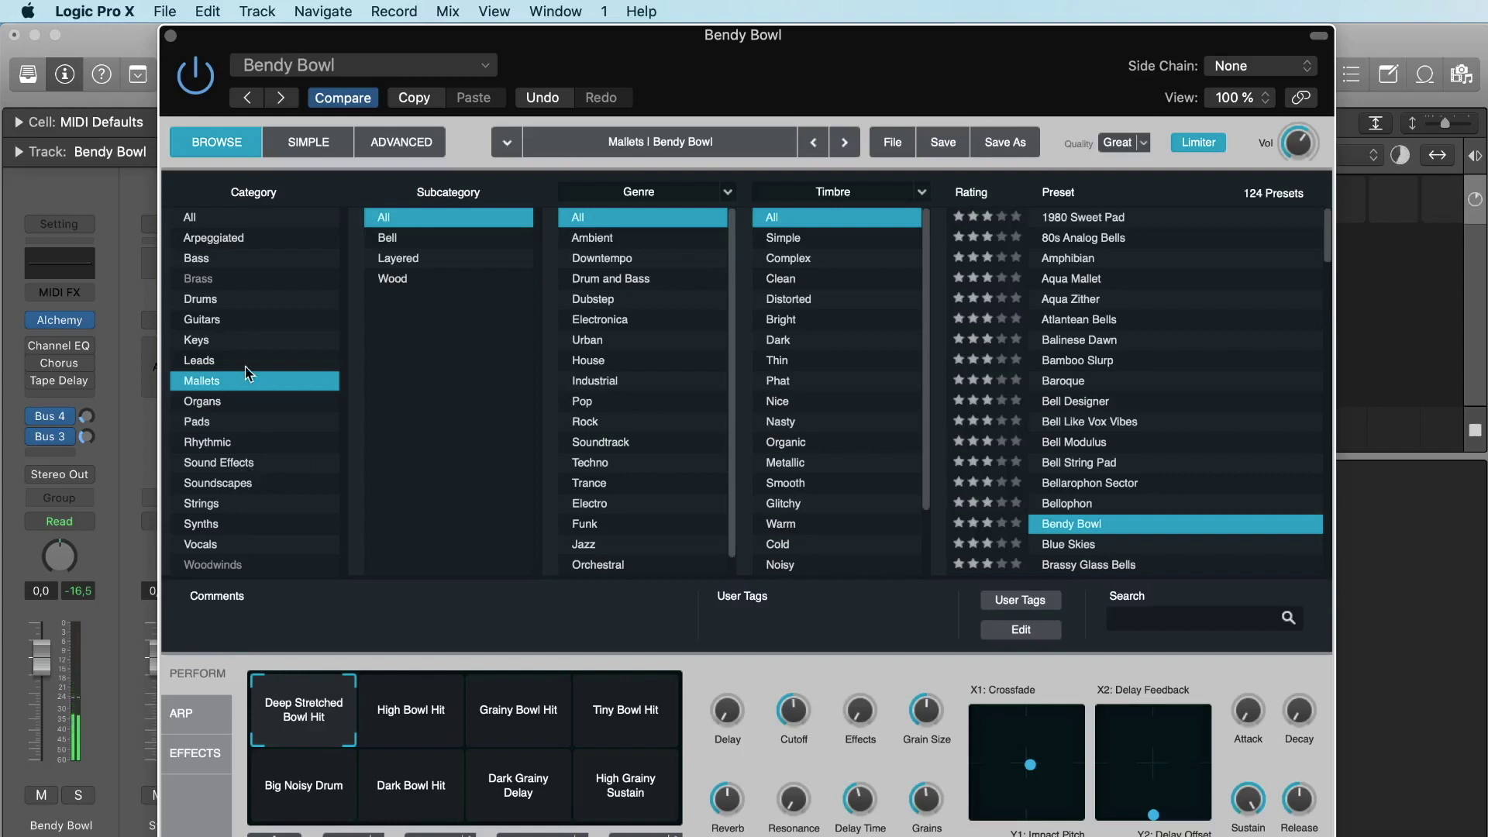
Filter Alchemy's presets by Leads, audition Boxy Glide Lead, and load Black Diamond.
left_click(219, 359)
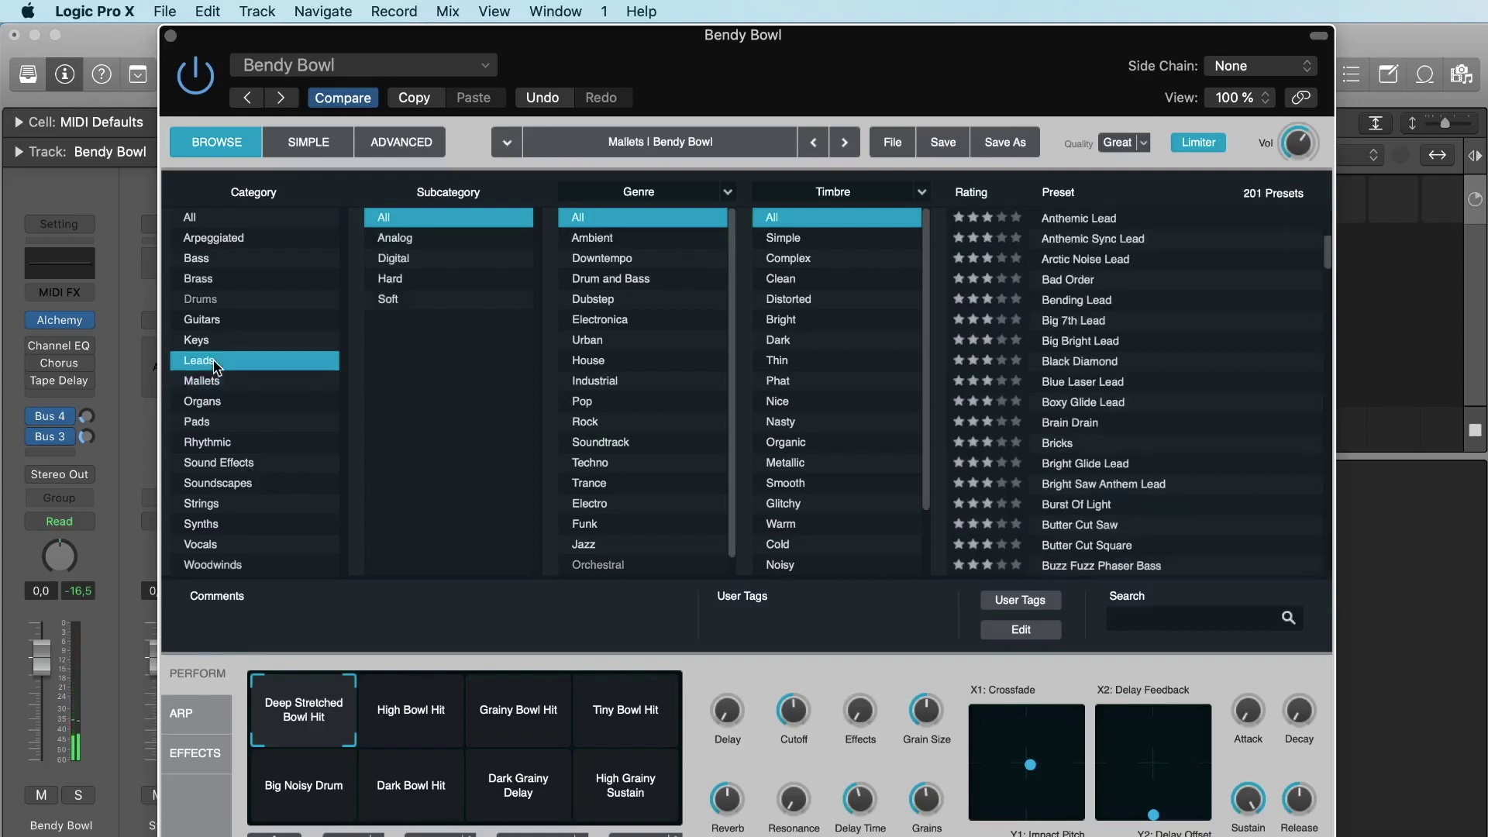
left_click(1079, 404)
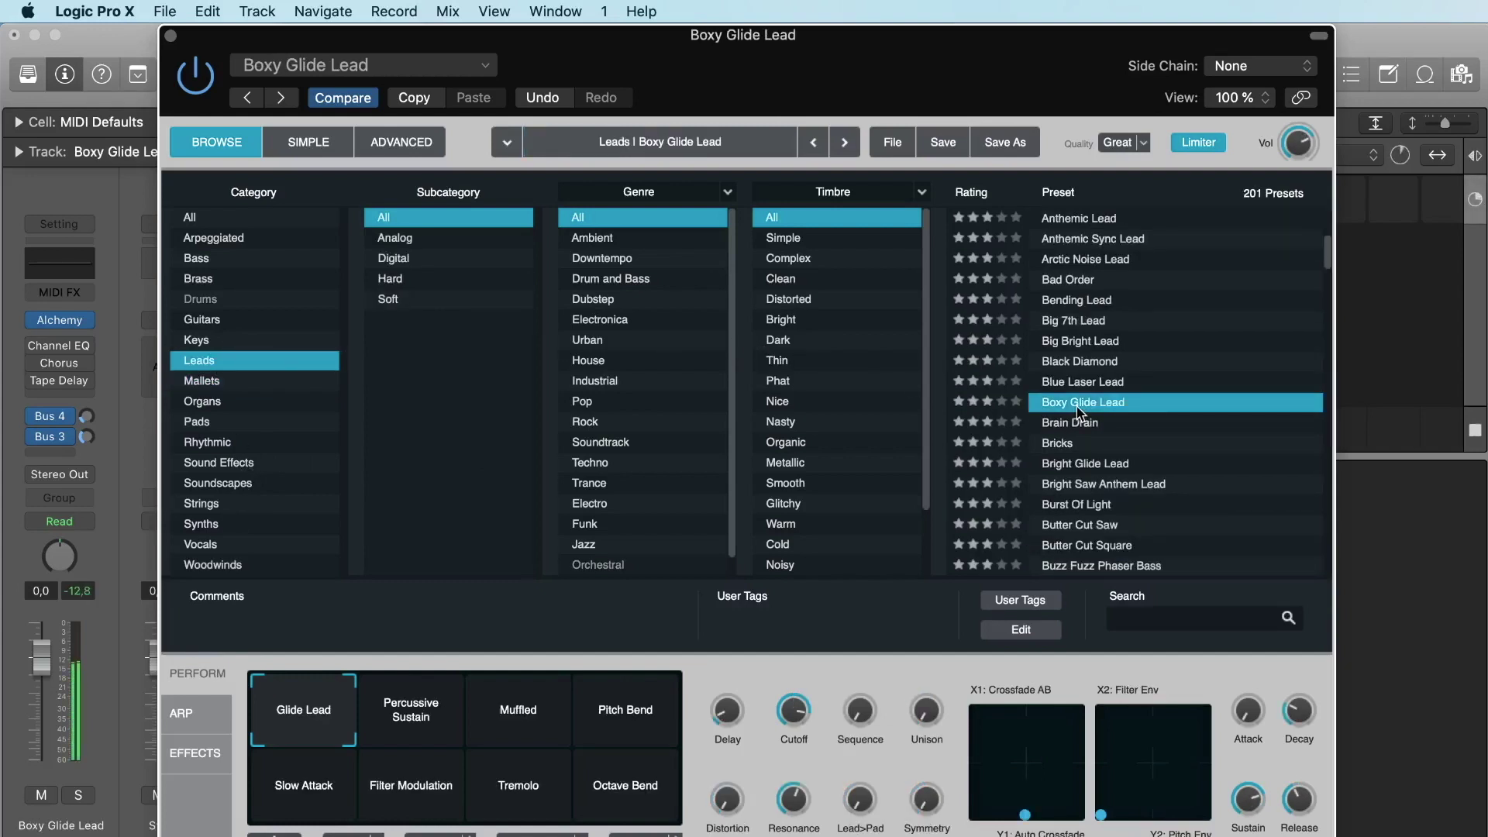
left_click(1104, 364)
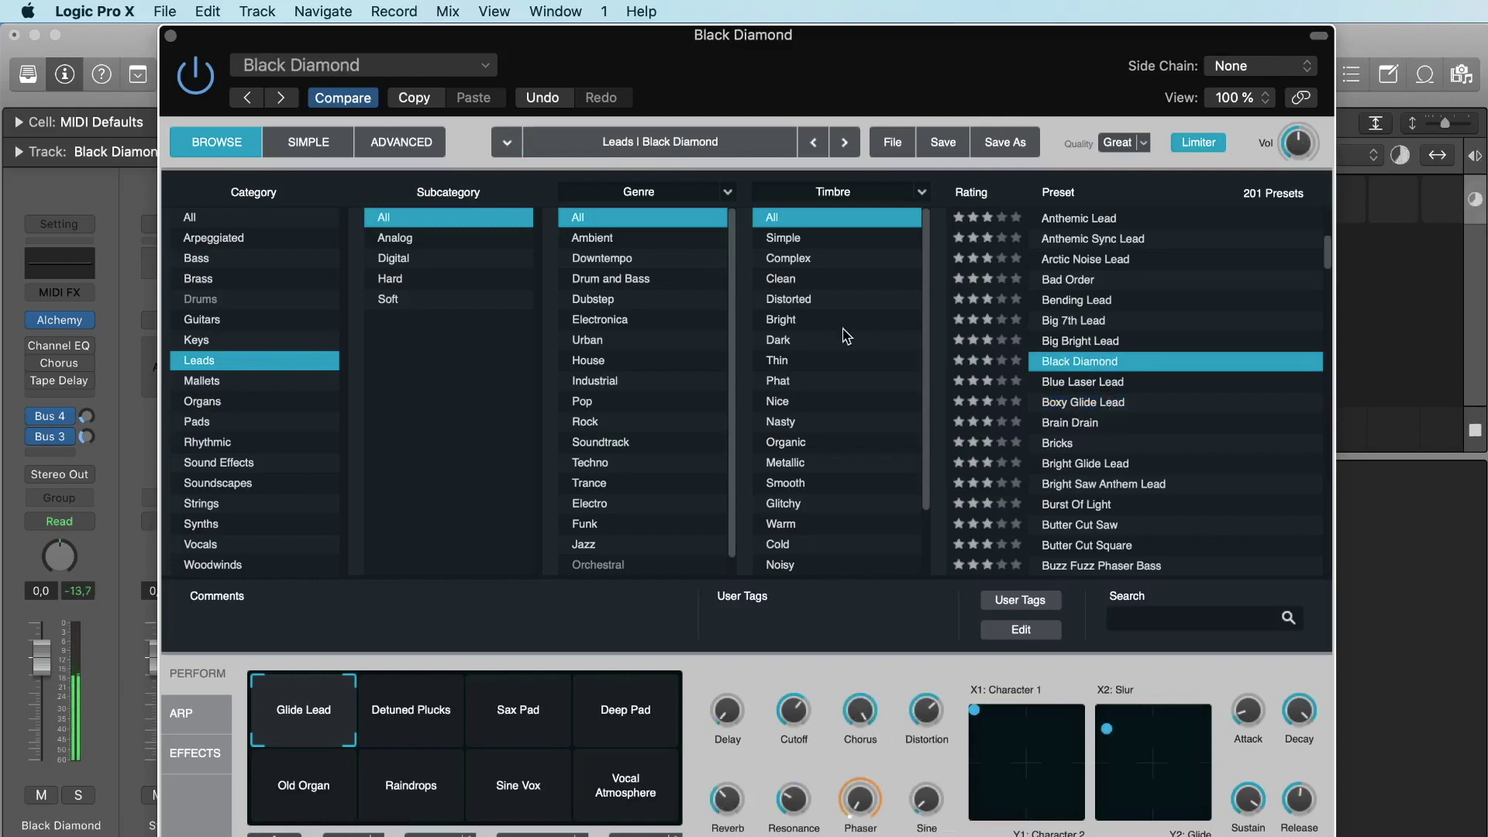
Morph the sound slightly around the Glide Lead snapshot in the Simple view, and look at the preset's Advanced view.
left_click(309, 143)
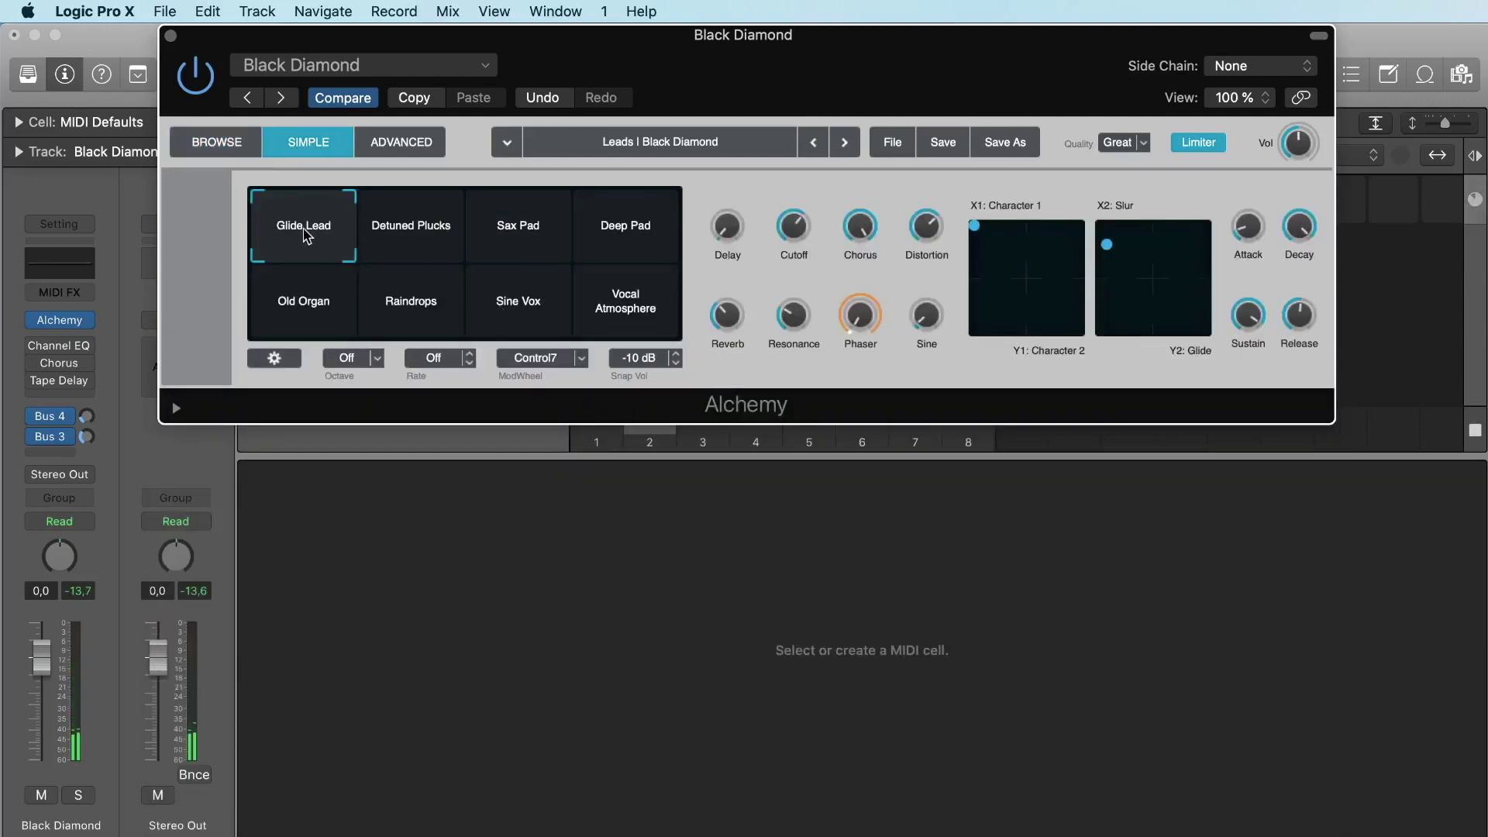
mouse_move(307, 236)
left_mouse_down()
mouse_move(498, 225)
mouse_move(625, 292)
mouse_move(332, 292)
mouse_move(382, 299)
mouse_move(607, 232)
mouse_move(279, 226)
mouse_move(415, 225)
mouse_move(316, 232)
left_mouse_up()
left_click_drag(321, 234, 289, 230)
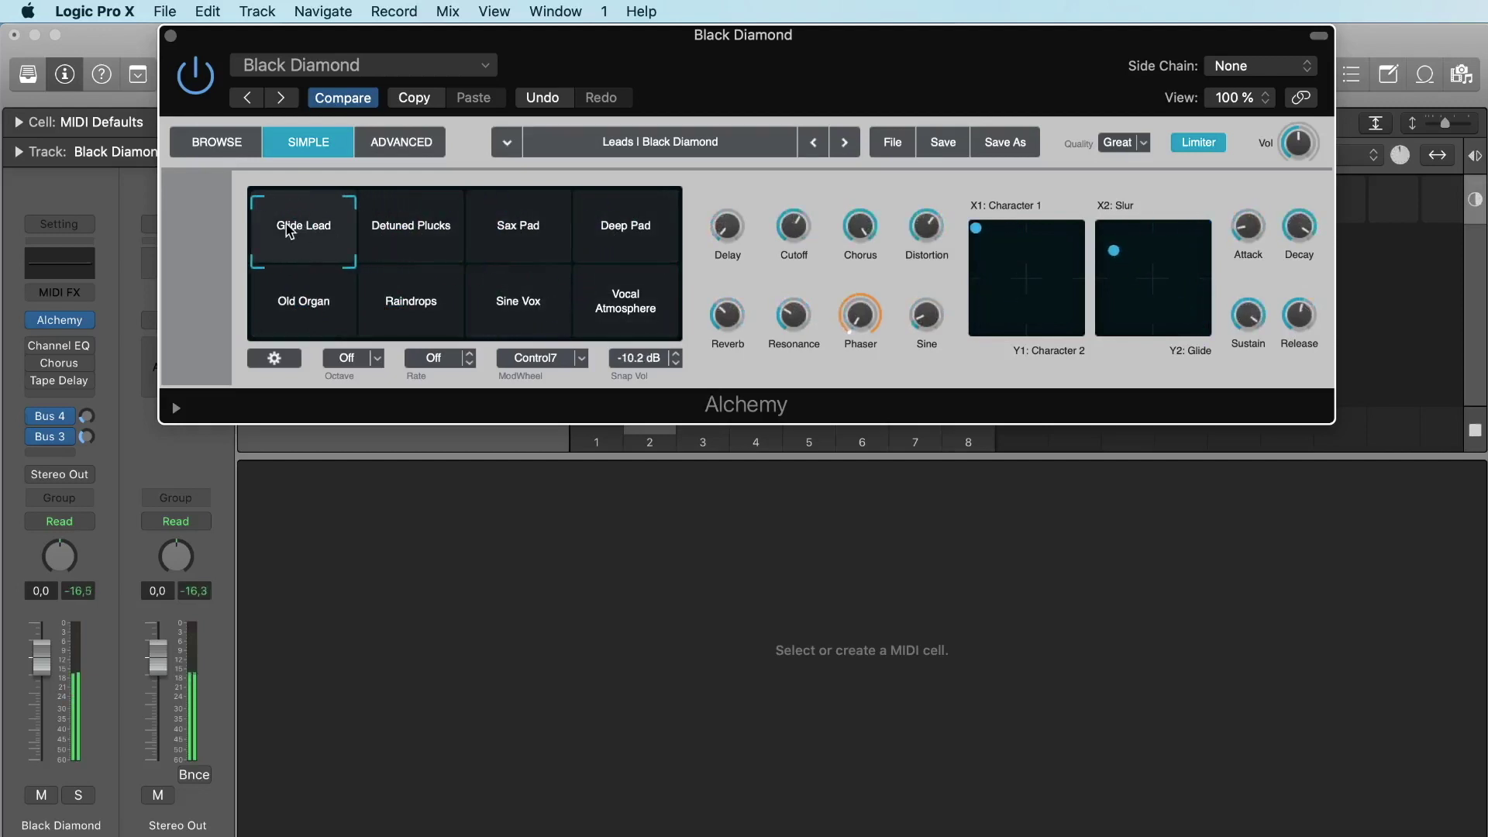
left_click(397, 148)
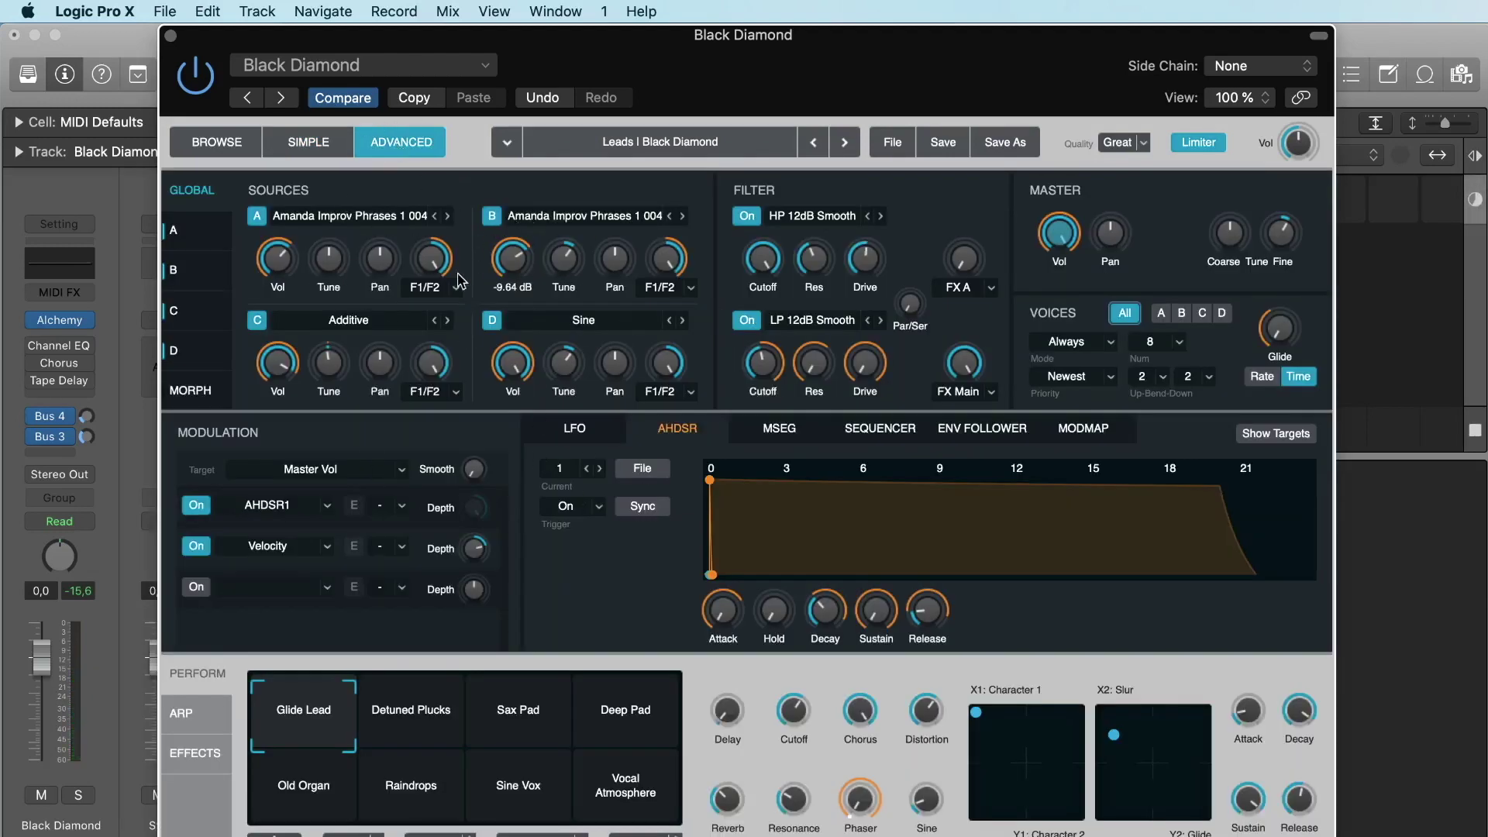
left_click_drag(857, 88, 839, 87)
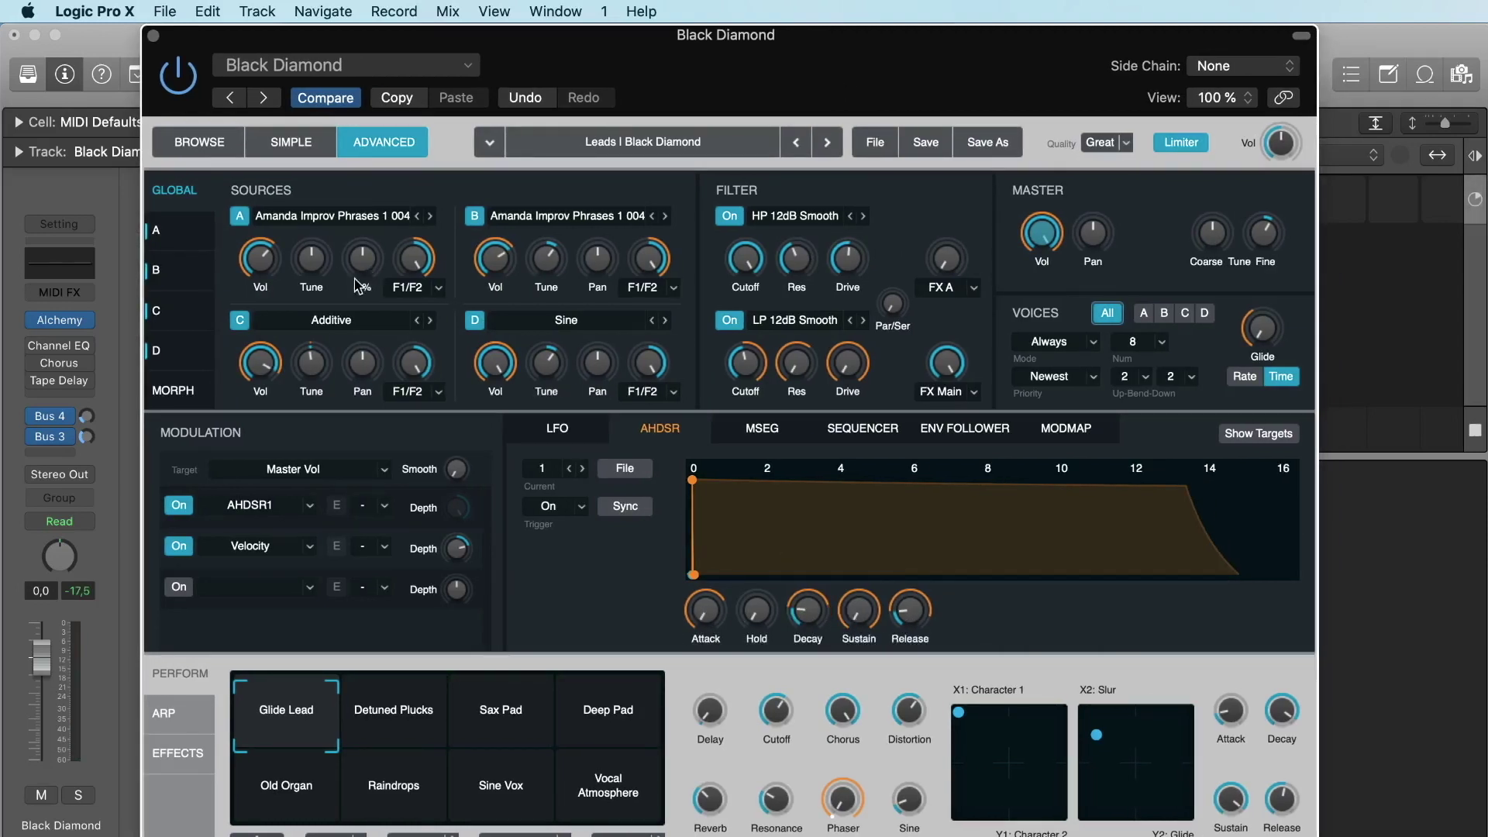
Close the Alchemy window, replace the instrument with the EFM1 FM synth, and move its window closer to the channel strips.
left_click(152, 37)
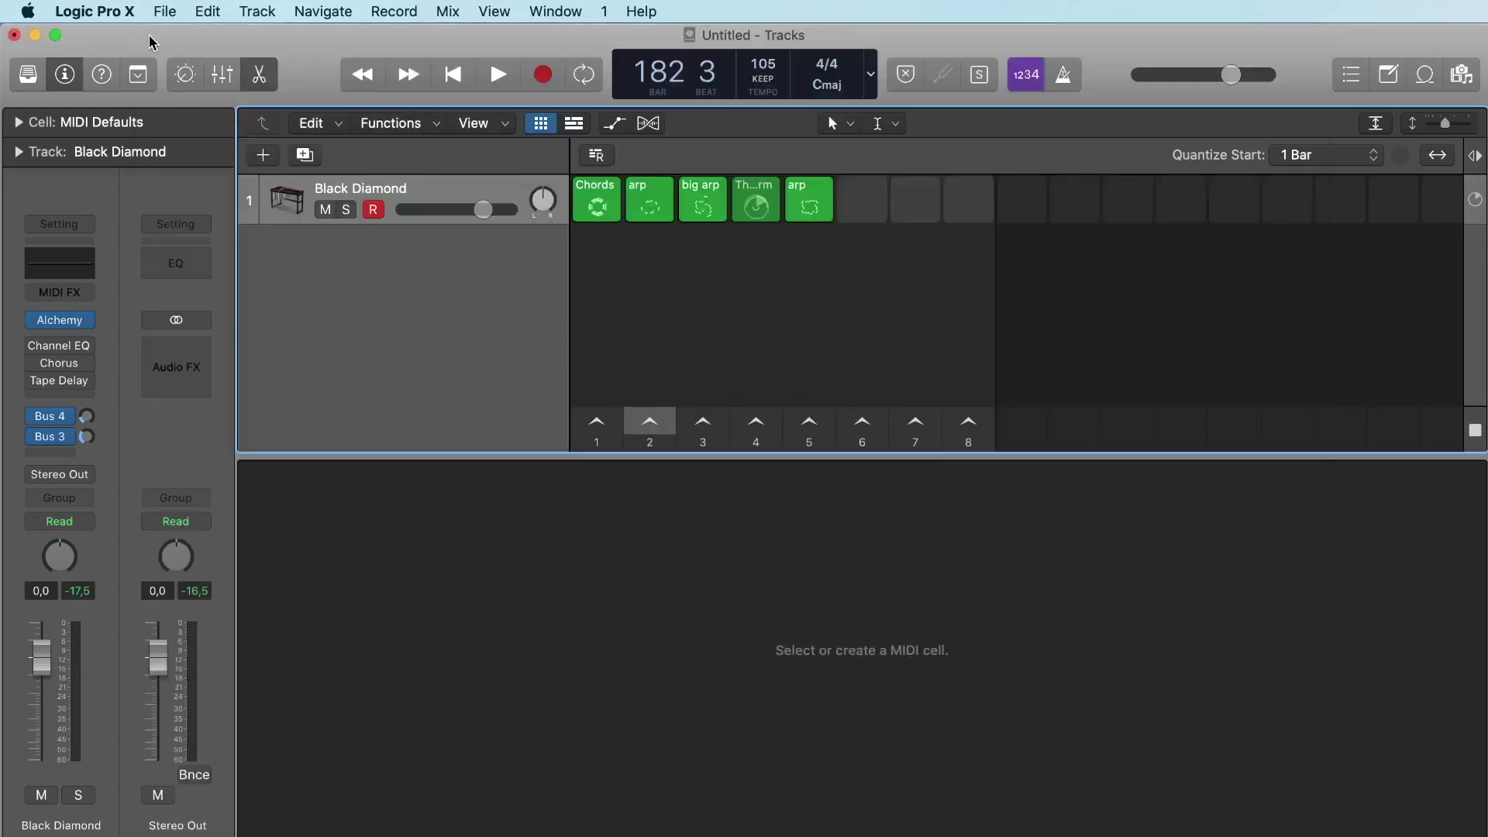
left_click(87, 320)
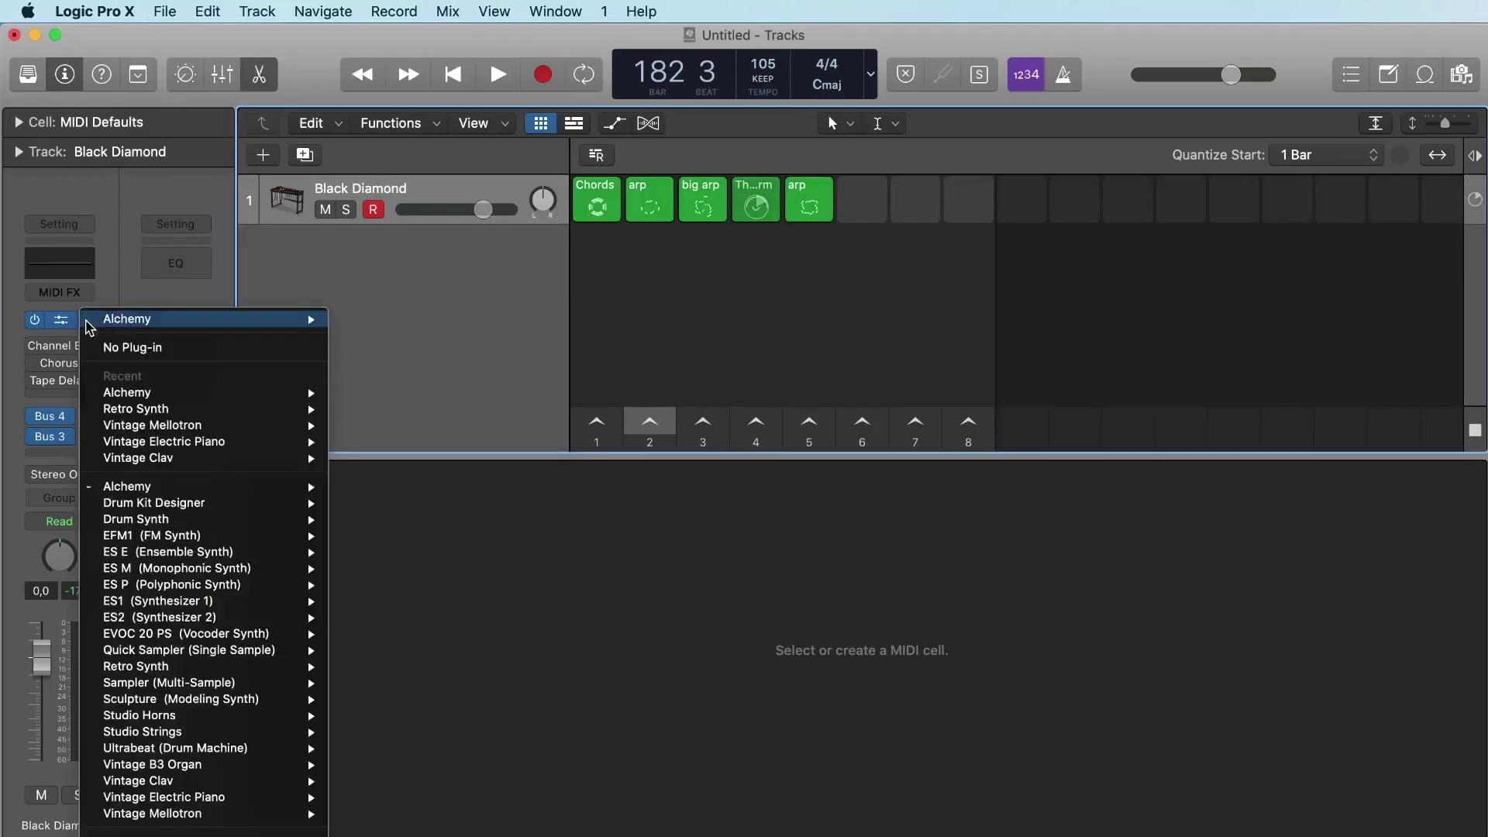
mouse_move(173, 542)
mouse_move(195, 655)
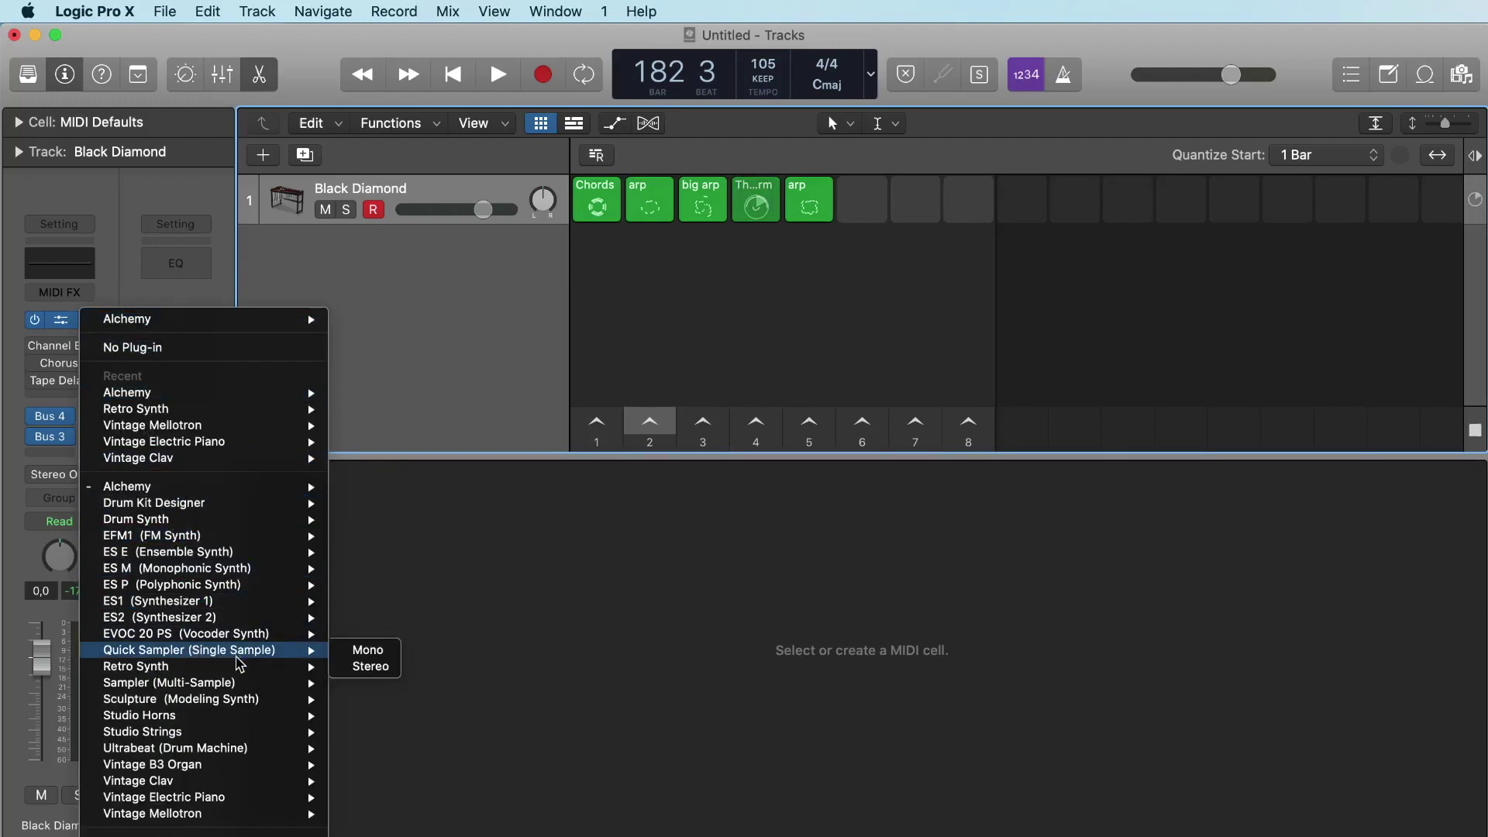
mouse_move(226, 494)
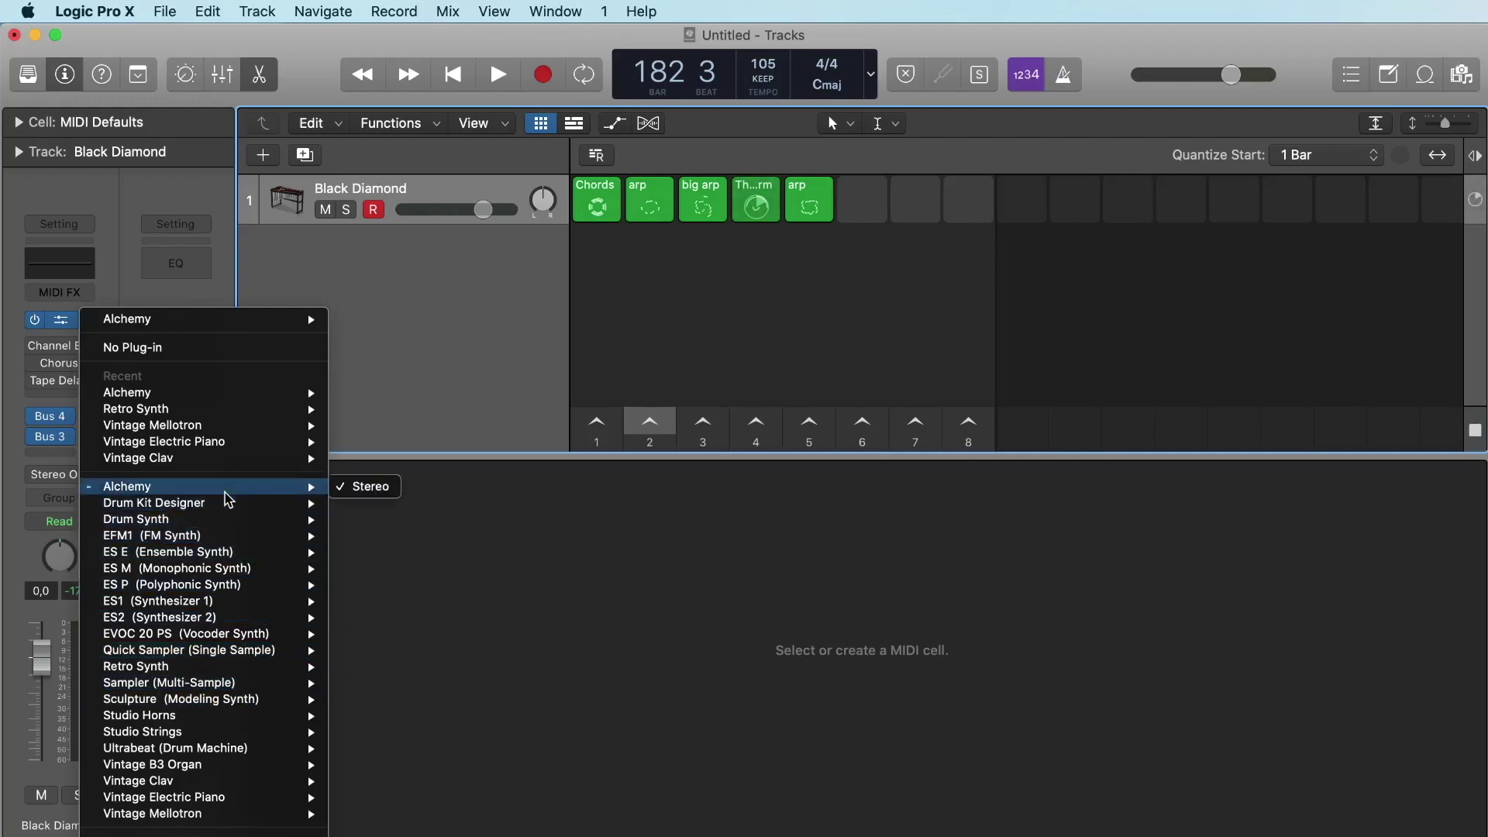
left_click(224, 536)
left_click_drag(845, 303, 585, 244)
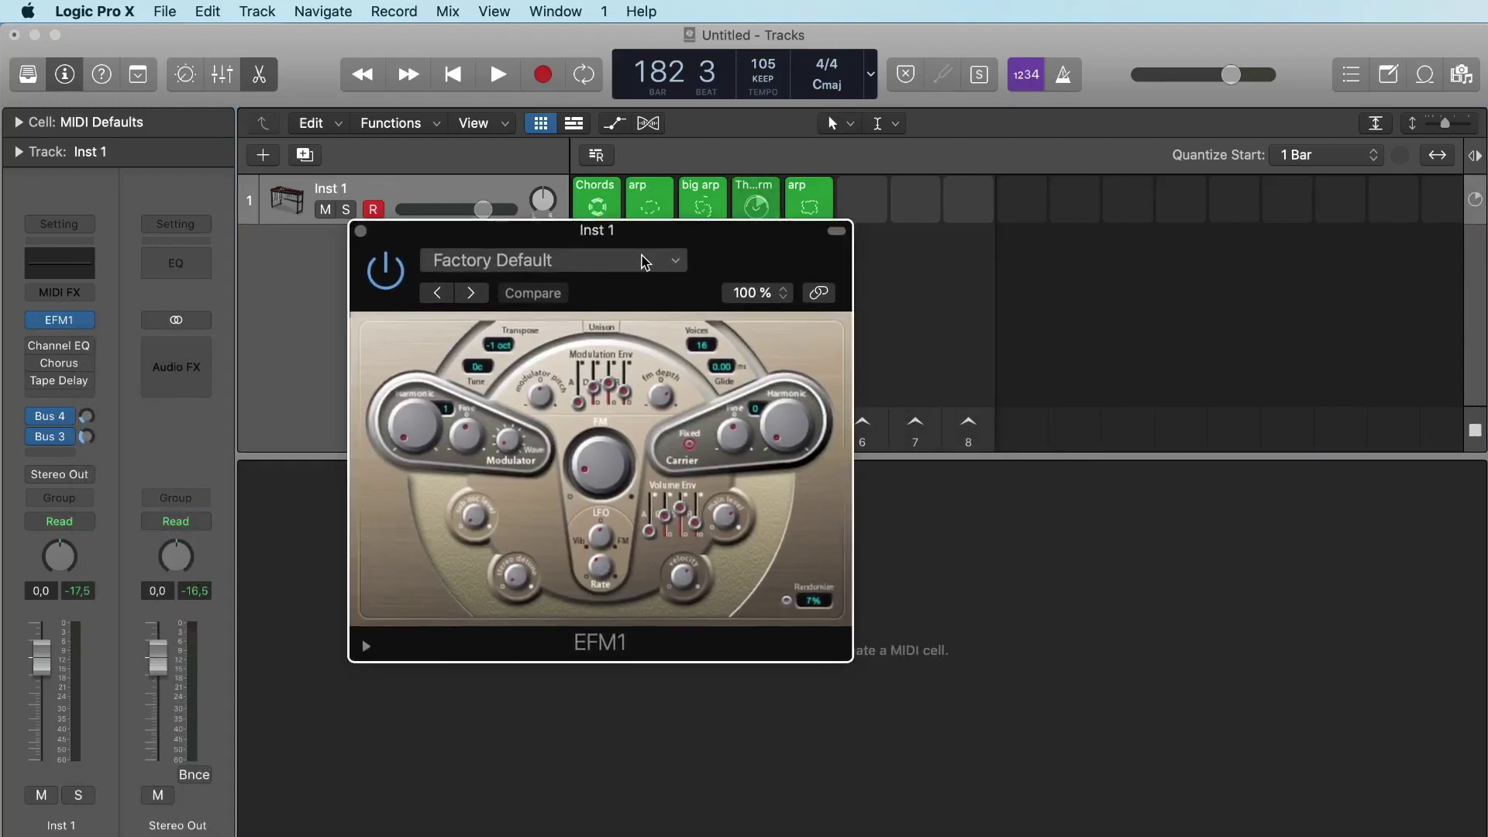
Listen to EFM1's factory default sound, and load and play its Fretless Wave Bass preset.
key("space")
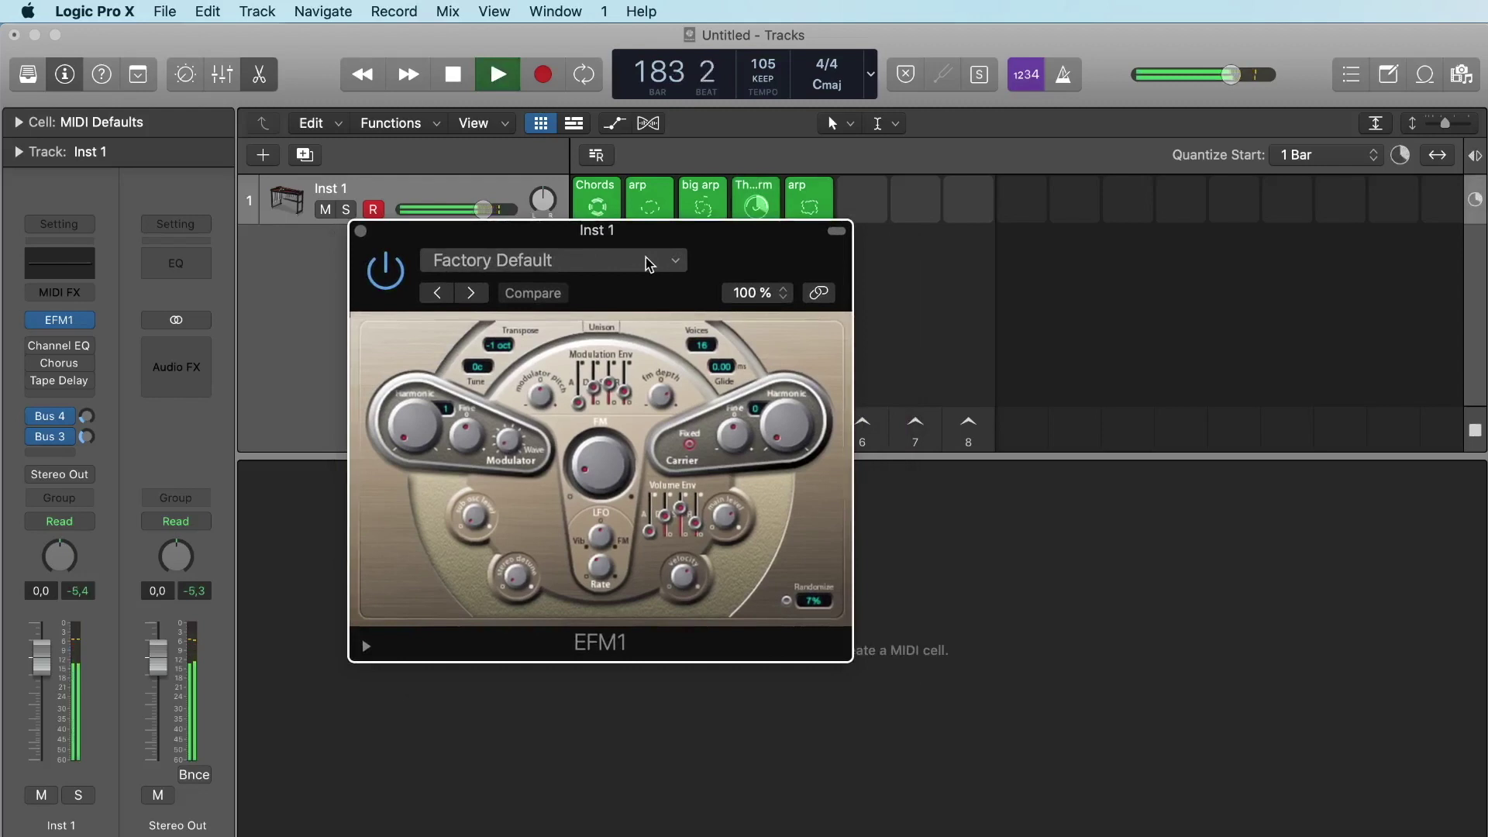
key("space")
left_click(500, 262)
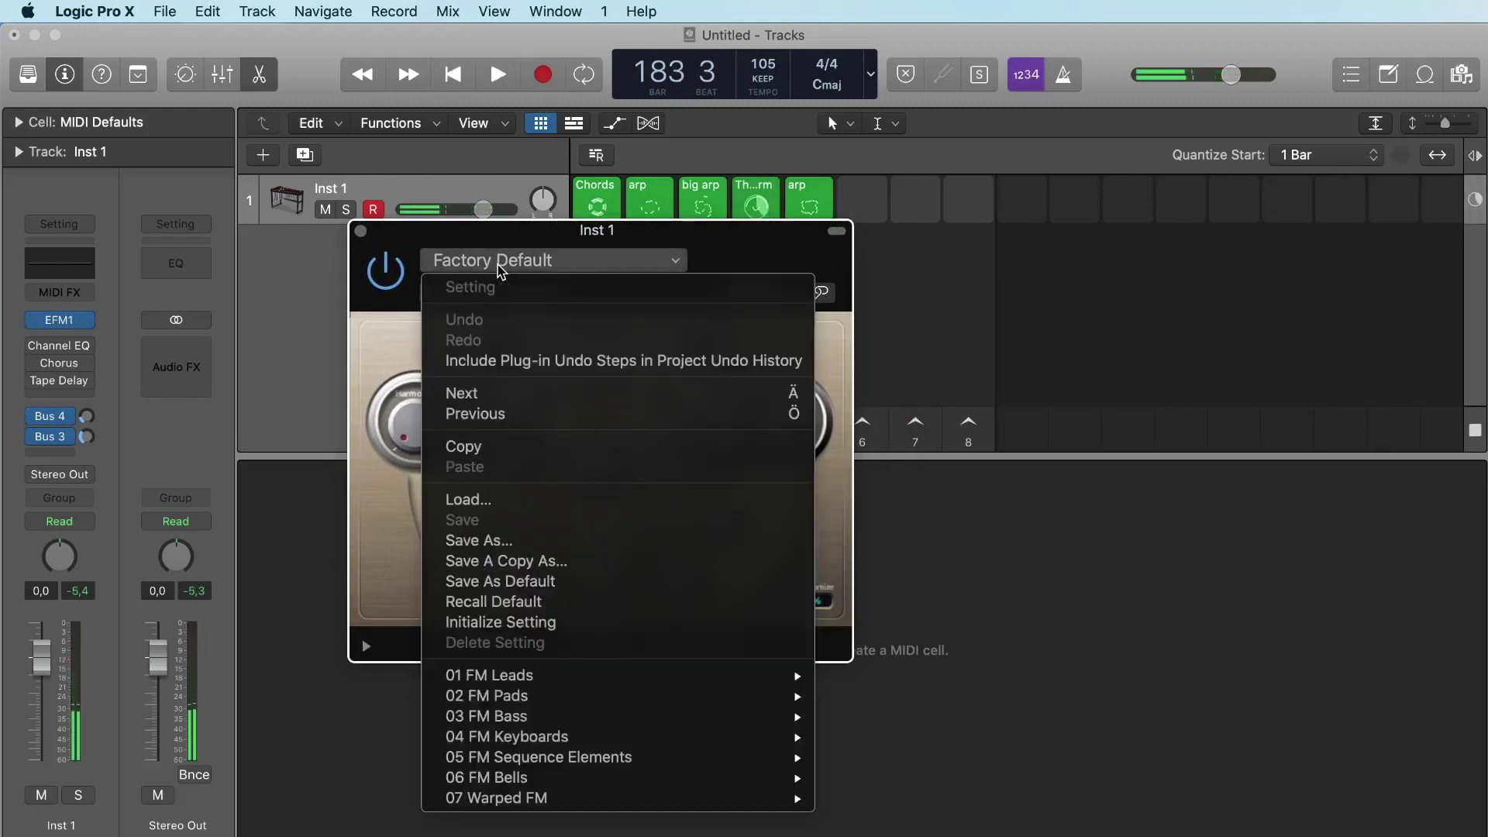
mouse_move(577, 701)
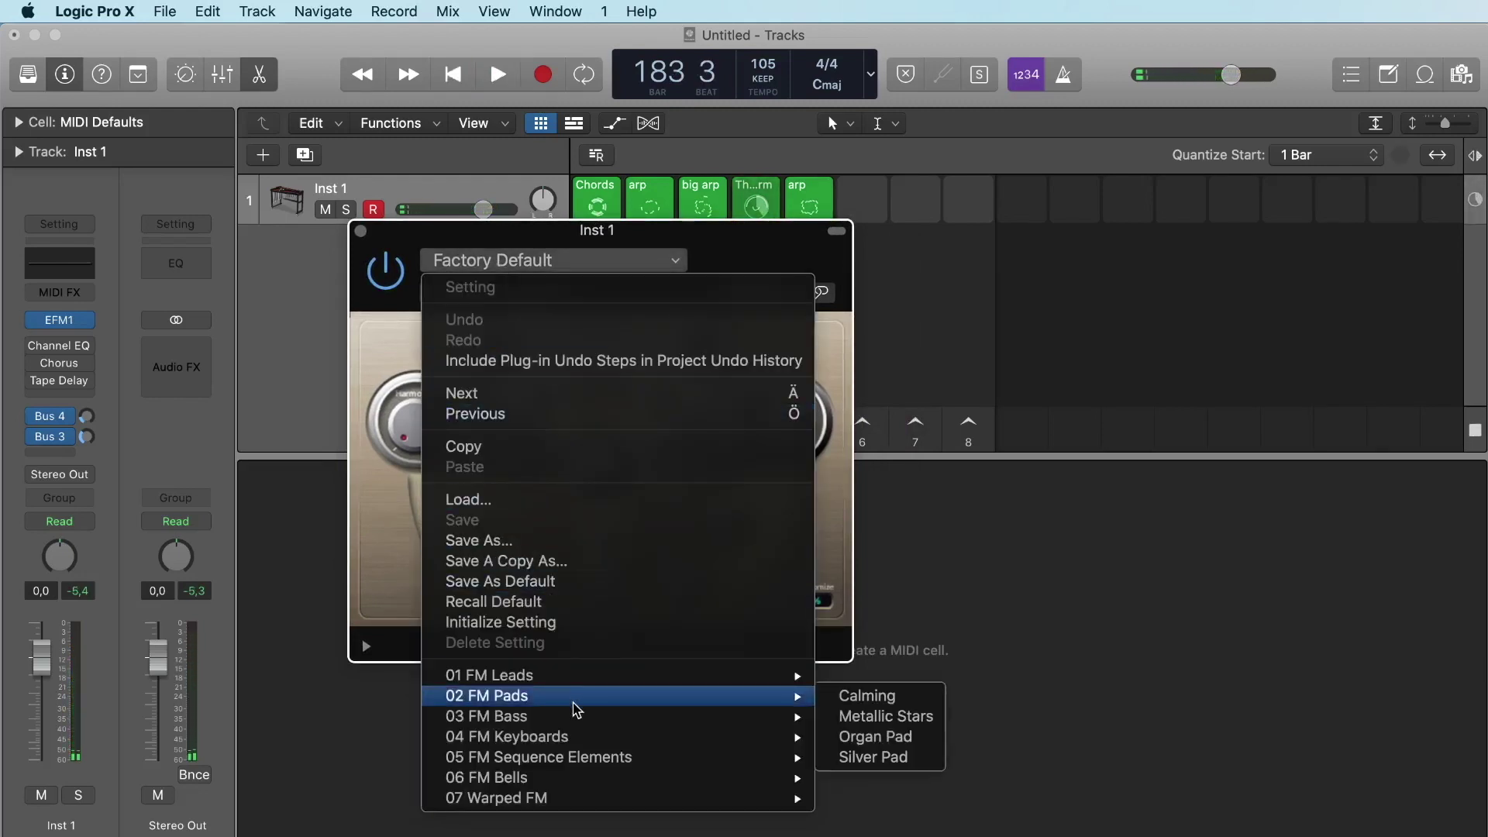
left_click(883, 758)
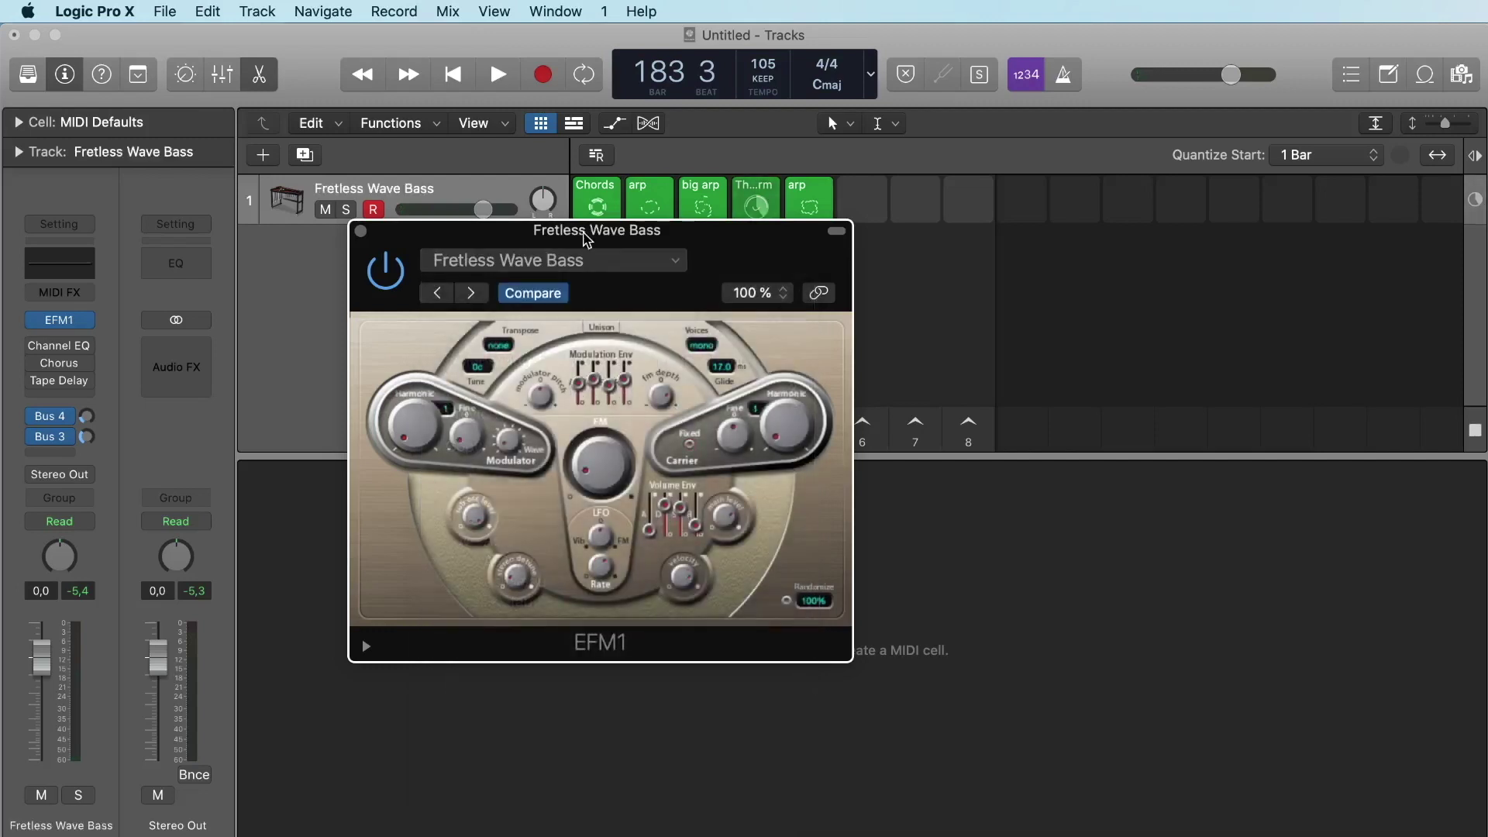
left_click_drag(585, 238, 569, 208)
key("space")
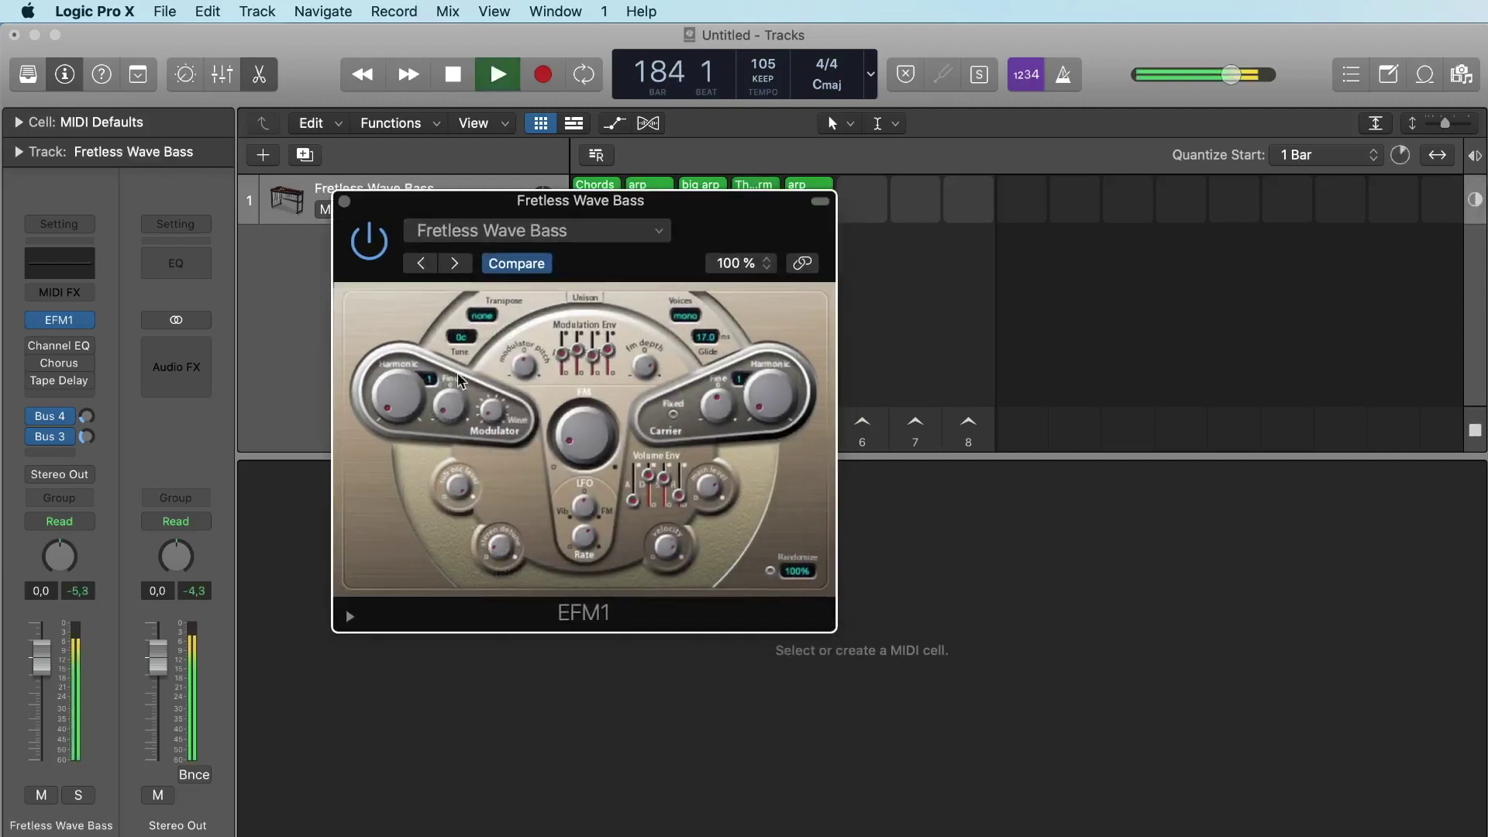
key("space")
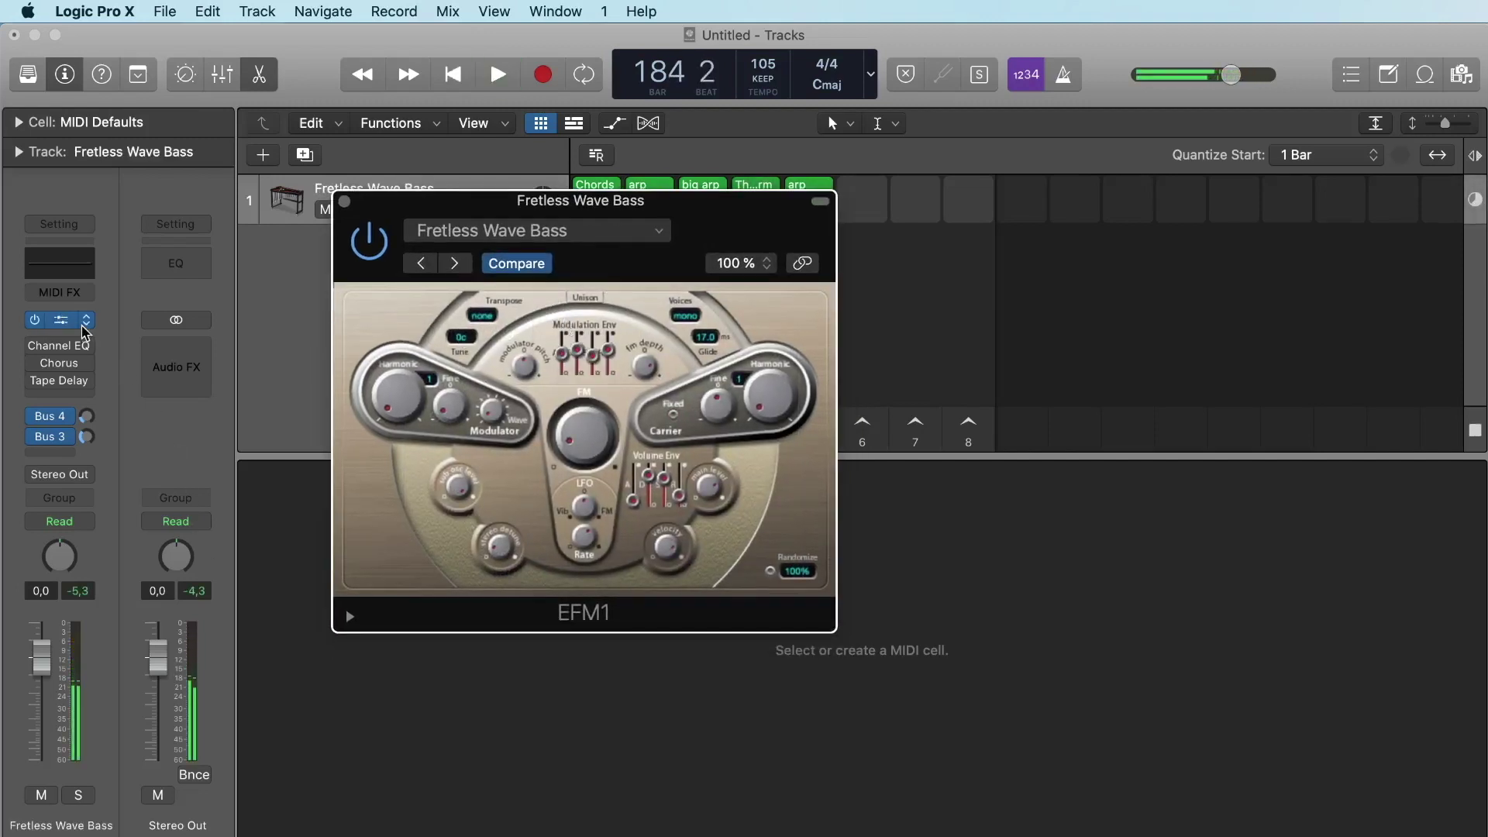
Replace EFM1 on the track with the stereo Sculpture modeling synth.
left_click(85, 323)
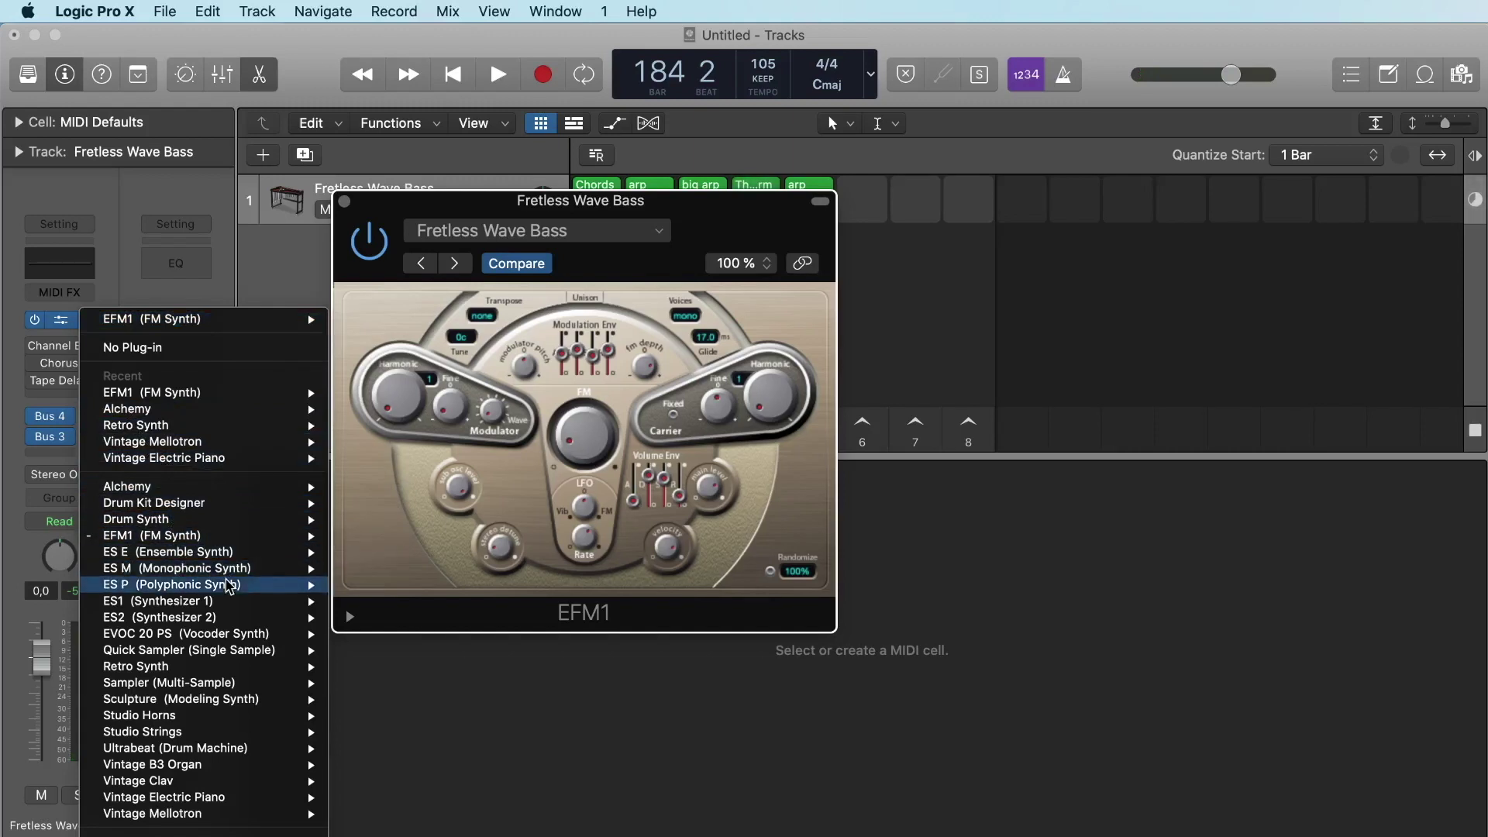
mouse_move(230, 586)
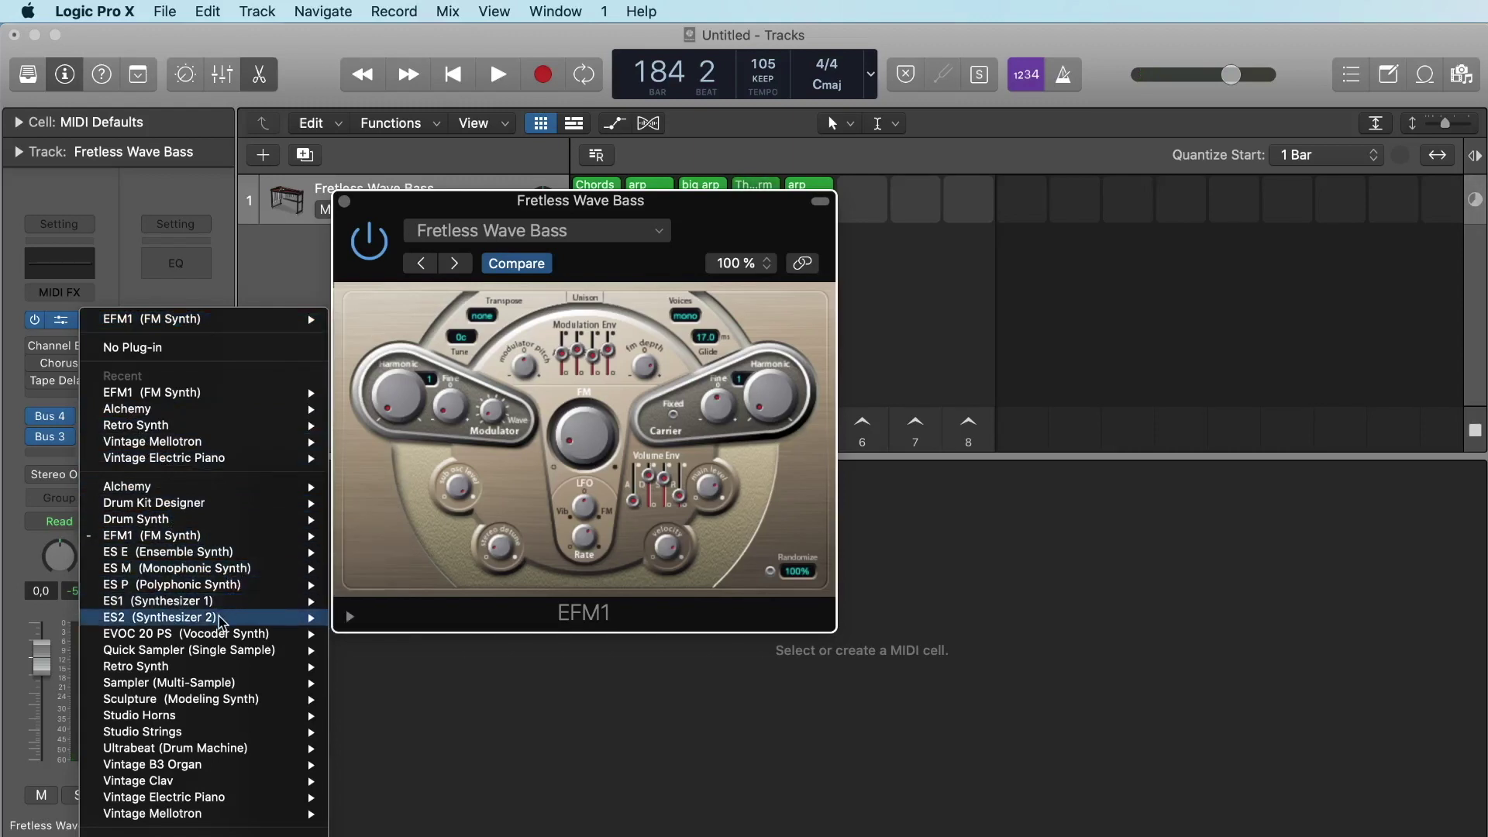
mouse_move(221, 620)
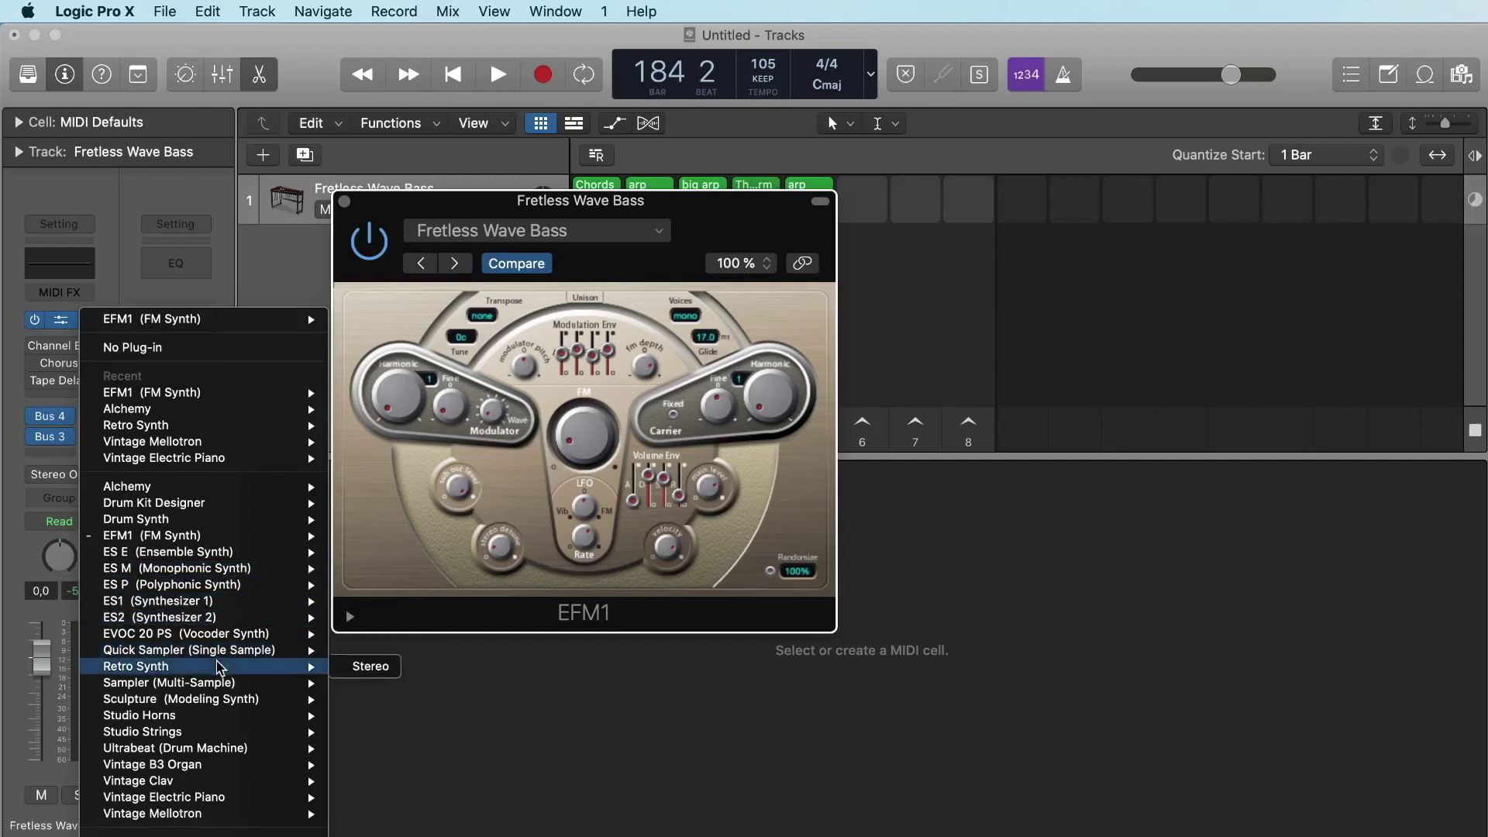
mouse_move(209, 702)
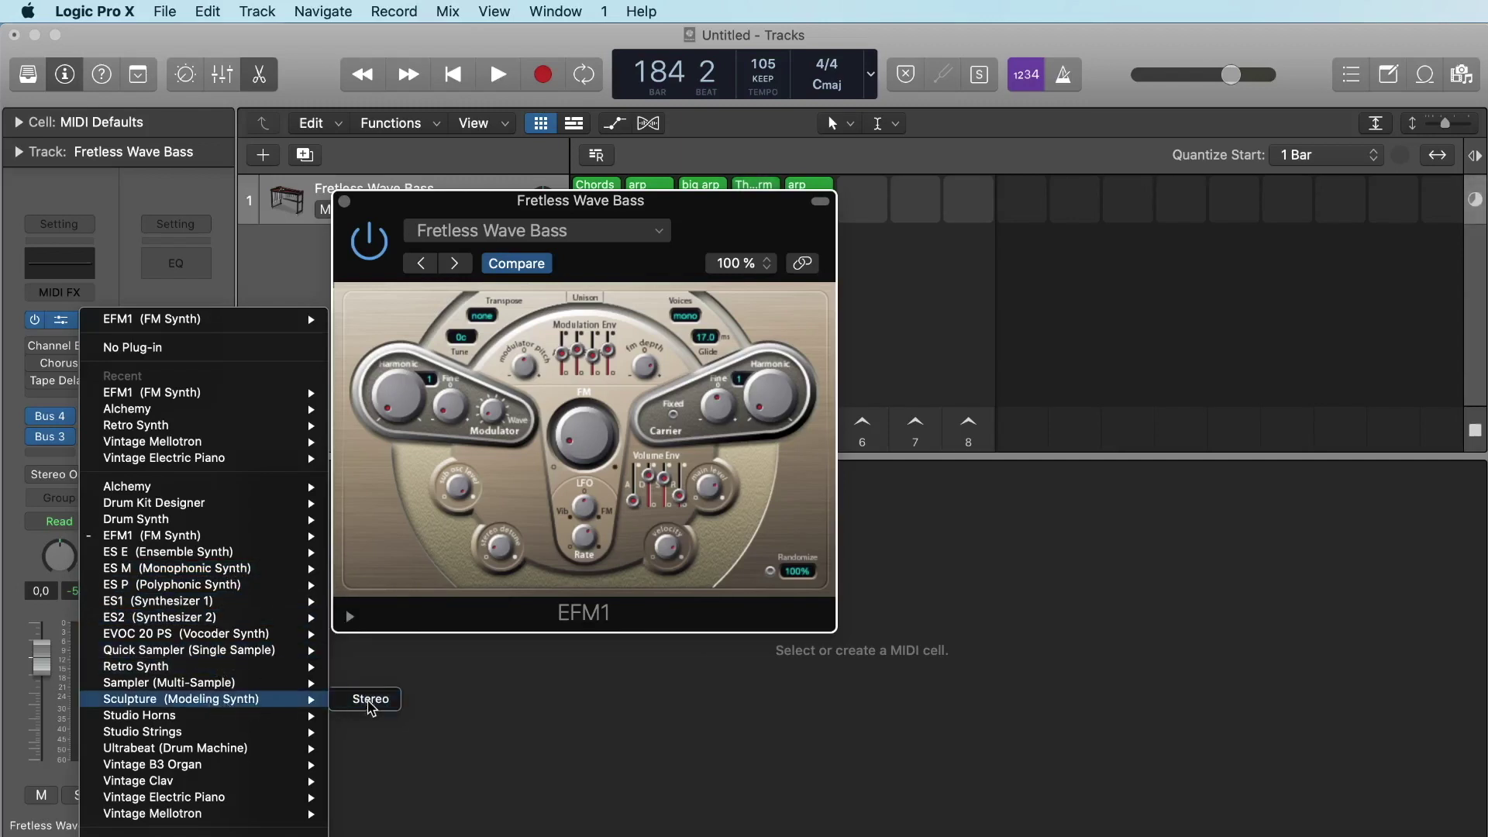
left_click(373, 700)
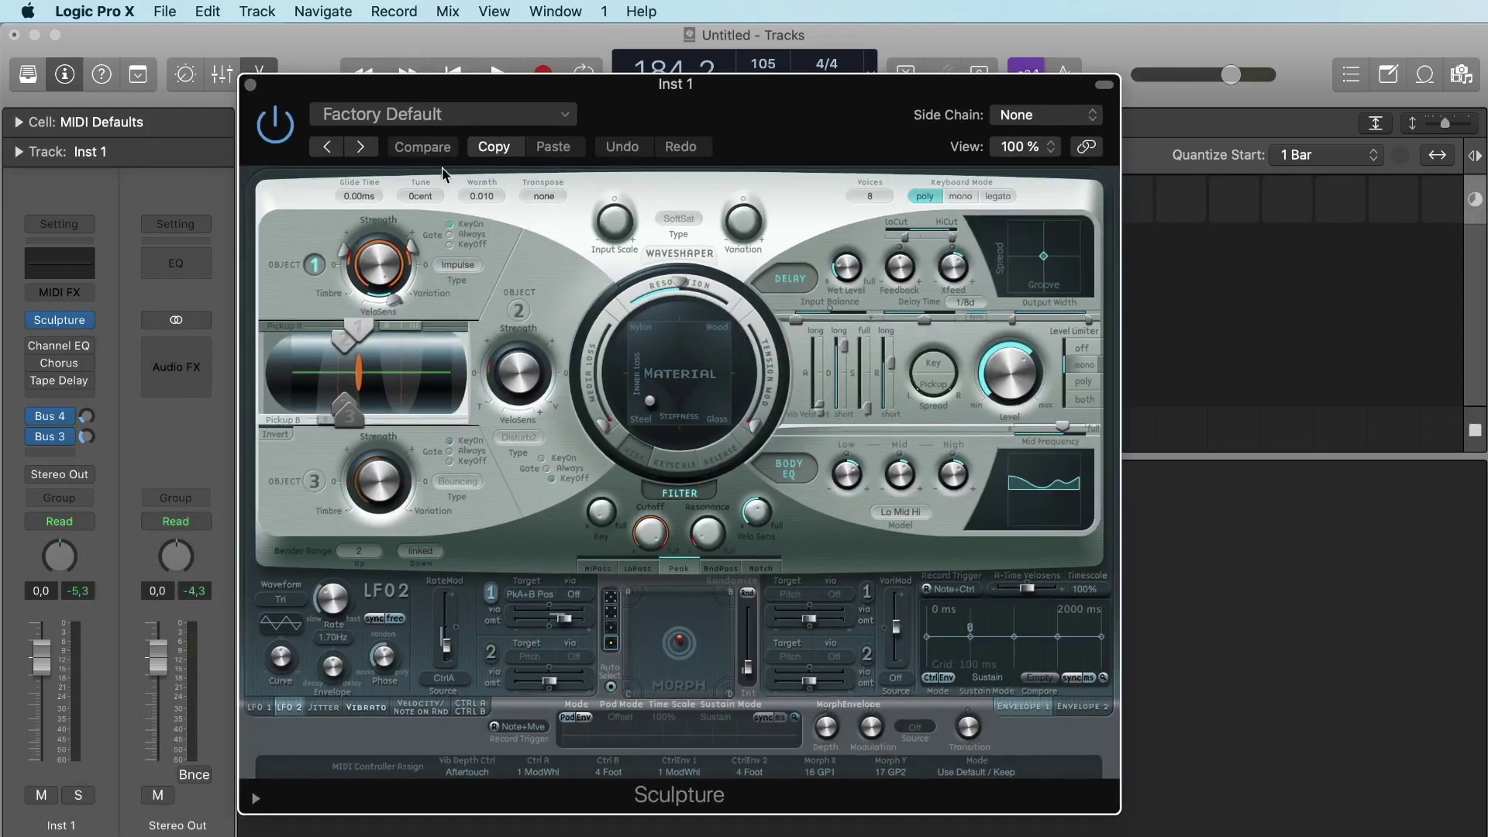
Load Sculpture's Morphing Can Drum preset from Modeled Percussion, and step forward through Skin Drum to Tribal Drums during playback.
left_click(393, 122)
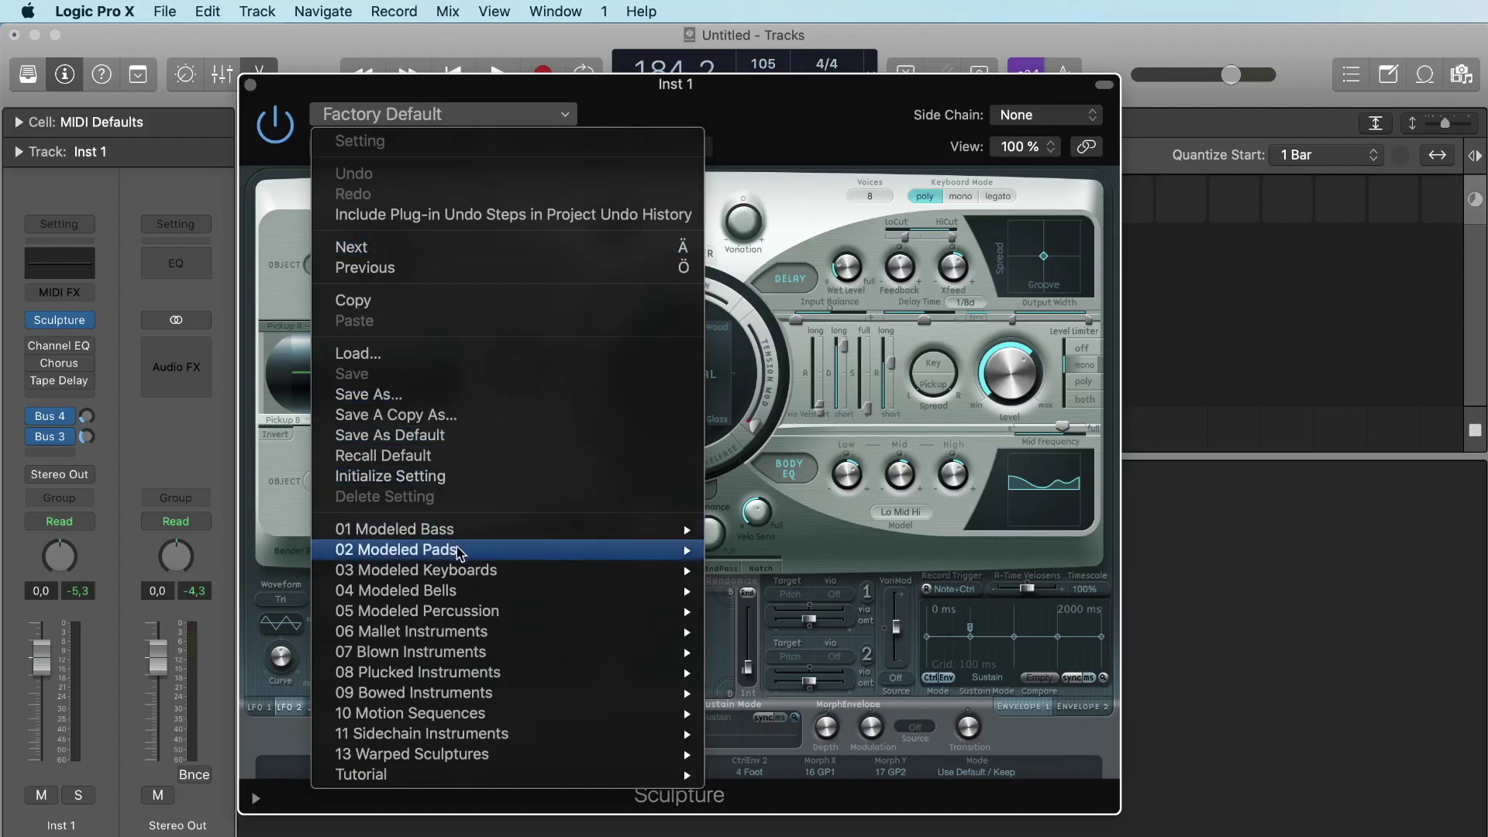
mouse_move(488, 612)
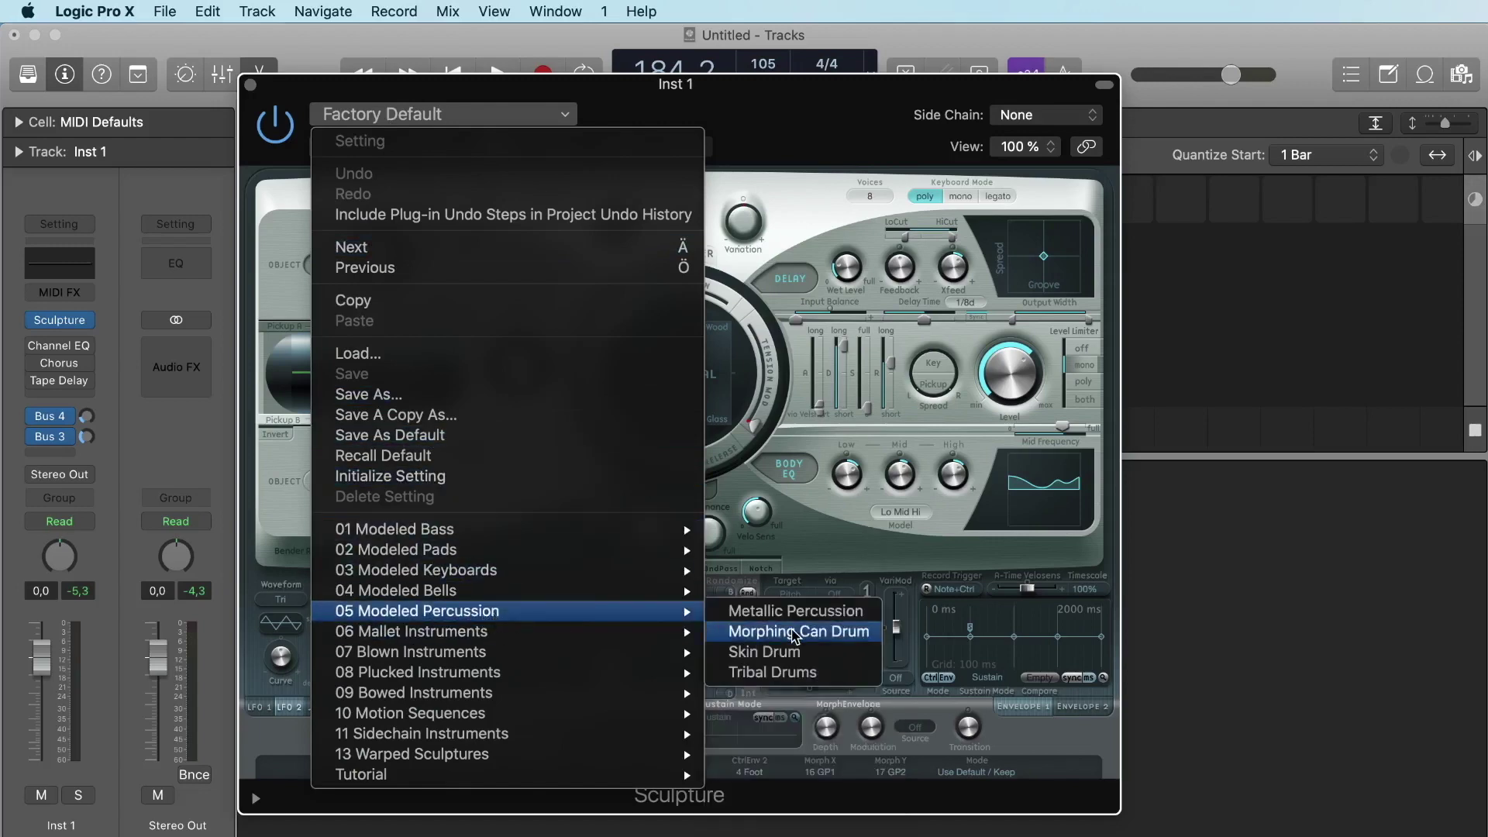
left_click(794, 632)
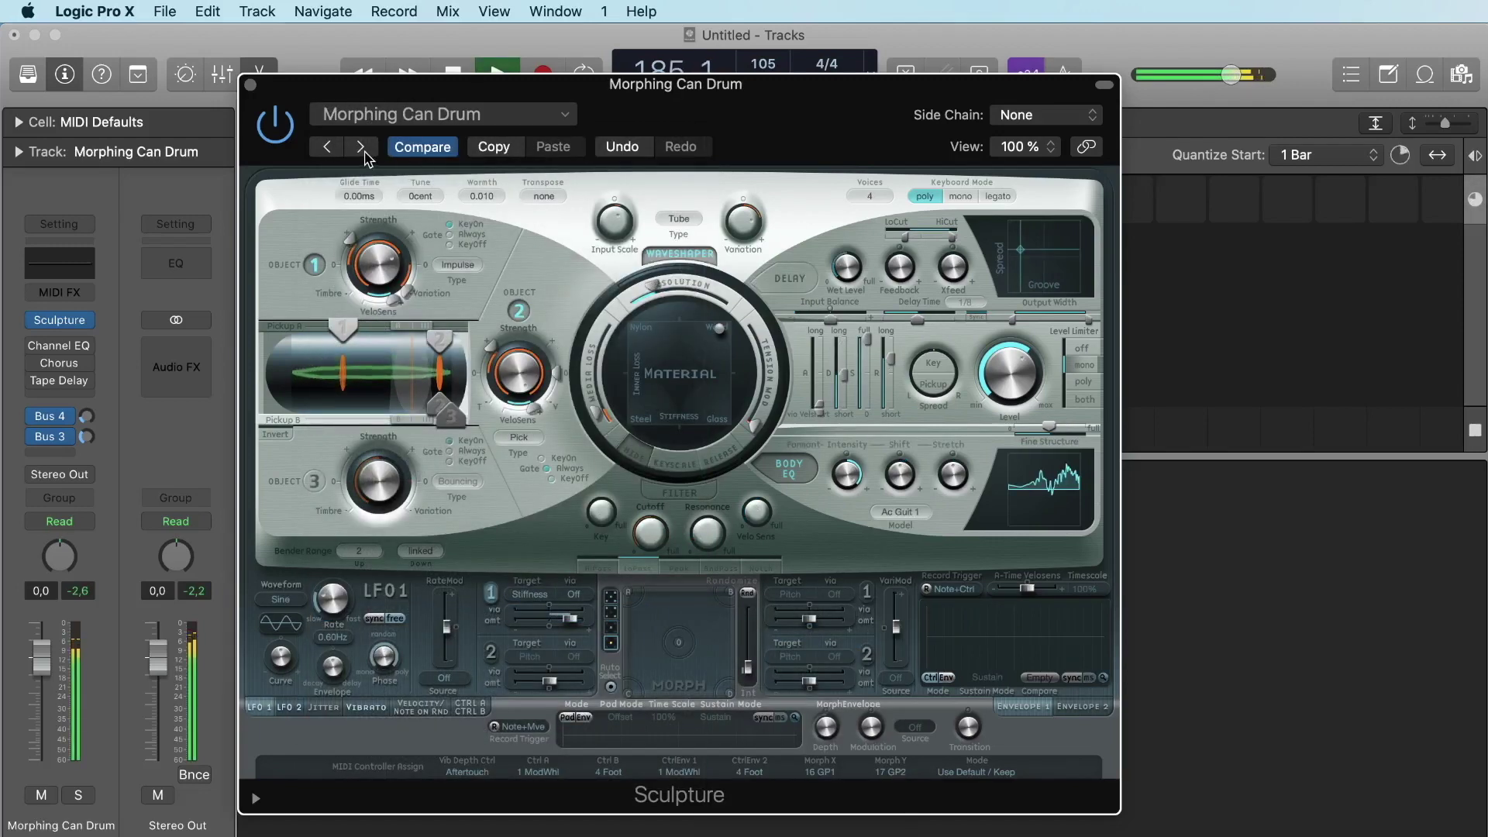
left_click(363, 151)
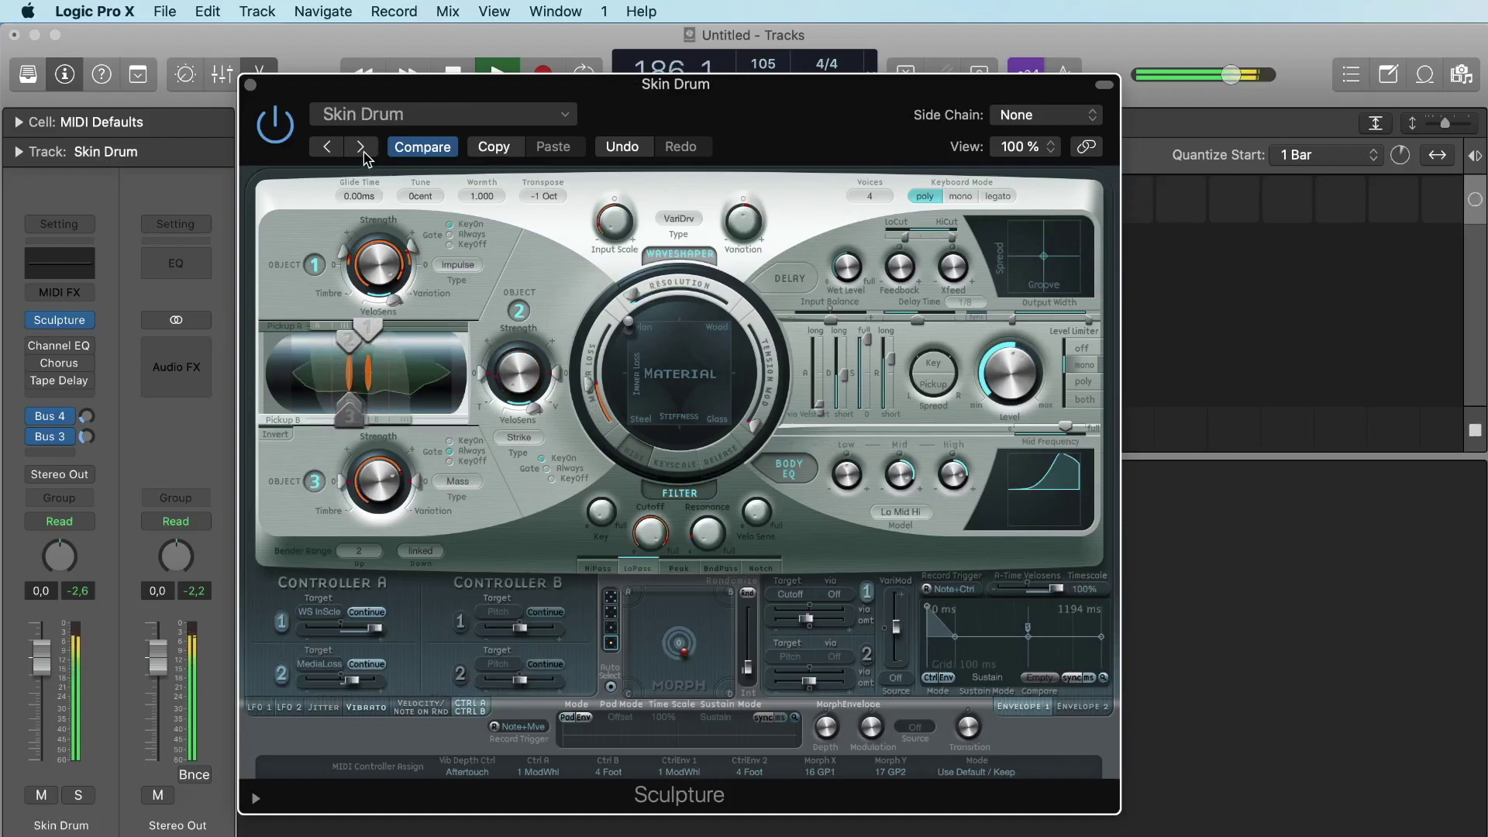
left_click(361, 145)
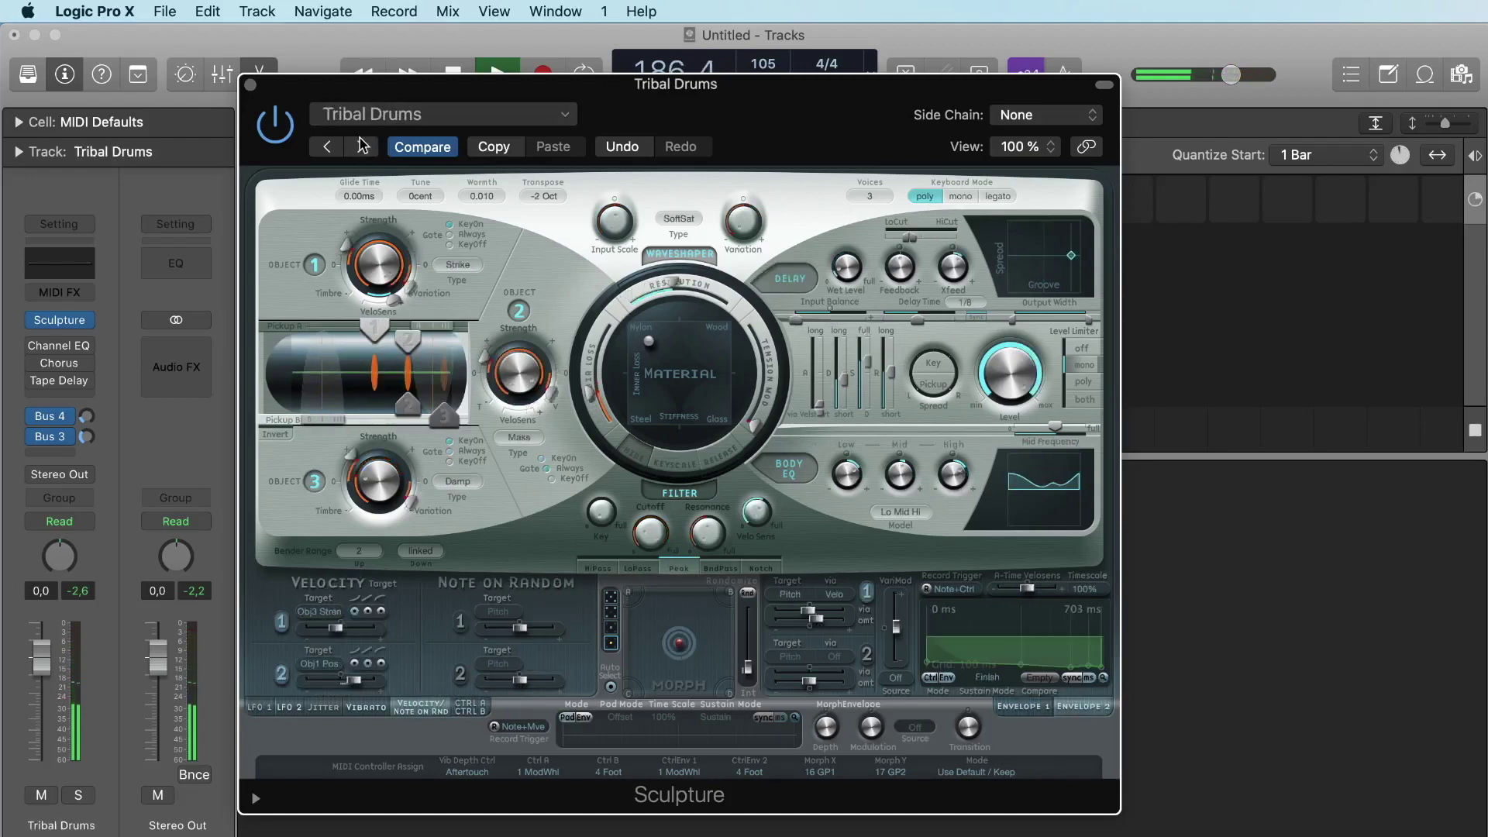
Uncover the cell grid by moving the Sculpture window, trigger the arp cell in column 2, and load the Asian Dreams preset.
mouse_move(406, 97)
left_mouse_down()
mouse_move(408, 395)
mouse_move(419, 380)
left_mouse_up()
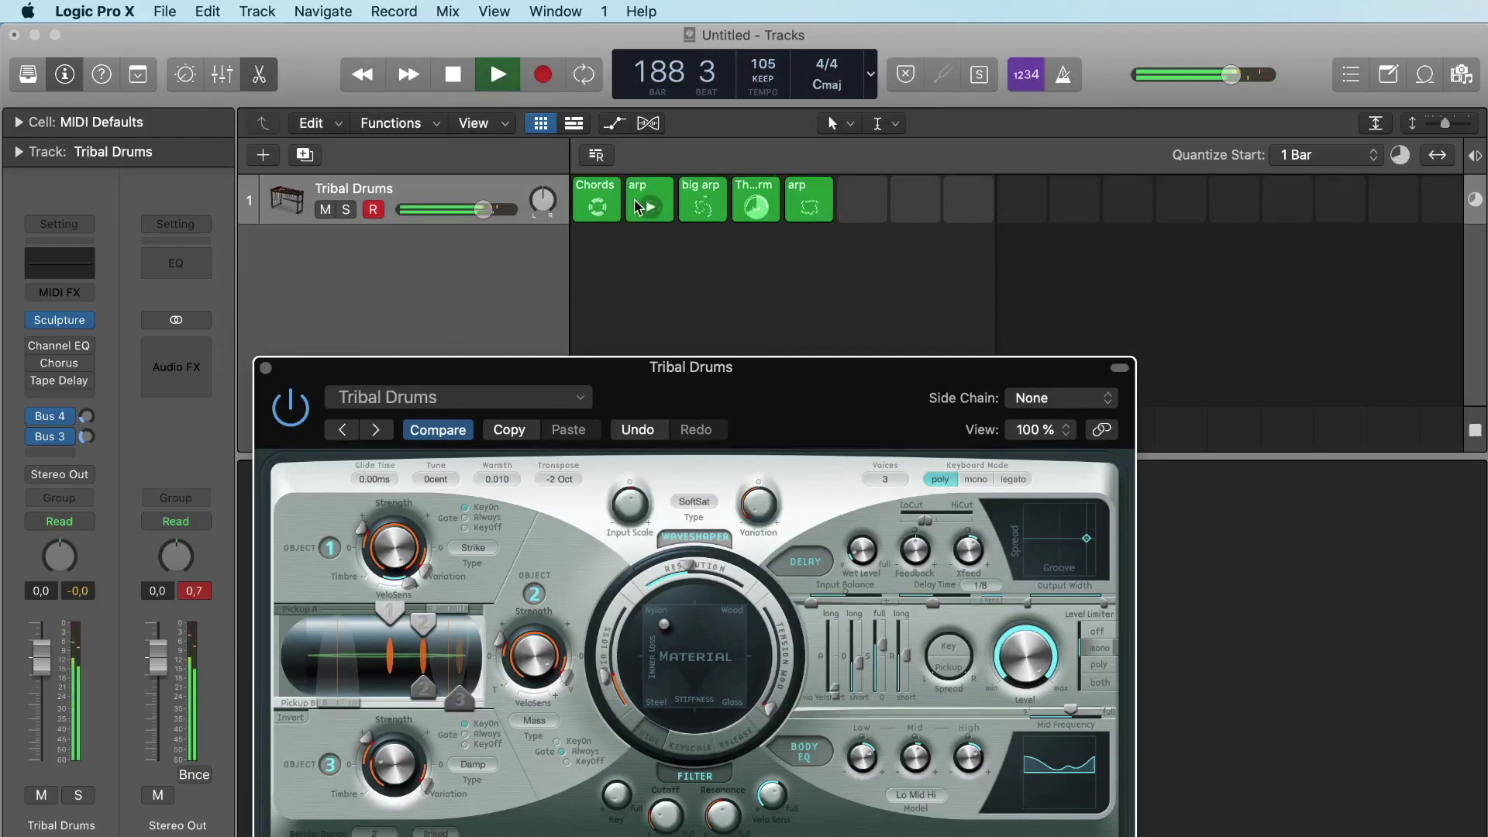
left_click(649, 210)
left_click(375, 430)
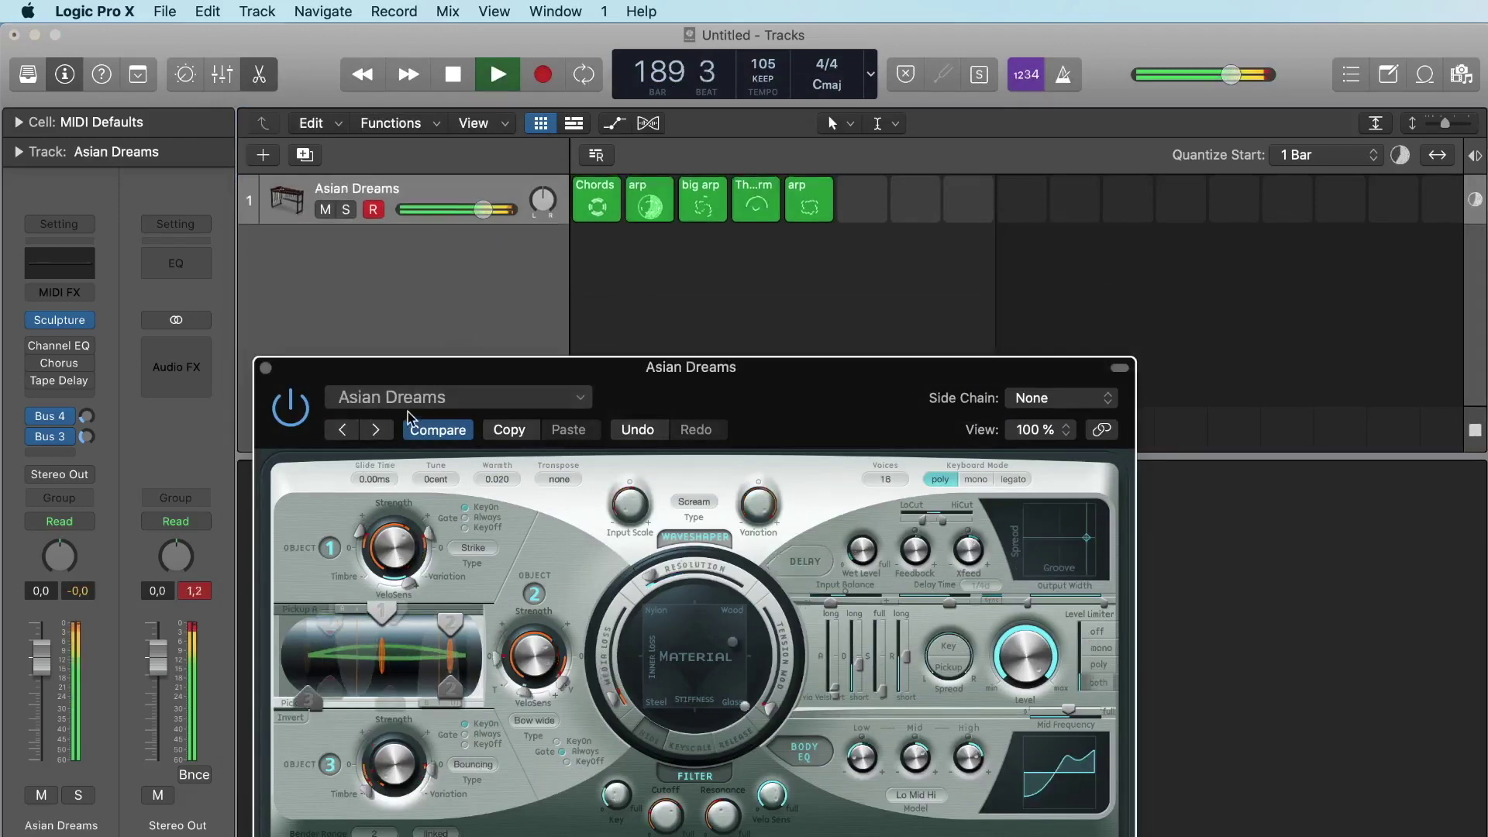
Move both points on Sculpture's Material pad toward Wood while the Asian Dreams preset plays, and stop playback.
left_click_drag(657, 399, 615, 131)
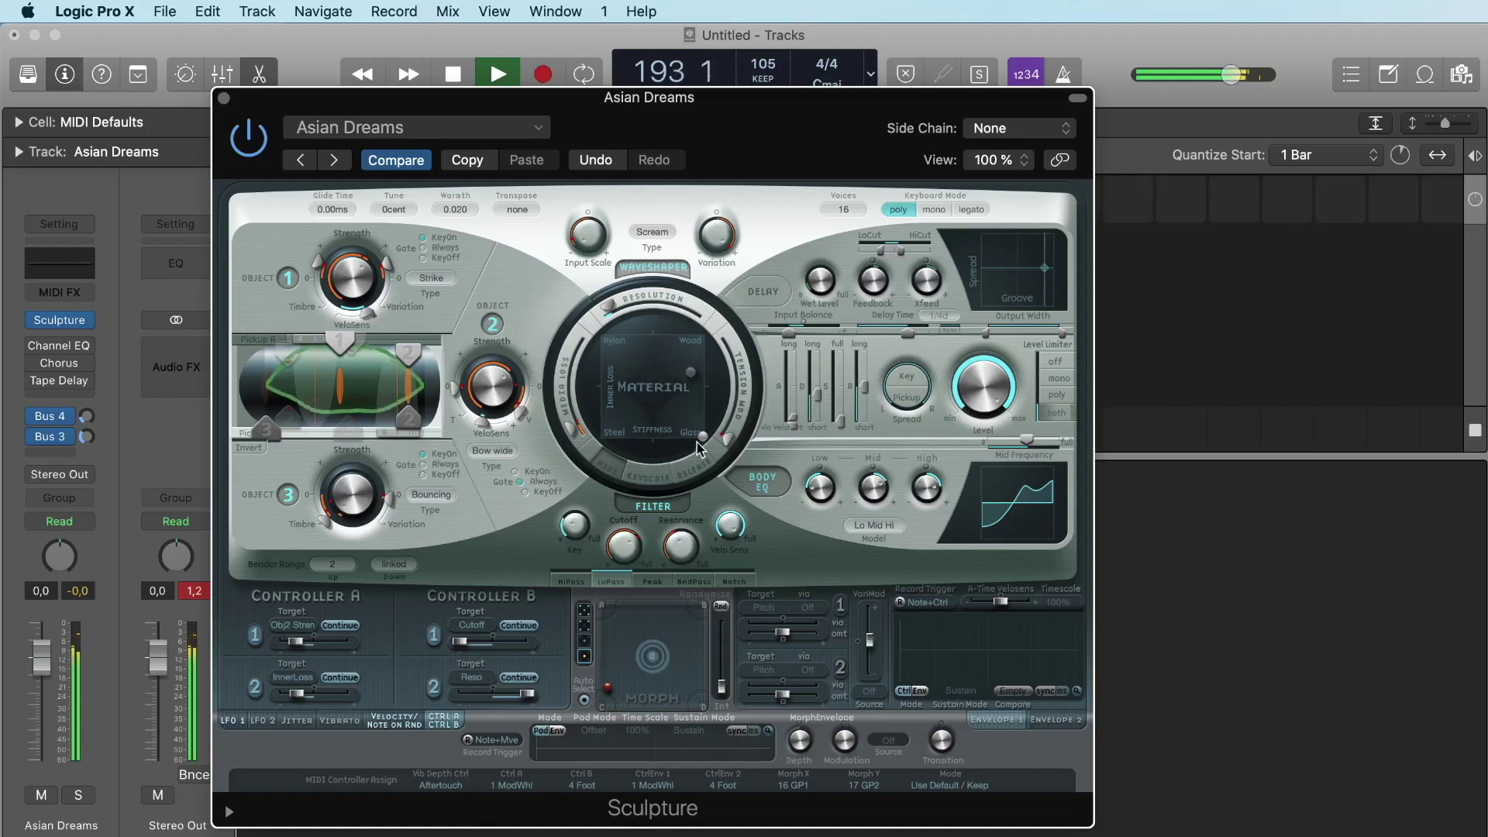
left_click_drag(700, 443, 727, 372)
left_click_drag(657, 332, 603, 416)
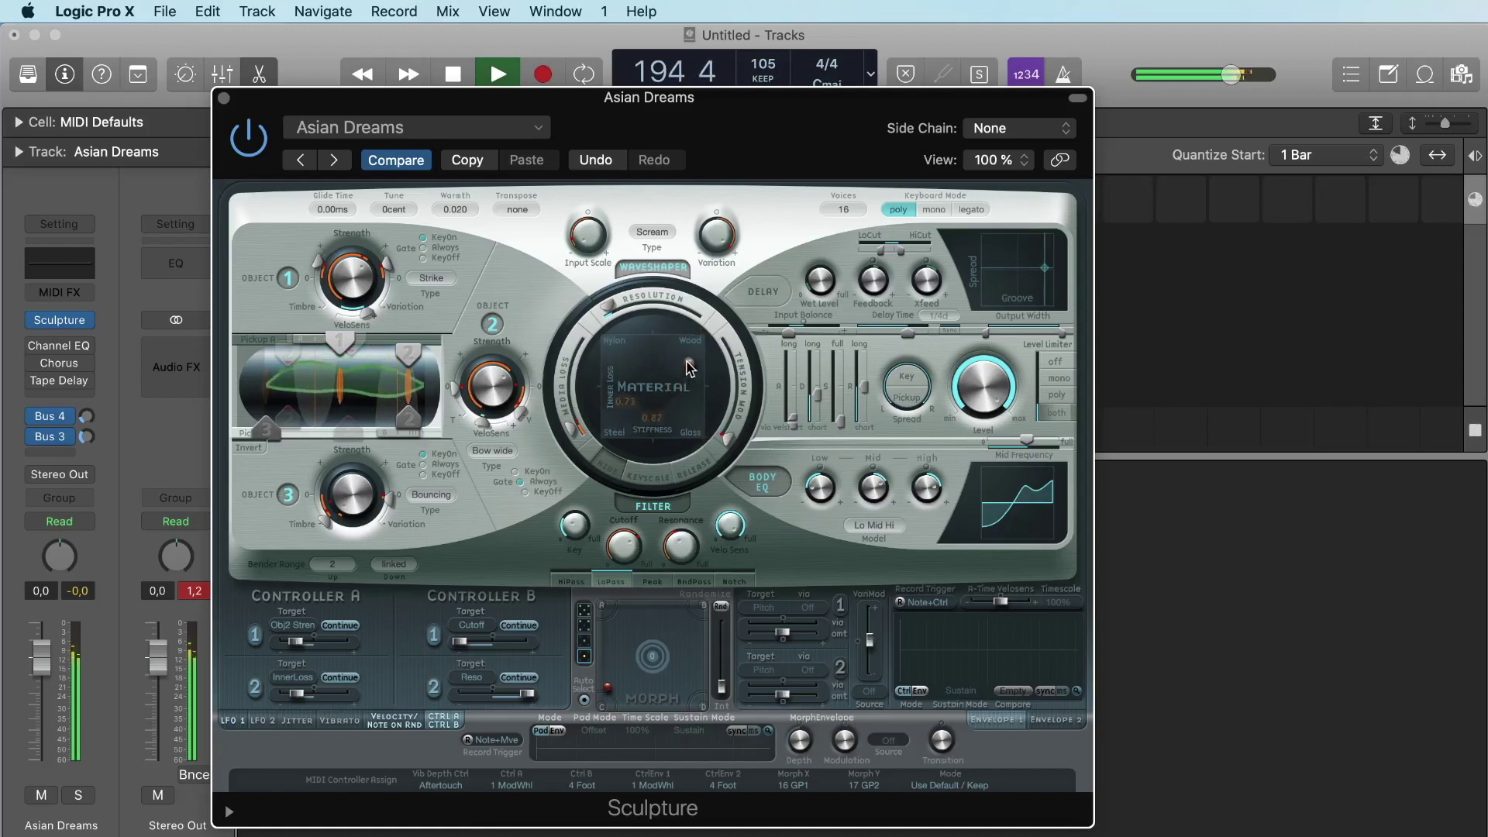
mouse_move(690, 369)
left_mouse_down()
mouse_move(624, 374)
mouse_move(686, 353)
mouse_move(683, 388)
mouse_move(693, 372)
mouse_move(676, 354)
left_mouse_up()
key("space")
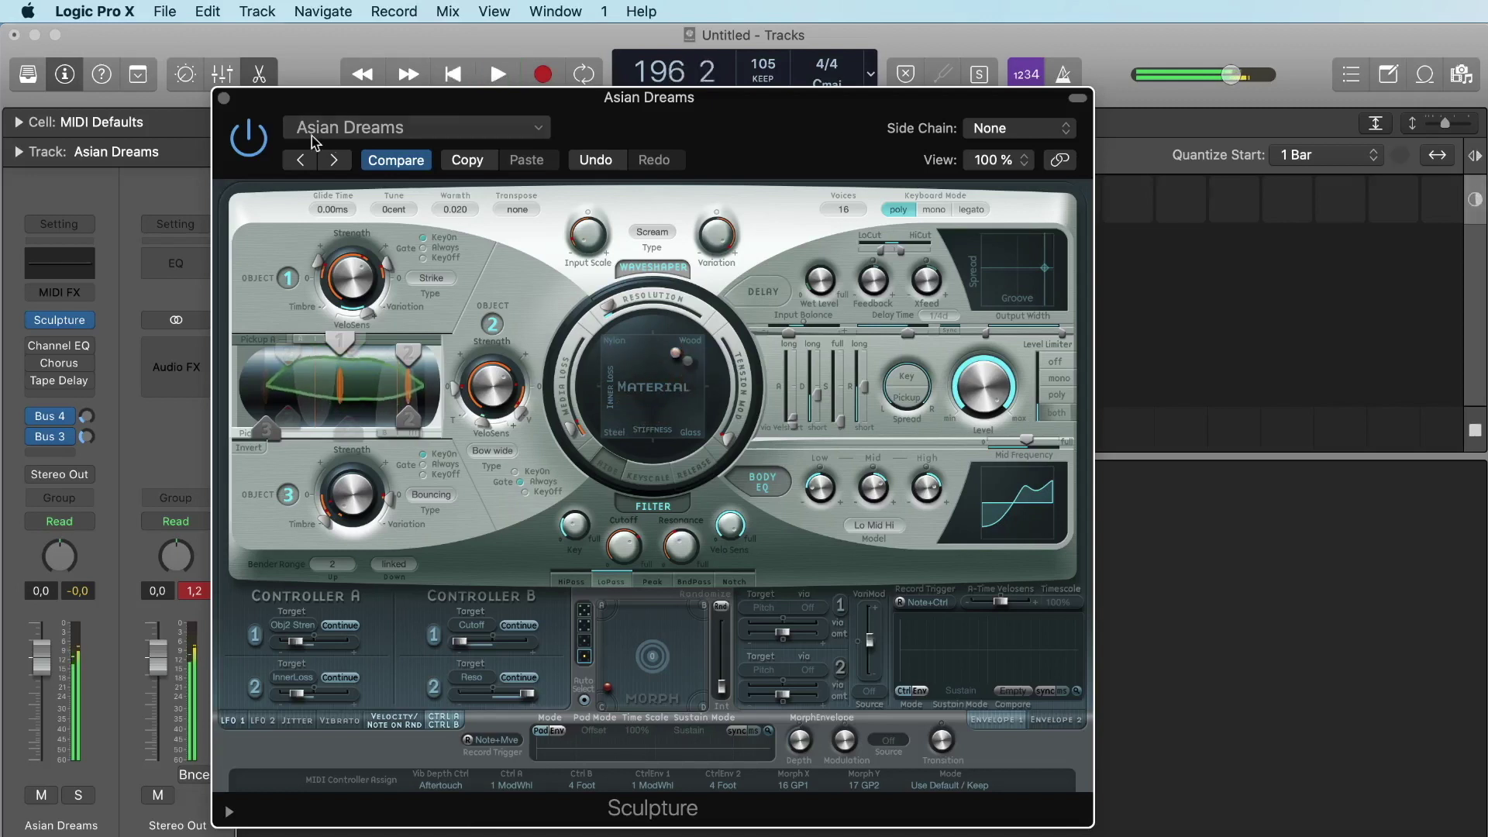
Reopen Sculpture, look over its preset categories without loading one, and close the plug-in window.
left_click(224, 98)
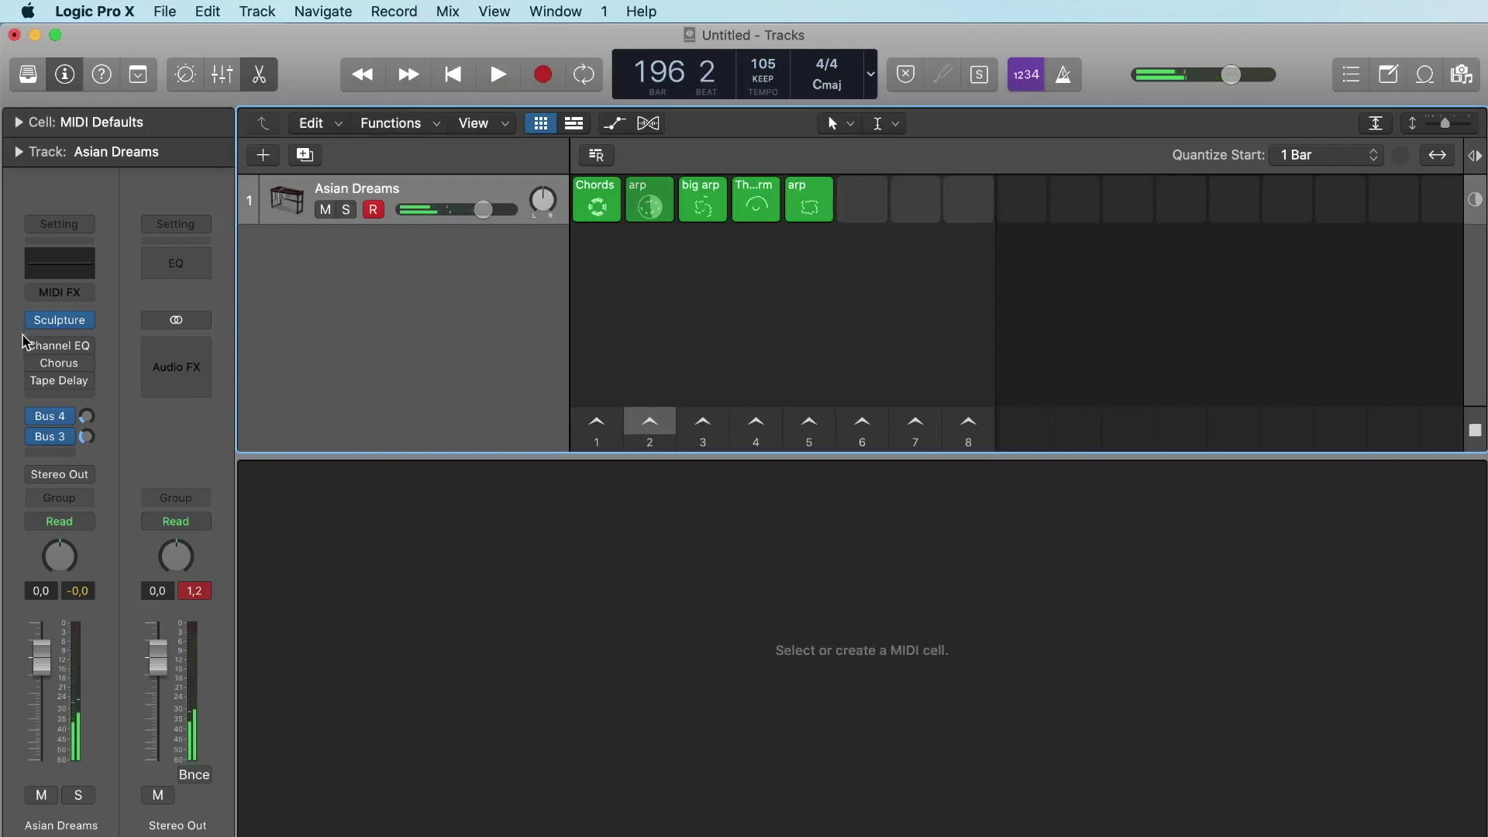
left_click(63, 322)
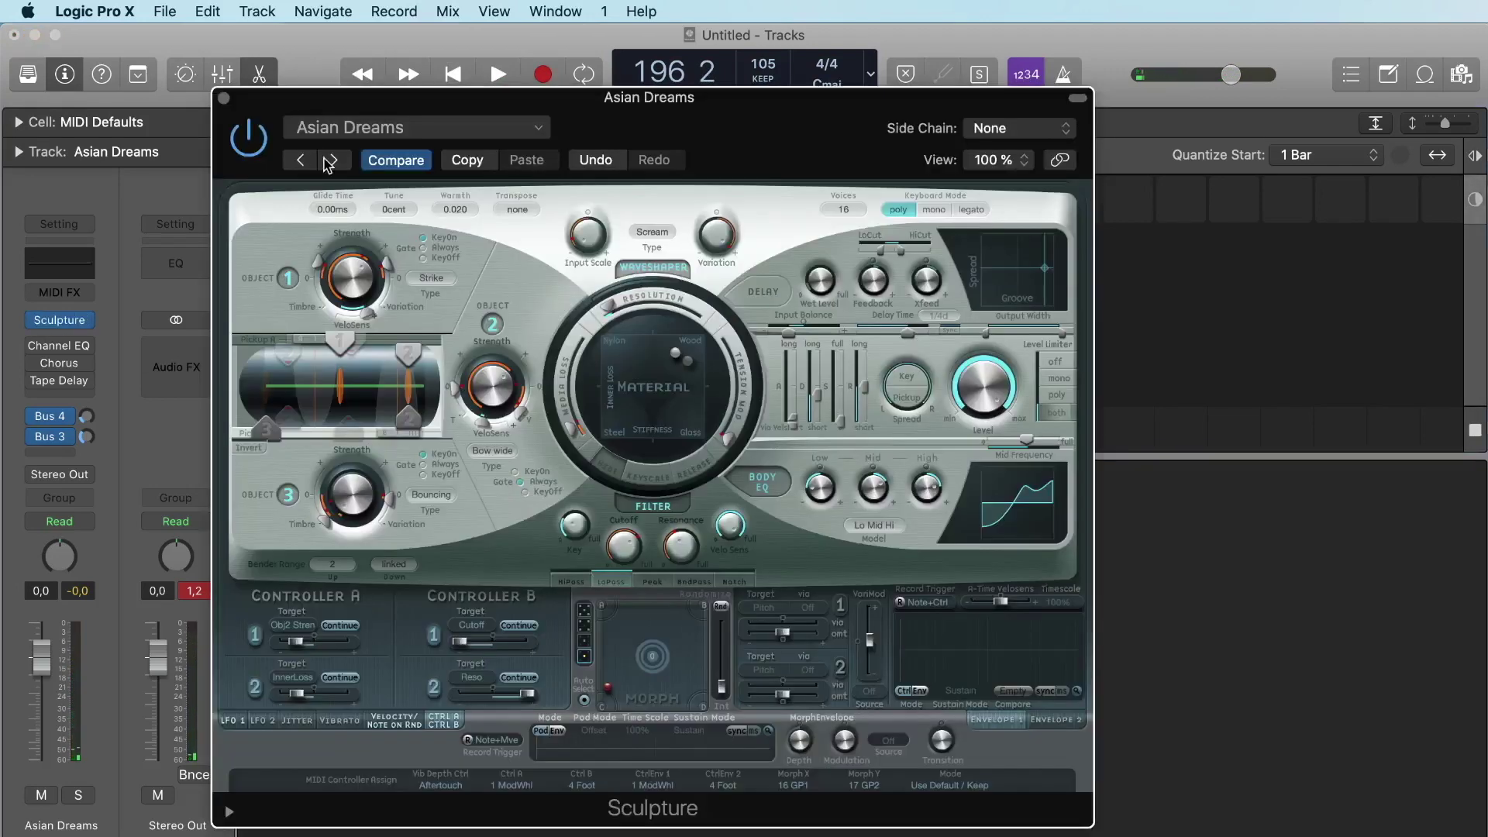
left_click(347, 131)
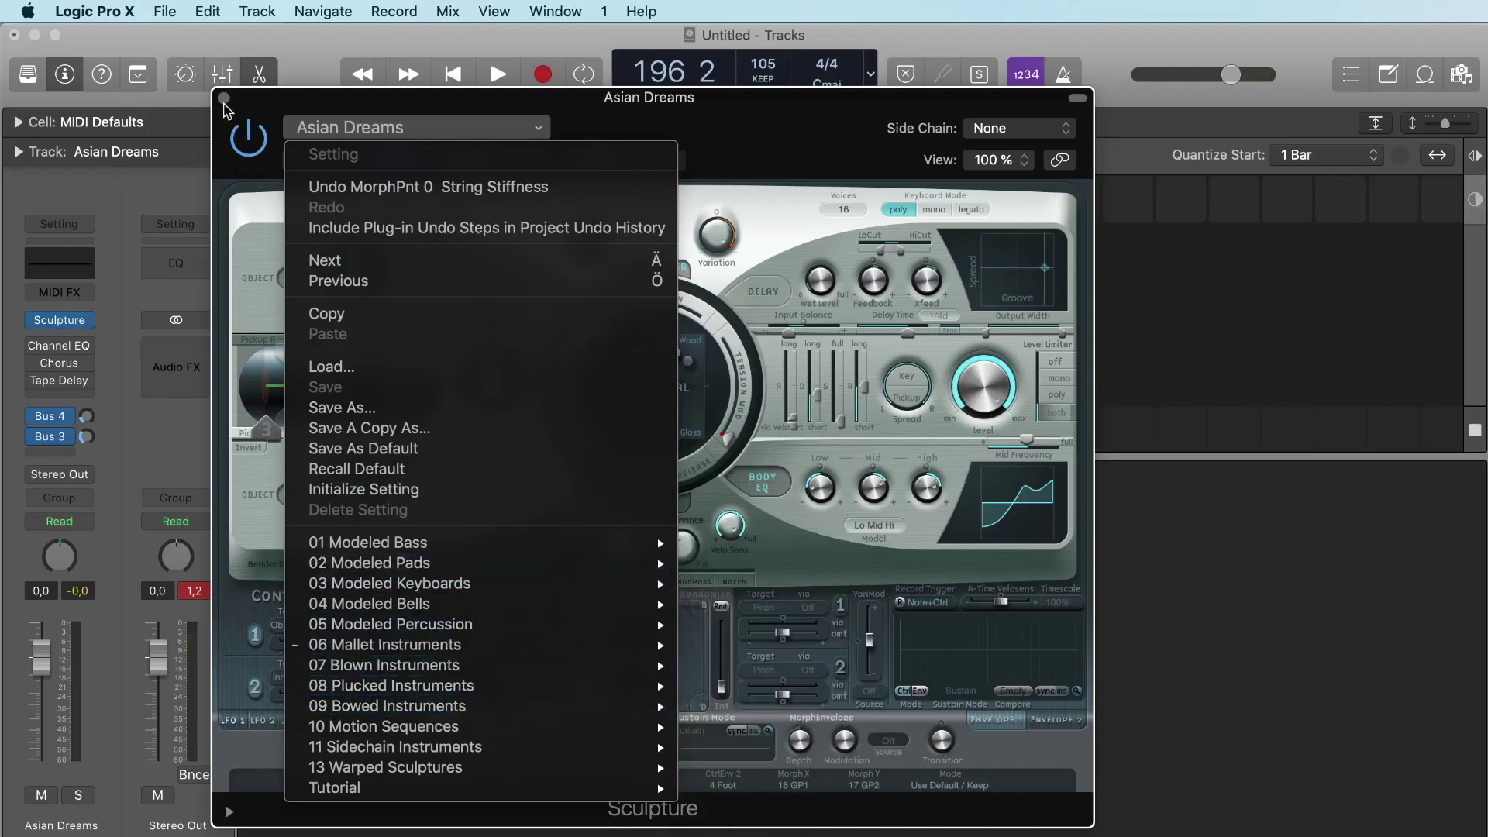
left_click(224, 103)
left_click(224, 98)
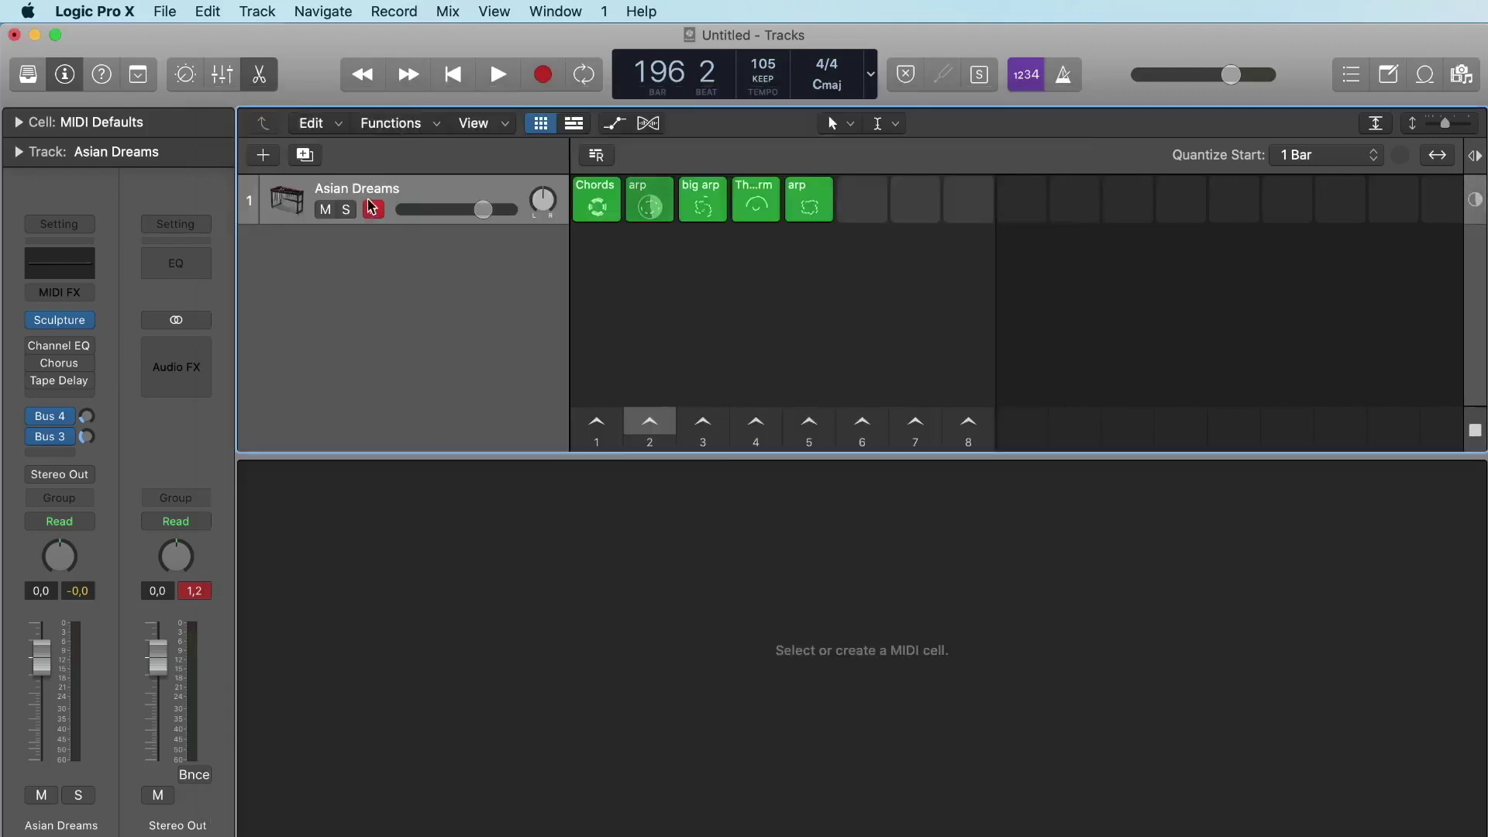
Create one new software instrument track with the default patch.
mouse_move(86, 318)
left_click(264, 155)
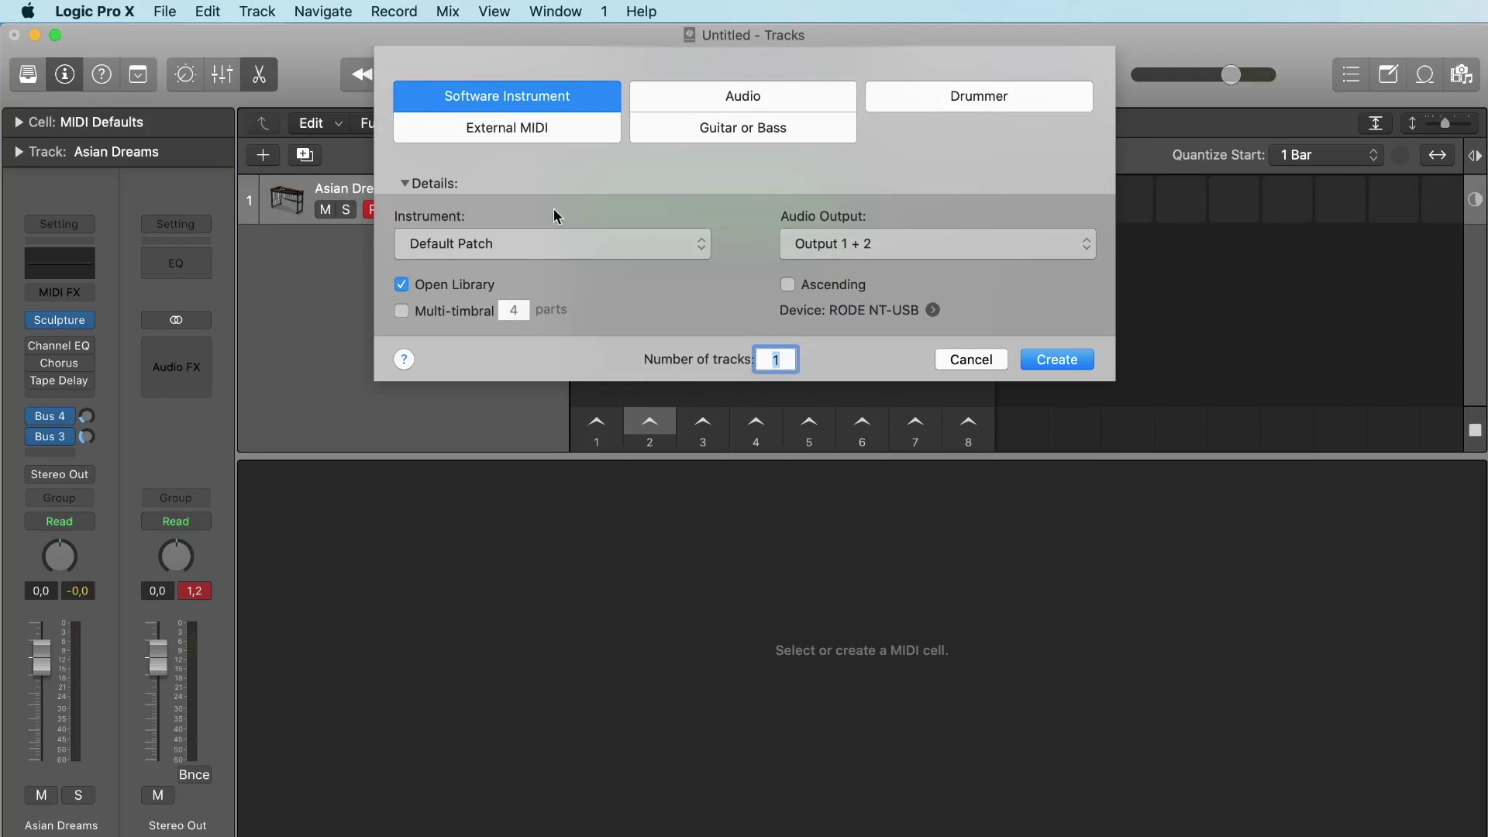
left_click(1036, 355)
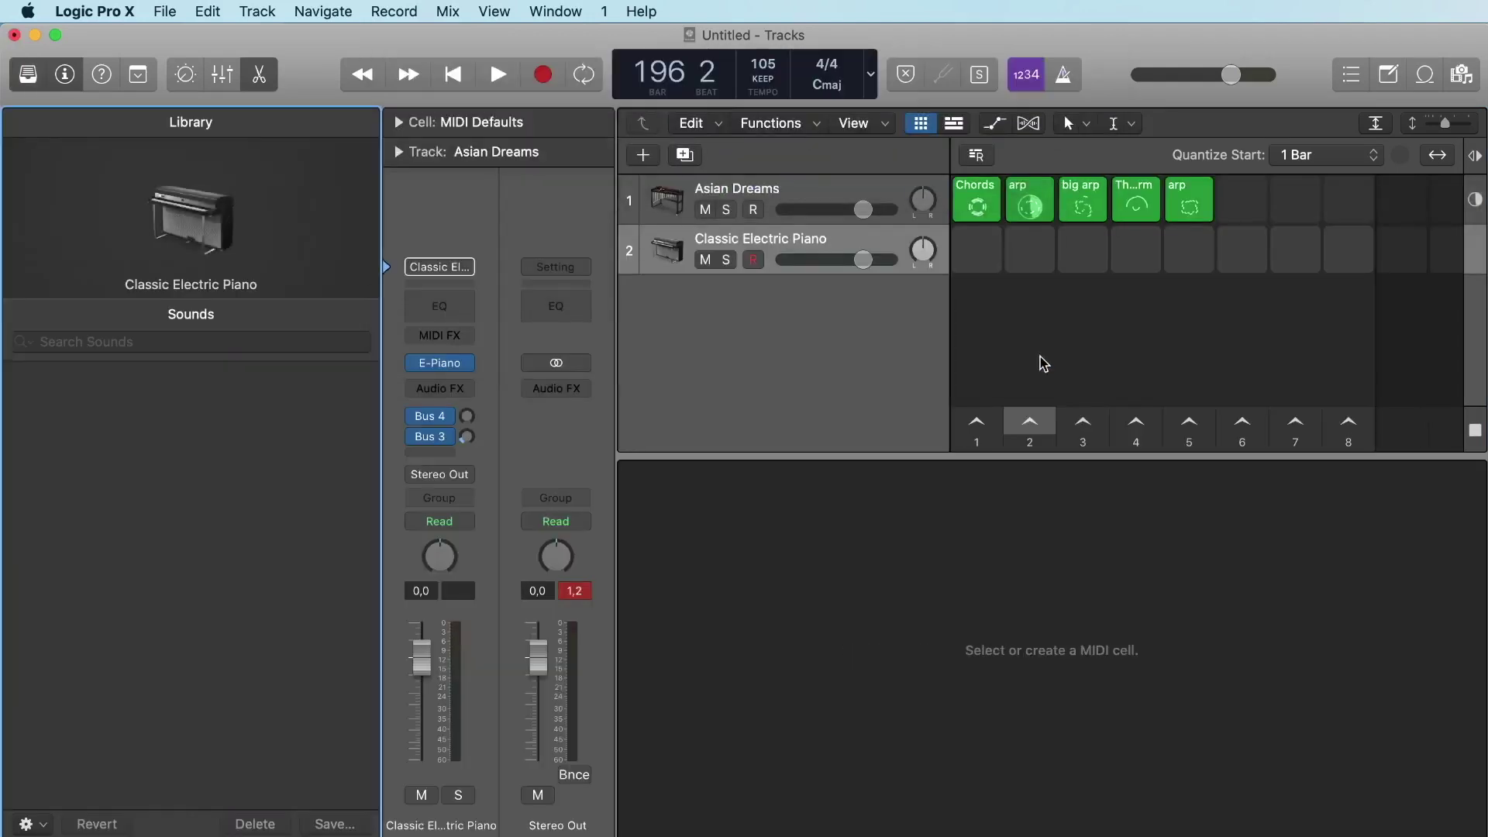
Replace the new track's electric piano with Drum Machine Designer and look over its empty kit pads.
left_click(465, 363)
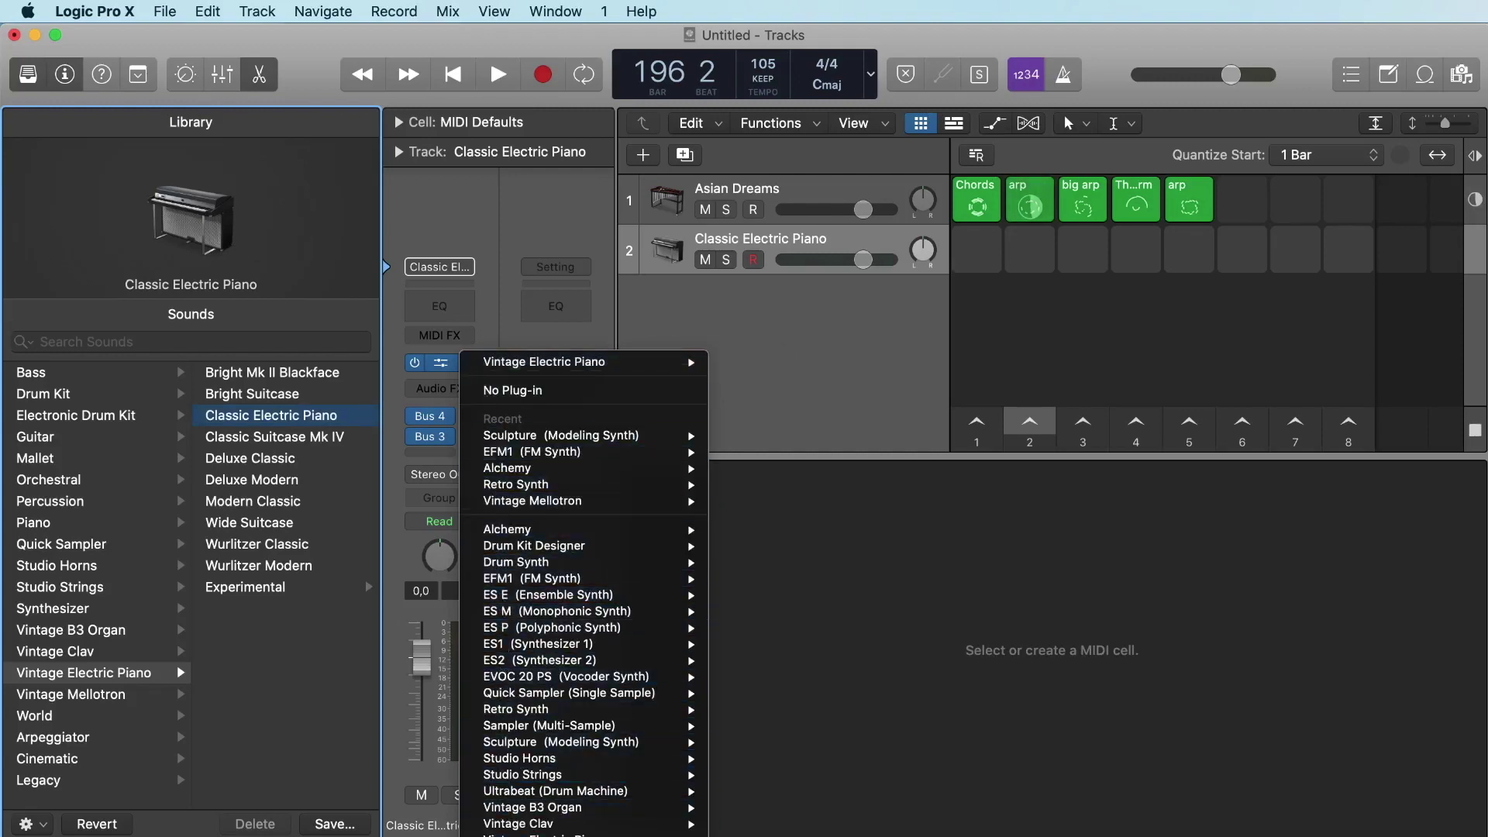
left_click(531, 834)
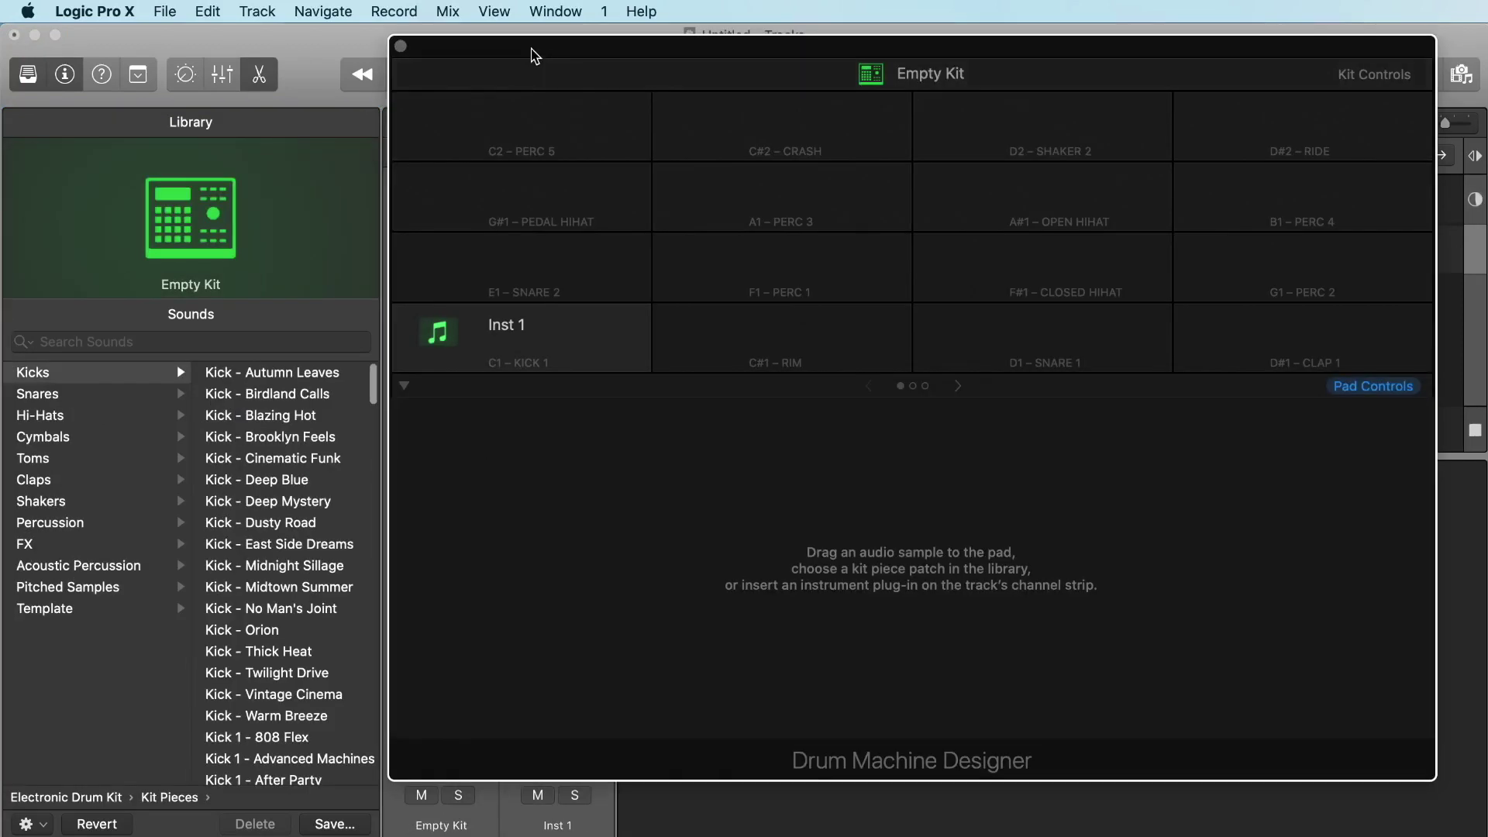
left_click_drag(534, 54, 790, 83)
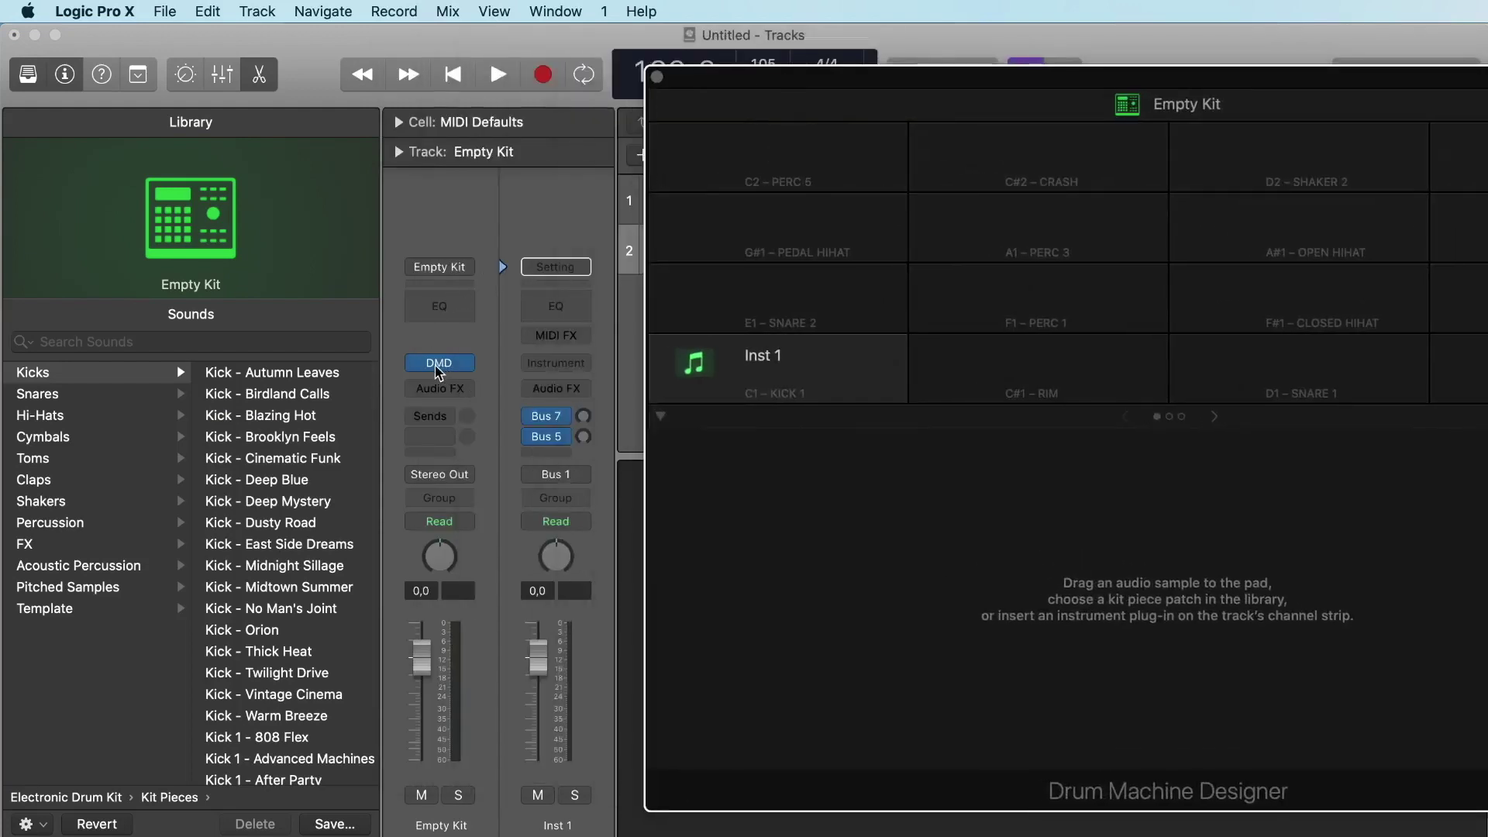
left_click_drag(791, 83, 539, 69)
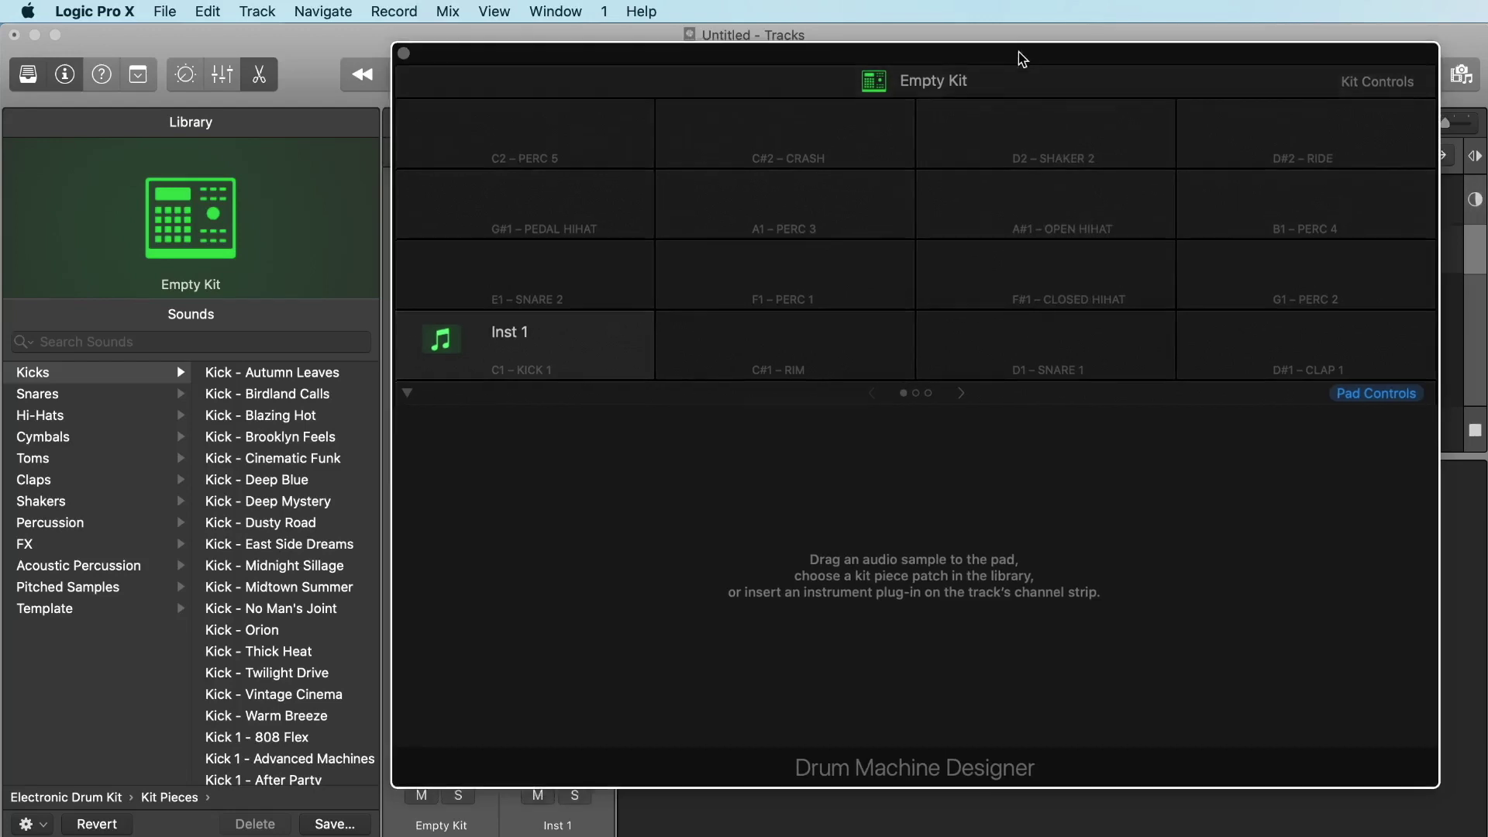
Show the kit-level controls and load the Dusty Road electronic drum kit from the library.
left_click(1351, 93)
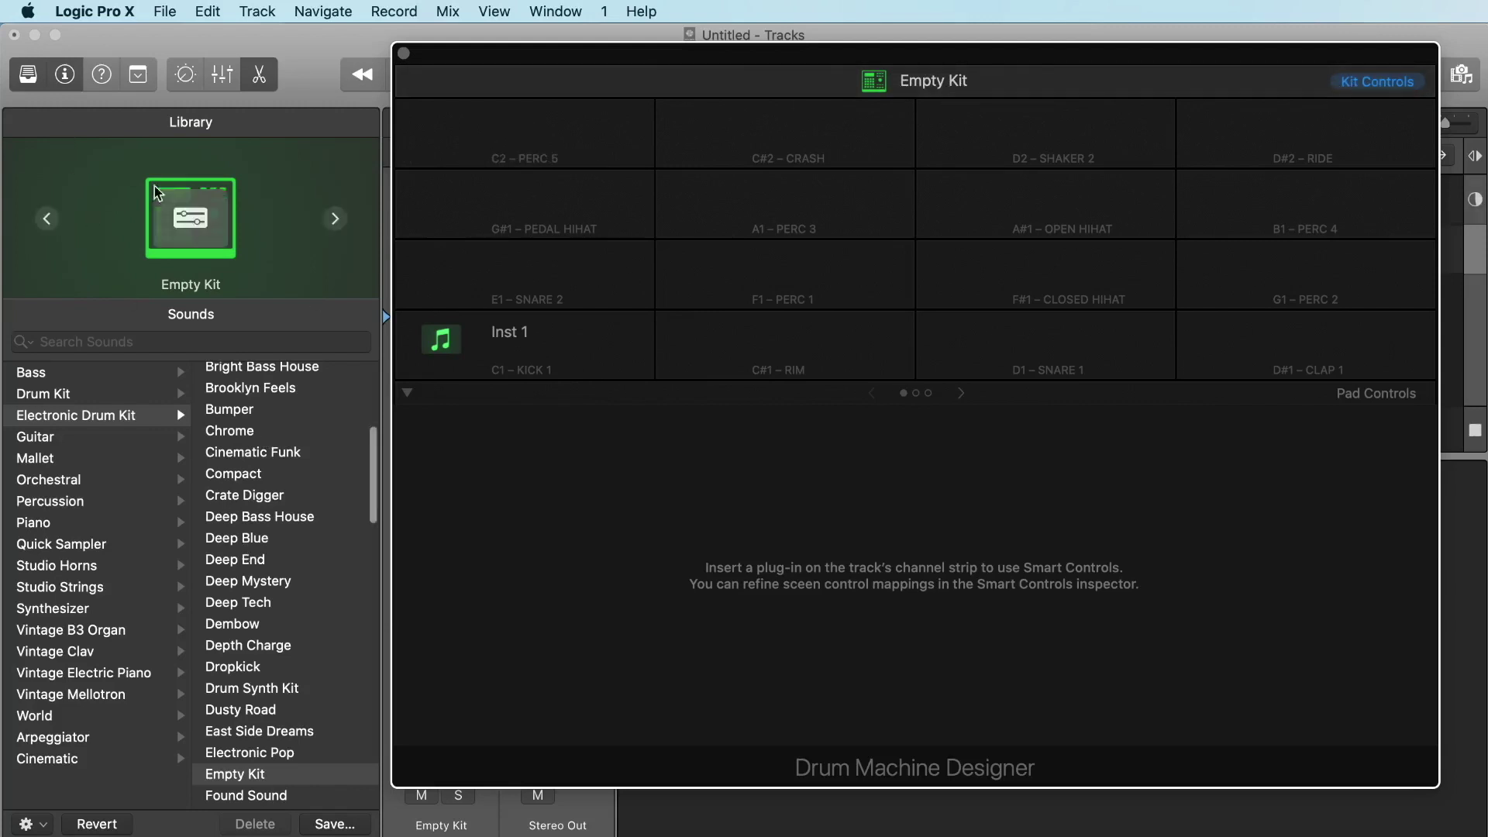
left_click(31, 77)
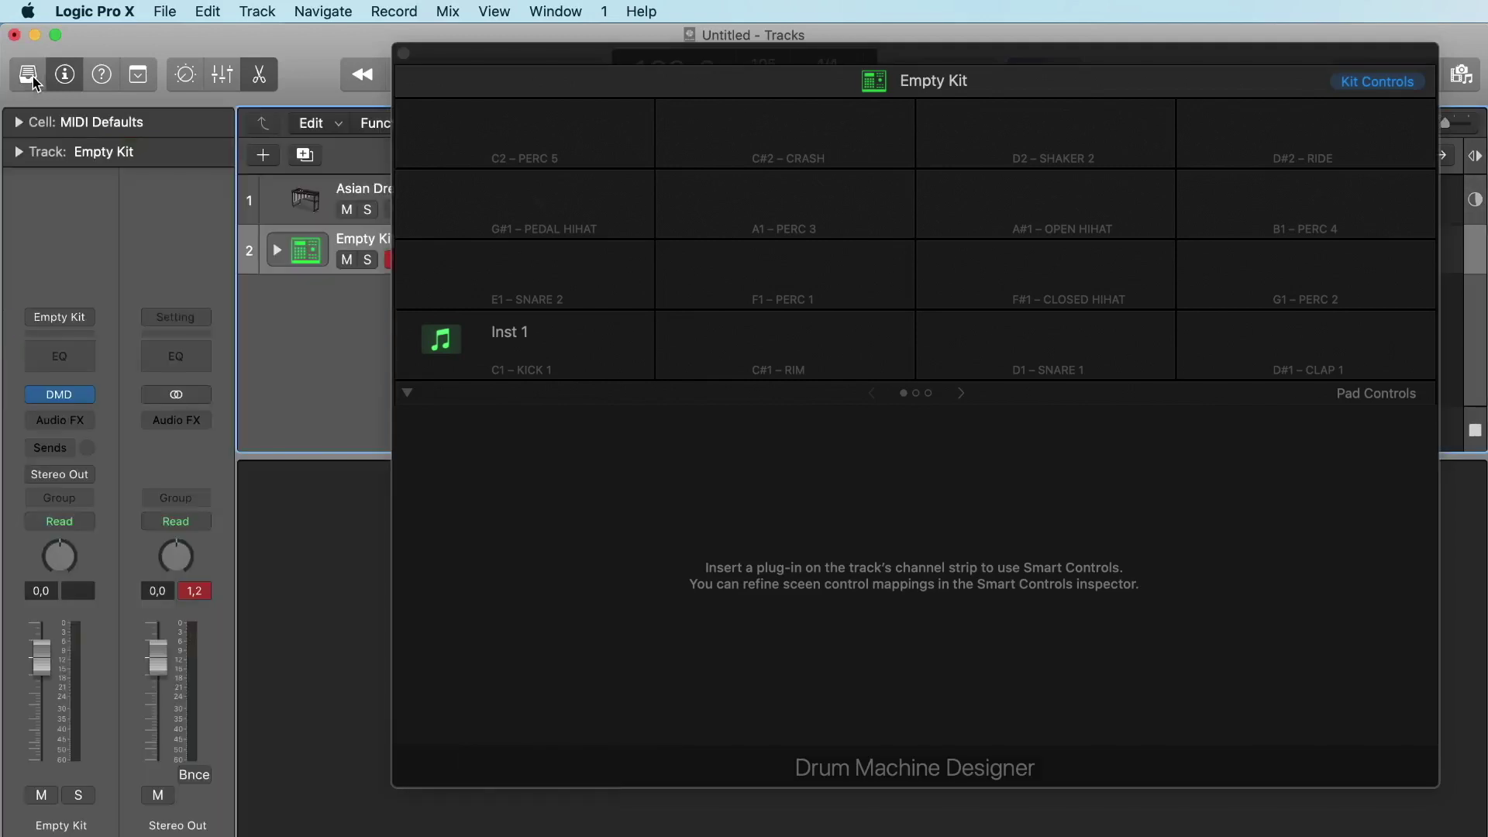
left_click(31, 78)
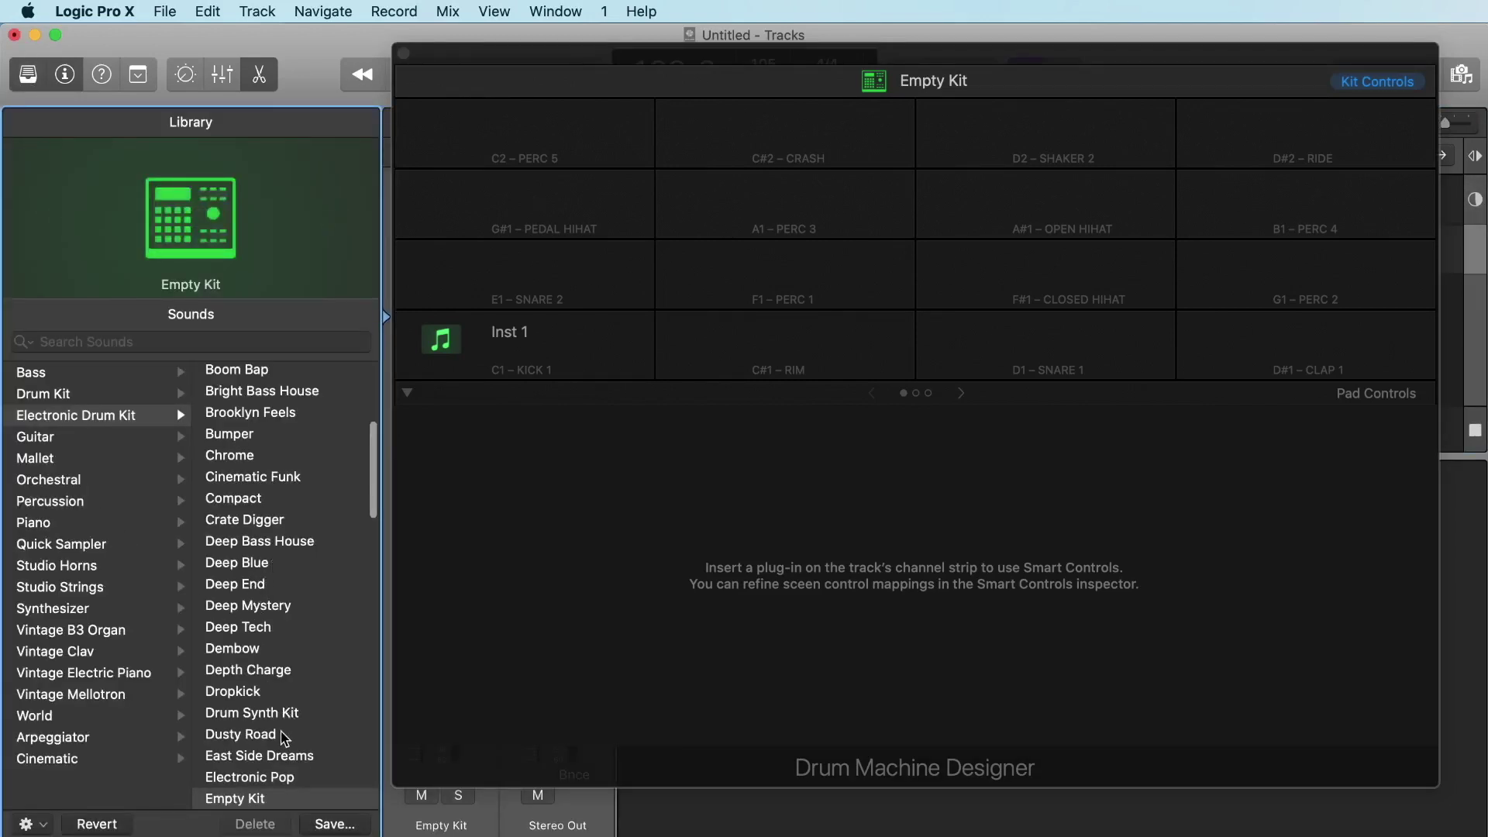
left_click(279, 736)
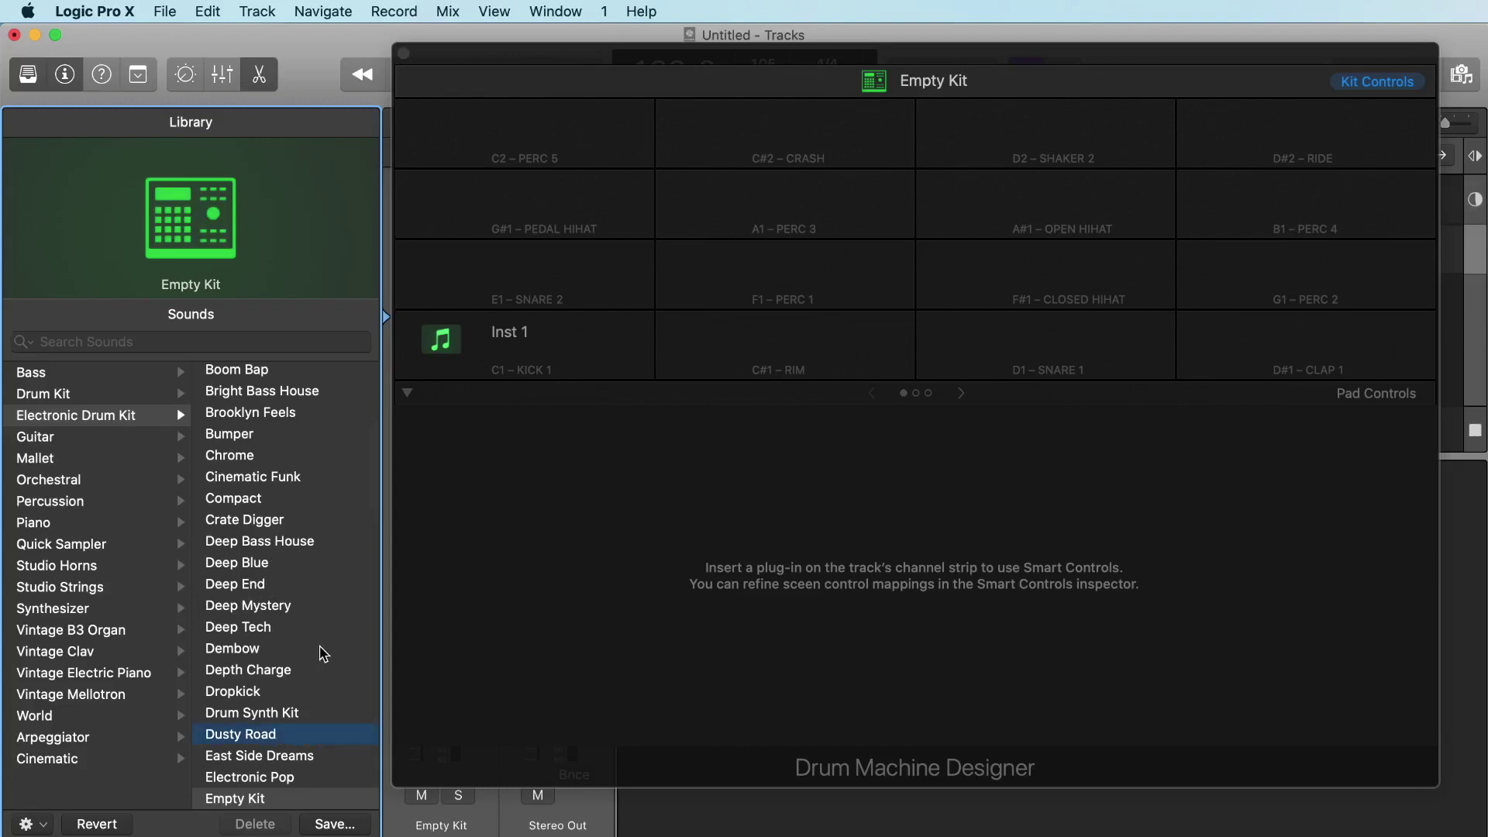
left_click_drag(510, 64, 963, 88)
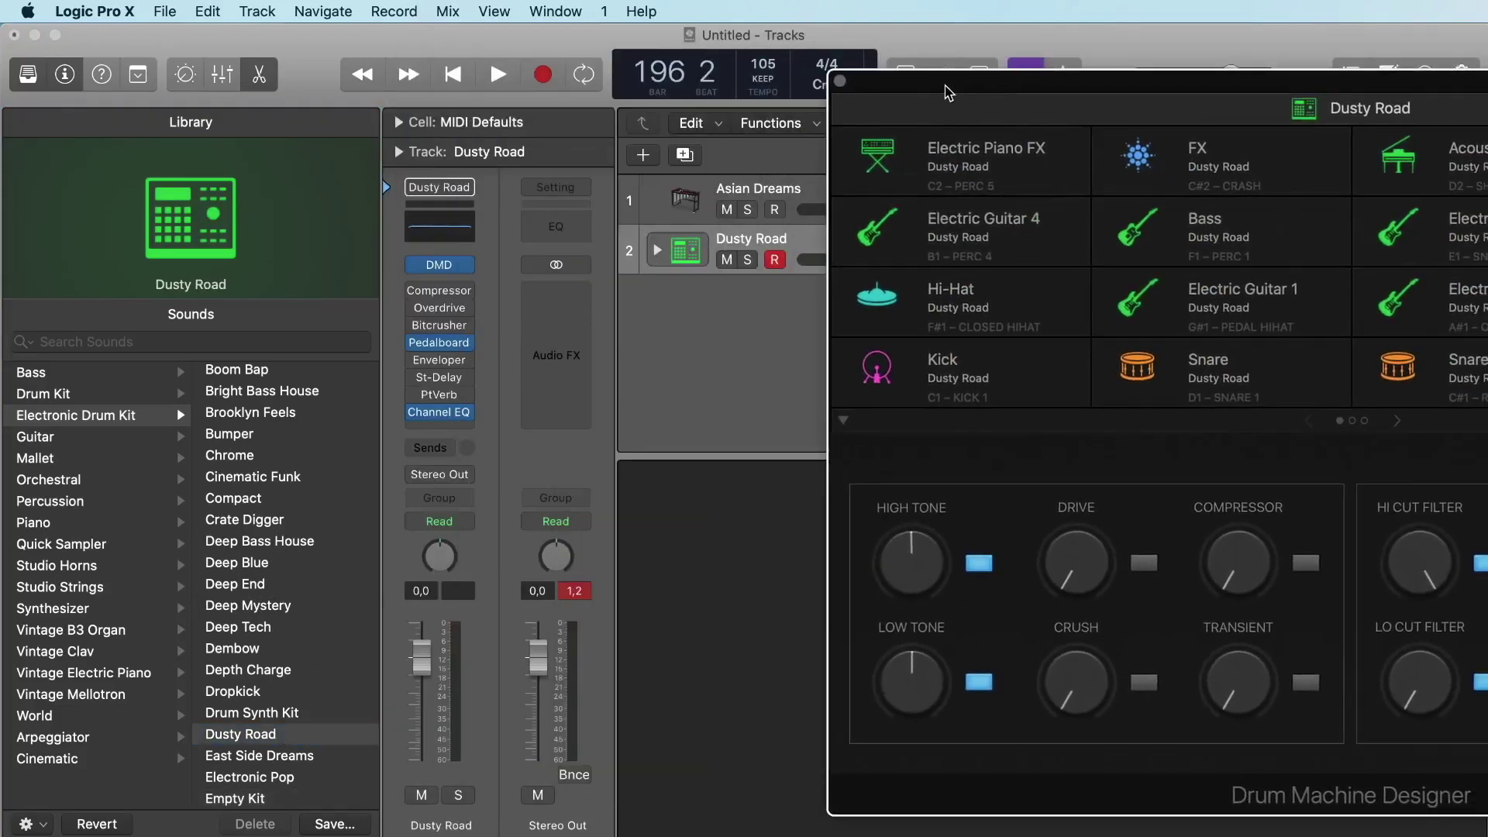
Uncover the cell grid and create a pattern cell in column 1 of the Dusty Road track.
left_click_drag(945, 86, 836, 363)
right_click(986, 268)
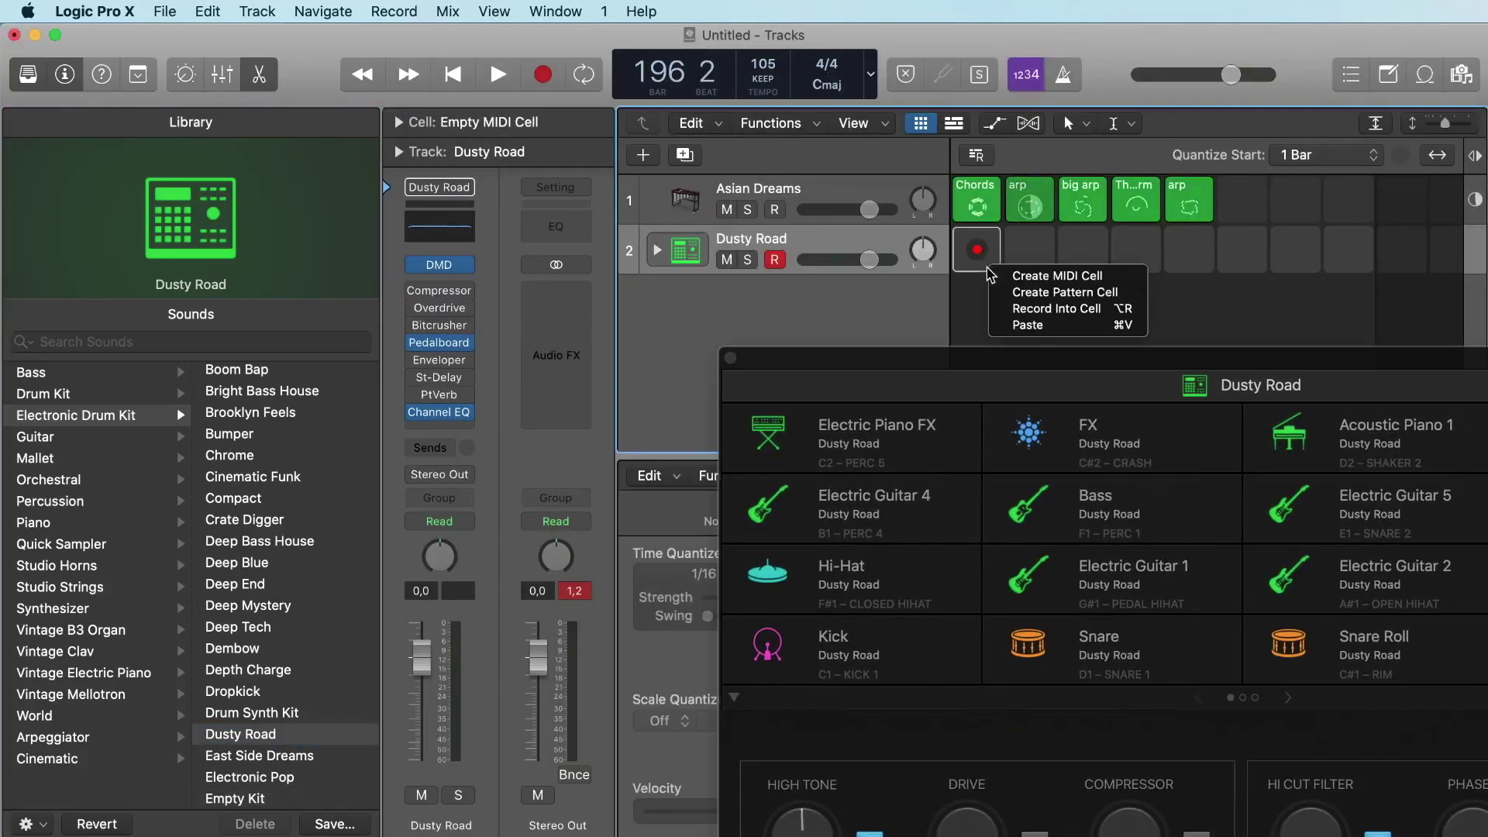
left_click(999, 292)
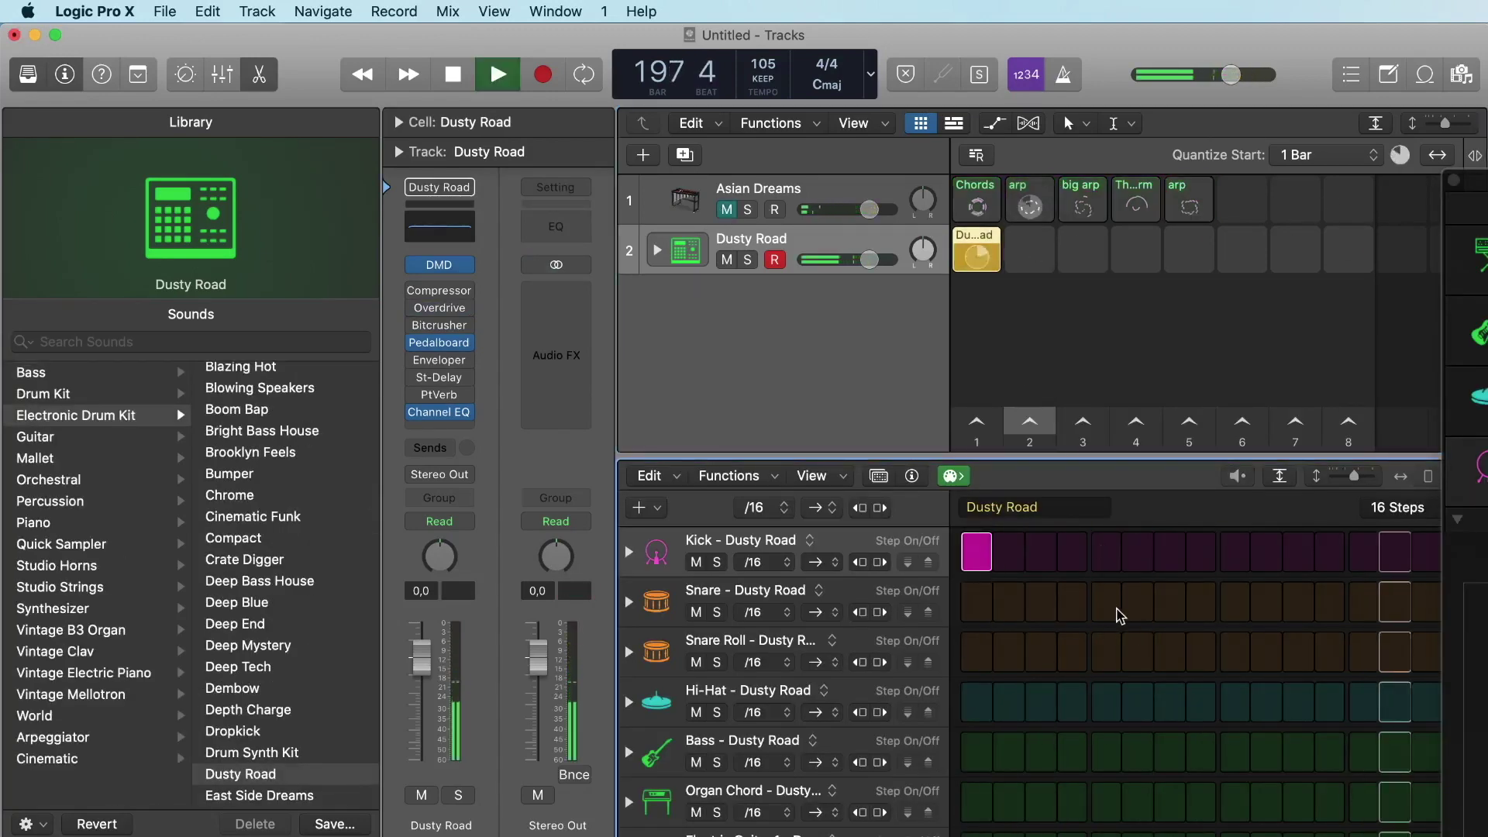
Program the beat with snares on steps 5 and 13, a kick on step 11, and a run of hi-hat steps.
left_click(1111, 606)
left_click(1300, 563)
left_click(1364, 602)
left_click_drag(1468, 180, 1487, 186)
scroll(1387, 748, "down", 2)
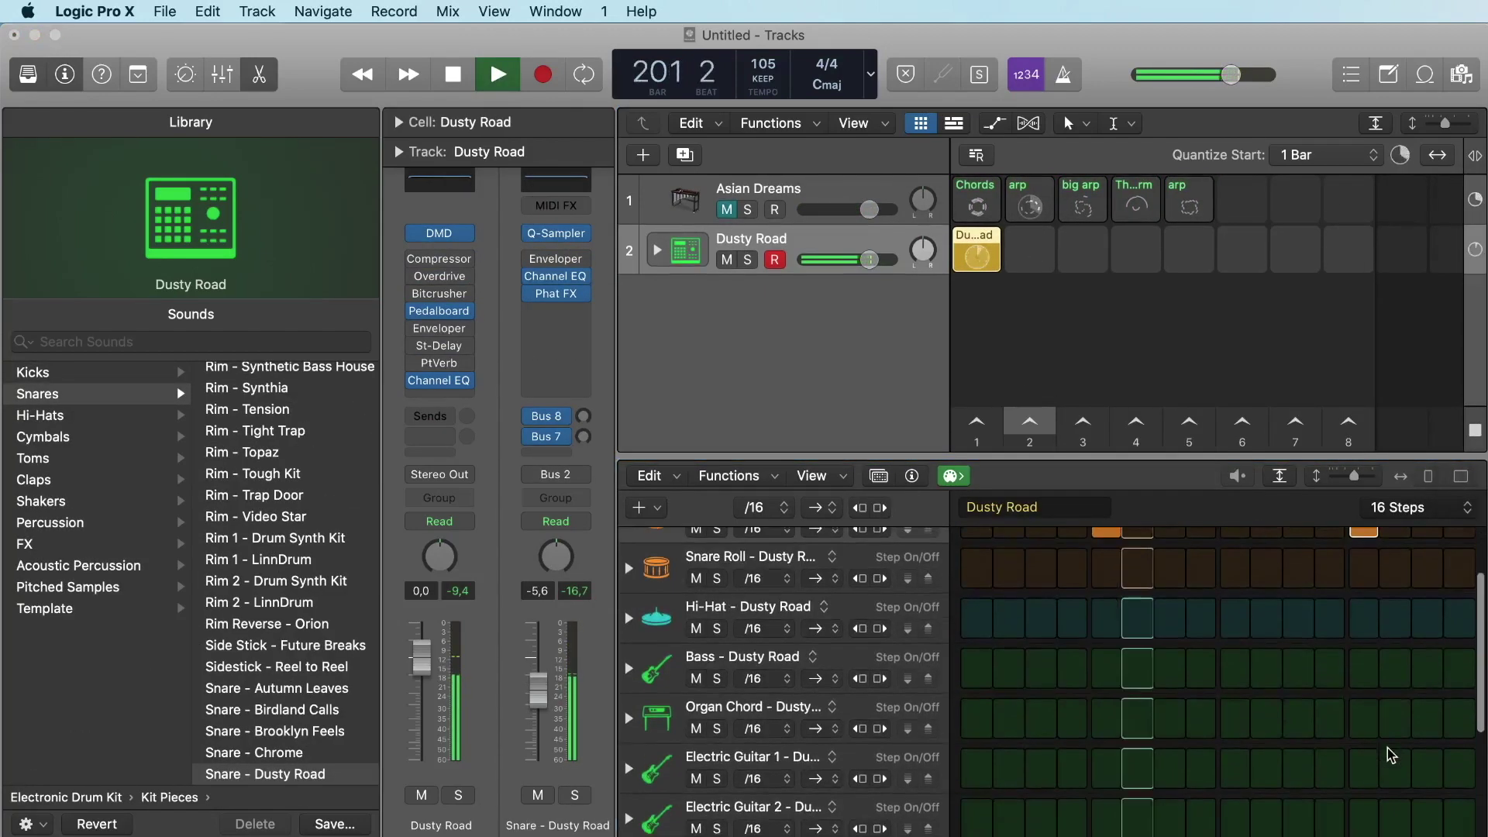
scroll(1387, 749, "up", 3)
left_click_drag(1366, 702, 1458, 702)
Bring Drum Machine Designer into view, try its Drive and Crush effects on the playing beat, and switch both off.
left_click_drag(1487, 116, 576, 41)
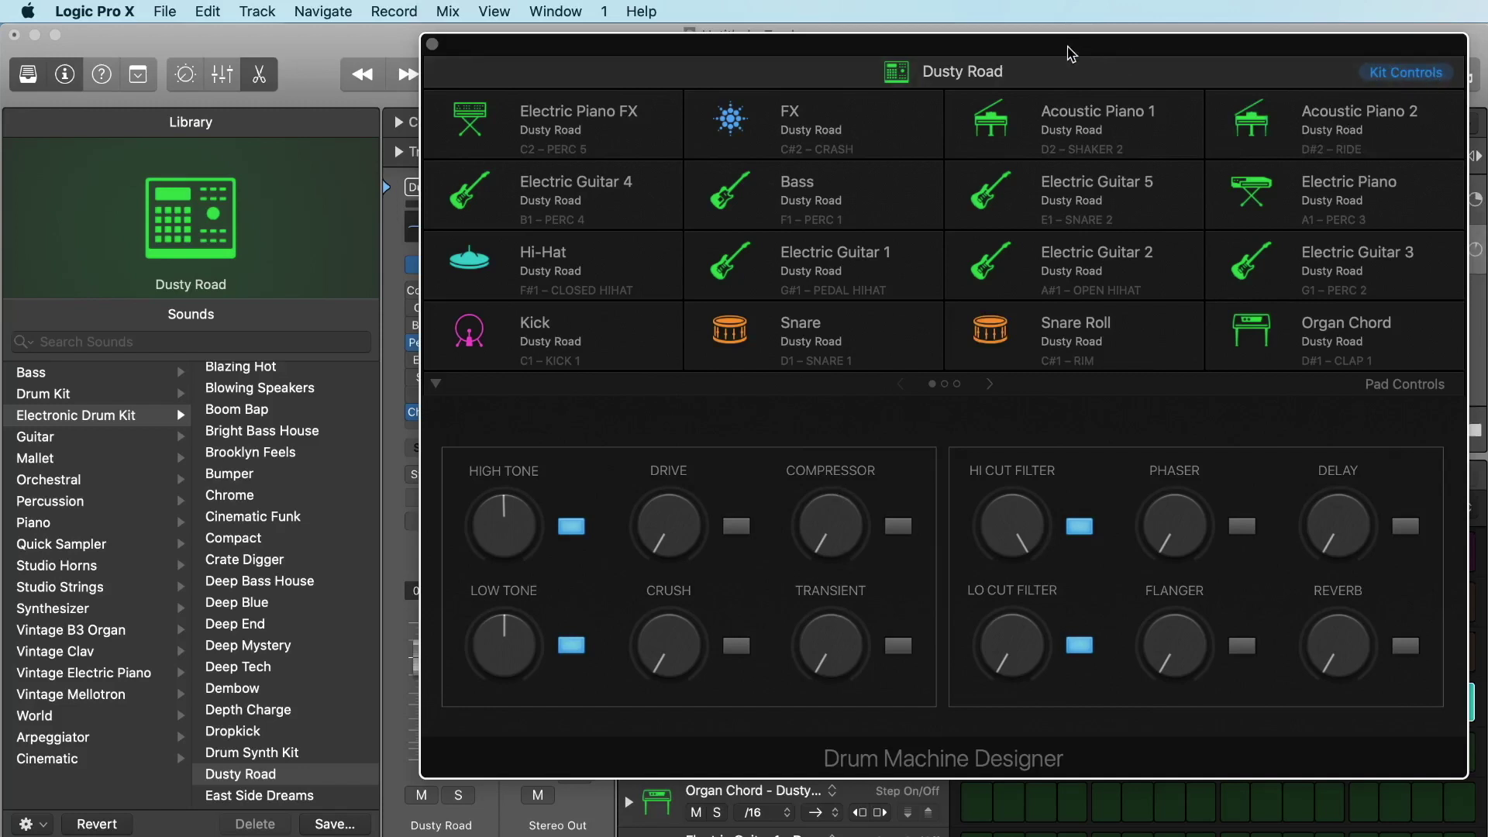
left_click_drag(1069, 55, 1171, 59)
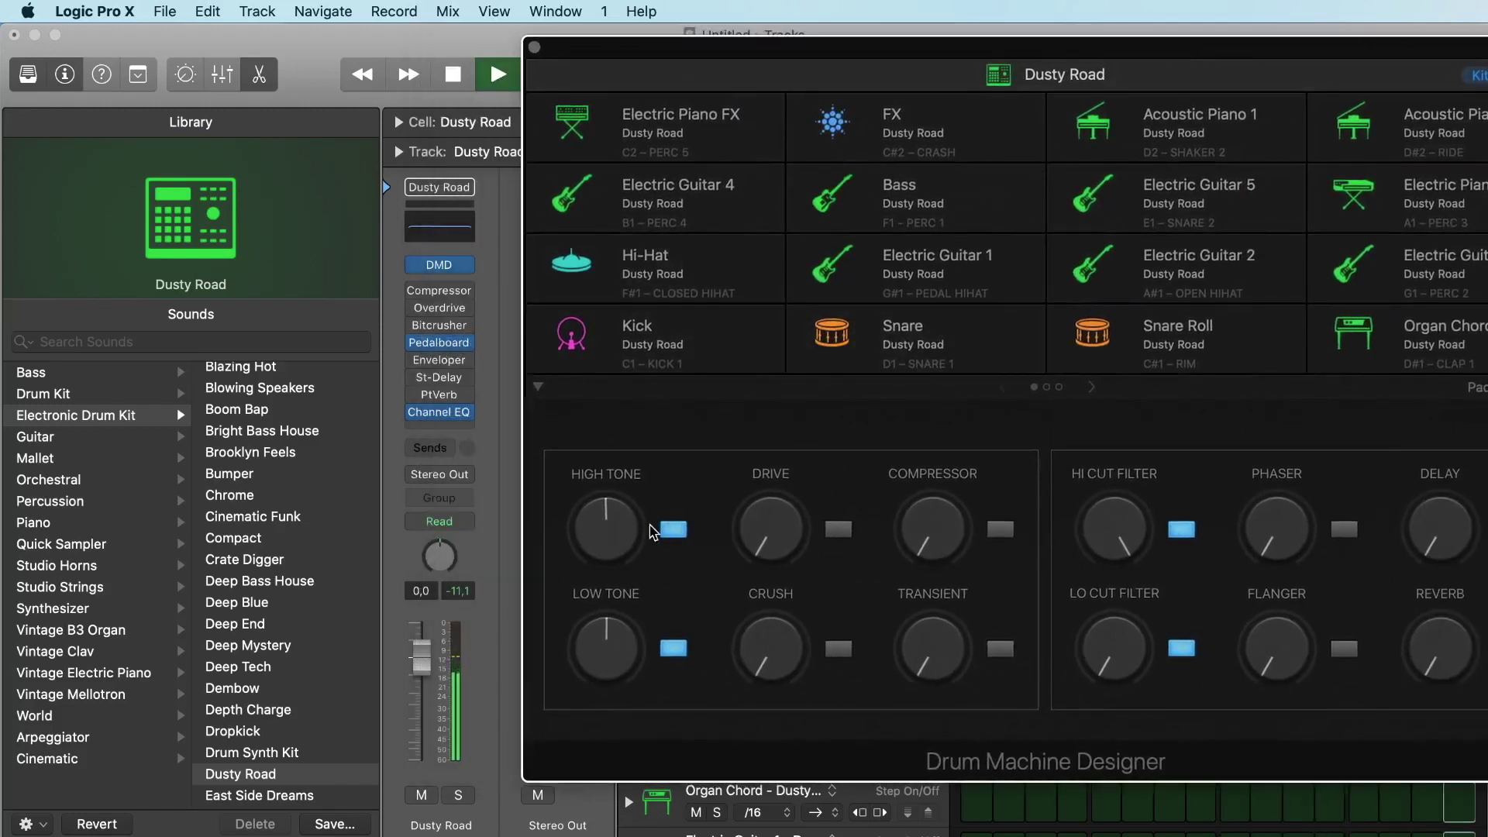
left_click(837, 529)
mouse_move(790, 535)
left_mouse_down()
mouse_move(810, 283)
mouse_move(778, 543)
left_mouse_up()
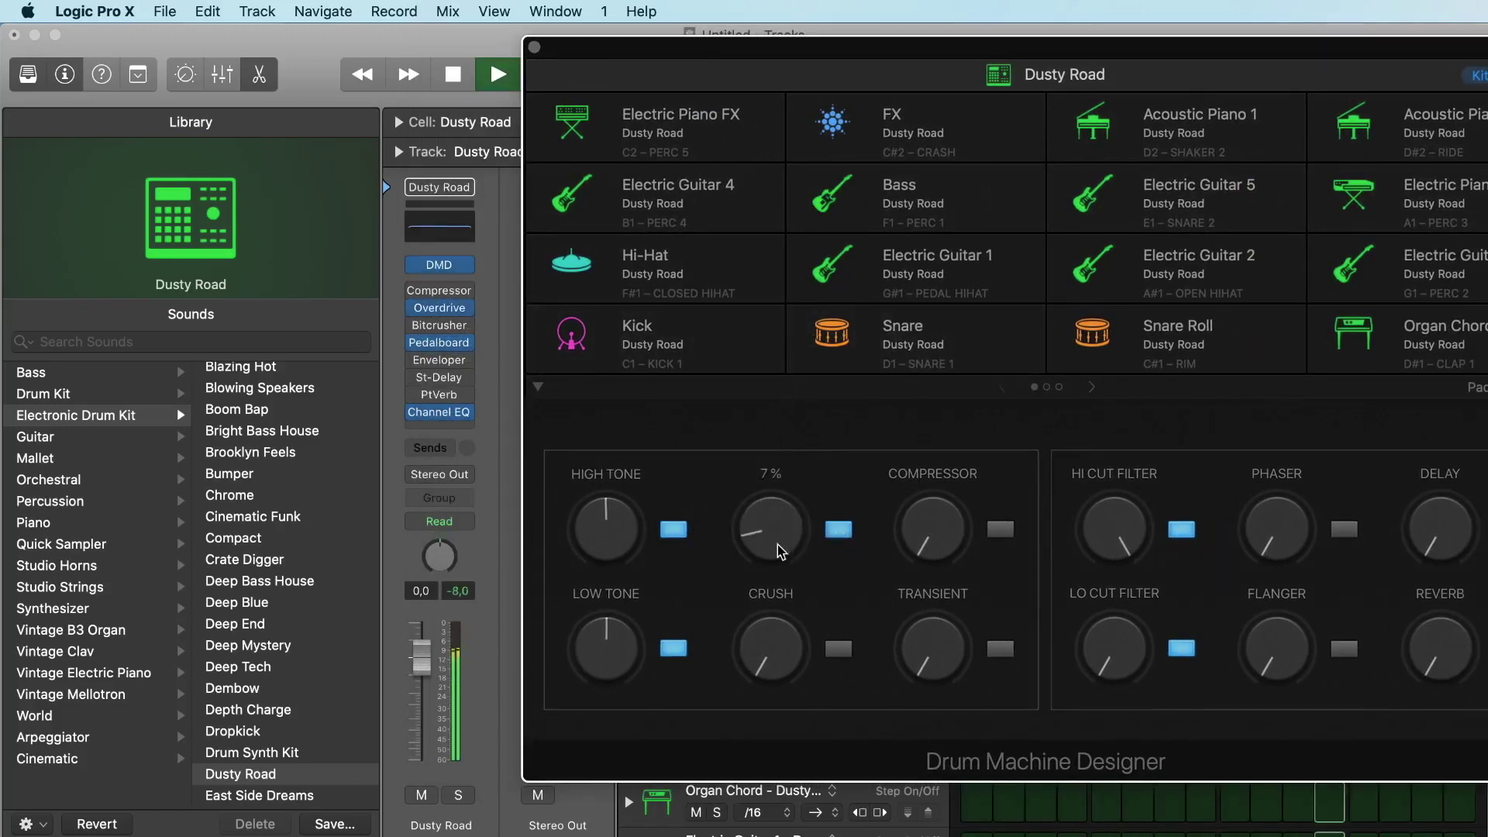
left_click(838, 529)
left_click(838, 648)
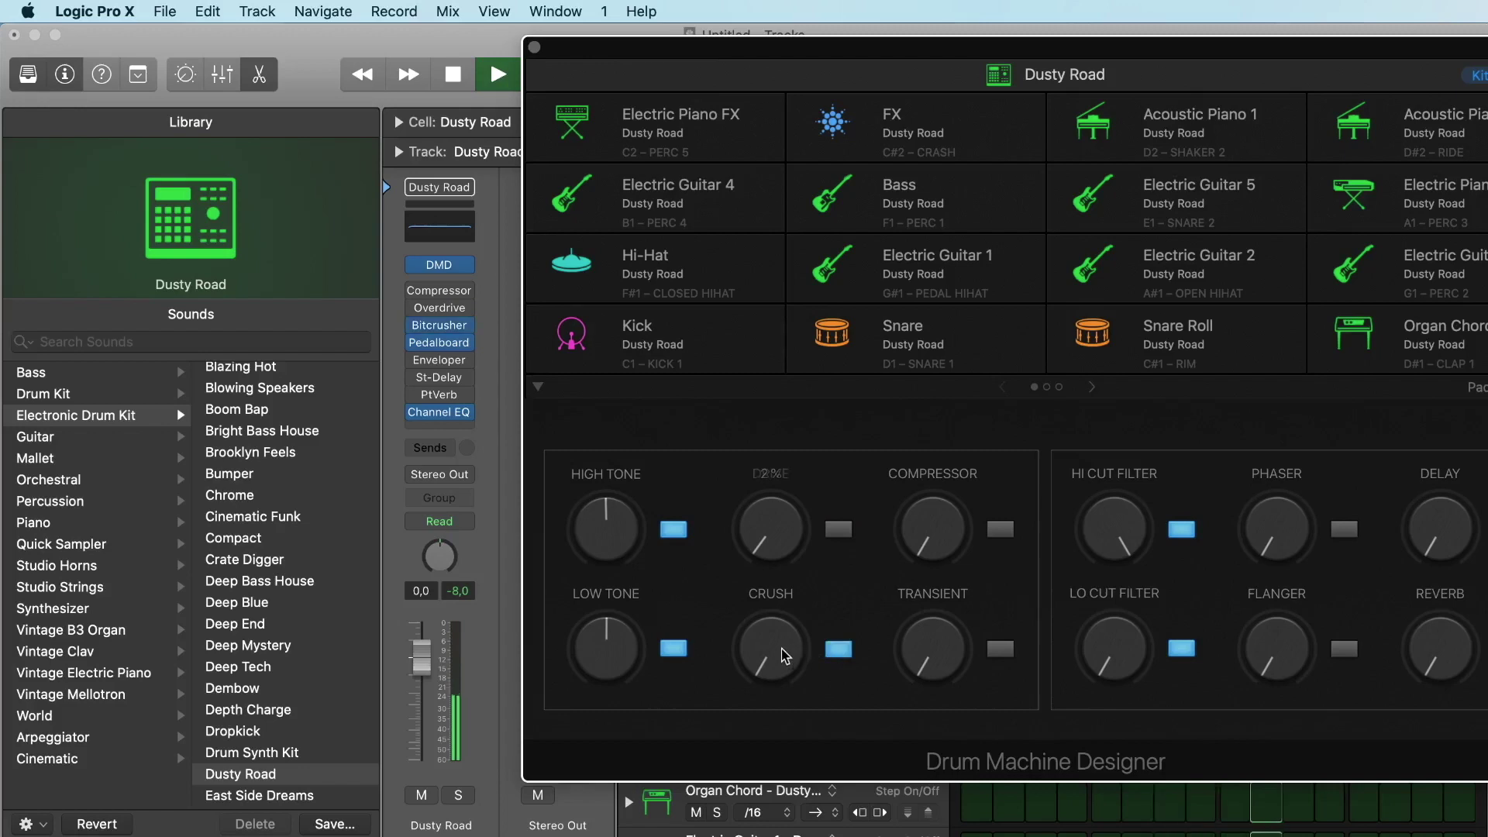
left_click_drag(771, 647, 821, 657)
left_click(838, 648)
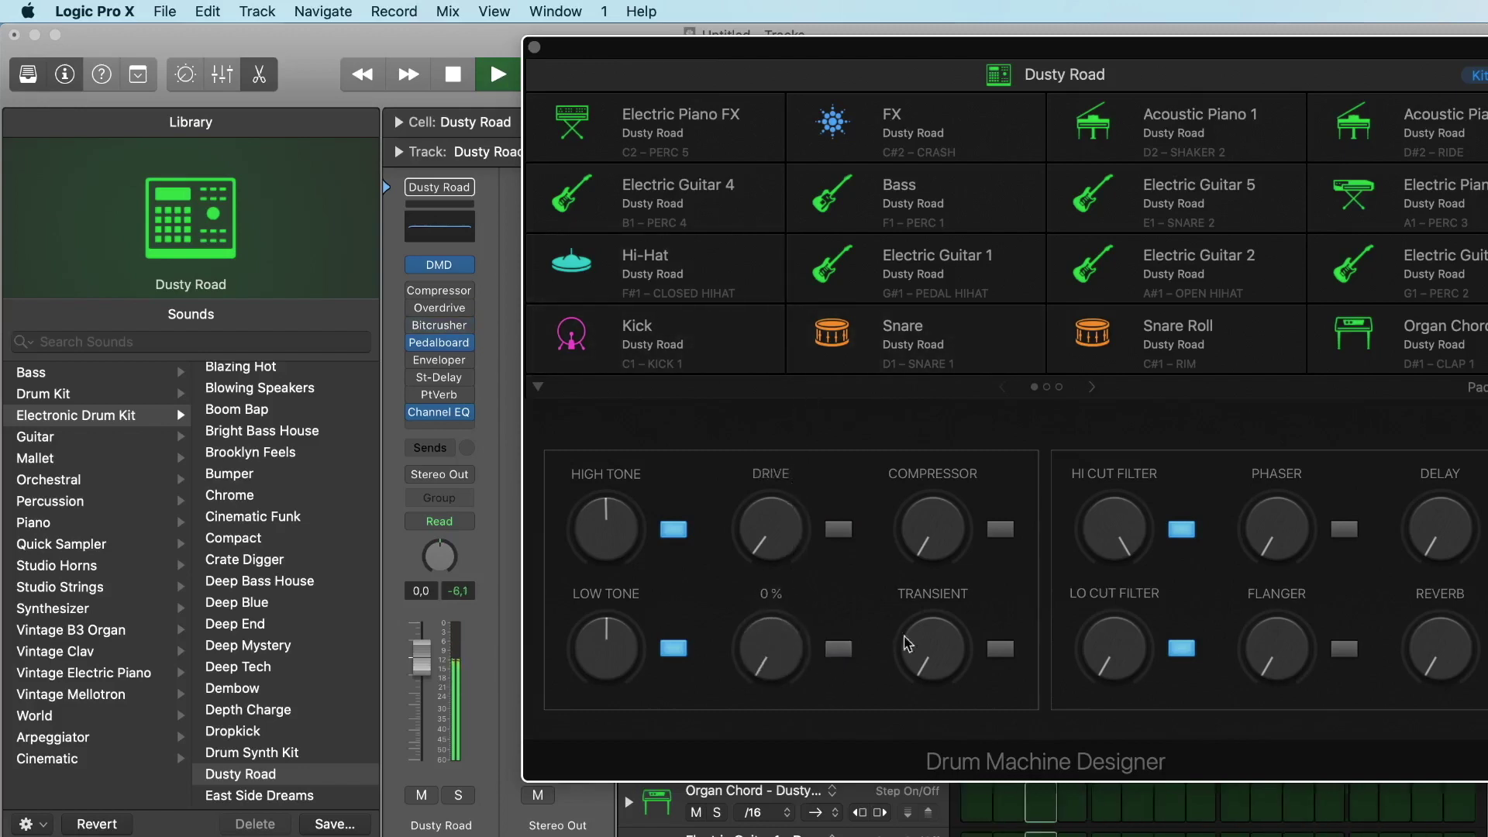
Switch on the kit's Transient effect, sweep its amount, try the Hi Cut and Lo Cut filters, and stop playback.
left_click(999, 648)
left_click_drag(945, 594, 947, 690)
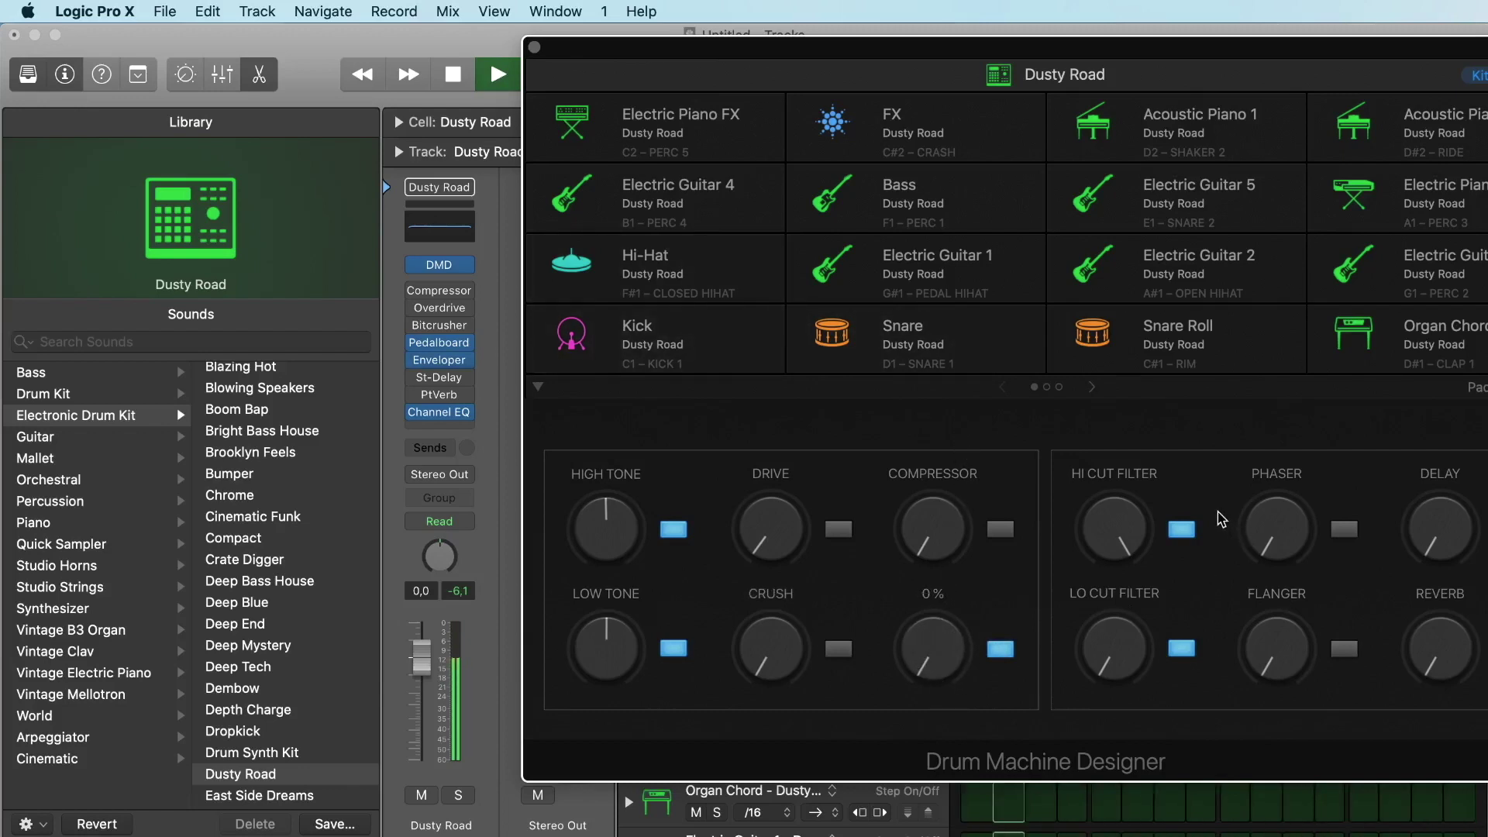
mouse_move(1129, 531)
left_mouse_down()
mouse_move(1114, 662)
mouse_move(1148, 529)
left_mouse_up()
mouse_move(1120, 635)
left_mouse_down()
mouse_move(1145, 471)
mouse_move(1114, 664)
left_mouse_up()
key("space")
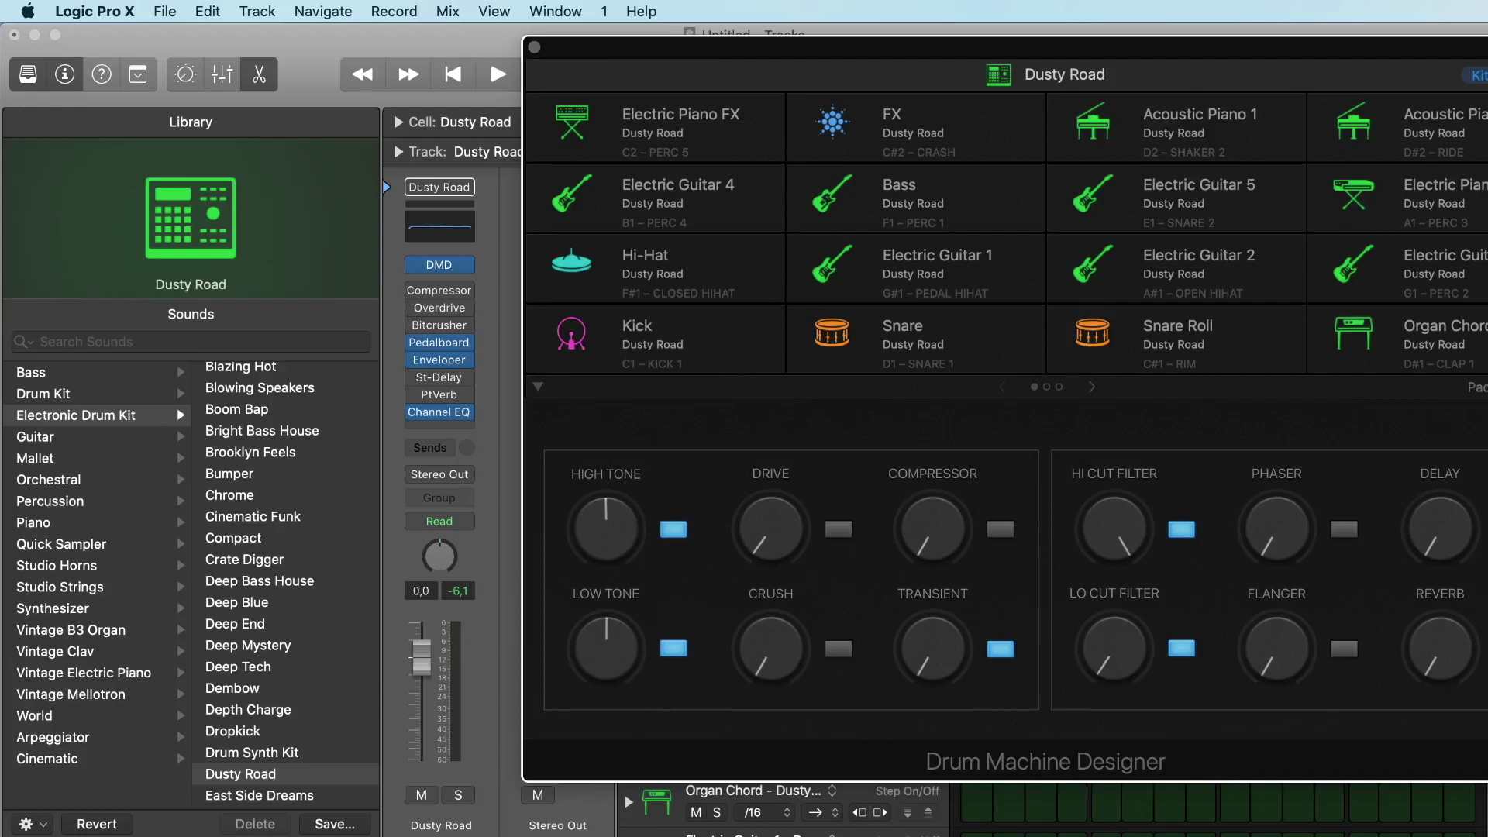
Toggle the kit's Delay on and off while watching the channel strip's effects, leaving it on.
left_click_drag(1410, 47, 1372, 43)
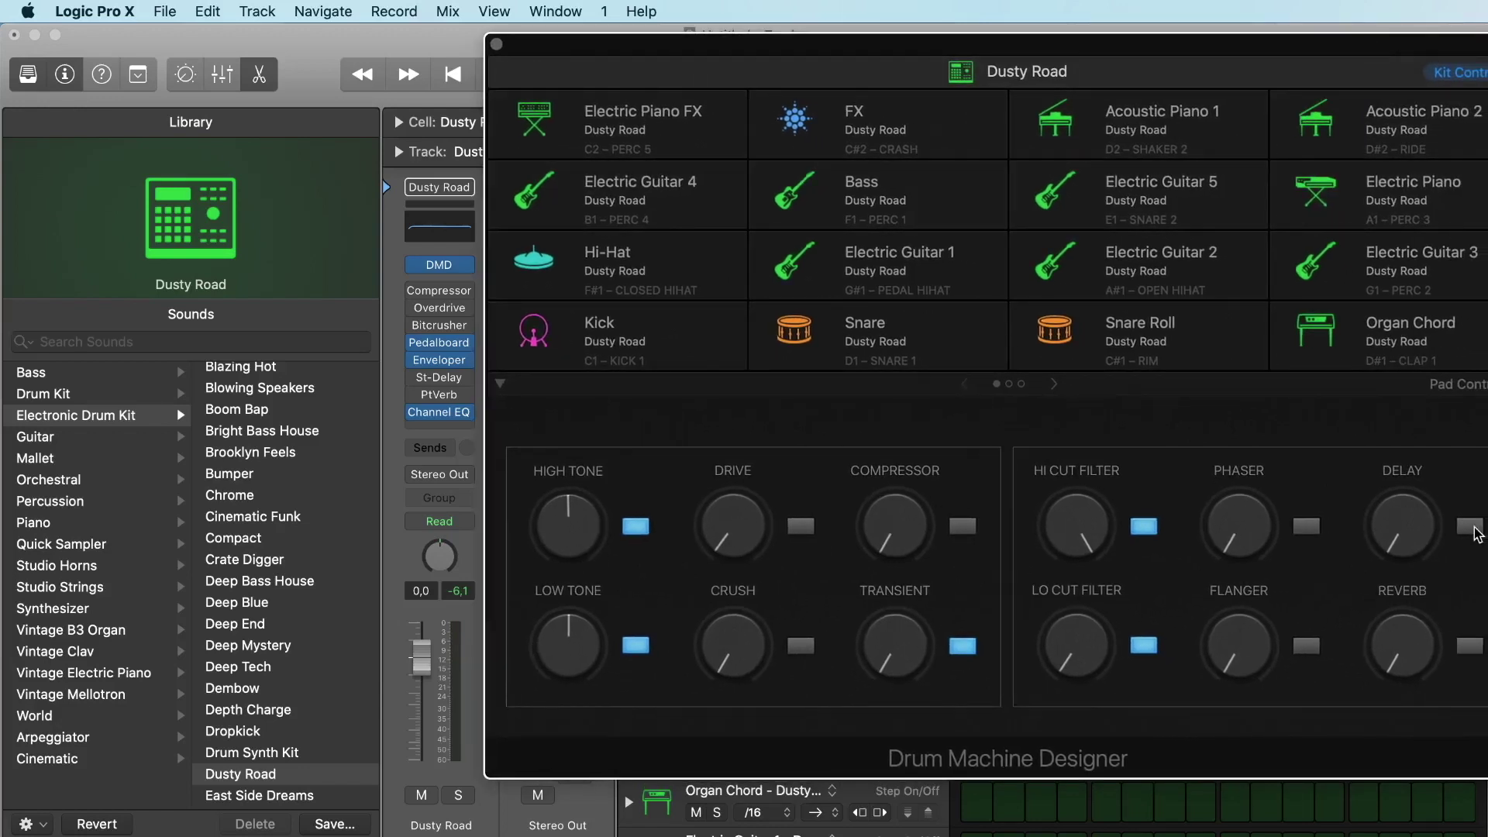
mouse_move(445, 382)
left_click(1469, 528)
left_click(1469, 529)
left_click(1469, 528)
left_click(1469, 528)
left_click(1469, 528)
left_click(1469, 528)
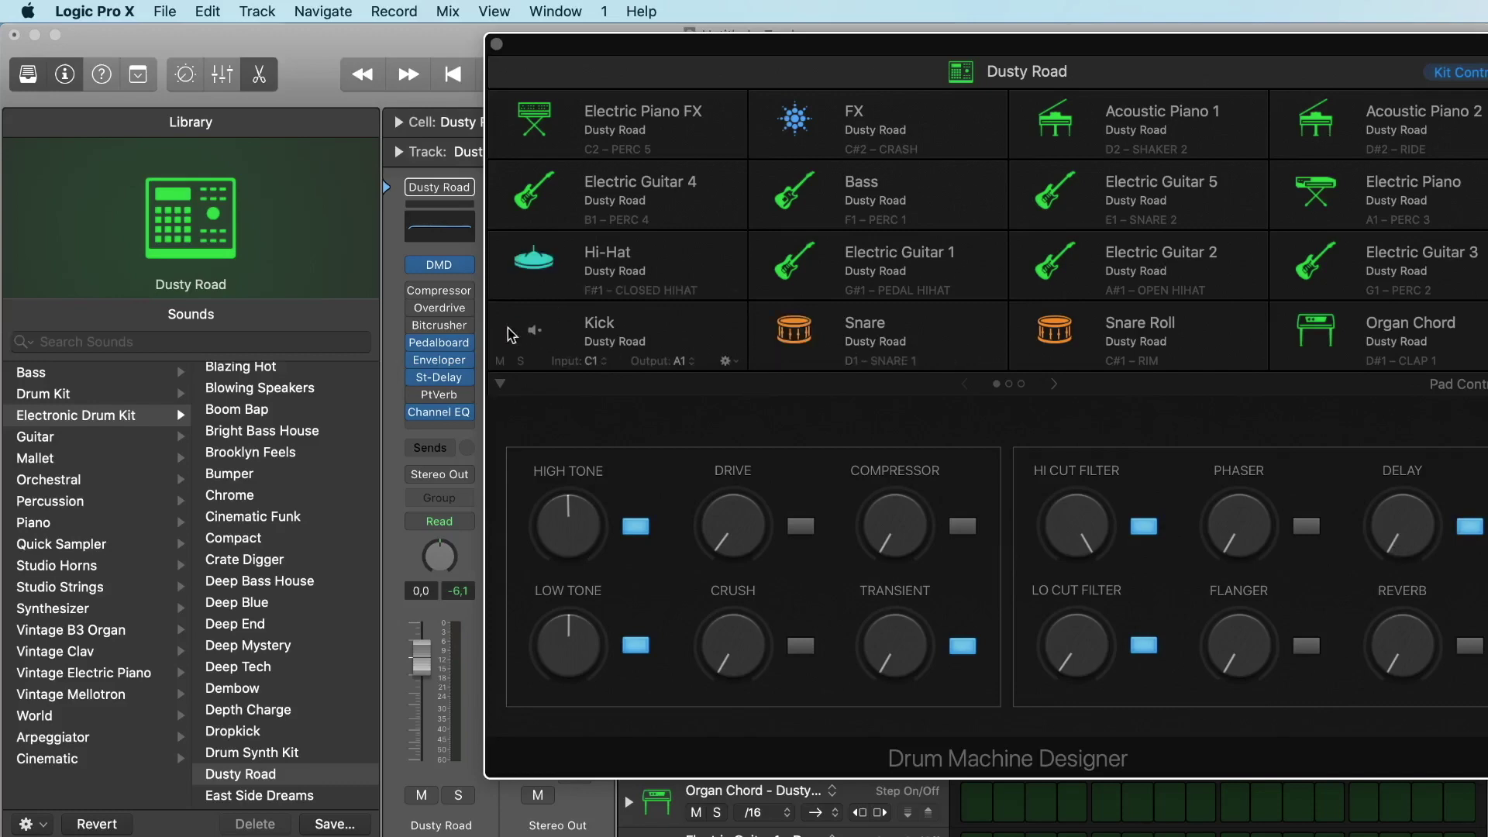
Open the kit's St-Delay plug-in, turn the kit's Delay knob to compare the two, and close the plug-in.
left_click(439, 378)
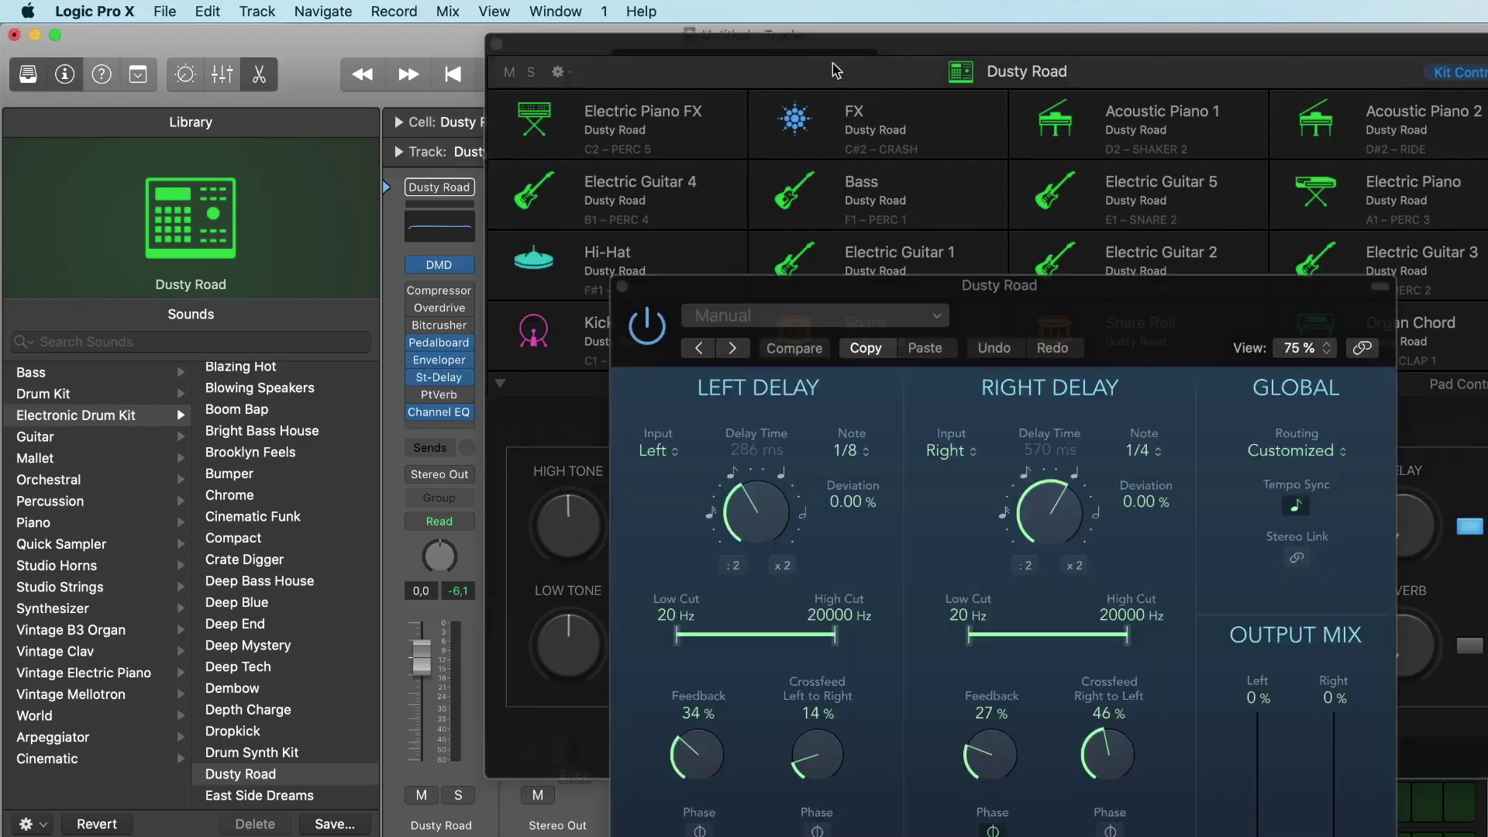
left_click_drag(942, 56, 476, 43)
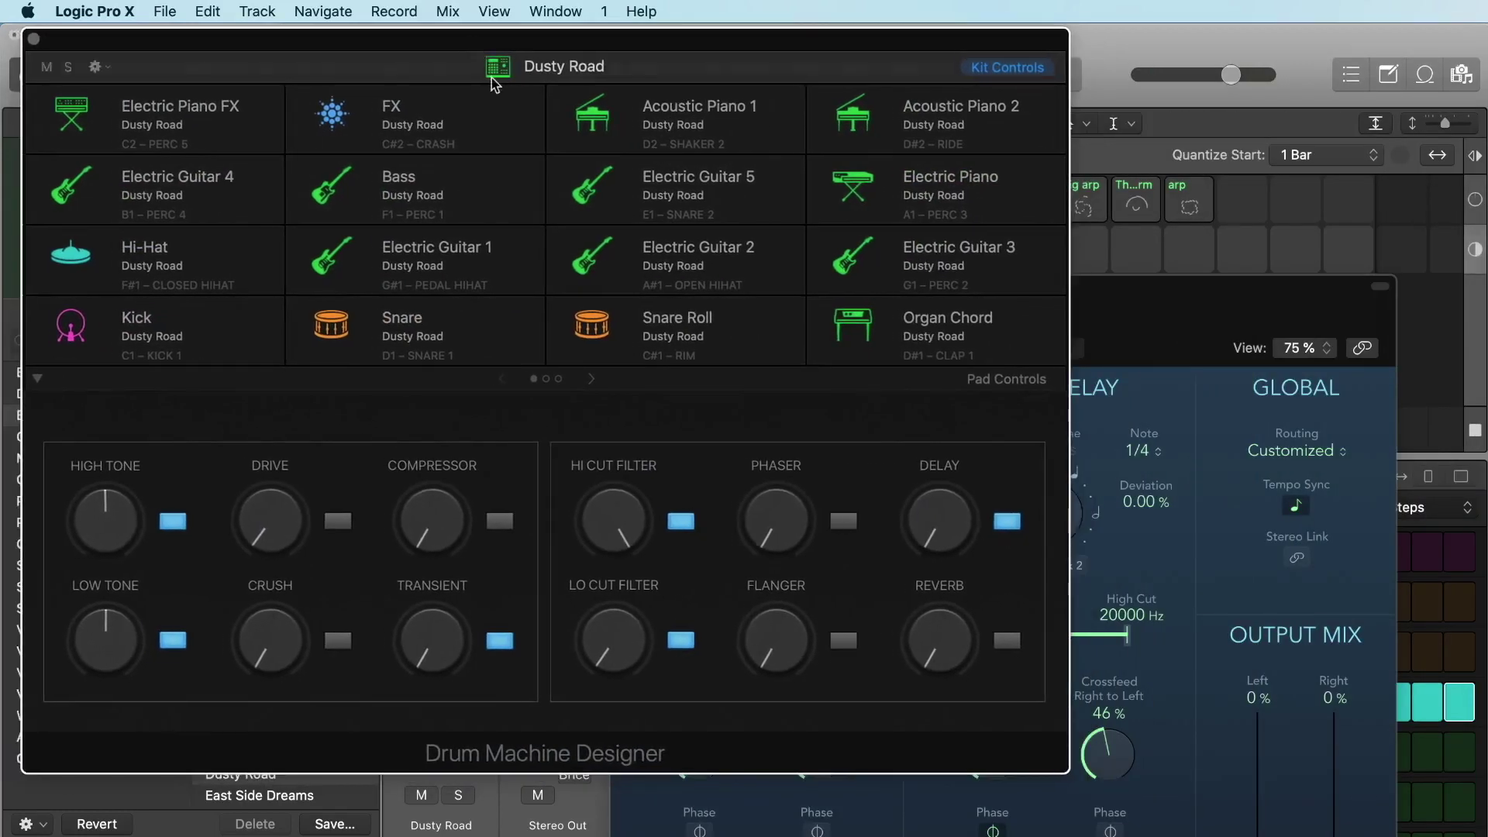
left_click_drag(964, 536, 913, 558)
left_click_drag(357, 52, 1102, 146)
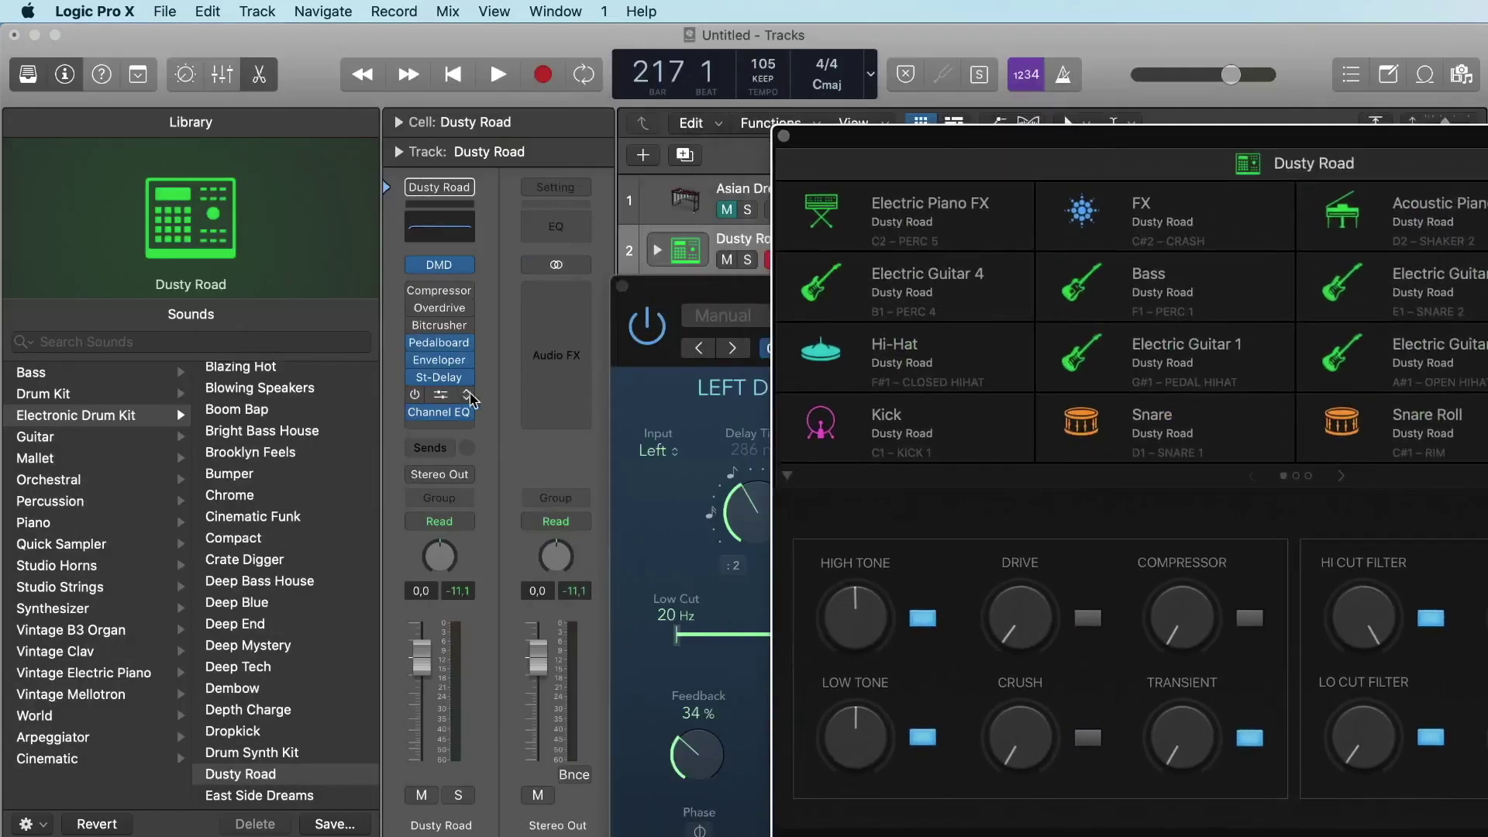
left_click(634, 293)
left_click(622, 286)
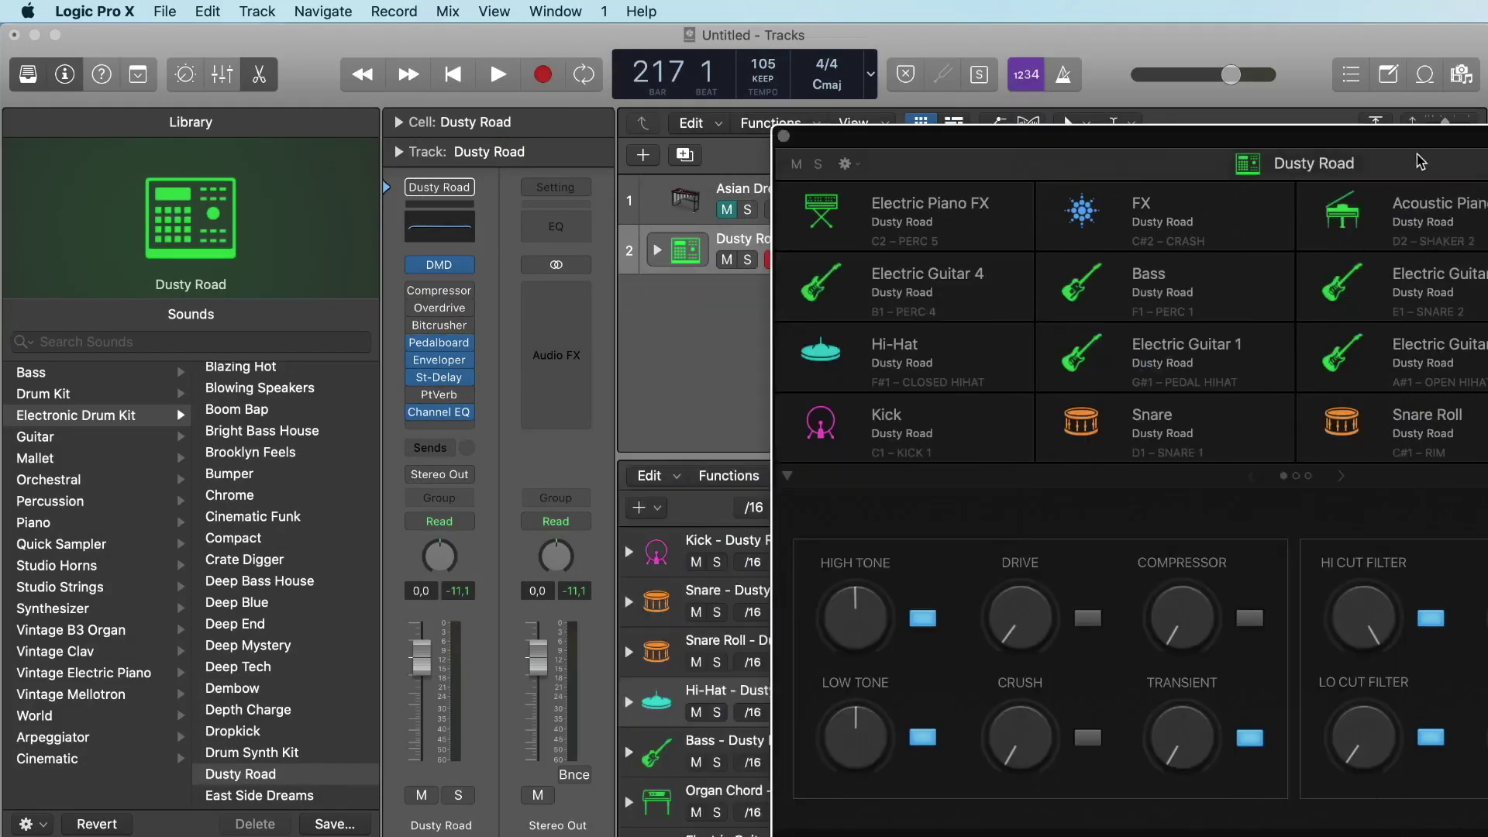
left_click_drag(1412, 147, 1143, 69)
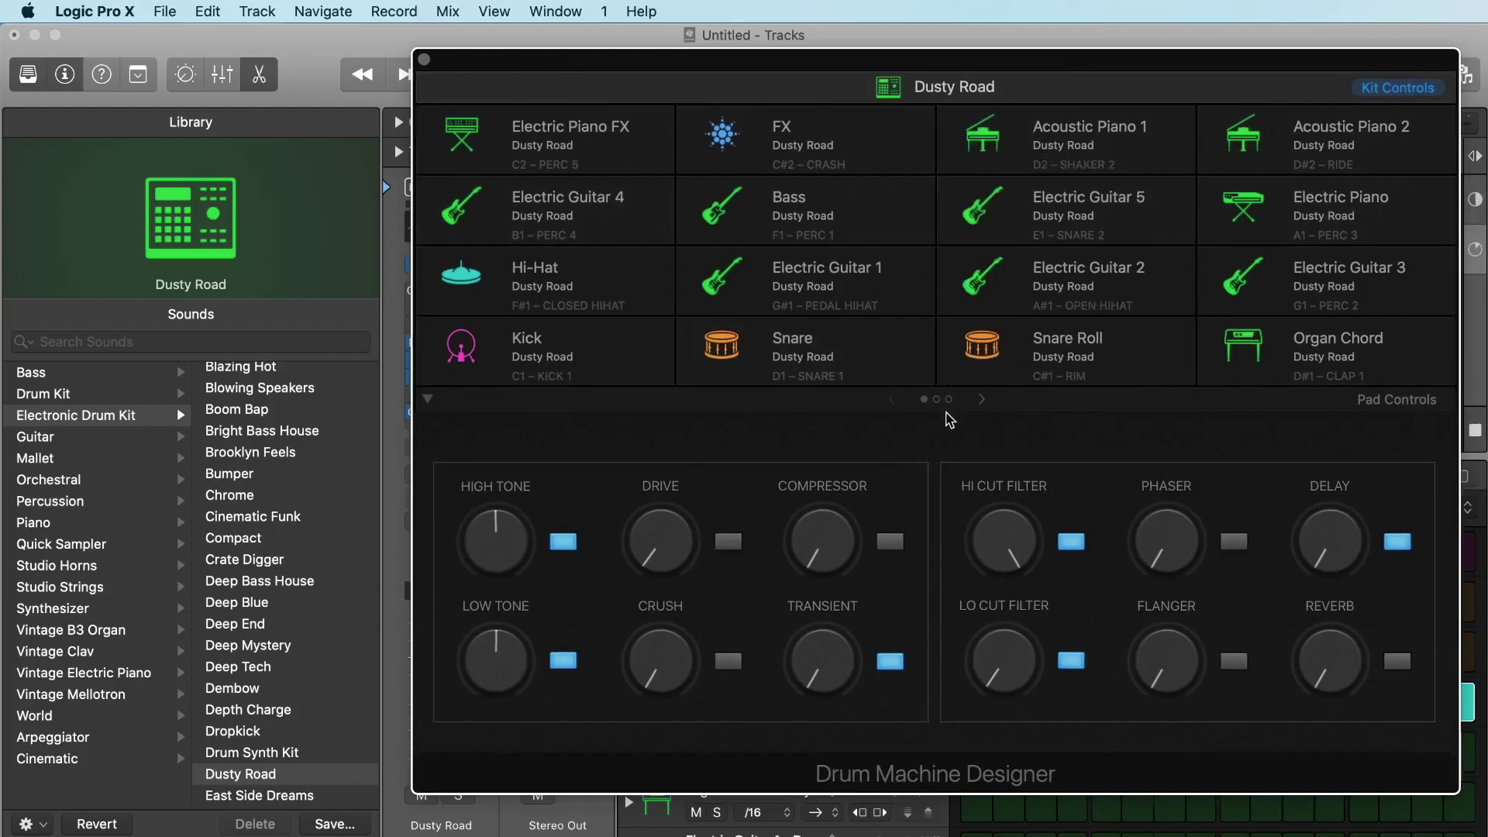
Show the pad controls in Drum Machine Designer and select the Snare pad.
left_click(1418, 405)
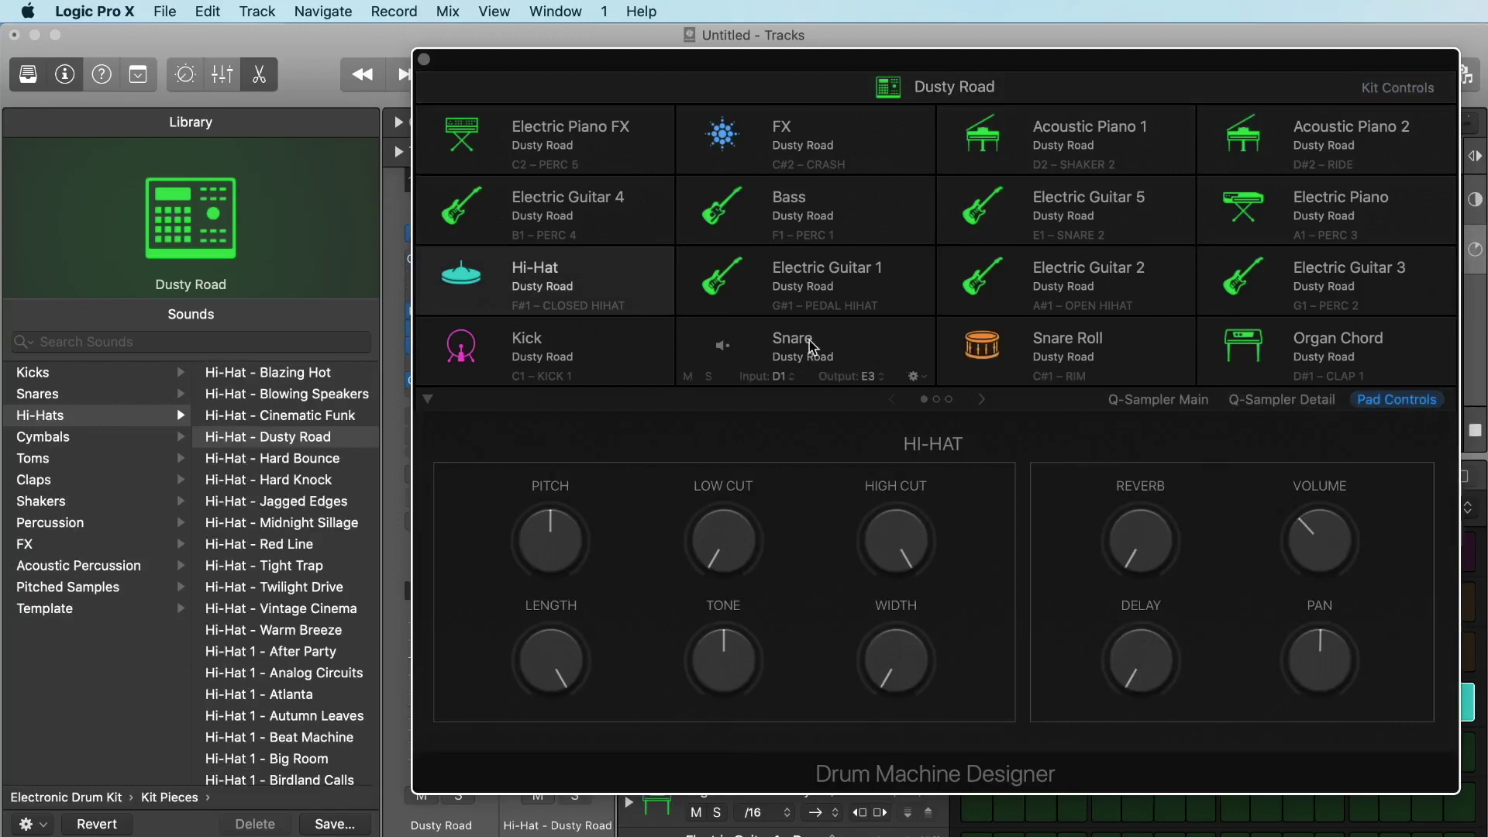
left_click(881, 348)
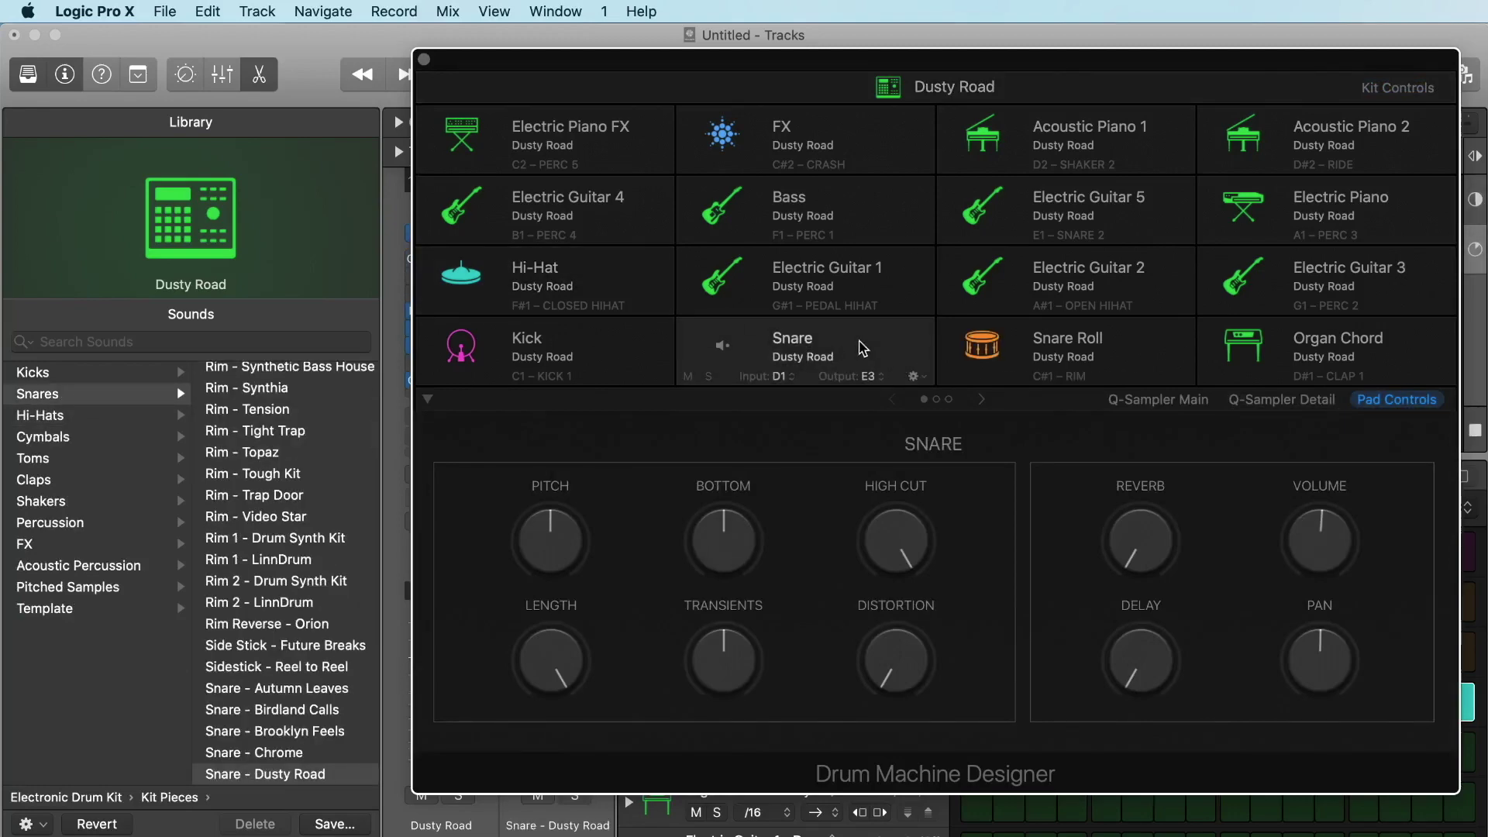
Uncover the step sequencer, start playback, and solo the Snare row after briefly soloing the Snare Roll.
left_click_drag(654, 65, 1338, 114)
key("space")
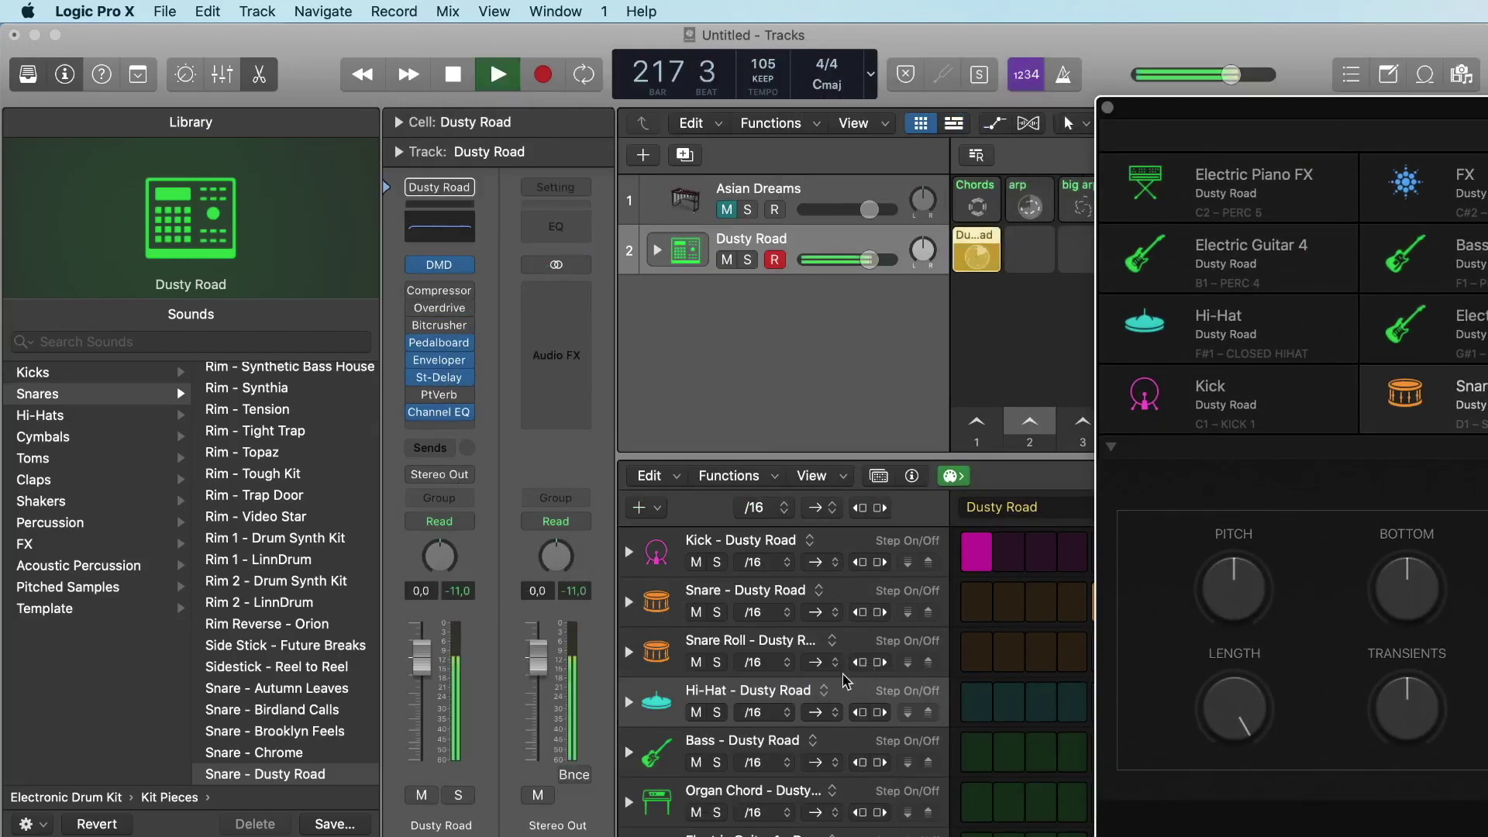
left_click(717, 662)
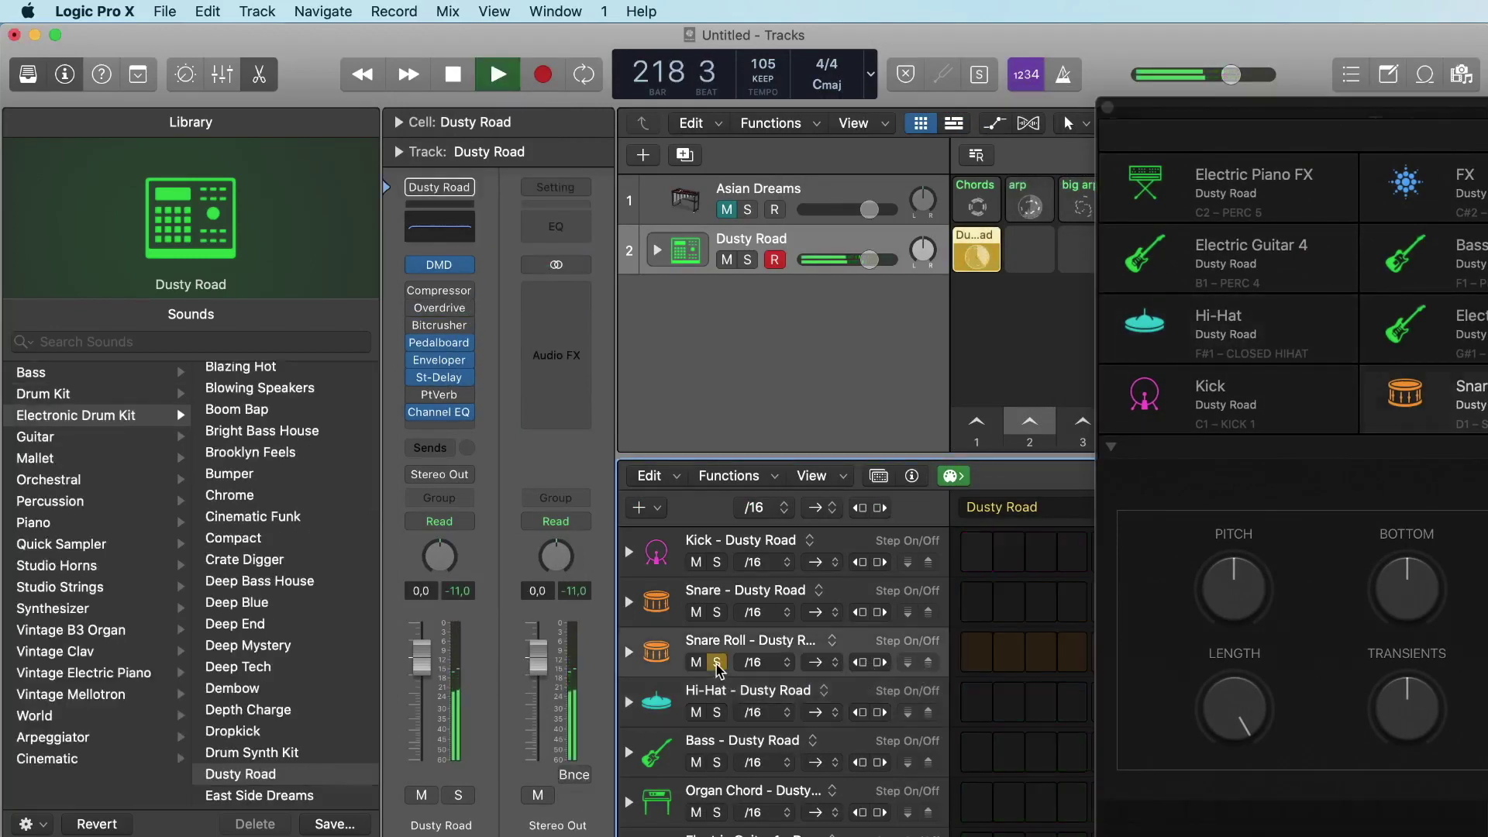
left_click(717, 663)
left_click(717, 612)
scroll(837, 631, "down", 1)
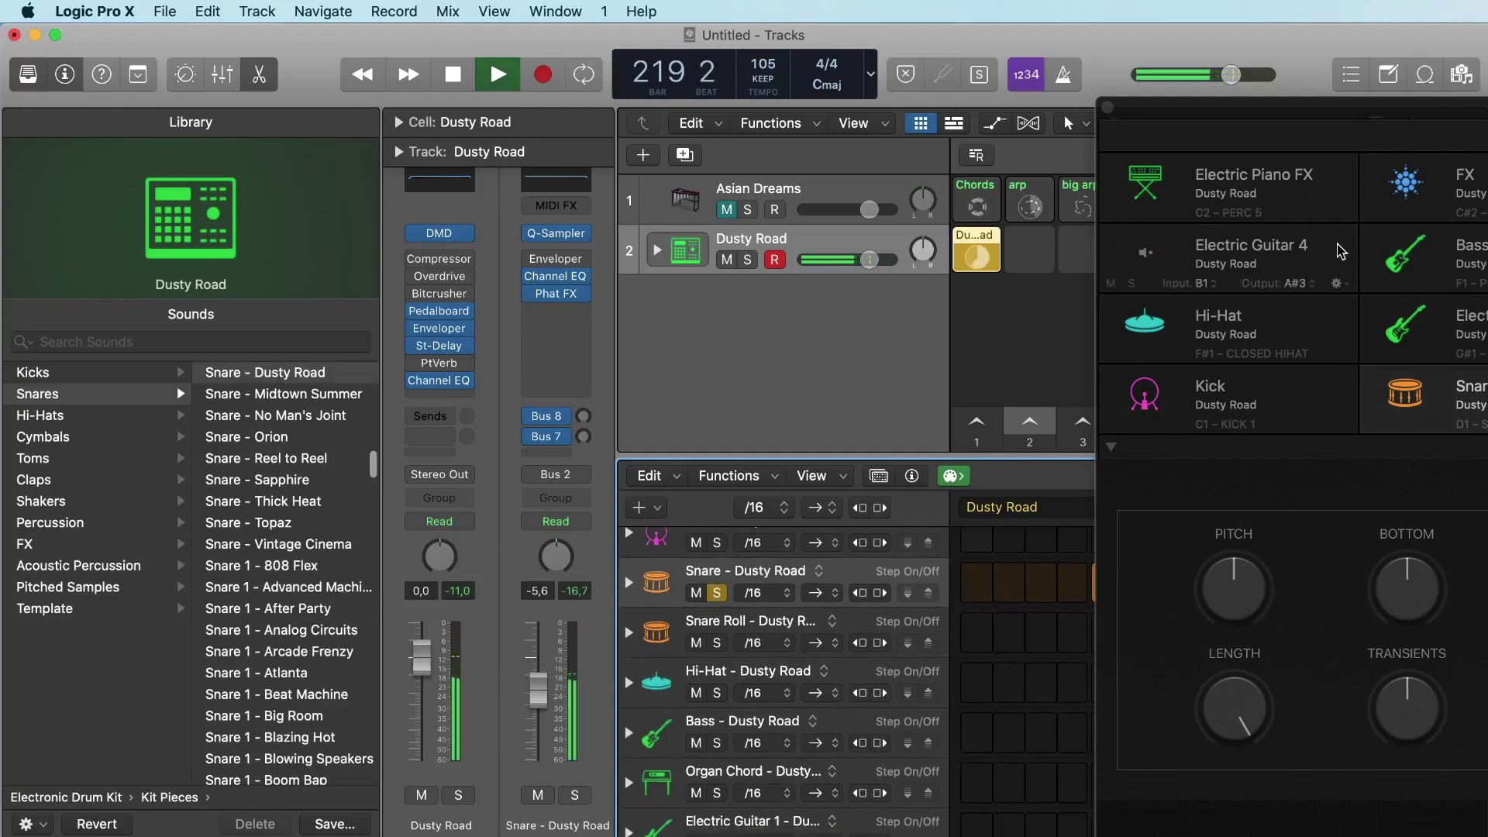
Bring Drum Machine Designer back into view, sweep the snare's Pitch, raise Bottom slightly, and sweep High Cut back to 20000 Hz.
left_click_drag(1359, 108, 772, 58)
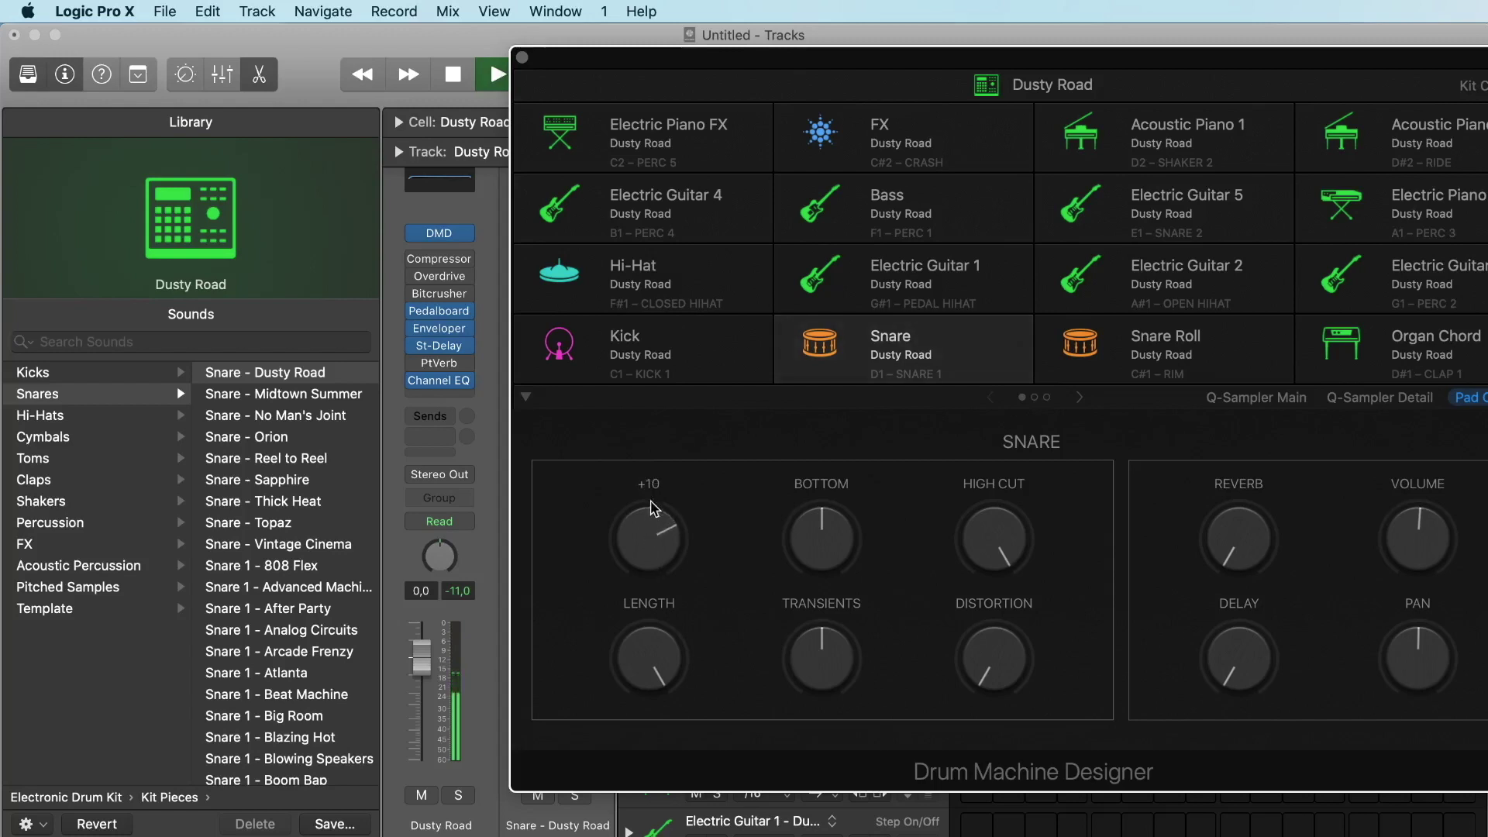
left_click_drag(657, 496, 665, 434)
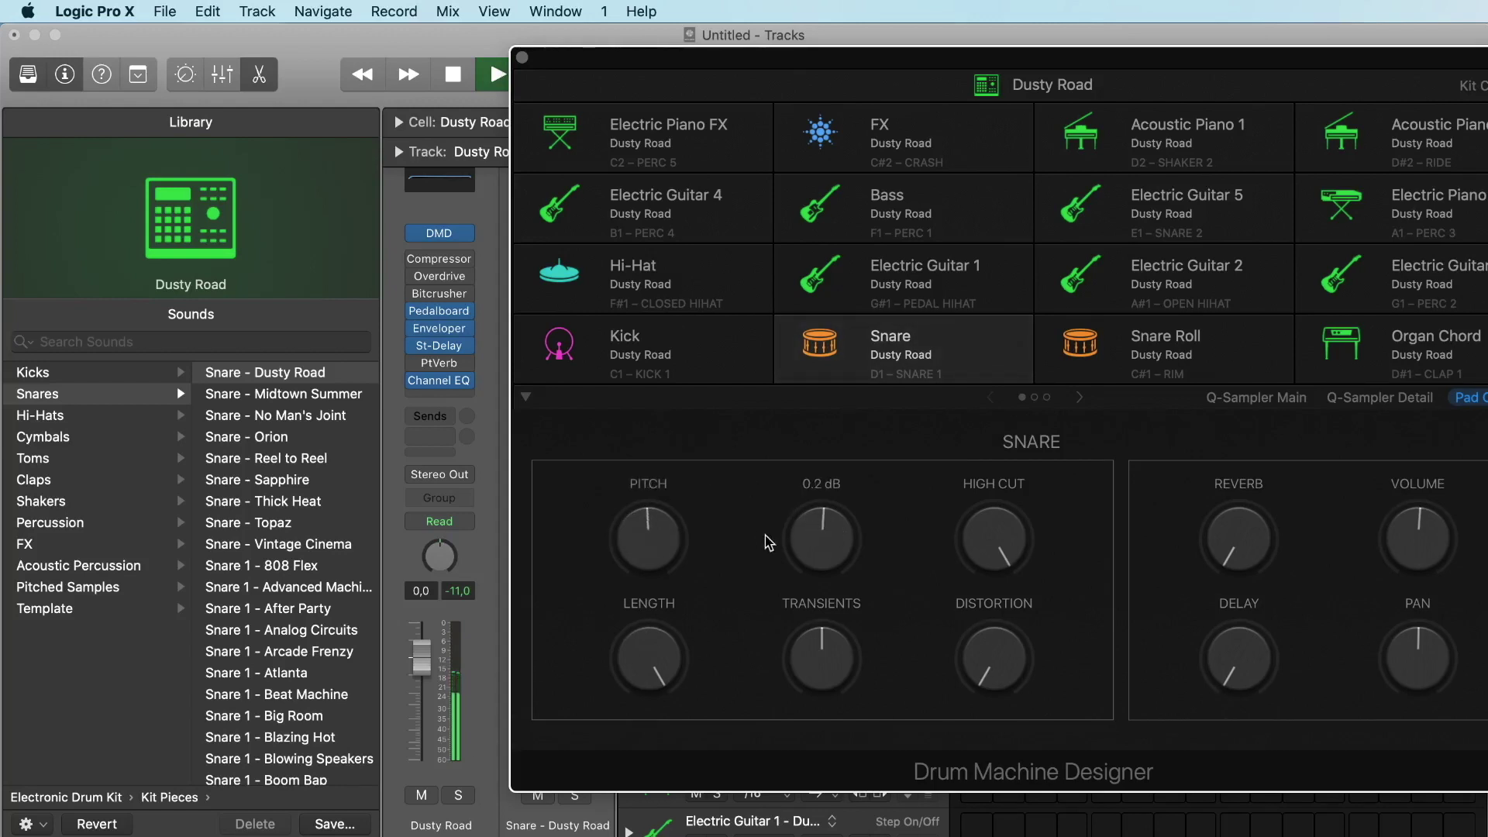
left_click_drag(809, 541, 820, 462)
mouse_move(799, 544)
left_mouse_down()
mouse_move(782, 640)
mouse_move(800, 524)
left_mouse_up()
left_click_drag(978, 544, 954, 659)
left_click_drag(976, 578, 988, 529)
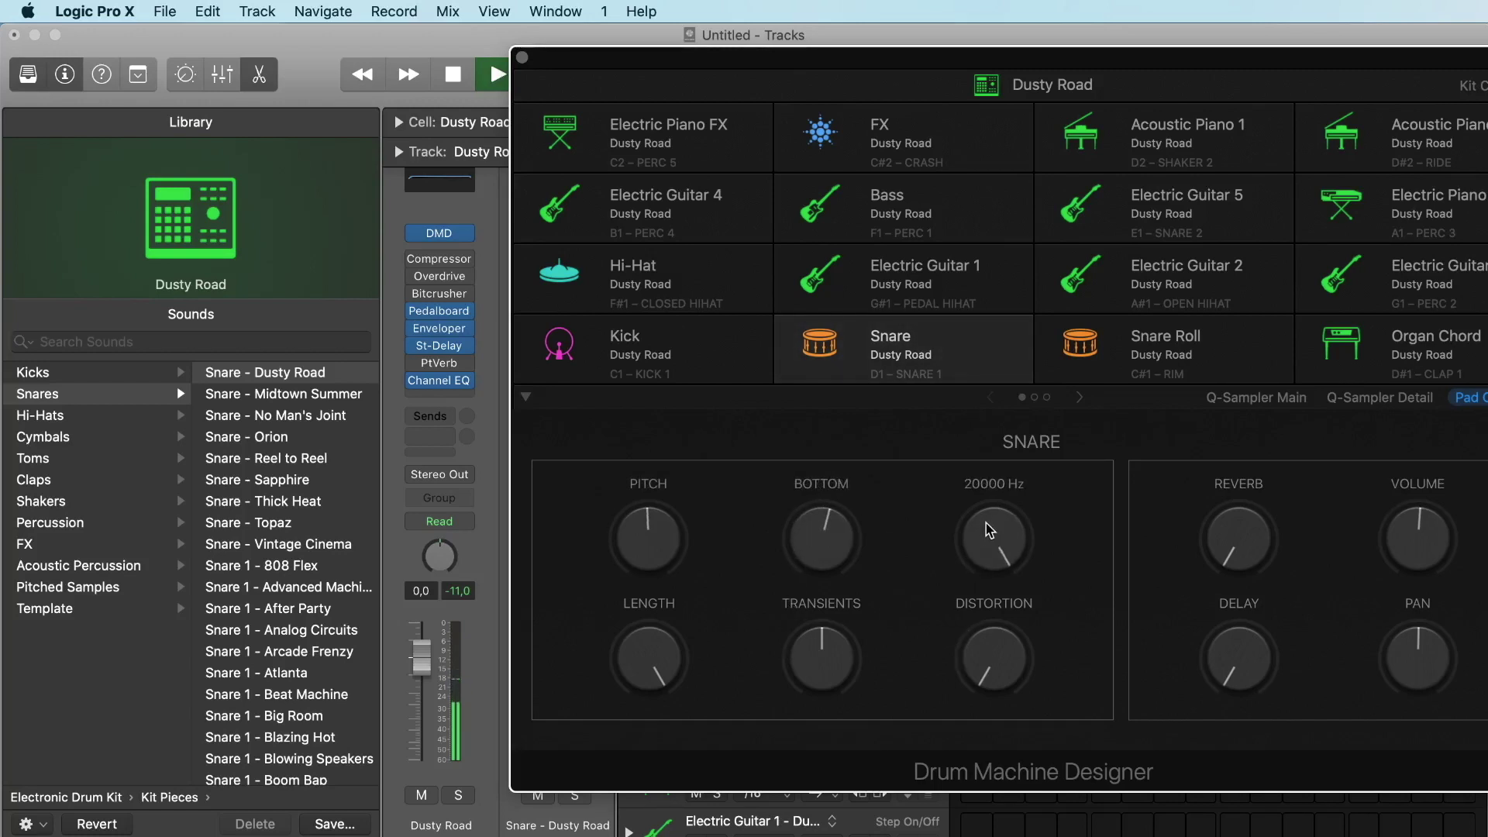
Try the snare's Distortion, set Transients to 54 %, and sweep Length down and back to 2522 ms.
left_click_drag(989, 664, 960, 655)
left_click_drag(832, 661, 845, 565)
mouse_move(840, 661)
left_mouse_down()
mouse_move(839, 779)
mouse_move(842, 632)
left_mouse_up()
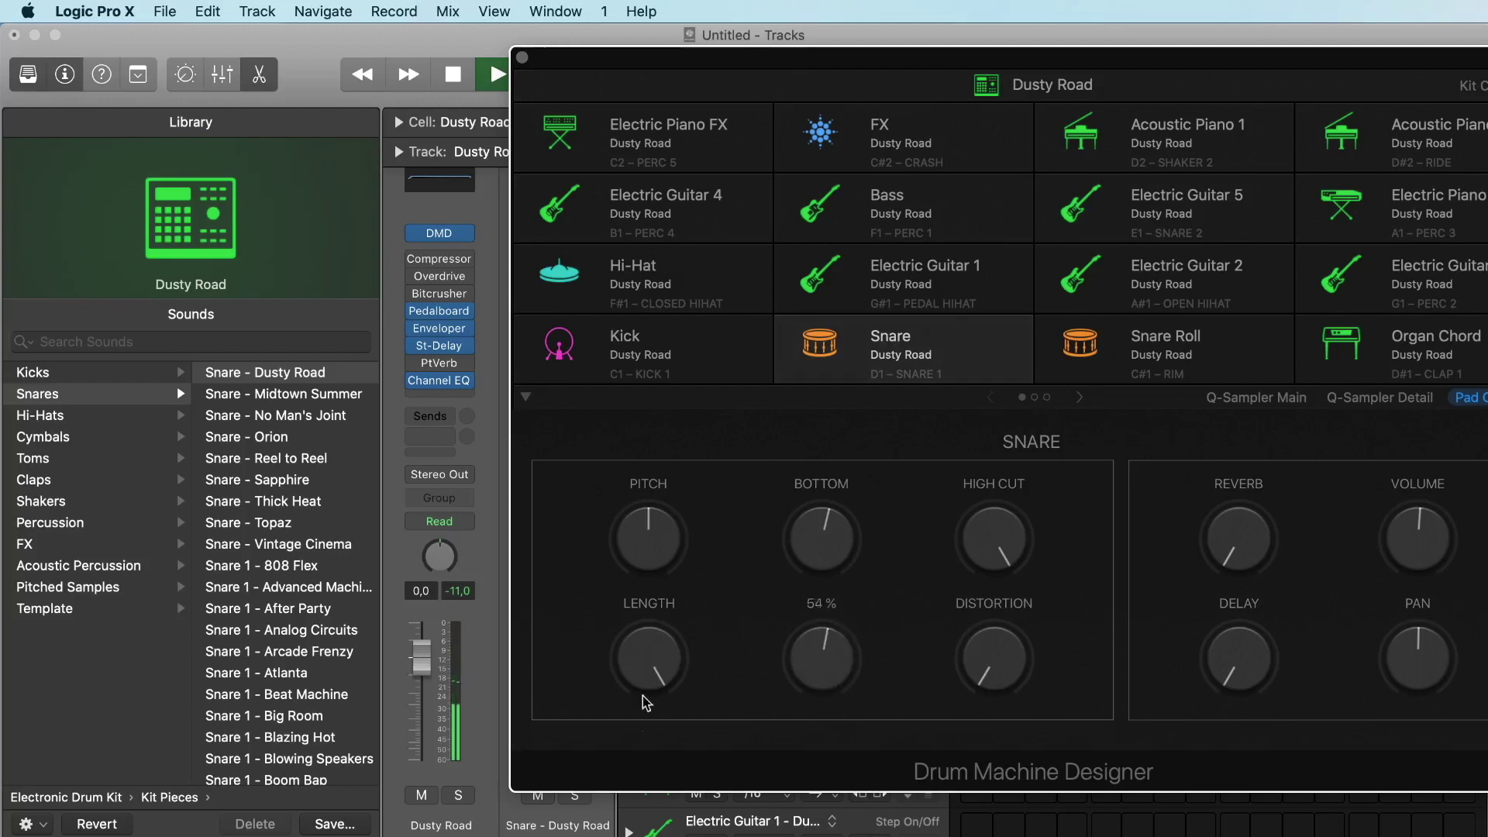
left_click_drag(643, 701, 651, 819)
left_click_drag(671, 685, 675, 657)
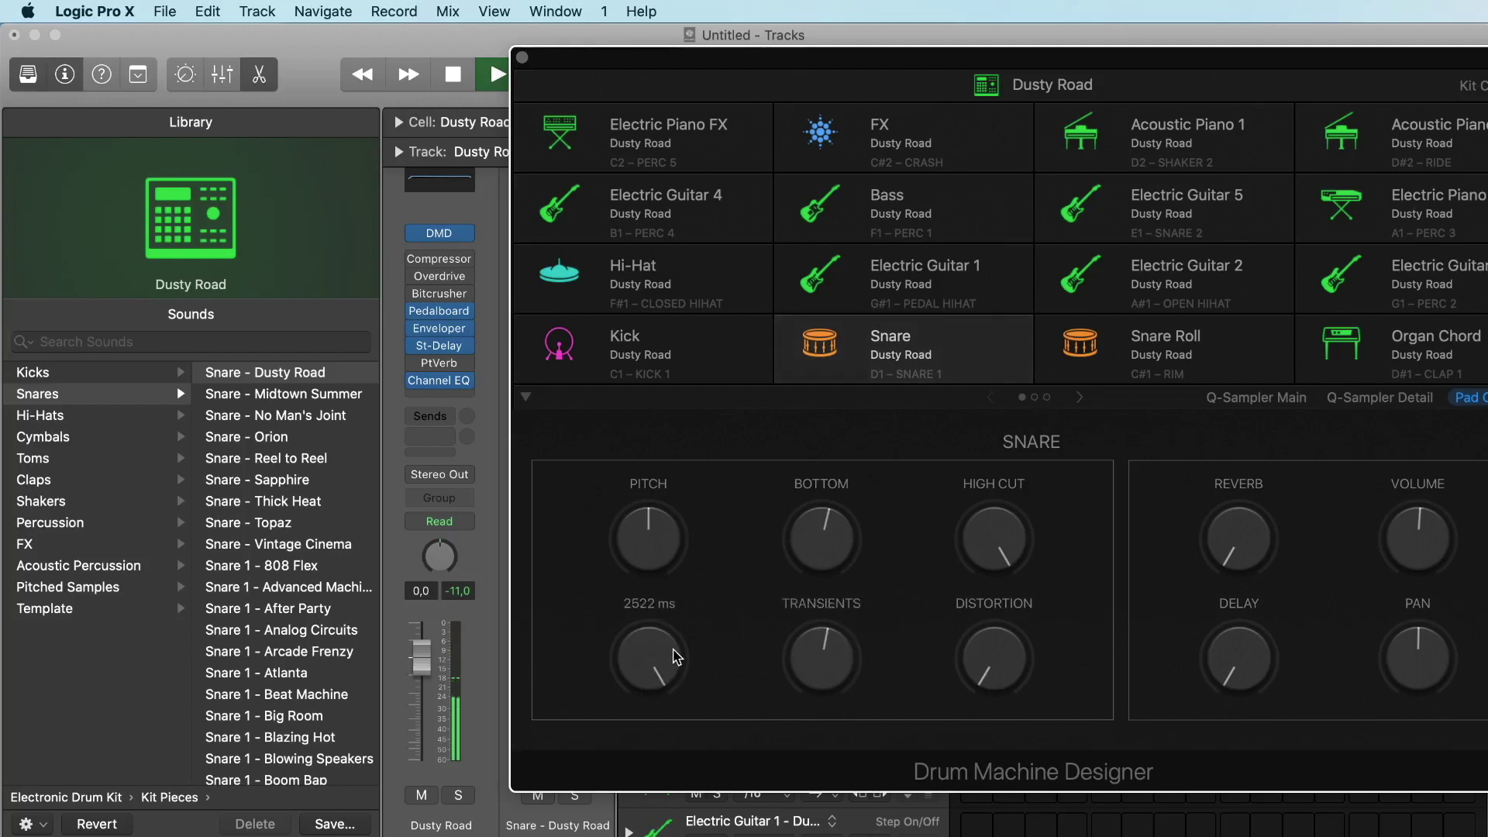
Raise the snare's Reverb to about -3.3 dB, uncover its channel strip, and lower Reverb while comparing it with the Bus 8 send.
left_click_drag(1237, 570, 1214, 392)
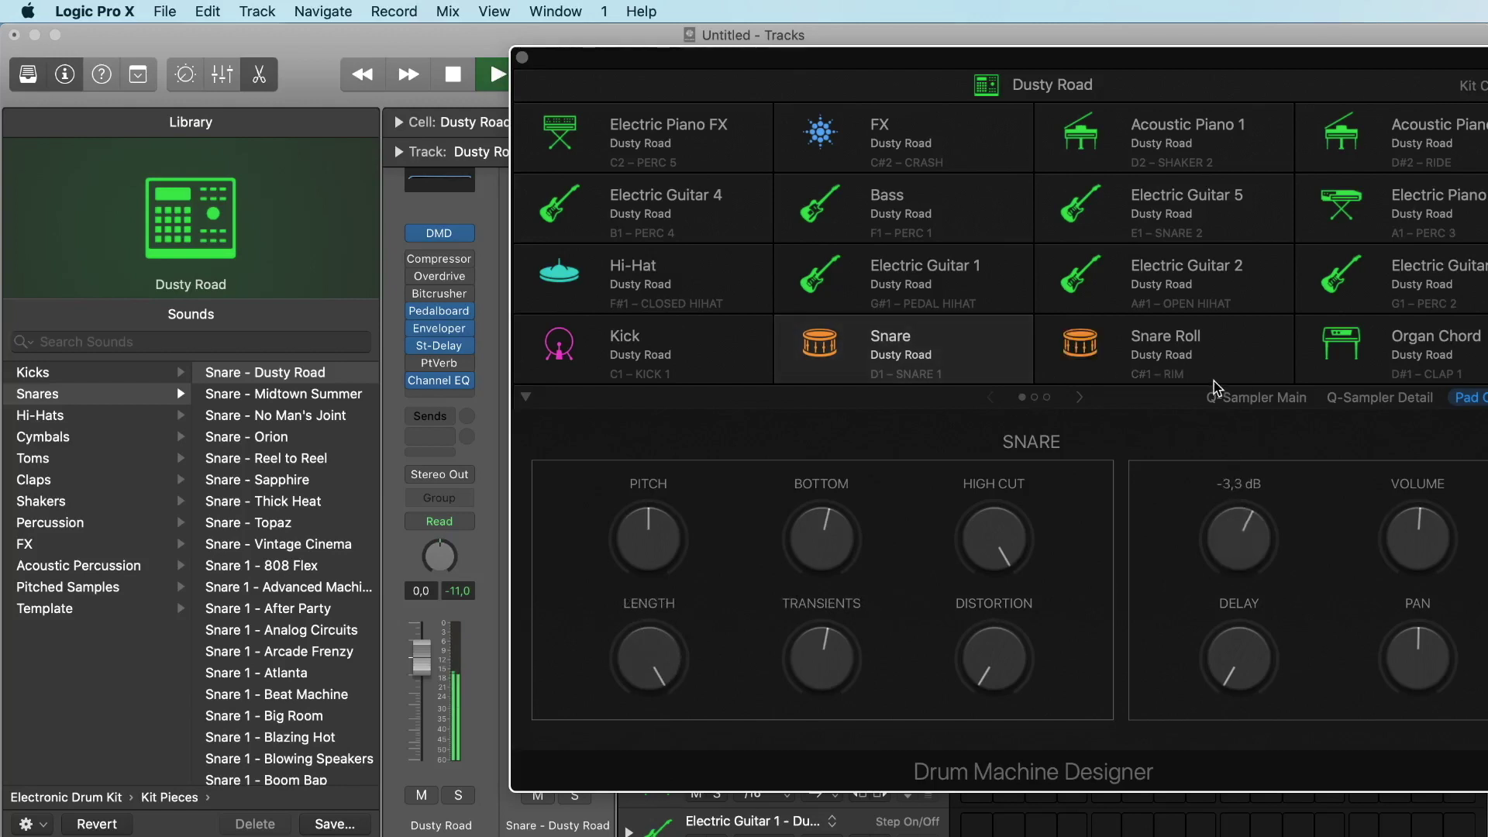
left_click_drag(980, 67, 1079, 65)
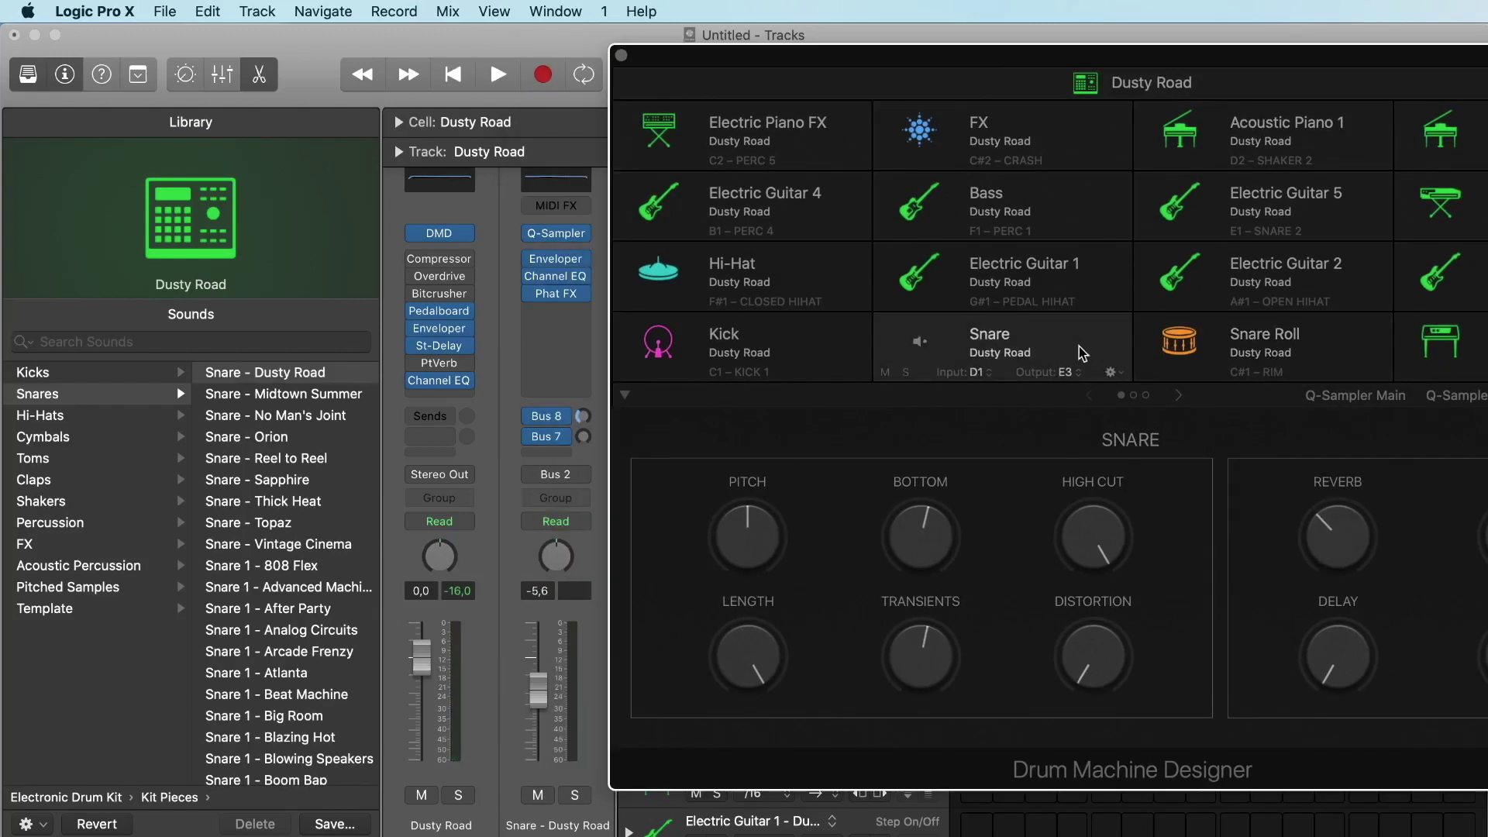
left_click_drag(1334, 535, 1278, 552)
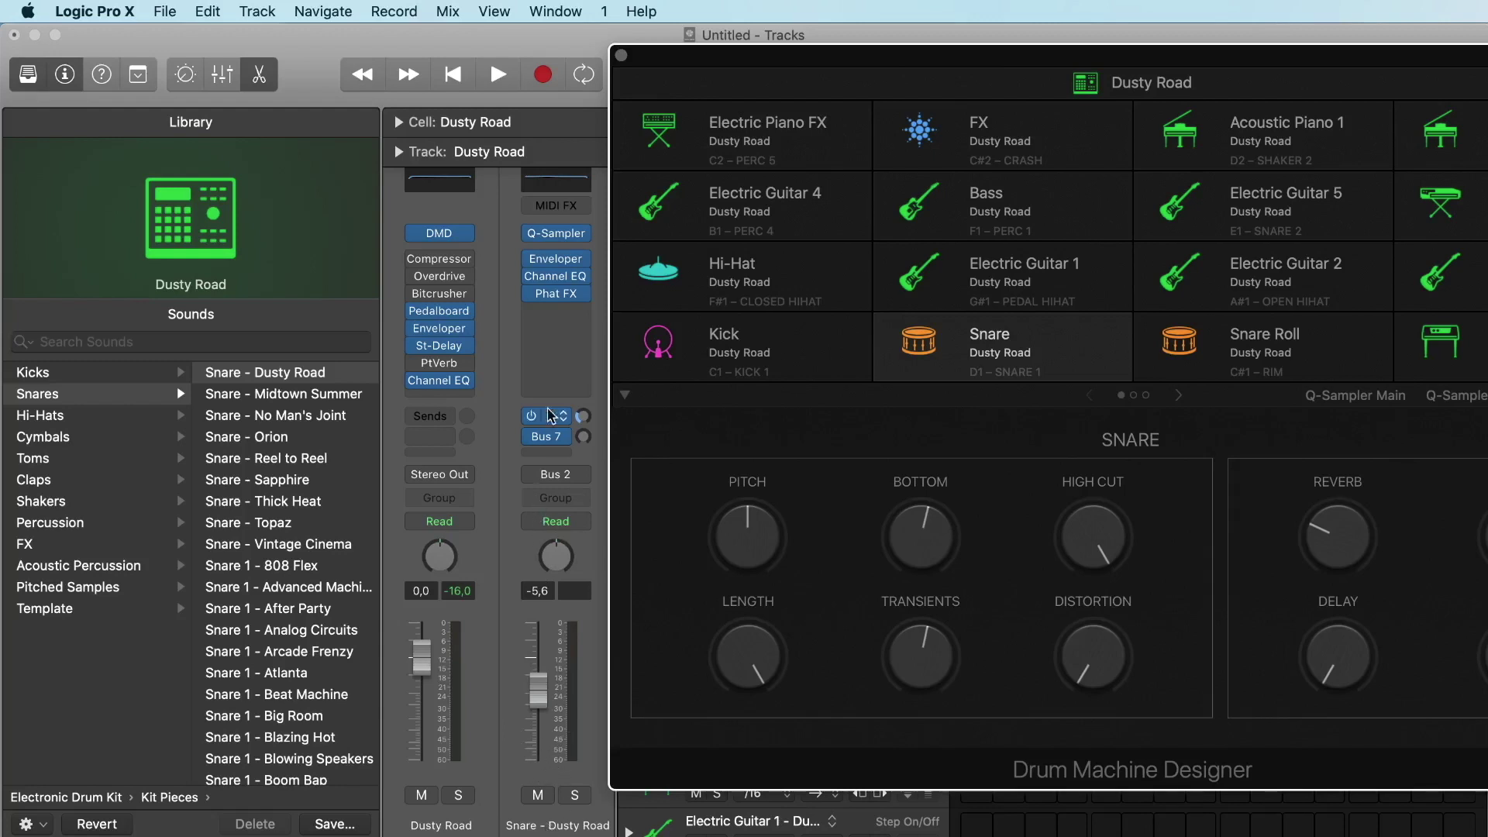
Insert a Pitch Shifter into the free effect slot of the snare's channel strip.
left_click(555, 310)
mouse_move(553, 498)
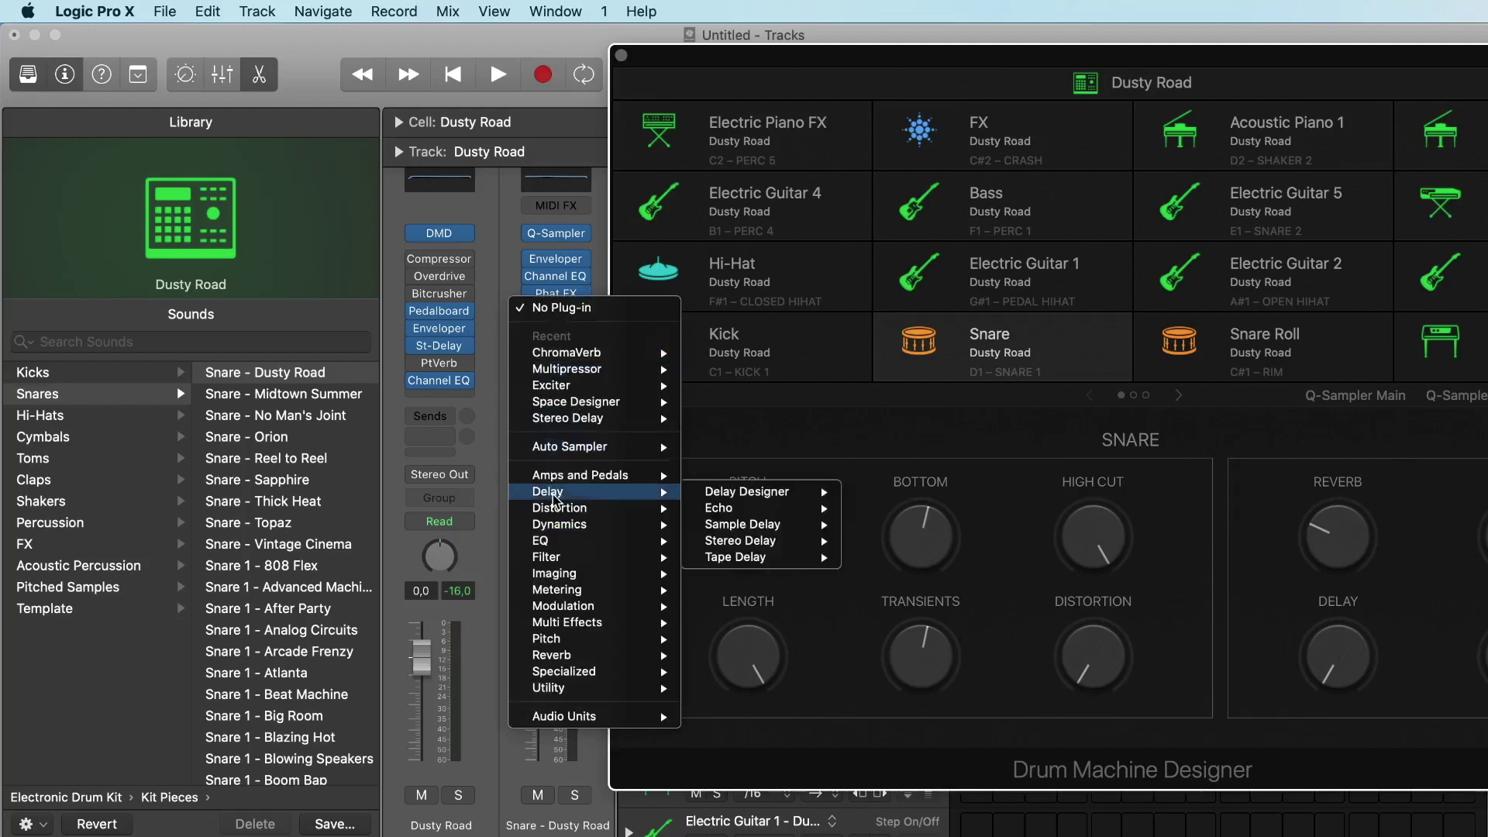
mouse_move(561, 626)
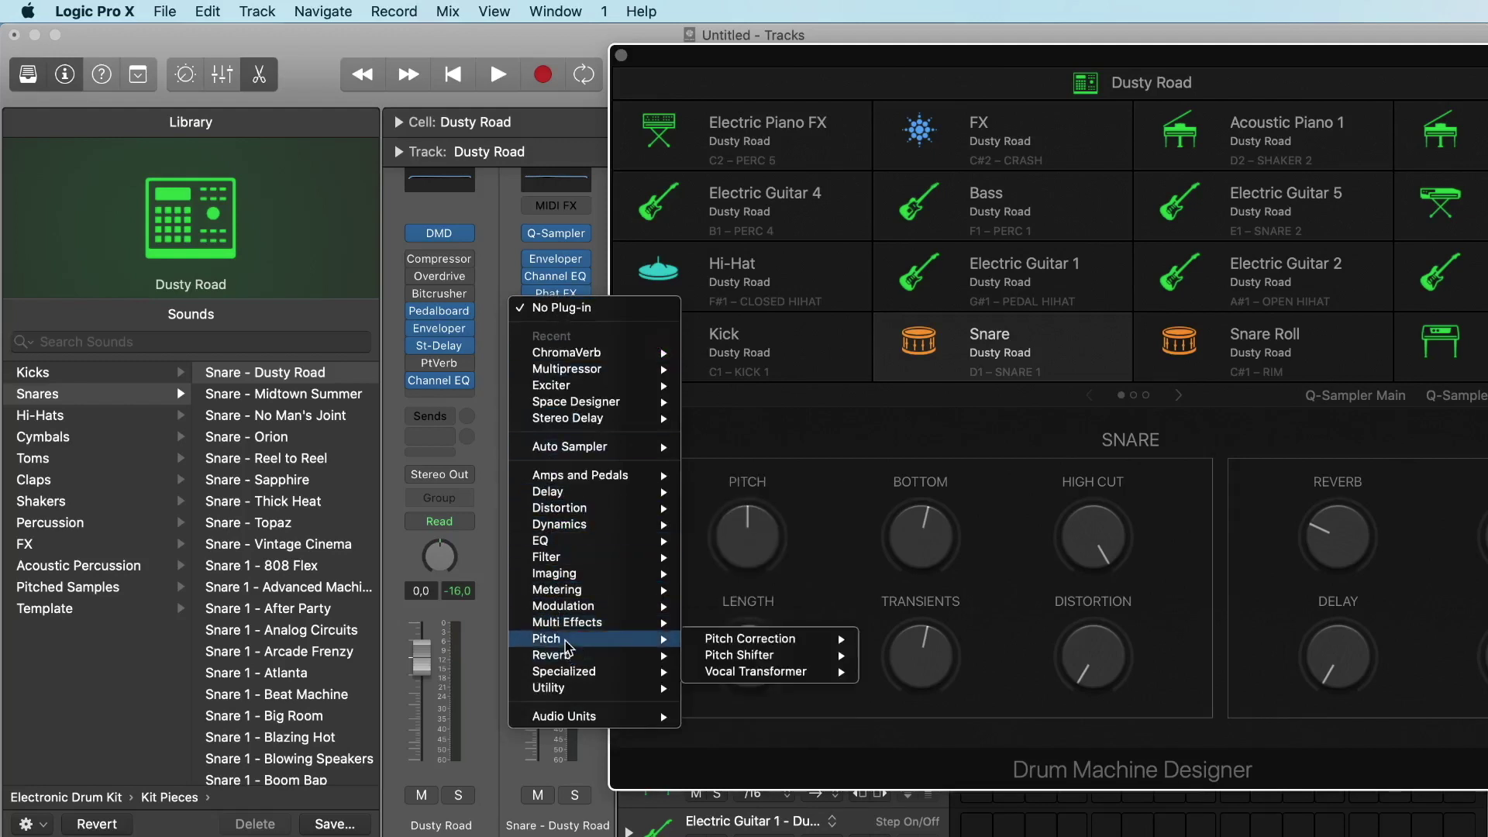
mouse_move(741, 644)
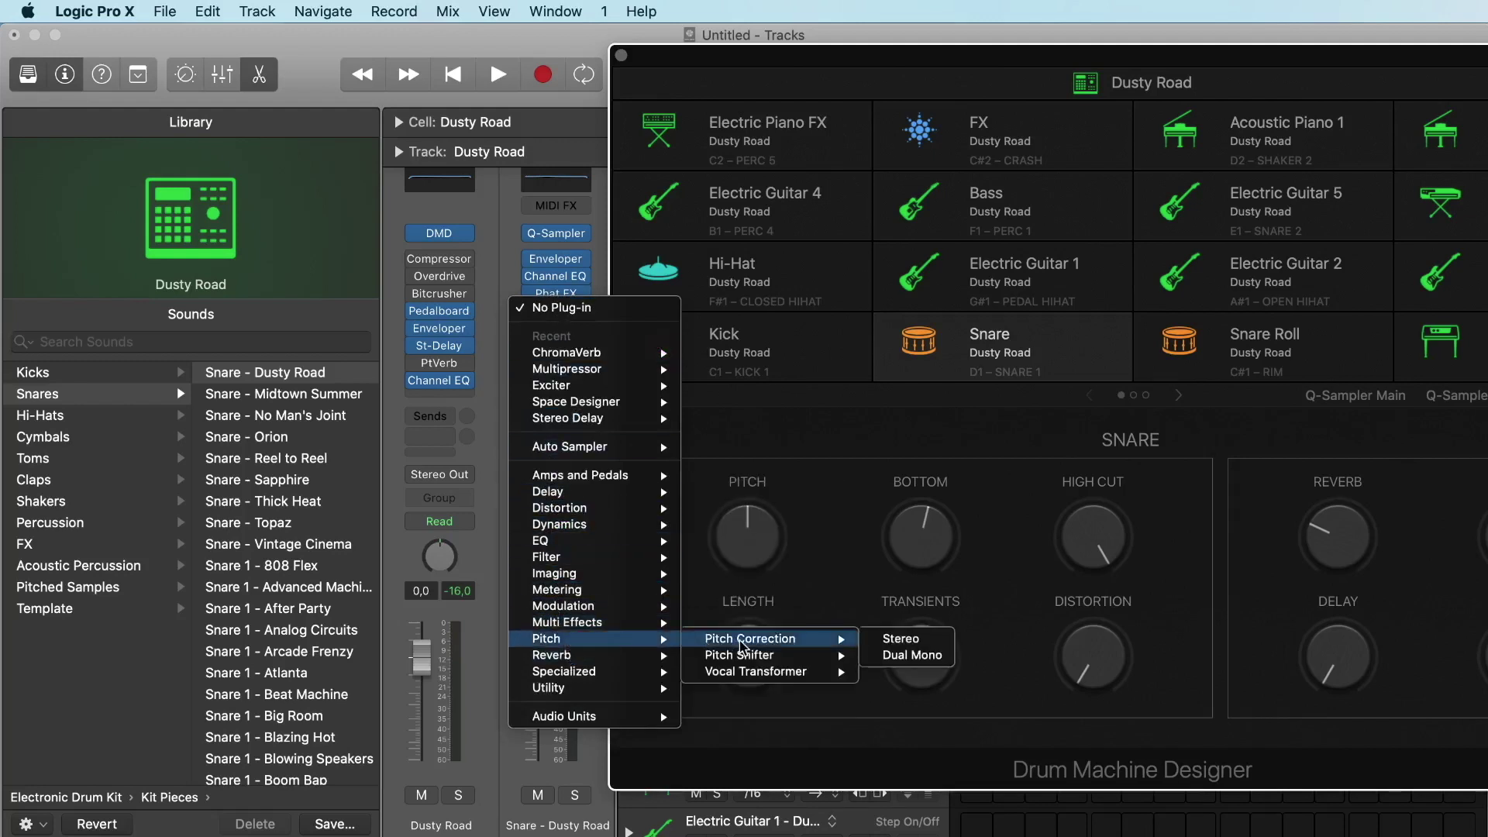
left_click(776, 659)
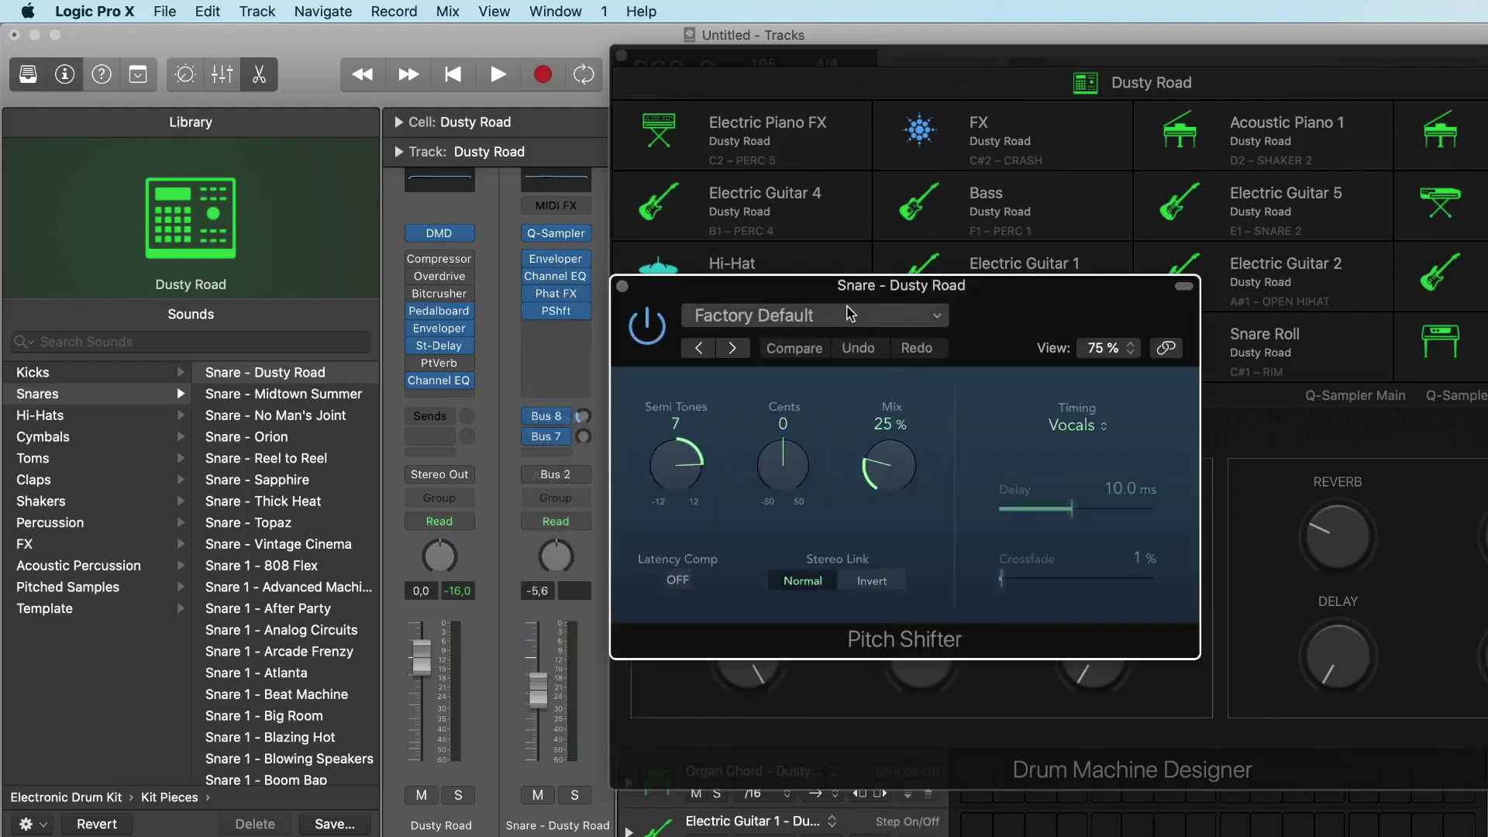
Adjust the Pitch Shifter during playback to 5 semitones, -19 cents and 100 % mix, and close the plug-in.
left_click_drag(836, 289, 693, 286)
key("space")
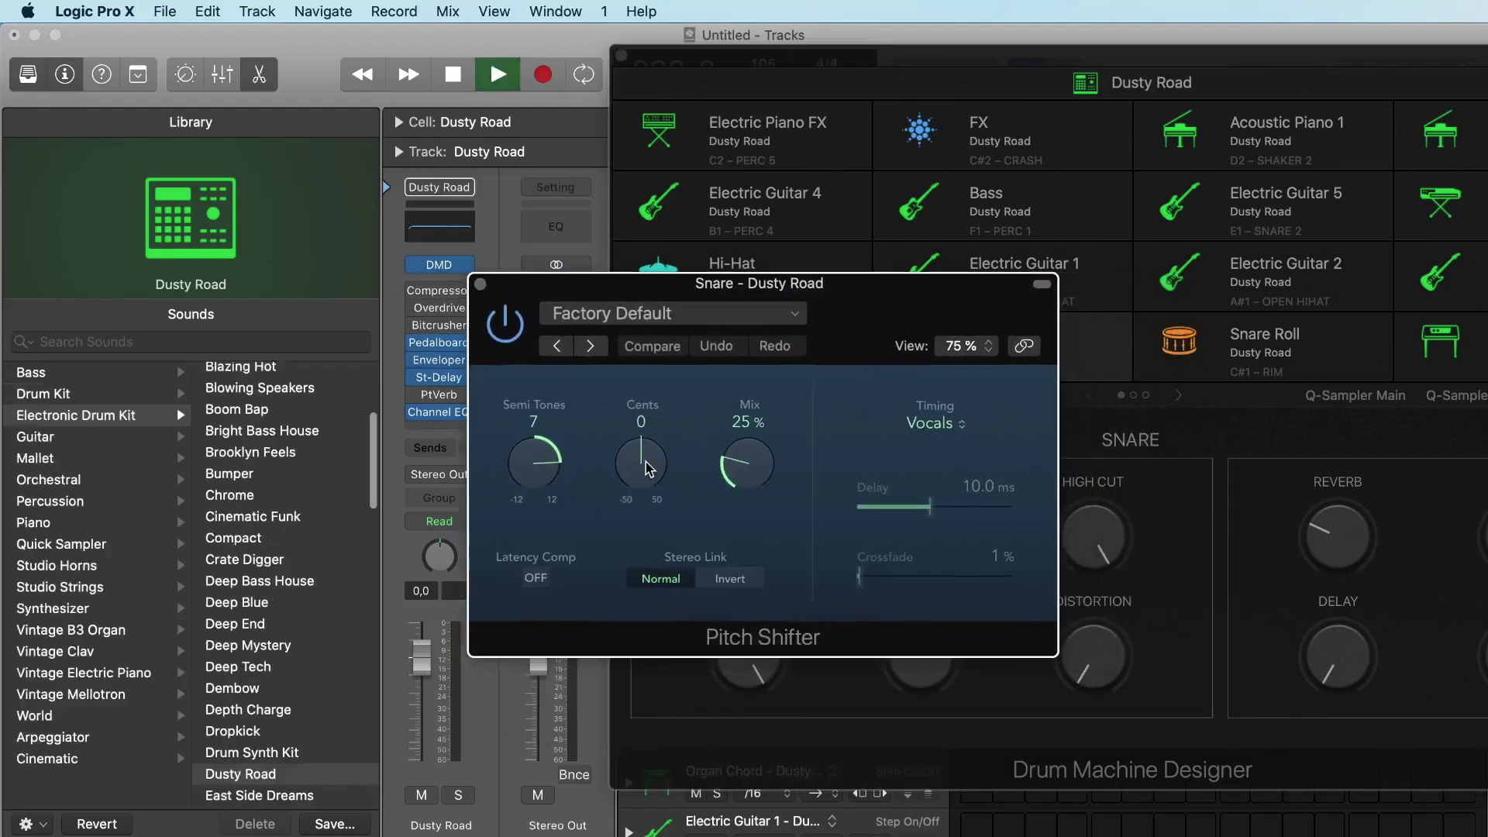
left_click_drag(542, 469, 540, 670)
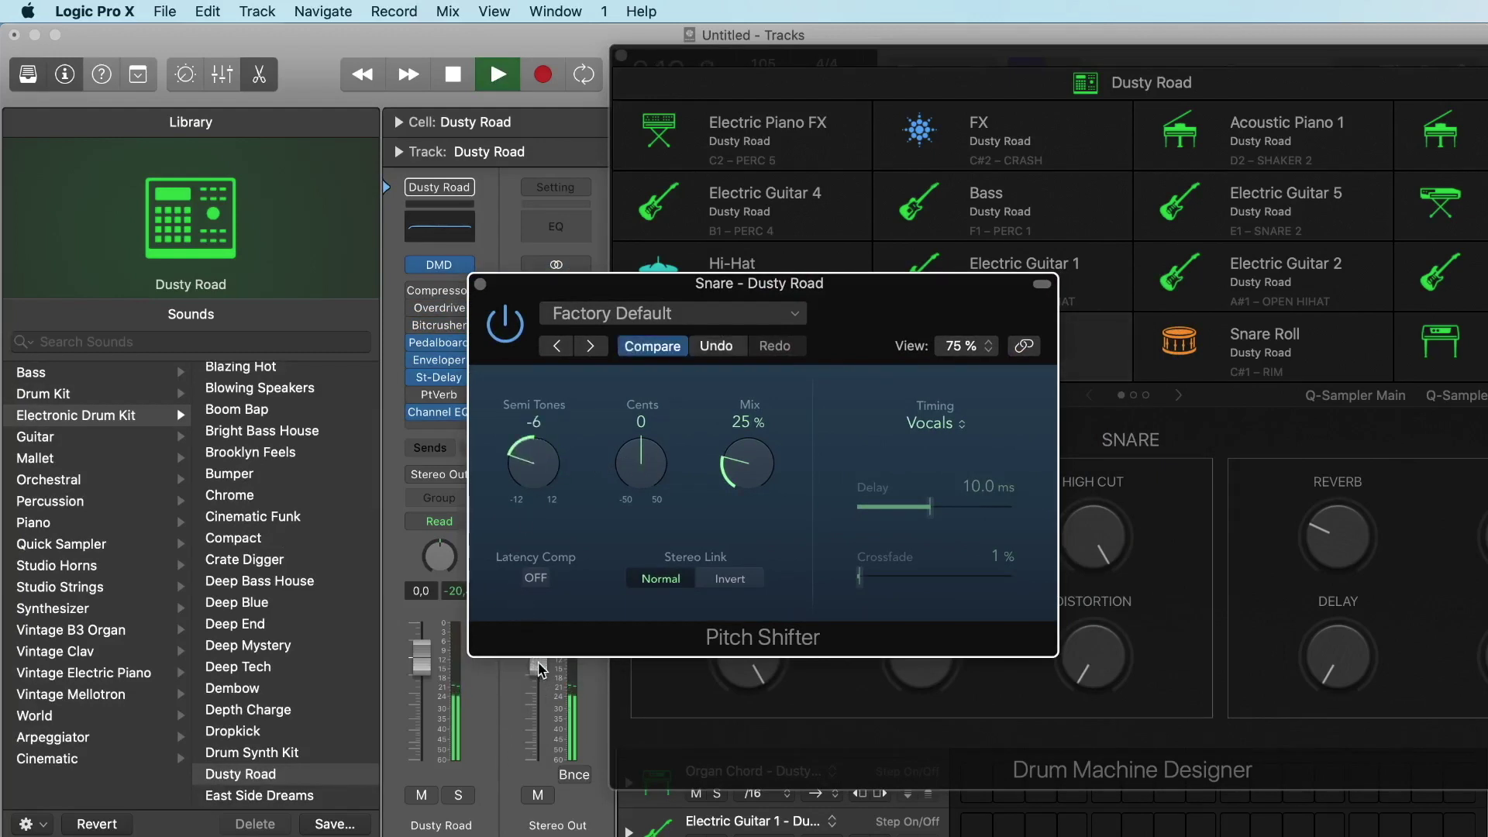
left_click_drag(637, 479, 642, 438)
left_click_drag(732, 465, 738, 431)
left_click_drag(533, 465, 544, 341)
left_click_drag(745, 471, 751, 375)
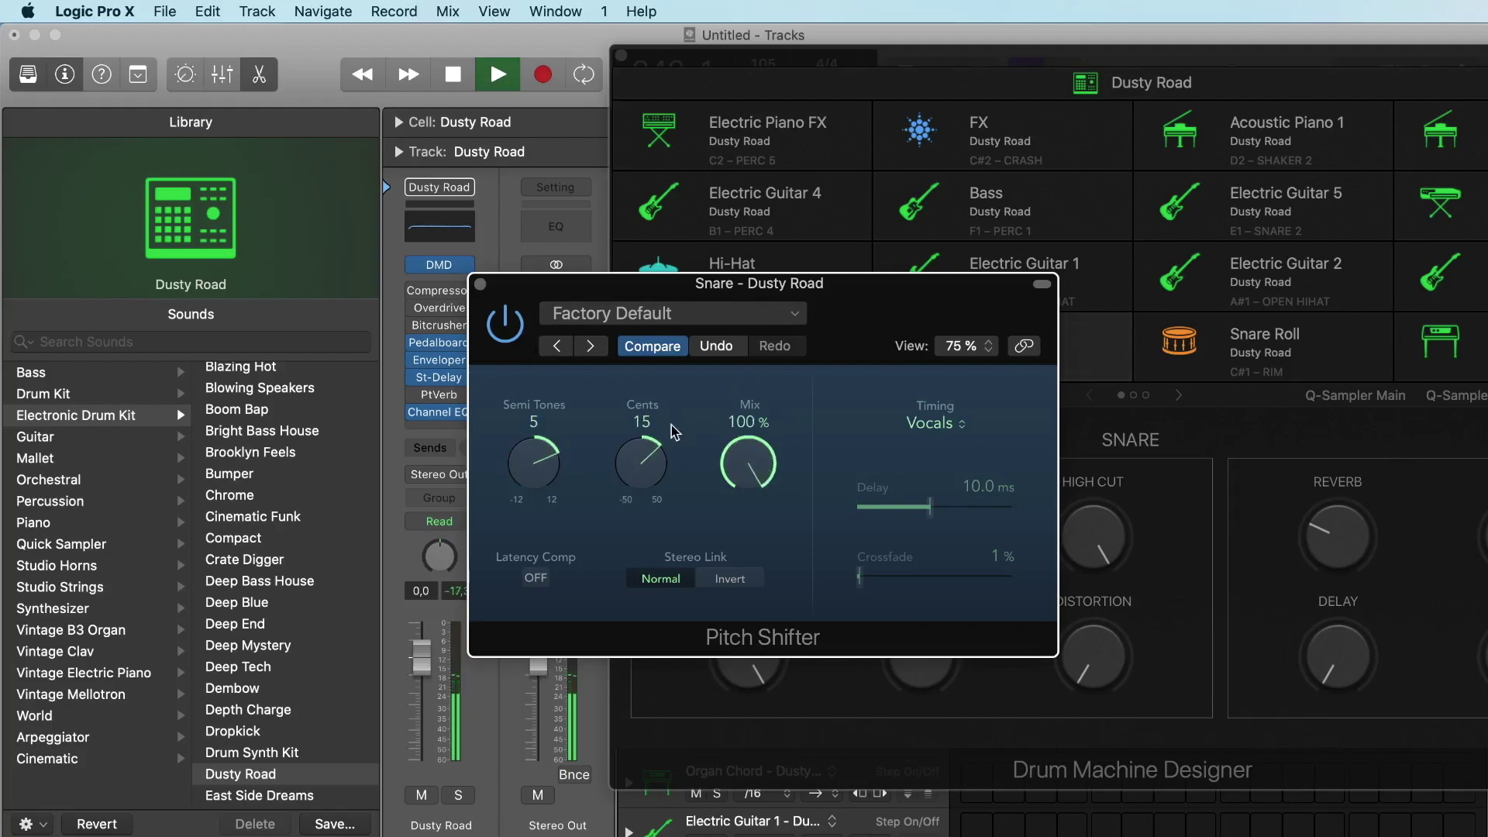
left_click_drag(630, 462, 612, 492)
key("space")
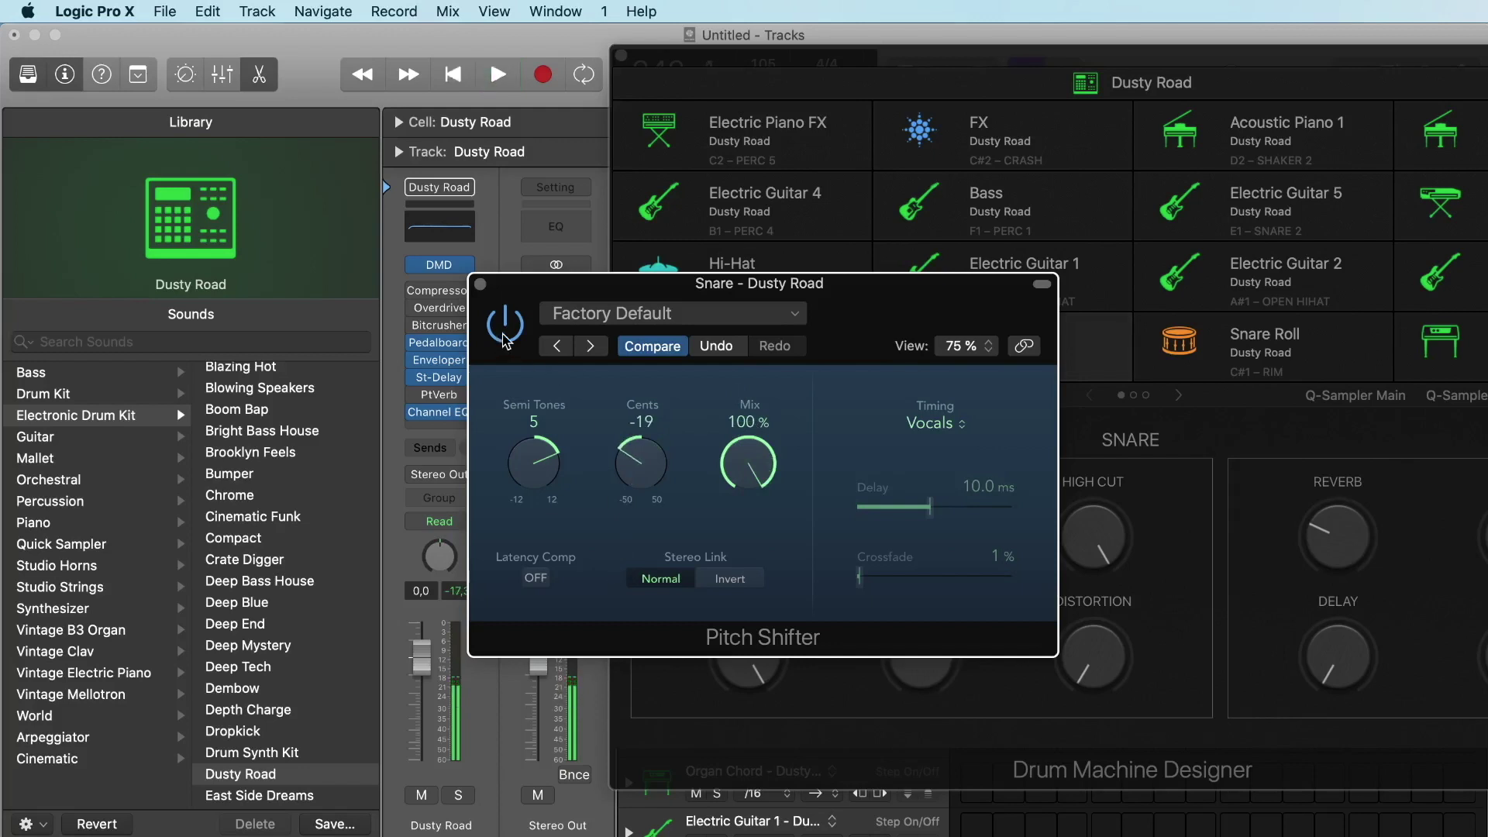
left_click(480, 284)
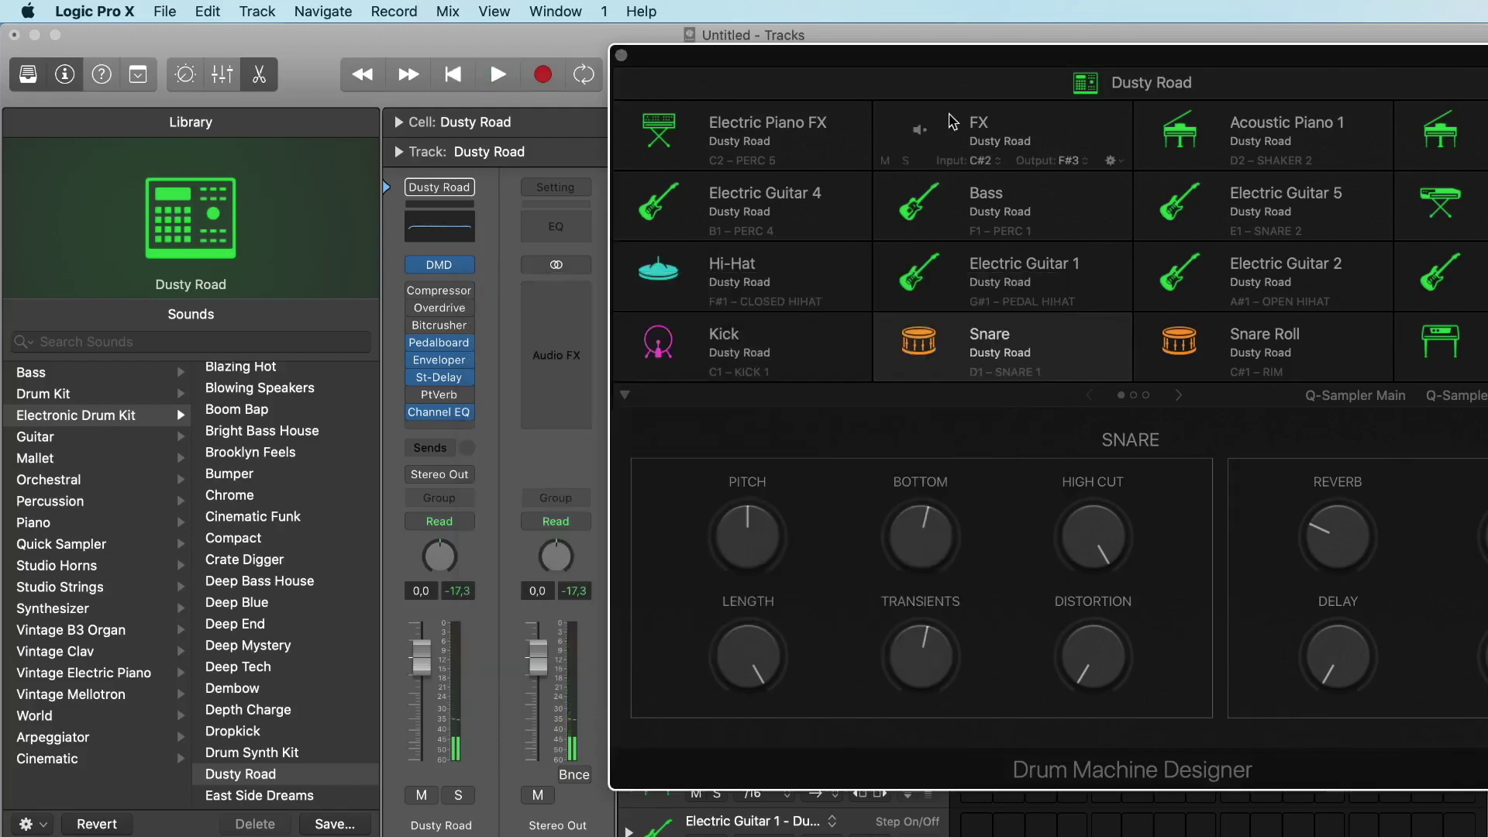
Audition the Dembow, Dropkick and East Side Dreams snares on the Snare pad, settling on Snare 1 - Drum Synth Kit.
left_click(1000, 67)
left_click_drag(1027, 69, 829, 68)
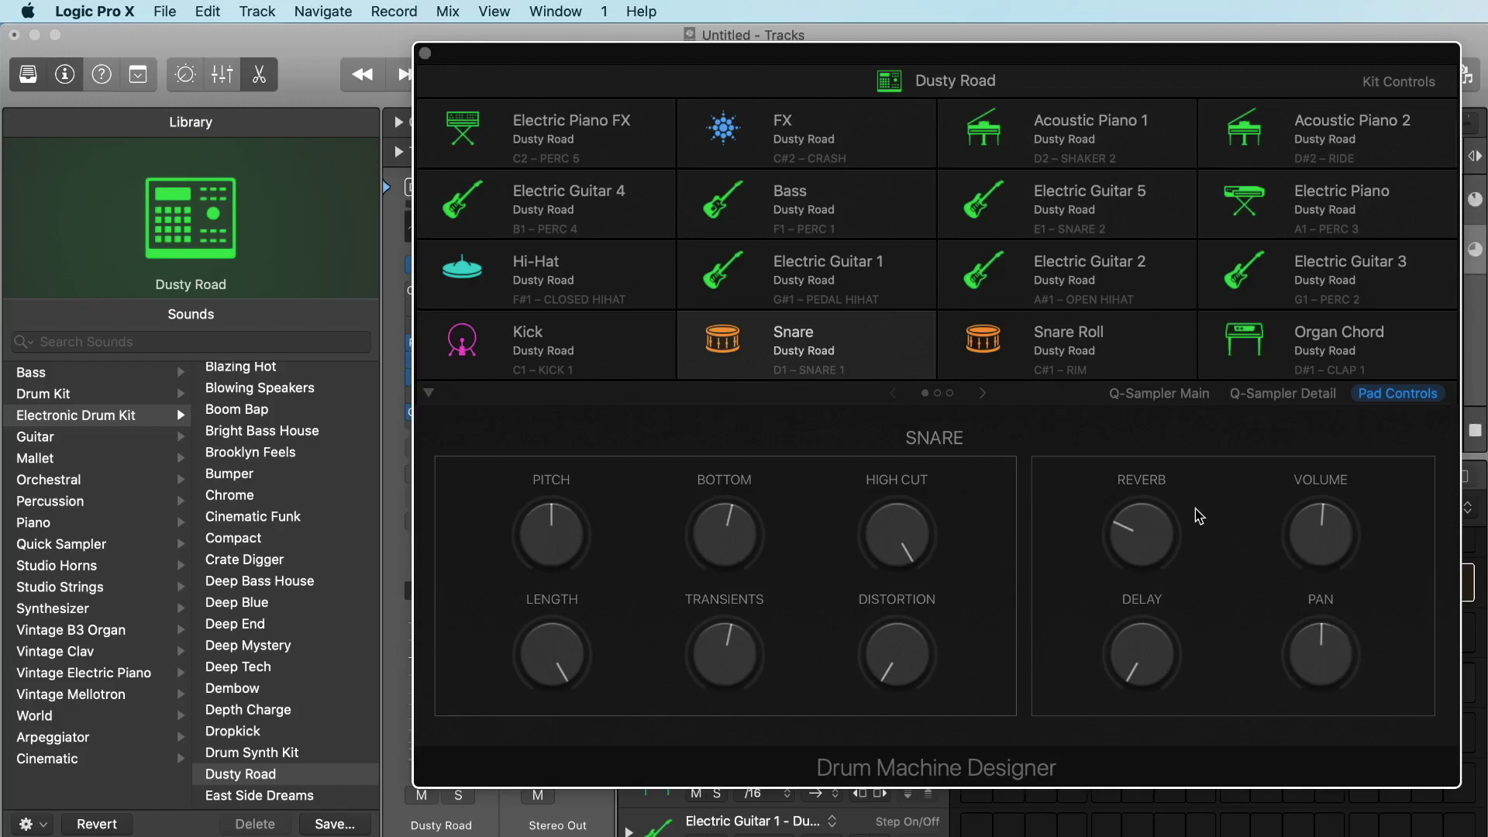
mouse_move(836, 355)
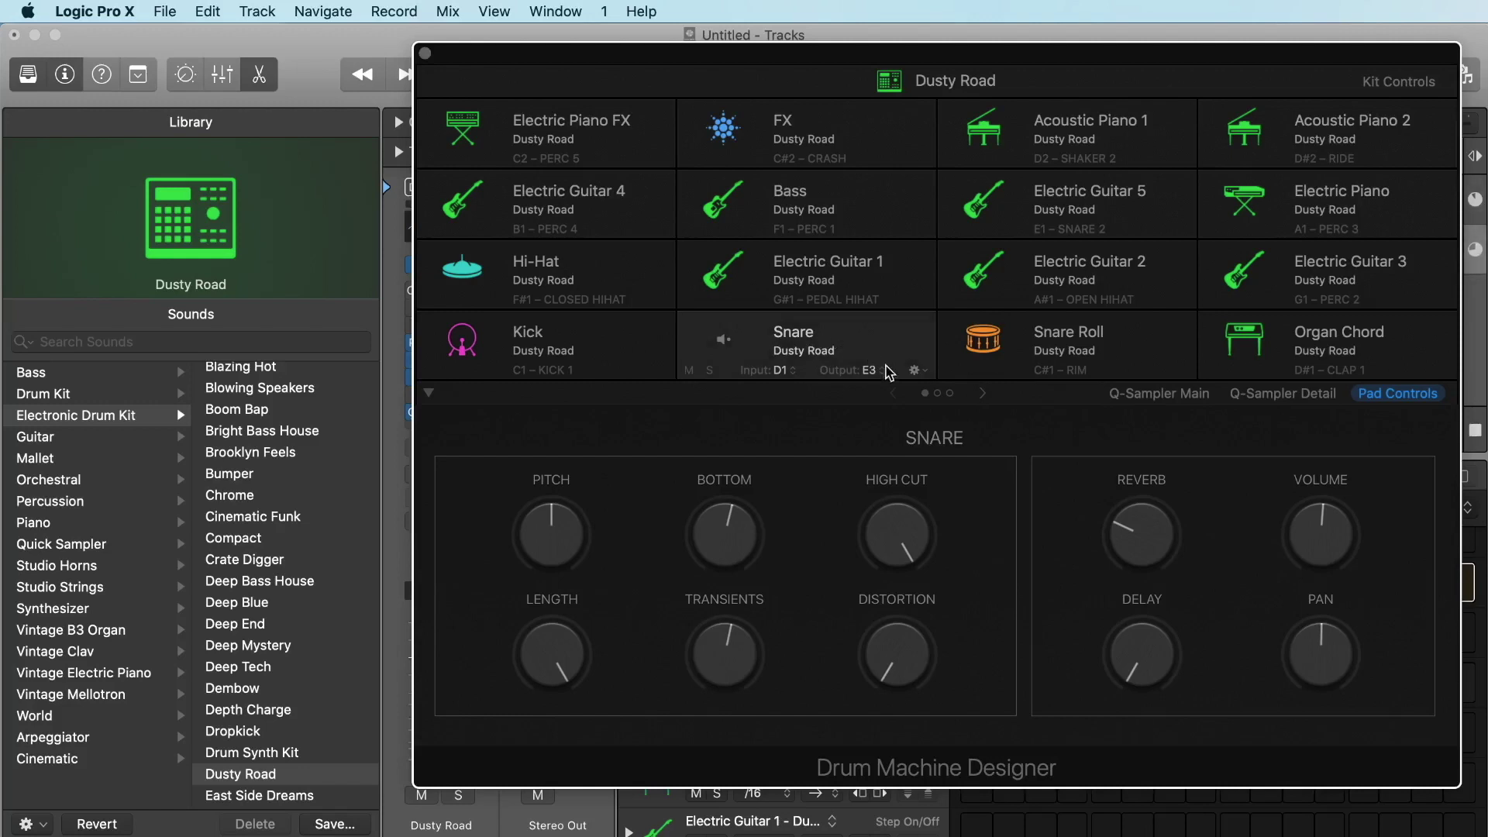
left_click(762, 343)
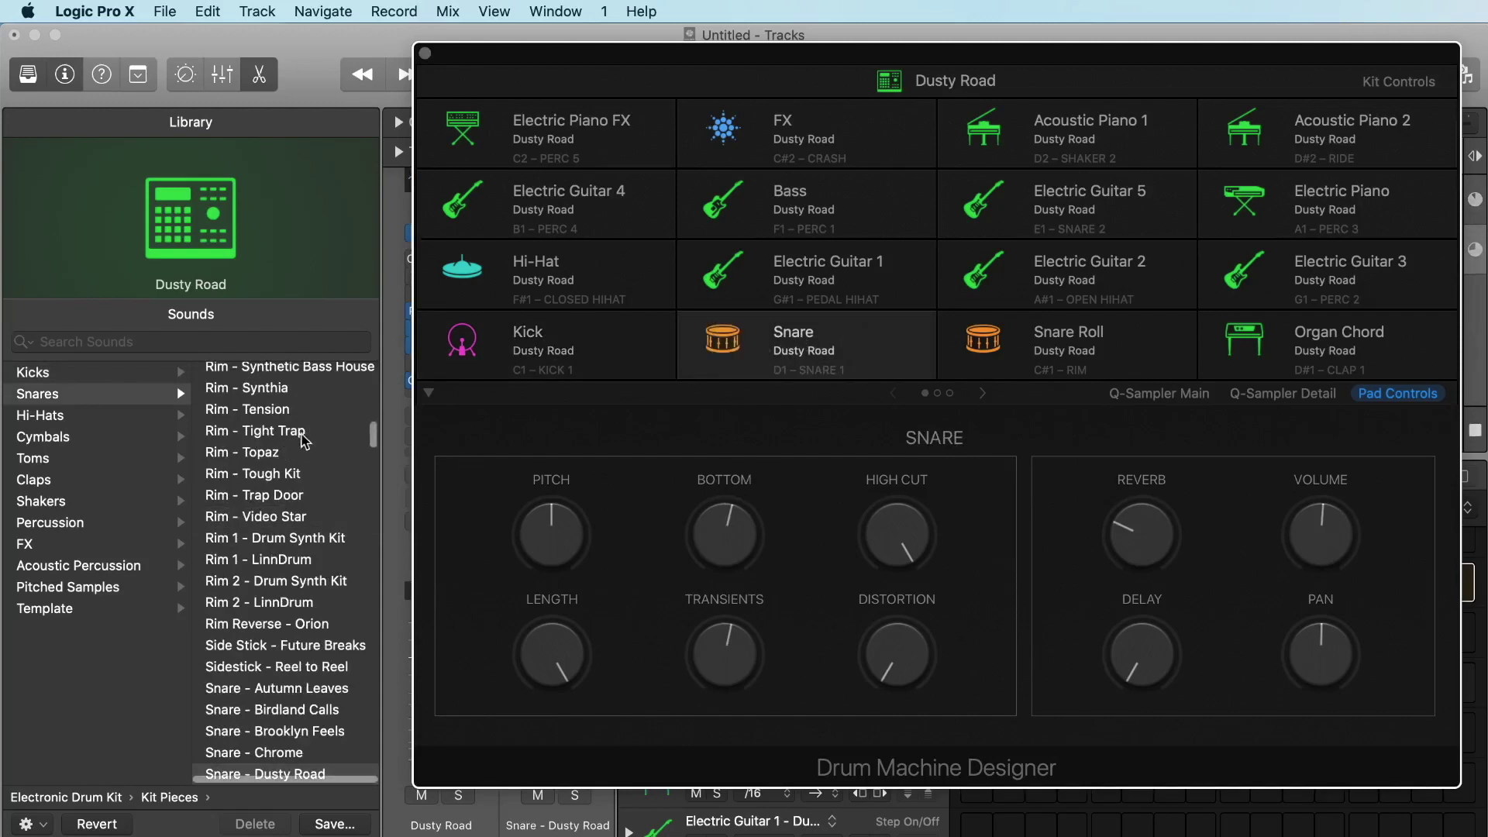
scroll(268, 542, "down", 15)
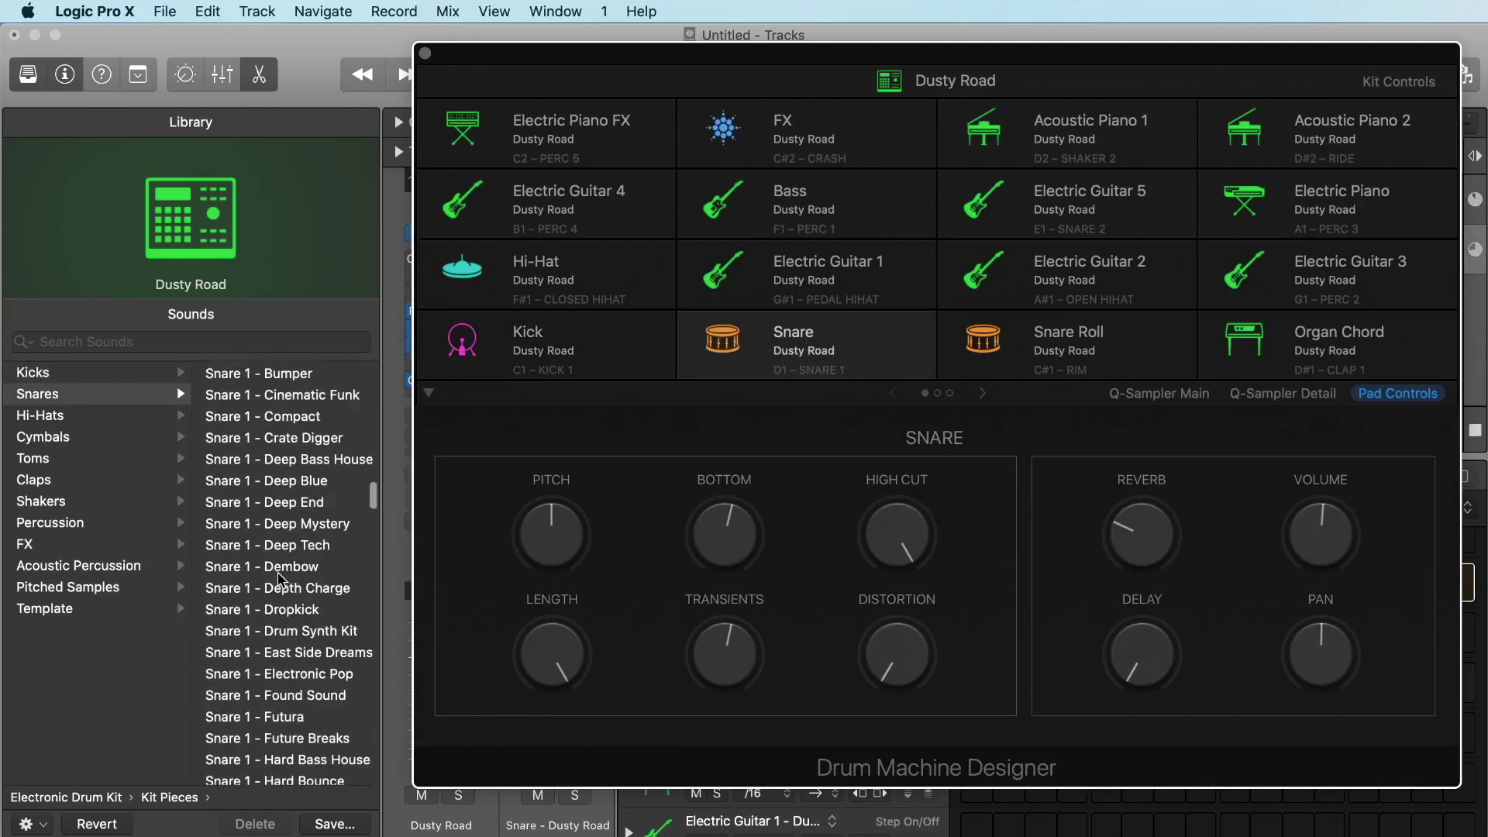
left_click(278, 566)
left_click(281, 610)
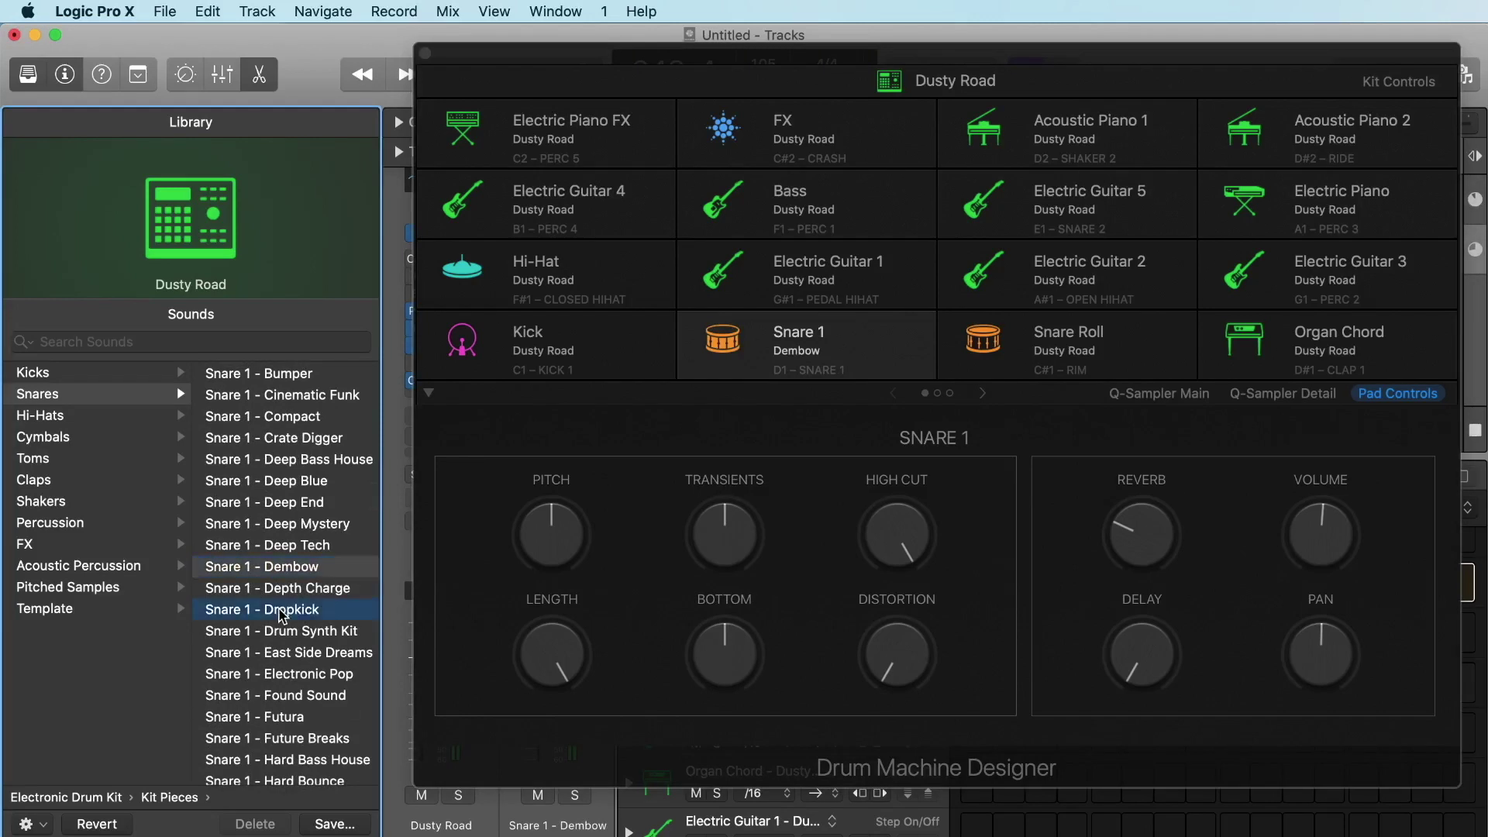
left_click(276, 653)
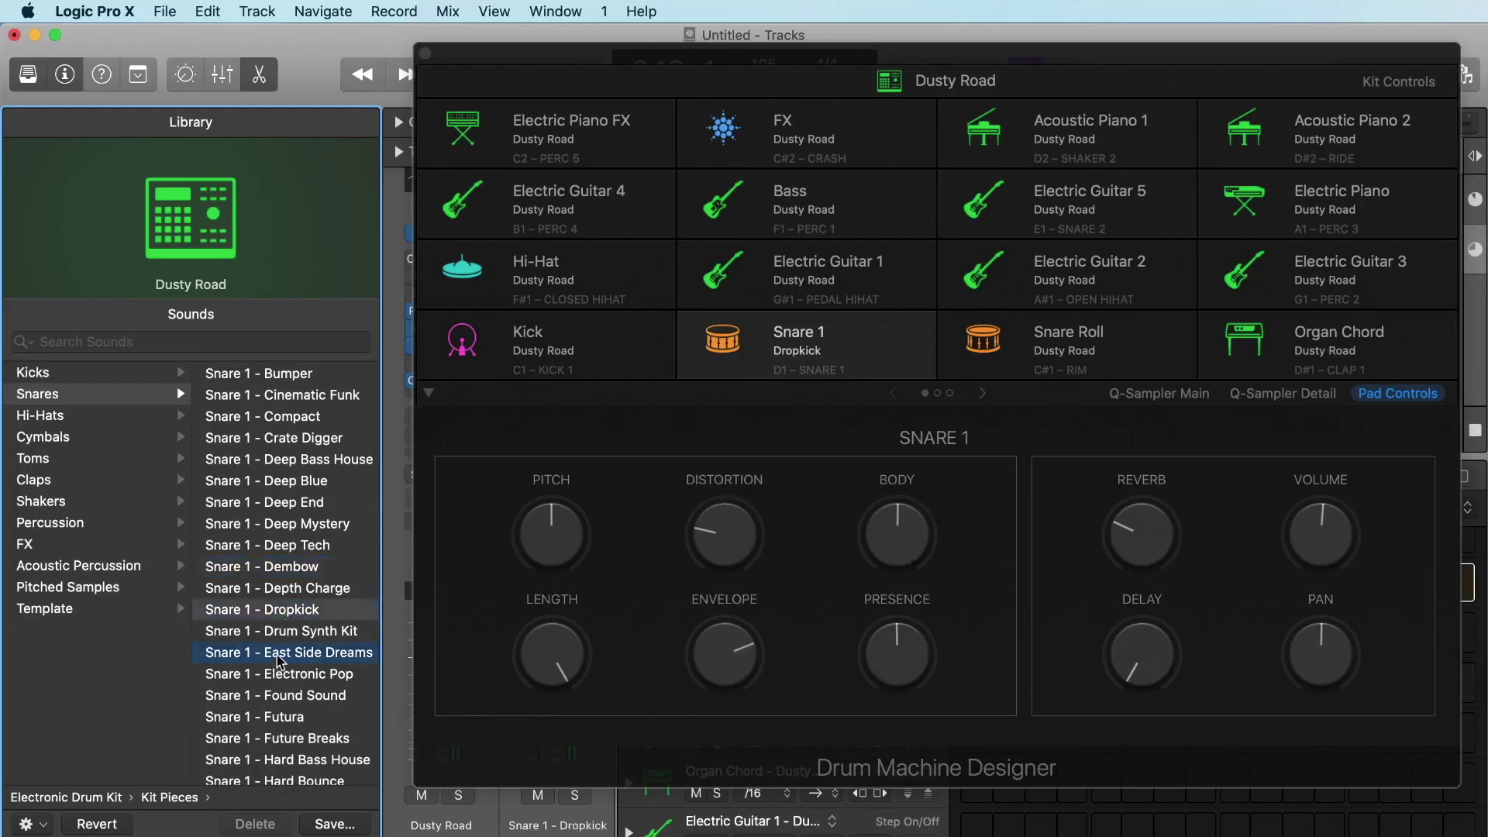
left_click(291, 634)
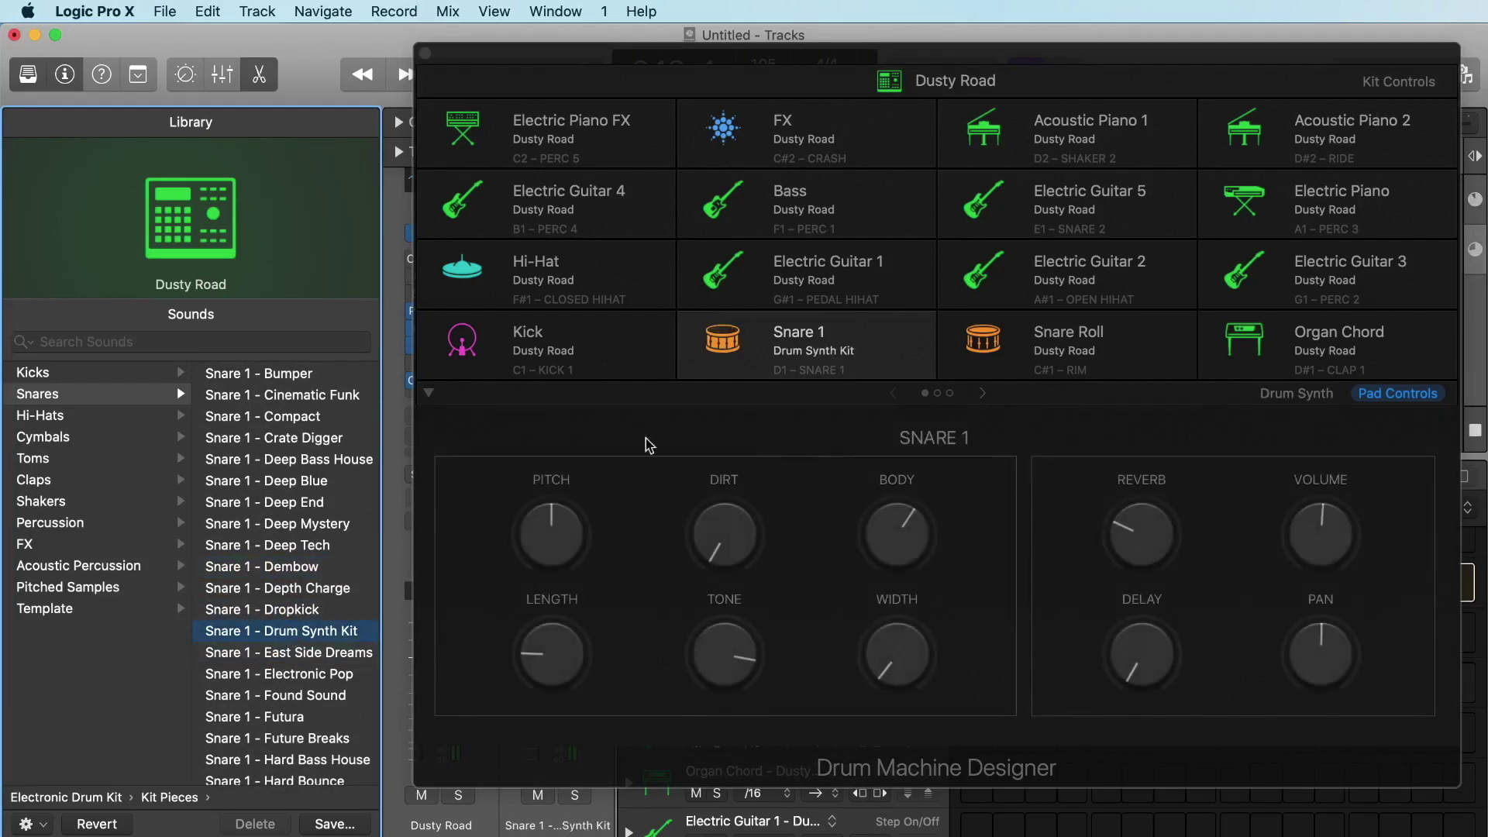
Uncover the step sequencer and turn off solo on the Snare 1 row.
left_click(583, 73)
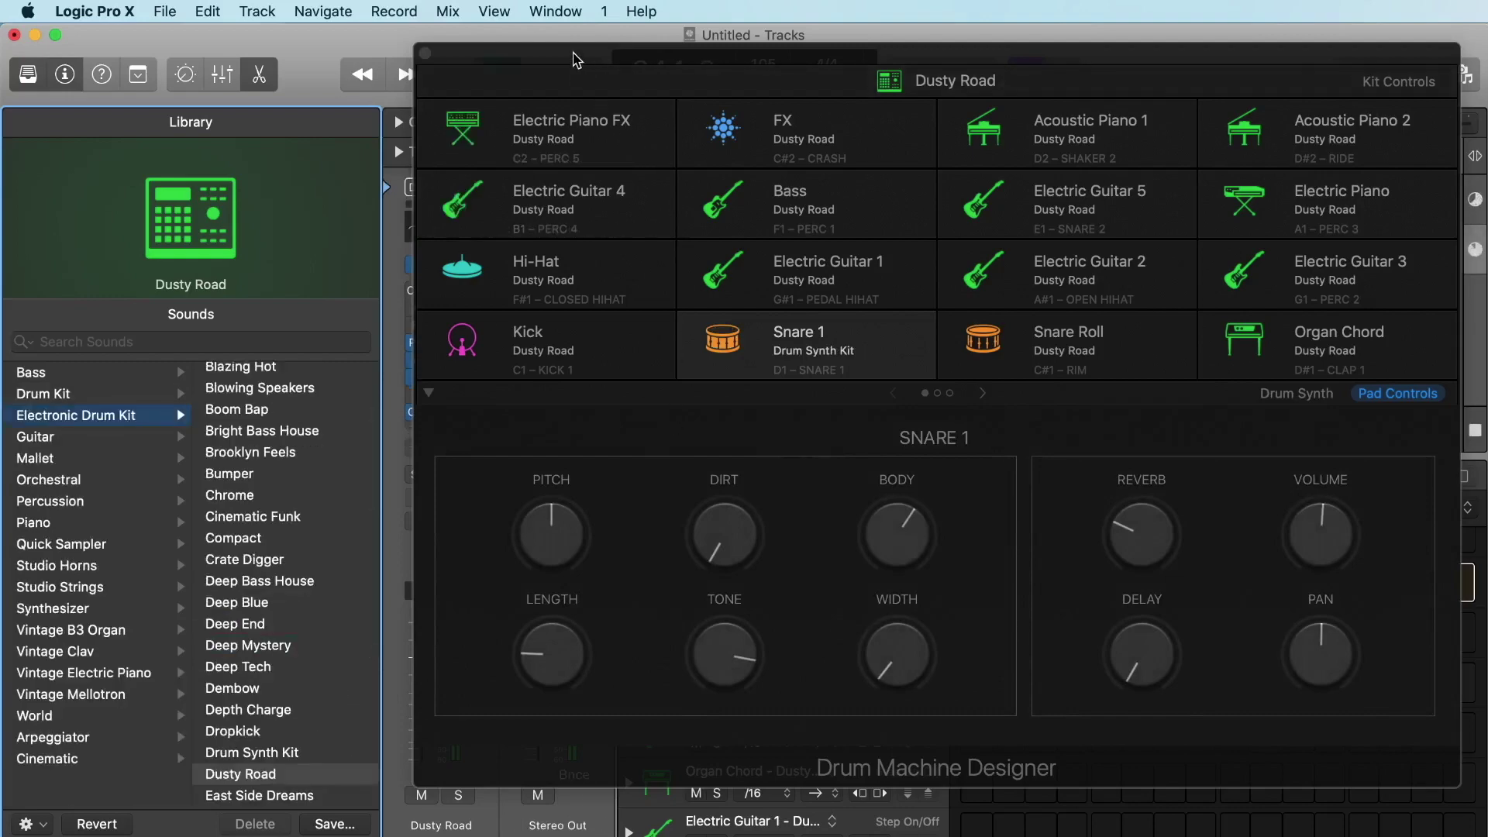
left_click_drag(574, 58, 1159, 209)
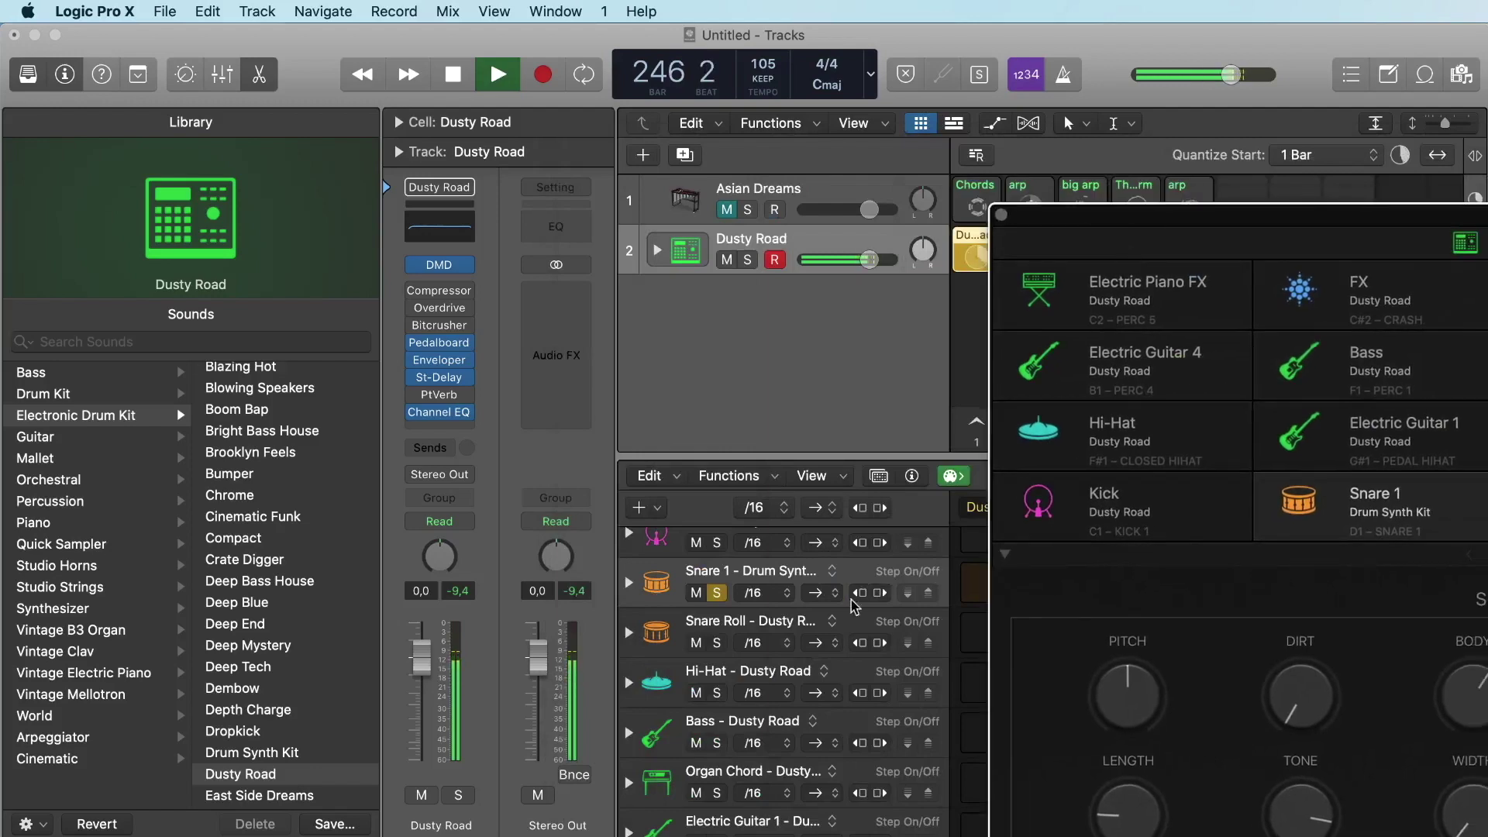
left_click(717, 594)
scroll(731, 600, "down", 1)
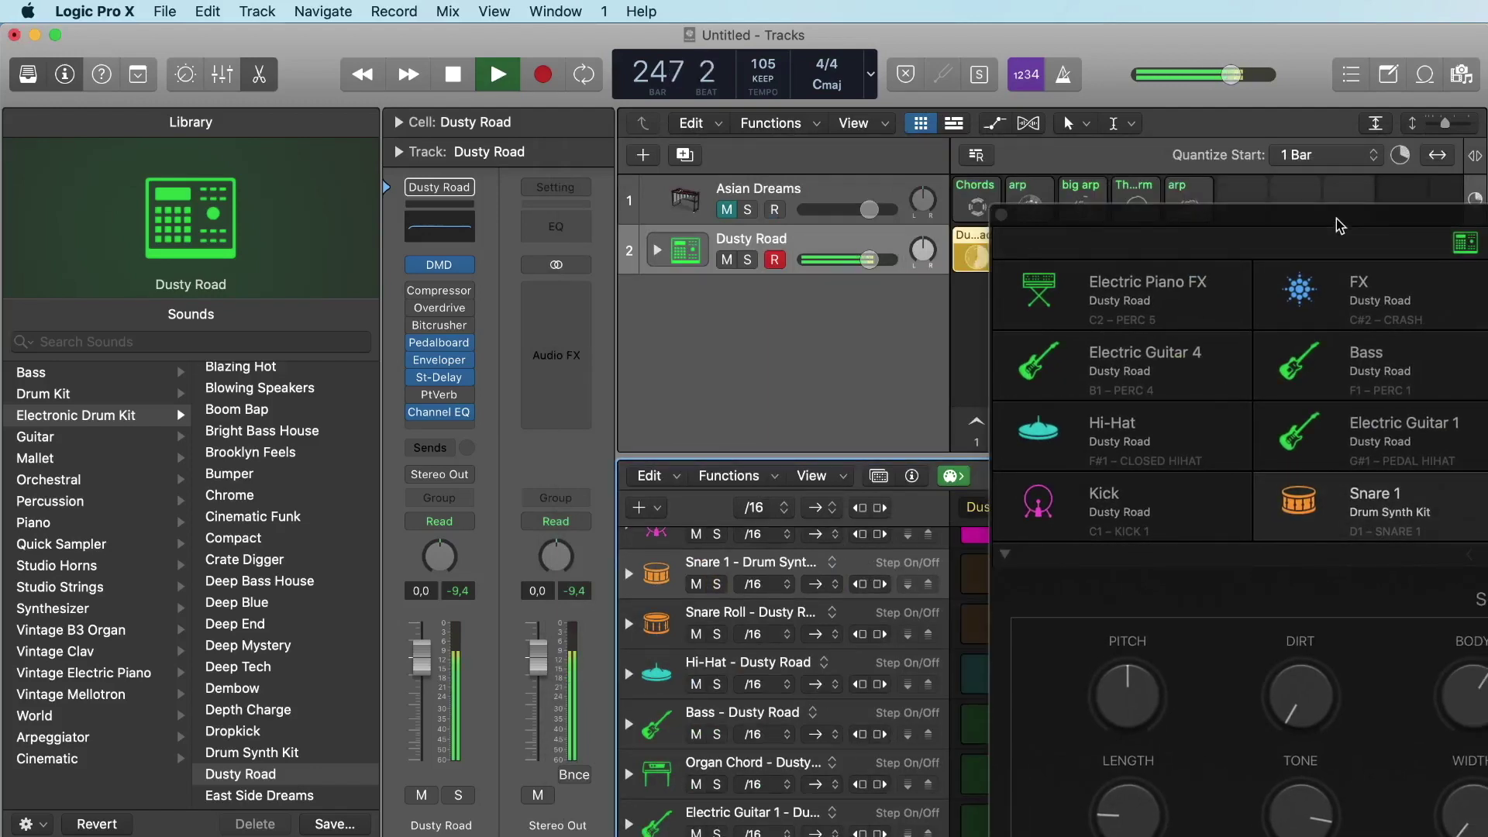
Bring Drum Machine Designer back into view, sweep Snare 1's Delay up and back to -∞, and set Dirt to 38 %.
left_click_drag(1339, 224, 655, 76)
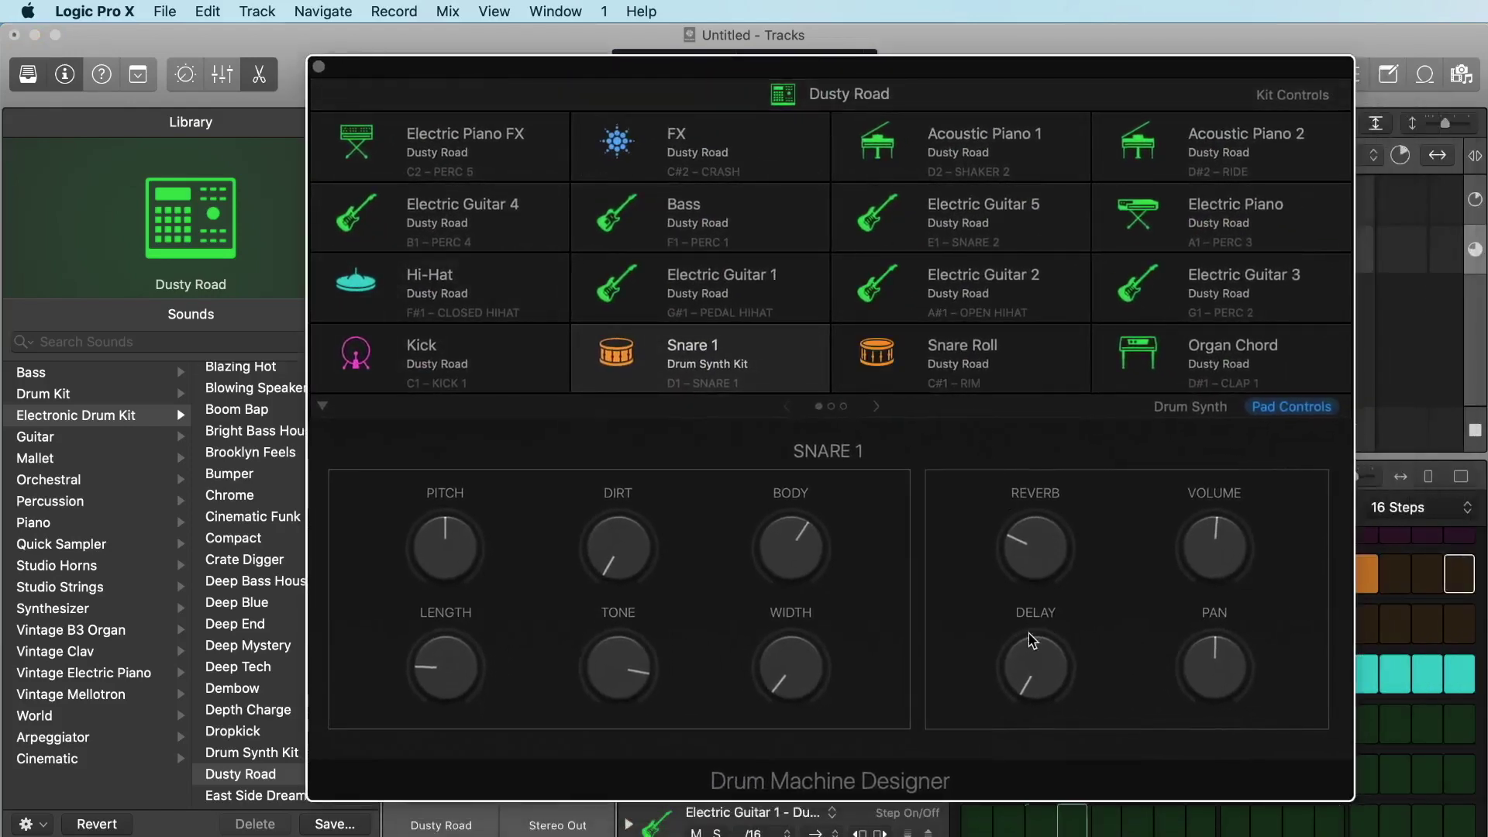
left_click_drag(1032, 640, 1070, 510)
left_click_drag(1039, 673, 1010, 832)
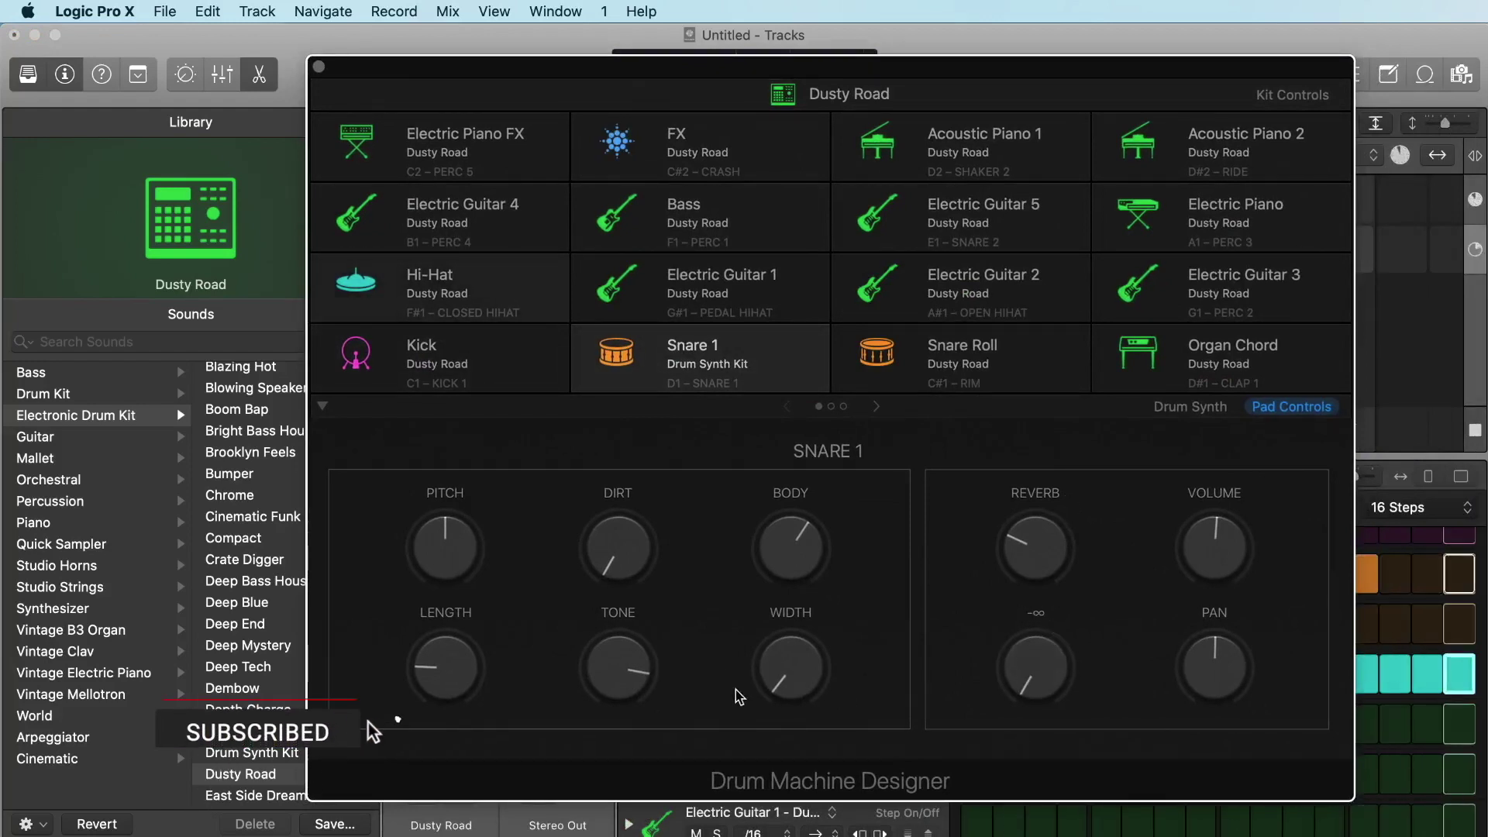
left_click_drag(647, 555, 650, 479)
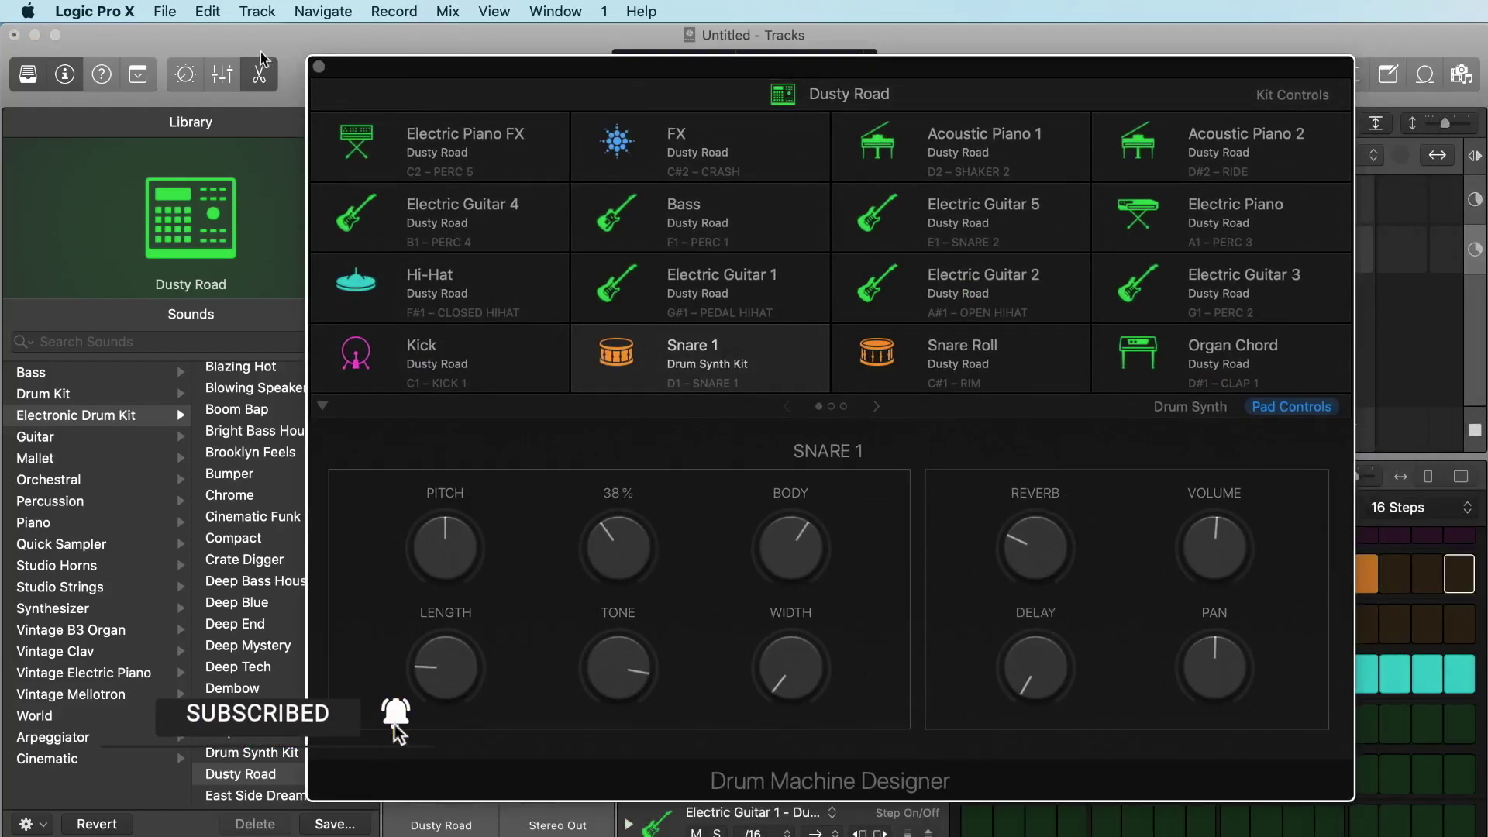
Close Drum Machine Designer and create a new Drummer track with the Rock genre.
left_click(318, 69)
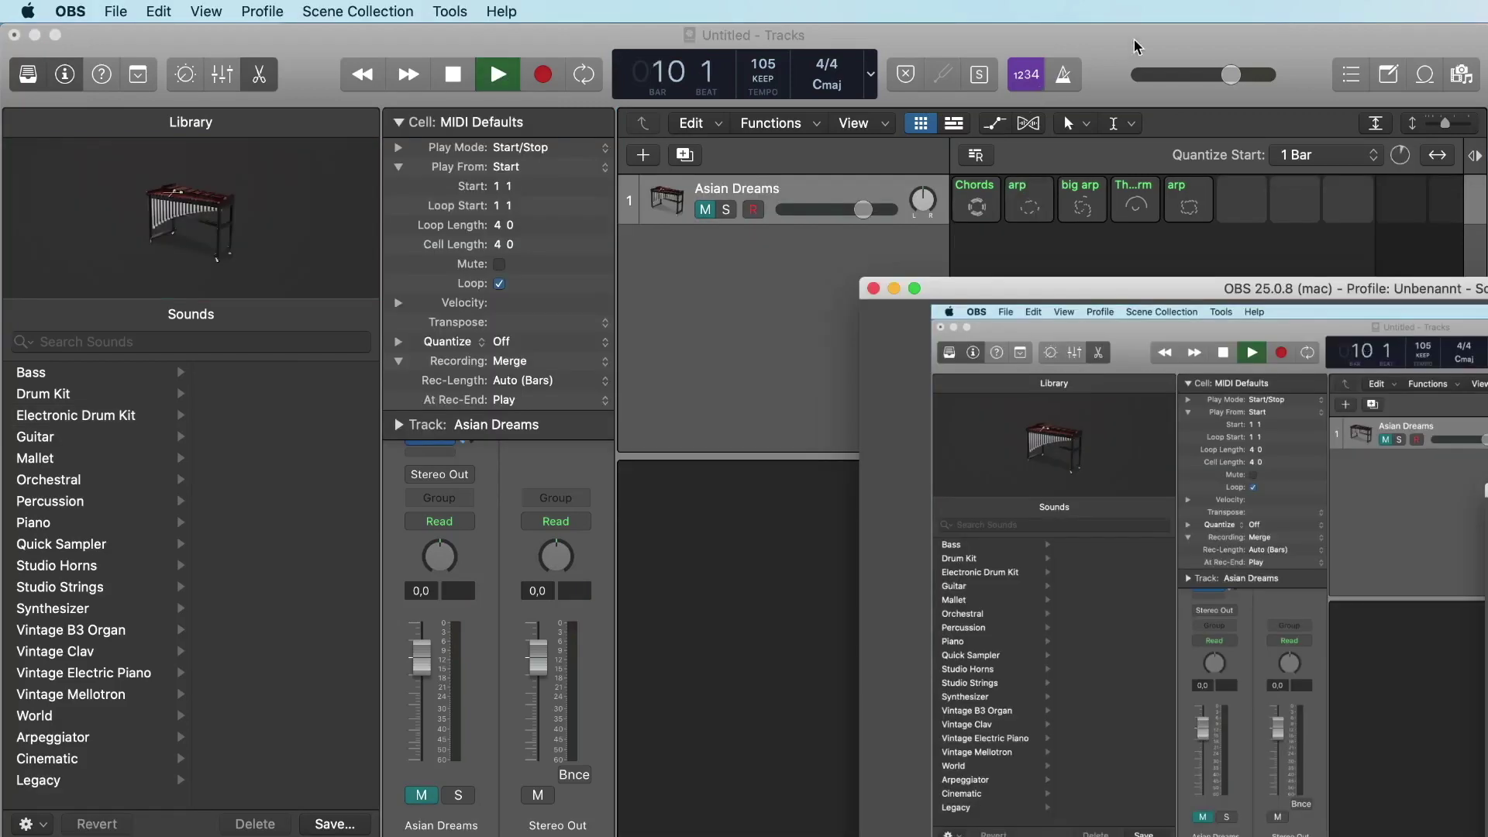
left_click(771, 248)
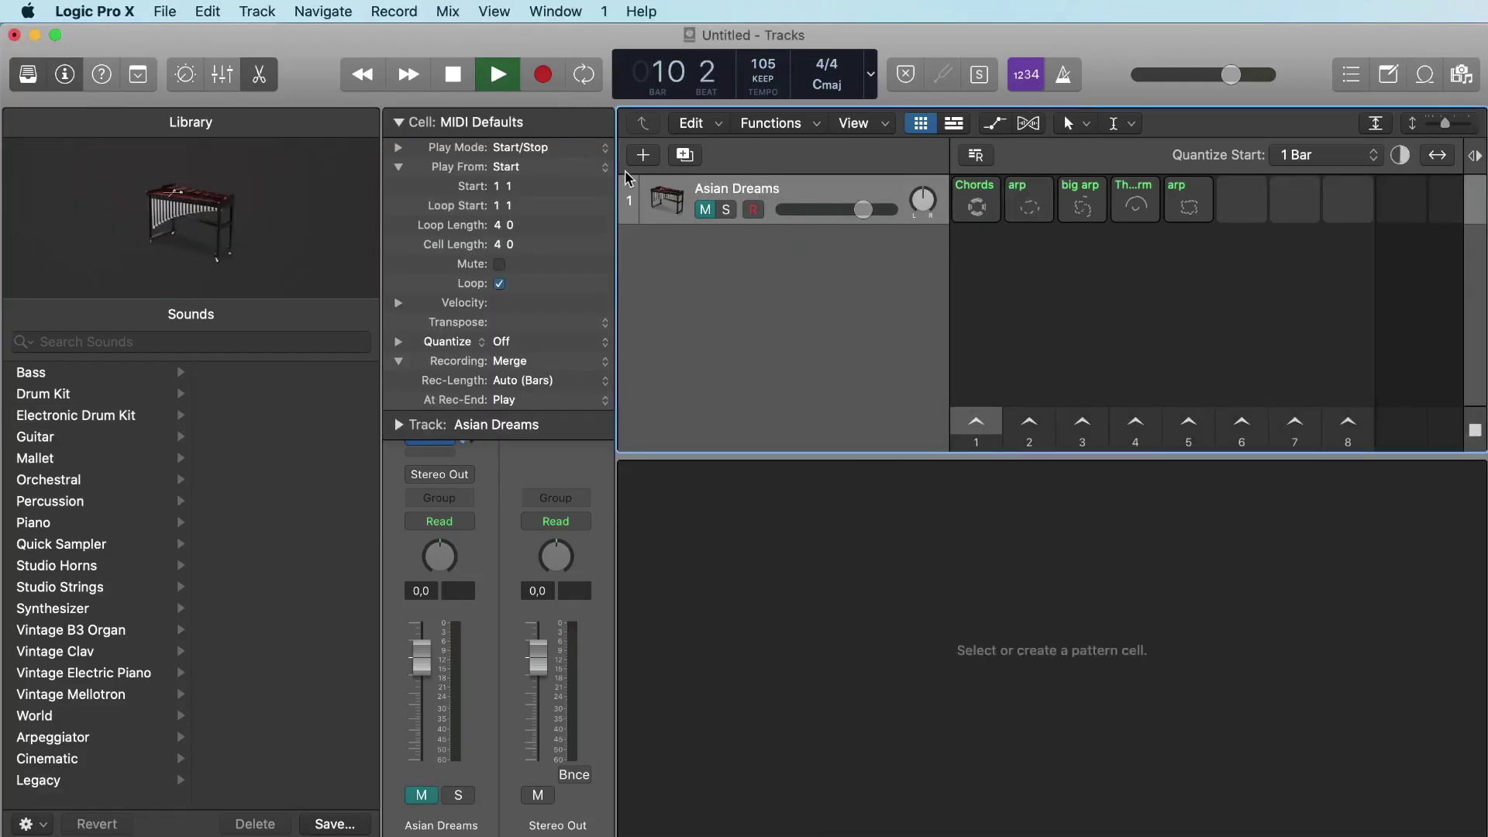
left_click(653, 159)
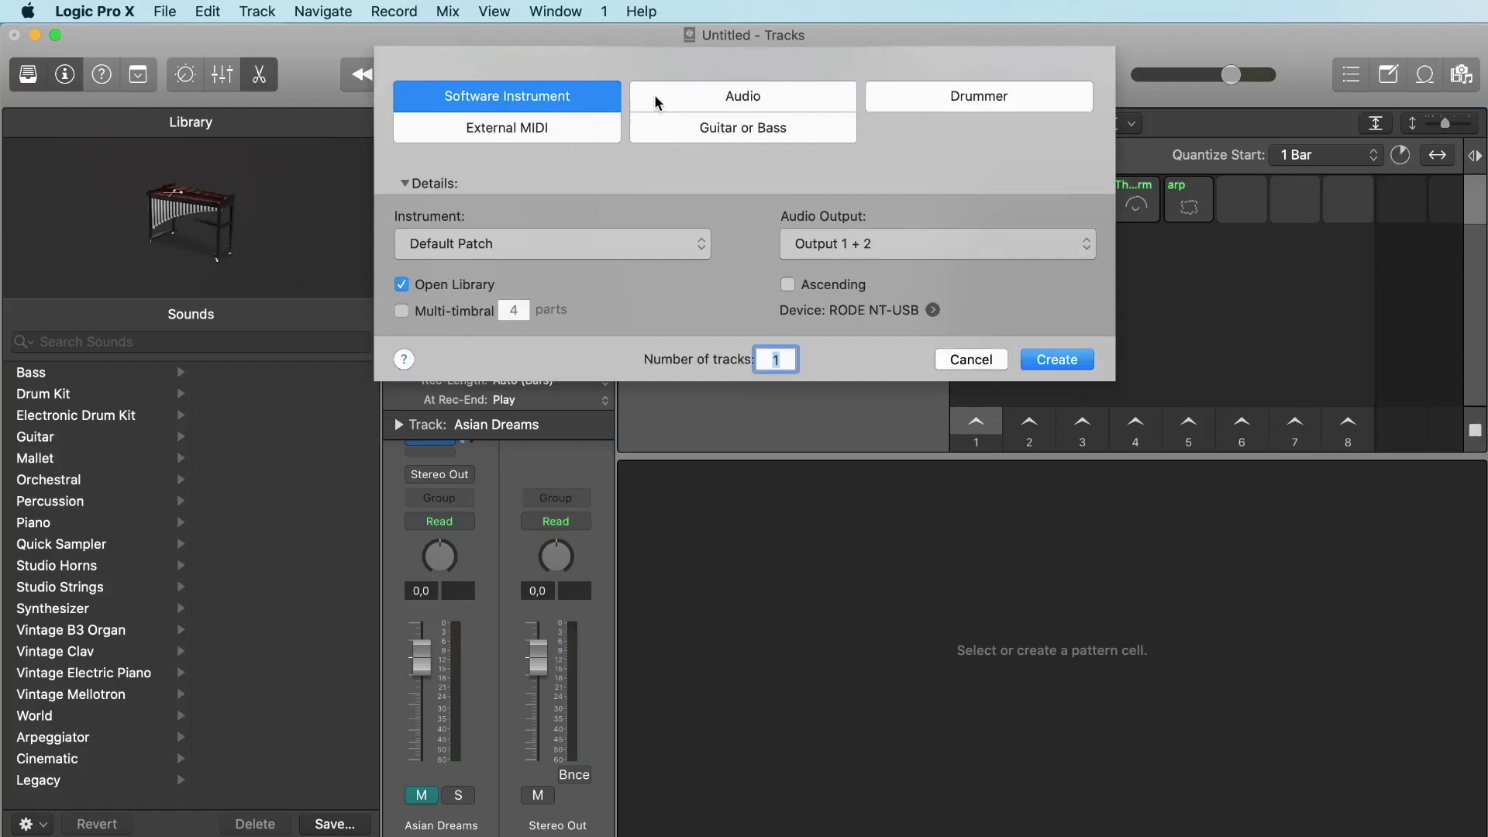
left_click(922, 102)
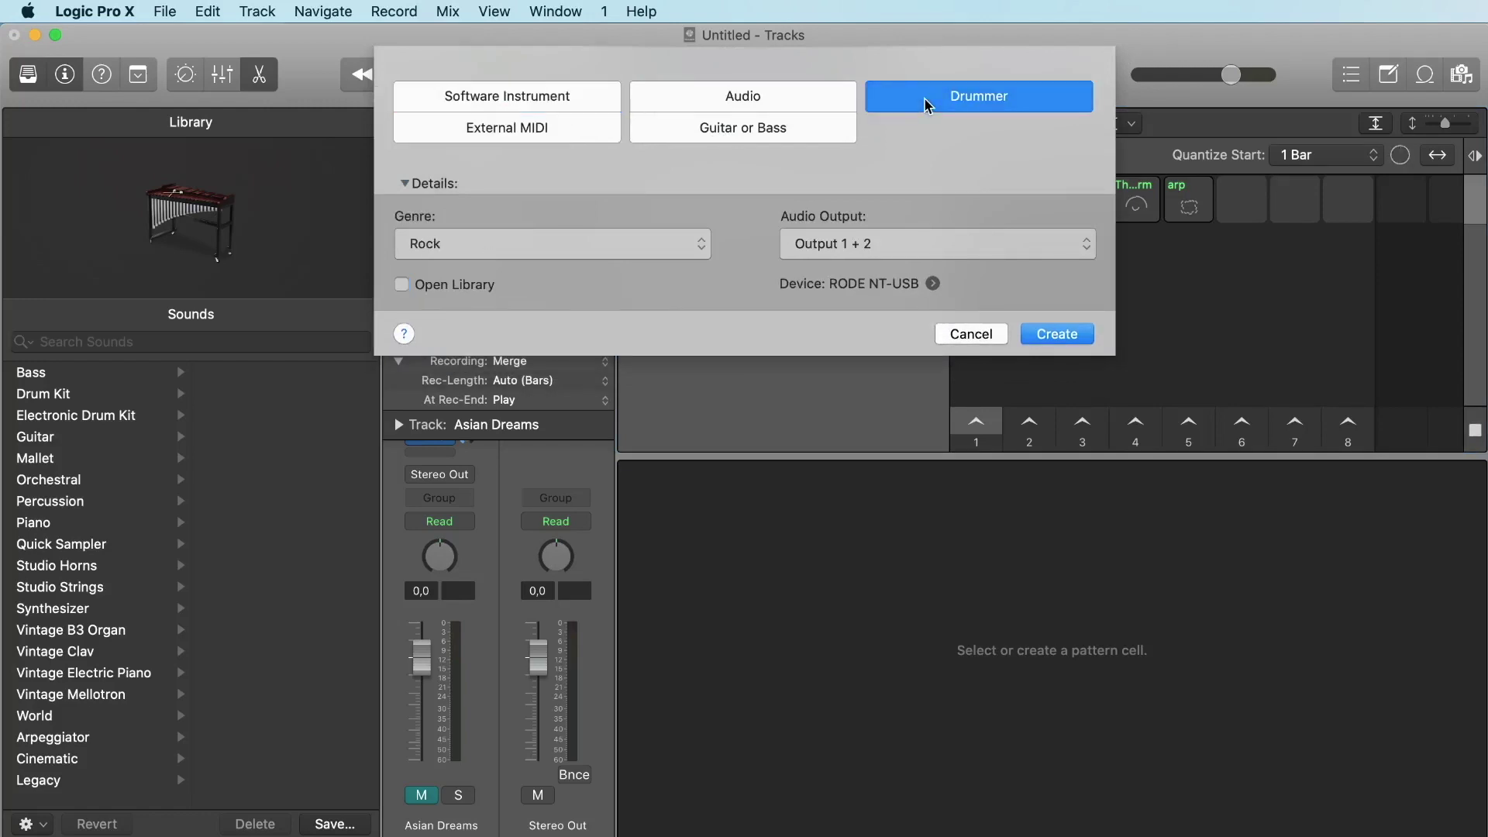
left_click(1056, 334)
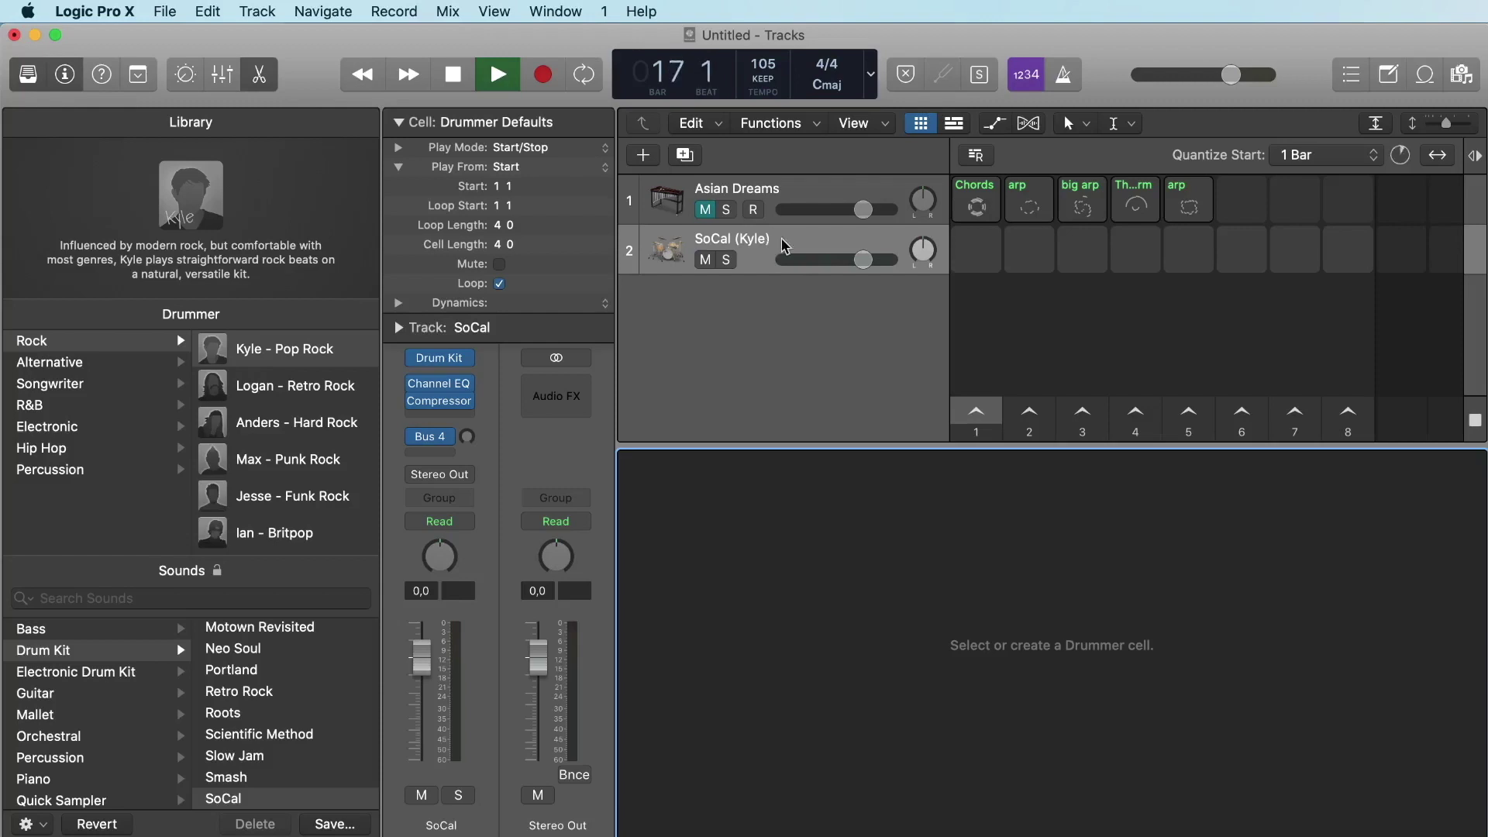
Switch from the Live Loops grid to the linear Tracks view and create a Drummer region at bar 1 of the SoCal track.
left_click(952, 124)
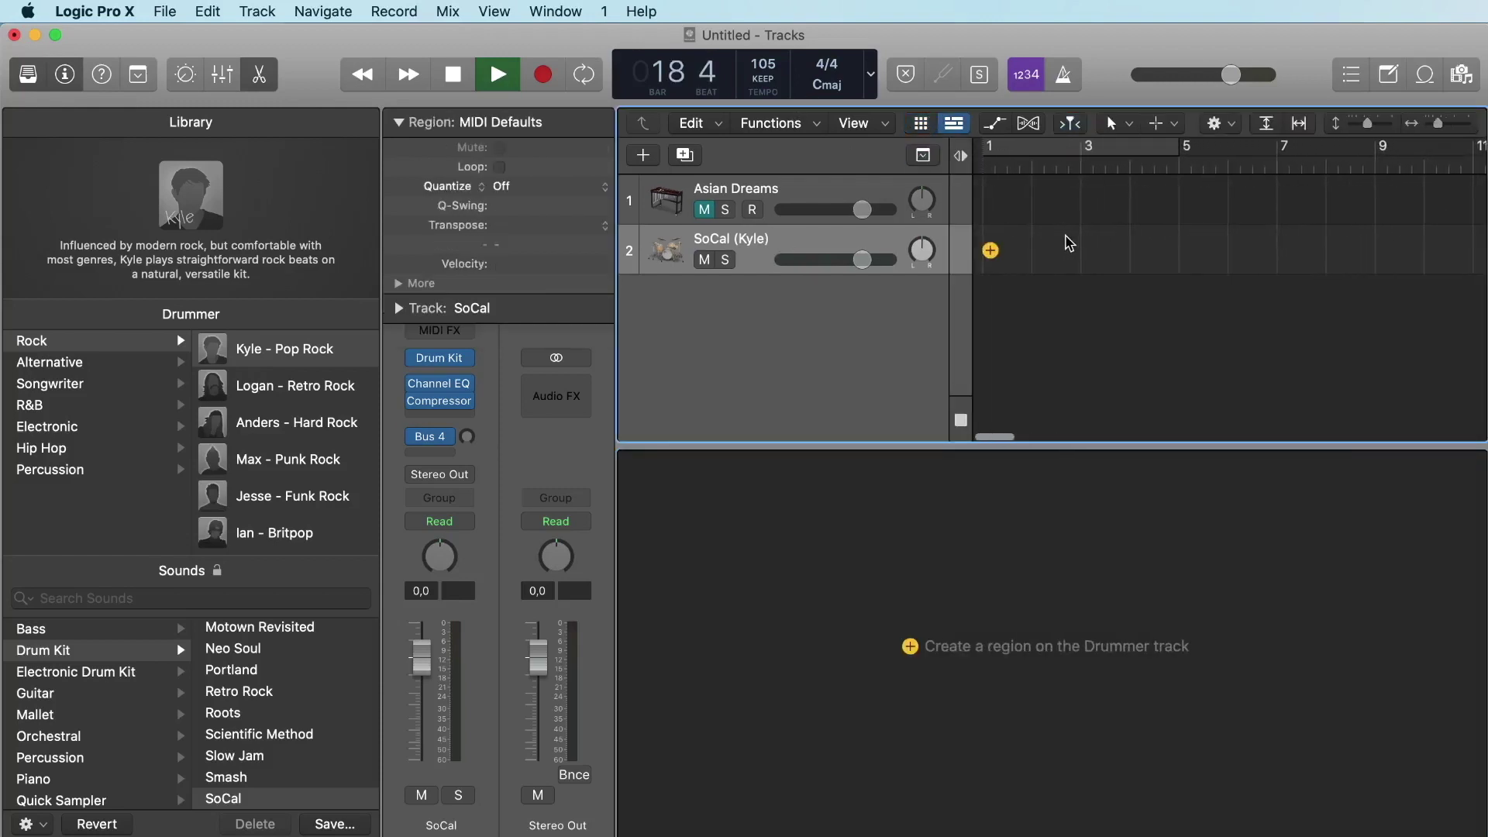
left_click(990, 251)
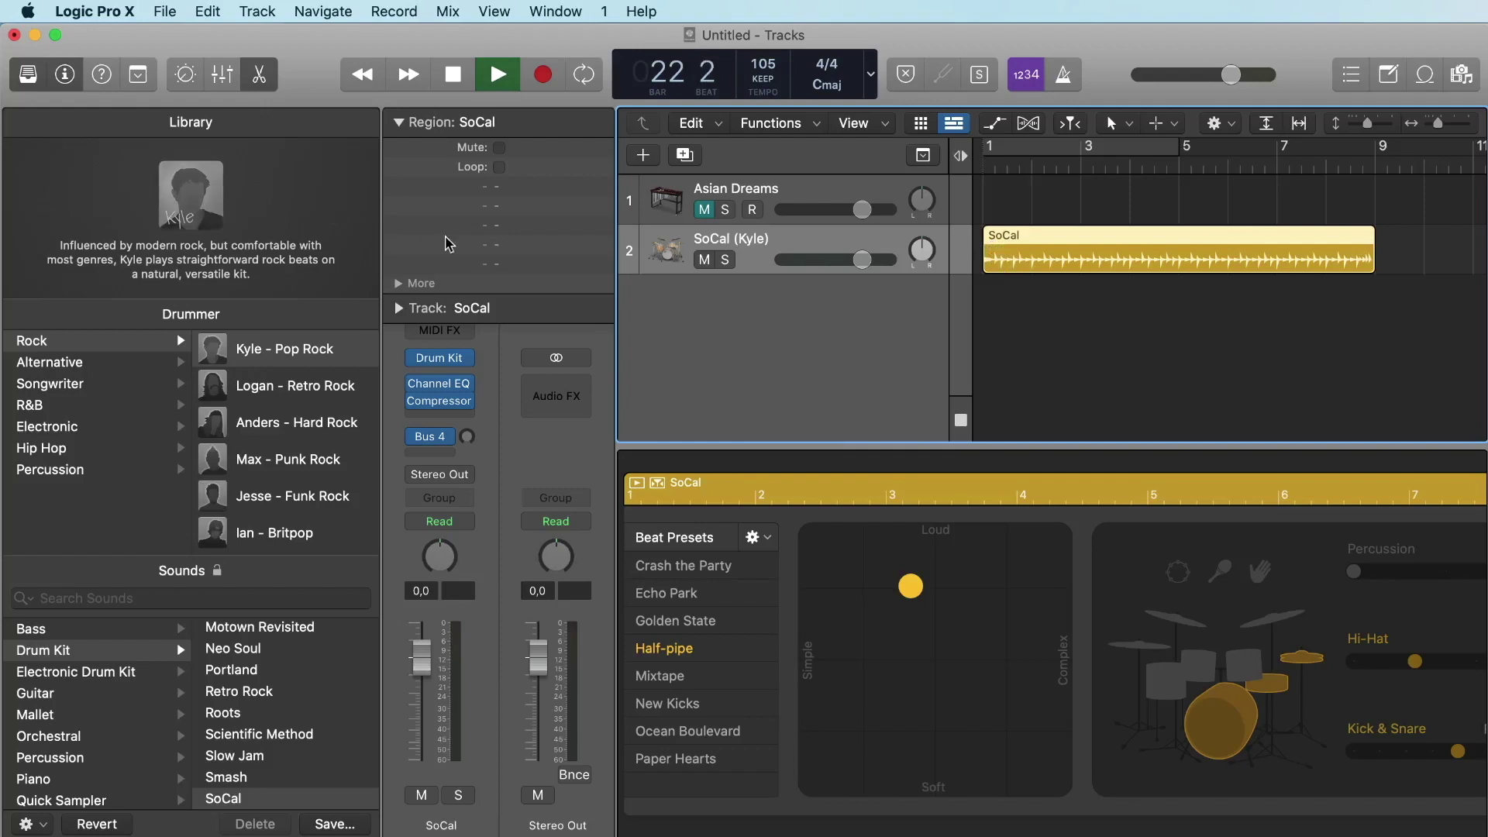
Hide the Library, set a cycle range from bar 1 to bar 9, and audition the SoCal region.
left_click(31, 76)
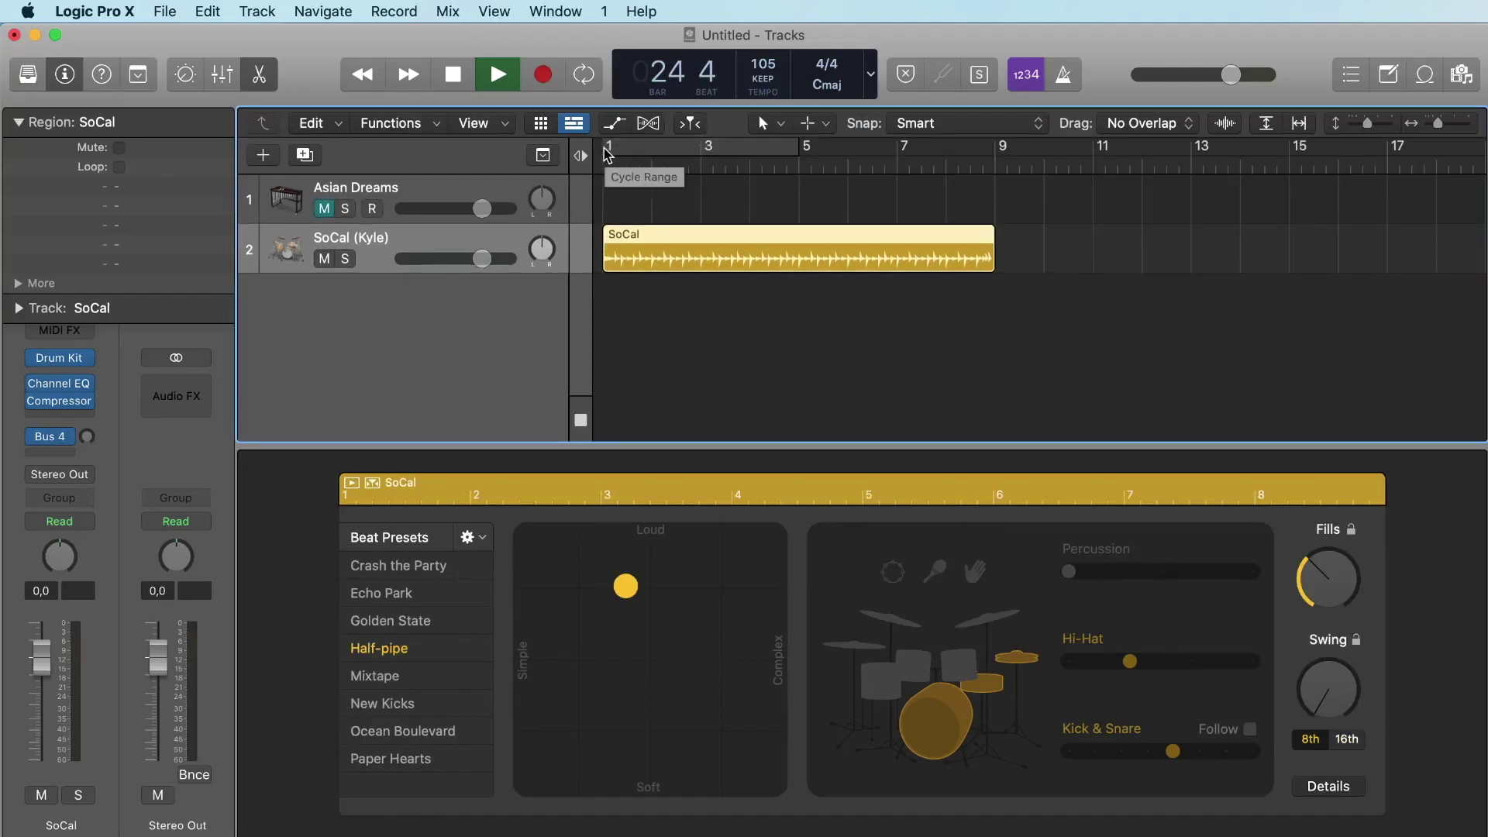
left_click_drag(609, 154, 995, 160)
key("space")
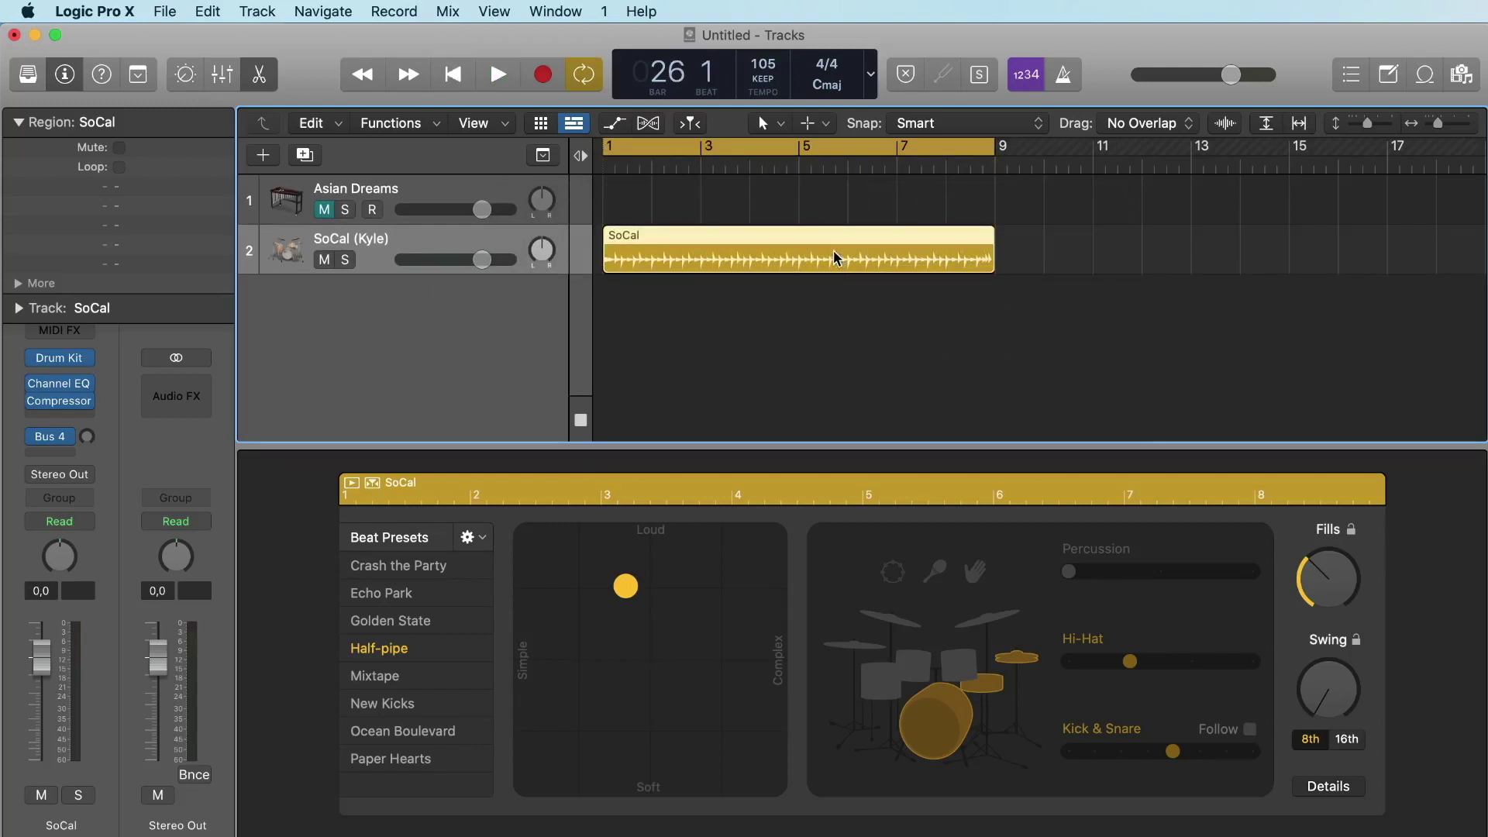
key("space")
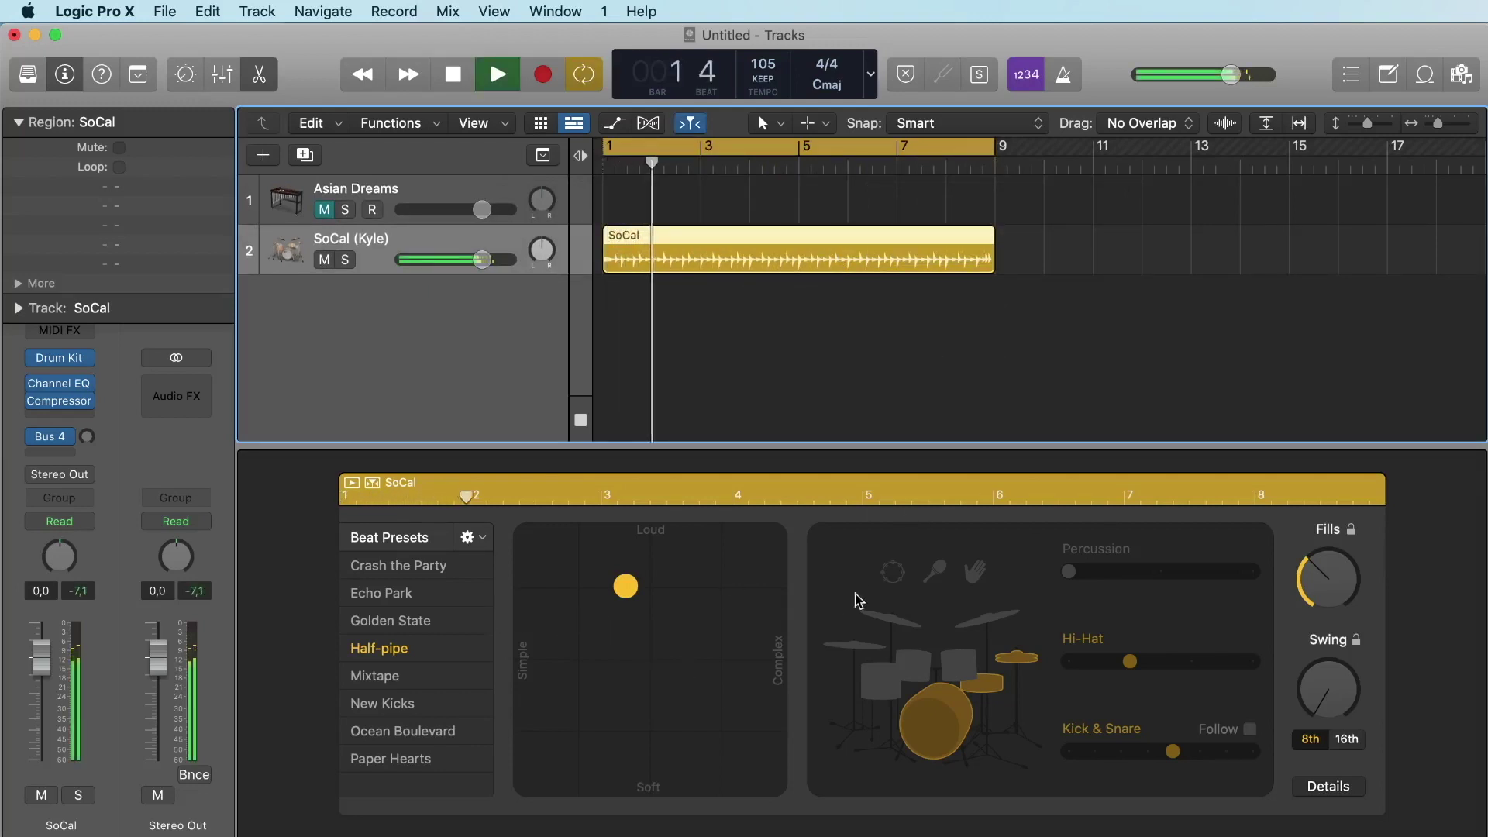
key("space")
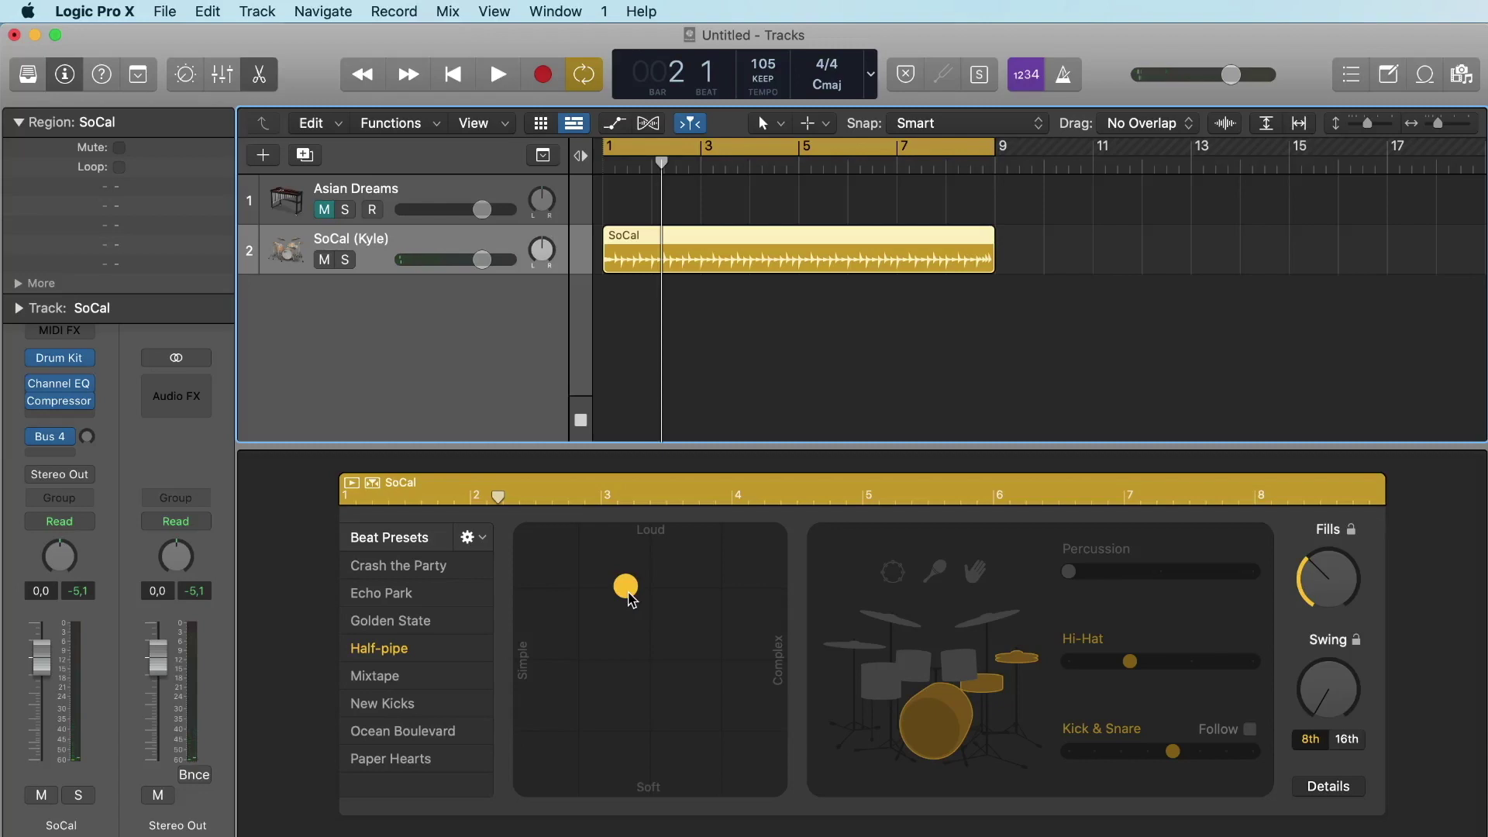
Try soft and highly complex positions on the Drummer's XY pad, including during playback, and settle near the centre, slightly toward Loud.
left_click_drag(629, 598, 645, 578)
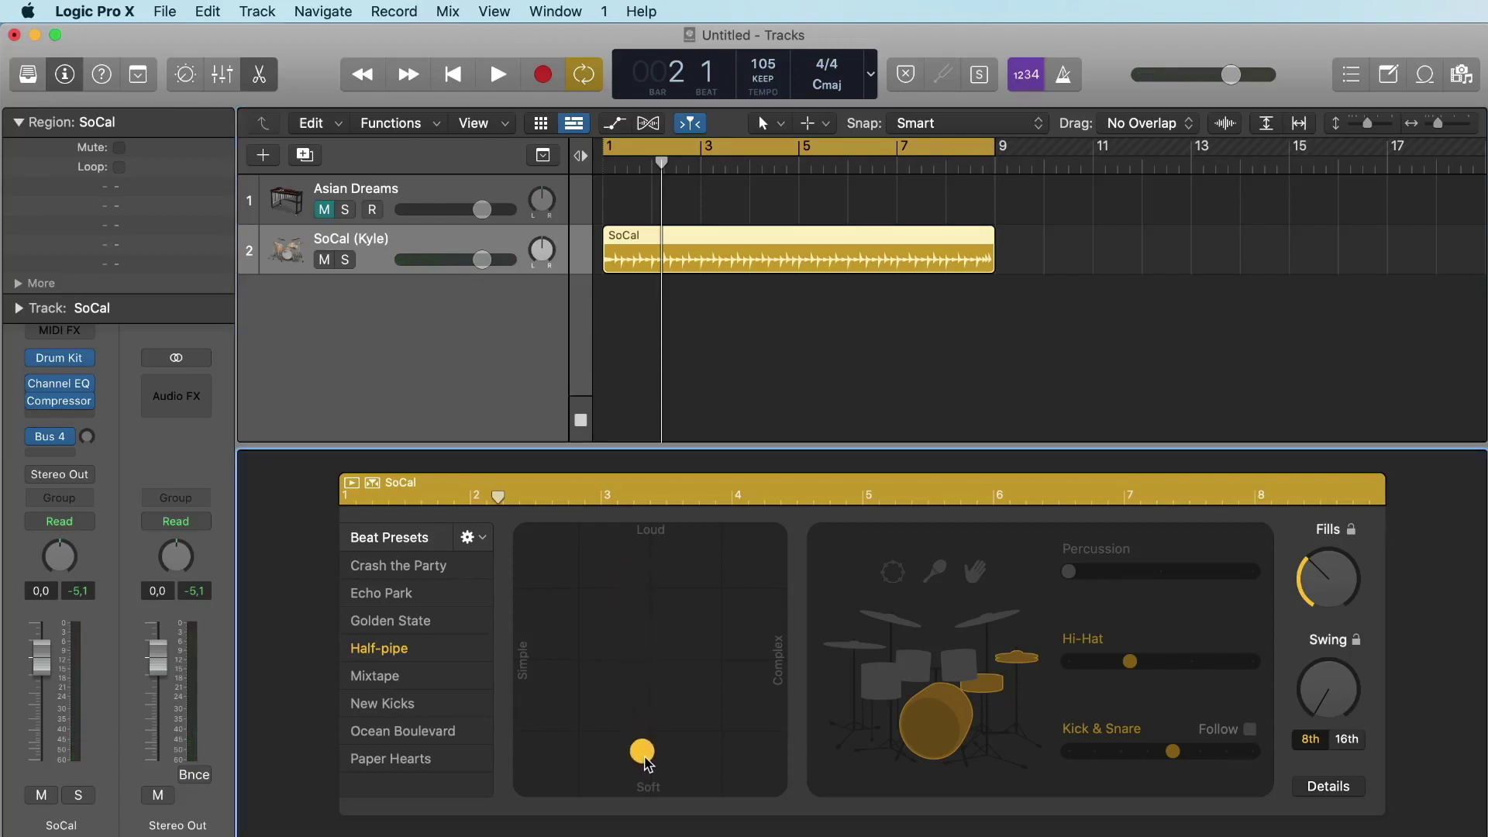
left_click_drag(647, 764, 649, 766)
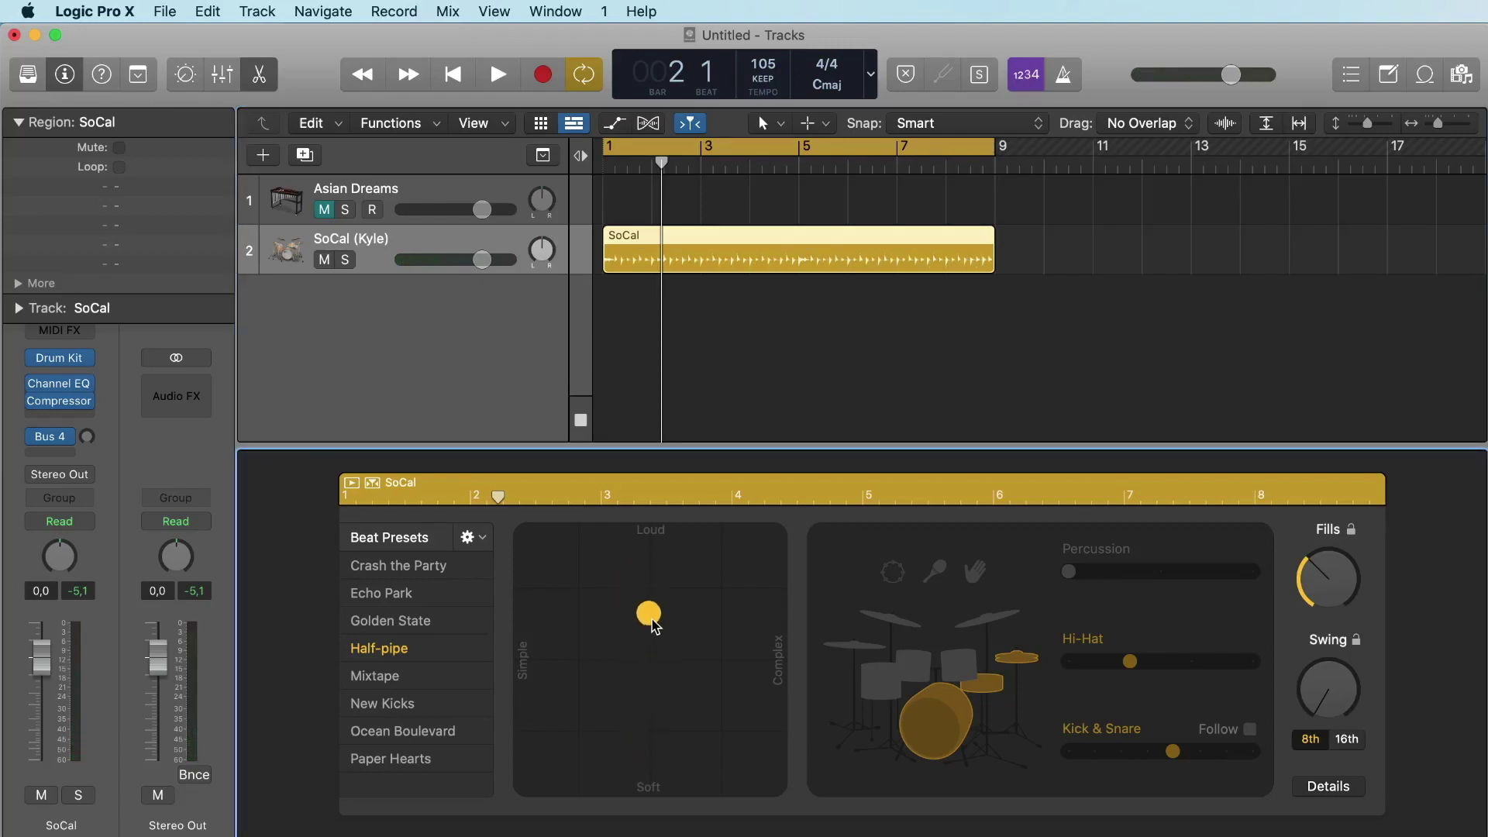
key("space")
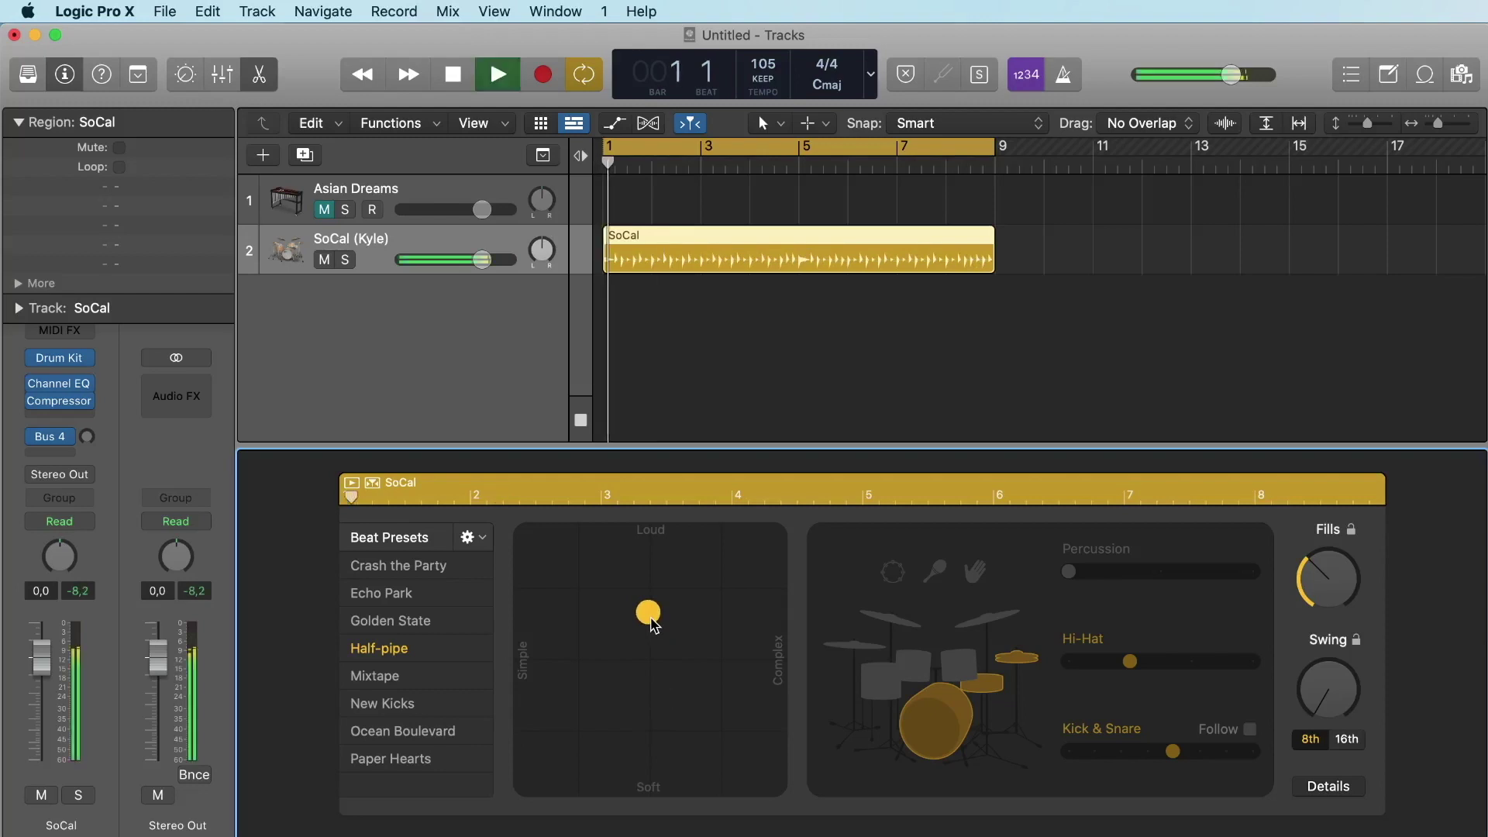
left_click_drag(653, 626, 784, 627)
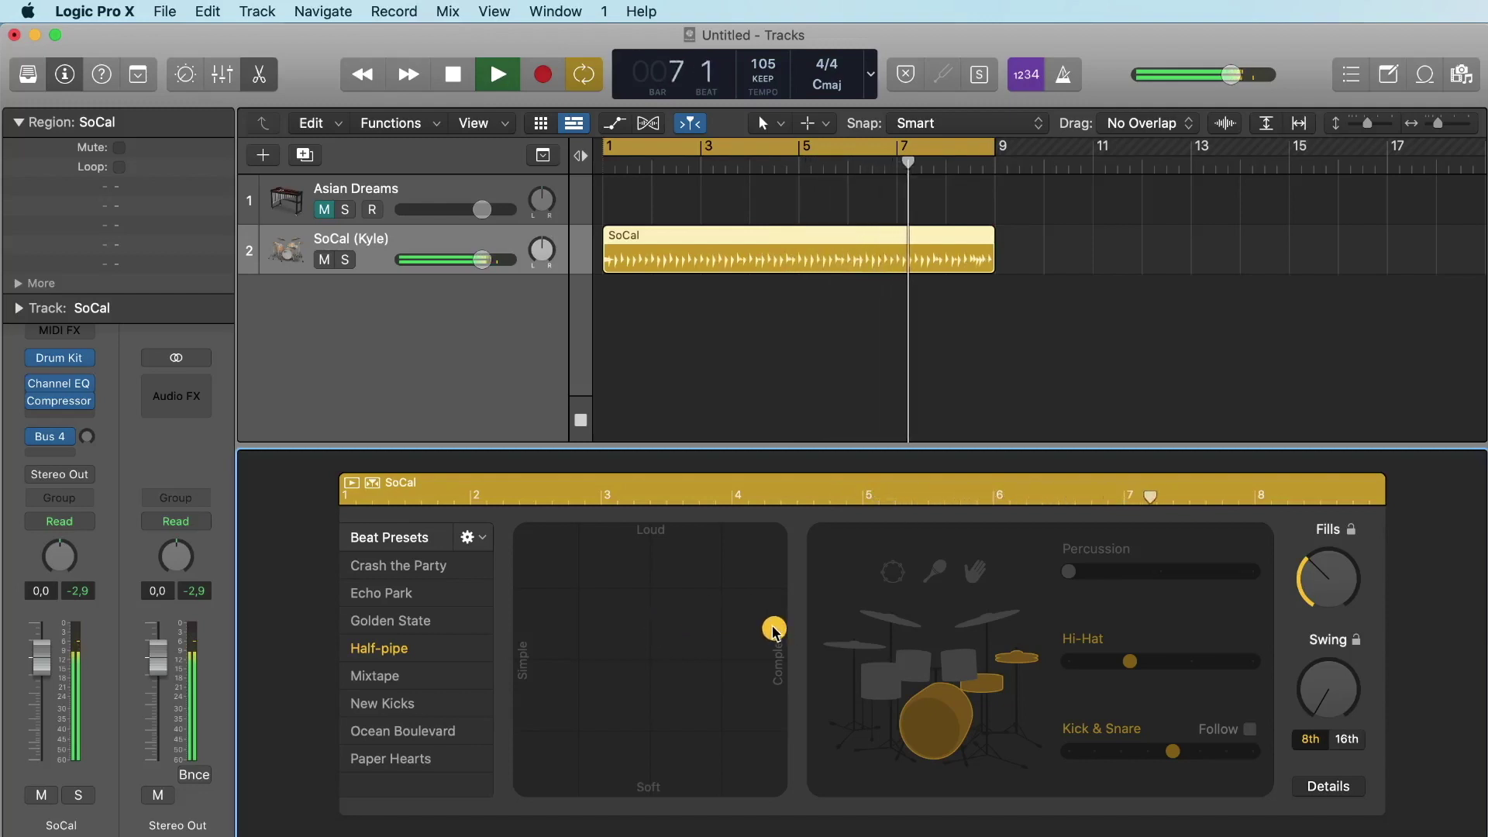
left_click_drag(773, 631, 651, 624)
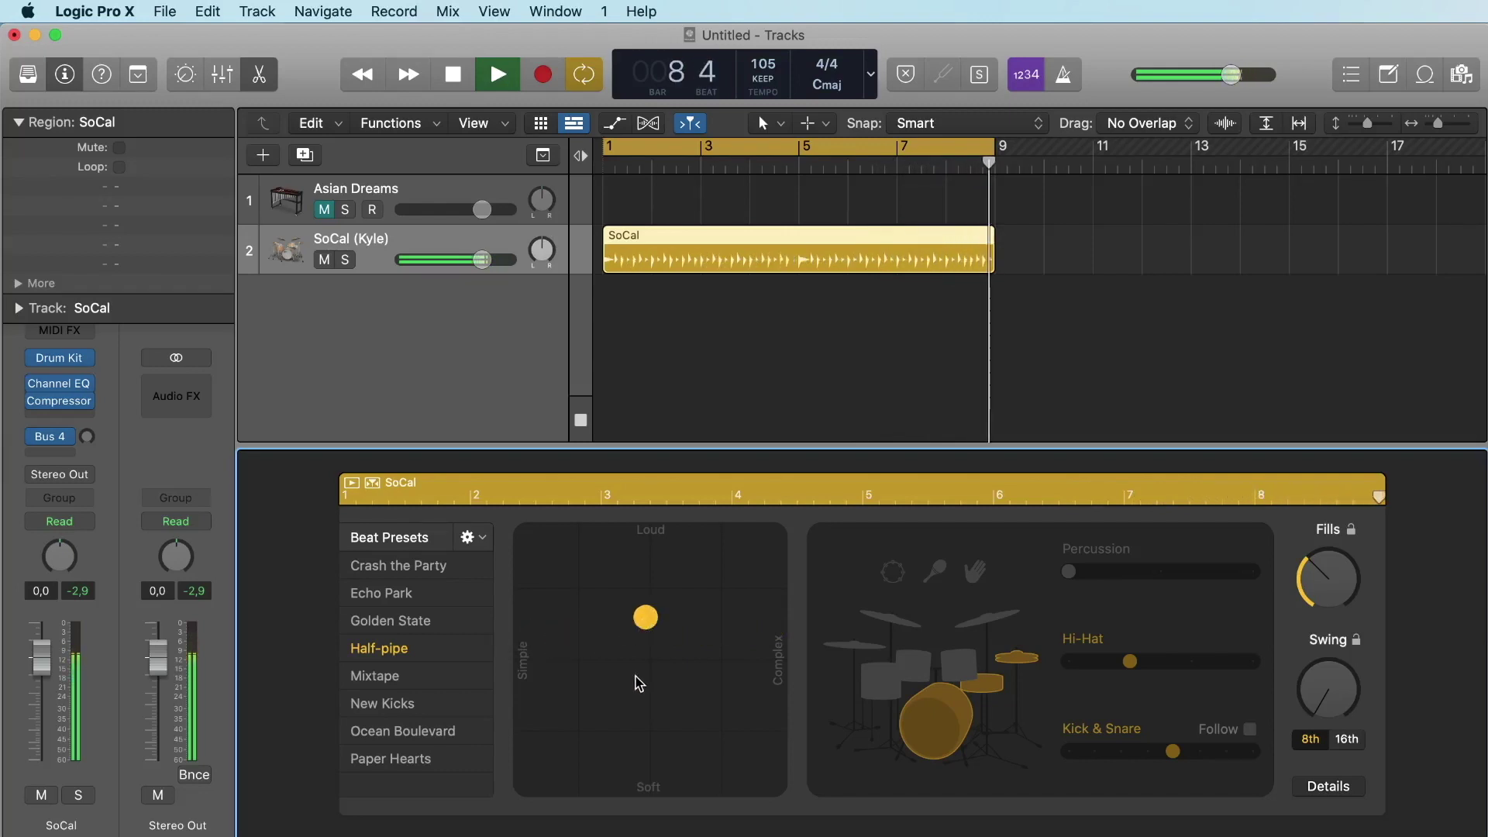
Switch the drummer from hi-hat to toms and on to cymbals, trying a higher cymbal variation before lowering it again.
left_click(963, 674)
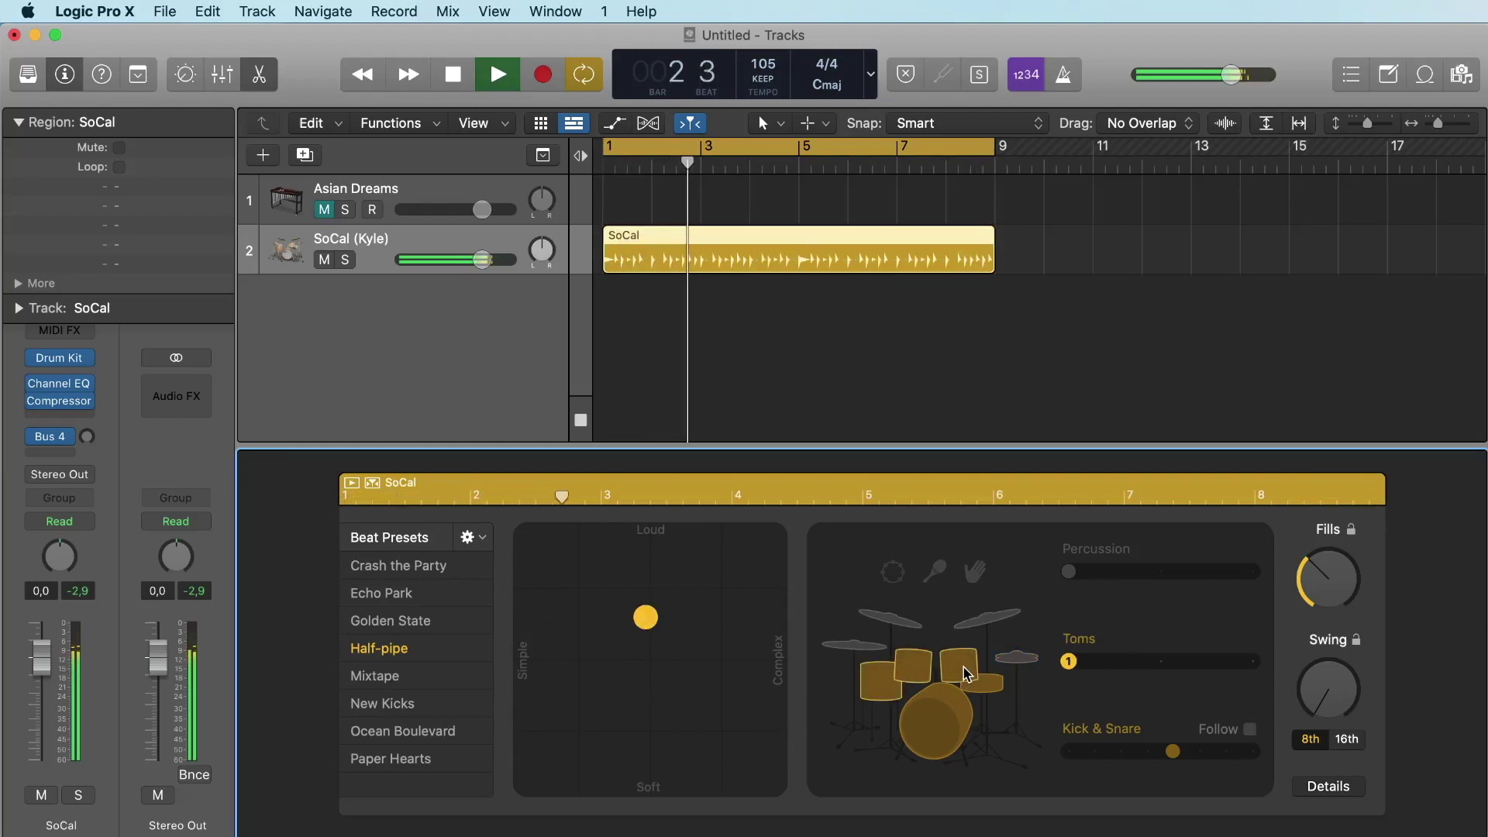
left_click(984, 618)
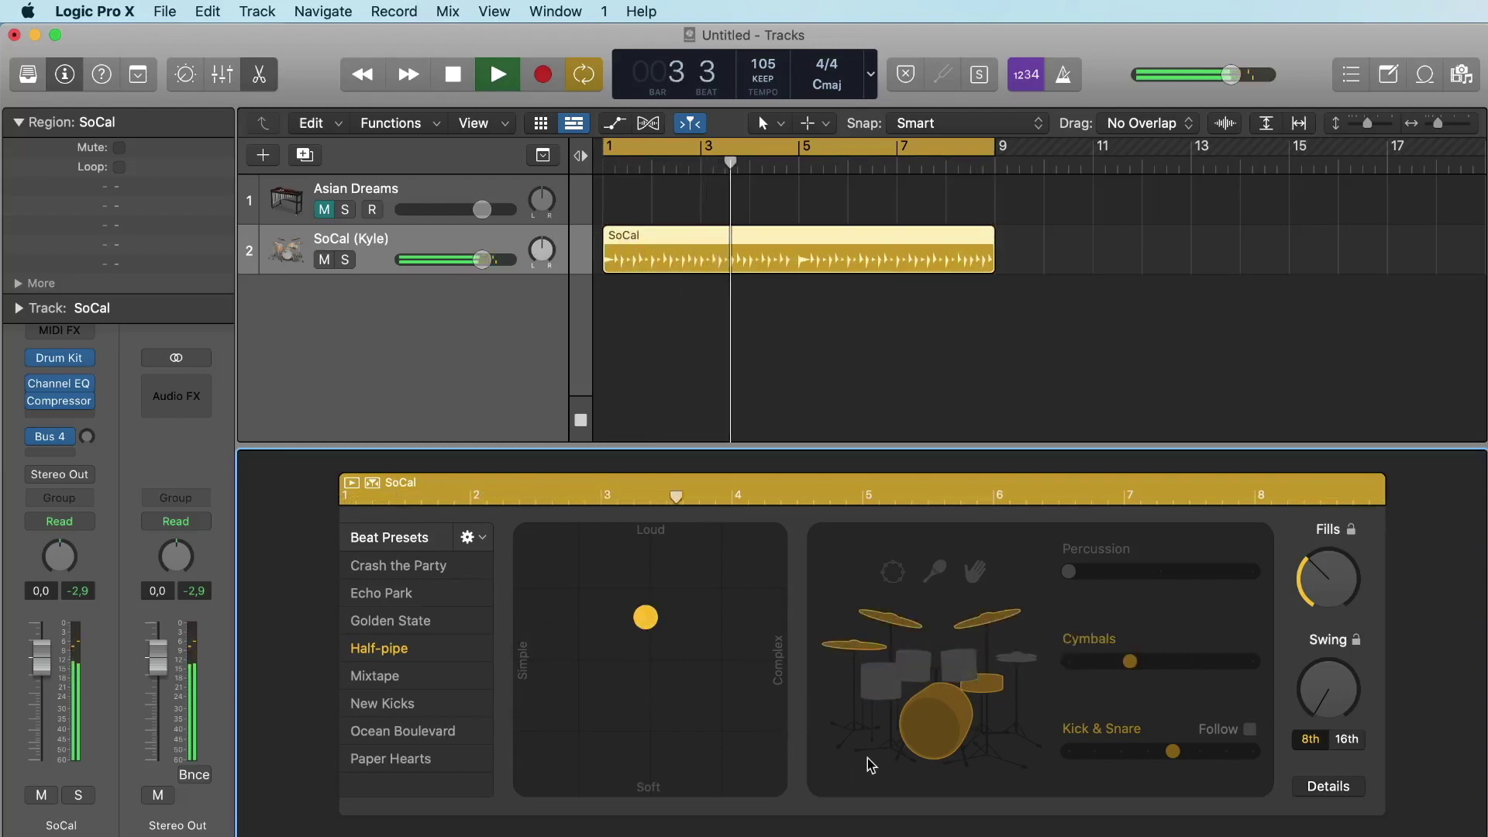
left_click(1191, 660)
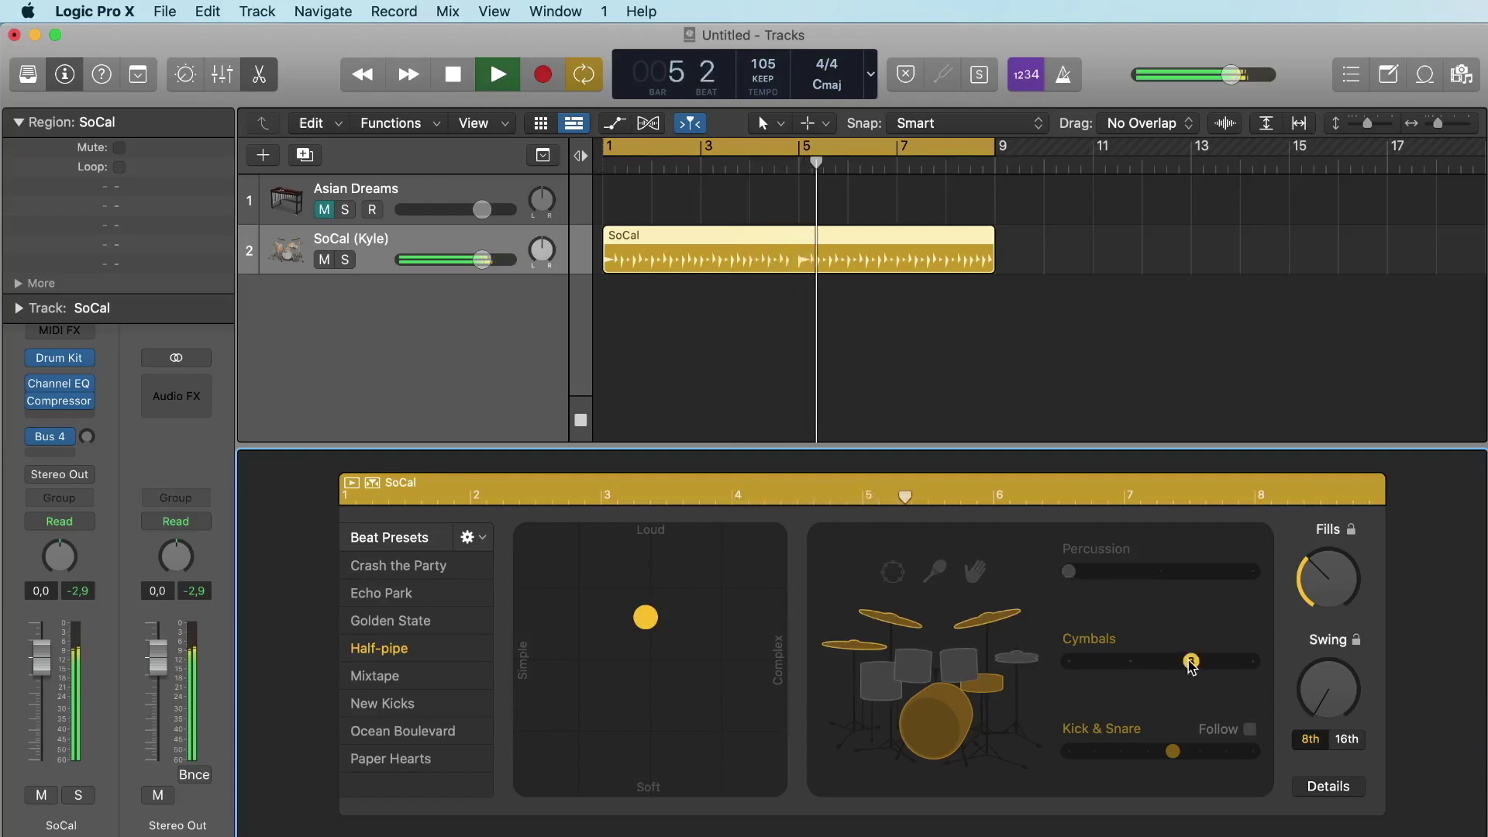
left_click_drag(1191, 661, 1154, 662)
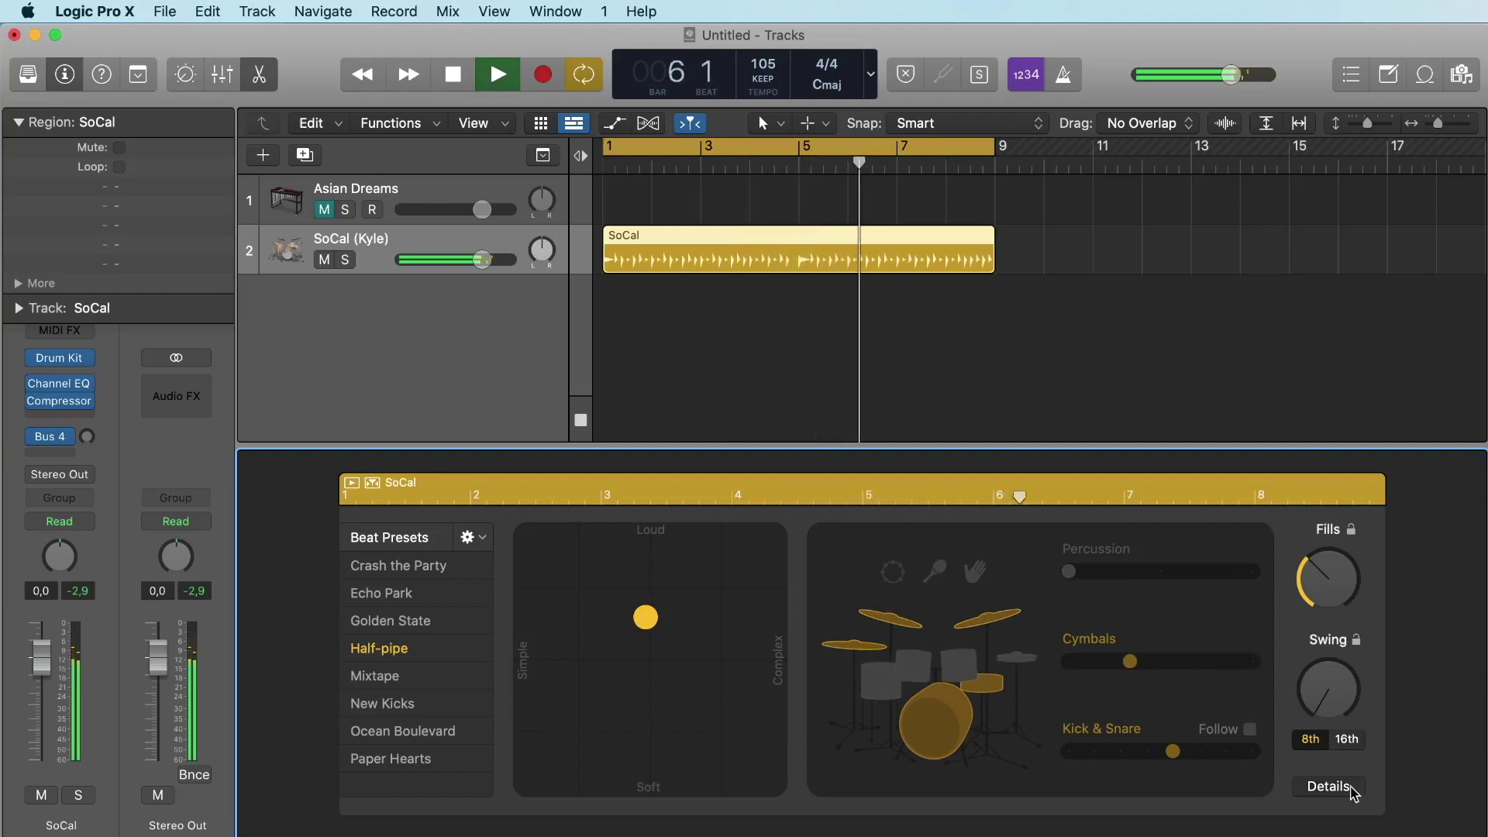
Show the performance details and raise Ghost Notes to the maximum, bringing them back down to a low amount.
left_click(1331, 787)
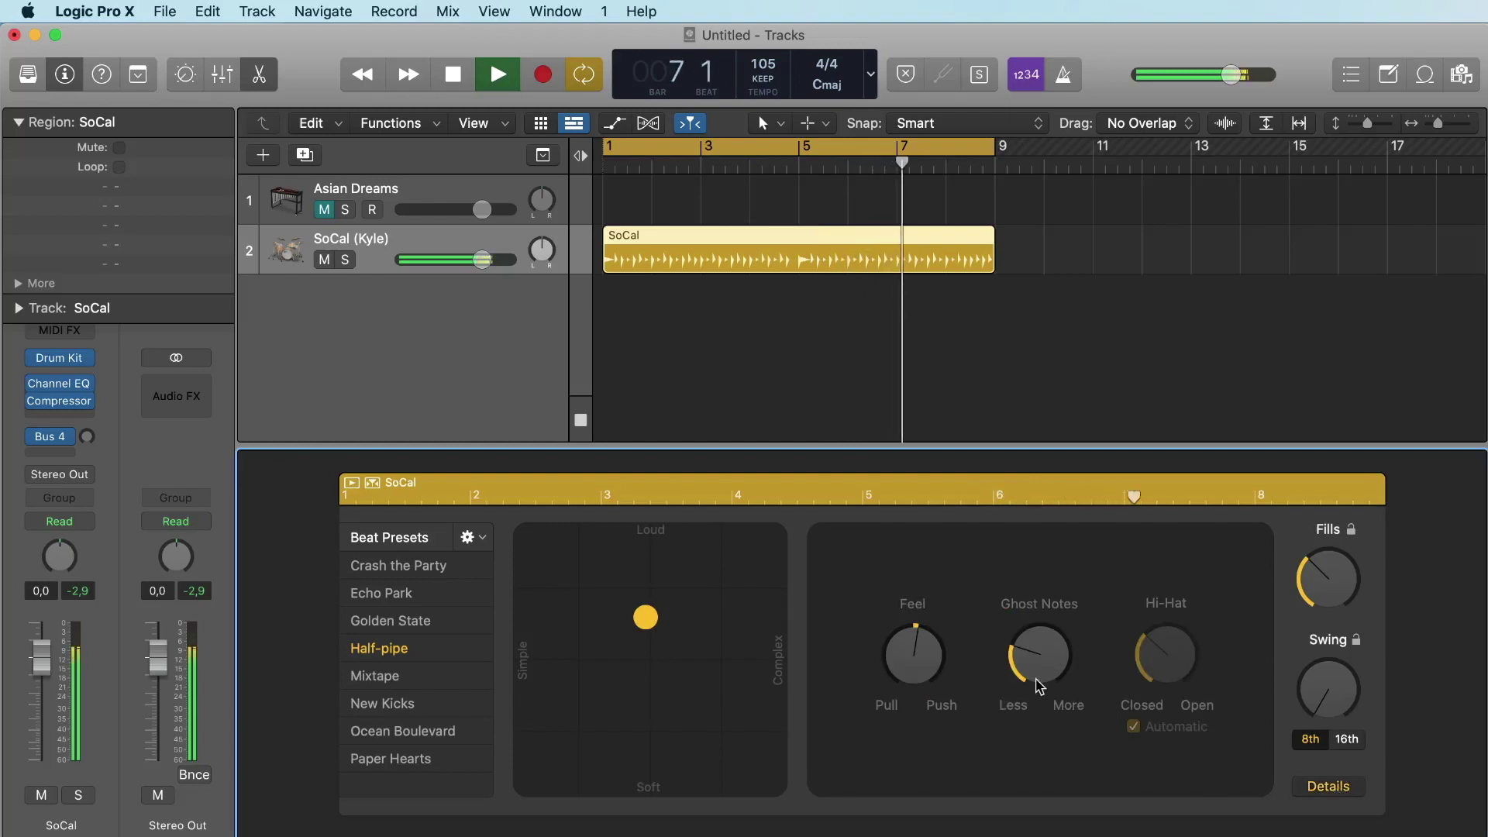
mouse_move(1039, 648)
left_mouse_down()
mouse_move(1039, 558)
mouse_move(1044, 636)
left_mouse_up()
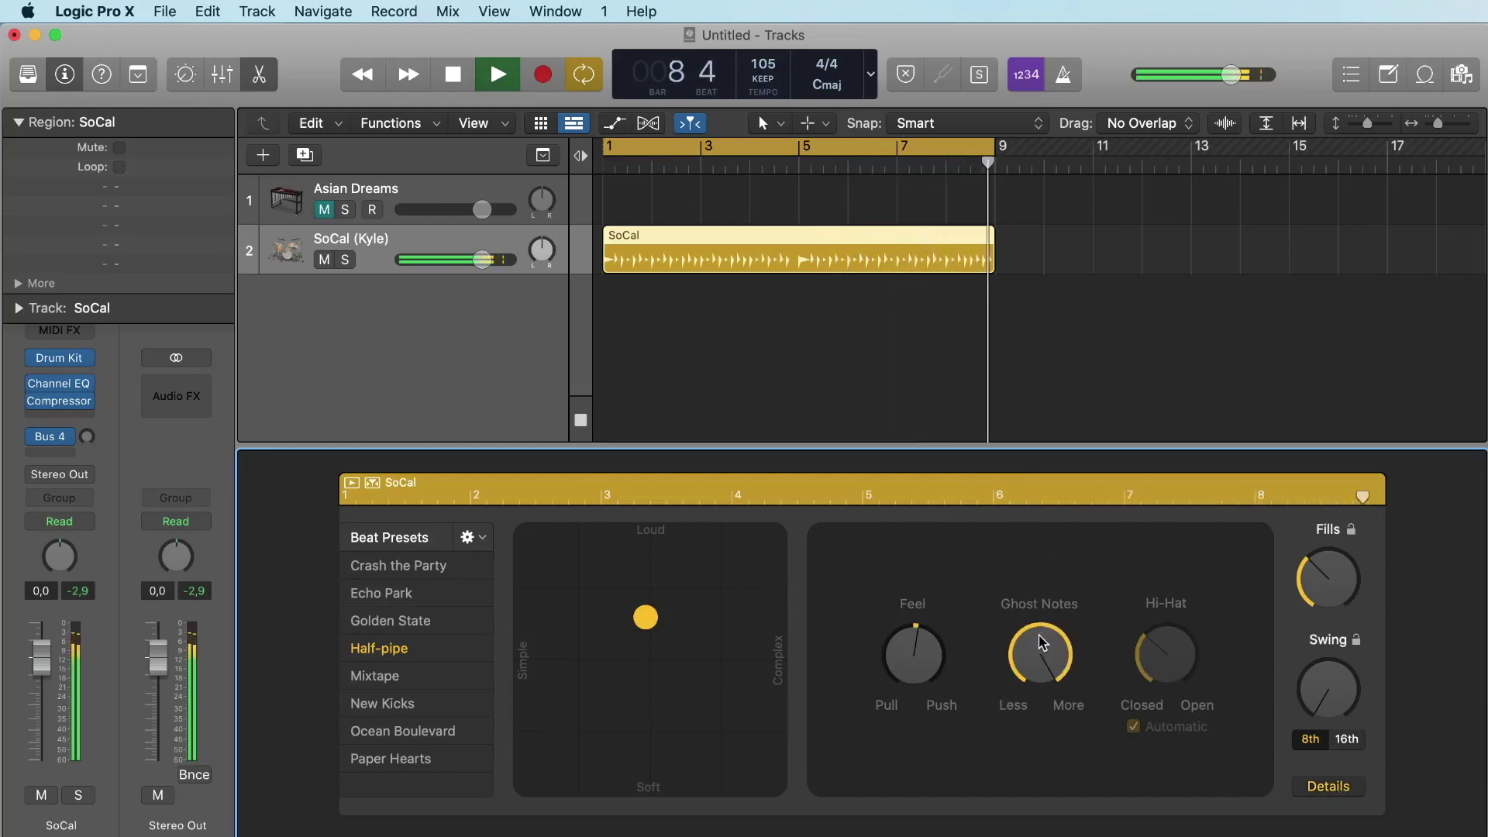
left_click_drag(1038, 649, 1043, 733)
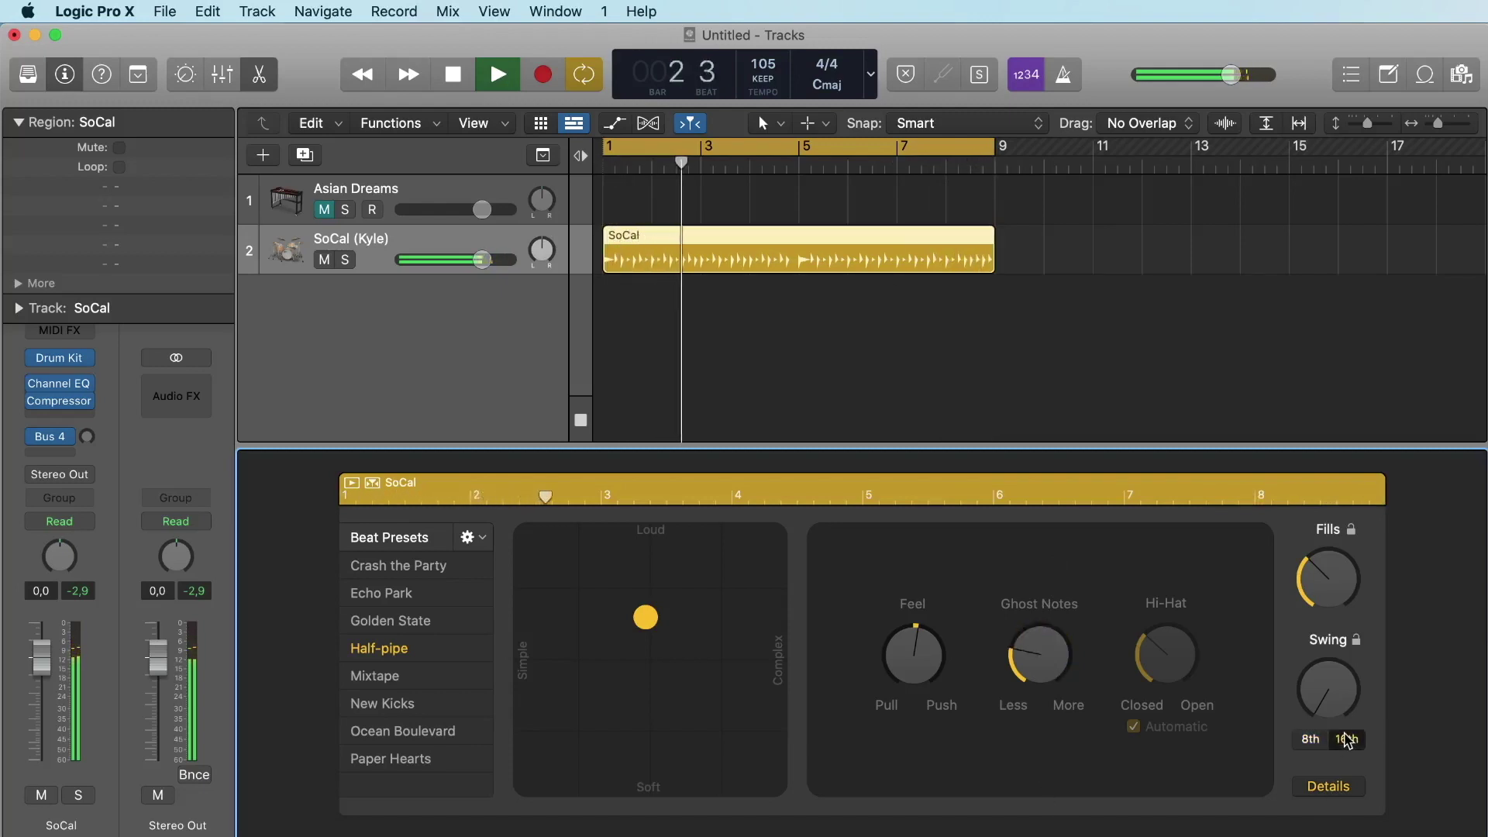
Sweep Swing up and back to none, and push Fills to the maximum before reducing them to a low amount.
left_click_drag(1340, 695, 1335, 680)
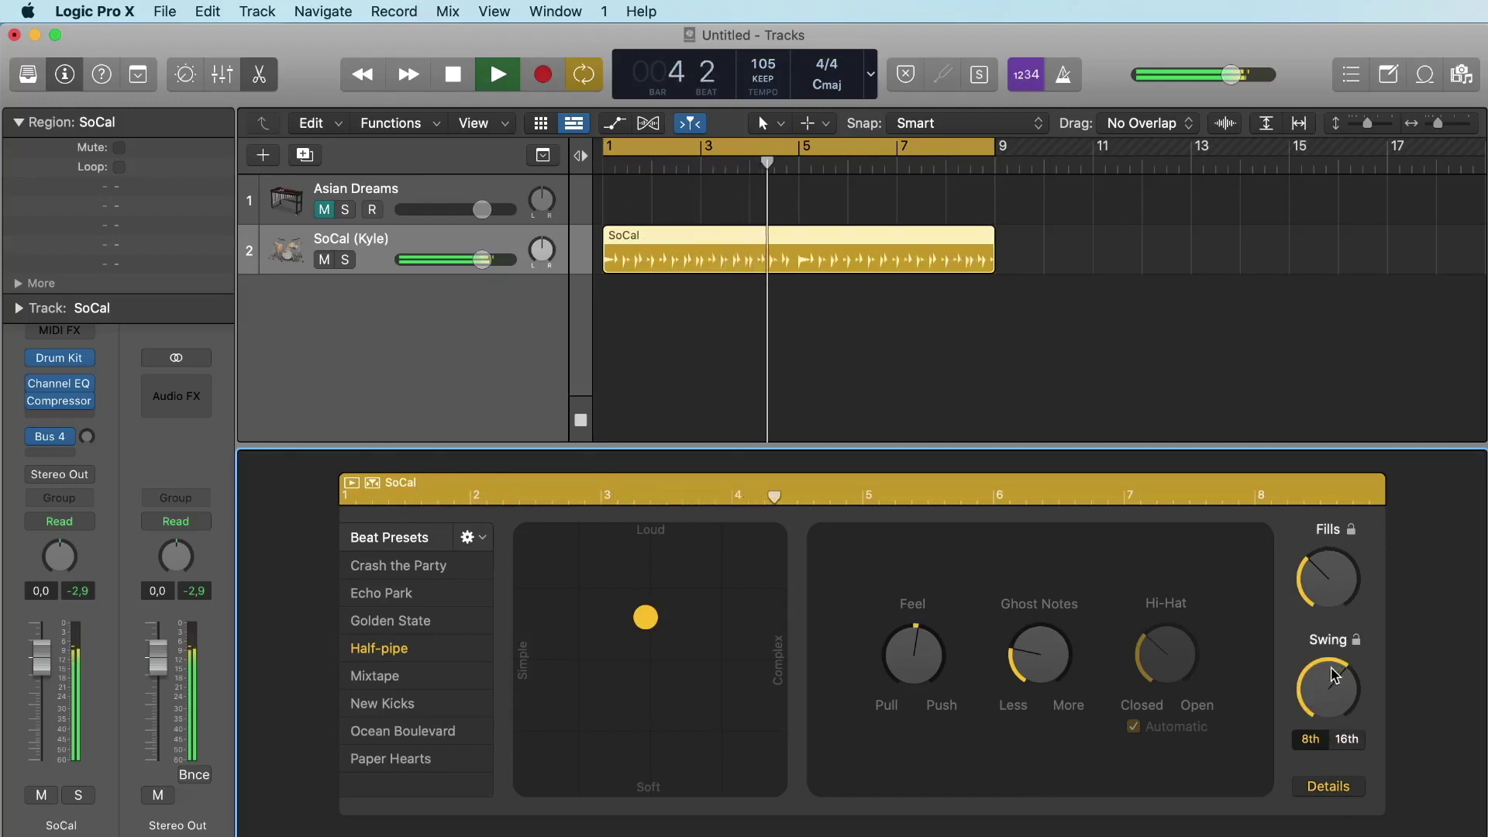
left_click_drag(1335, 680, 1319, 763)
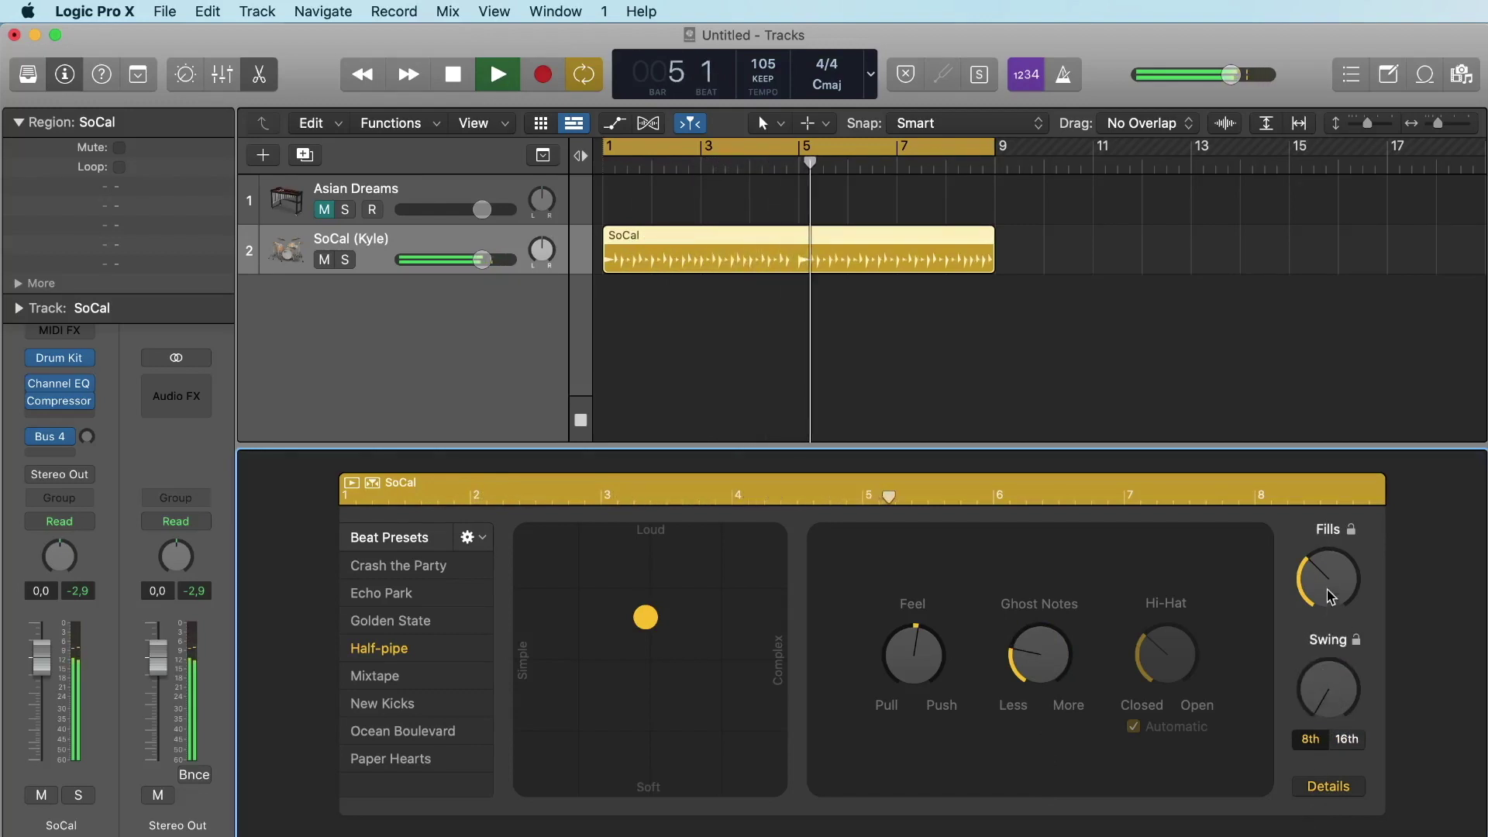
left_click_drag(1329, 592, 1331, 485)
left_click_drag(1333, 570, 1336, 509)
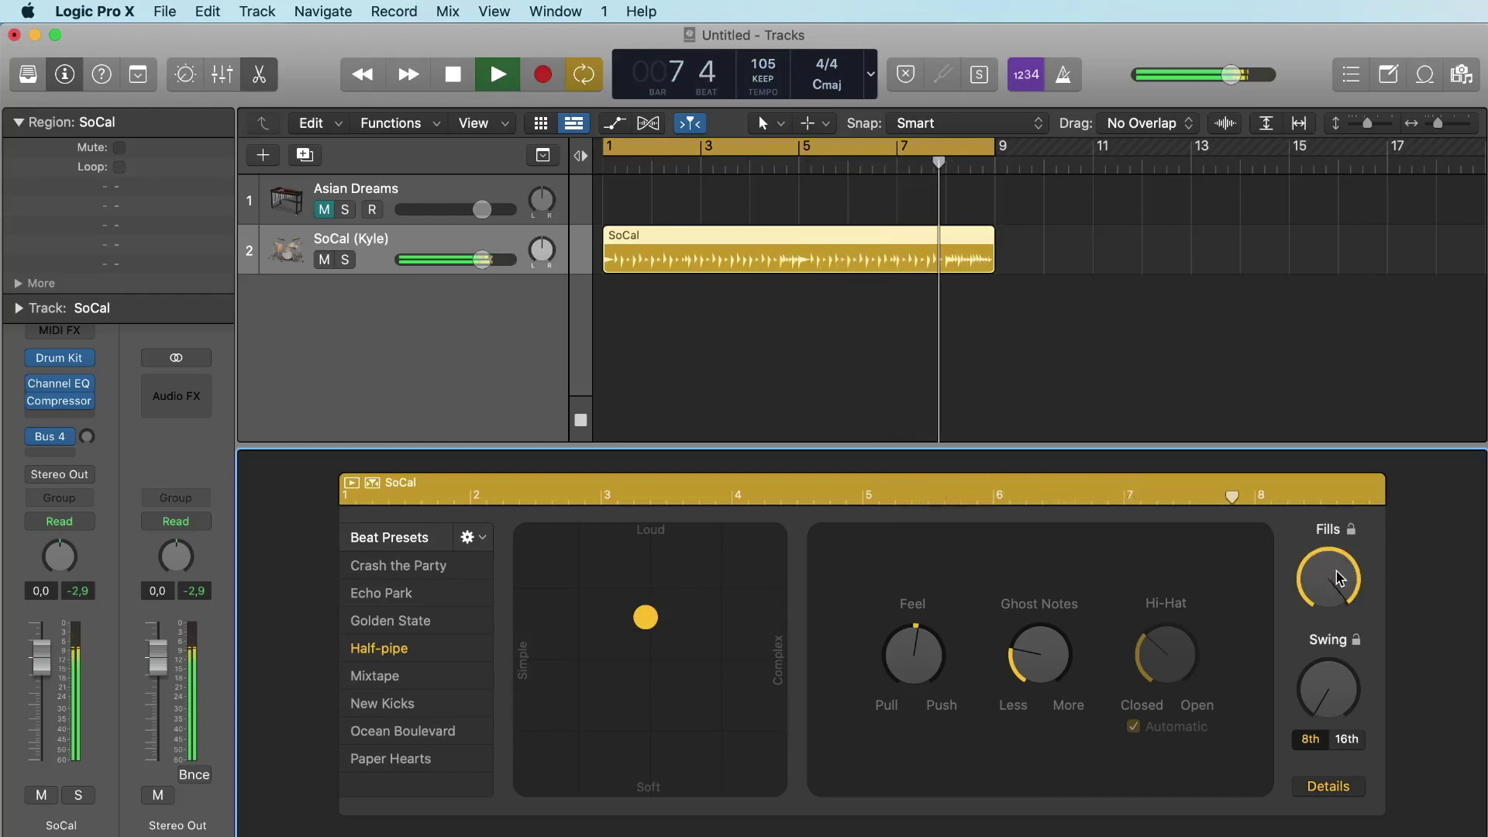
left_click_drag(1328, 594, 1333, 614)
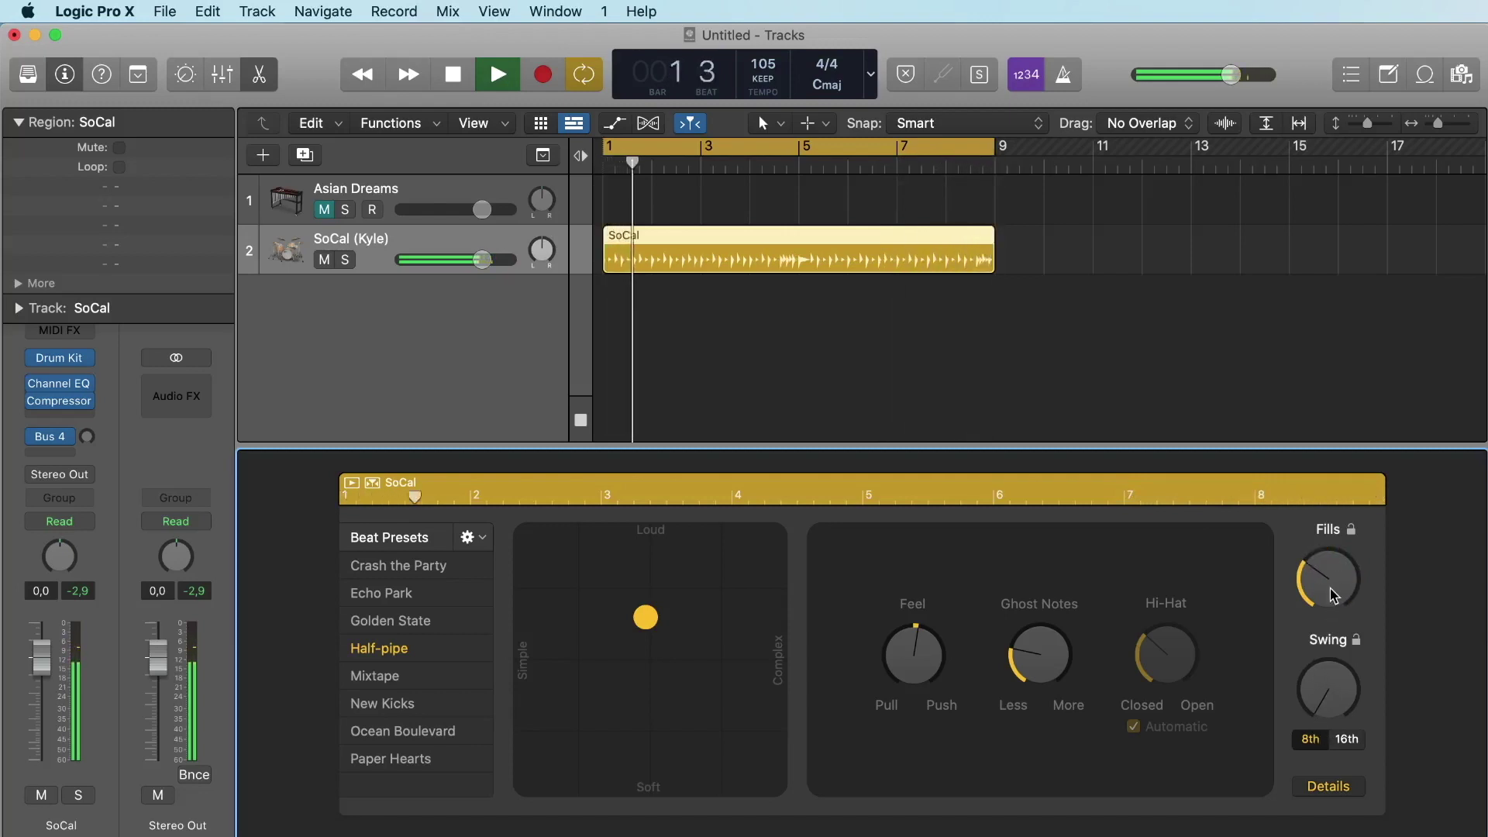
Try the Golden State, Echo Park, New Kicks, Mixtape and Ocean Boulevard beat presets, stop playback, and settle on Paper Hearts.
left_click(423, 621)
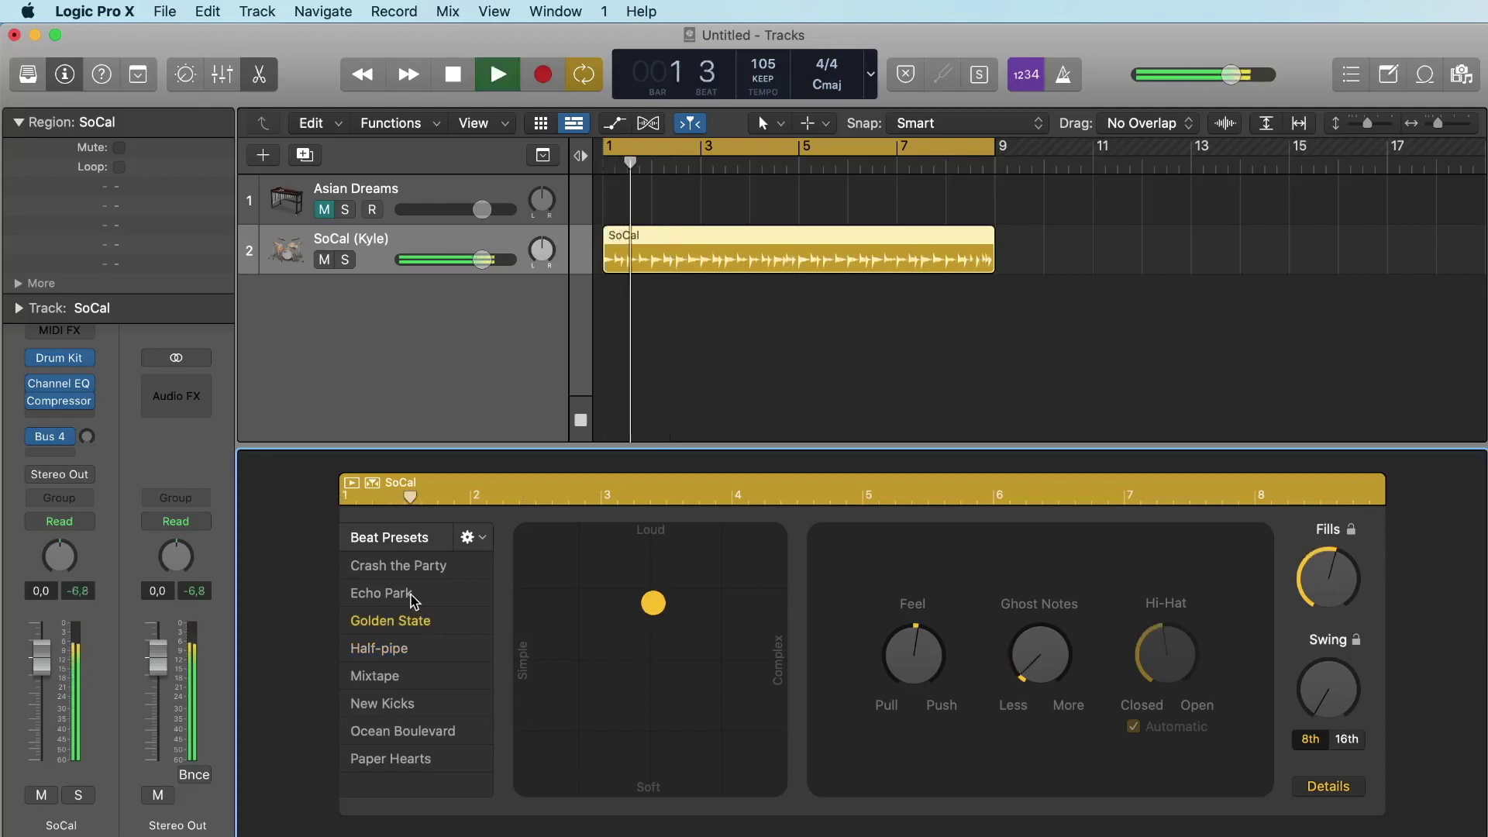
left_click(416, 594)
left_click(412, 705)
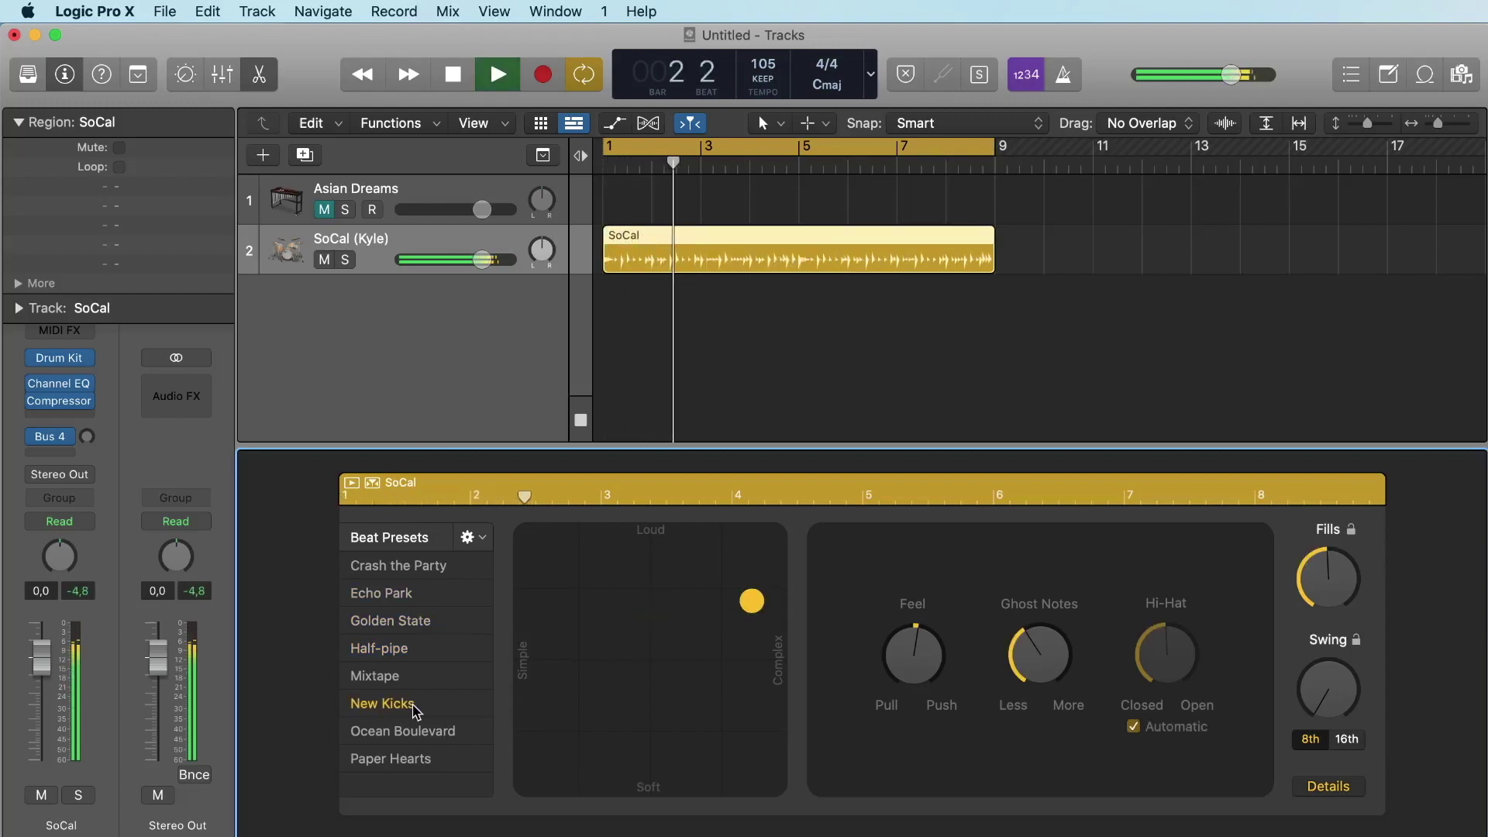
key("space")
left_click(413, 678)
left_click(422, 732)
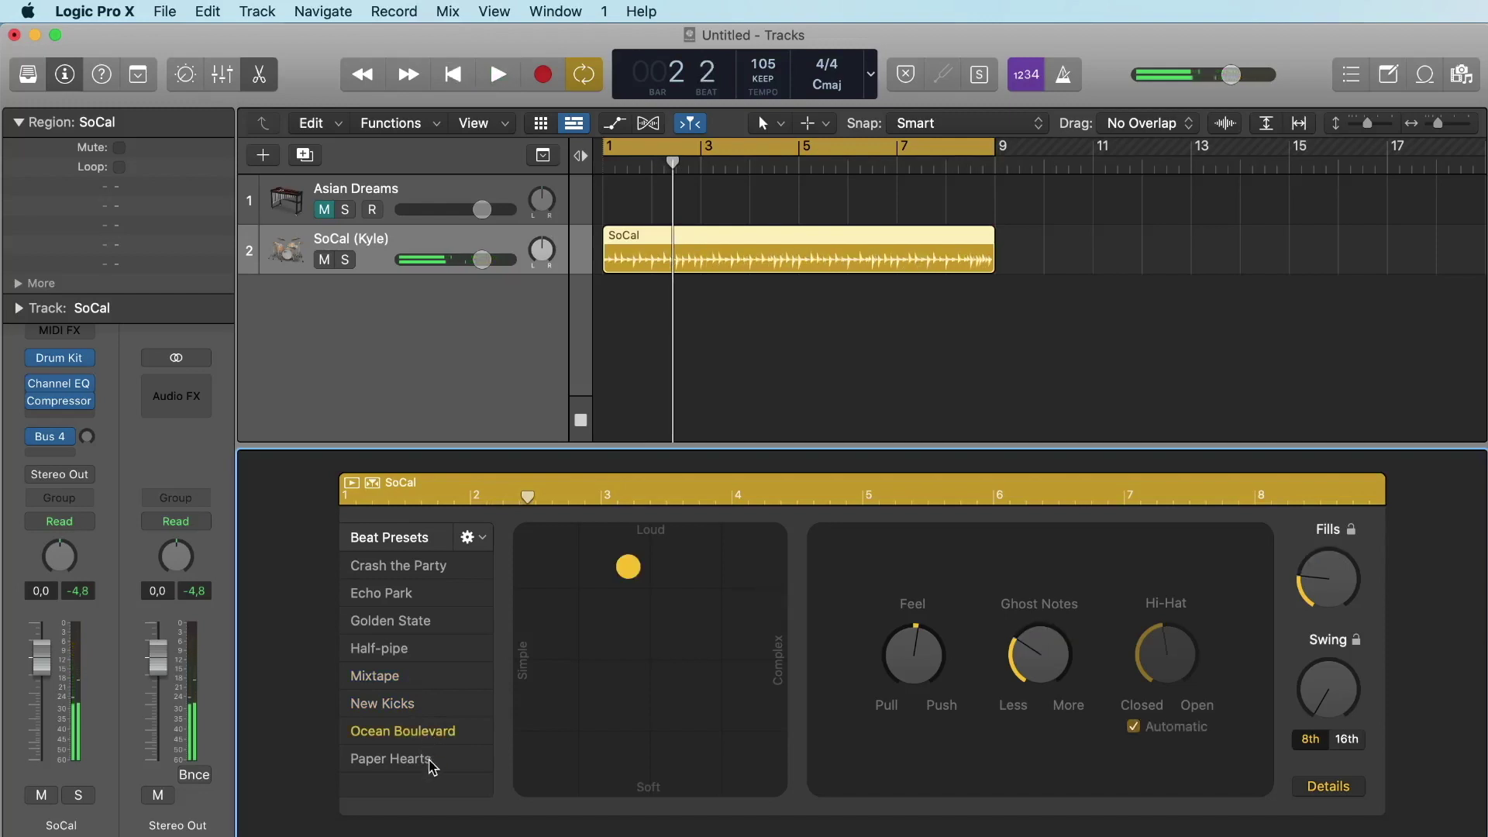
left_click(430, 761)
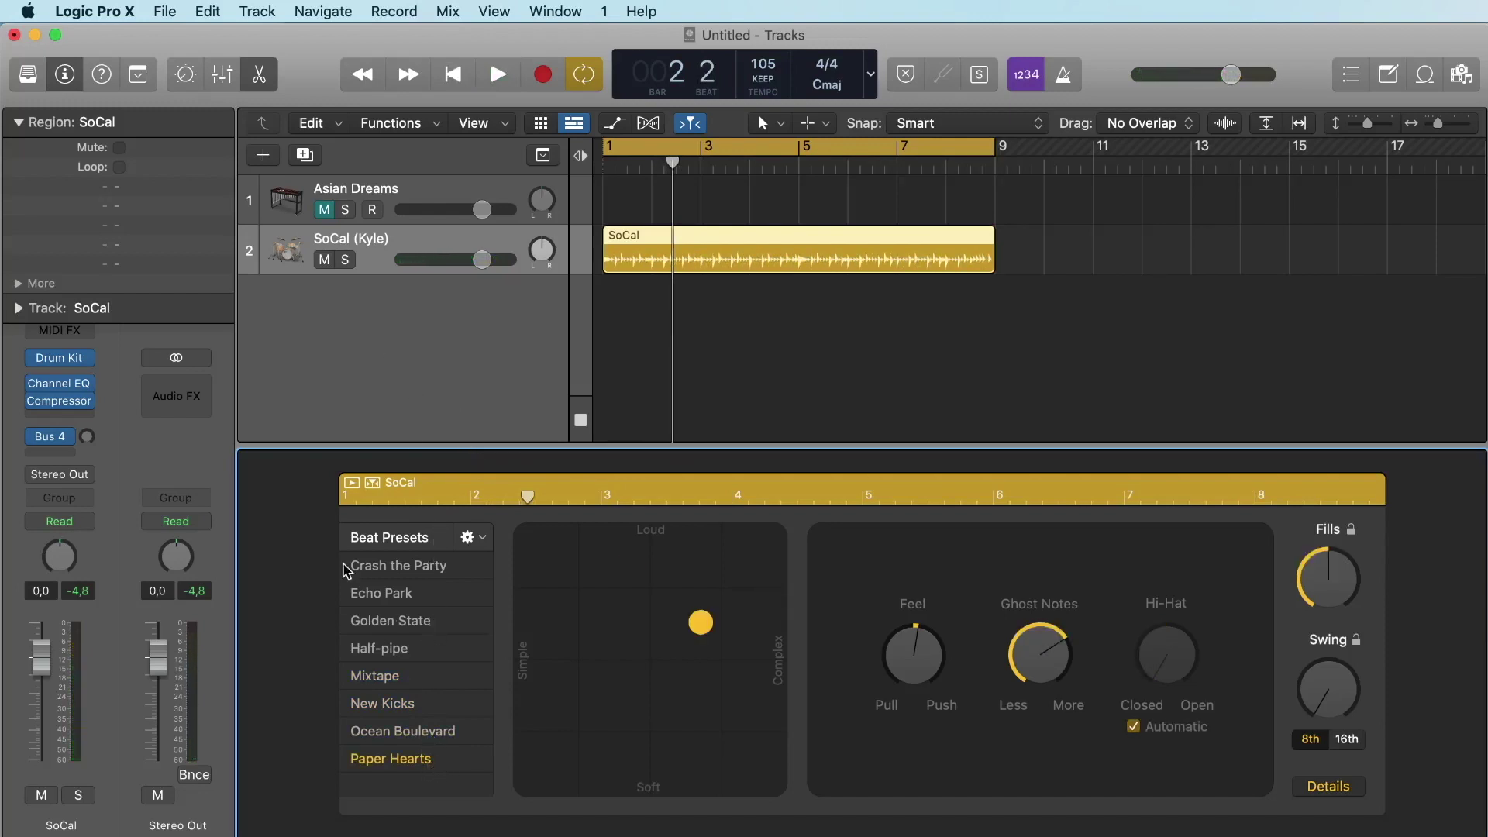
Show the Library, change the Rock drummer to Logan - Retro Rock, and audition the new beat.
left_click(26, 77)
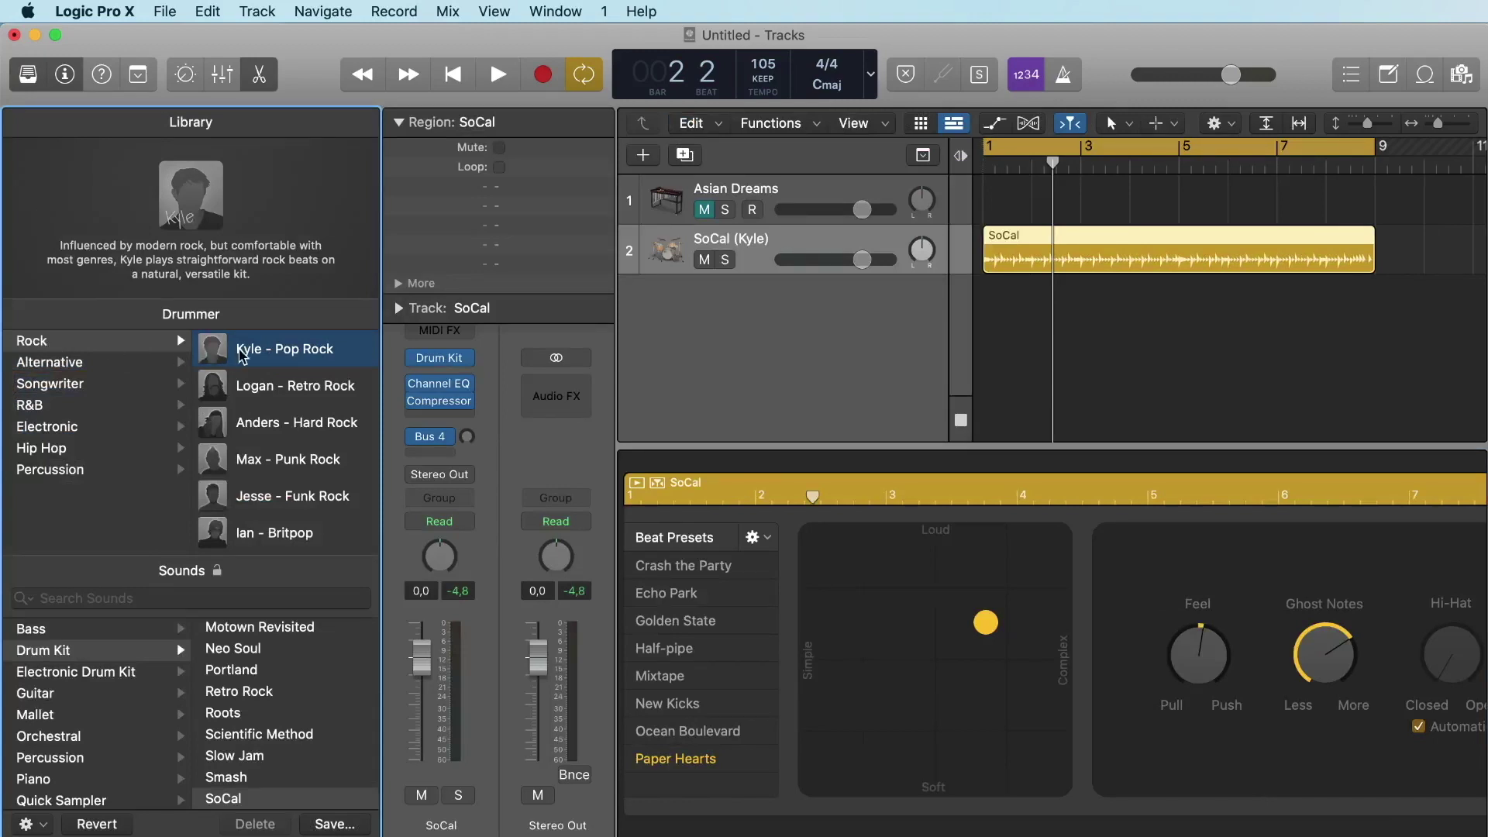
left_click(270, 385)
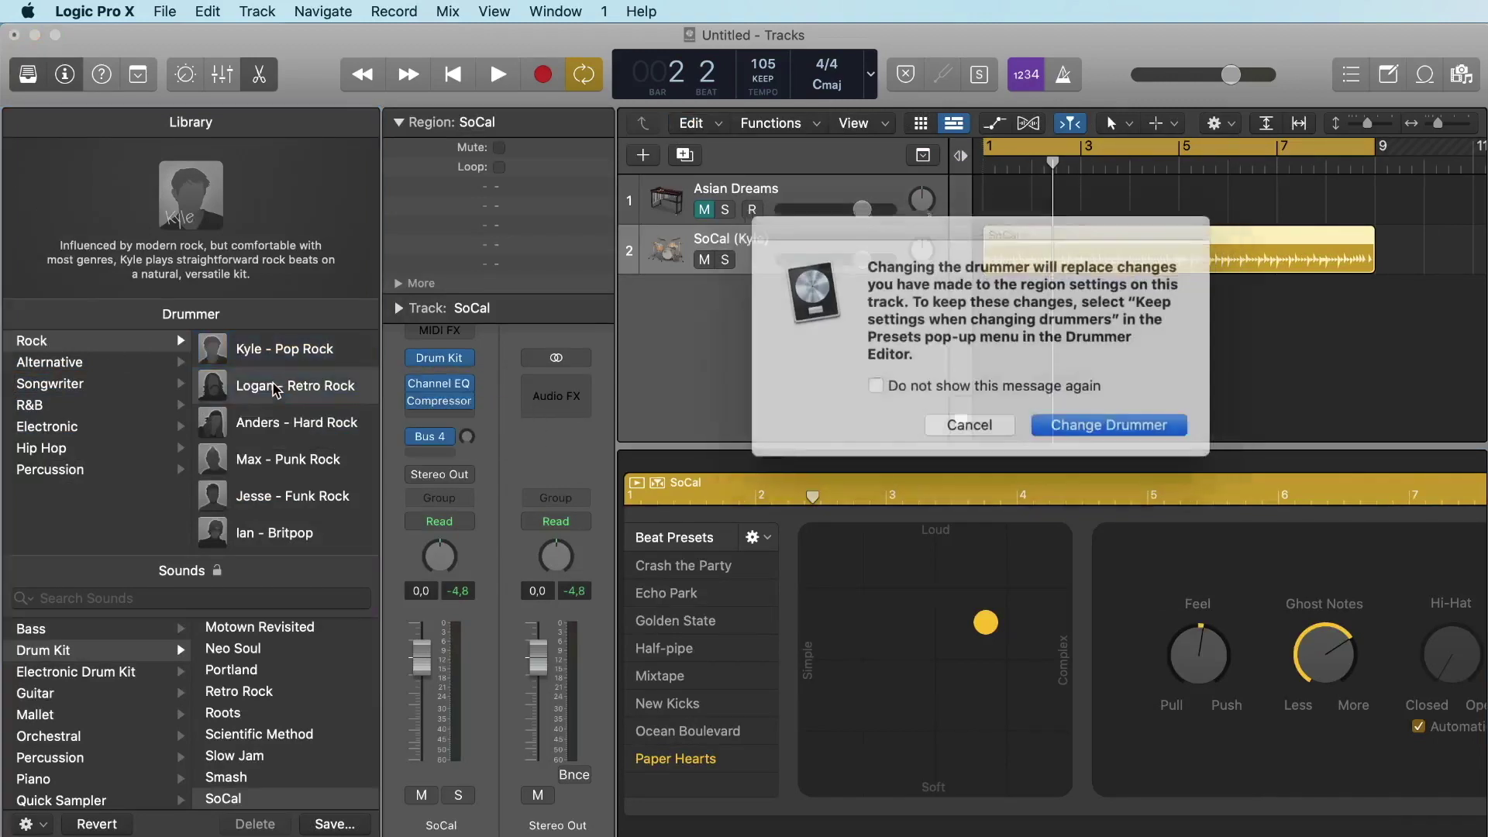
left_click(1054, 420)
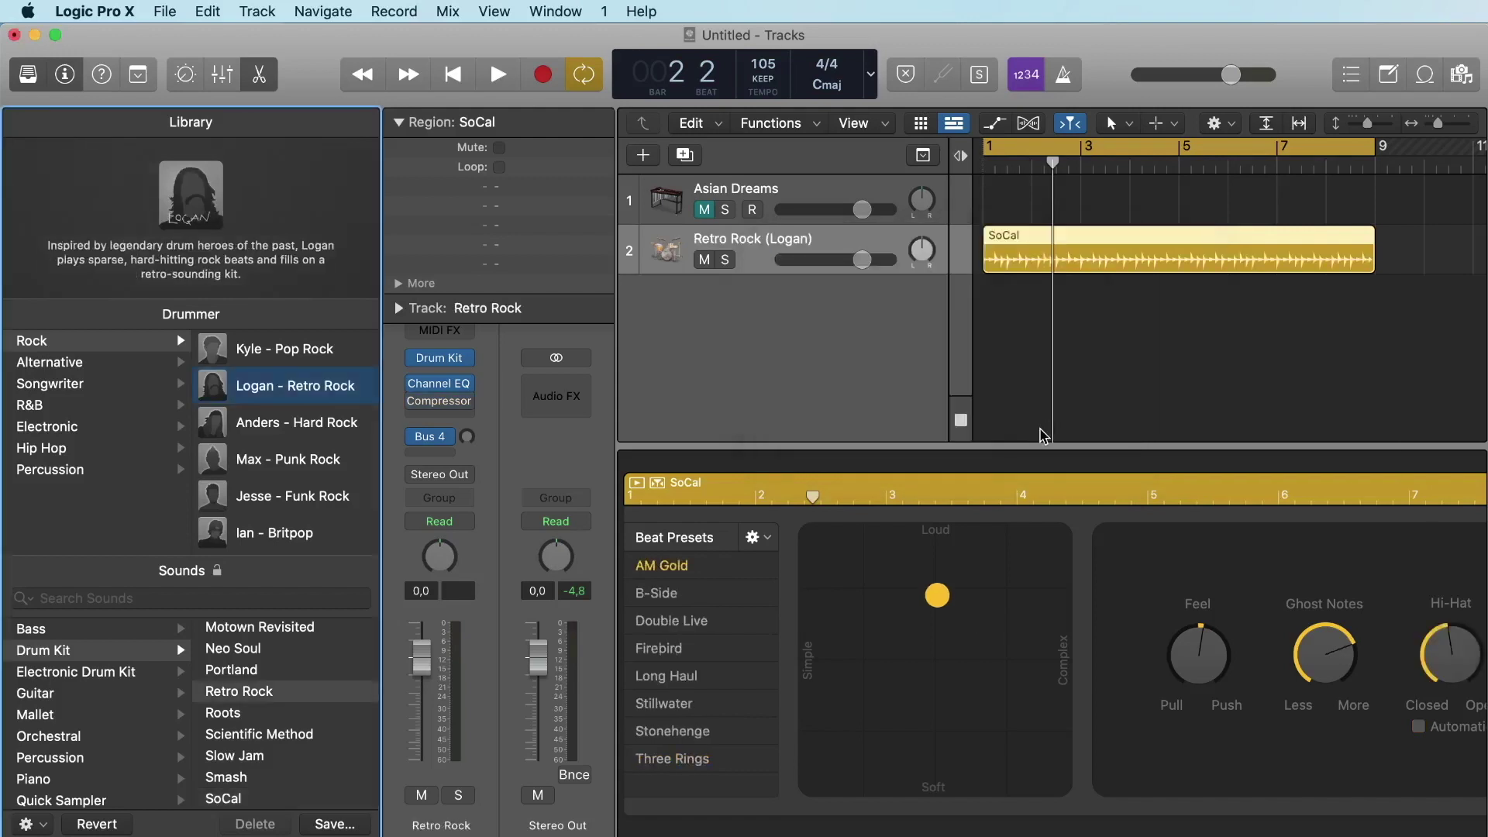
key("space")
scroll(1103, 427, "right", 10)
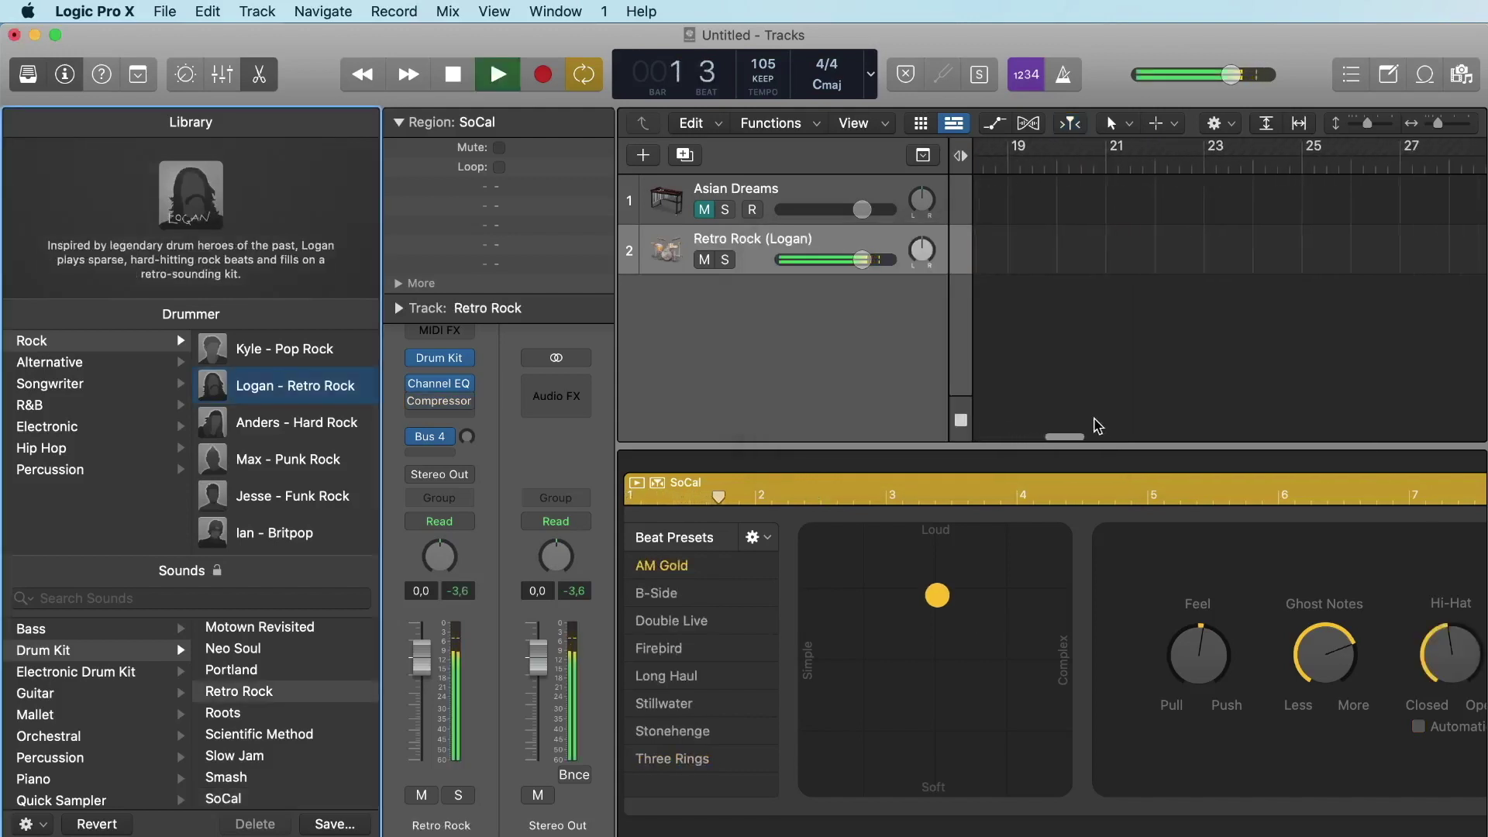
Bring the start of the SoCal region into view, move the XY pad puck slightly softer during playback, and stop playback.
scroll(1099, 427, "left", 10)
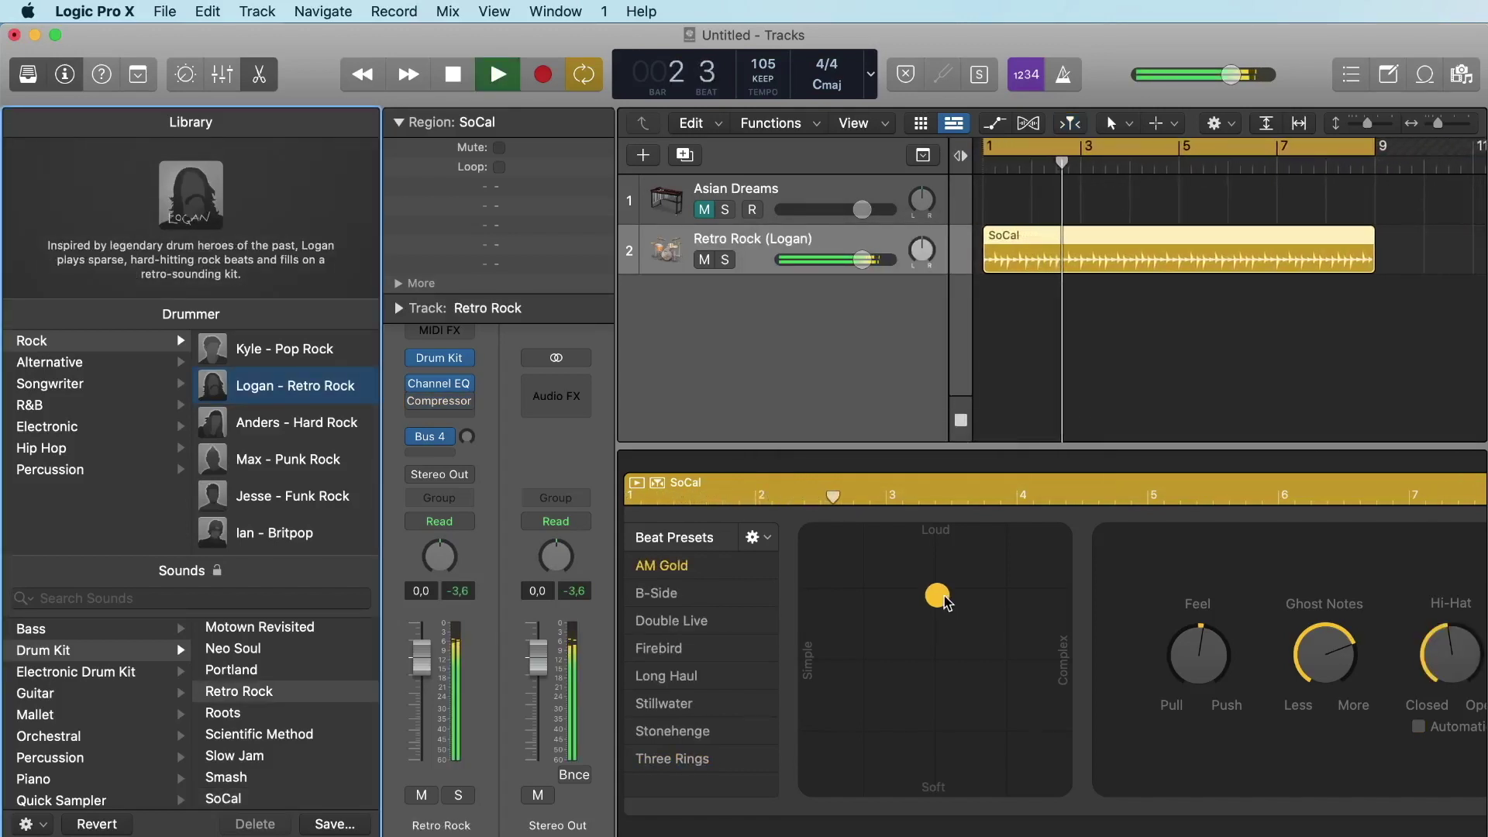
mouse_move(937, 595)
left_mouse_down()
mouse_move(882, 620)
mouse_move(829, 612)
mouse_move(1047, 614)
mouse_move(940, 614)
left_mouse_up()
key("space")
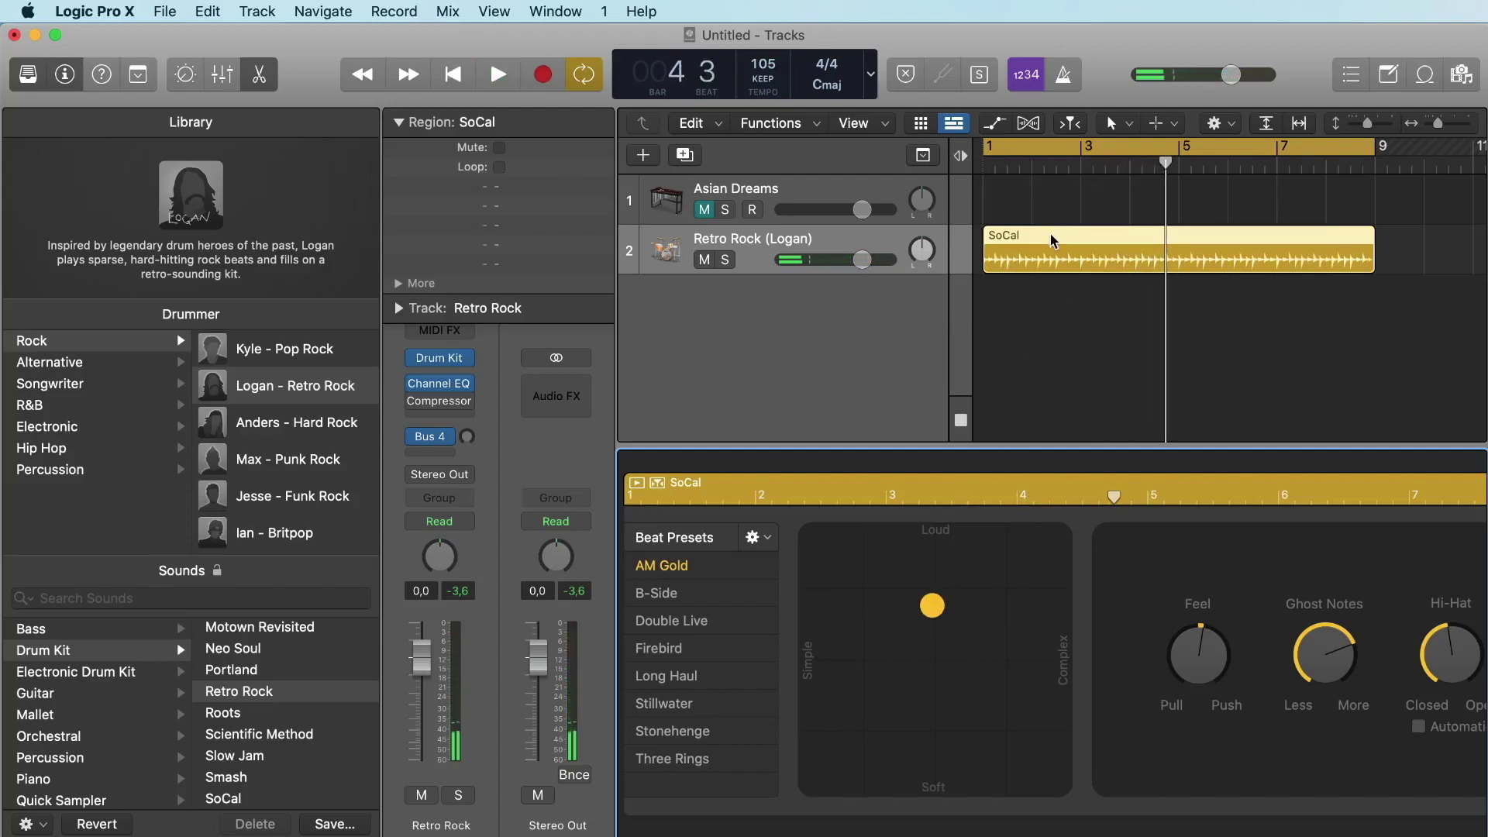
Convert the SoCal Drummer region on the Retro Rock track to a MIDI region.
left_click(1205, 245)
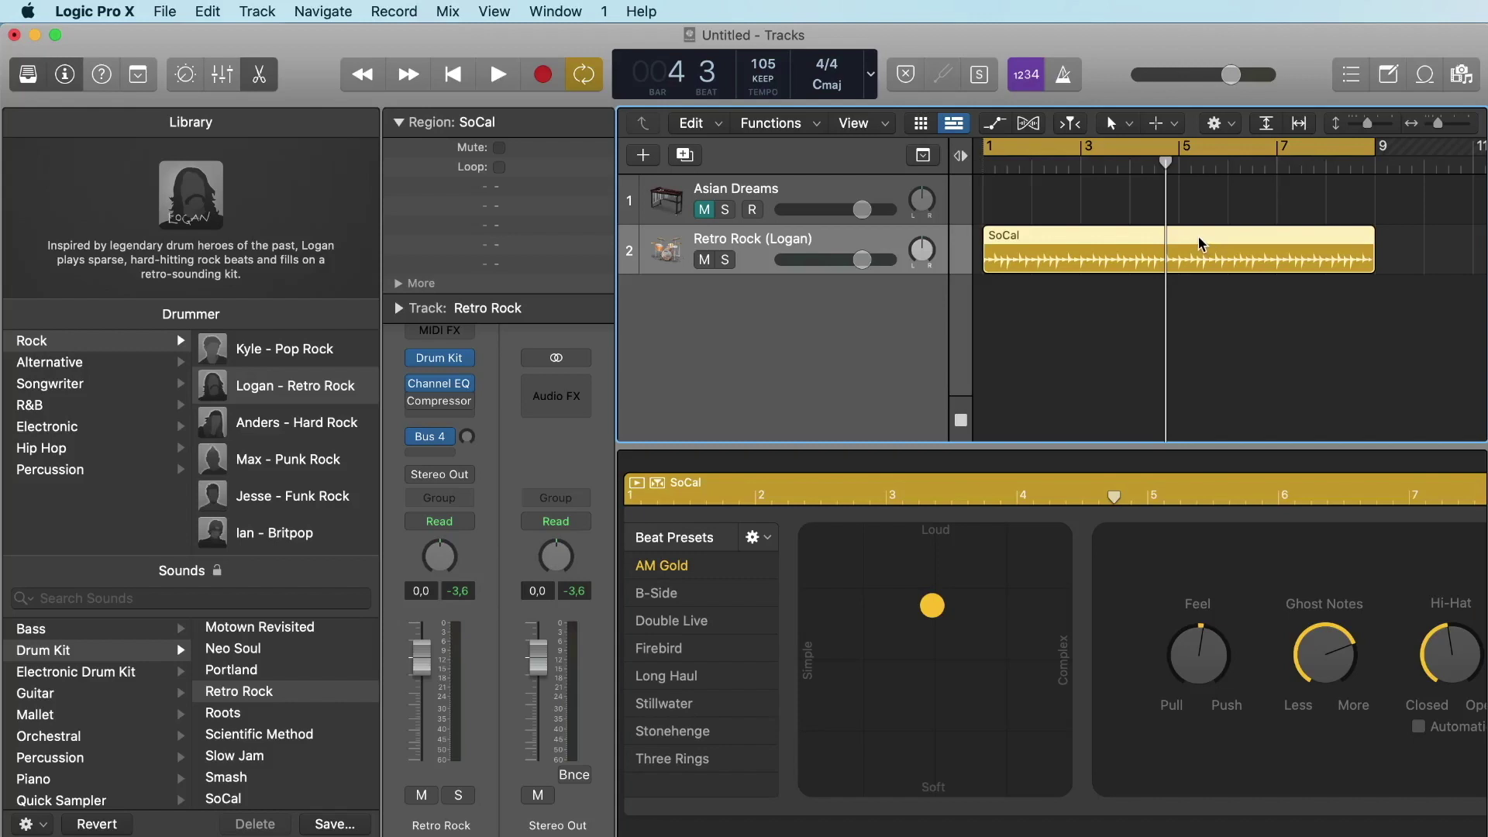
right_click(1151, 237)
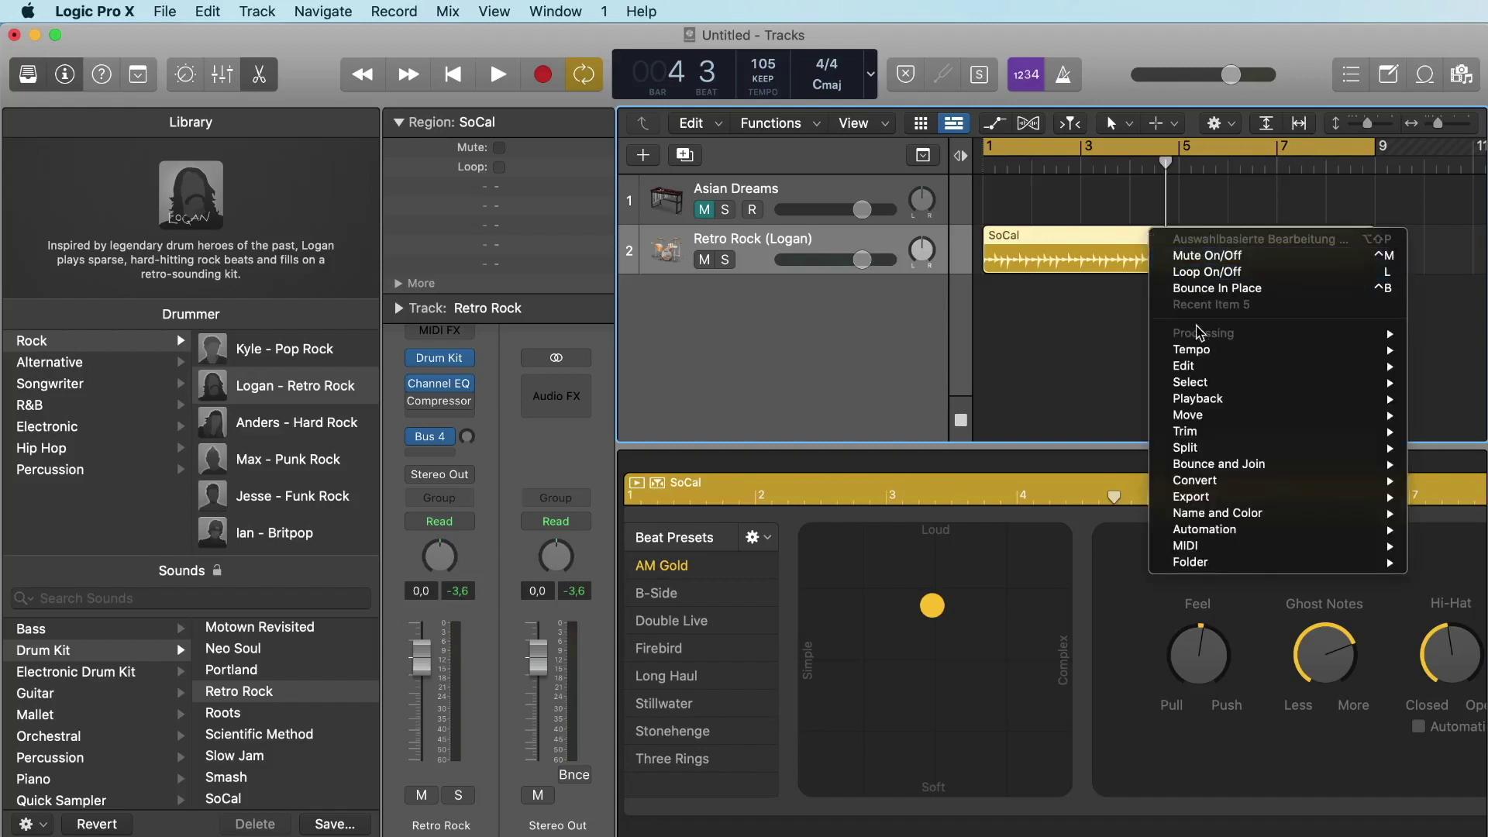
mouse_move(1211, 453)
mouse_move(1213, 482)
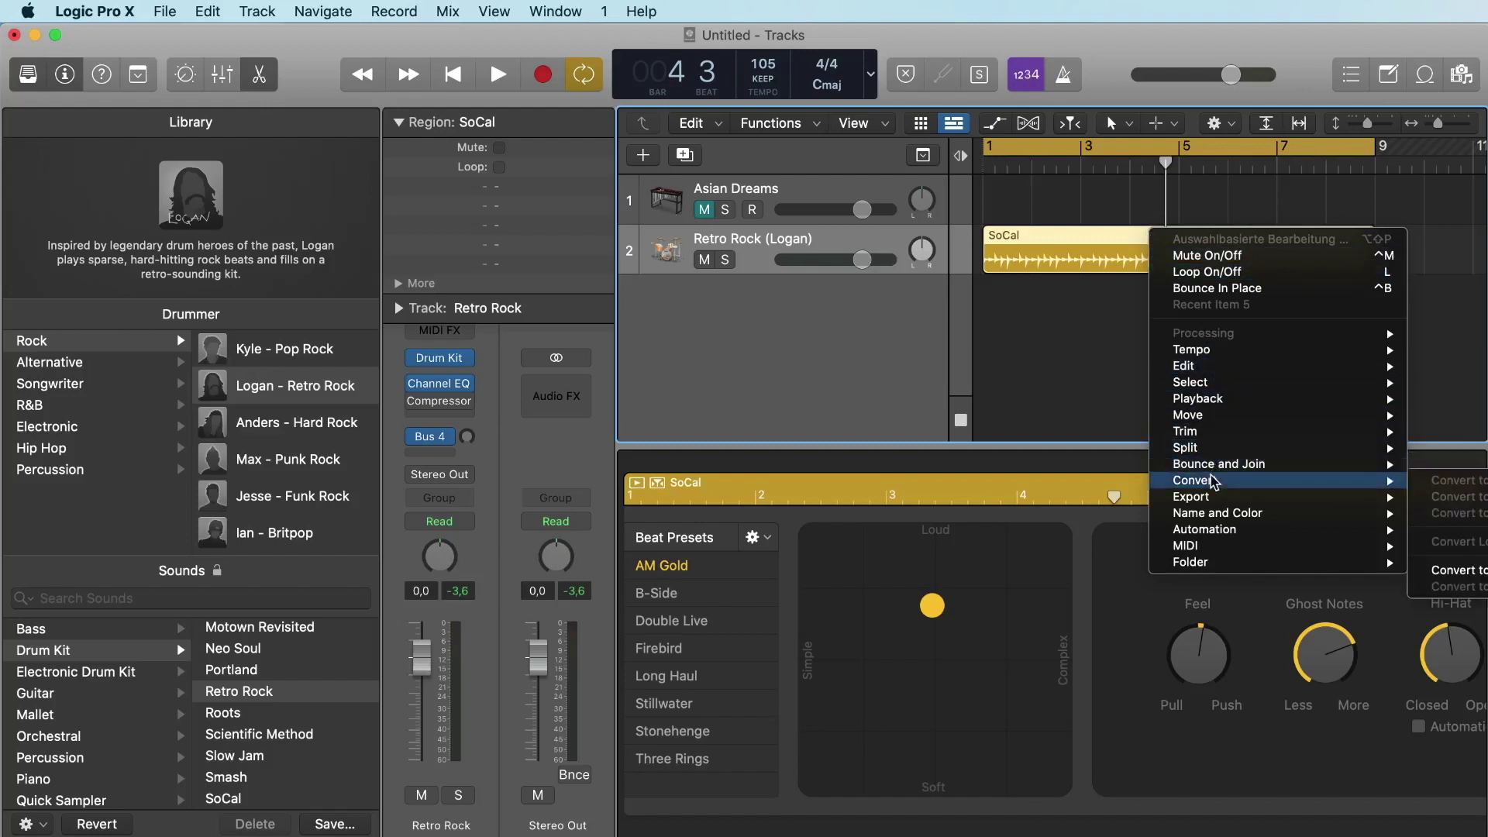
left_click(1464, 571)
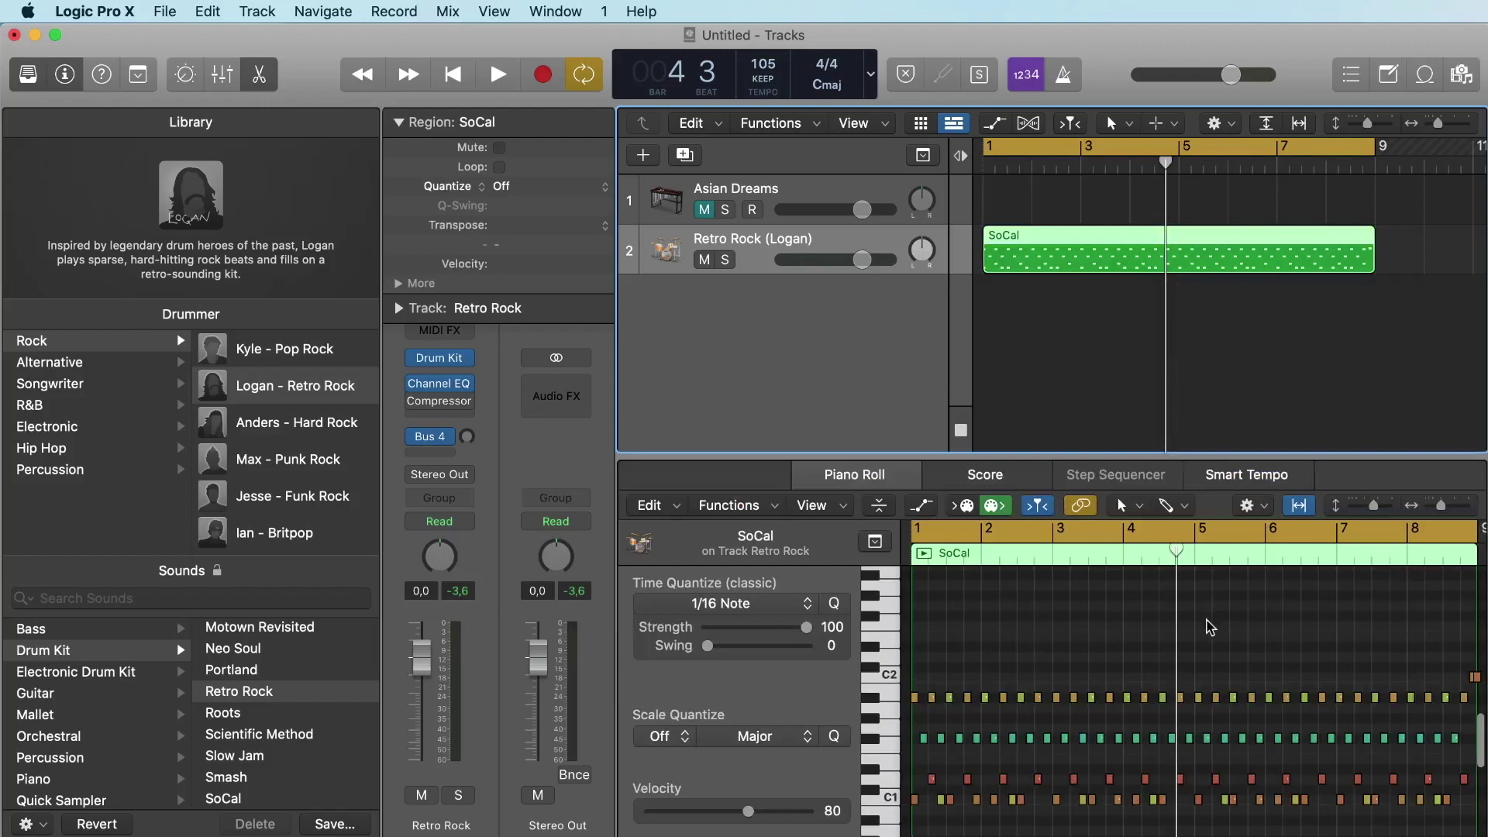
Play back the start of the converted SoCal pattern in the Piano Roll and sound the first note of its middle row.
scroll(1210, 626, "down", 3)
key("space")
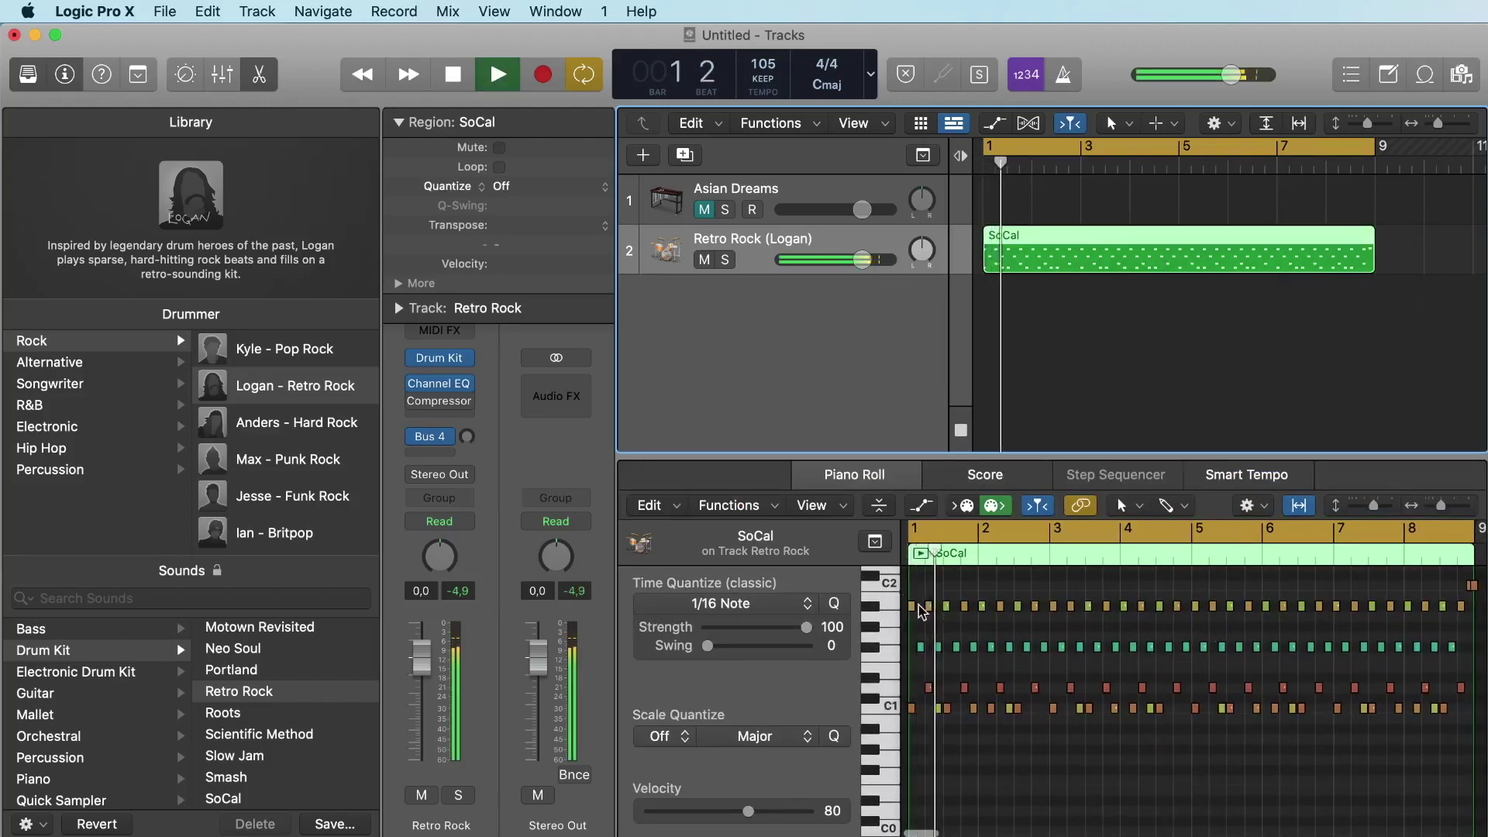
key("space")
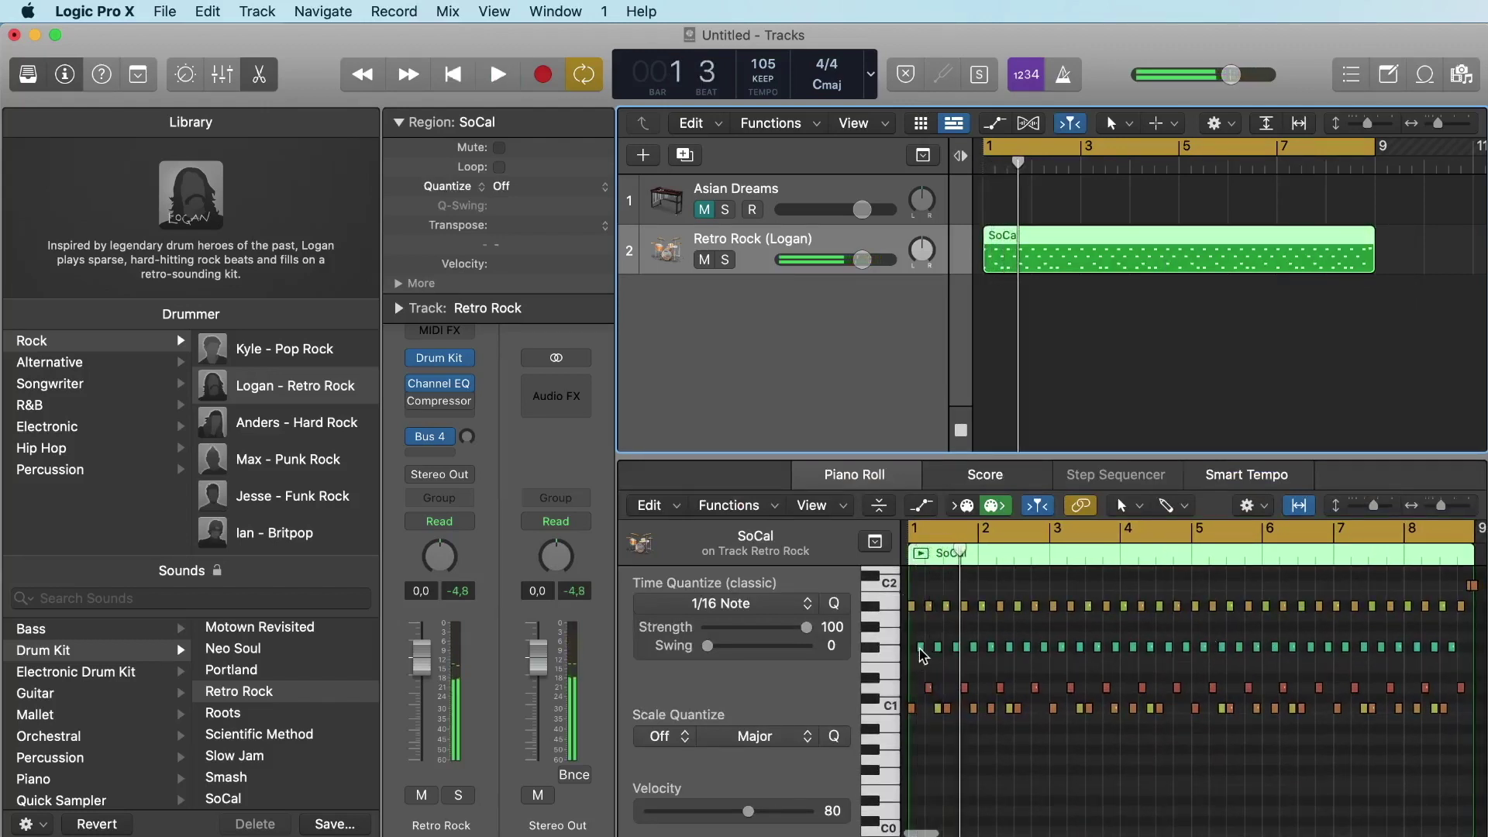
left_click(922, 648)
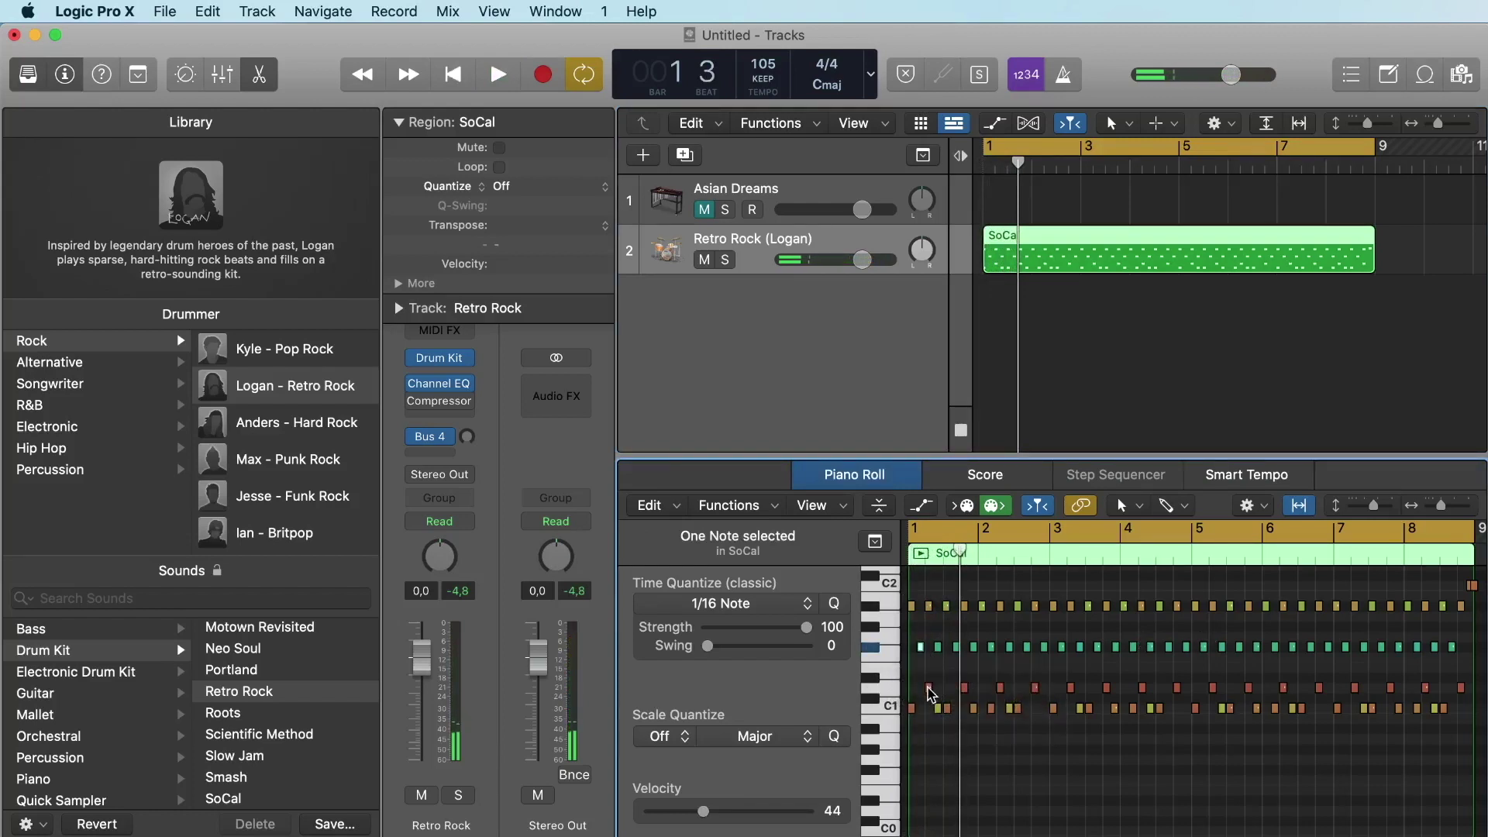
Try moving the first D1 note later in bar 1, audition the changed beat, and undo the move.
left_click_drag(928, 688, 928, 677)
mouse_move(929, 676)
left_mouse_down()
mouse_move(929, 740)
mouse_move(932, 663)
mouse_move(928, 688)
mouse_move(948, 693)
left_mouse_up()
key("space")
key("space")
key("space")
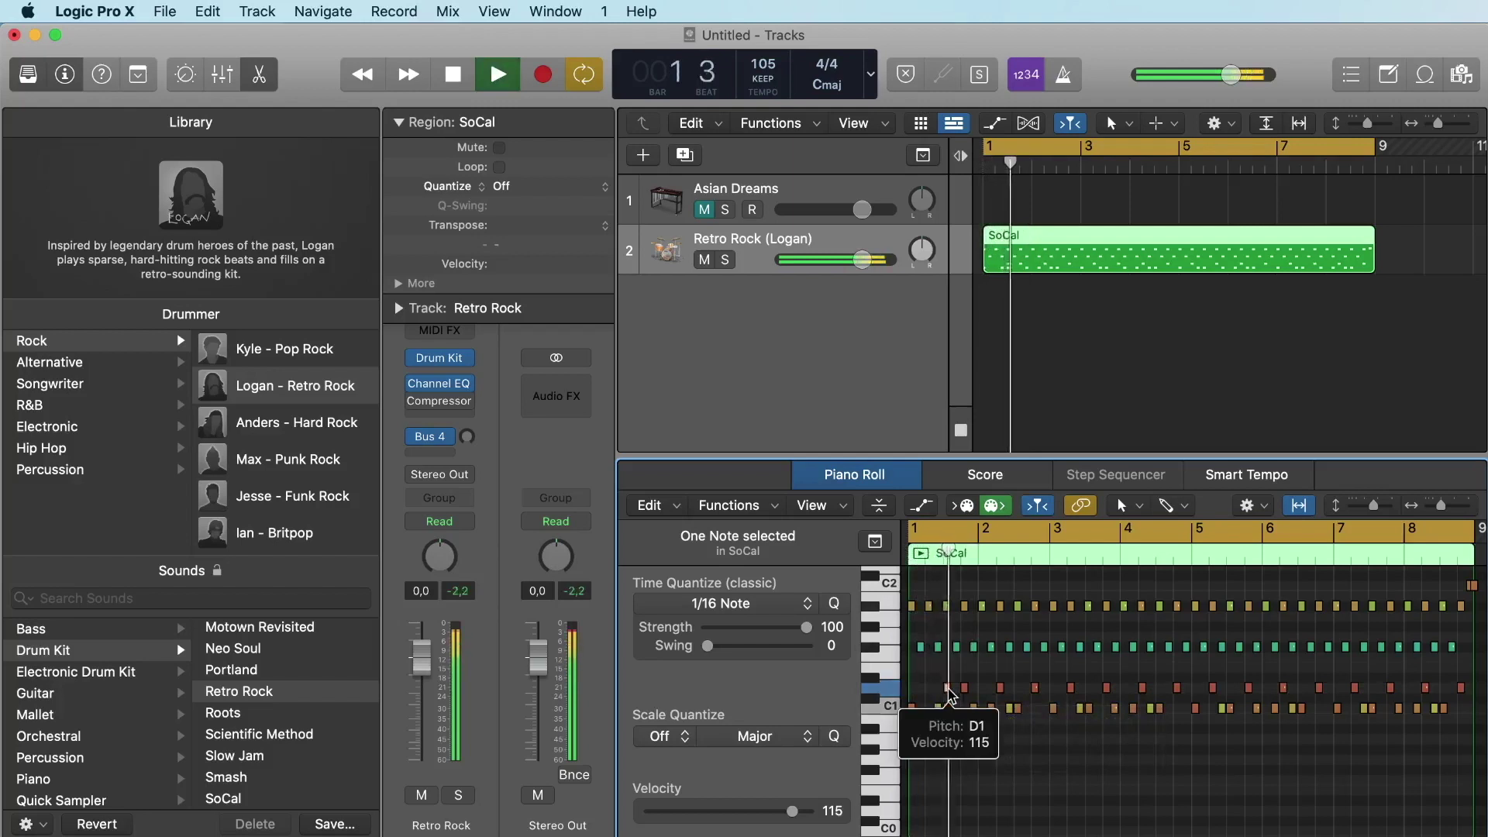
key("super+z")
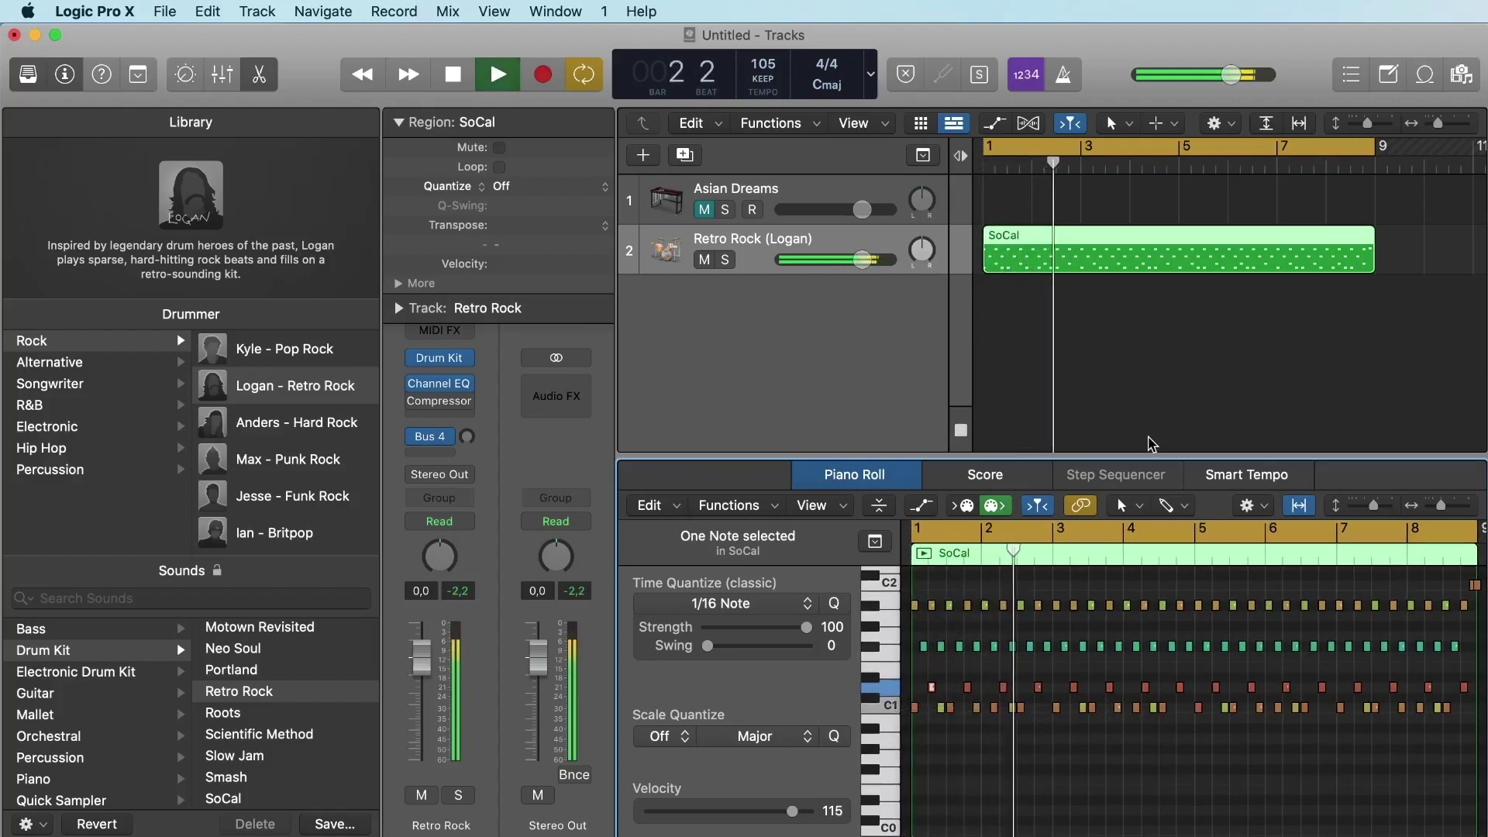
key("space")
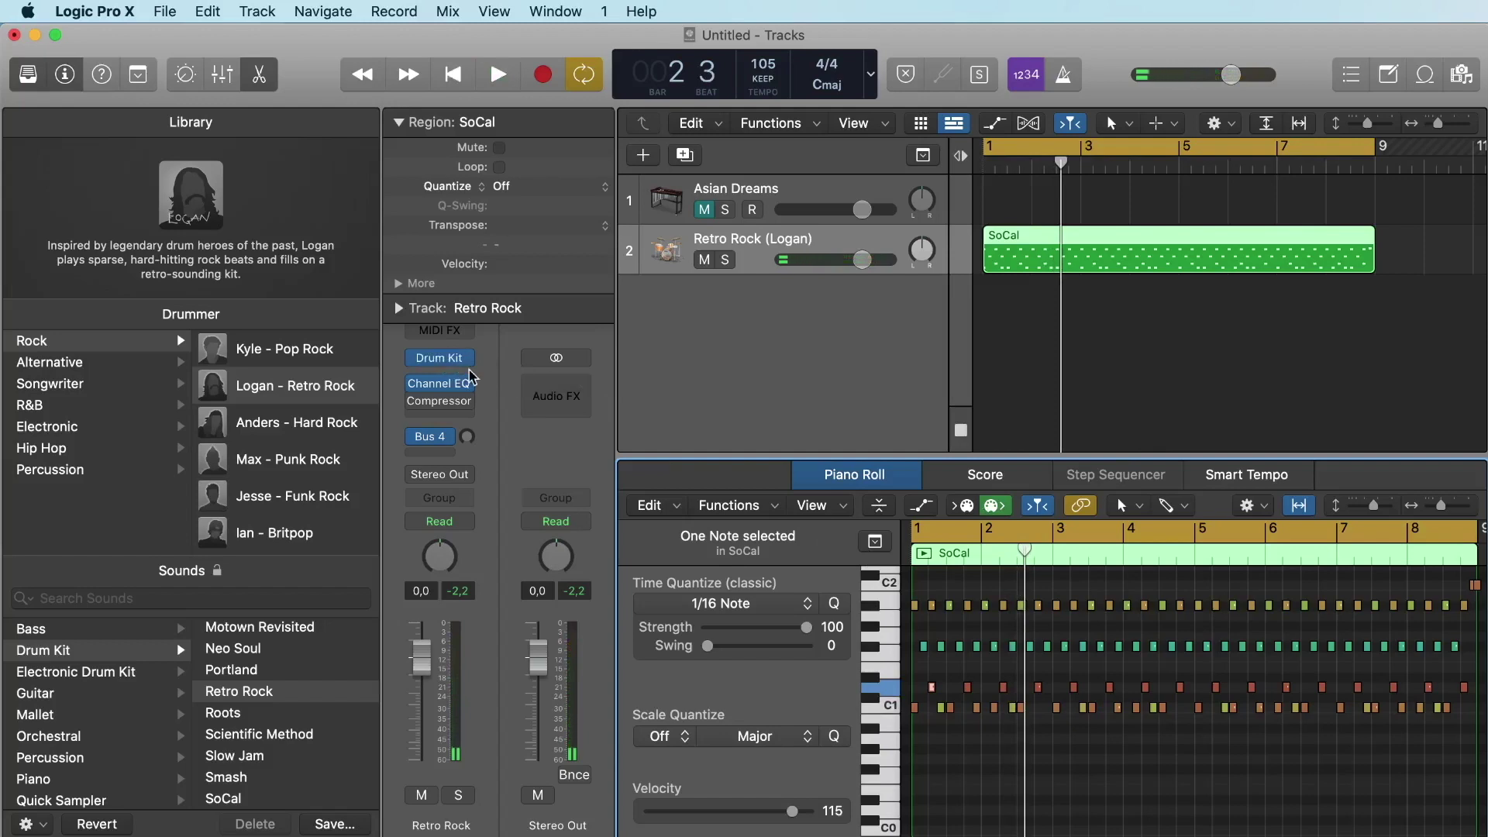
Open the Retro Rock track's Drum Kit instrument and load the East Bay Kit.
left_click(442, 359)
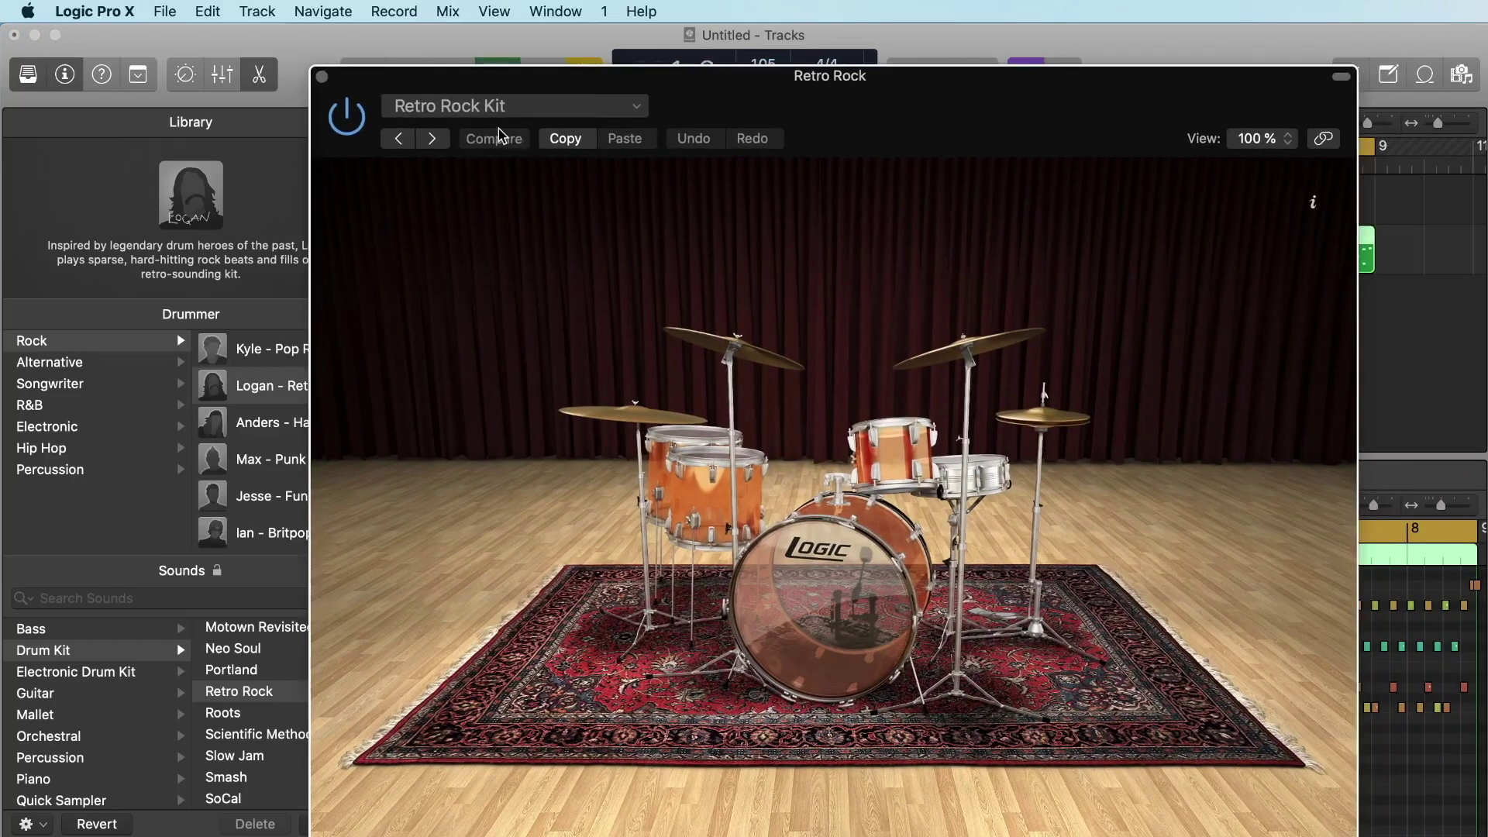
left_click(508, 108)
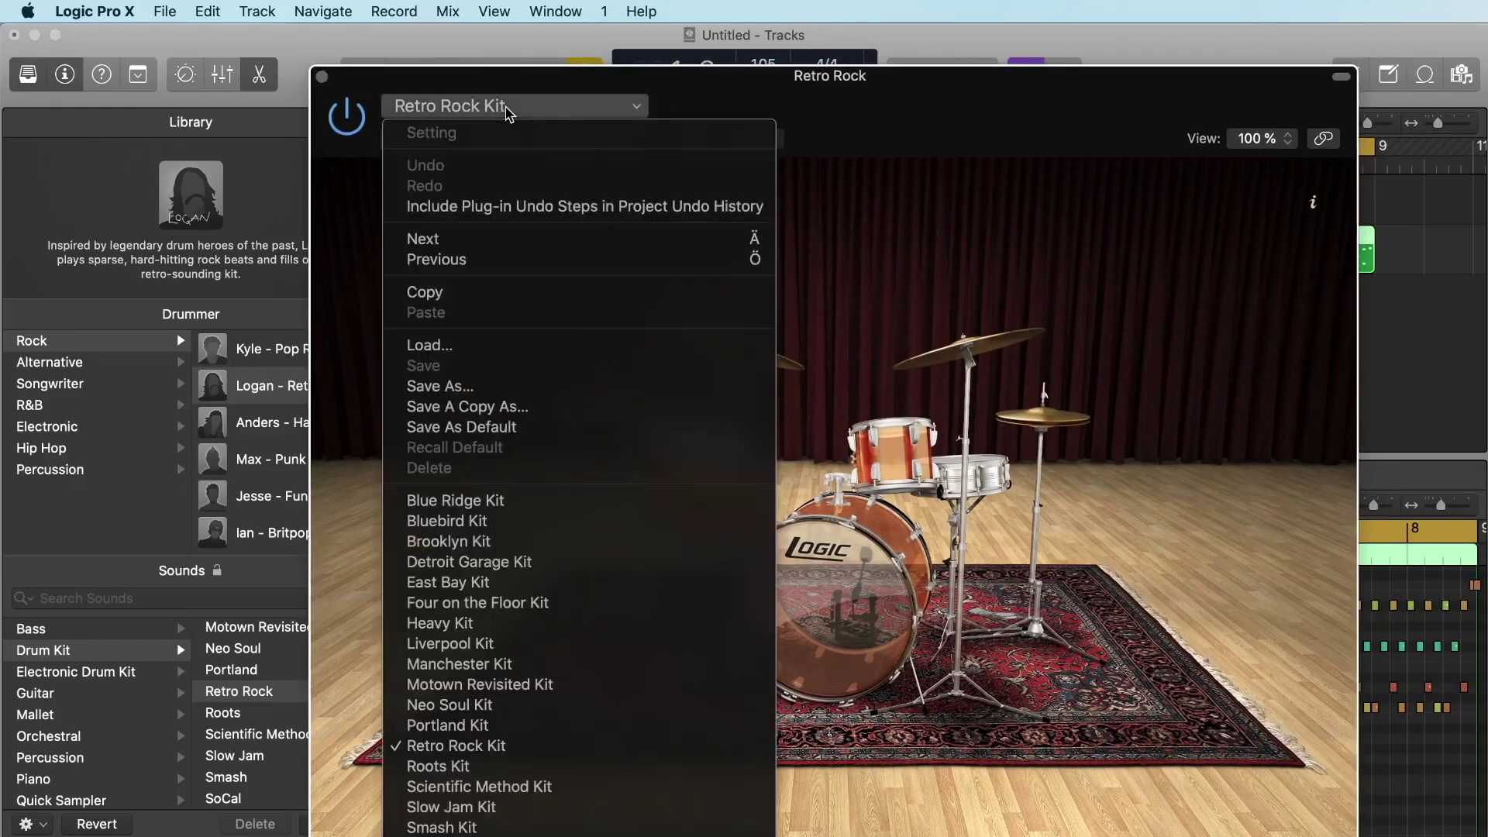
left_click(563, 590)
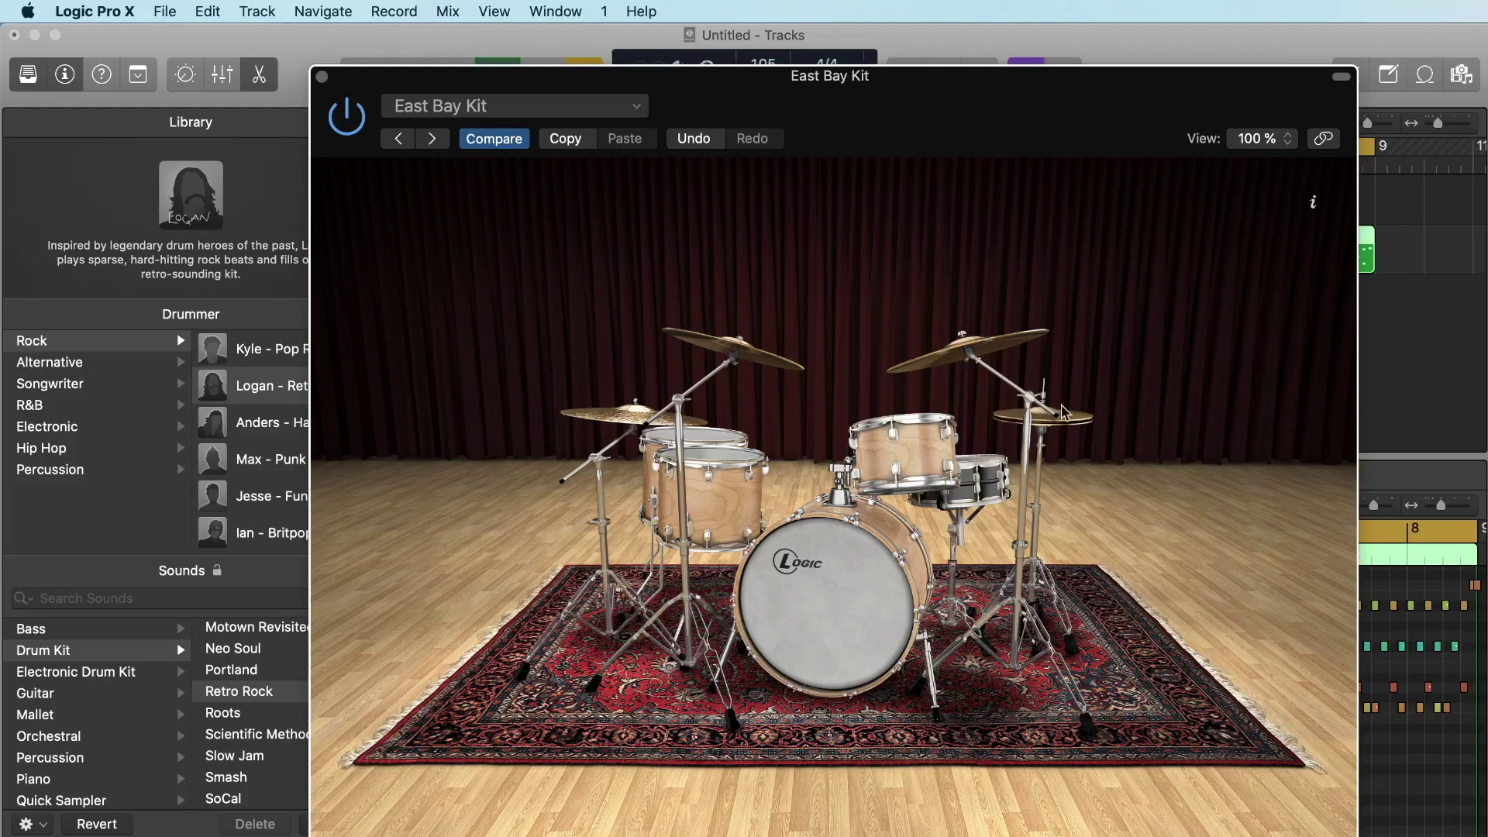
Audition the East Bay Kit's toms, raise their Tune, and try adjusting their Dampen amount.
left_click(913, 448)
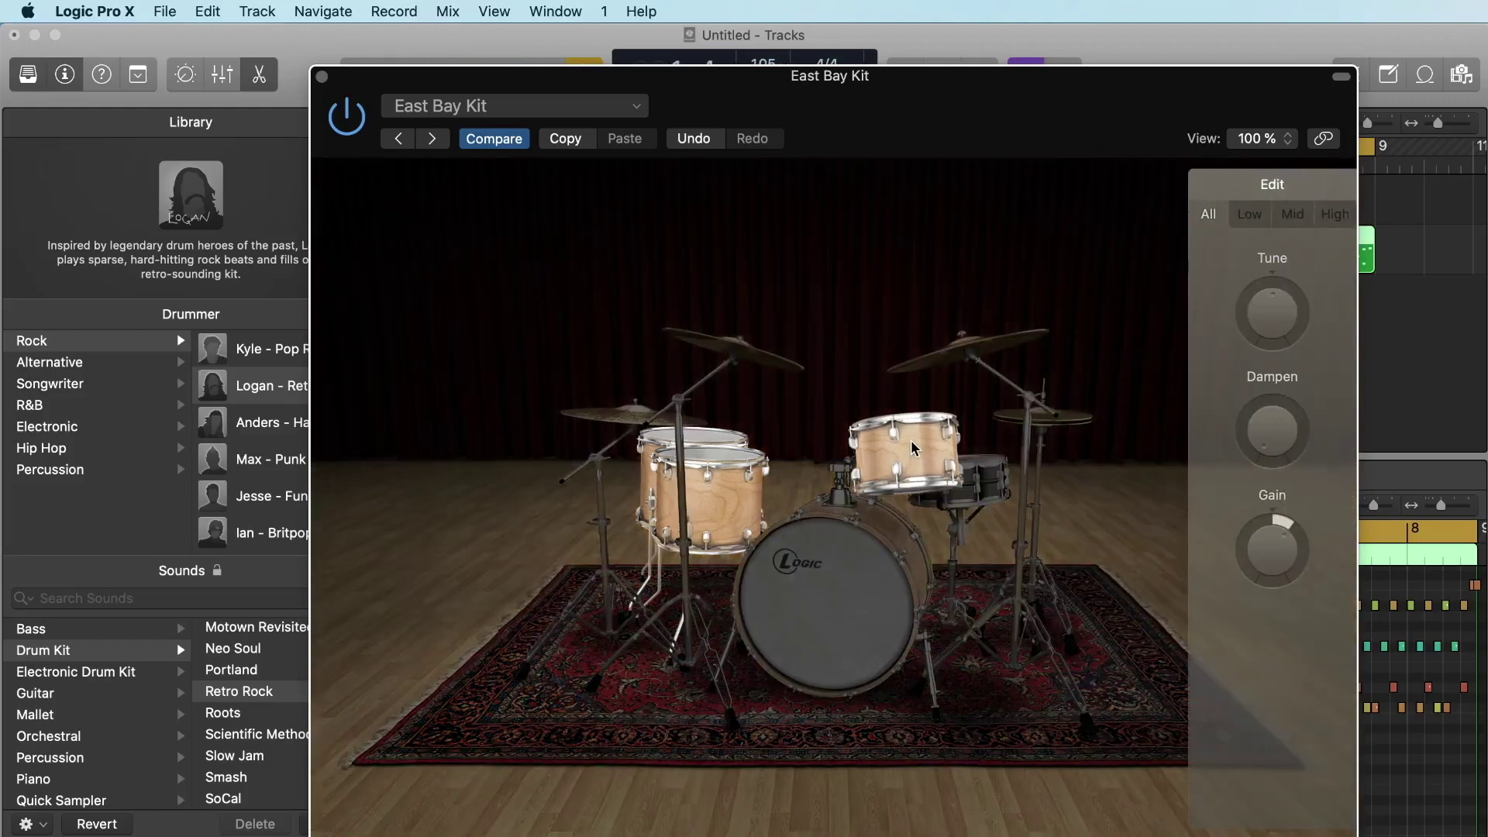
left_click(912, 450)
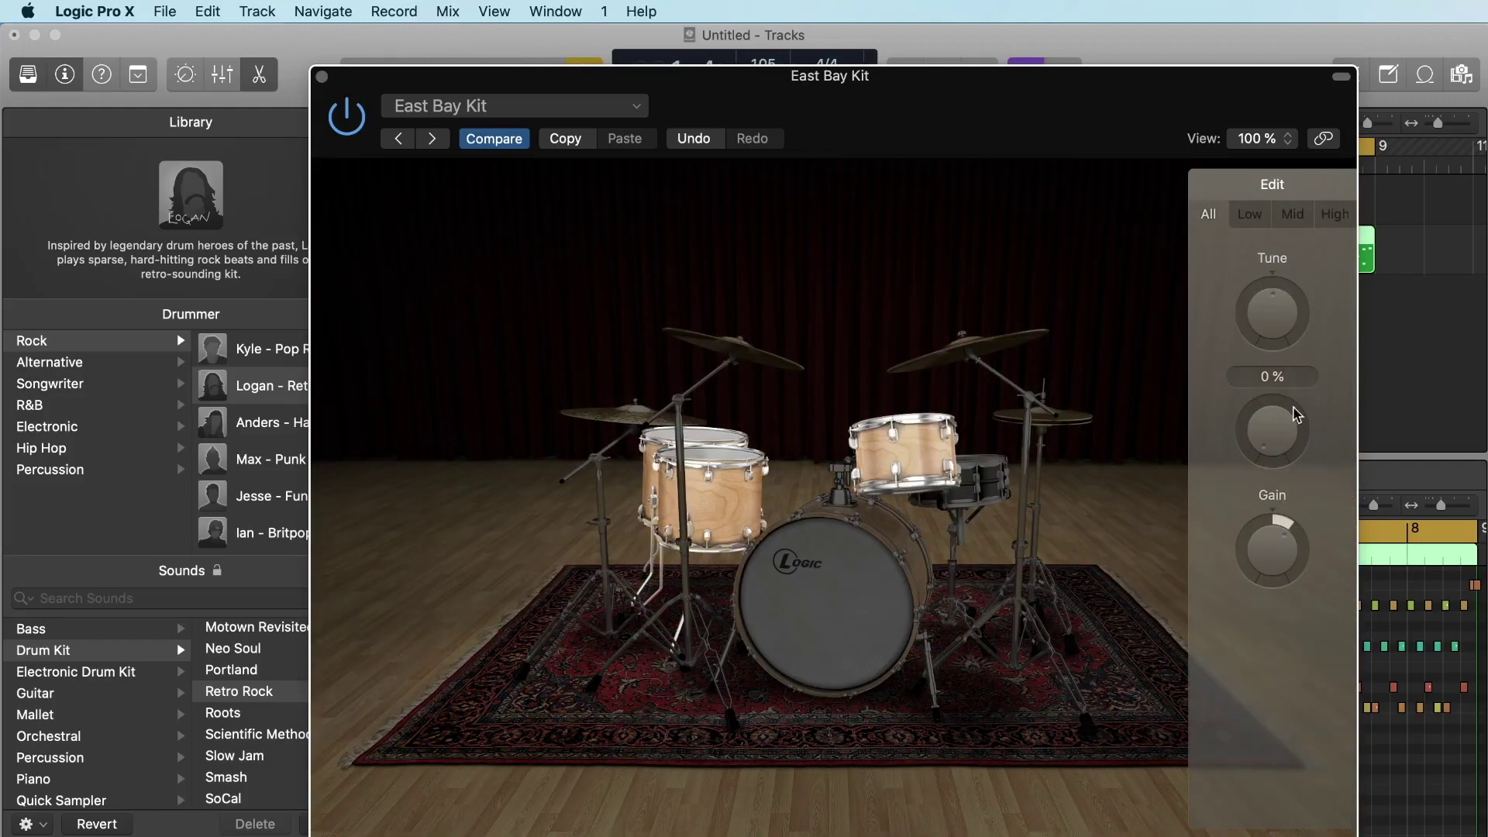
left_click_drag(1270, 314, 1274, 399)
left_click_drag(1272, 436, 1259, 517)
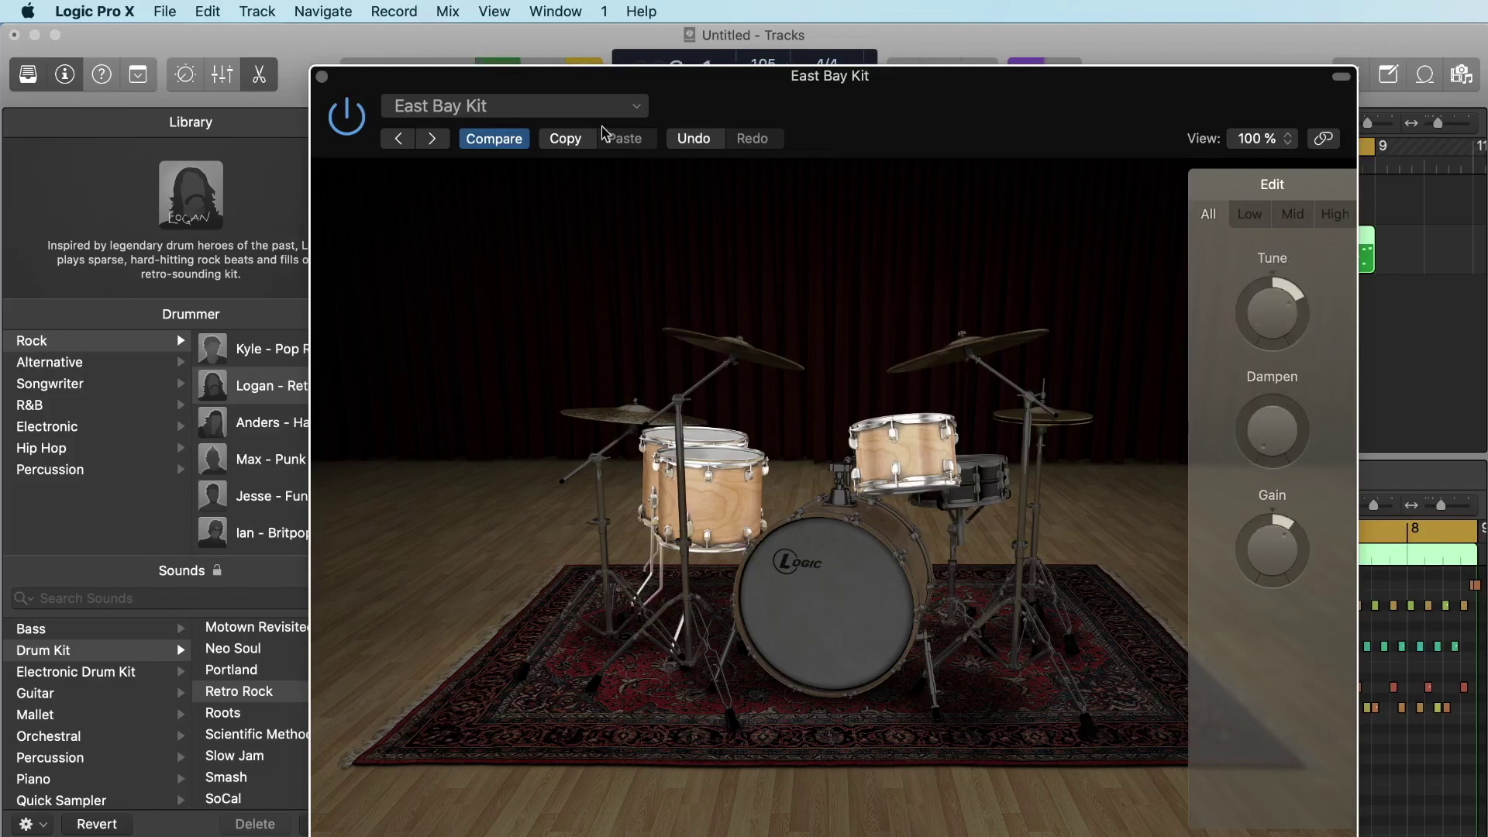
Load the Blue Ridge Kit and show its kick drum choices.
left_click(558, 107)
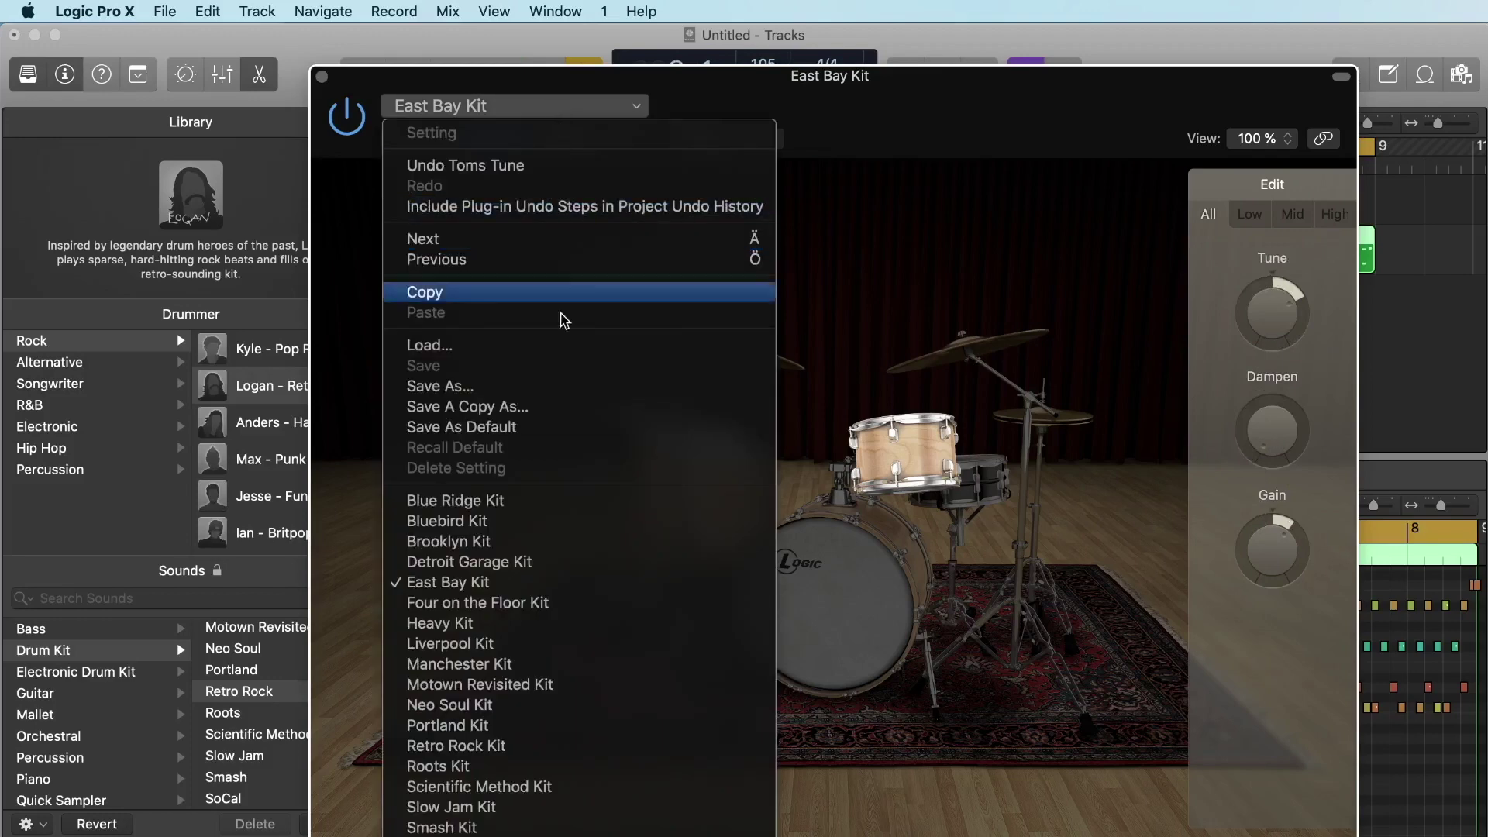
left_click(681, 501)
left_click(771, 496)
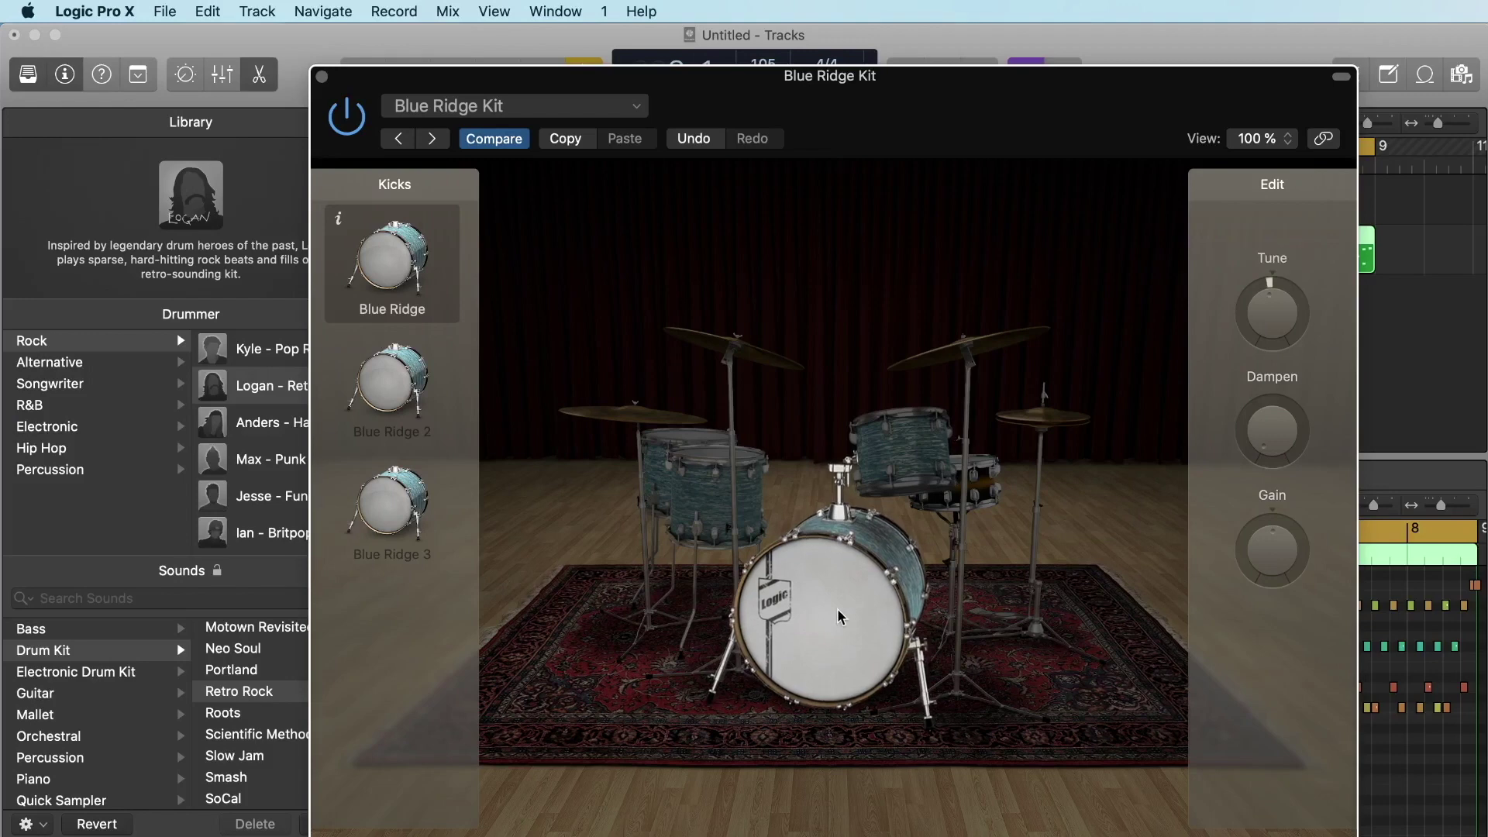
Audition the Blue Ridge 2 and Blue Ridge 3 snares, return to the Blue Ridge snare, and close the drum kit window.
left_click(978, 498)
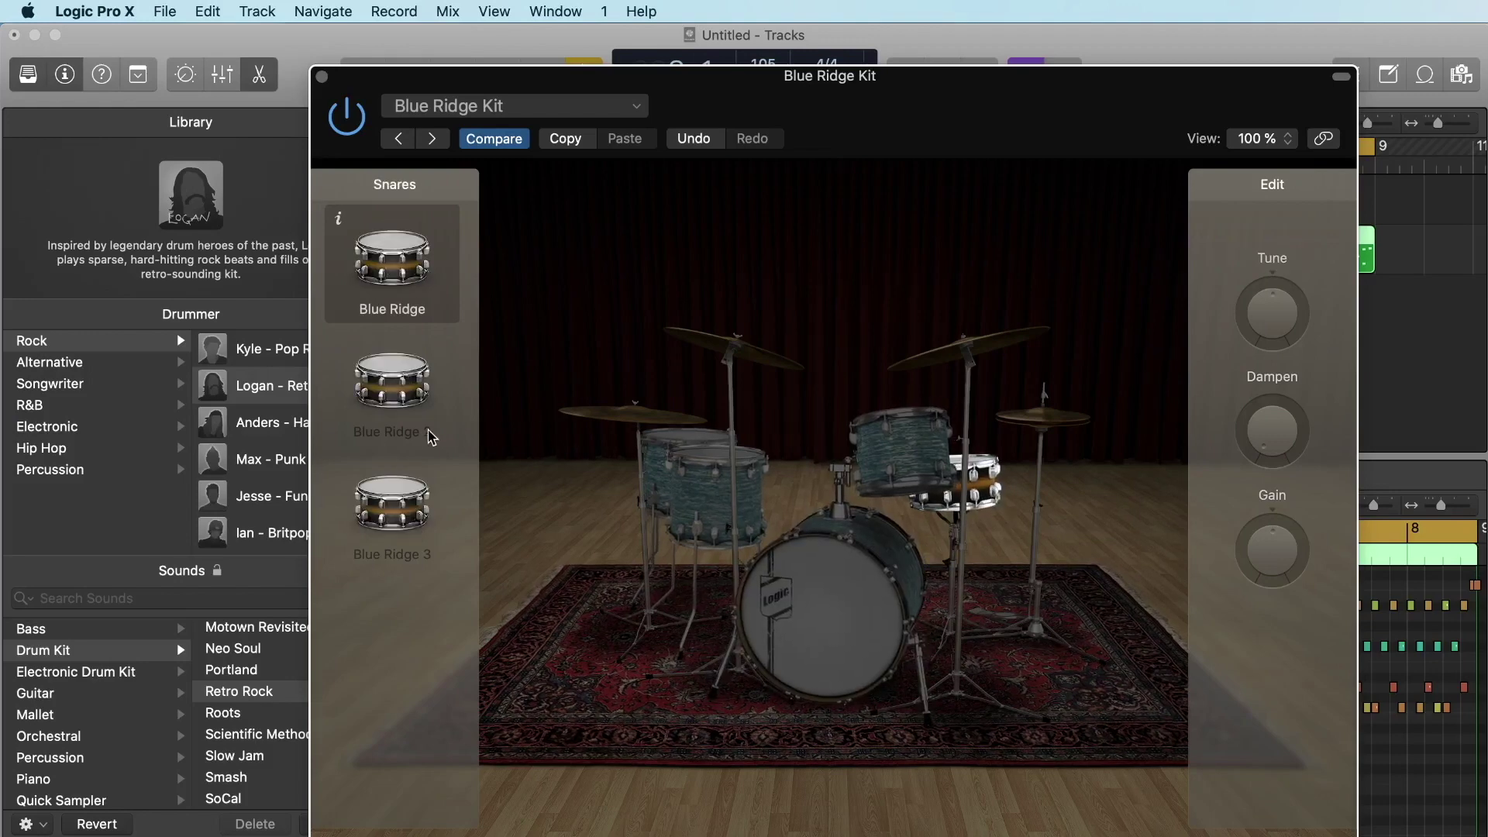
left_click(411, 410)
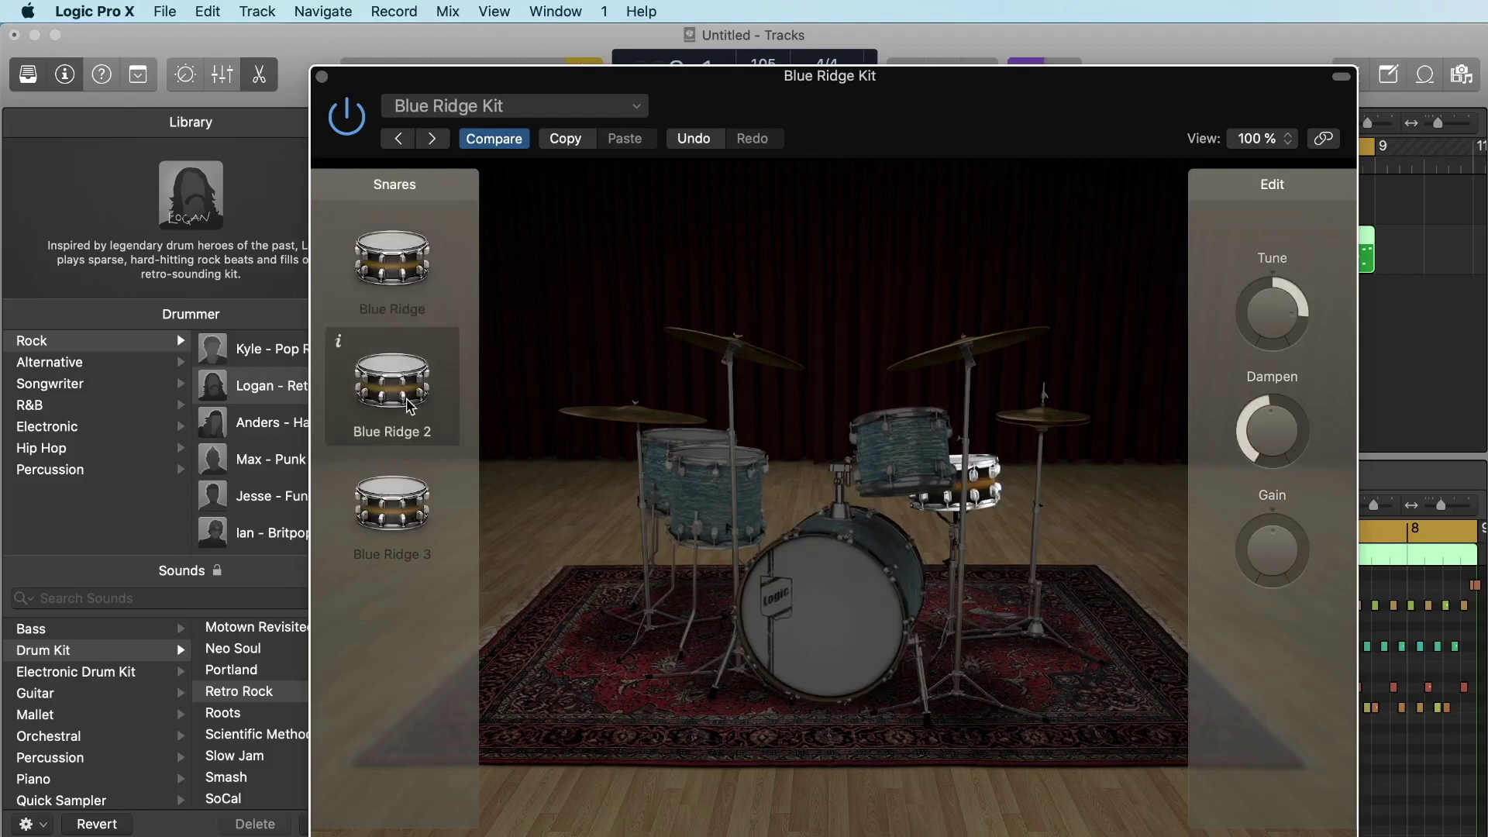
left_click(409, 509)
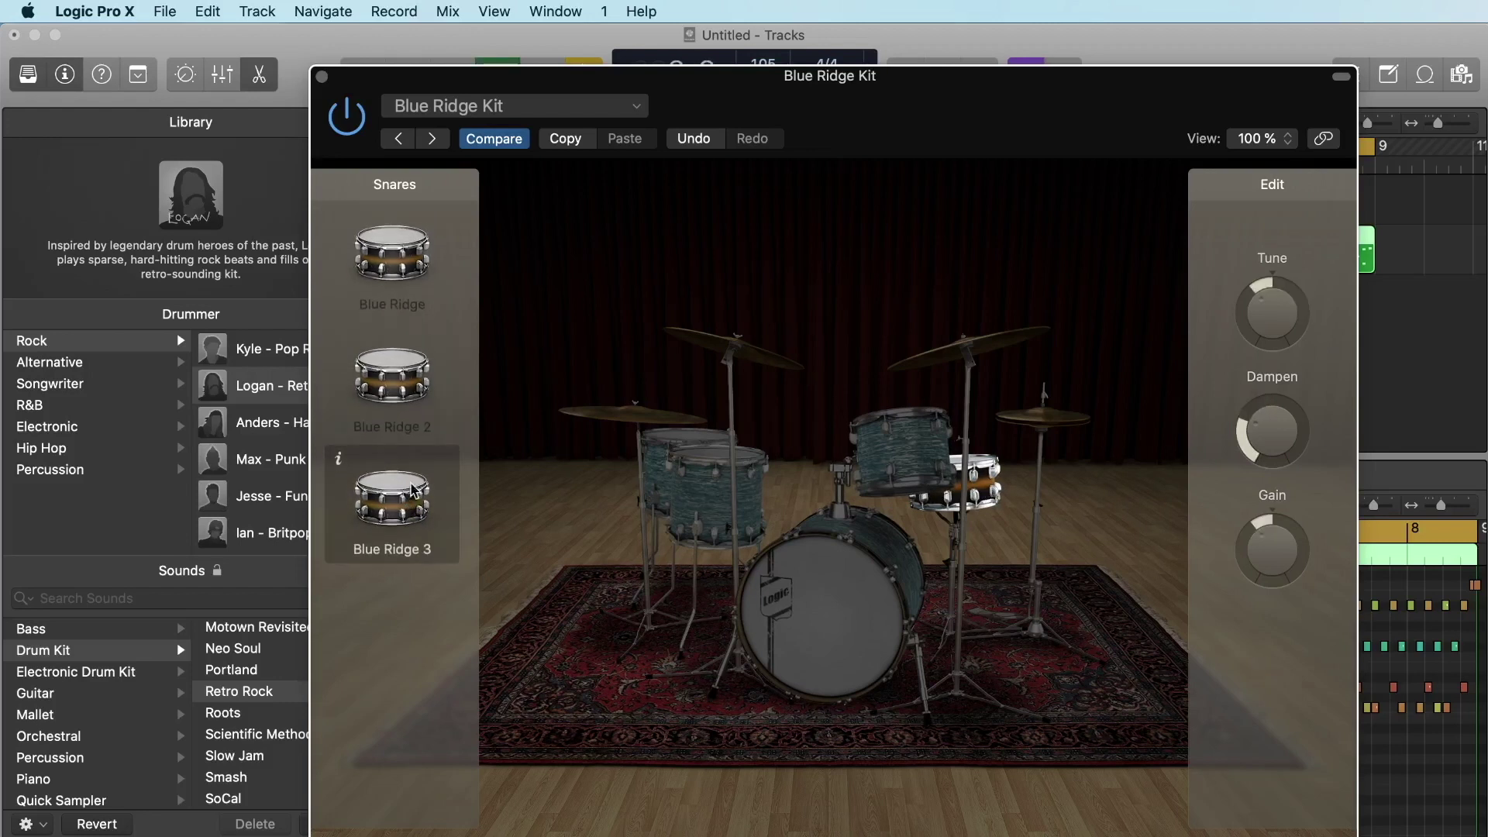
left_click(386, 287)
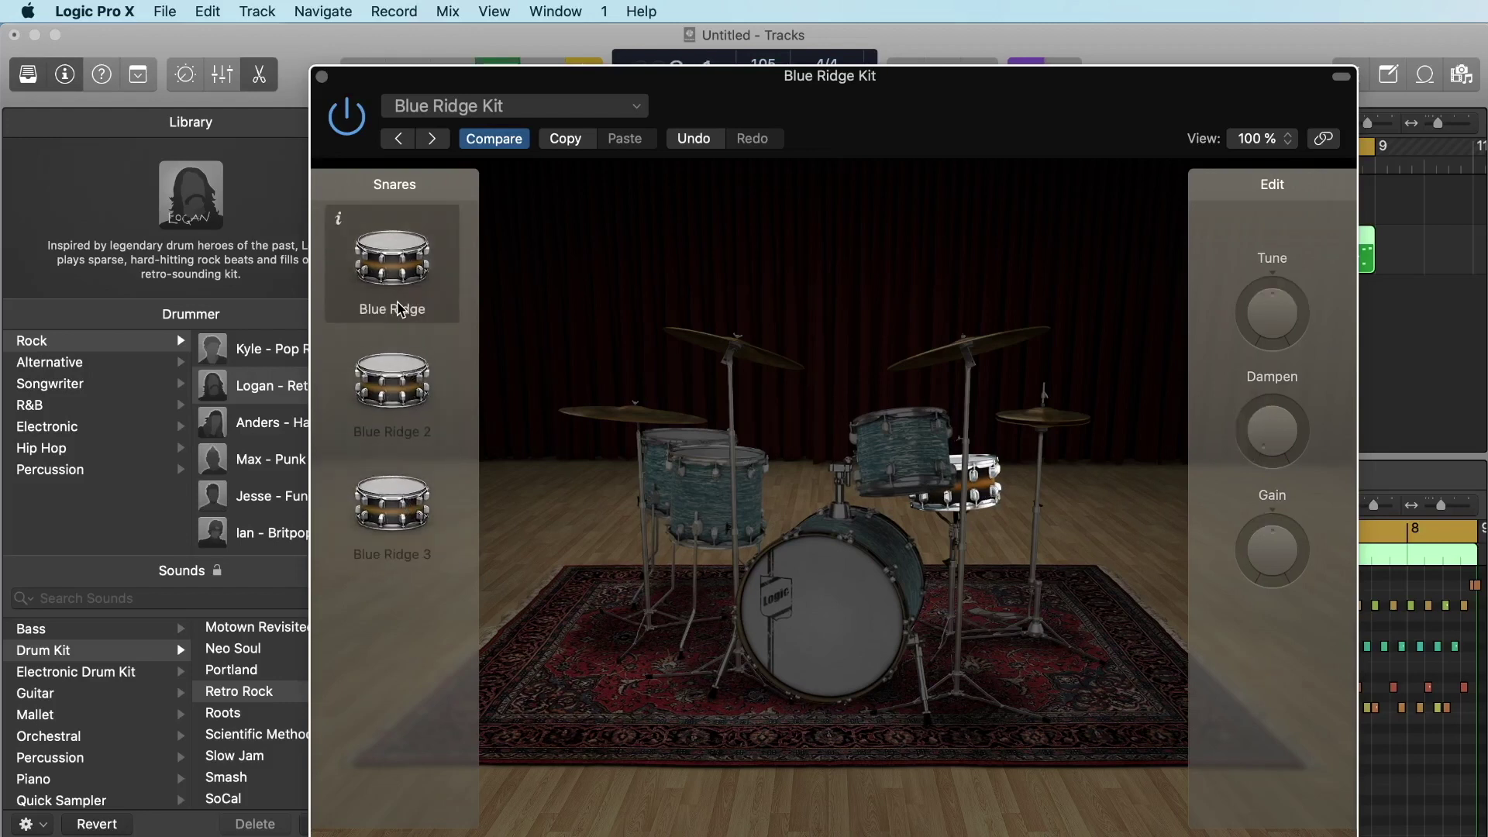
left_click(323, 77)
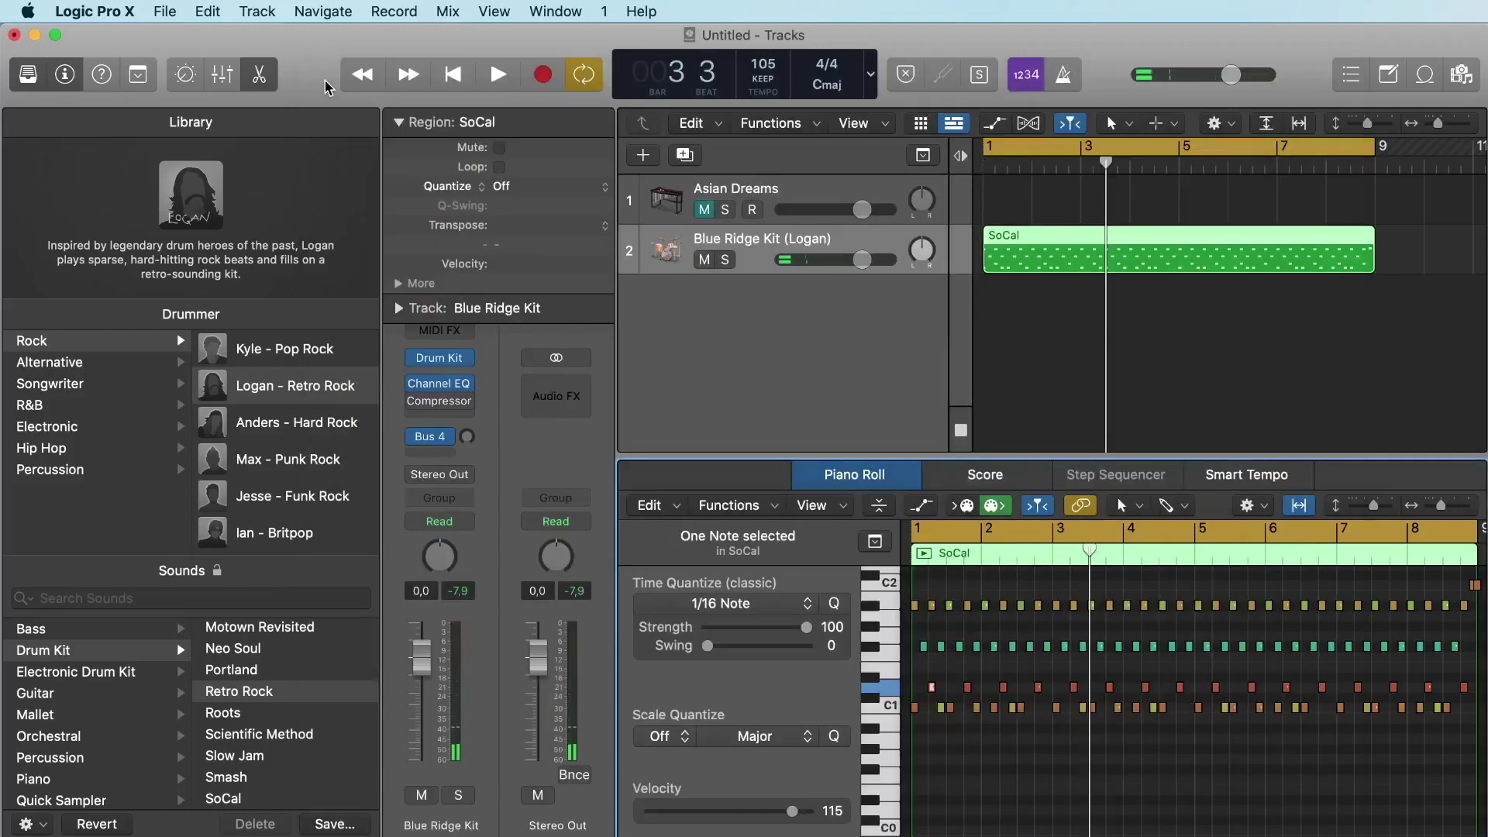
Delete the SoCal MIDI region from the drum track.
left_click(1098, 326)
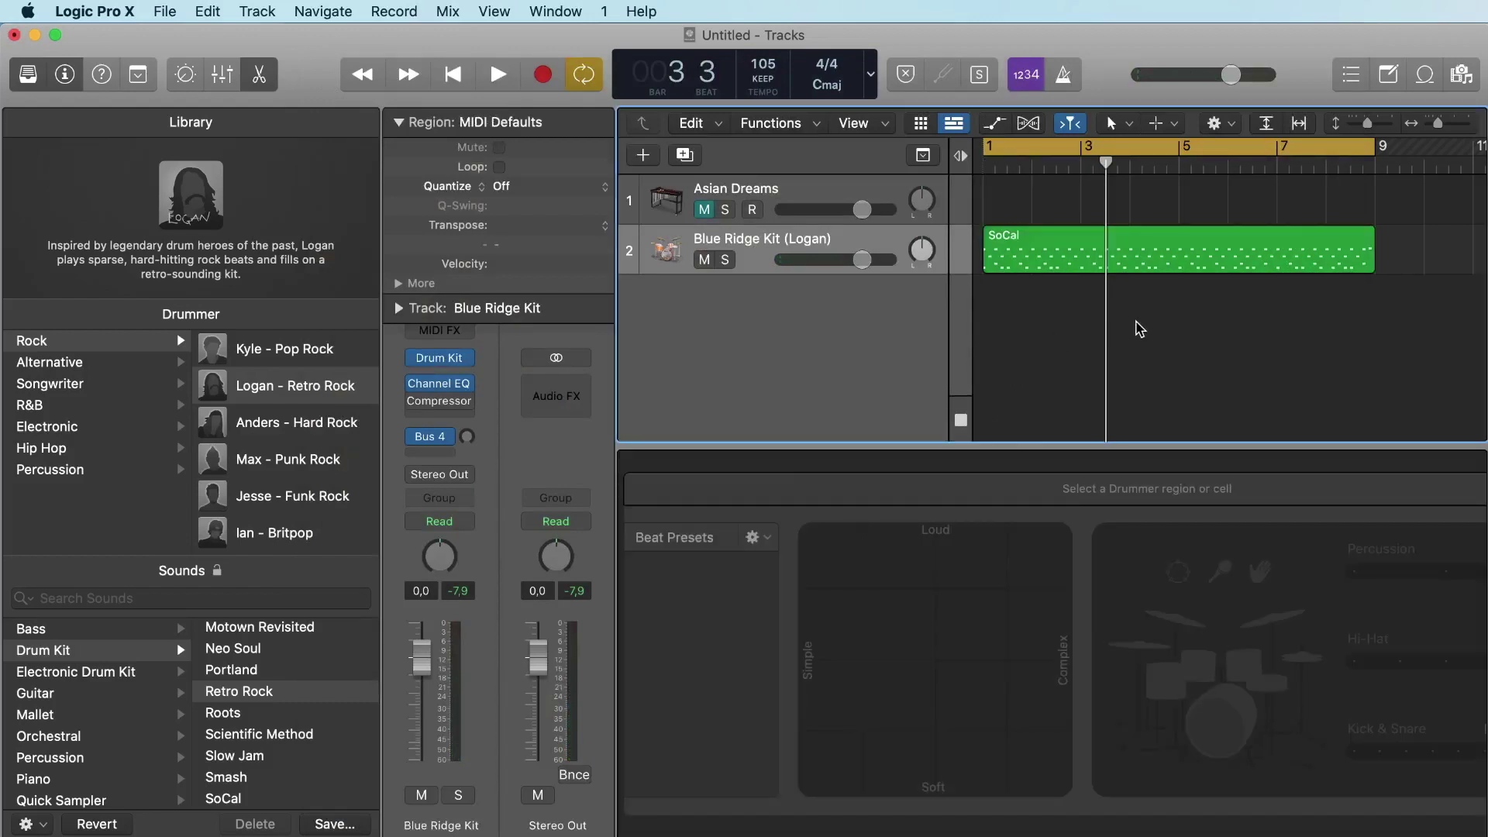
left_click(1015, 234)
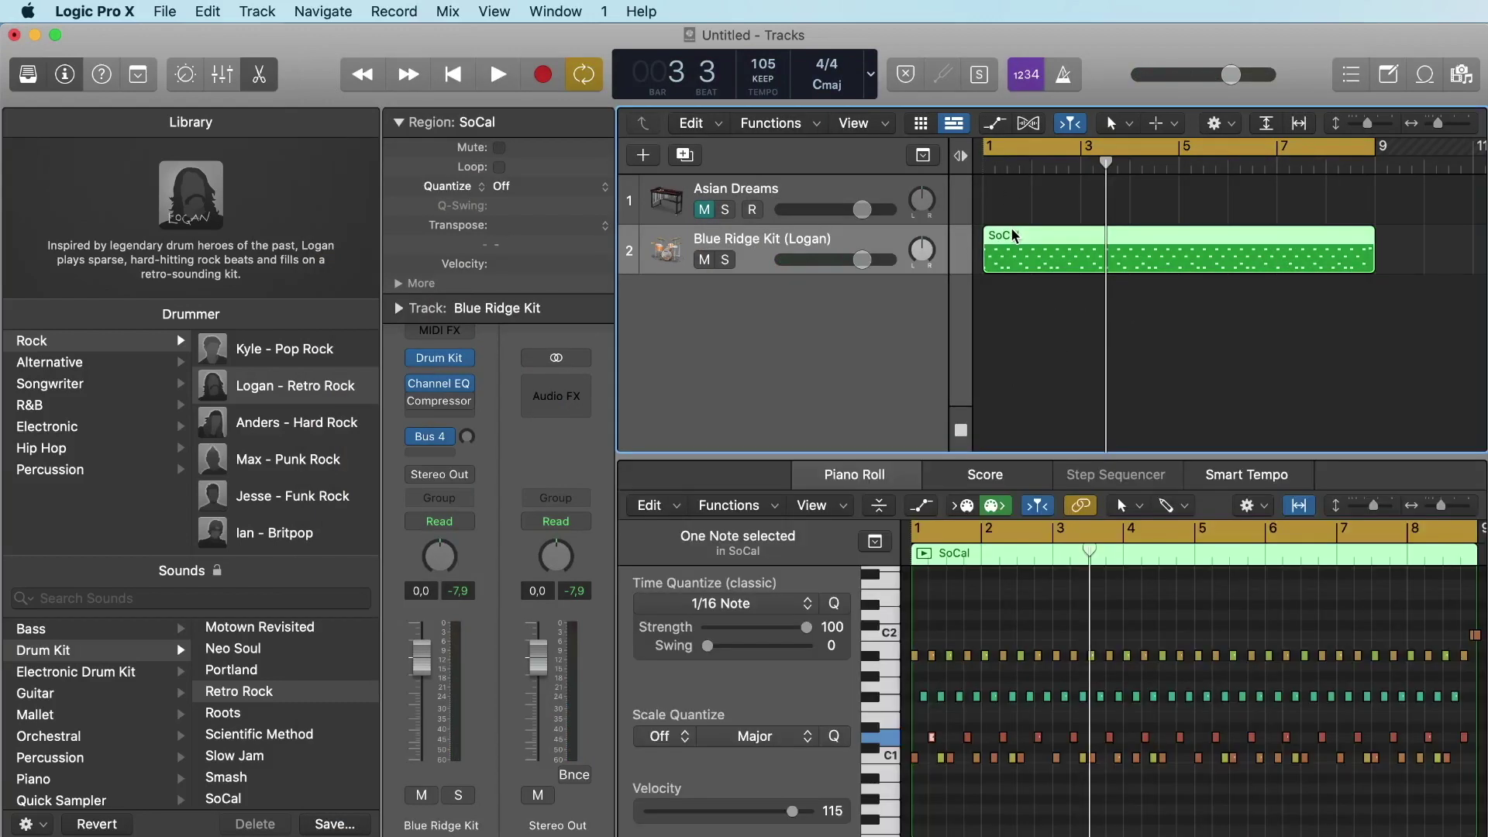
key("Delete")
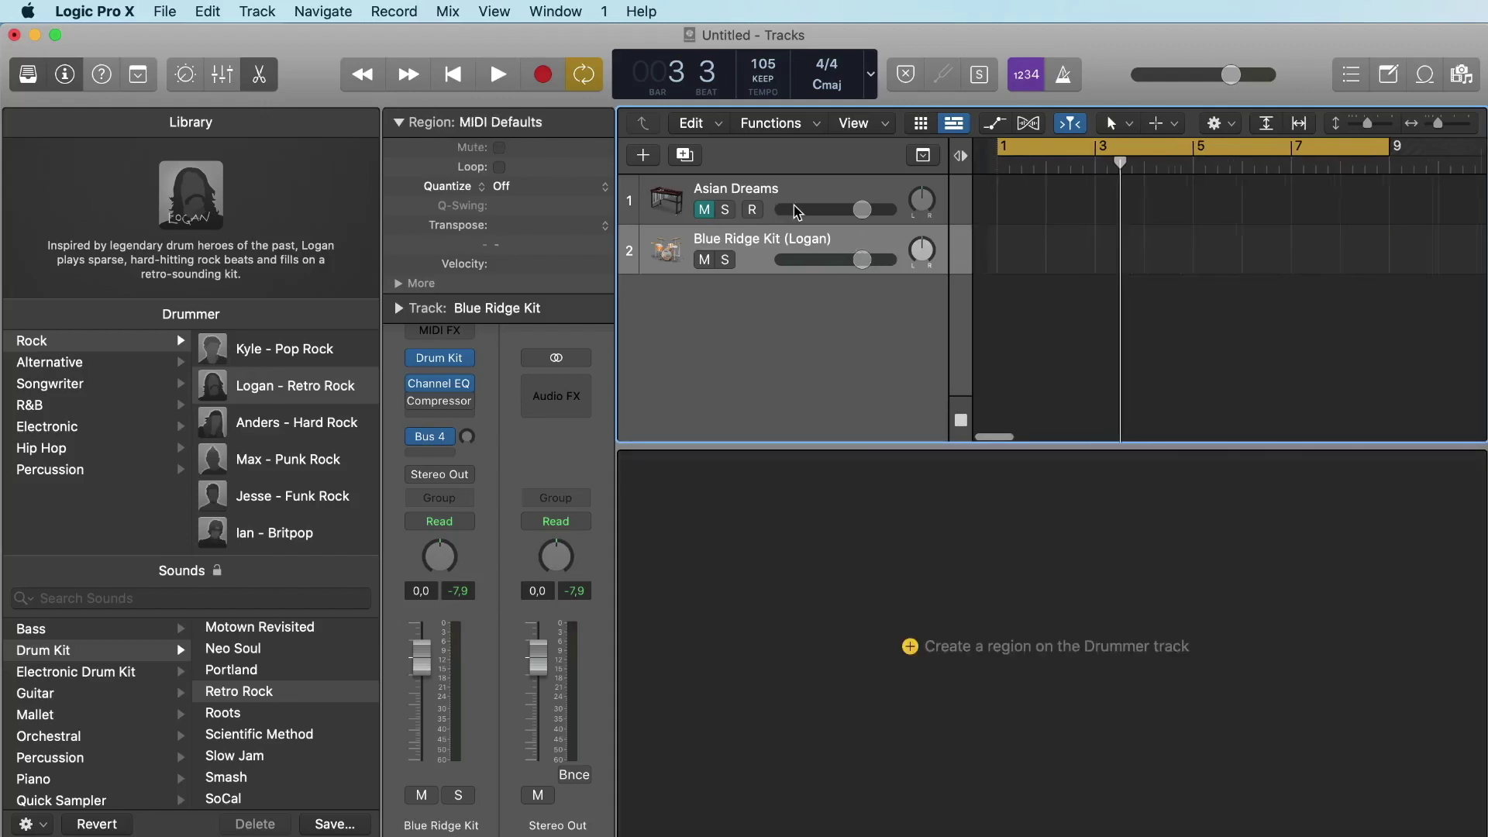
Show the Live Loops grid instead of the Tracks area, then unmute and select the Asian Dreams track.
left_click(920, 130)
left_click(954, 125)
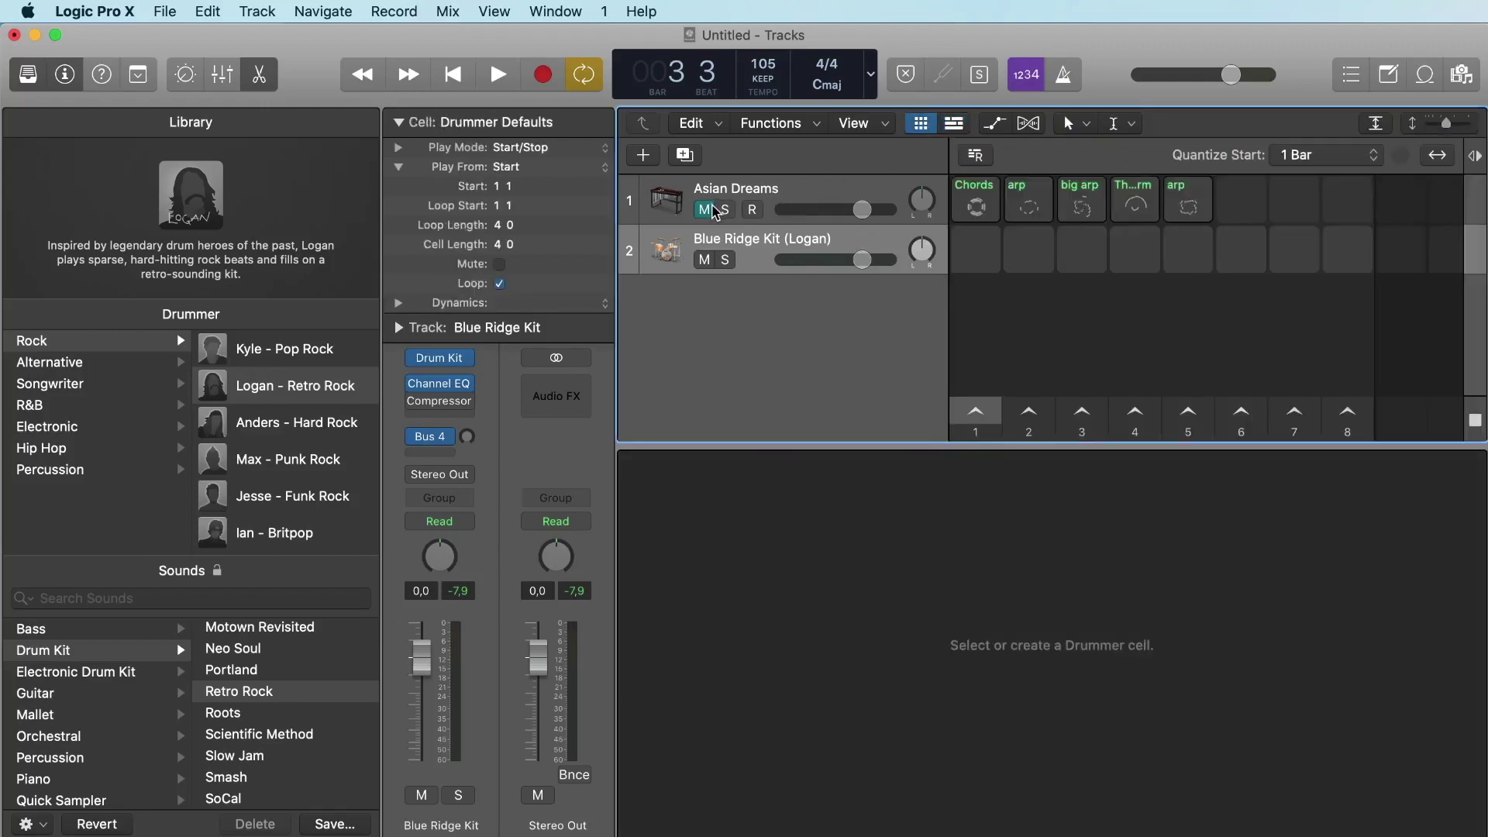
left_click(769, 191)
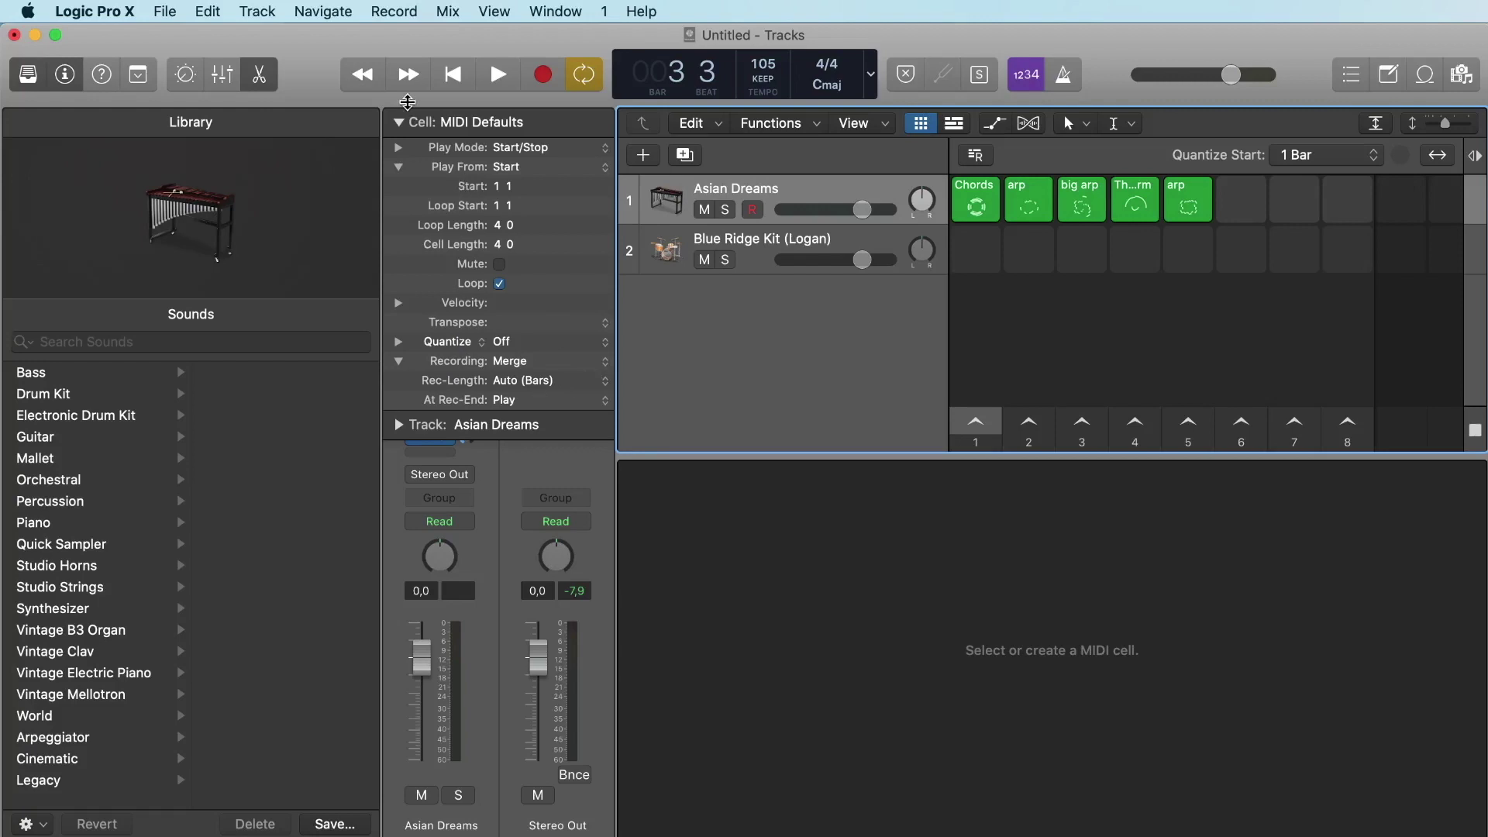
Collapse the MIDI Defaults cell inspector and hide the Library.
left_click(397, 121)
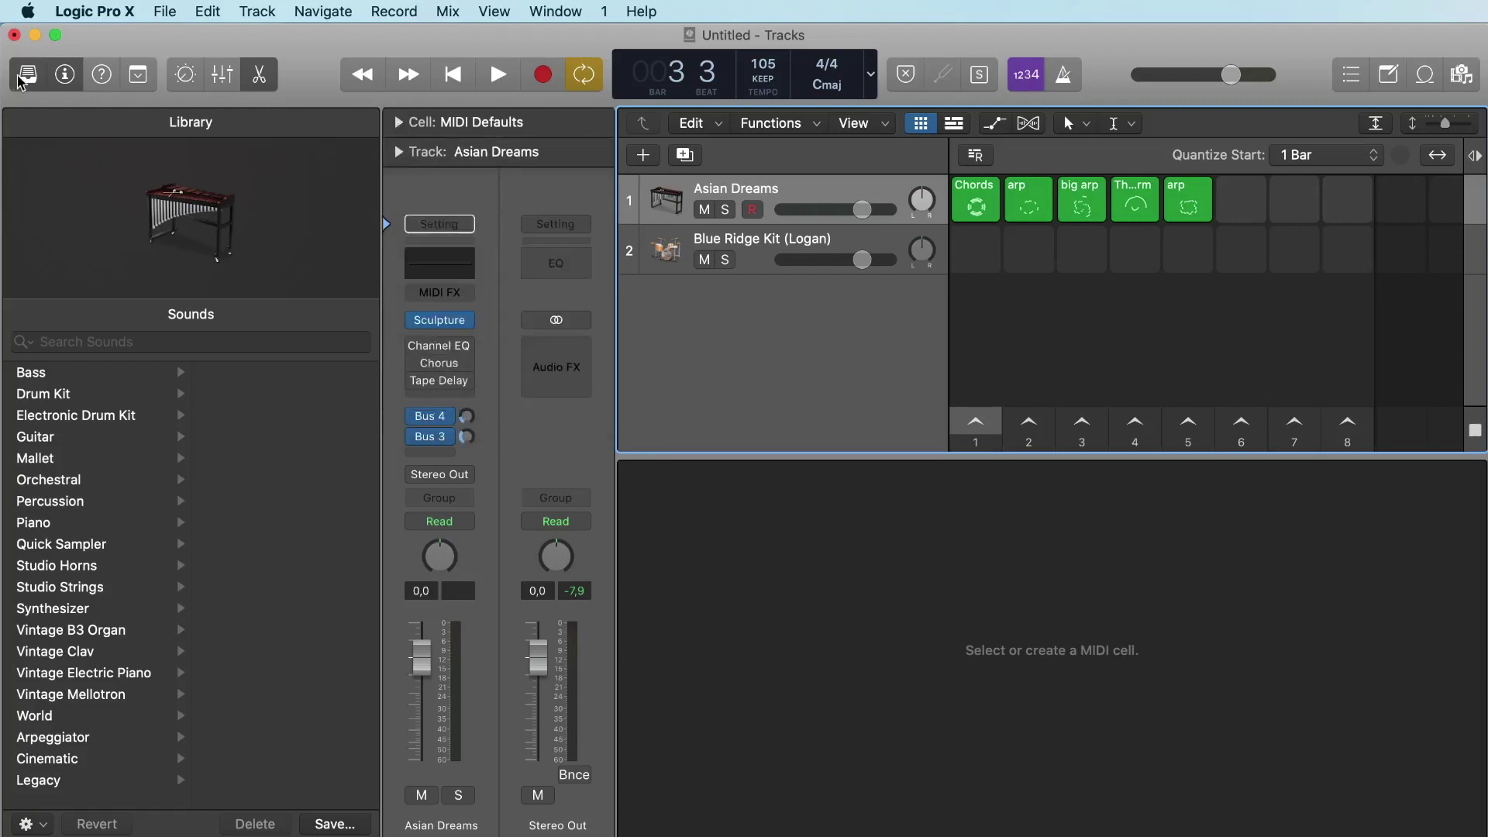
left_click(19, 80)
Replace Sculpture on the Asian Dreams track with a mono Vintage Mellotron.
left_click(96, 319)
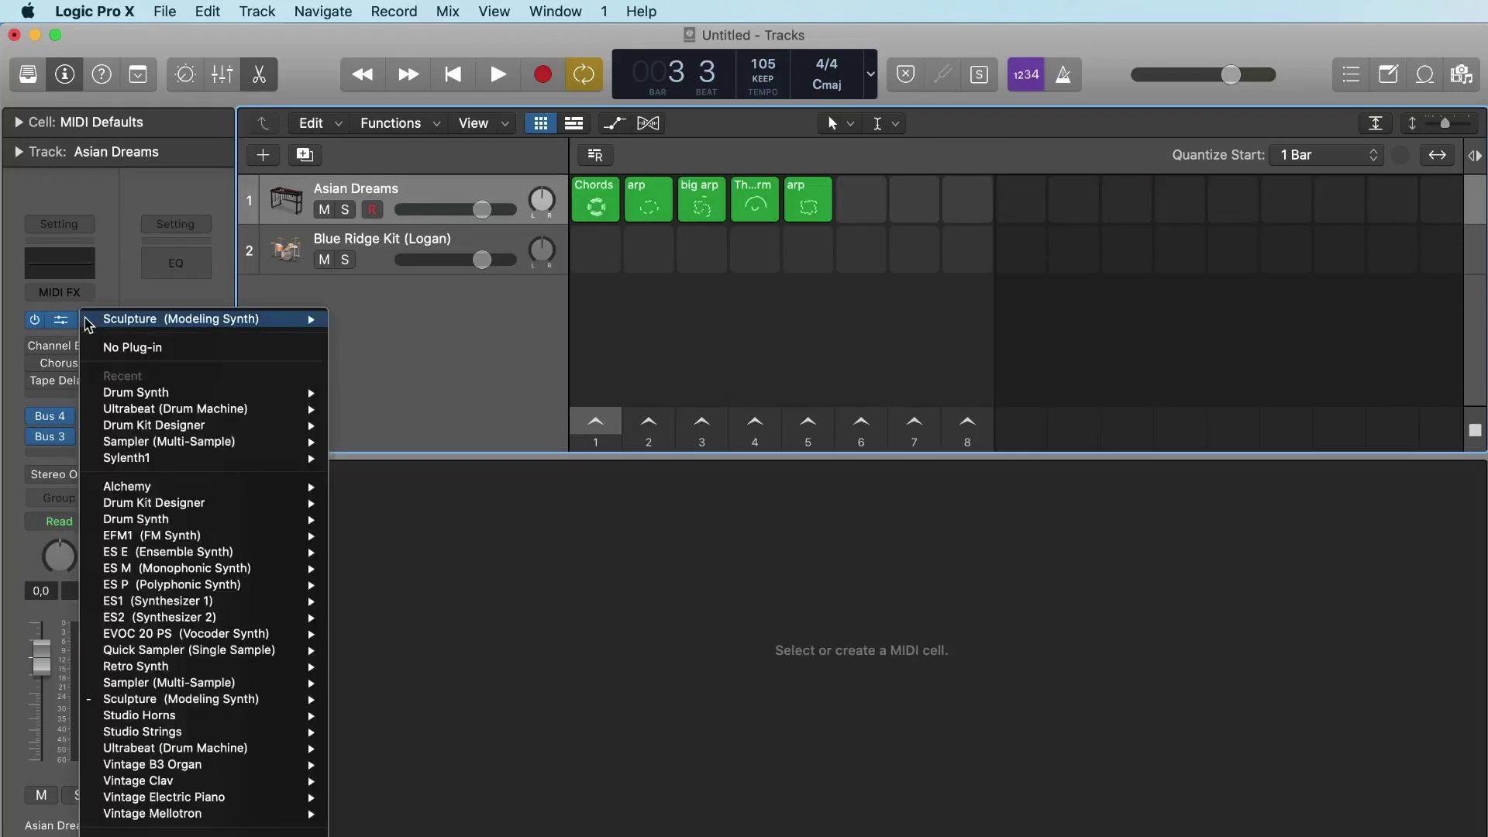
mouse_move(173, 510)
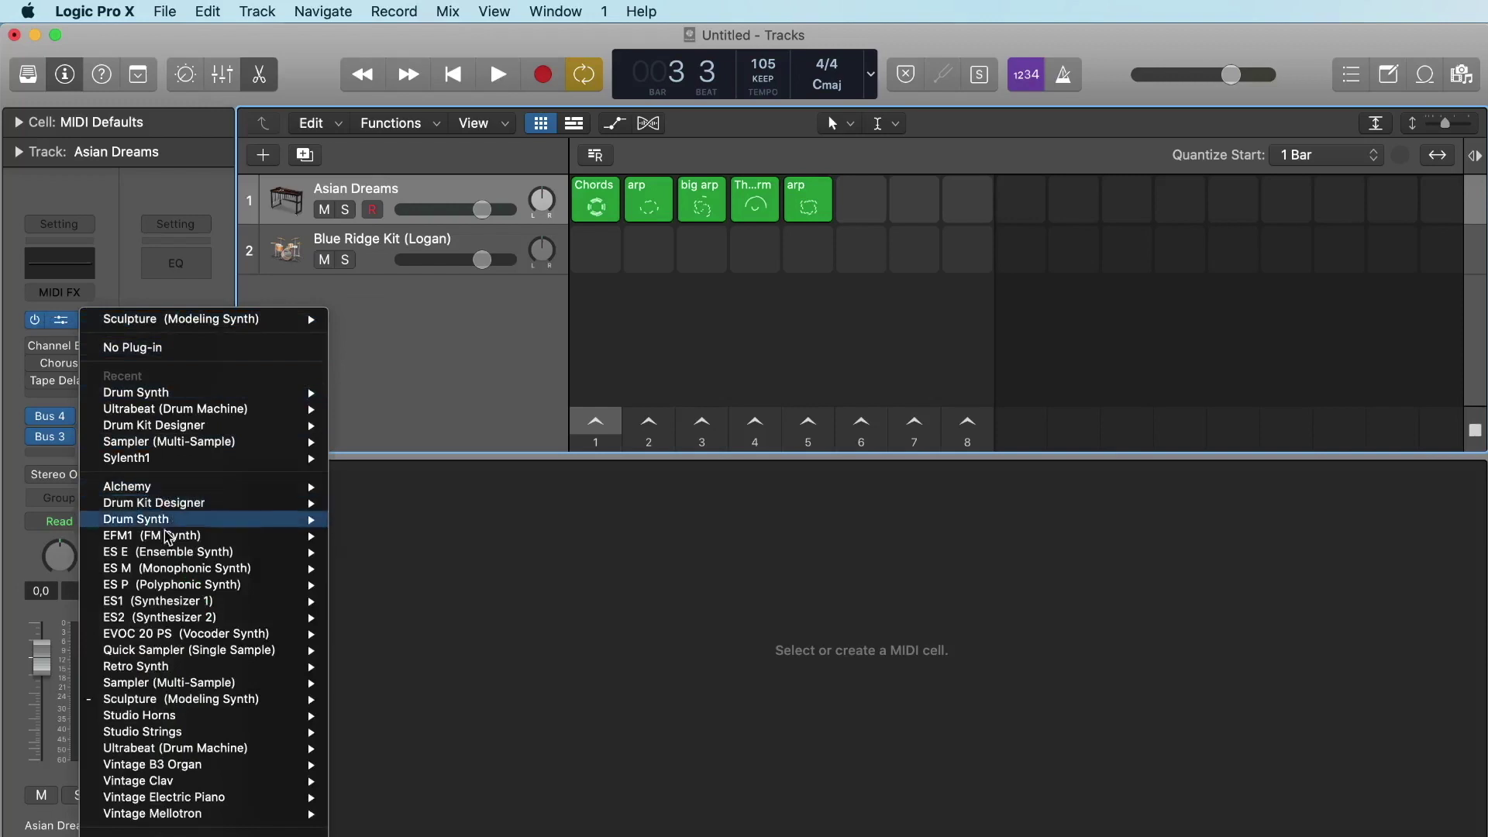
mouse_move(213, 781)
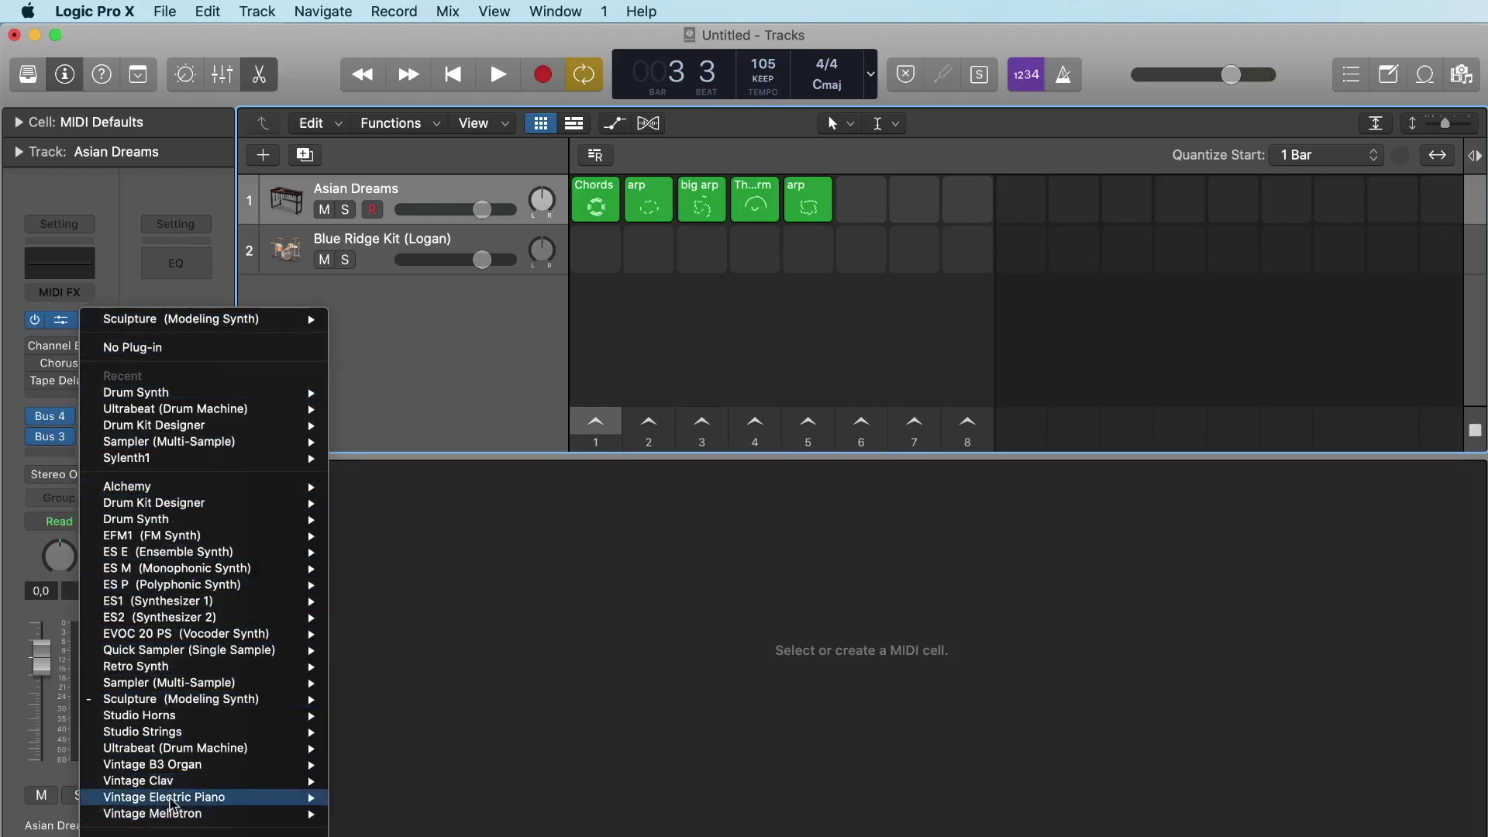
mouse_move(172, 764)
mouse_move(178, 818)
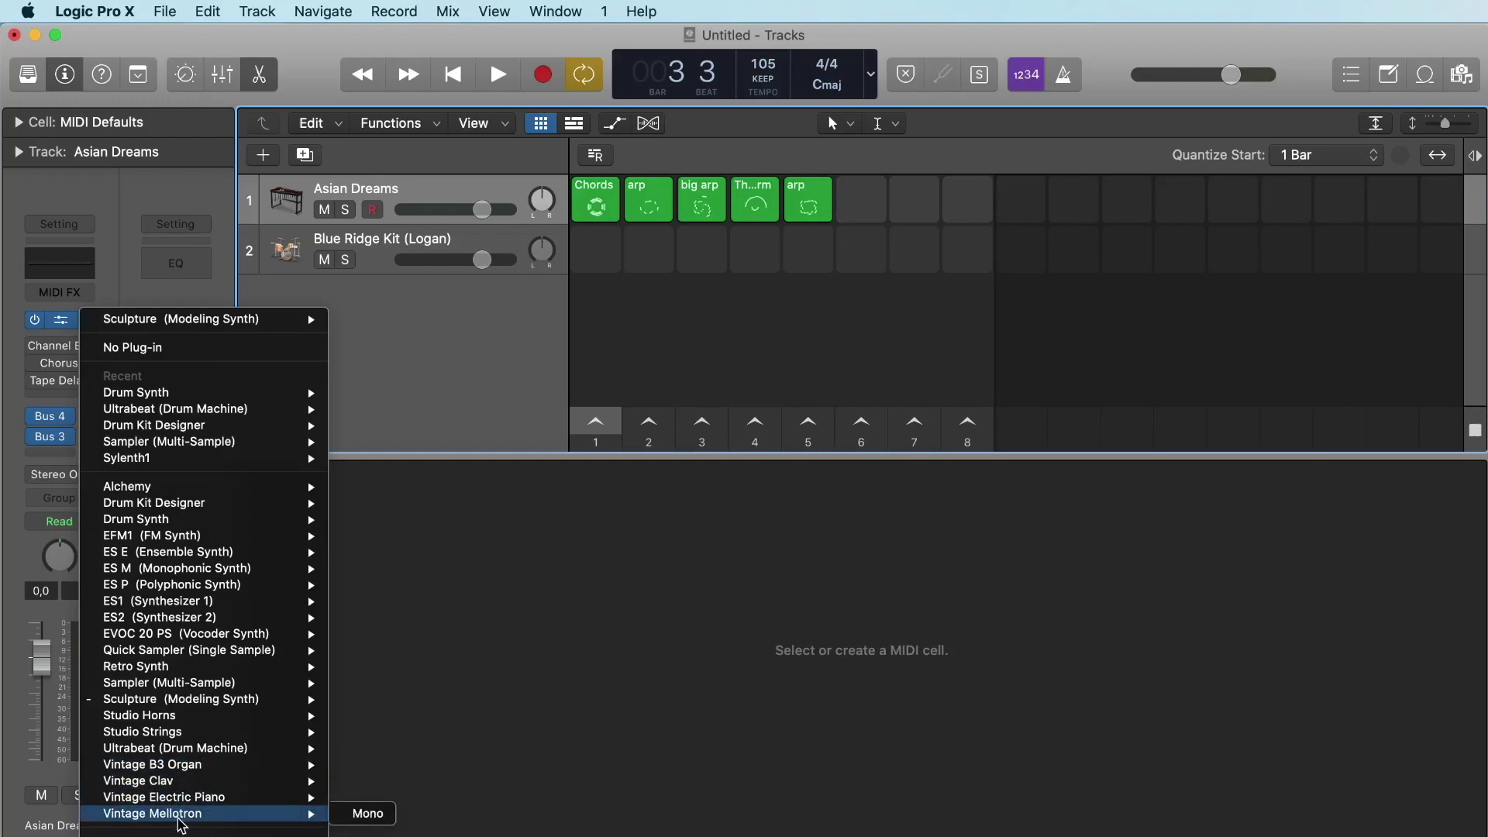
left_click(364, 814)
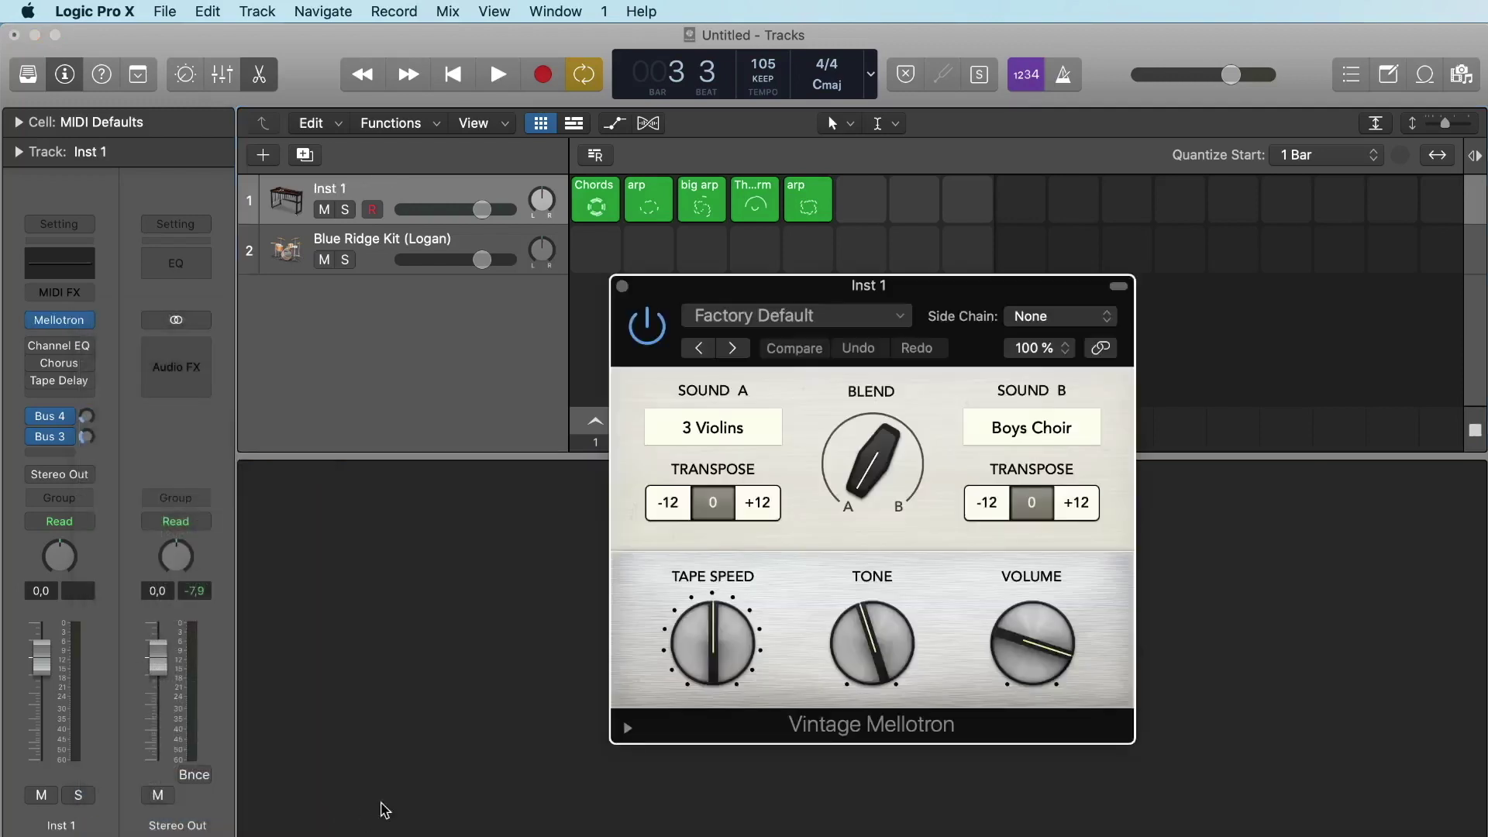
Audition the Mellotron's default sound with the track's fourth cell, keeping the plug-in window clear of the grid, and stop playback.
left_click_drag(843, 302, 694, 183)
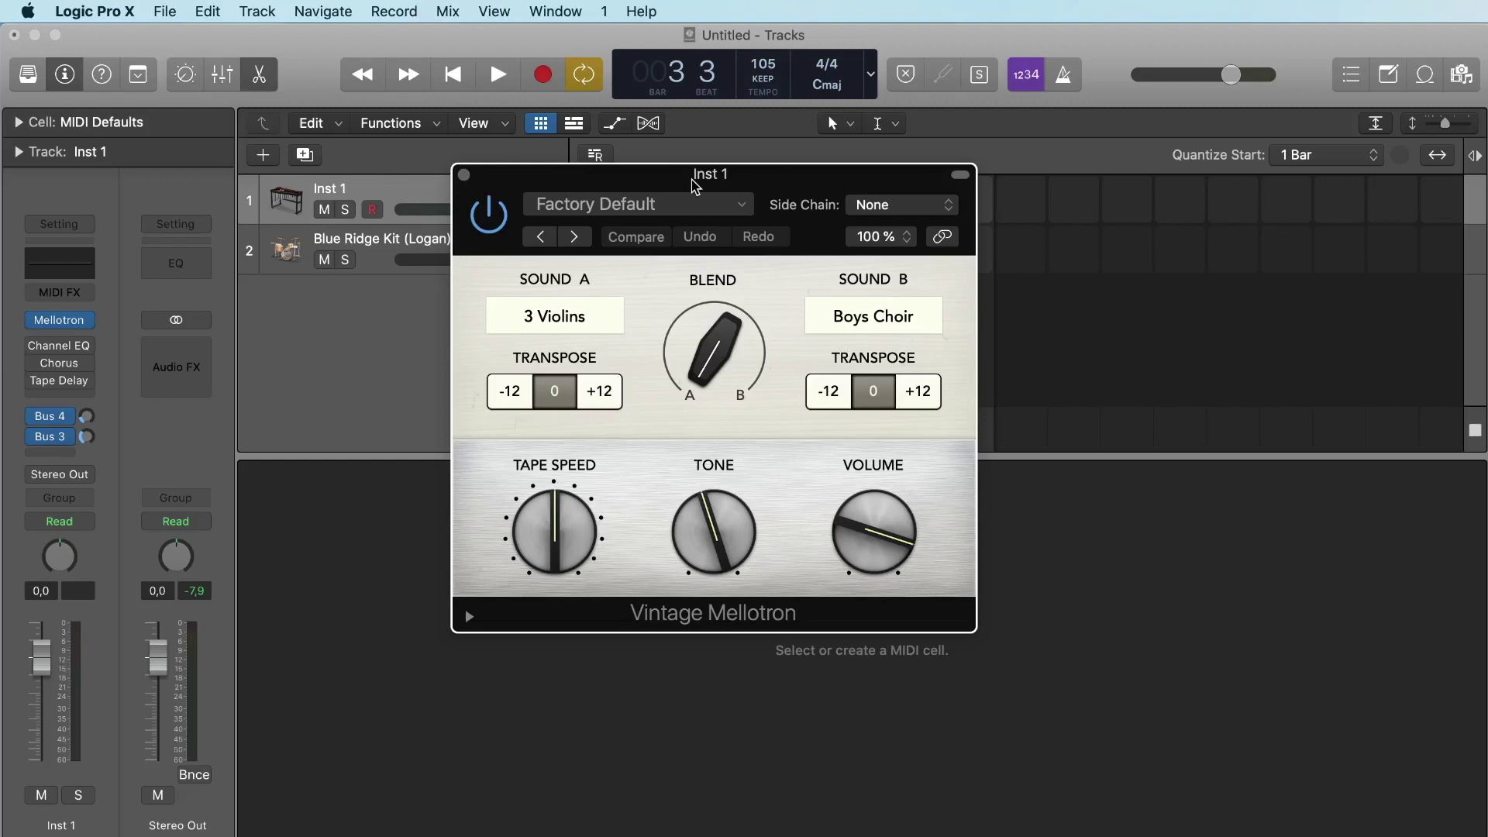
left_click_drag(695, 186, 692, 306)
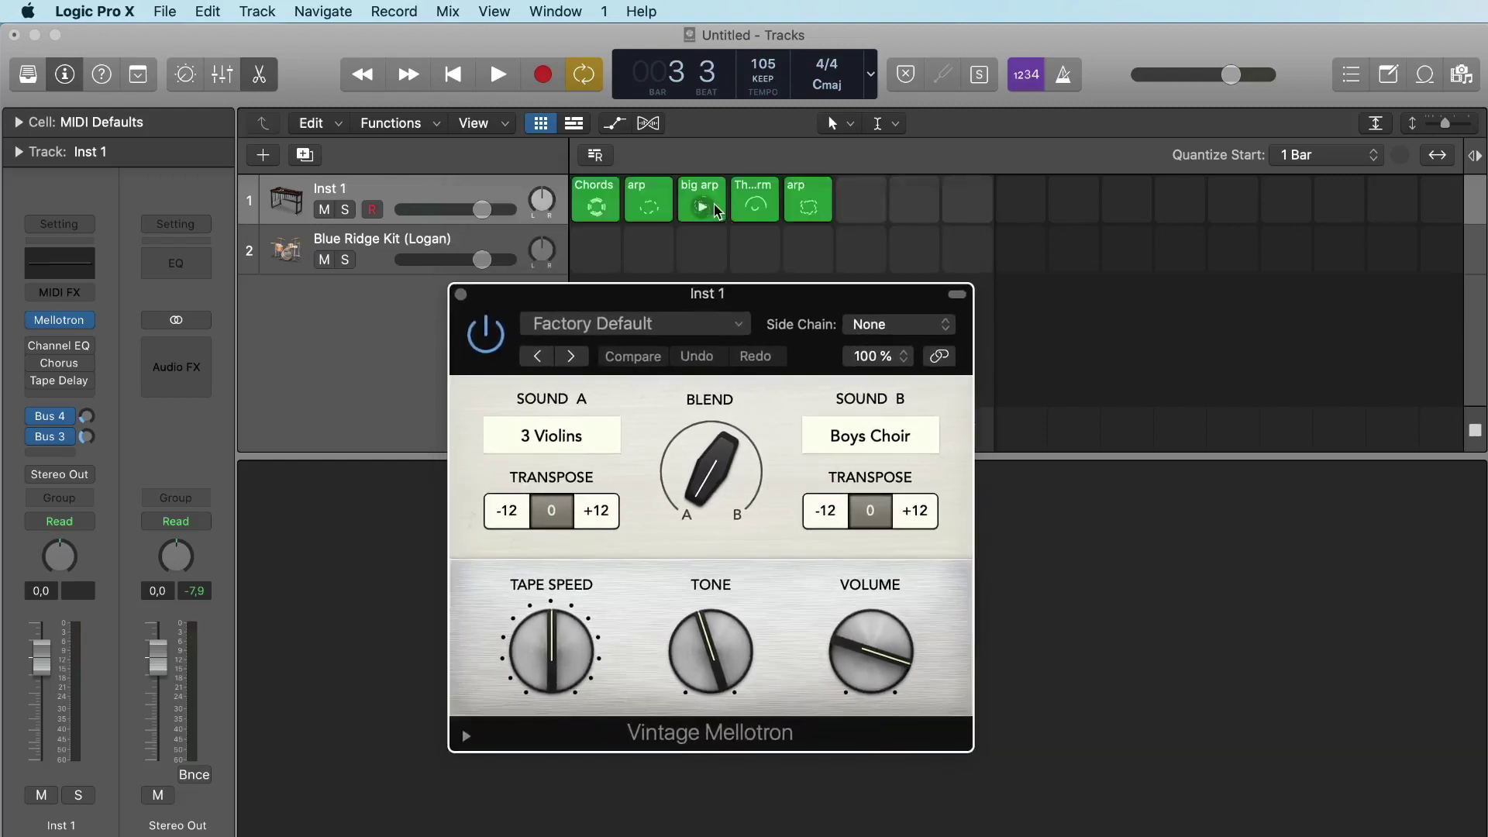
left_click(755, 206)
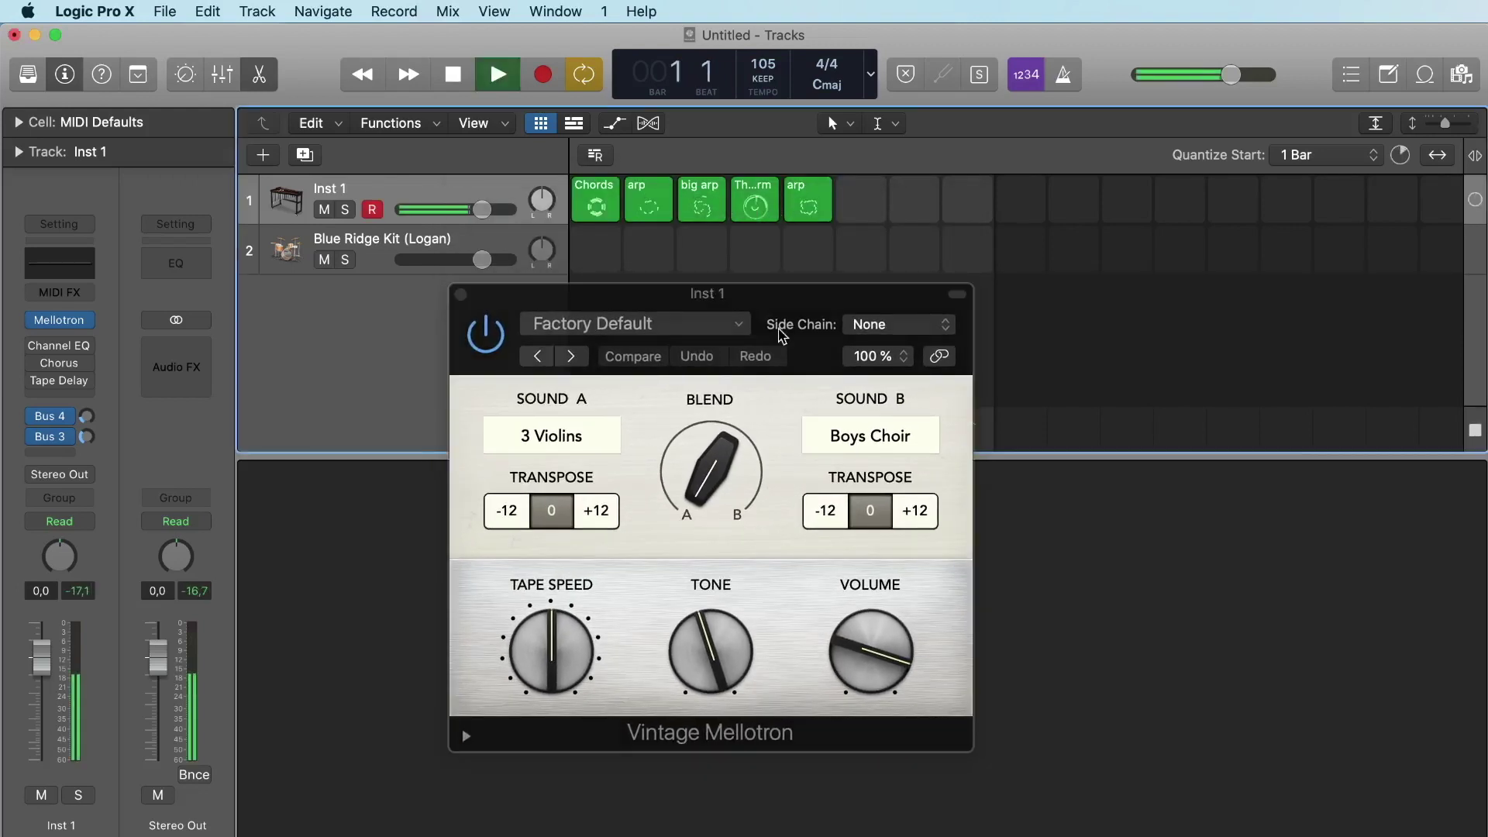
left_click_drag(779, 304, 742, 238)
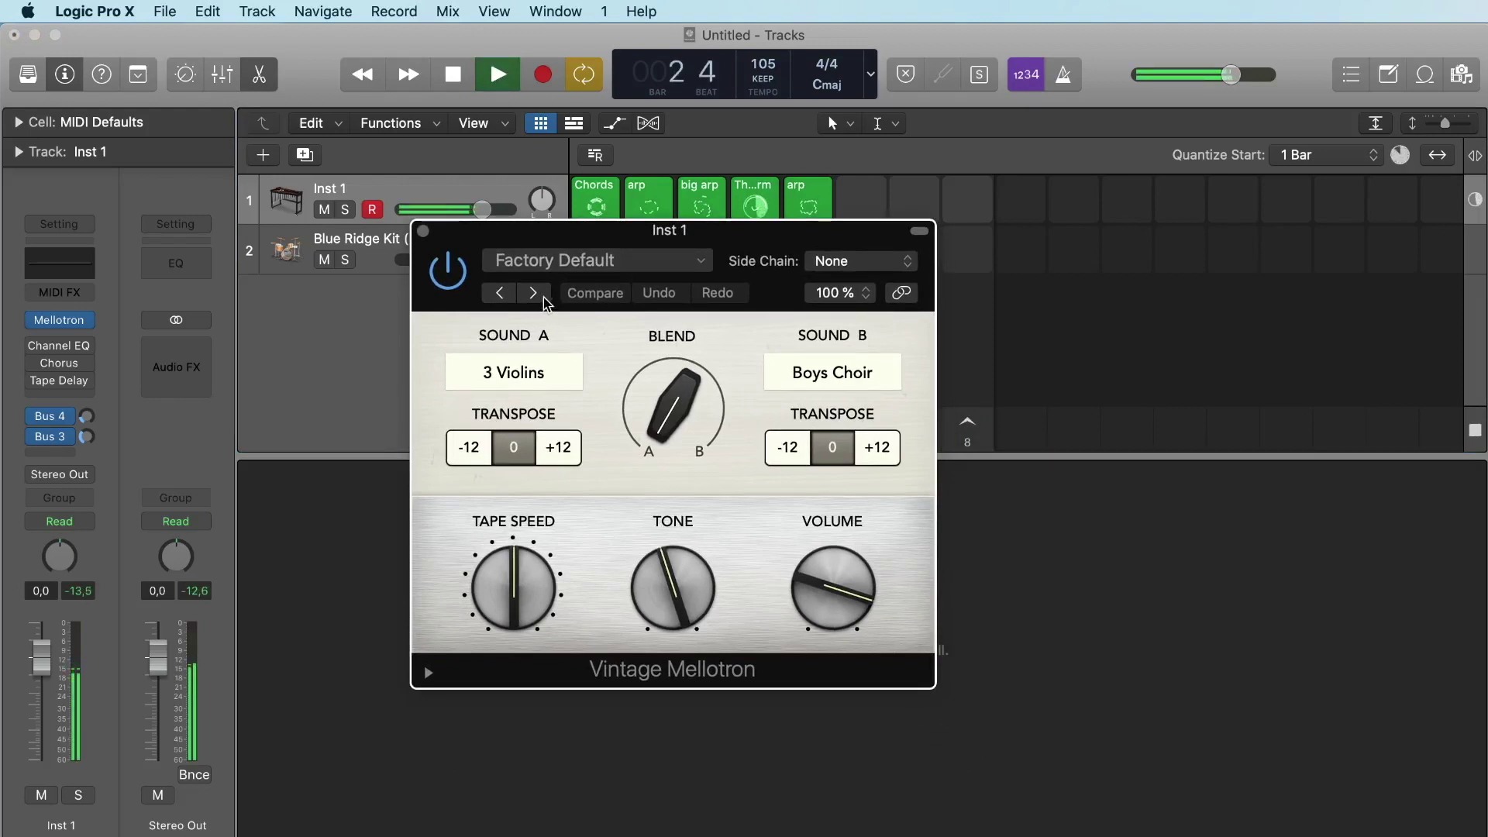
key("space")
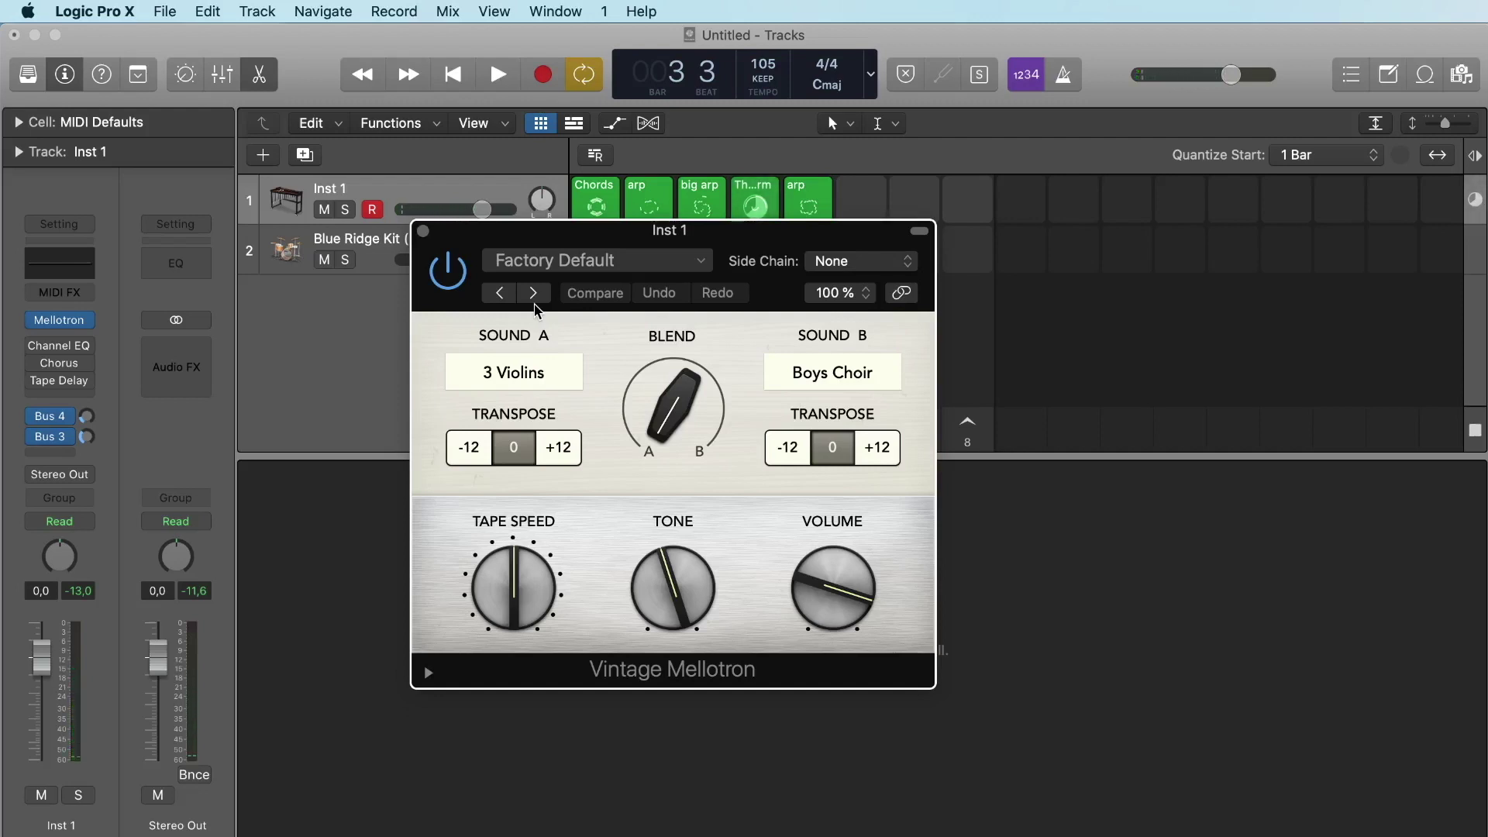
left_click_drag(566, 240, 558, 272)
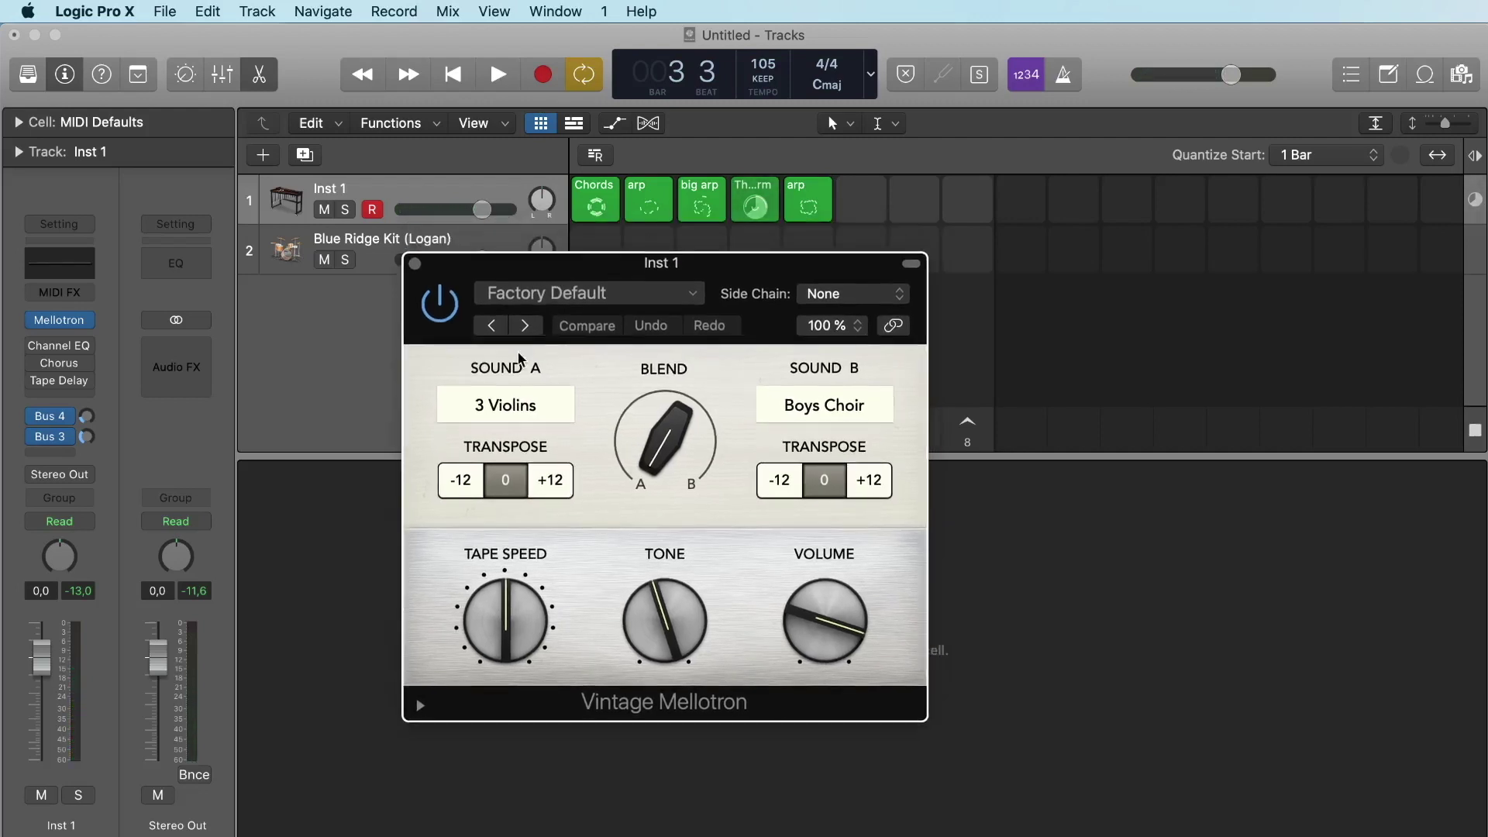
Load the Mellotron's Flute preset and audition it with the first arp cell and the Chords cell, ending with playback stopped.
left_click(559, 294)
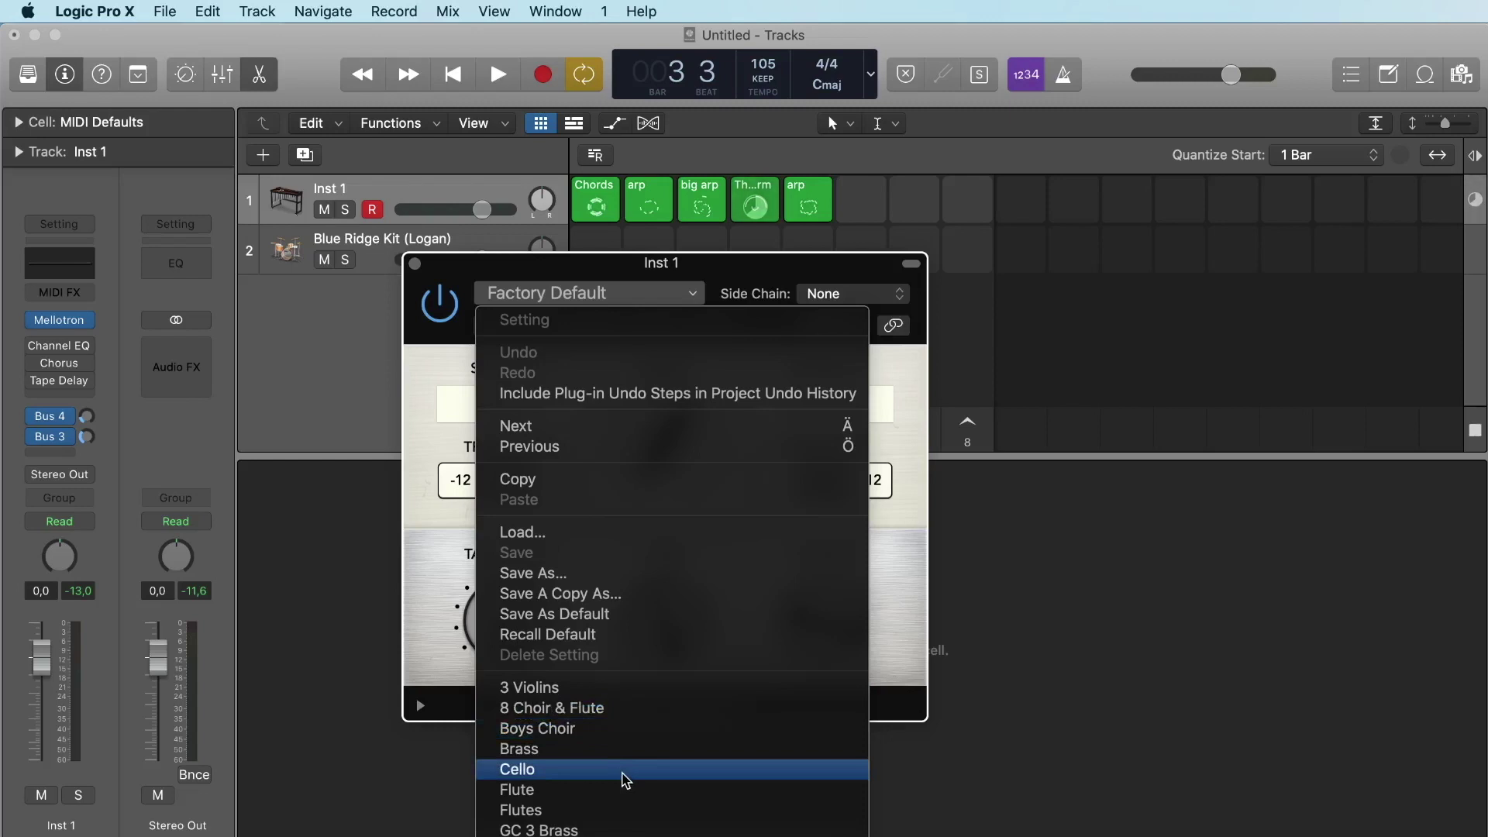
left_click(618, 792)
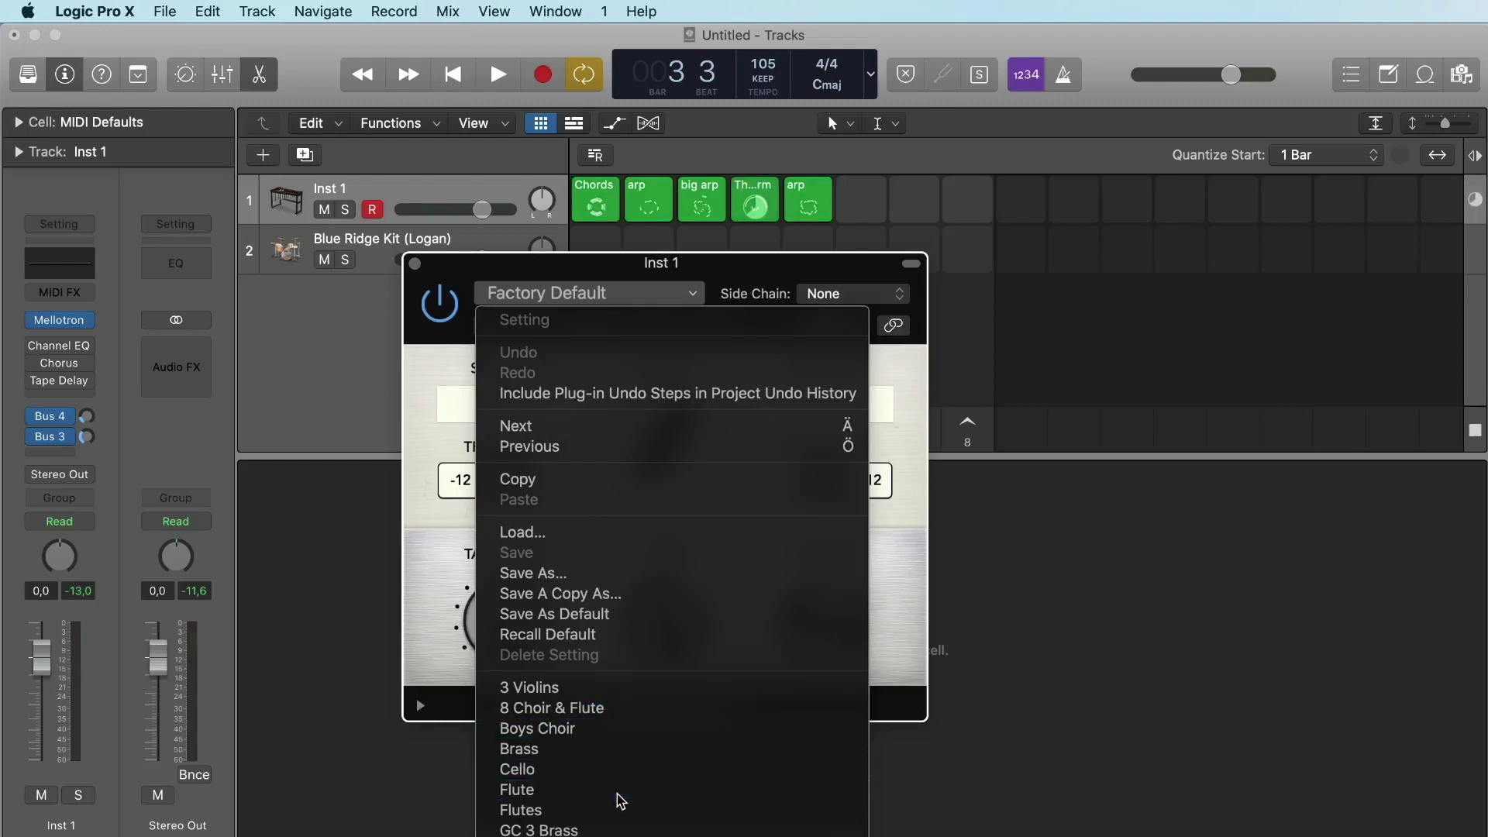
key("space")
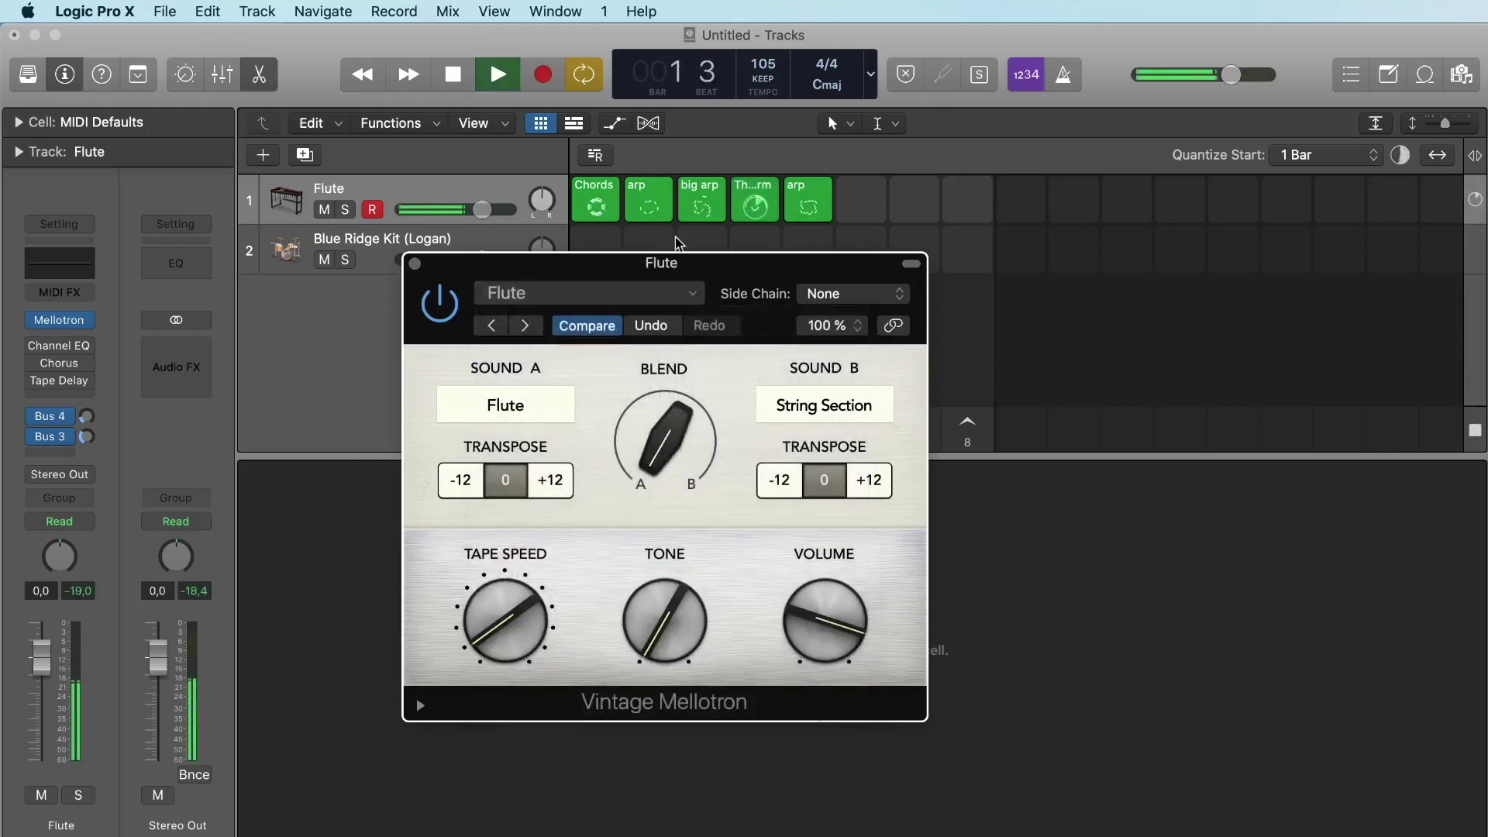
left_click(651, 210)
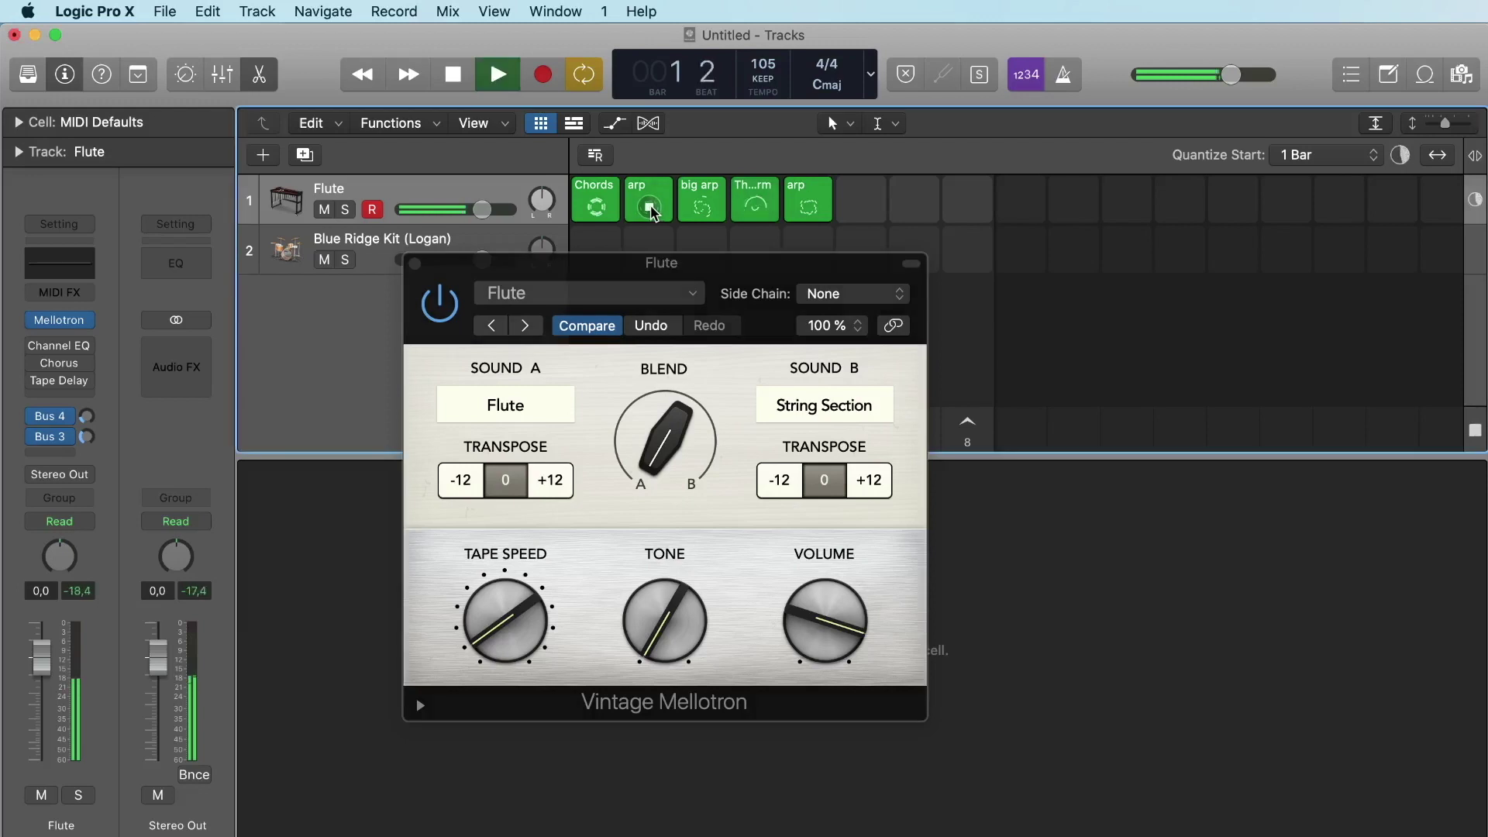
left_click(597, 208)
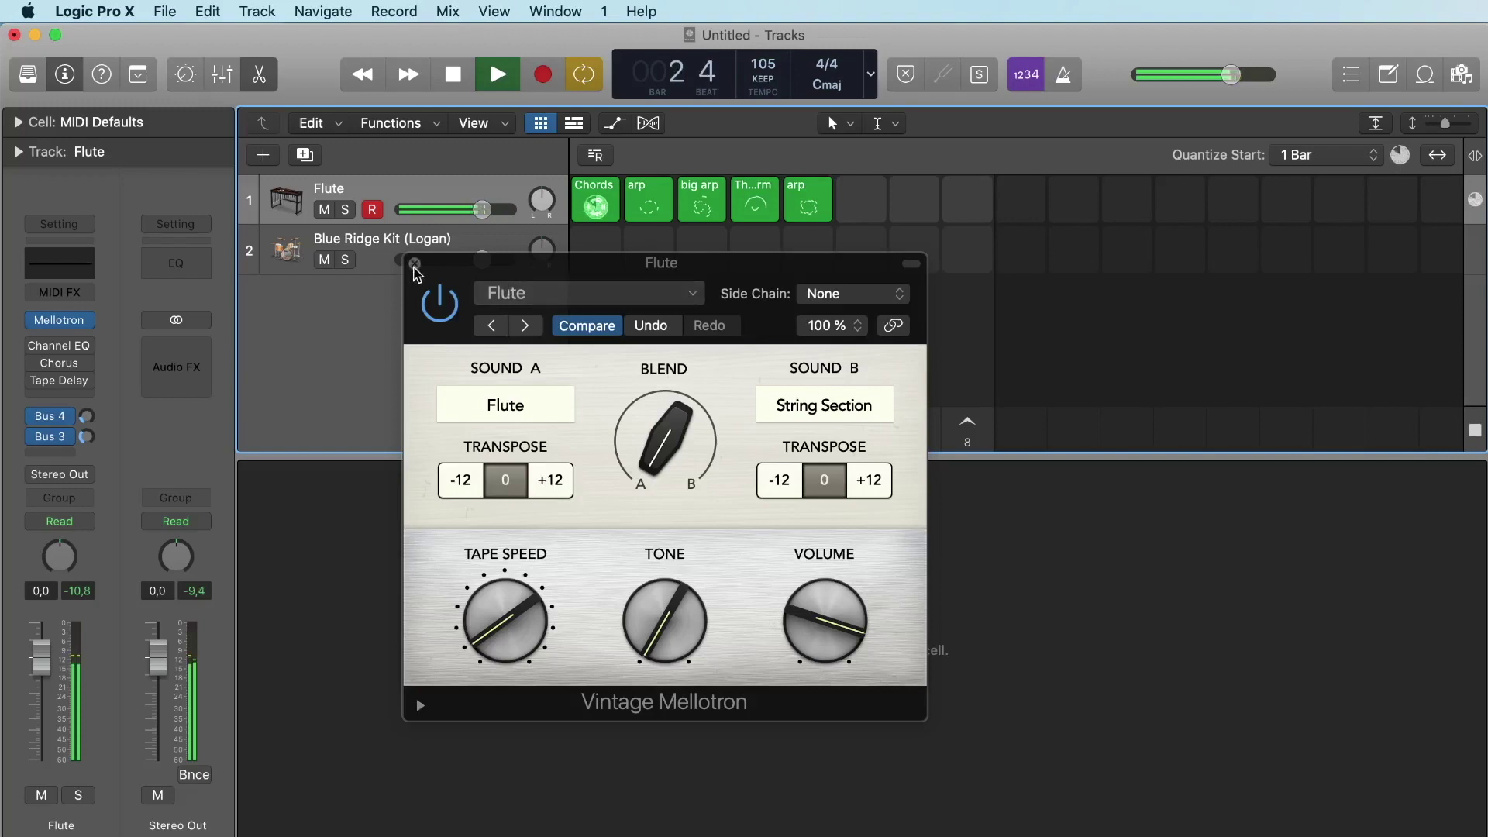
key("space")
left_click_drag(509, 266, 595, 302)
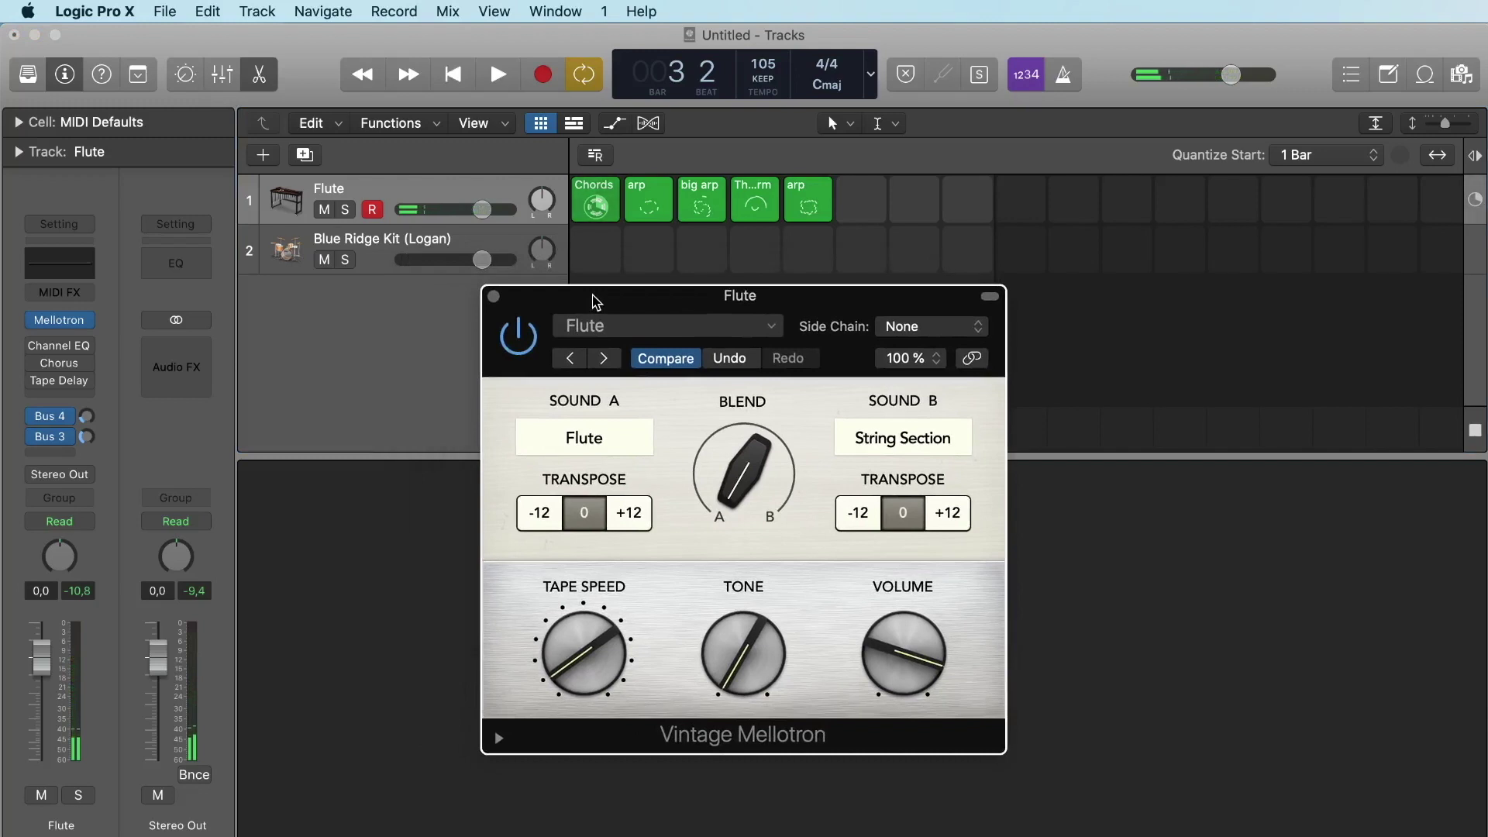
left_click_drag(620, 304, 501, 292)
mouse_move(94, 329)
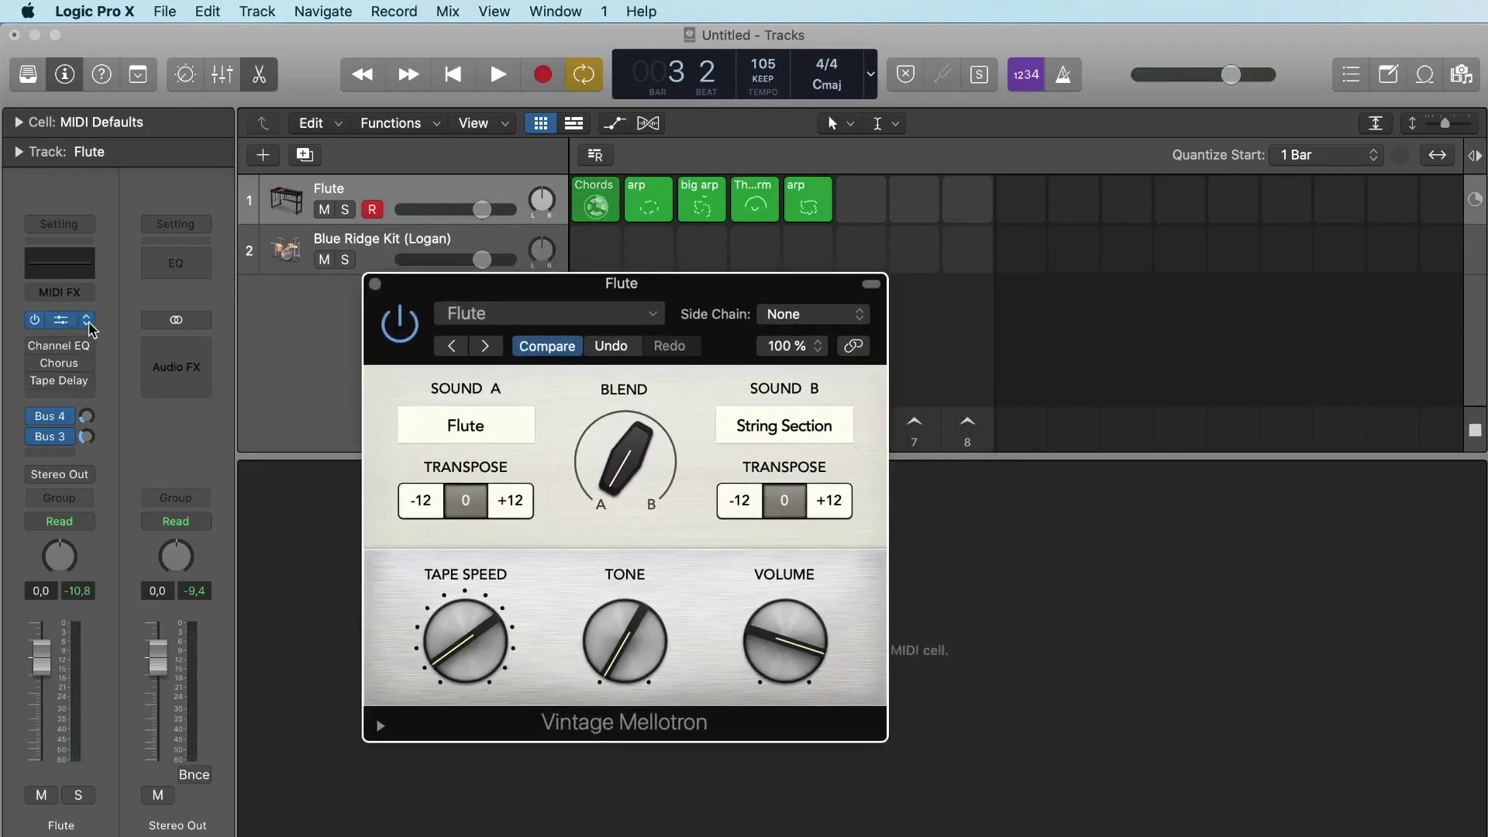
left_click(503, 319)
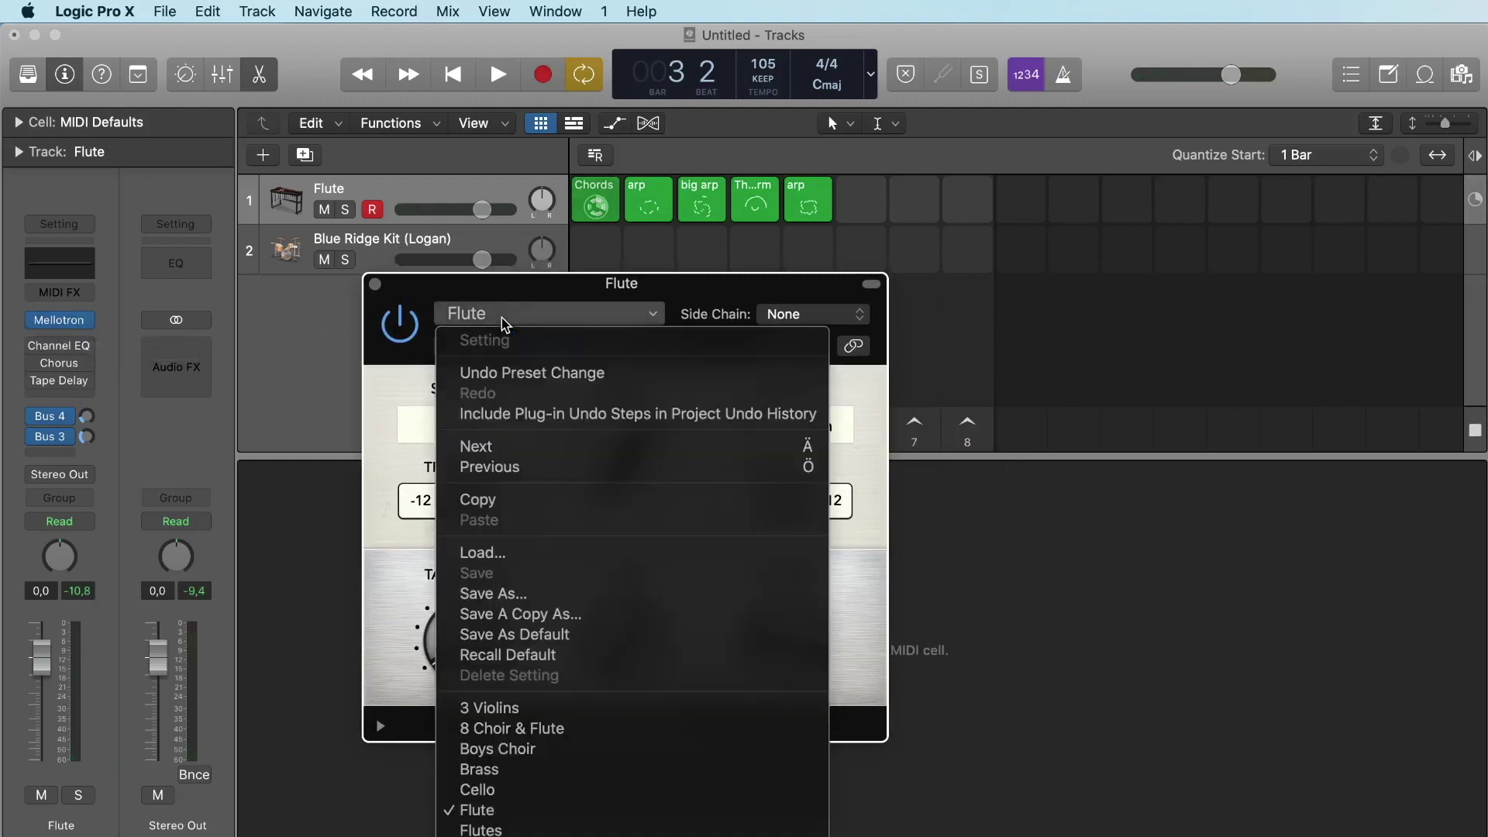
left_click(447, 488)
Replace the Vintage Mellotron with a stereo Vintage Electric Piano and move its window so the effect controls are in view.
left_click(85, 320)
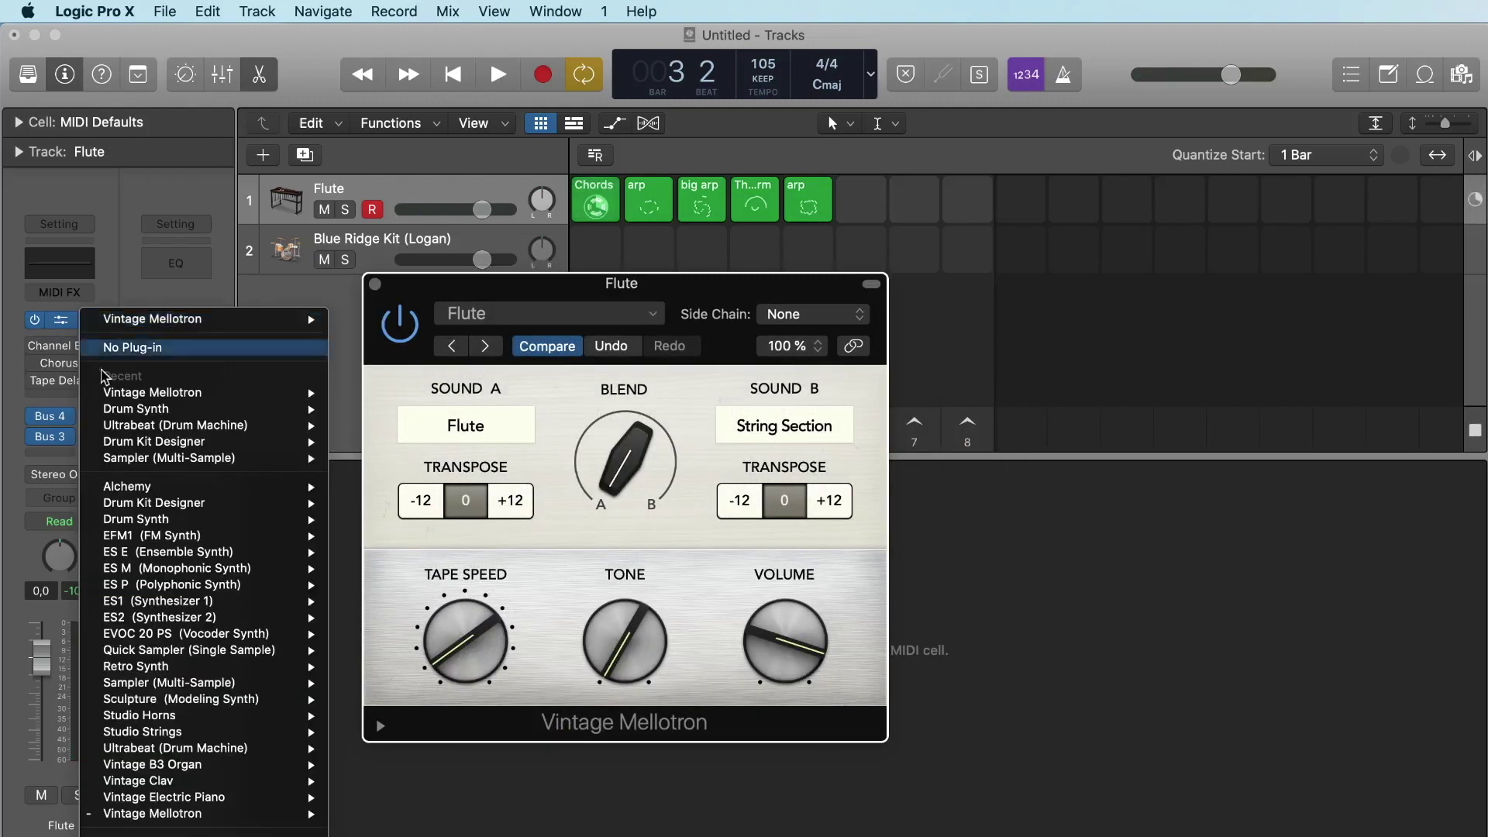
mouse_move(197, 798)
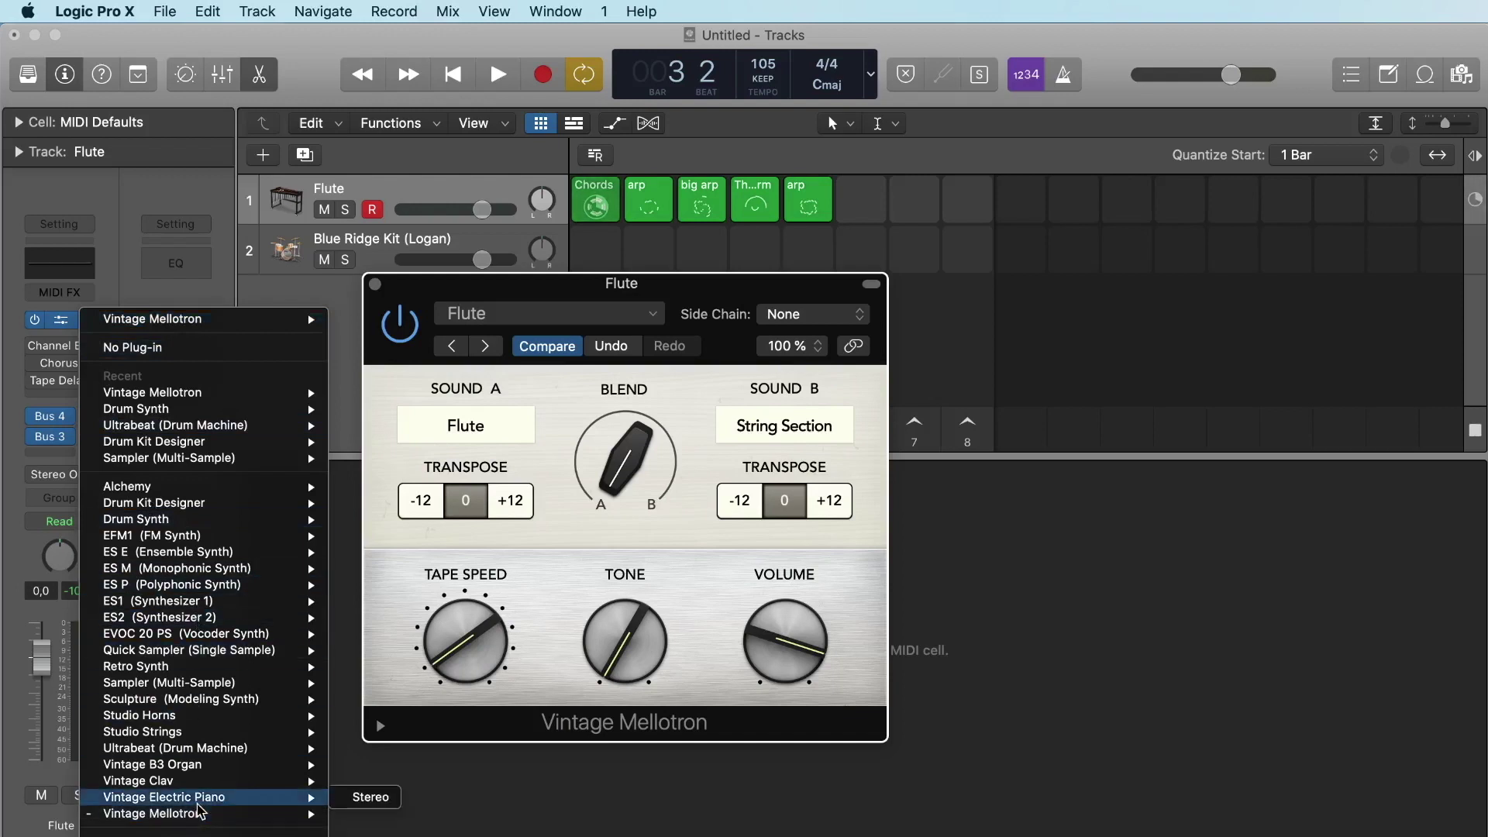
left_click(370, 797)
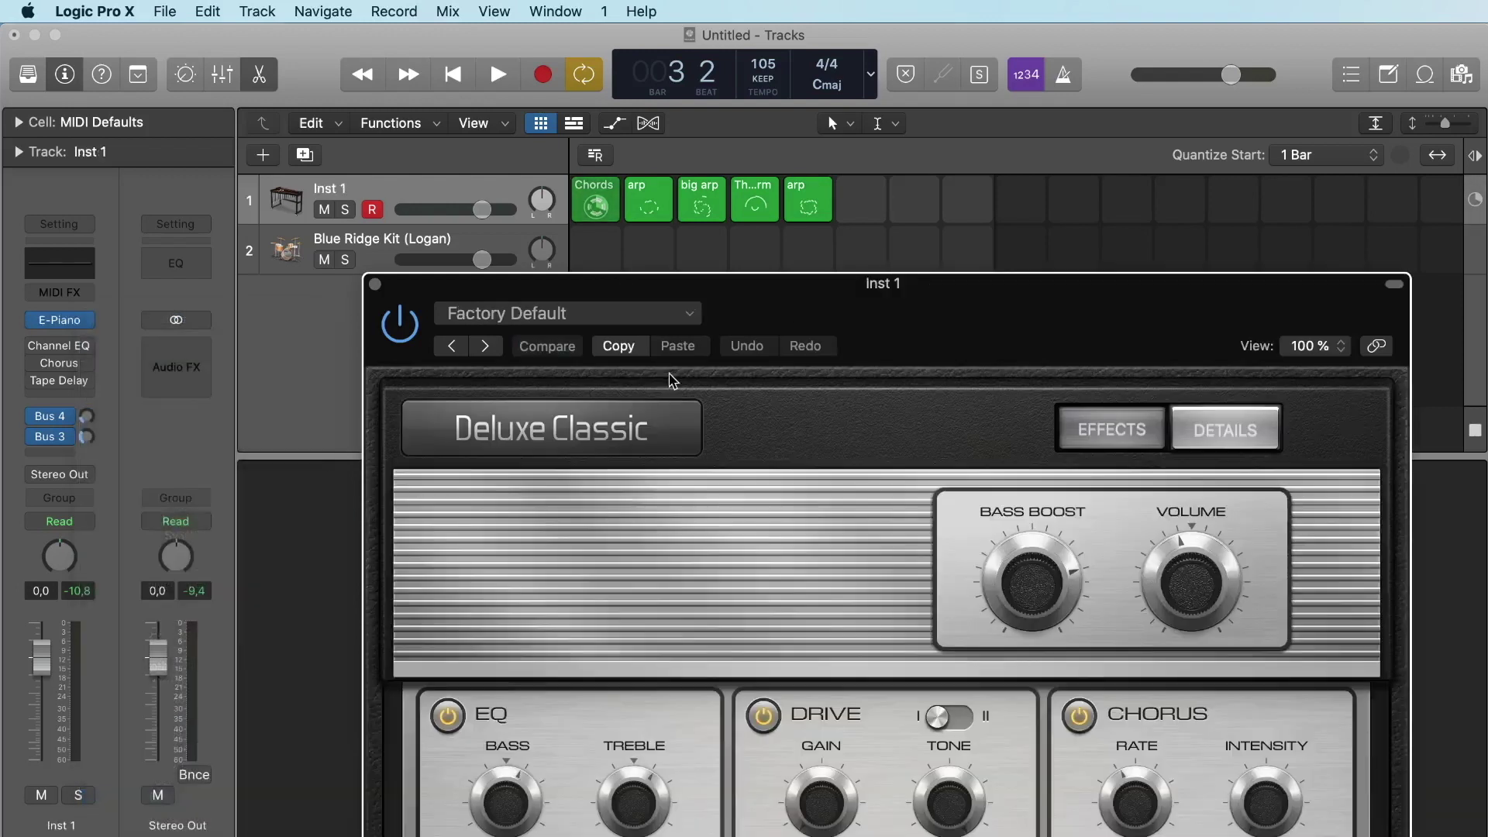
left_click_drag(704, 308, 594, 119)
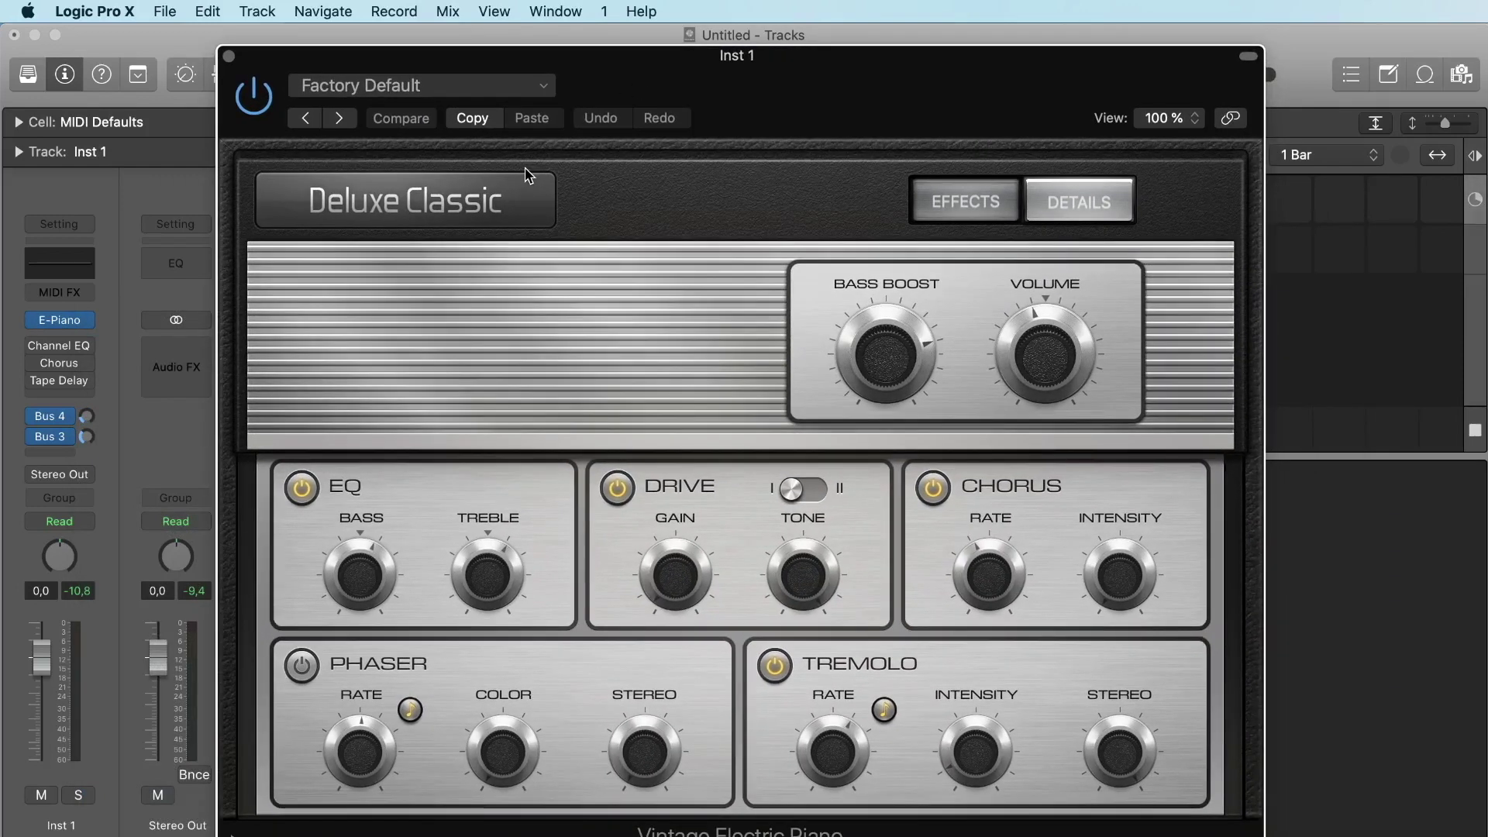
Step through the electric piano presets to Classic Electric Piano and switch its Drive to type II.
left_click(341, 120)
left_click(340, 120)
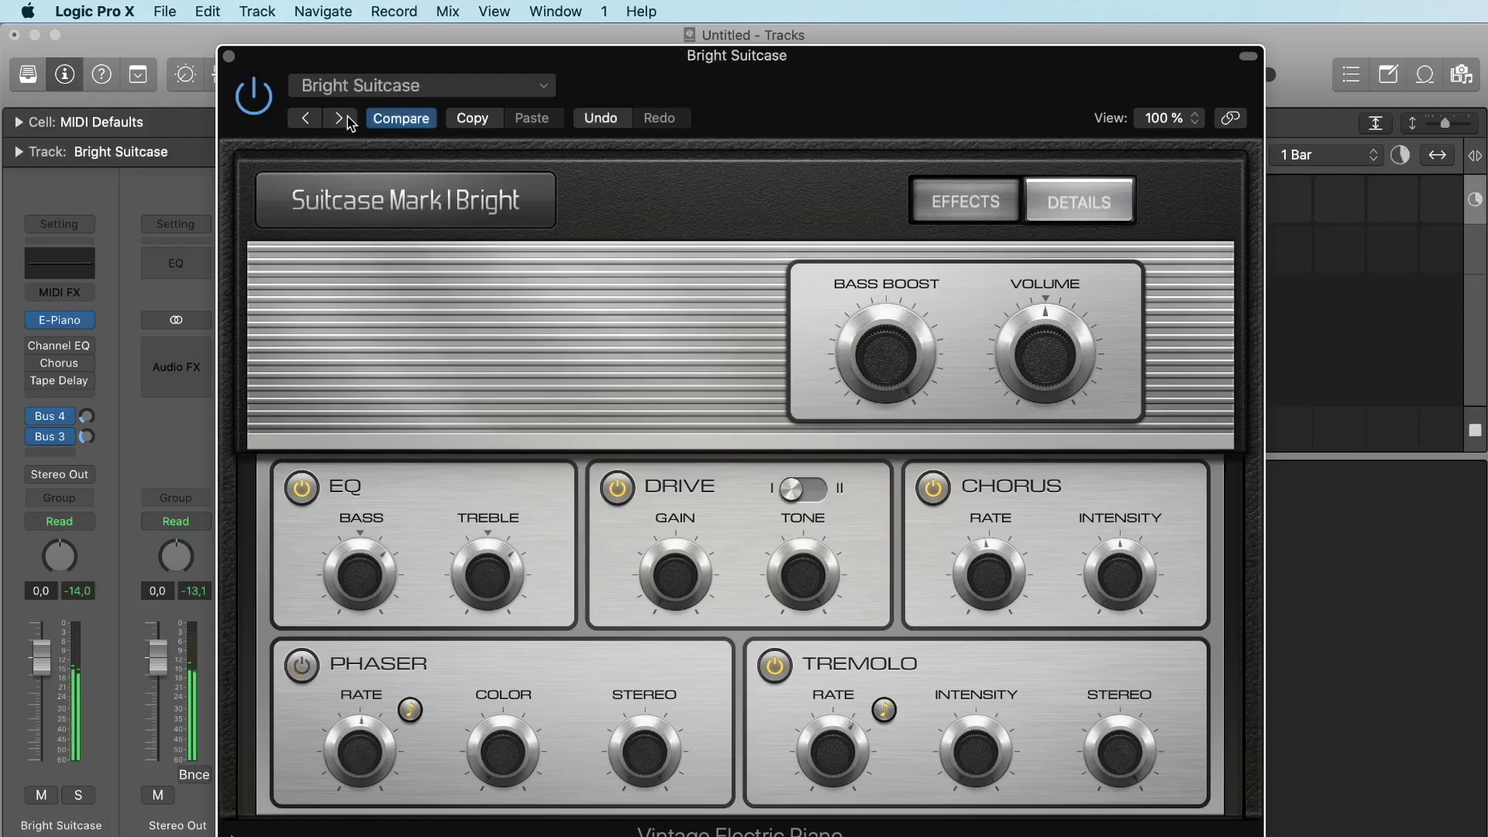
left_click(343, 118)
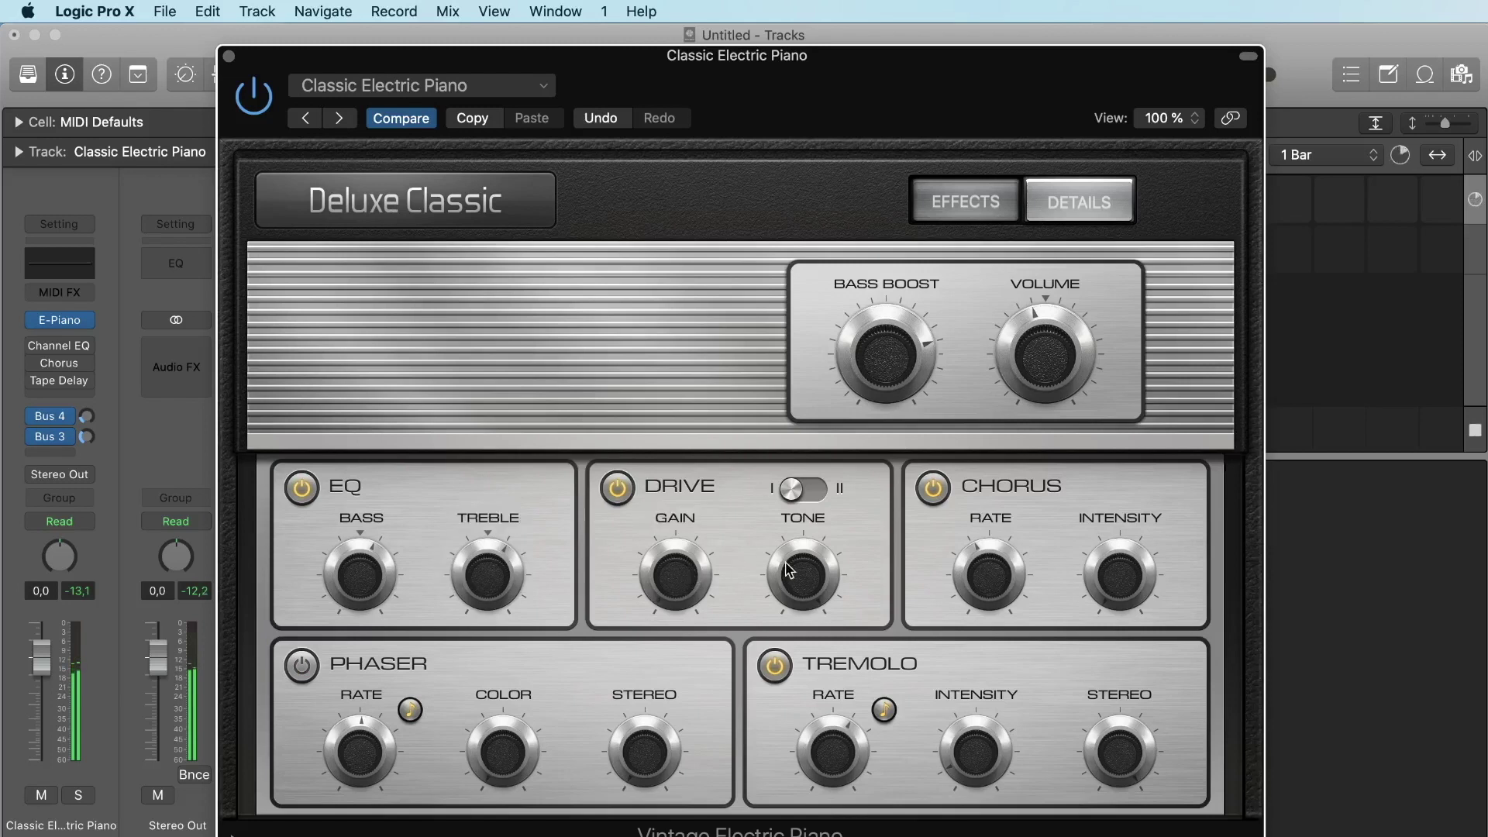
left_click(810, 500)
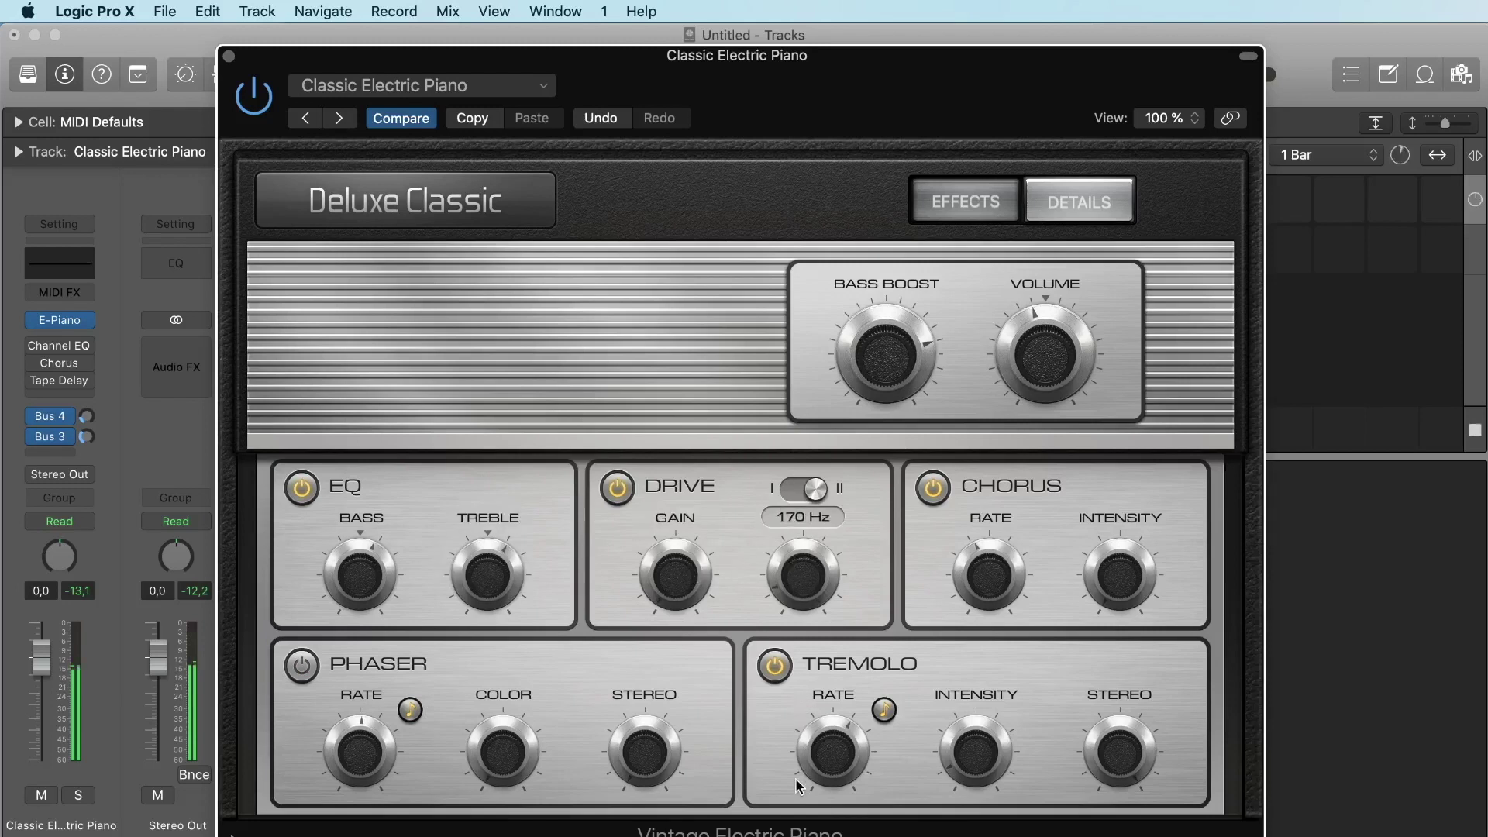
left_click_drag(990, 575, 990, 538)
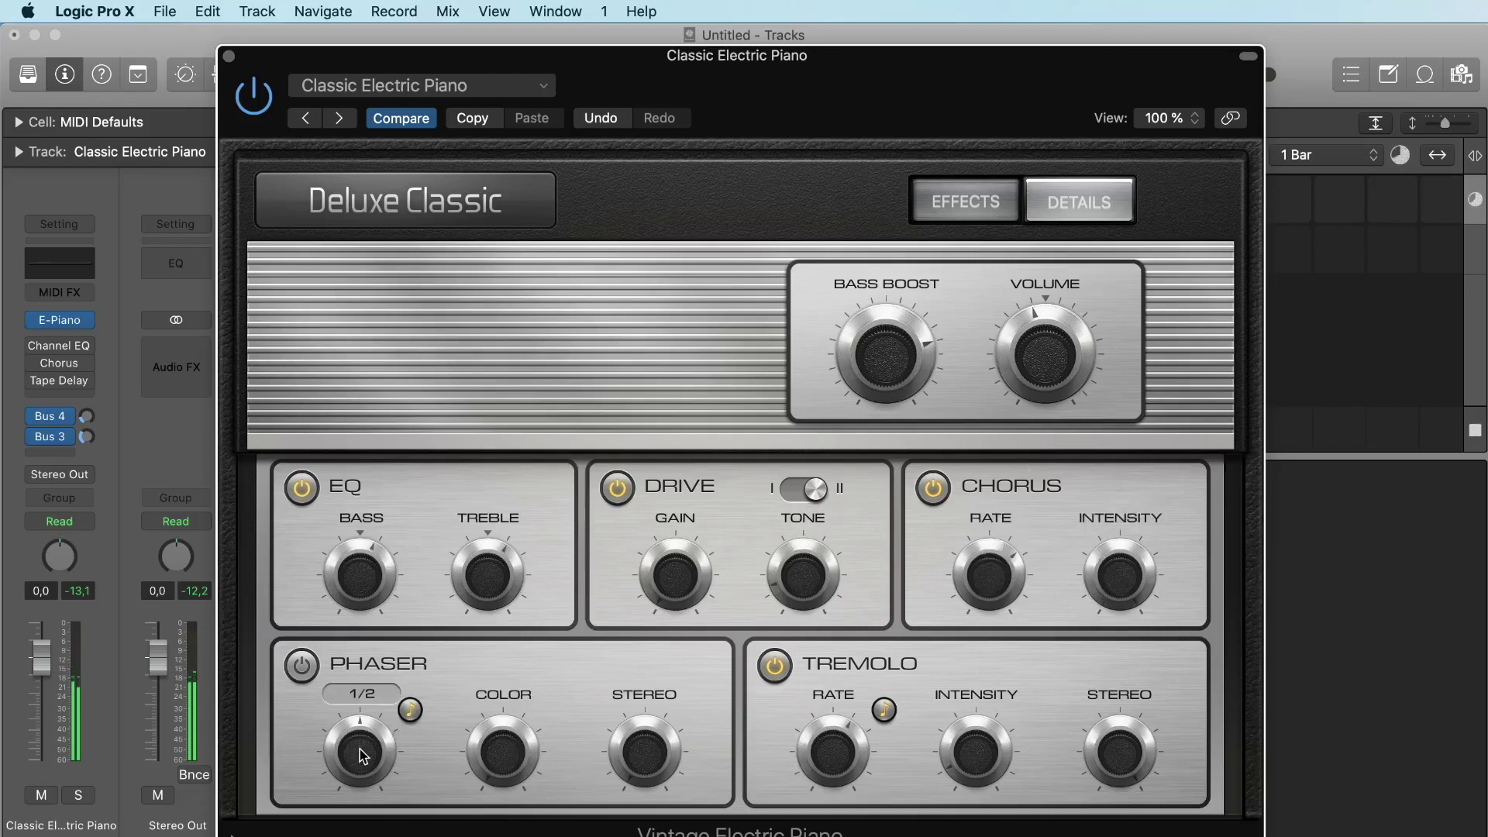
Turn on the electric piano's Phaser with its stereo phase at 130°, and close the plug-in window.
left_click_drag(502, 750, 505, 728)
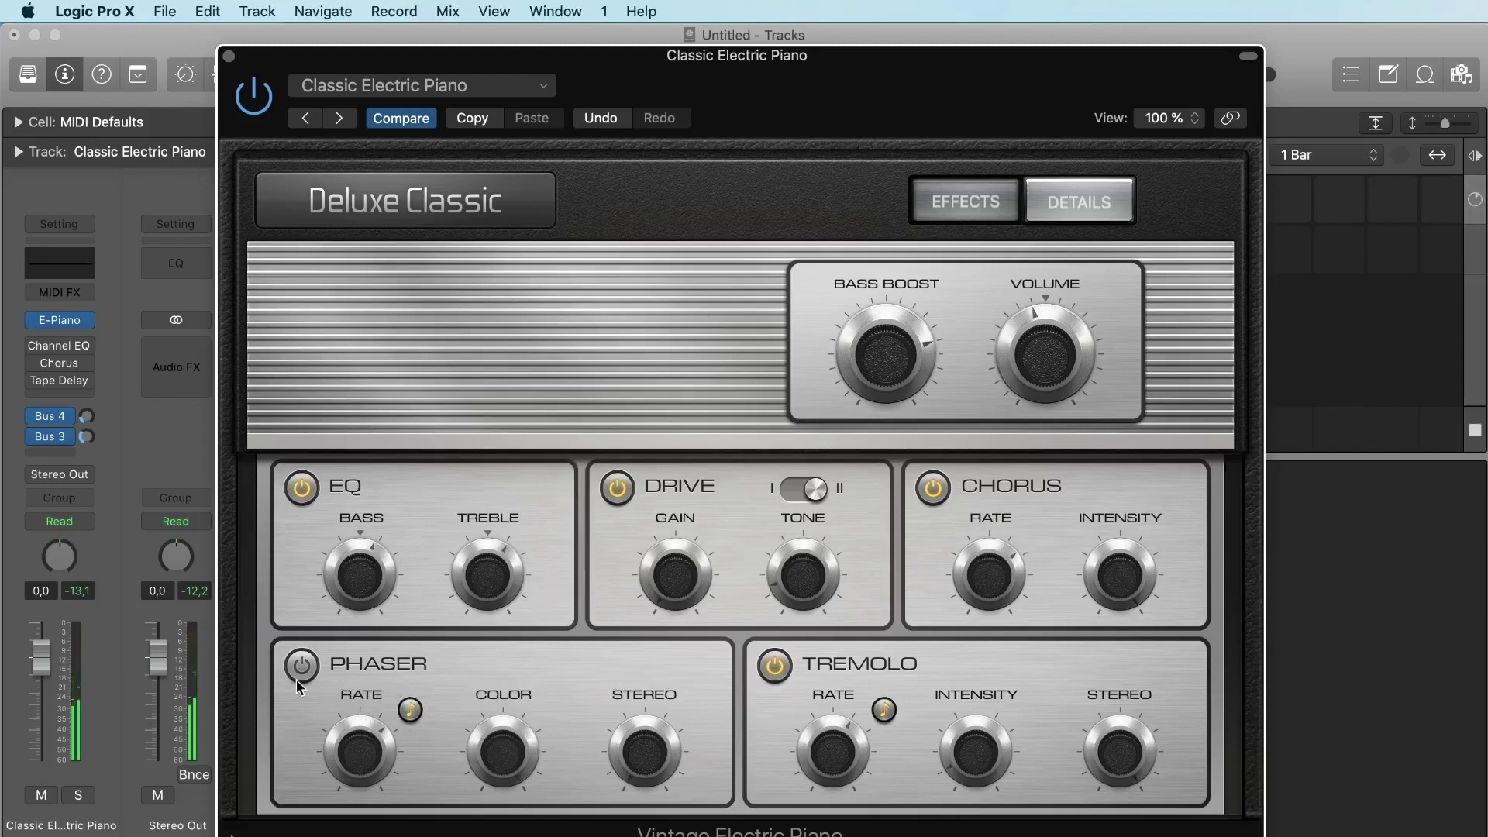
left_click_drag(496, 749, 495, 778)
left_click(657, 775)
left_click_drag(640, 828, 647, 657)
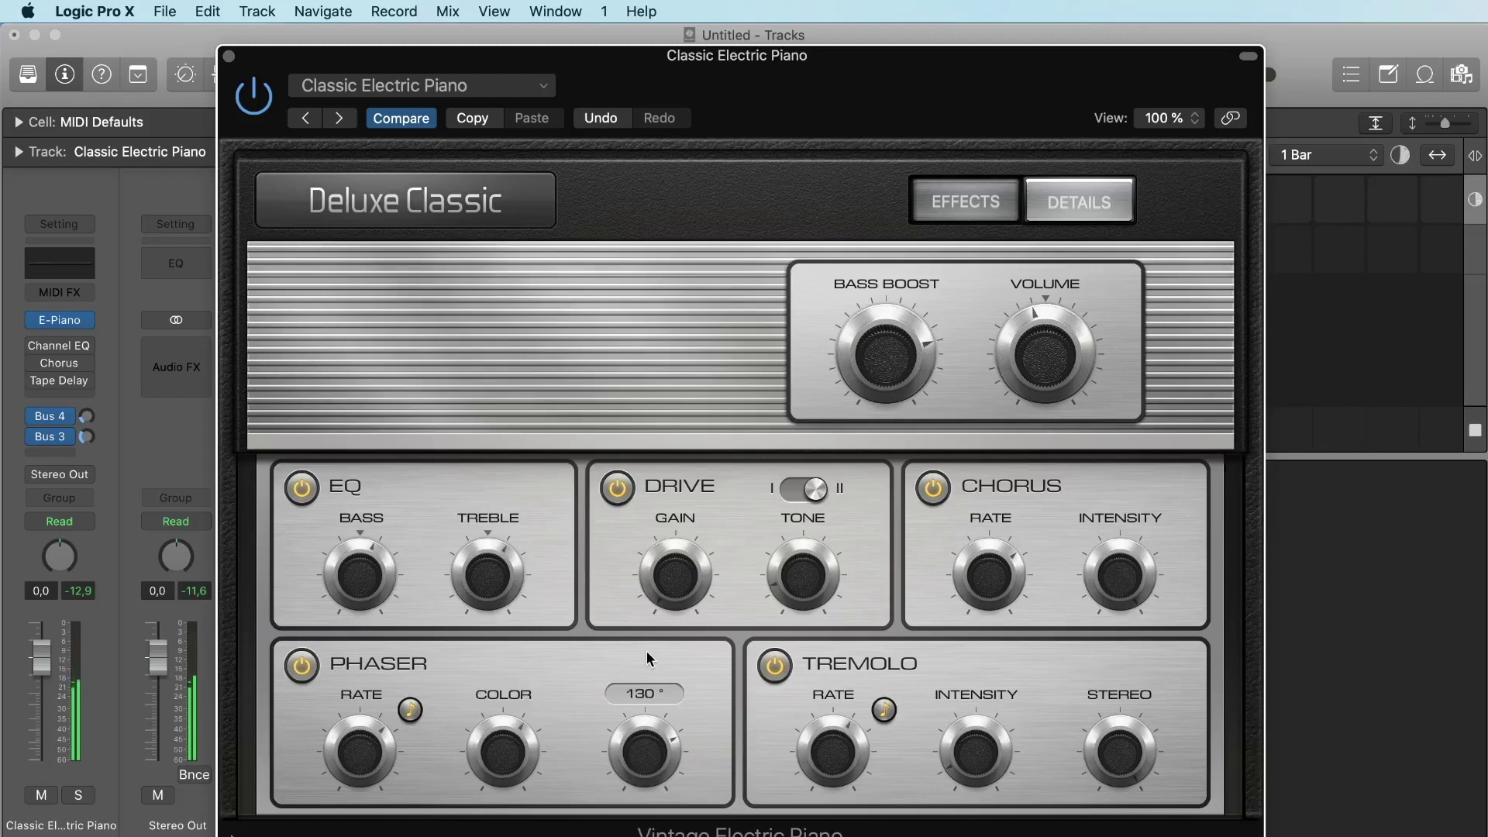
left_click(229, 57)
Replace the Vintage Electric Piano with a stereo Vintage Clav and load its Distorted Clav preset.
left_click(88, 320)
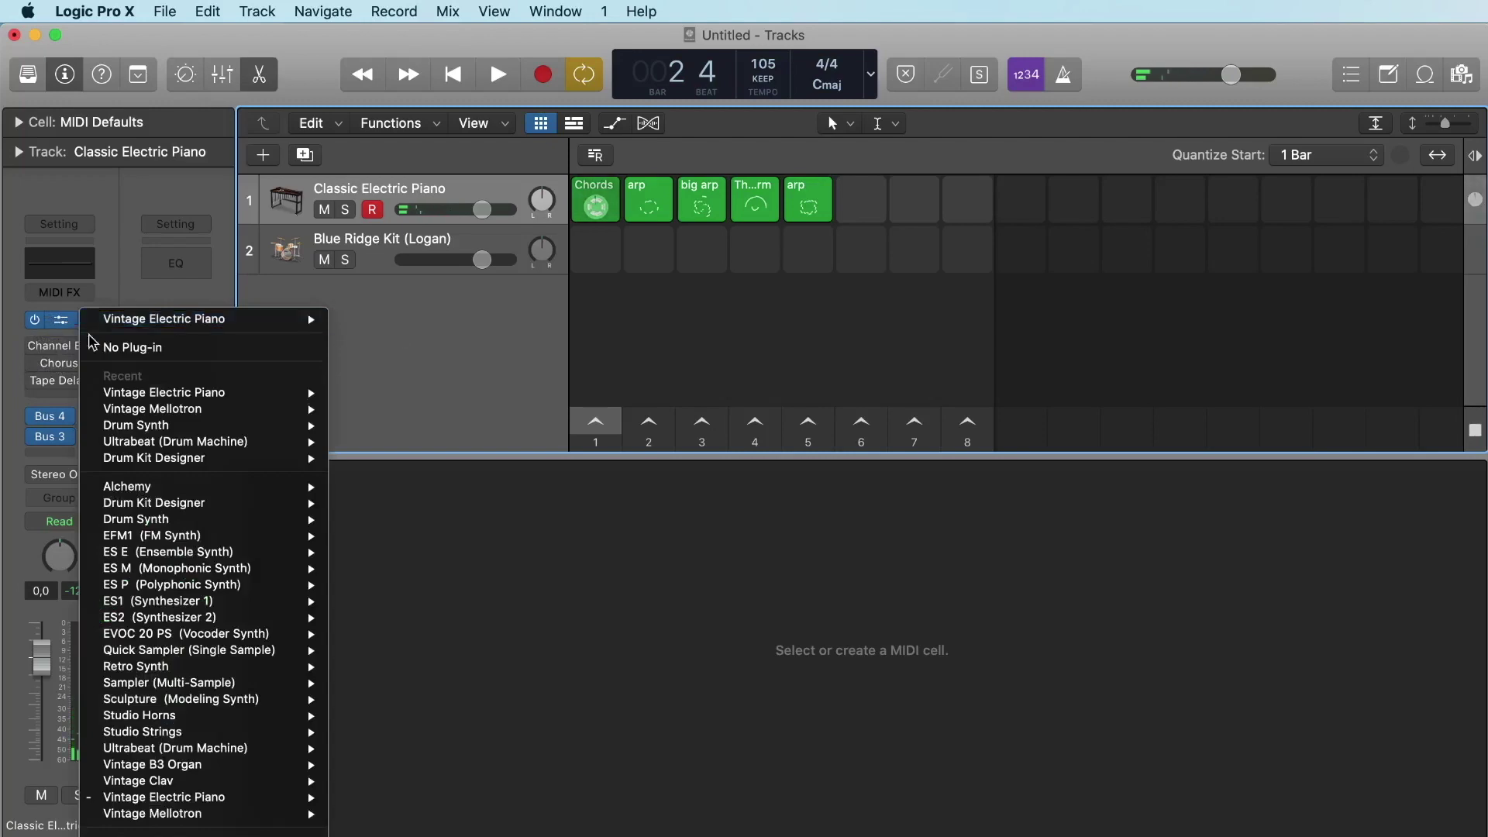
mouse_move(167, 781)
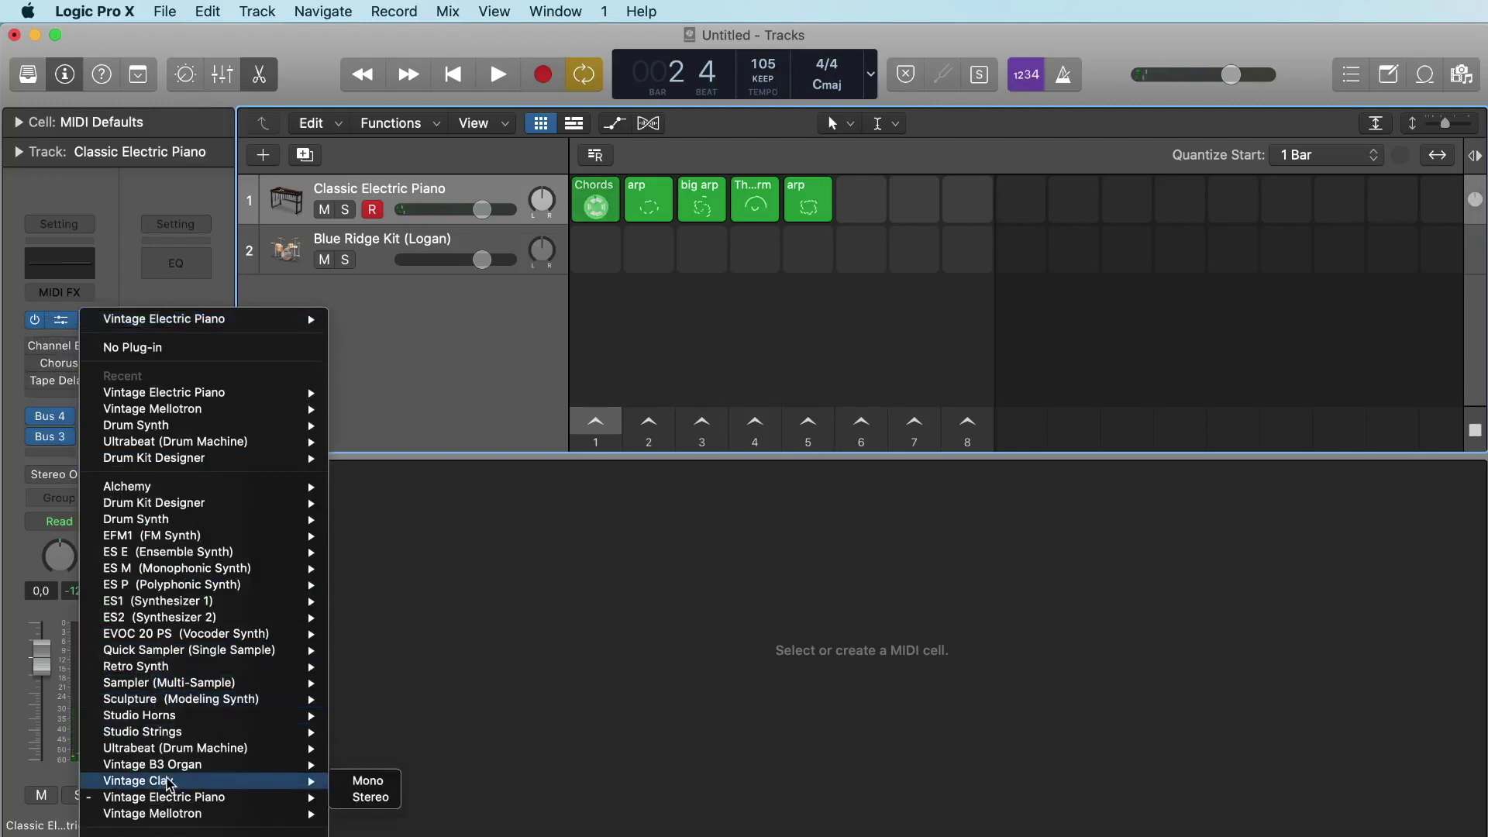
left_click(365, 796)
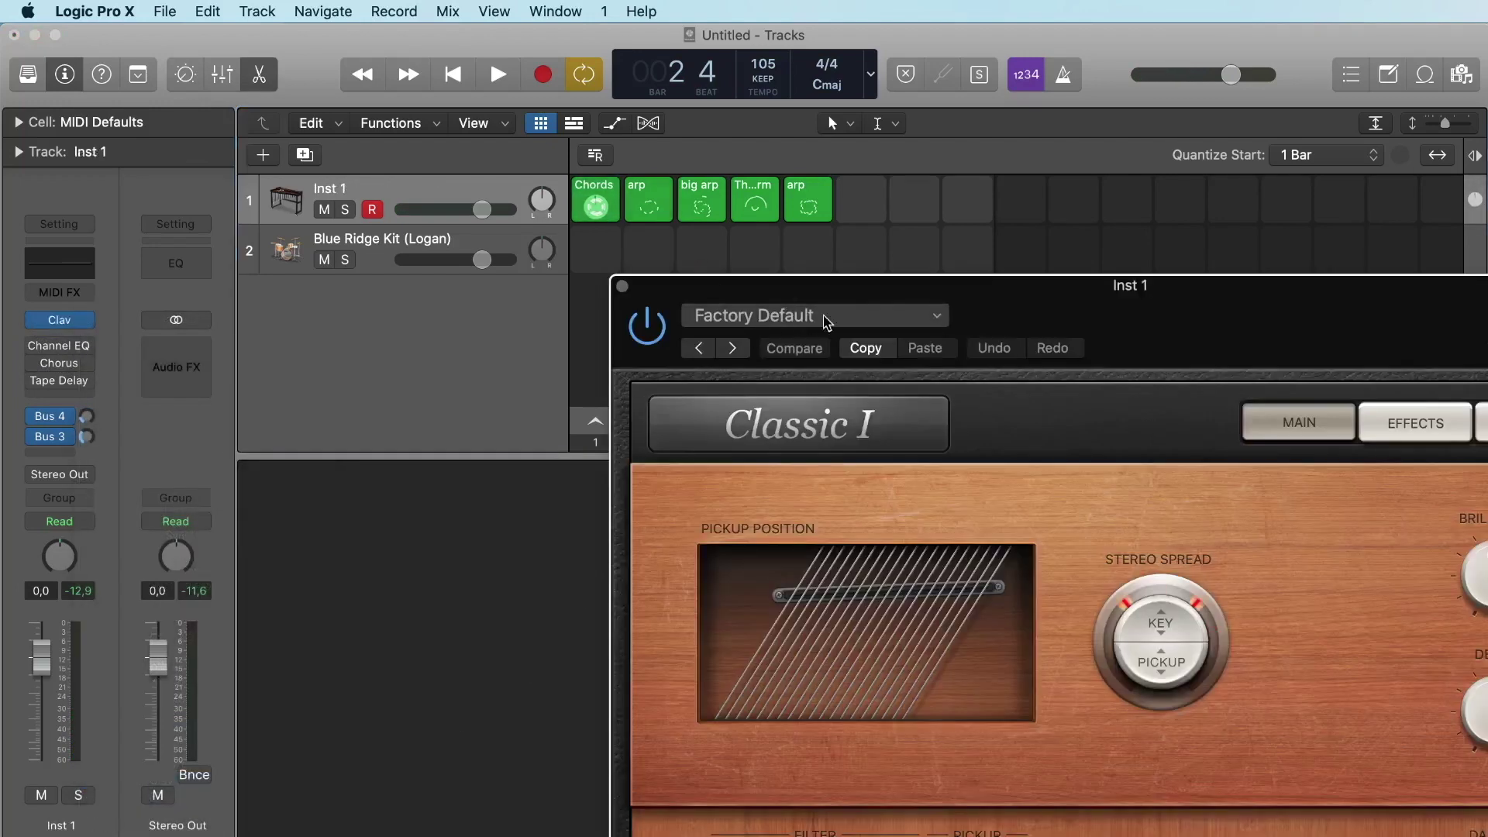
left_click_drag(987, 315, 614, 65)
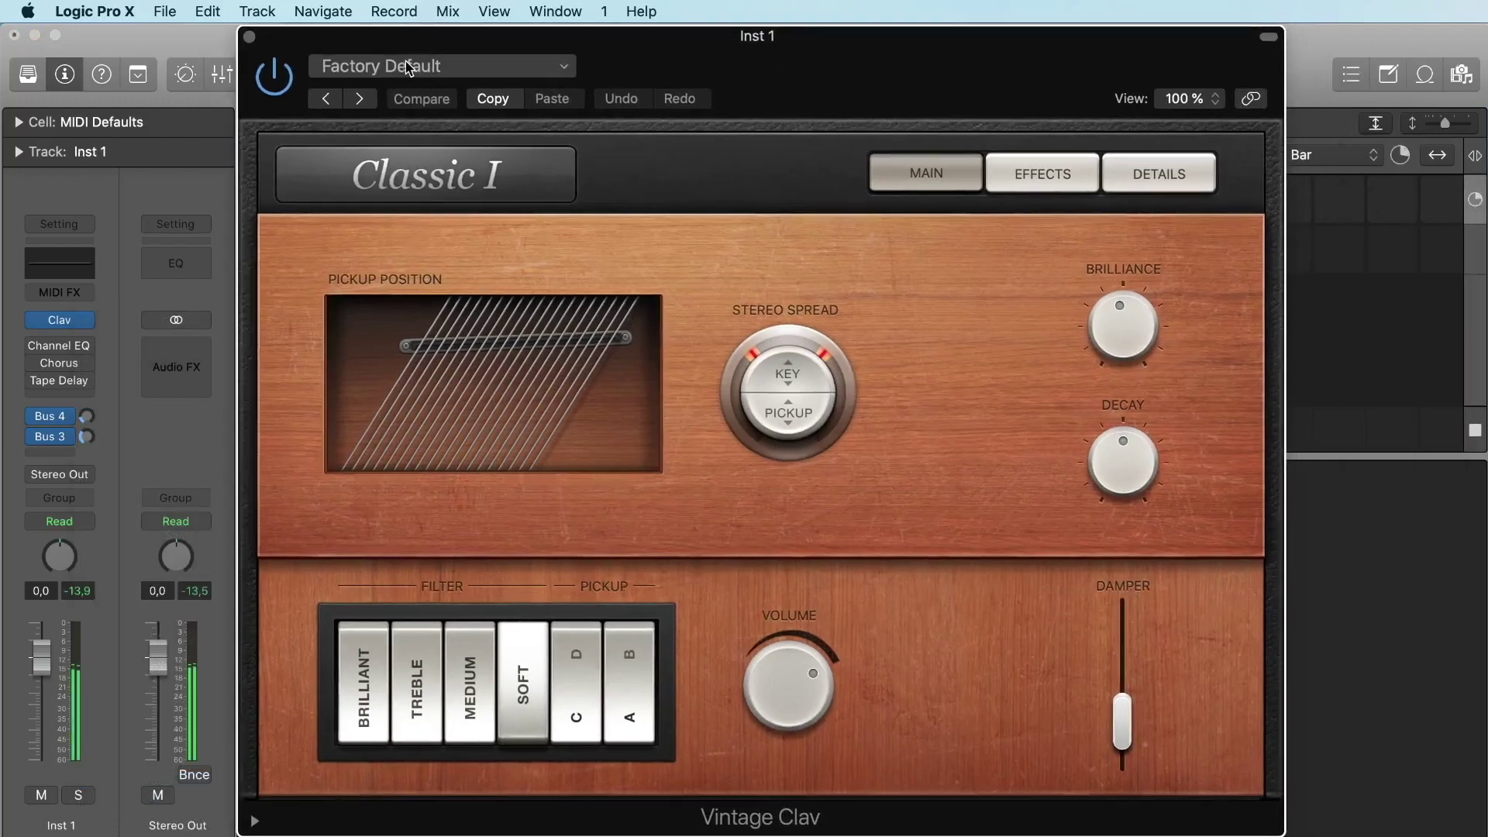
left_click(408, 69)
left_click(396, 604)
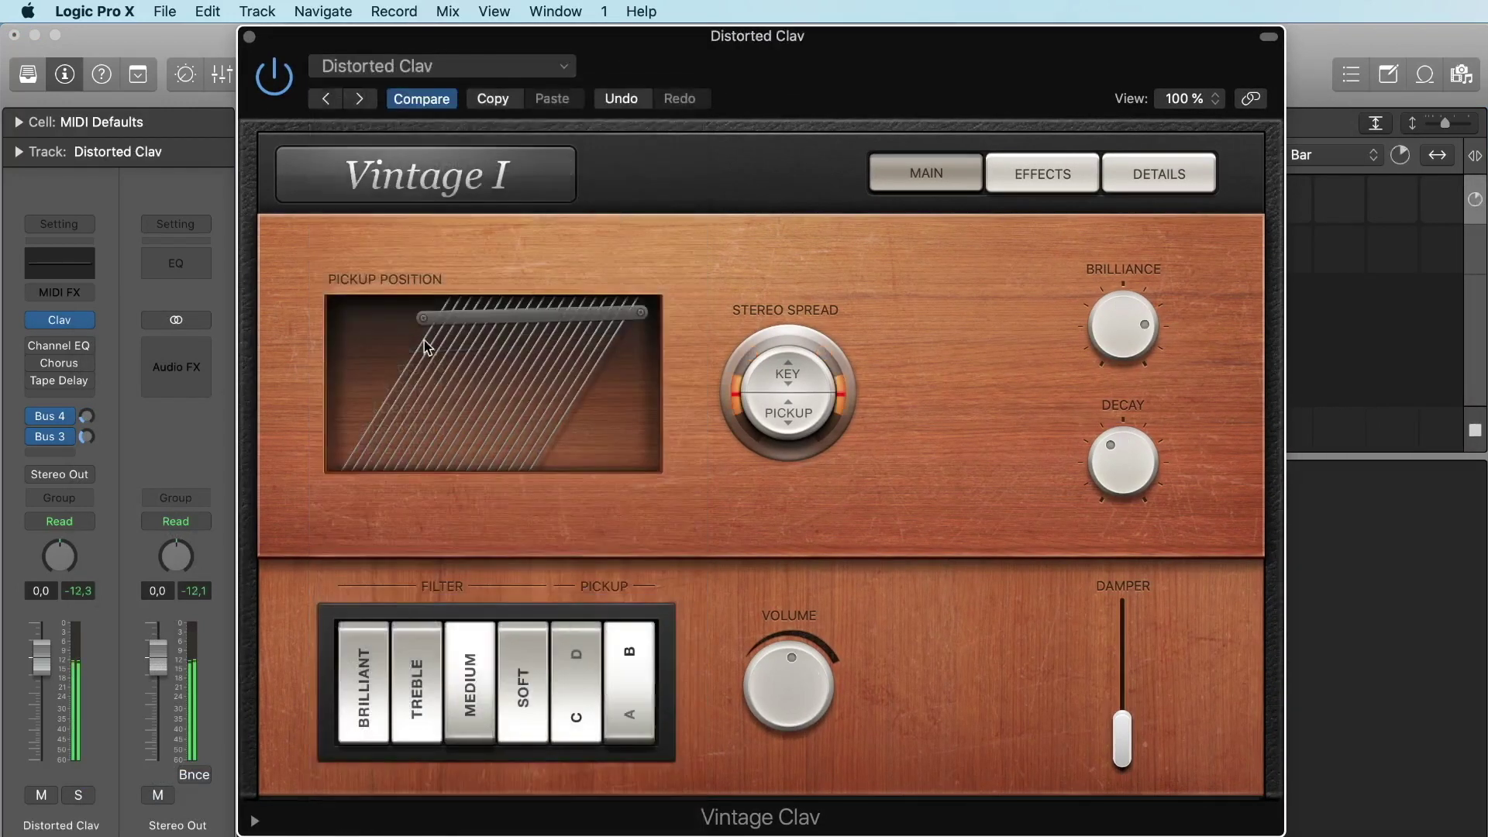
Trigger the arp cell in scene 2 on the Distorted Clav track and stop playback.
left_click_drag(311, 51, 876, 94)
left_click(645, 208)
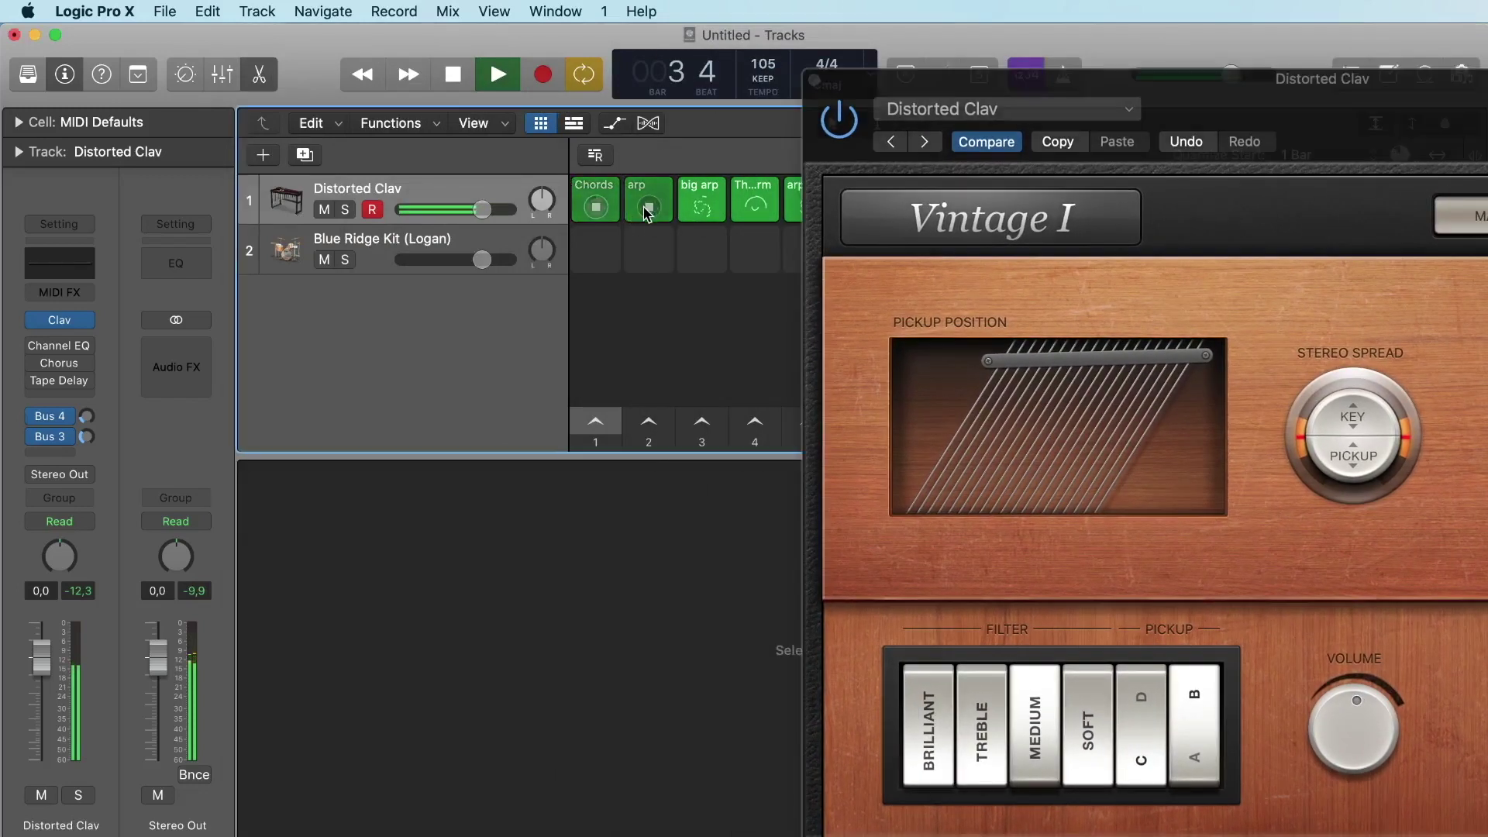
left_click_drag(1215, 106, 933, 72)
key("space")
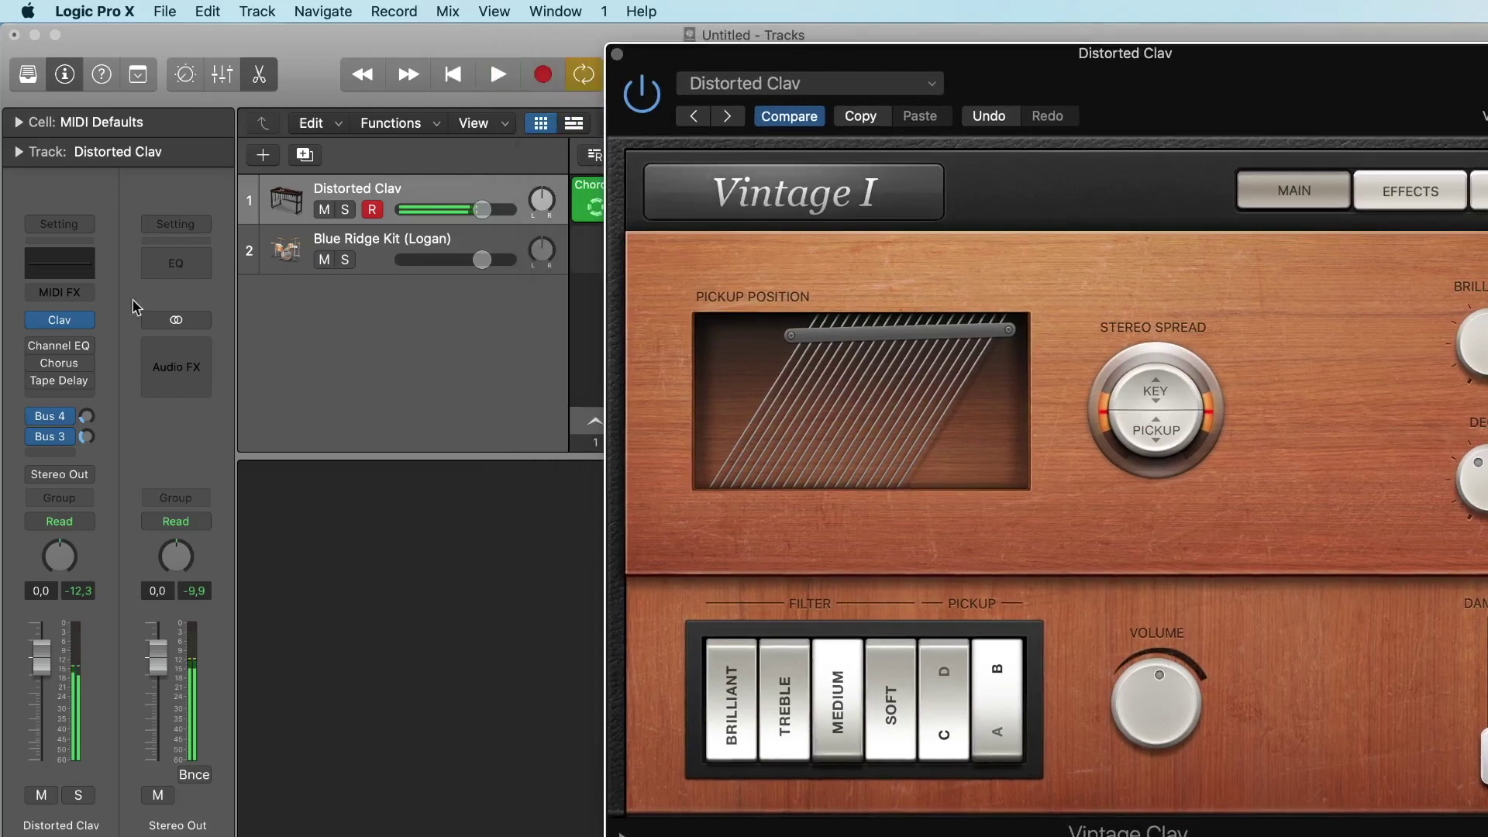
Replace the Vintage Clav with a stereo Vintage B3 Organ and move its window so all the controls are in view.
left_click(87, 320)
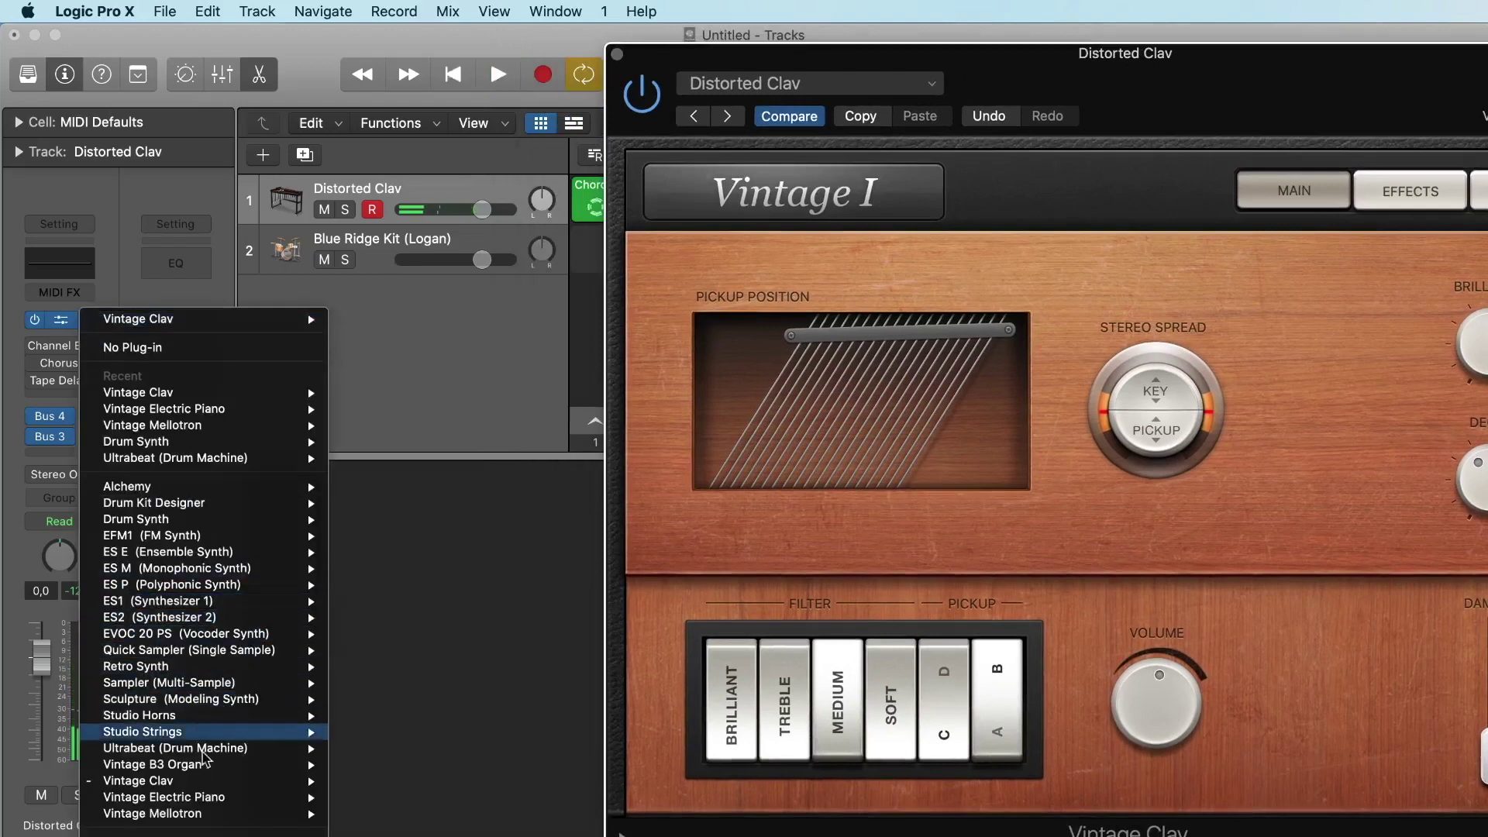
mouse_move(203, 770)
left_click(371, 780)
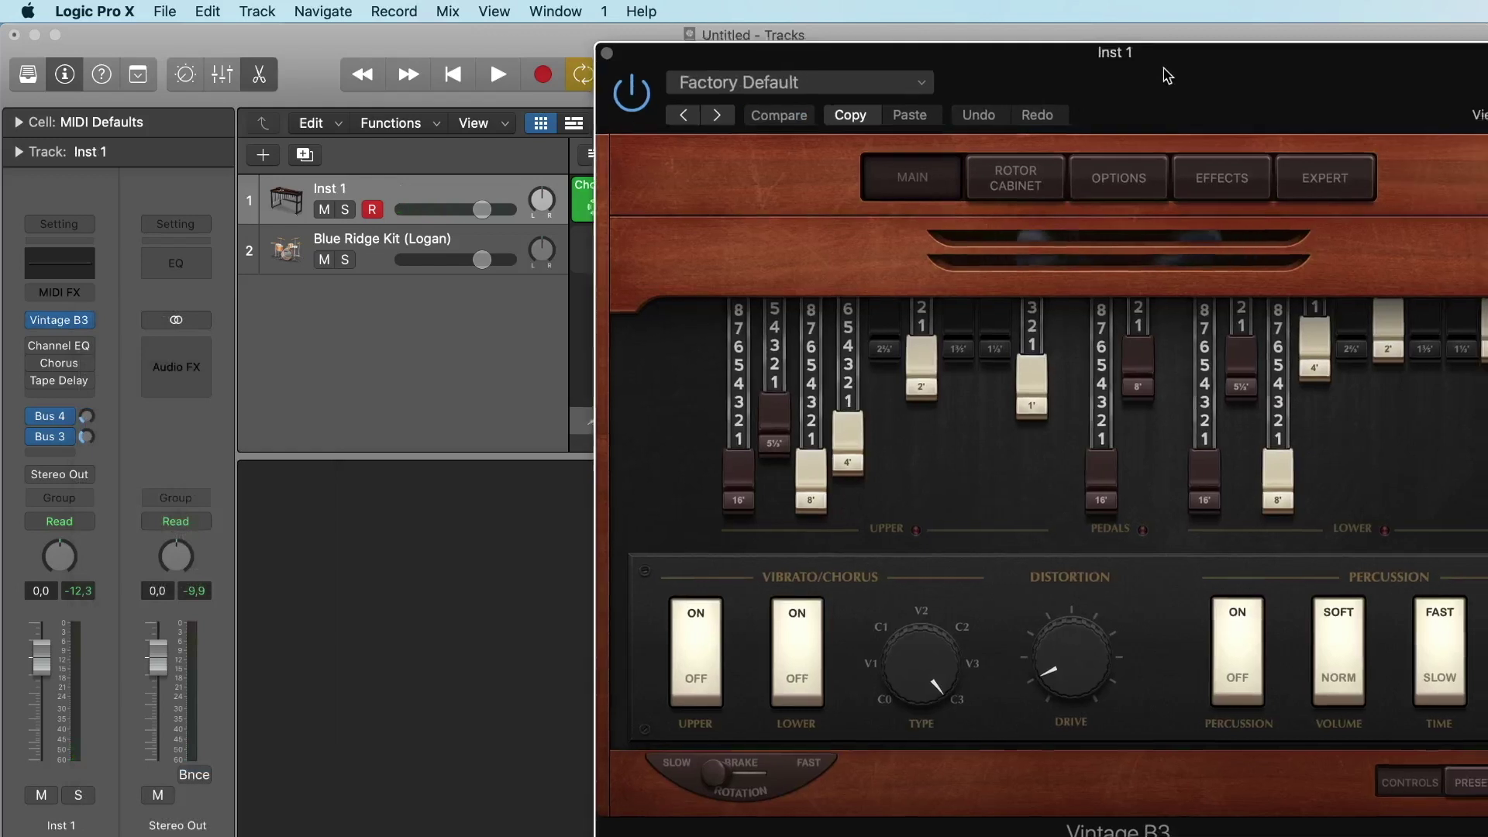
left_click_drag(1166, 75, 895, 60)
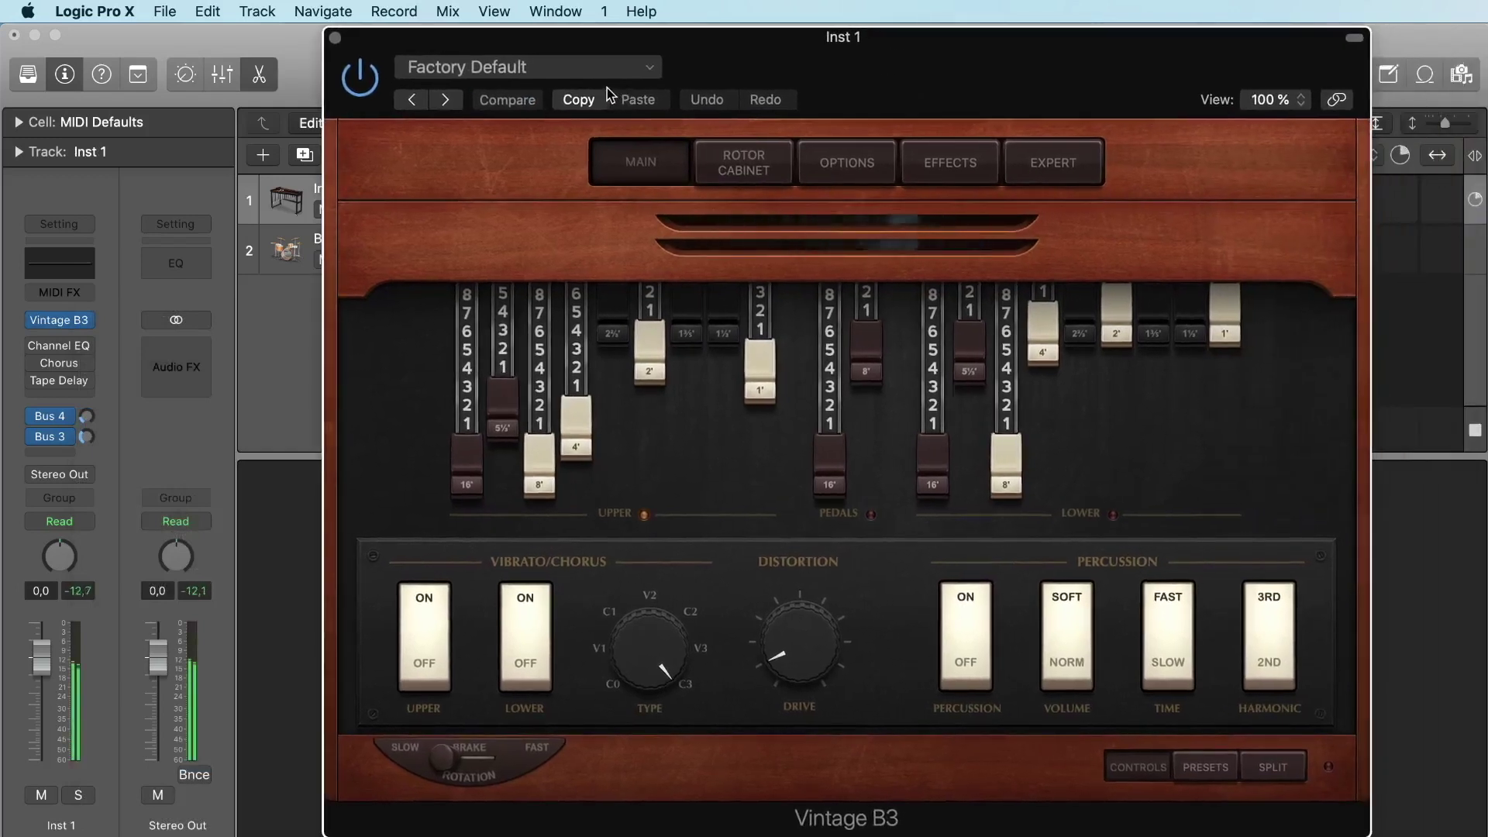
Pull out the organ's upper 2' drawbar and push in the upper 8', pedal 16' and lower 16' drawbars.
left_click_drag(643, 339, 643, 416)
left_click_drag(539, 465, 539, 353)
left_click_drag(829, 468, 830, 333)
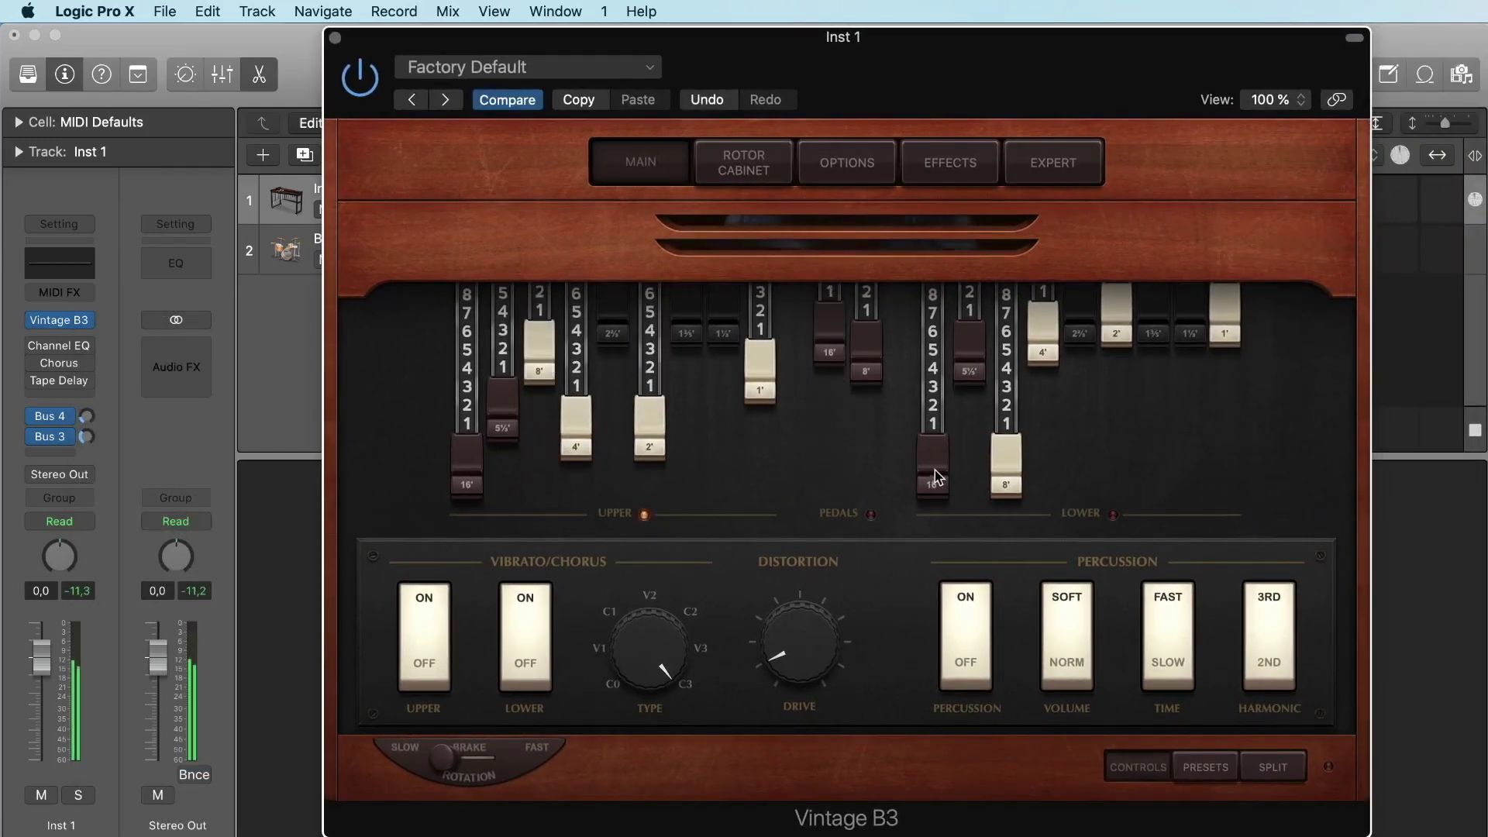
left_click_drag(934, 463, 933, 358)
Load the Classic Funk Organ preset in the Vintage B3 and close the plug-in window.
left_click(605, 70)
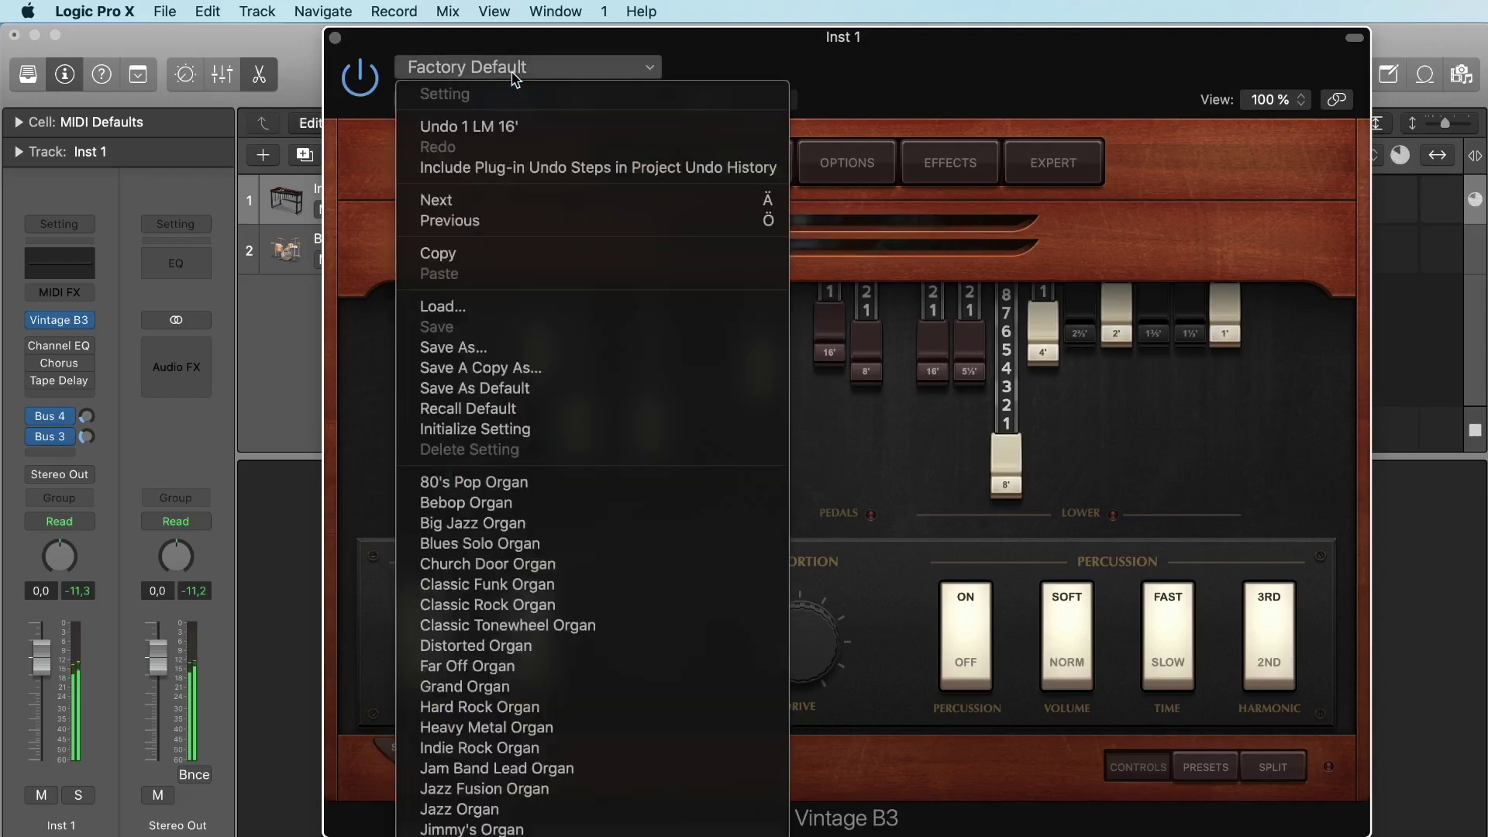
left_click(562, 585)
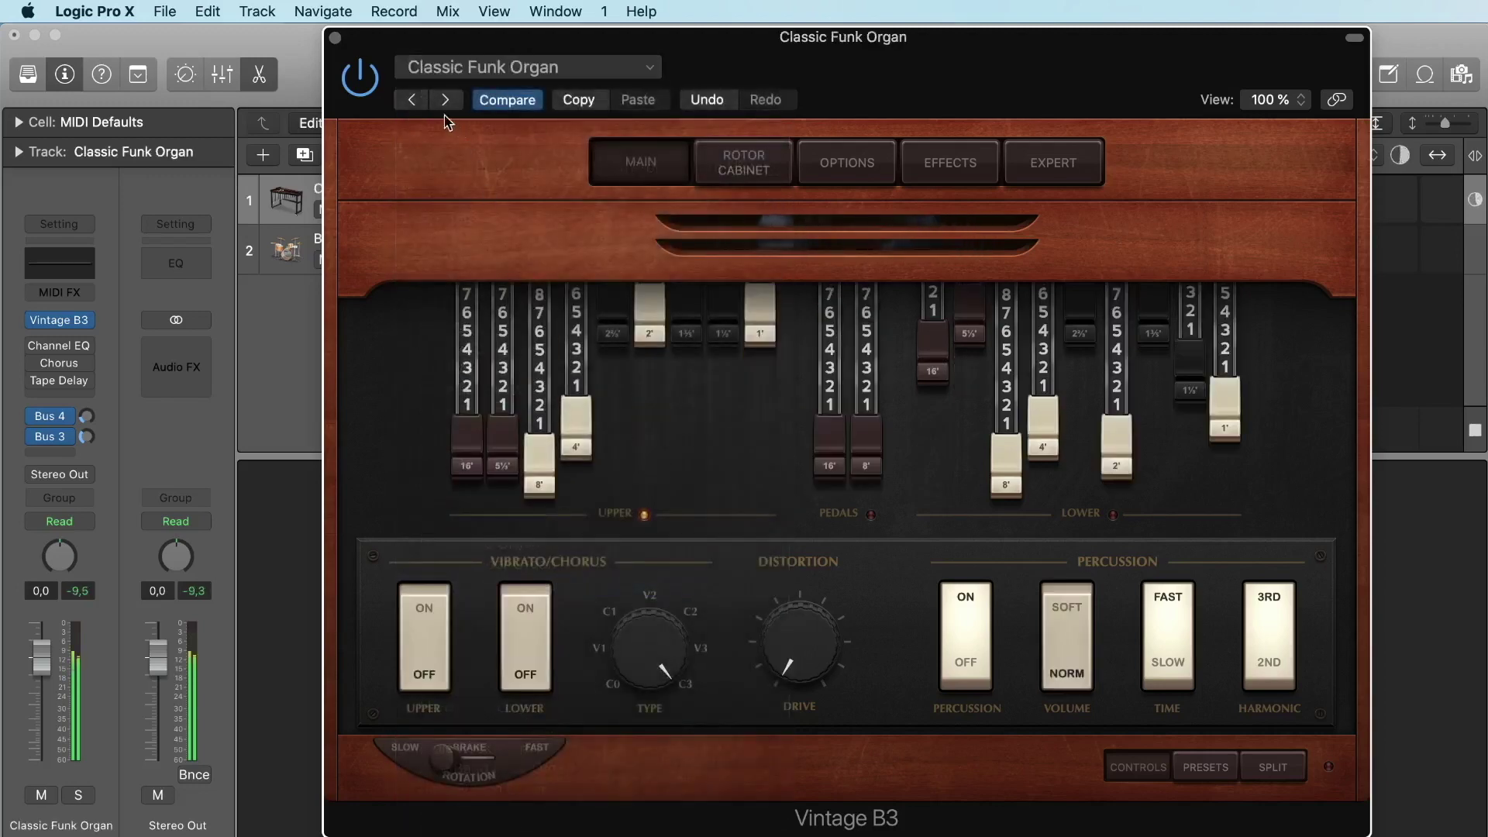
left_click(335, 38)
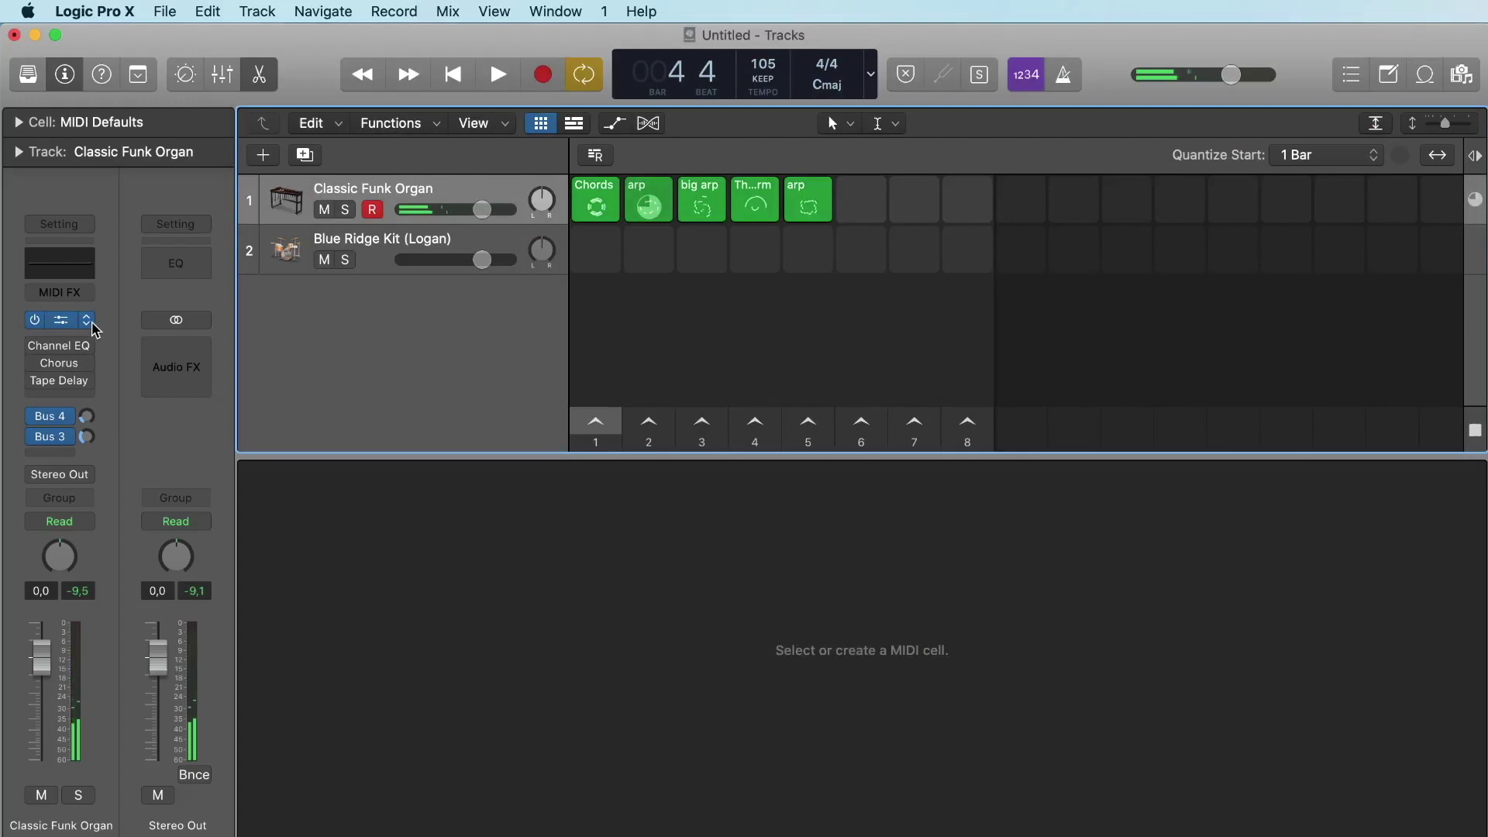
Replace the Vintage B3 Organ with a stereo Studio Strings and move its window so all the controls are in view.
left_click(89, 320)
mouse_move(216, 754)
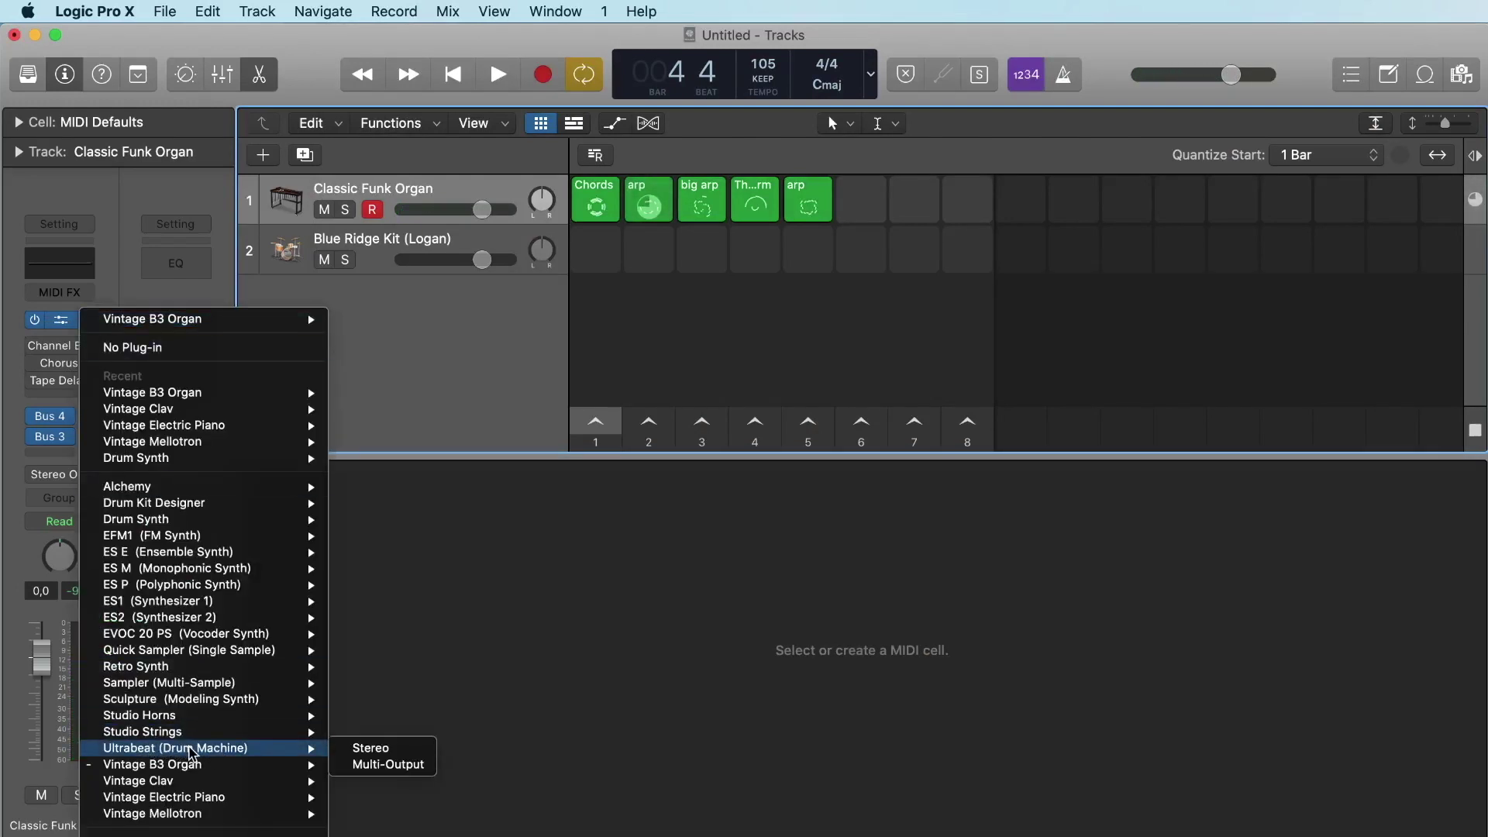
mouse_move(163, 732)
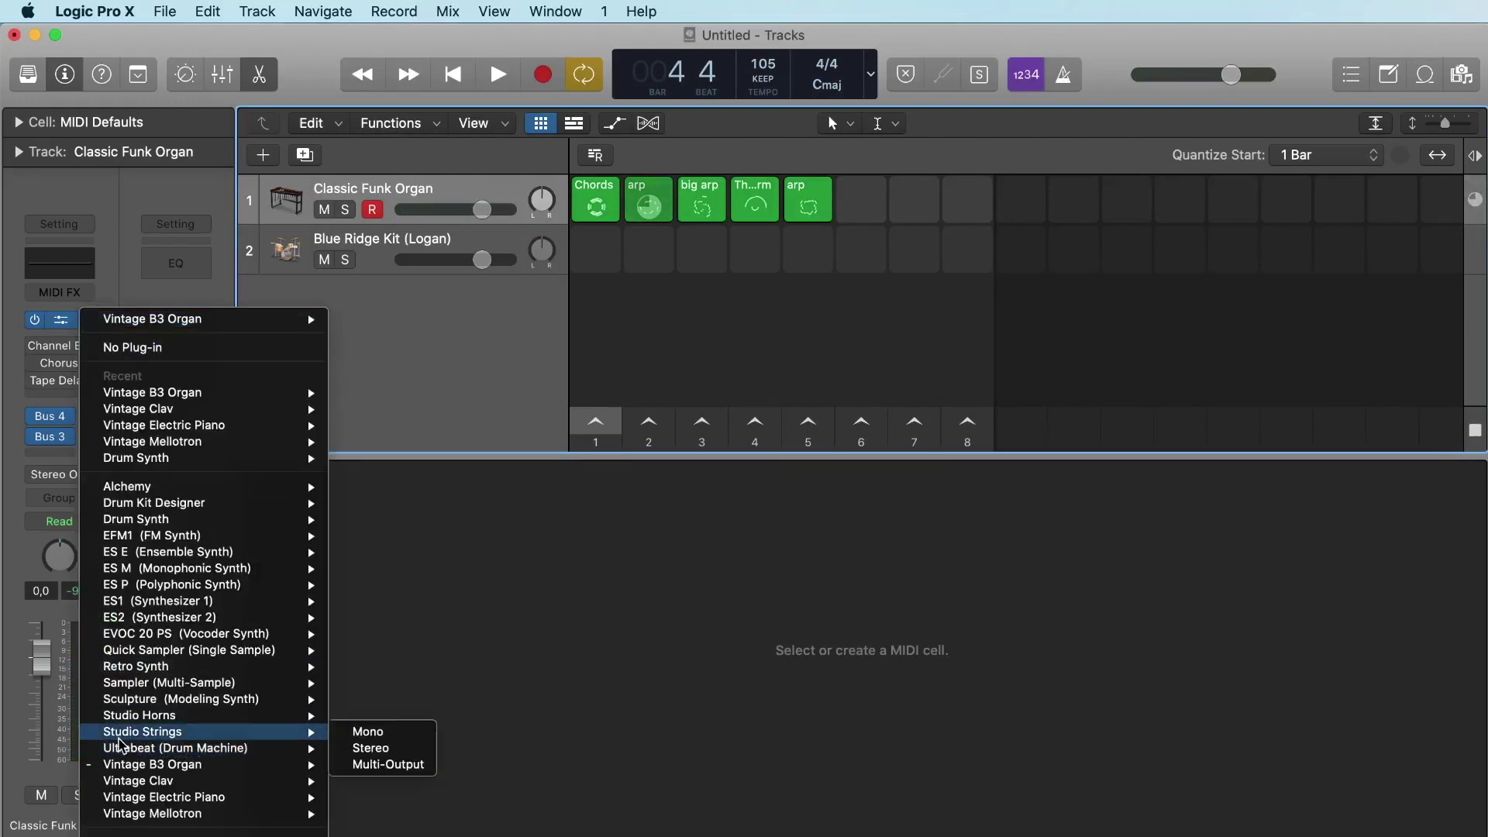
left_click(371, 748)
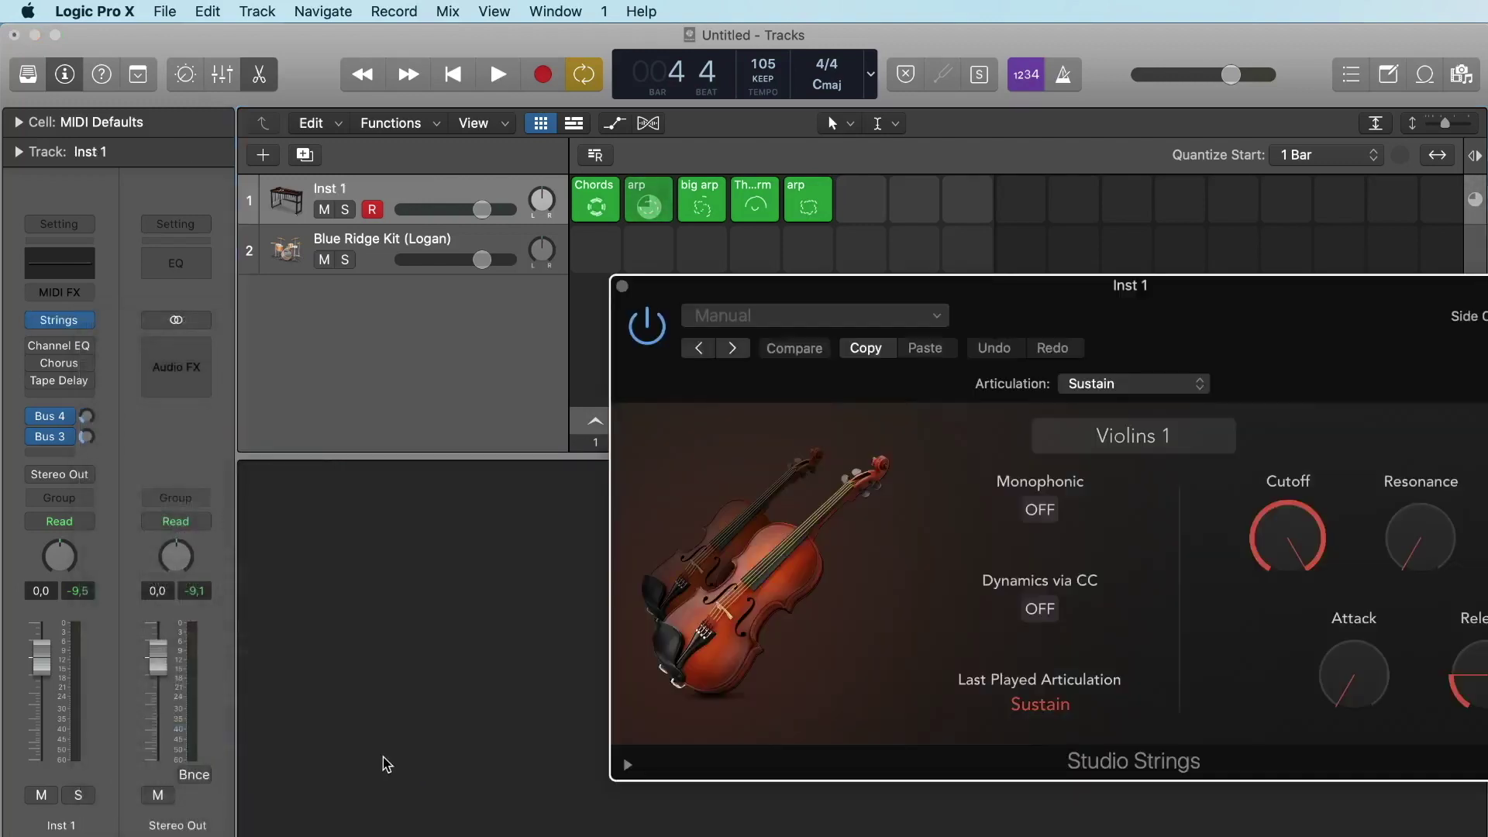
left_click_drag(1152, 335, 829, 178)
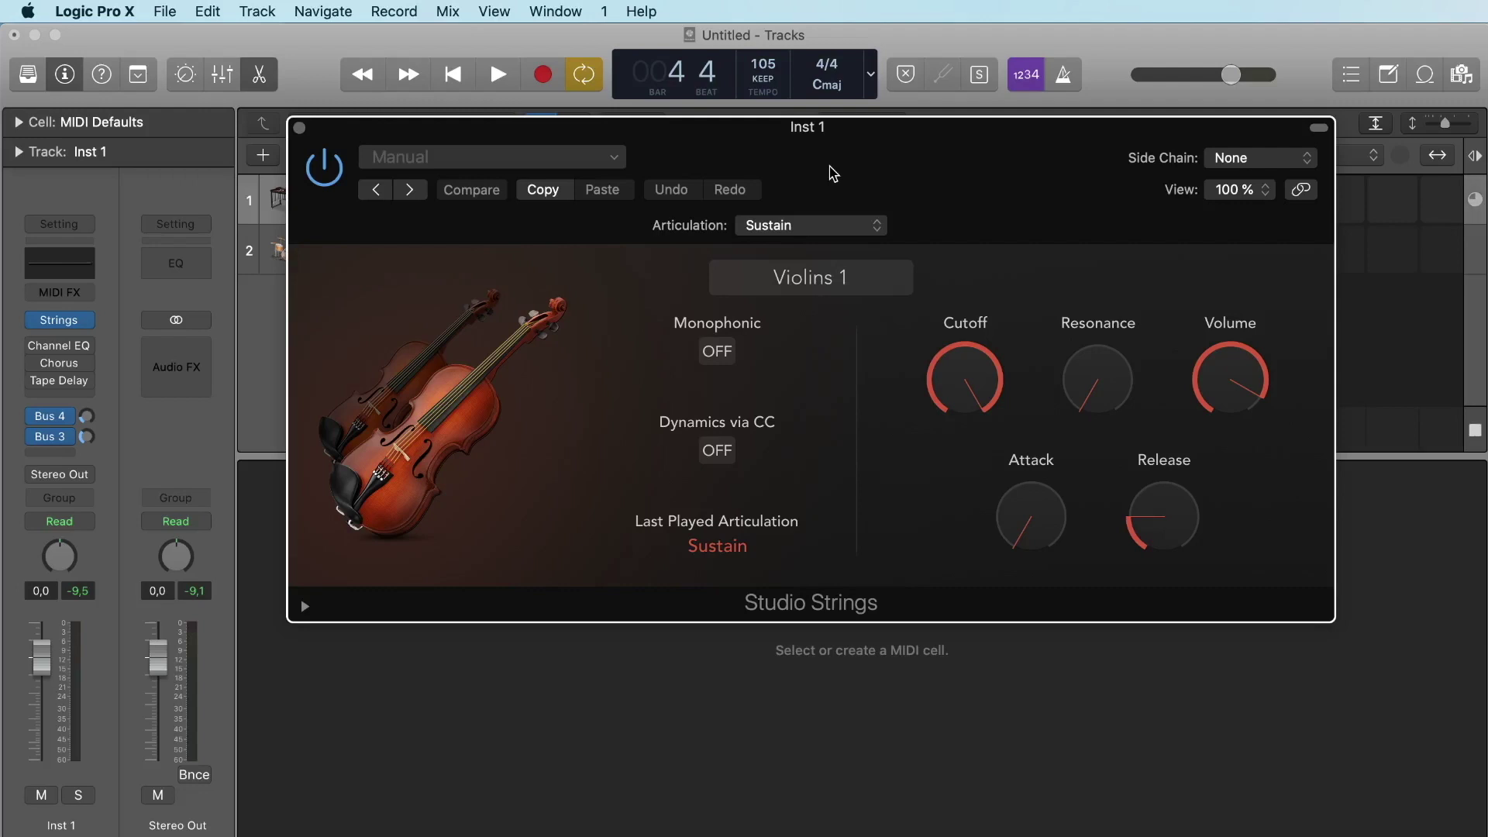
mouse_move(831, 172)
left_mouse_down()
mouse_move(867, 181)
mouse_move(846, 182)
left_mouse_up()
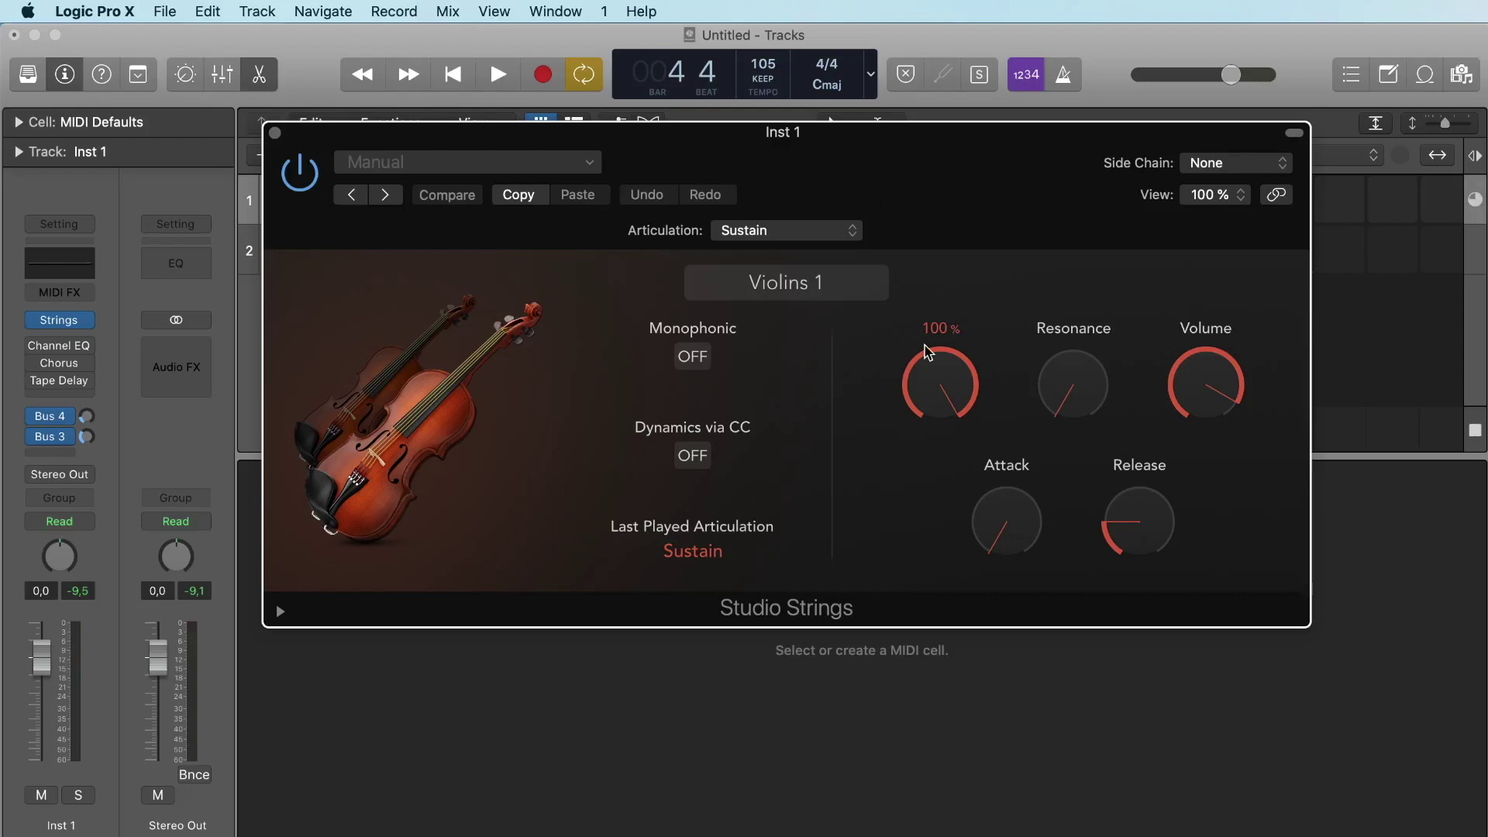
Audition Studio Strings during playback with Violins 1, Cellos and Disco Strings, ending on Disco Strings, and close the plug-in window.
key("space")
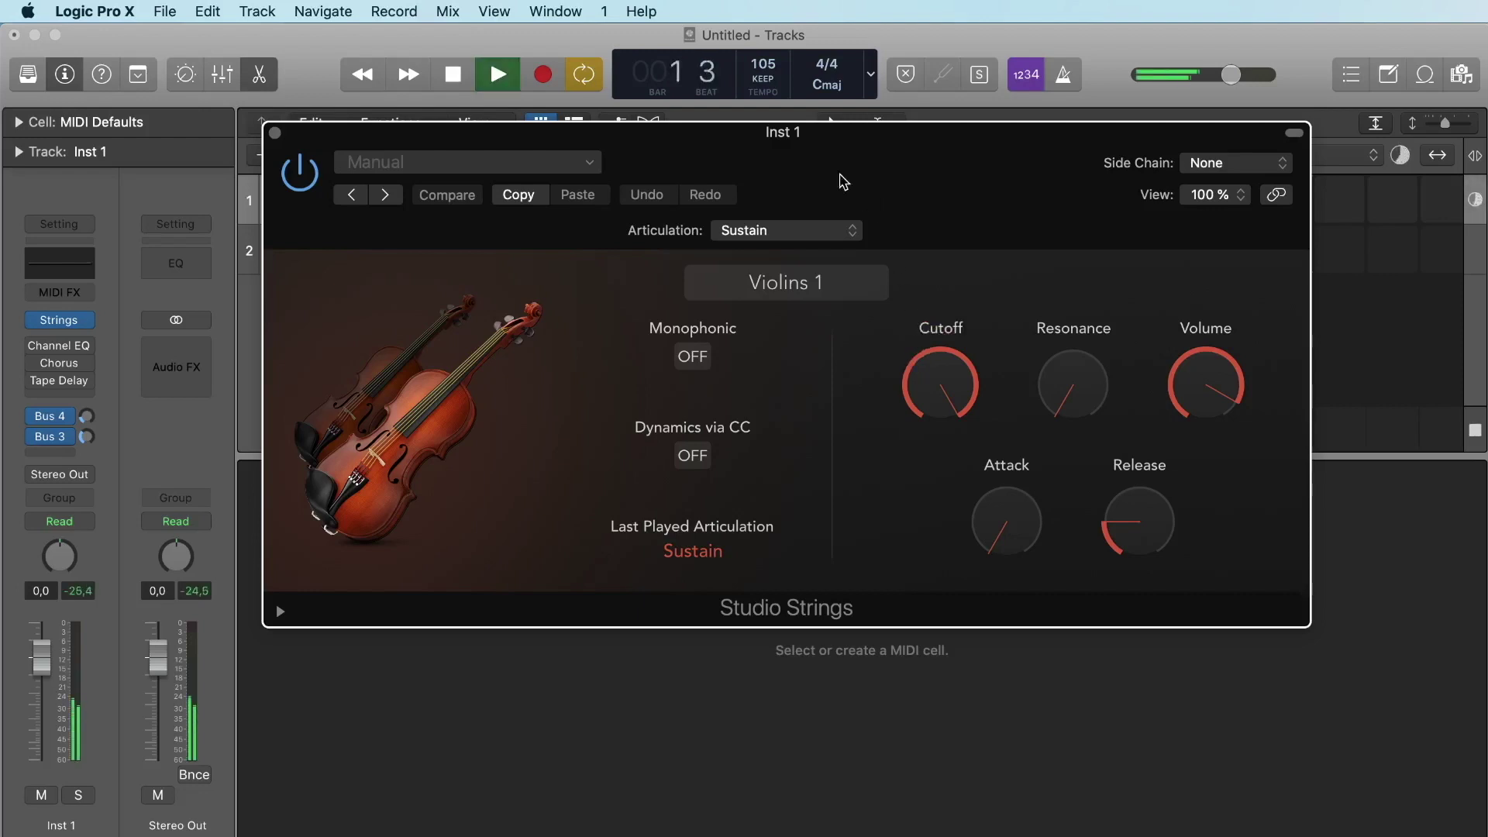
left_click(802, 291)
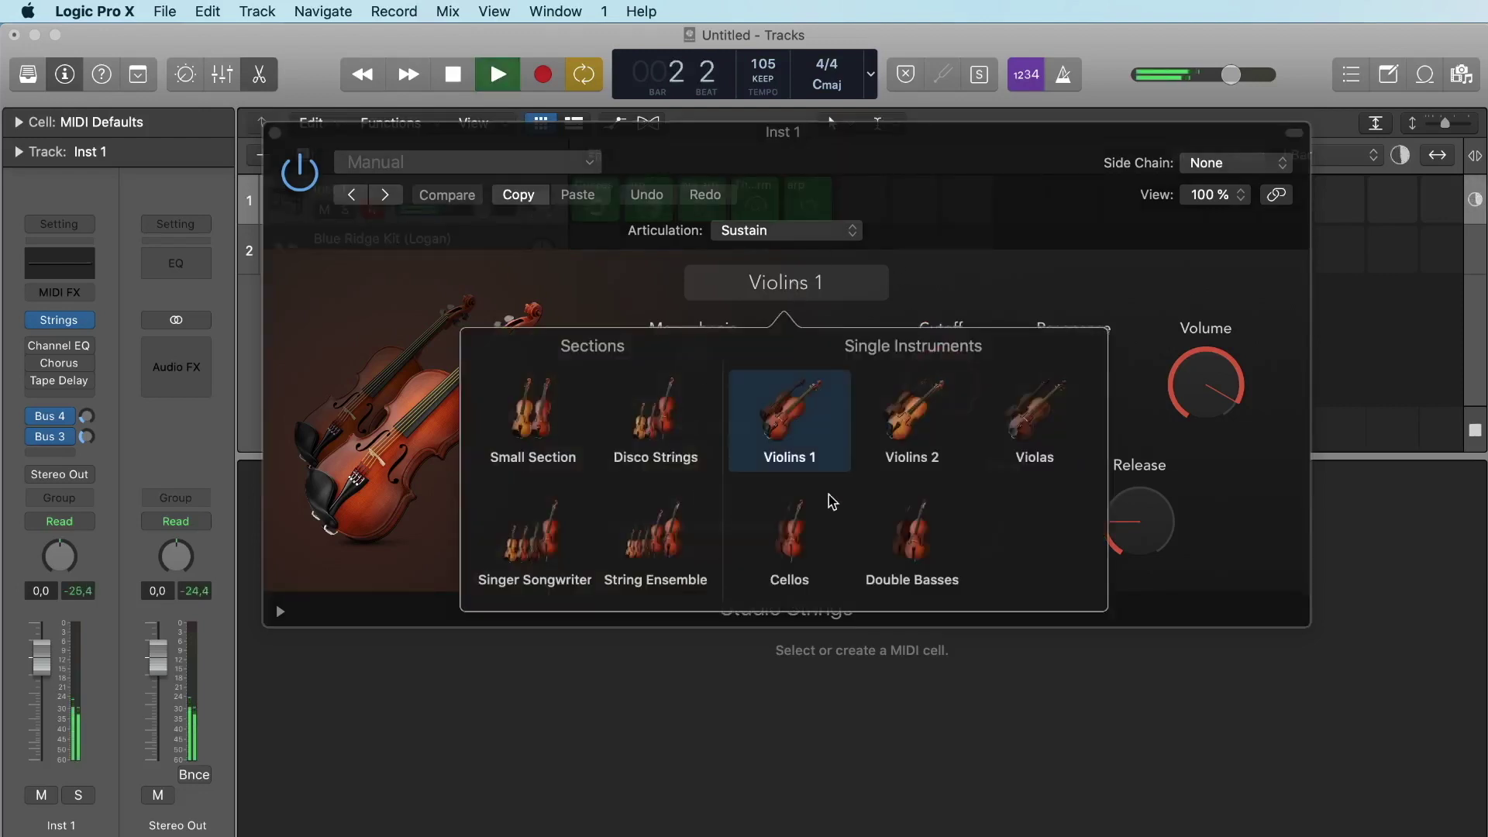
left_click(806, 527)
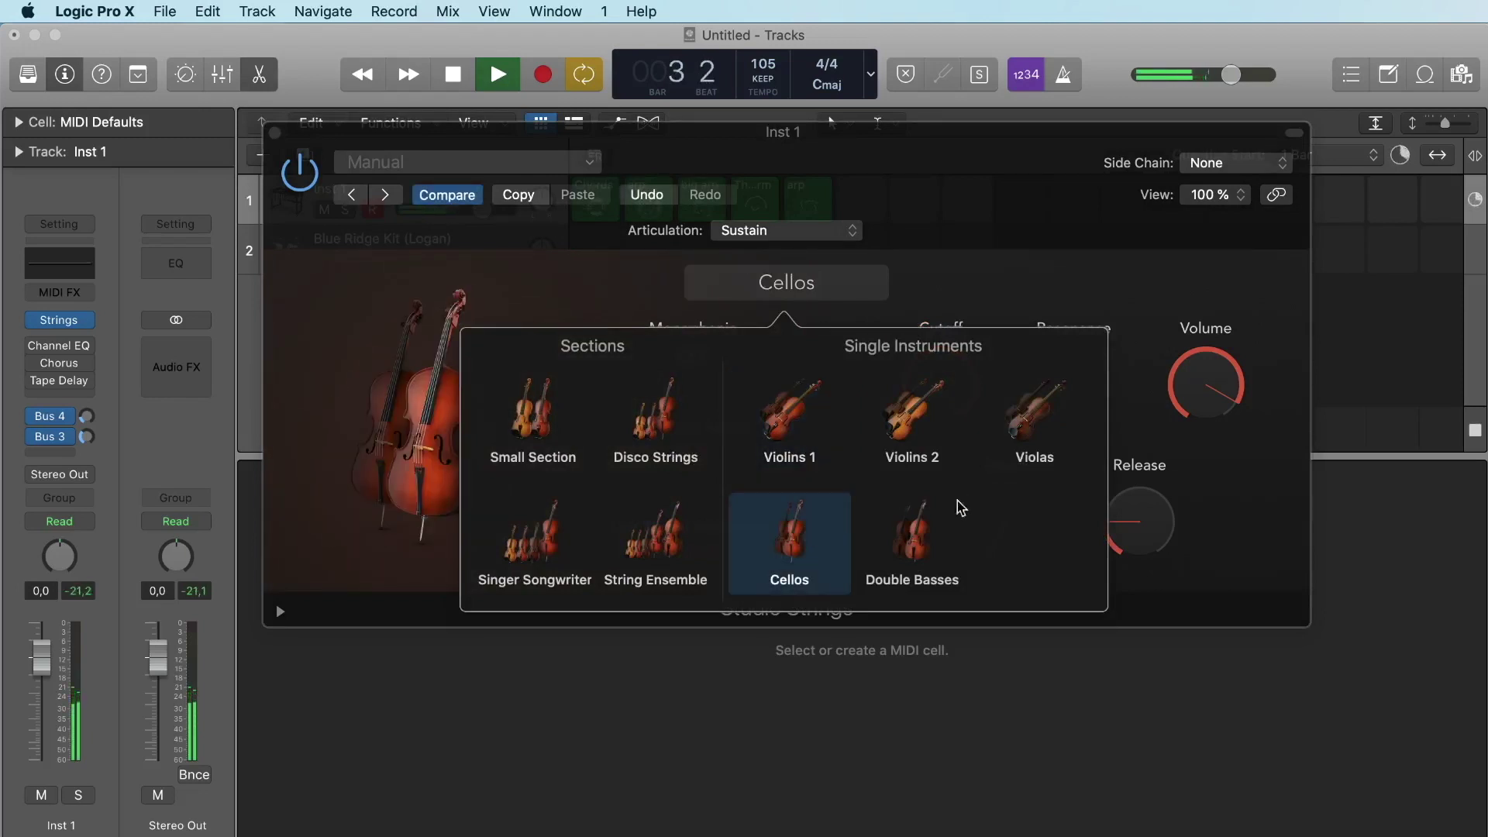
left_click(664, 438)
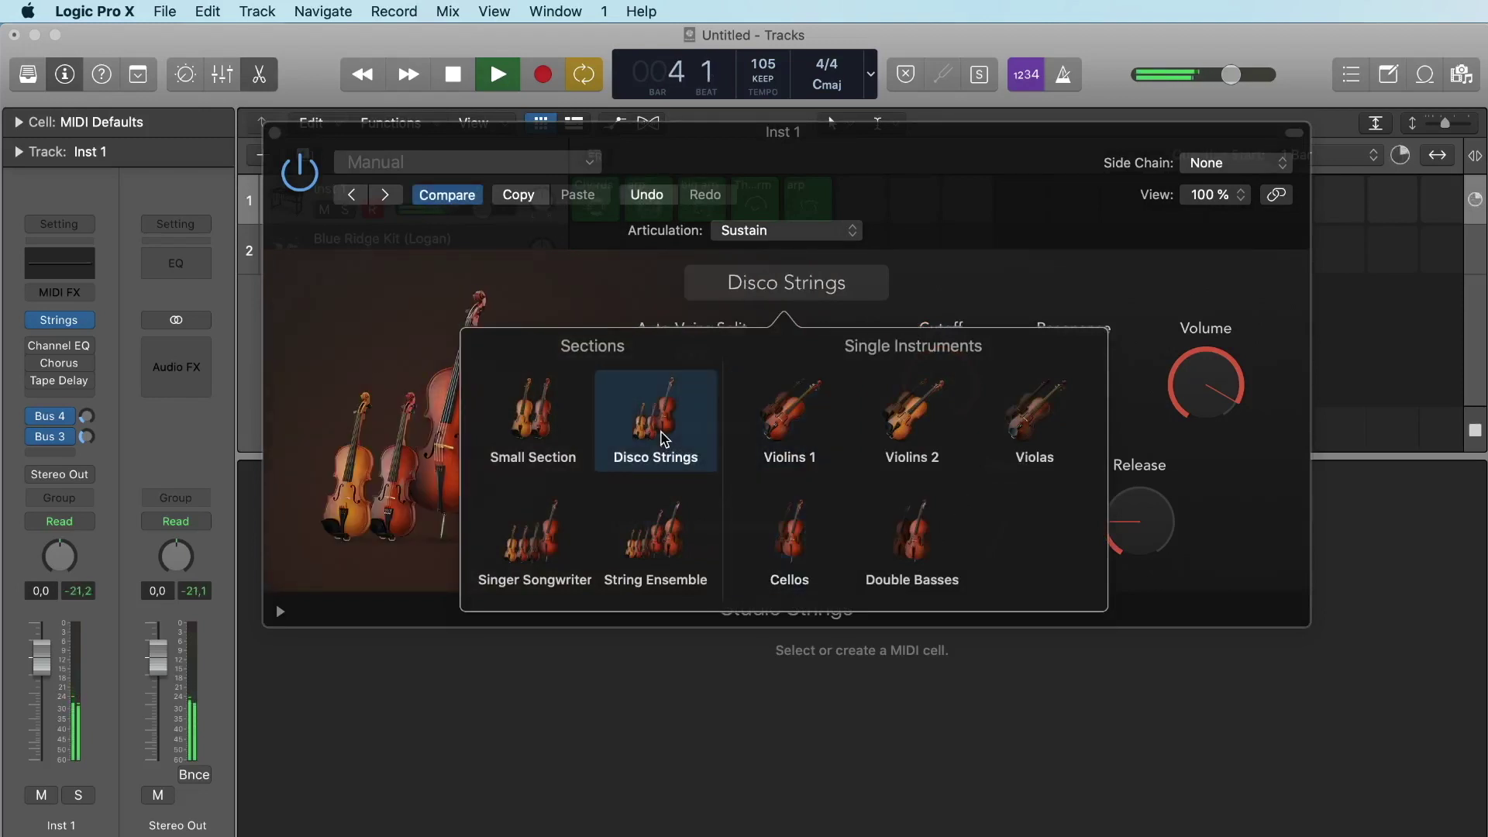
left_click(535, 296)
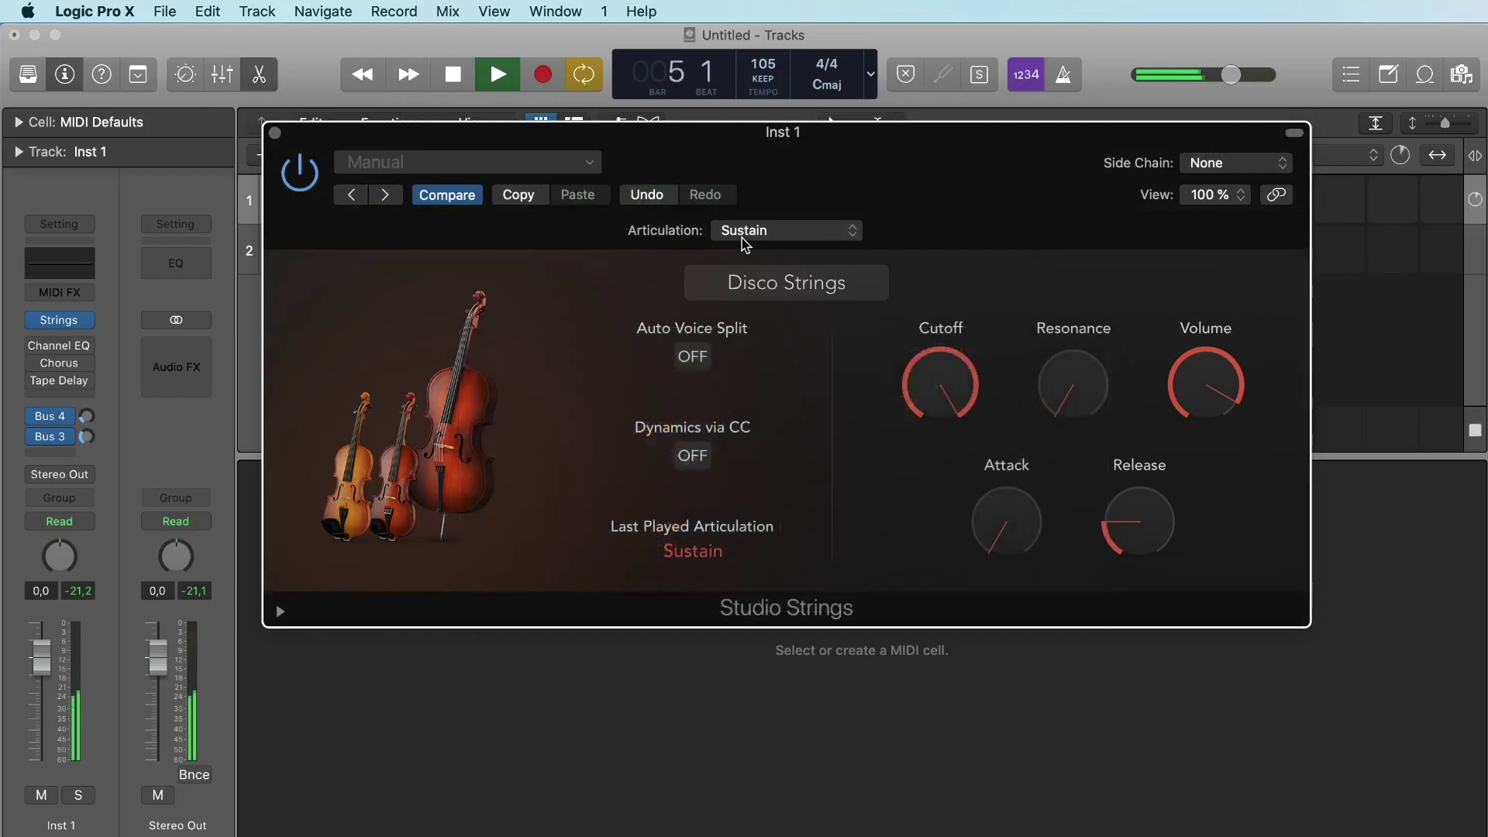
key("space")
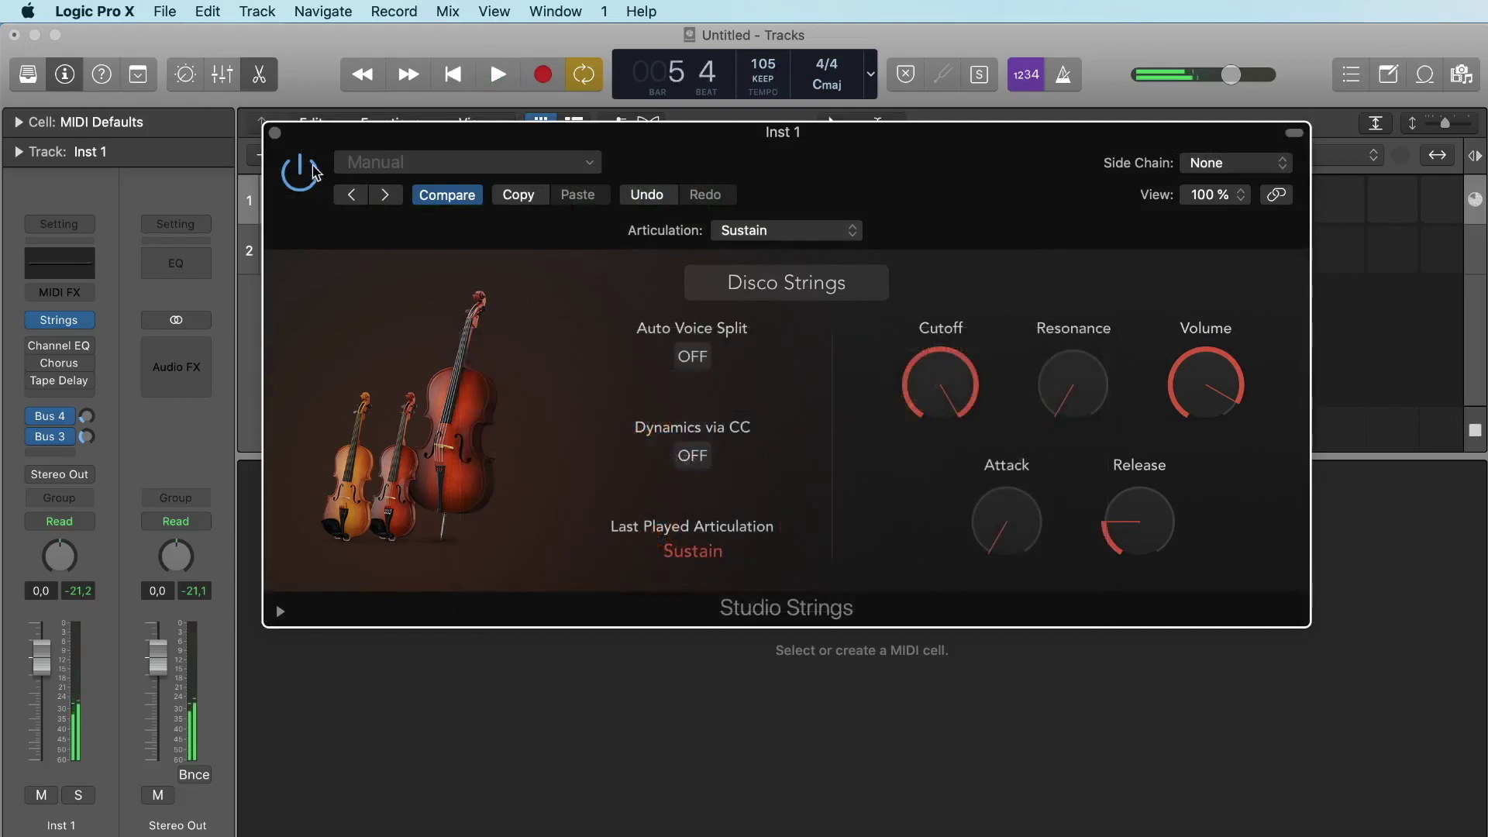
left_click(275, 133)
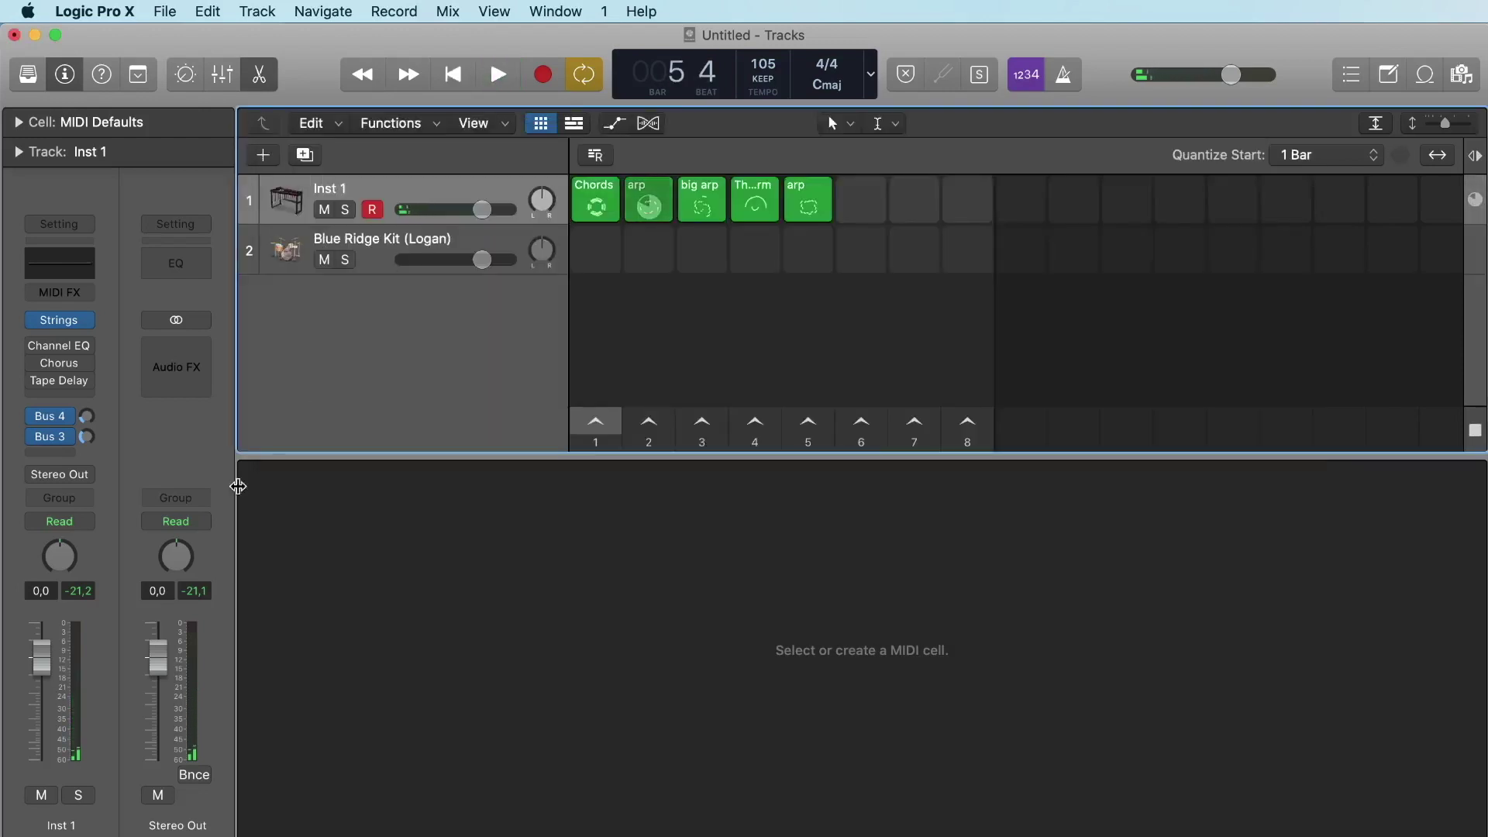
Replace Studio Strings with a stereo Studio Horns instrument.
left_click(87, 320)
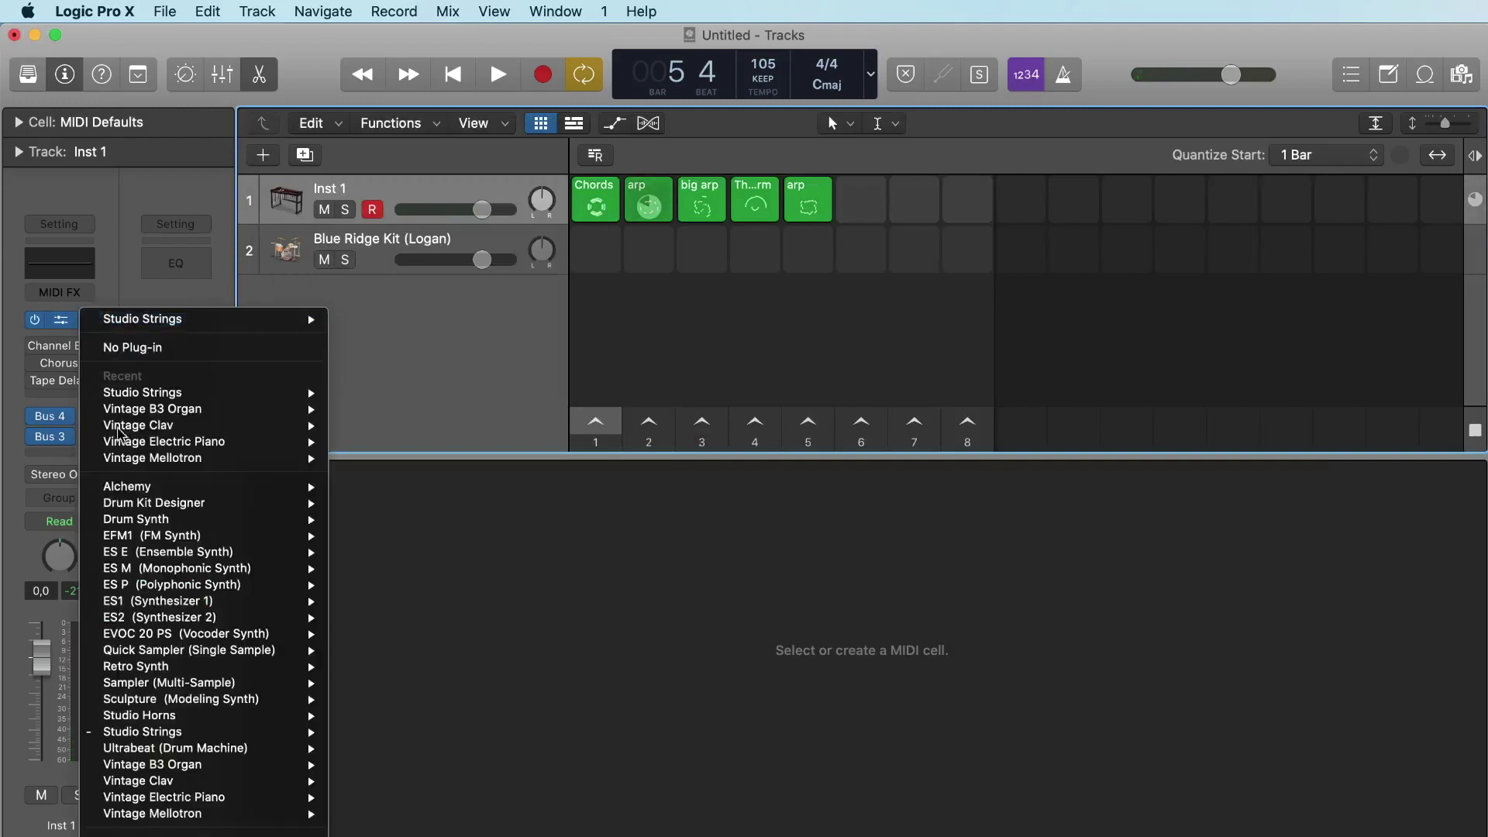
mouse_move(186, 714)
left_click(372, 733)
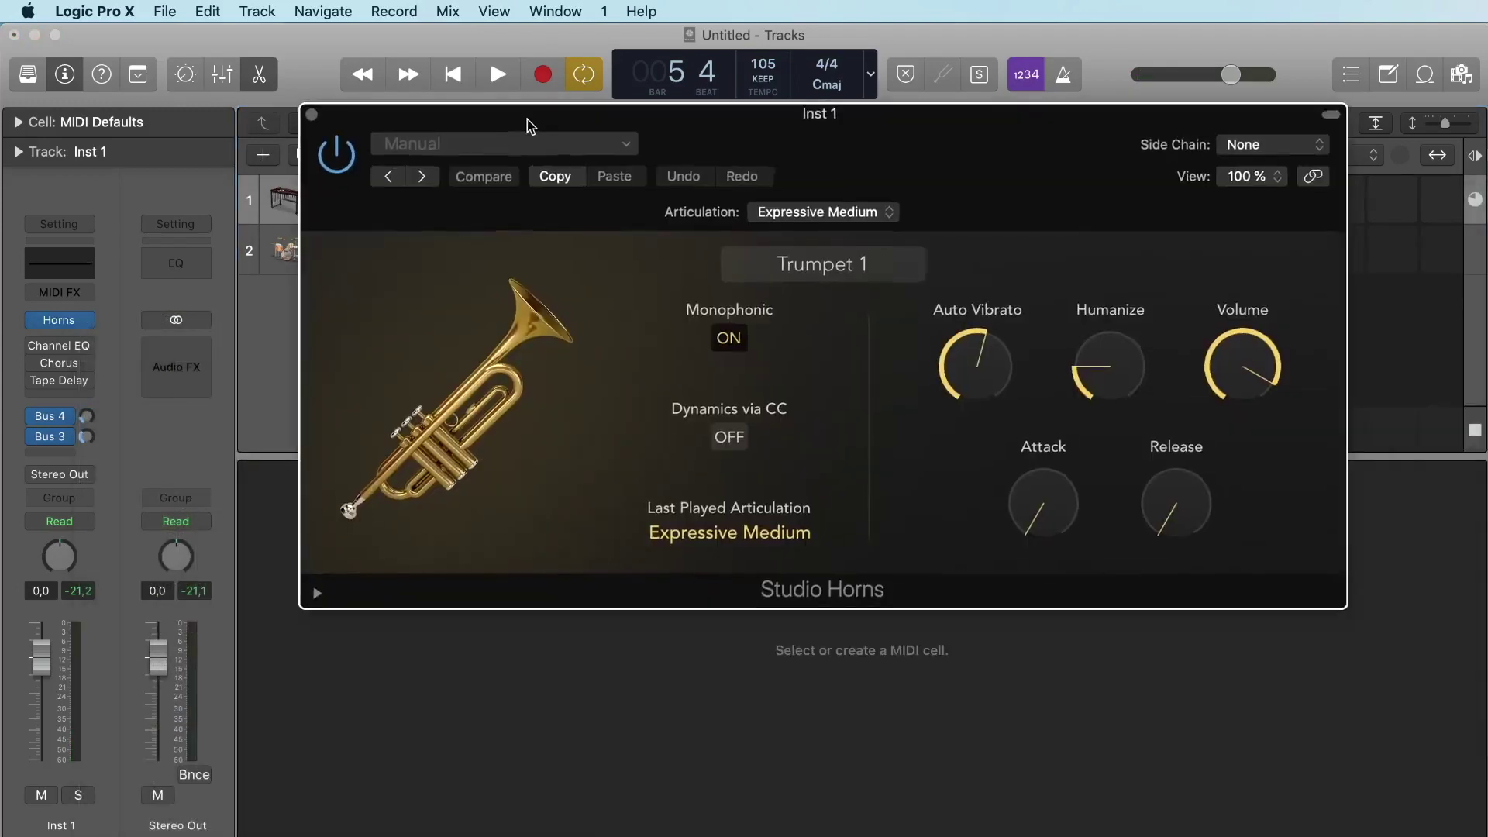
Audition Alto Sax 1, Baritone Sax, Trombone 2 and the R&B Section in Studio Horns during playback, keeping the R&B Section.
key("space")
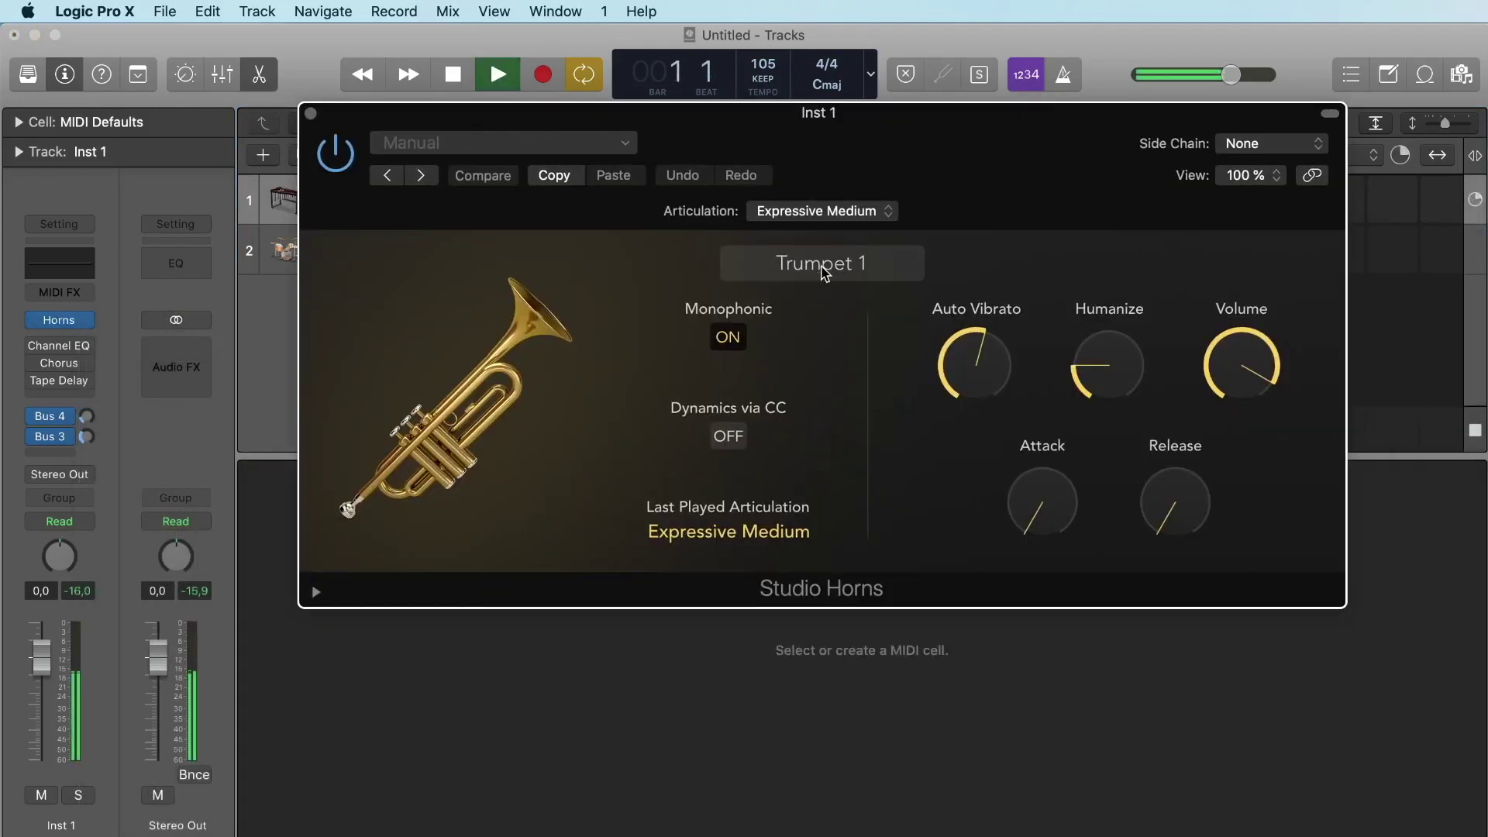
left_click(825, 274)
left_click(750, 418)
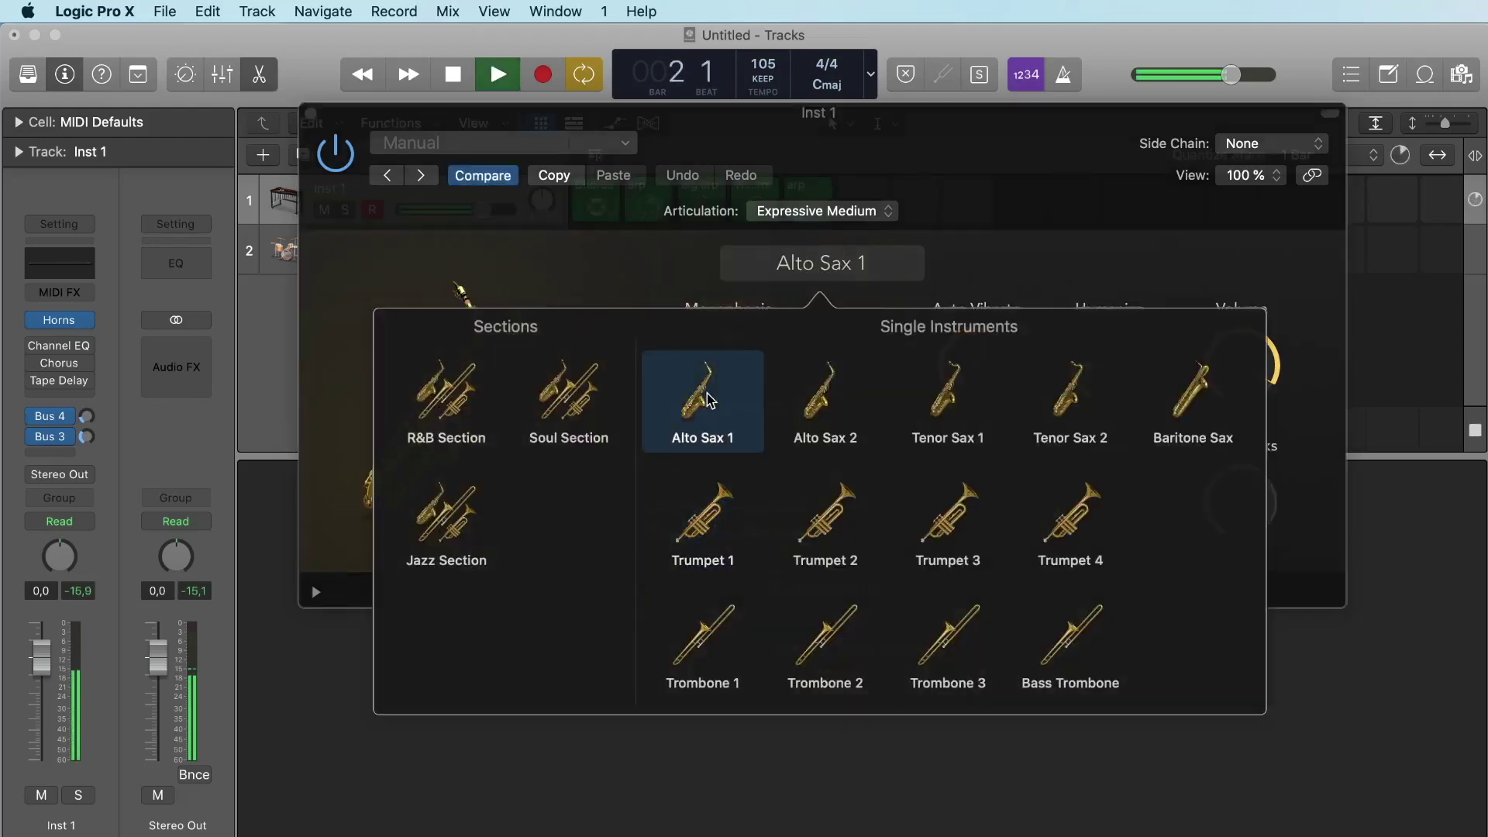
left_click(1182, 397)
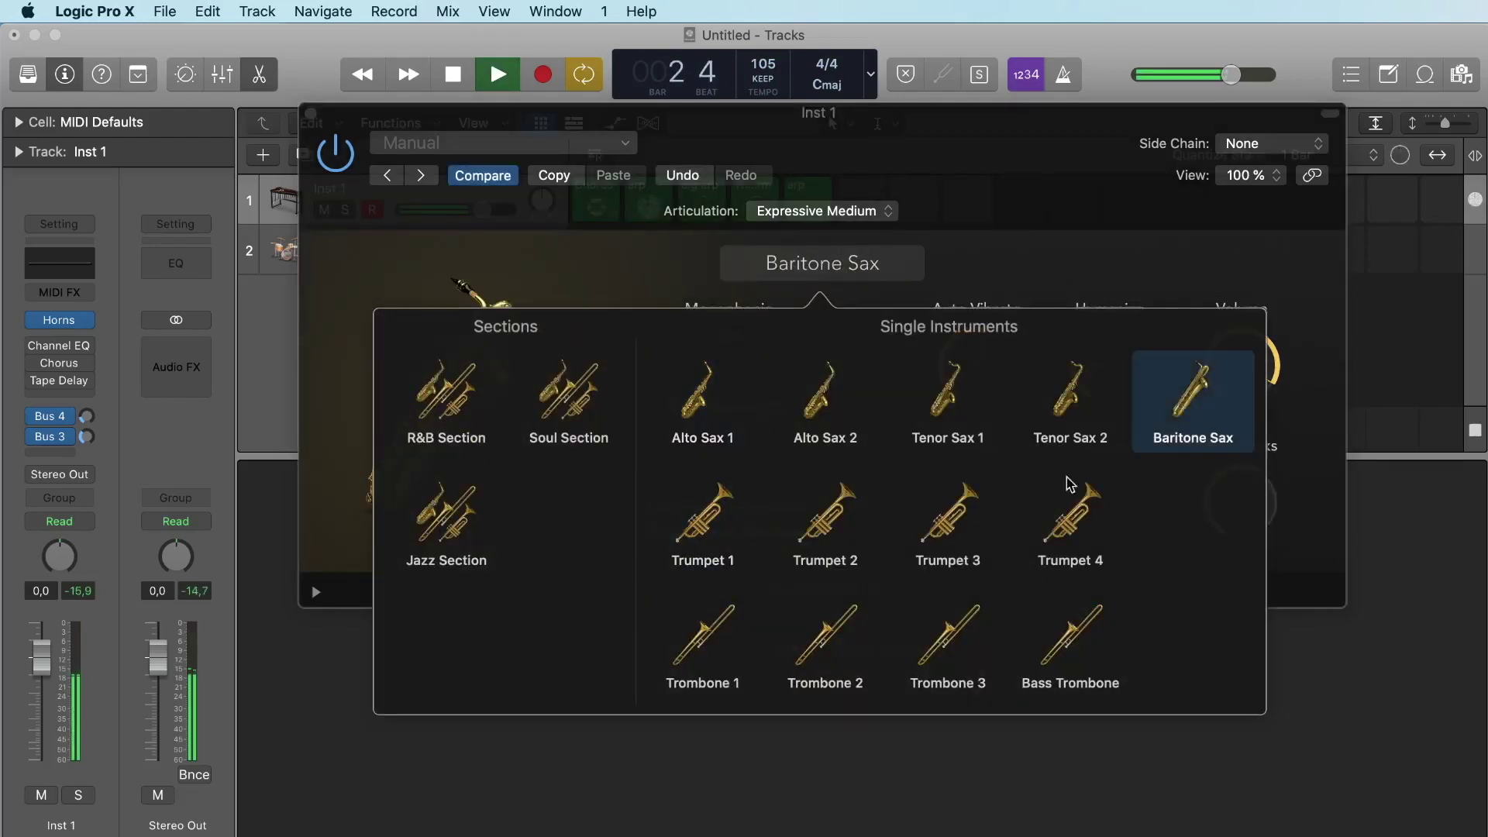
left_click(839, 608)
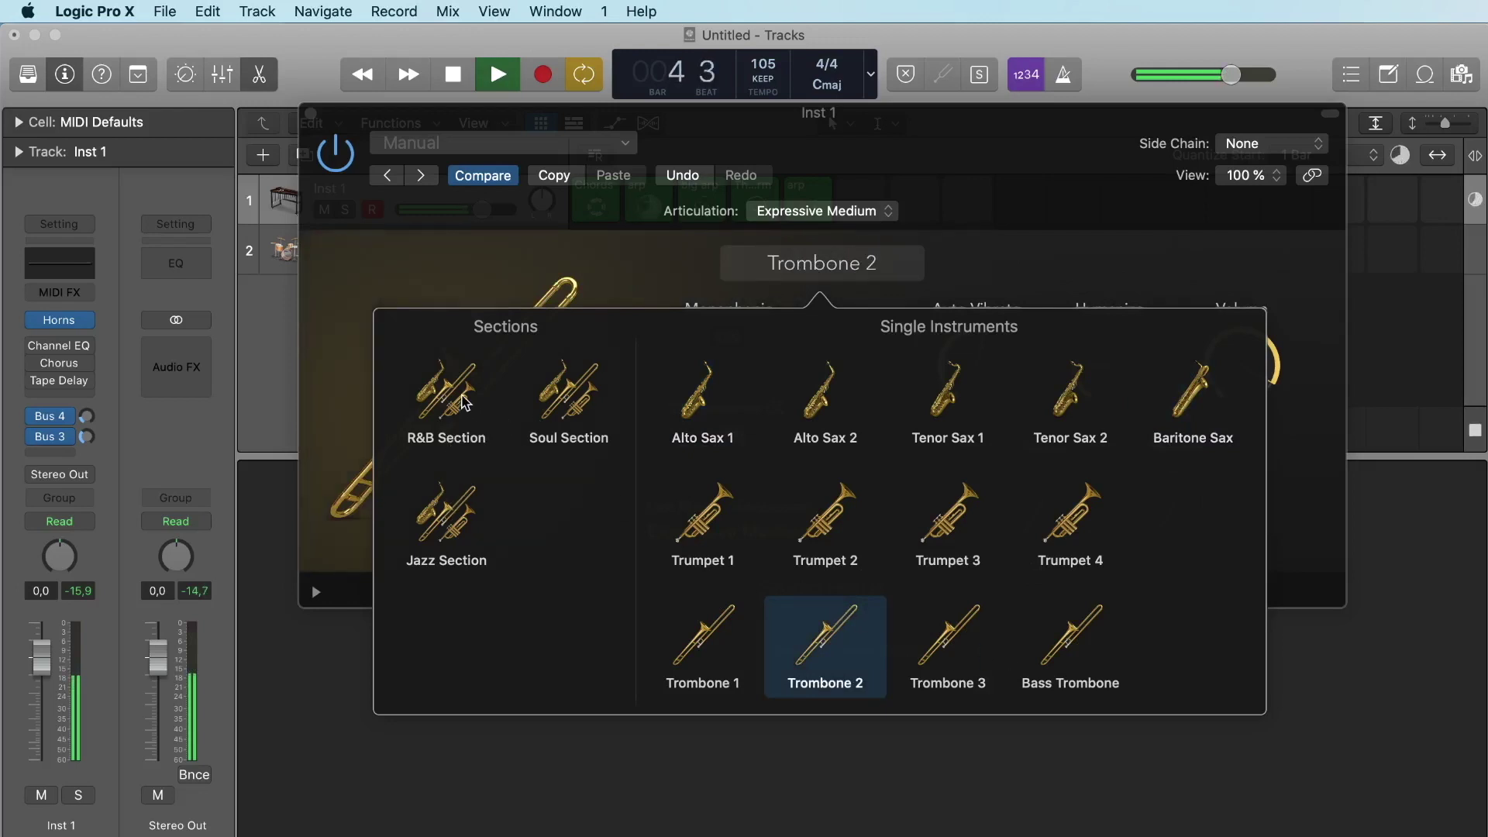
left_click(464, 402)
left_click(542, 267)
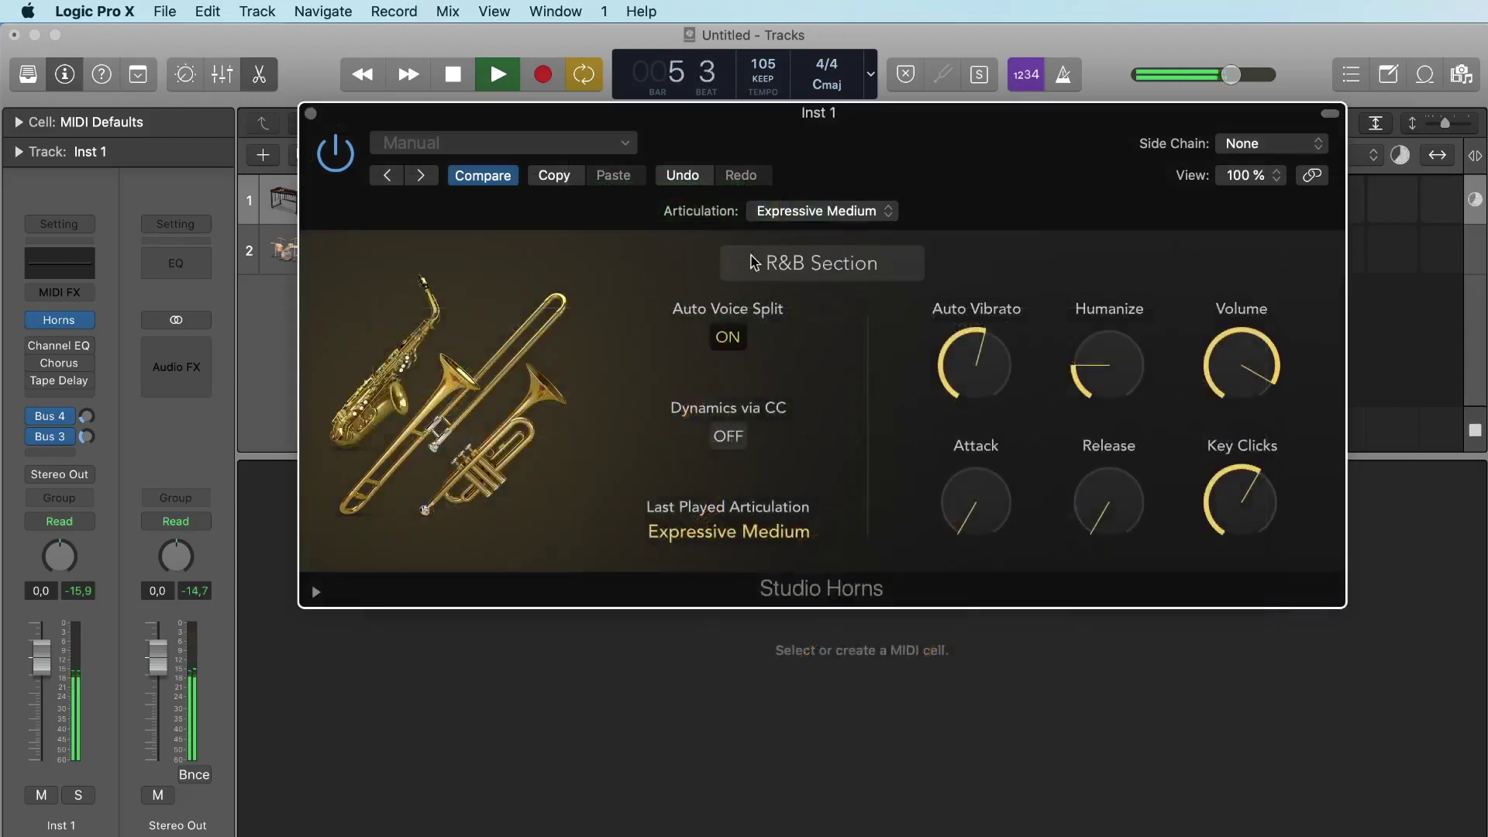
key("space")
Look through the articulation choices for the R&B Section and close the Studio Horns window.
left_click(813, 212)
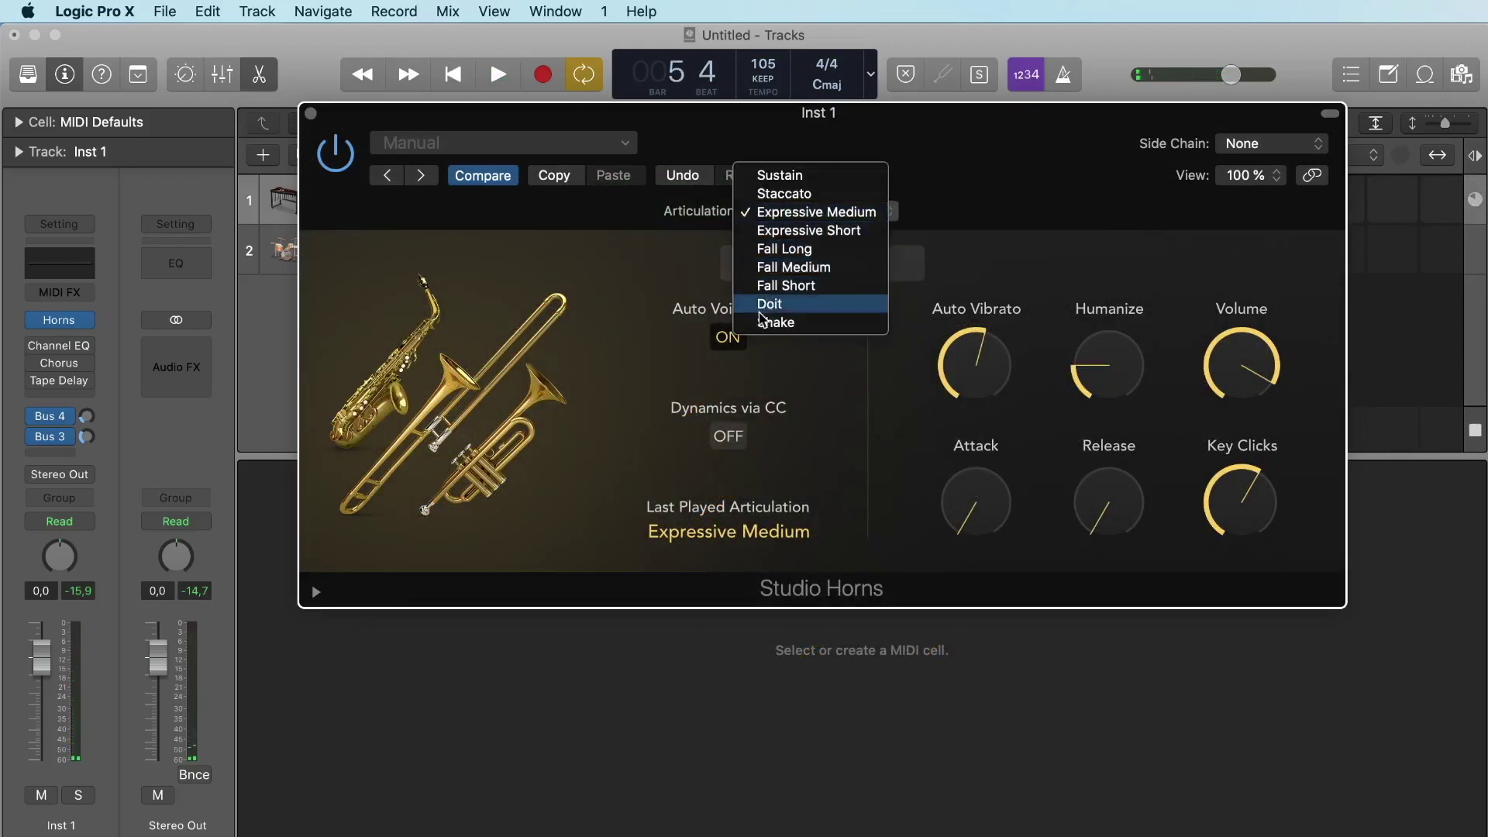
left_click(611, 300)
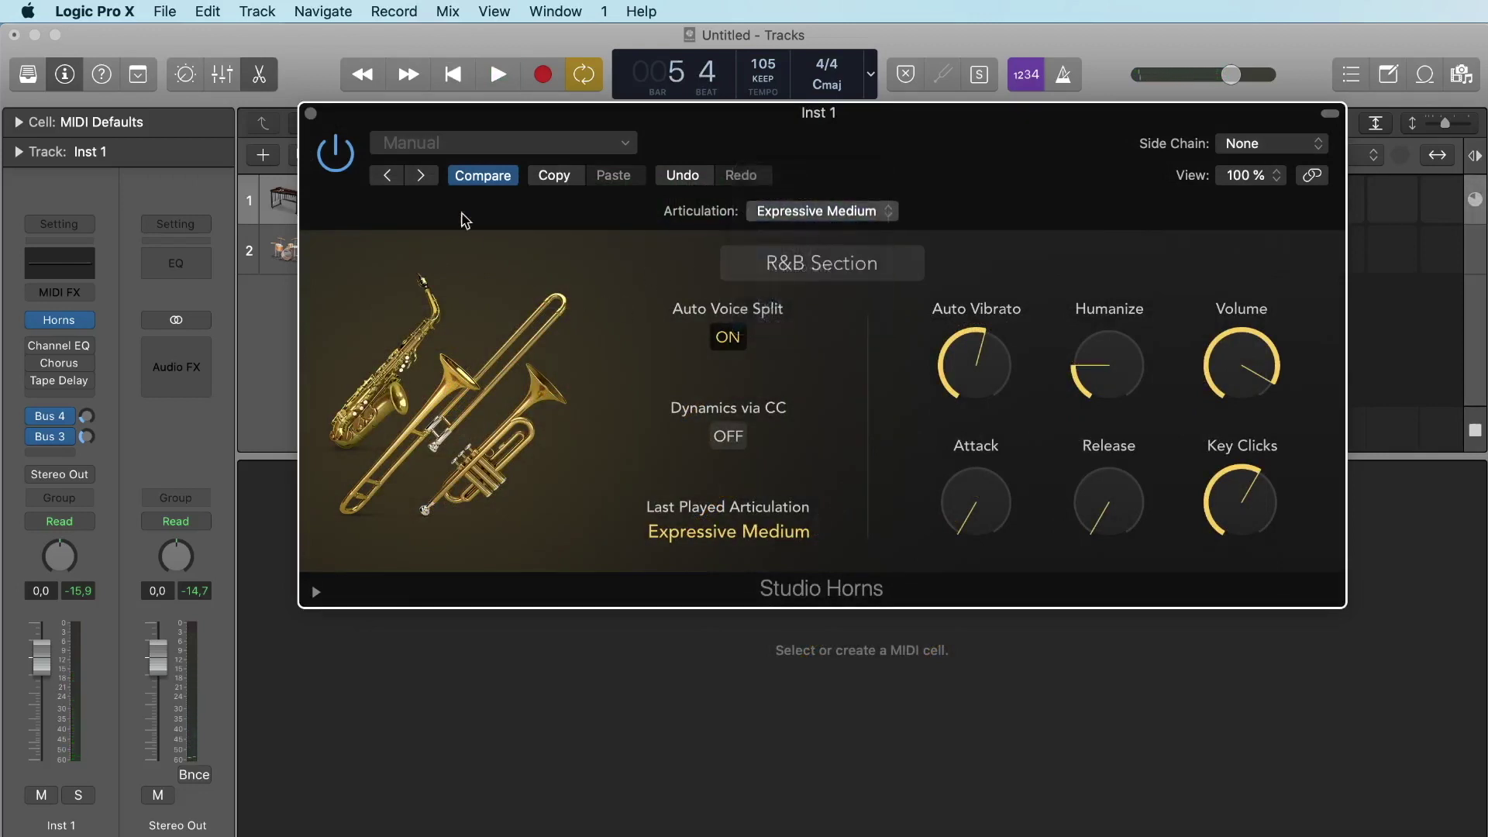
left_click(310, 115)
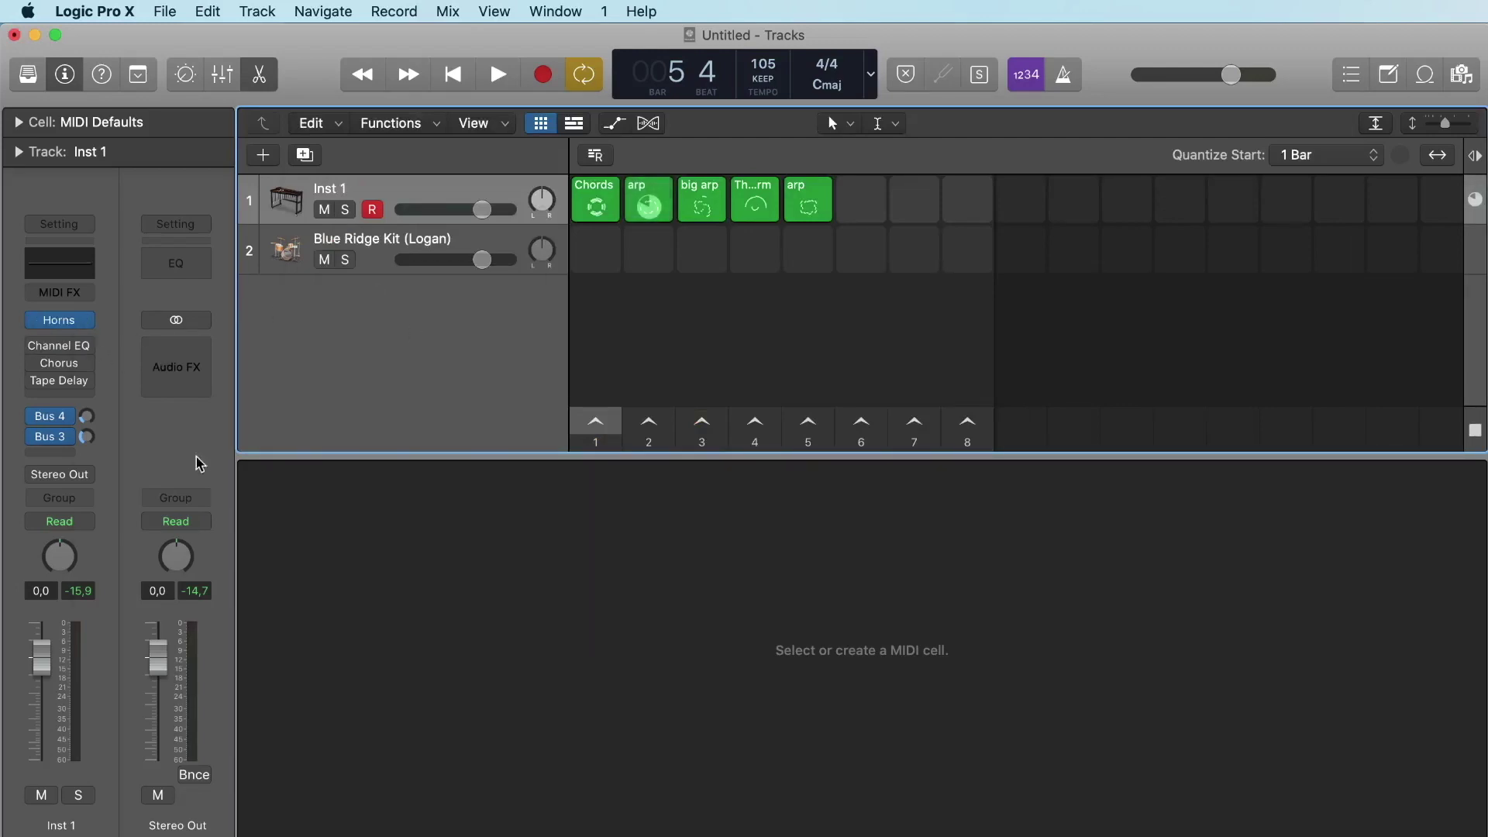
left_click(86, 321)
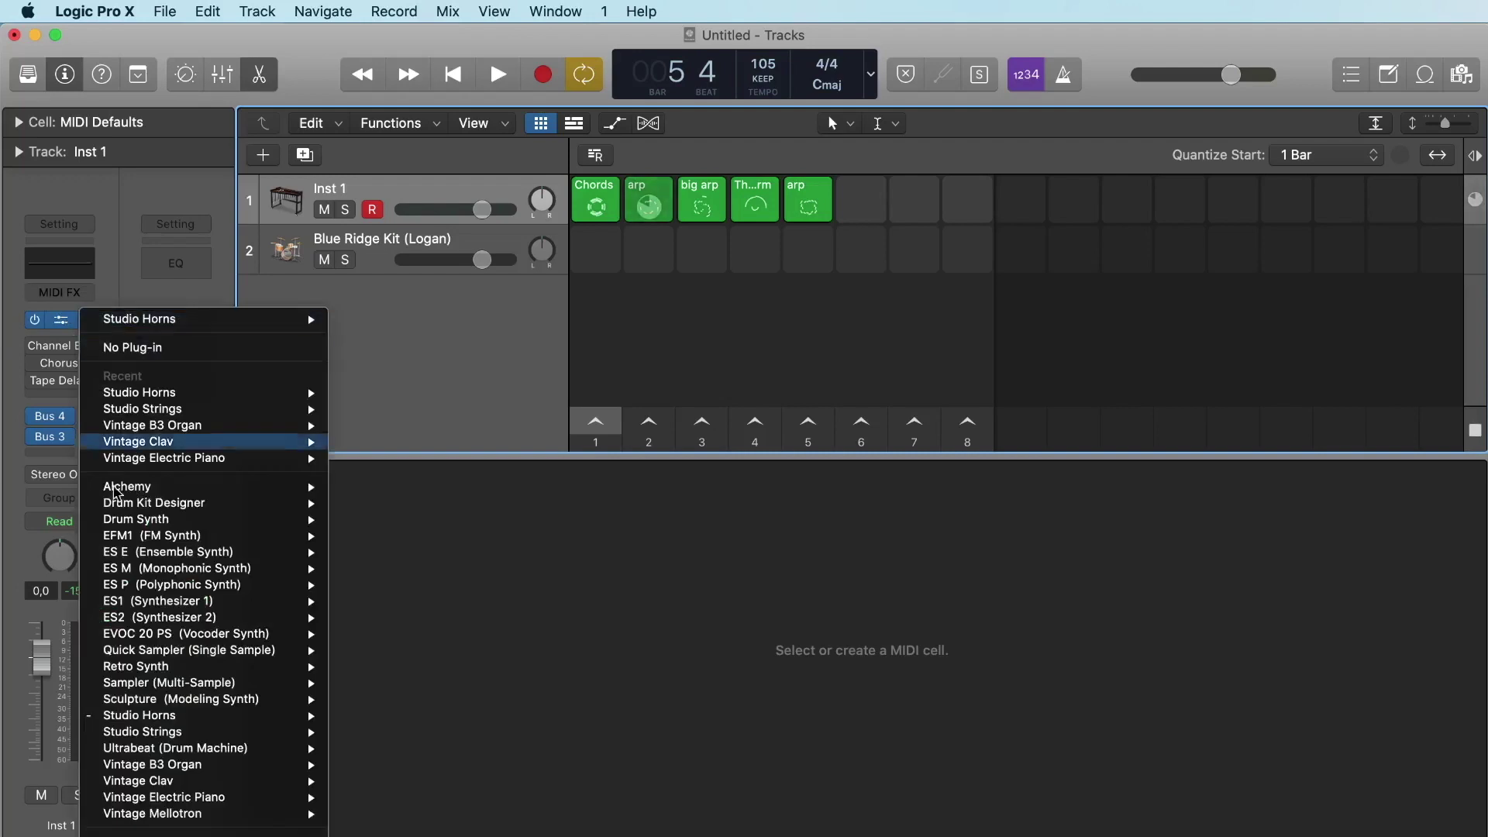
mouse_move(159, 780)
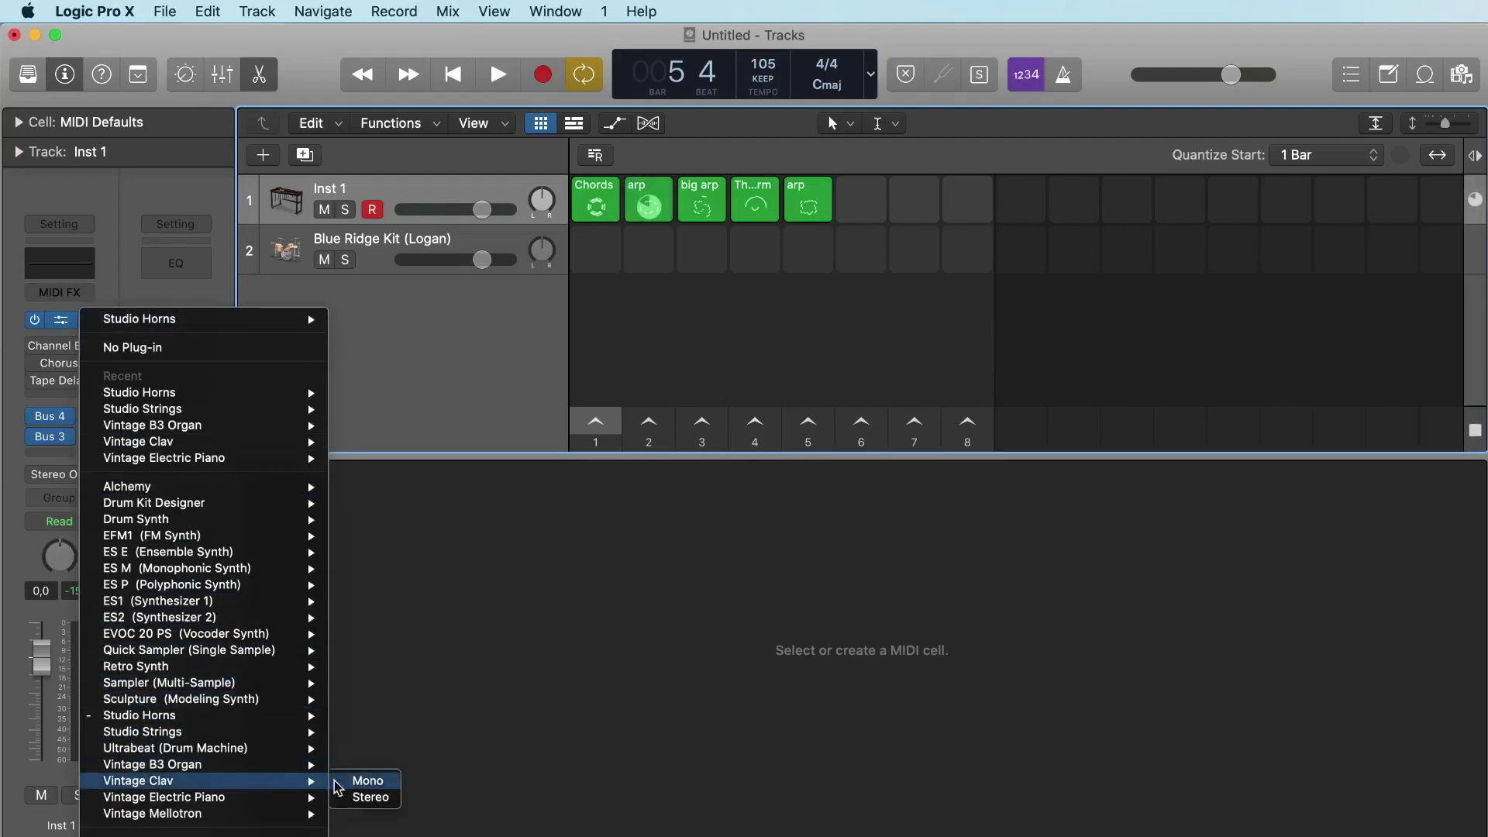
left_click(426, 680)
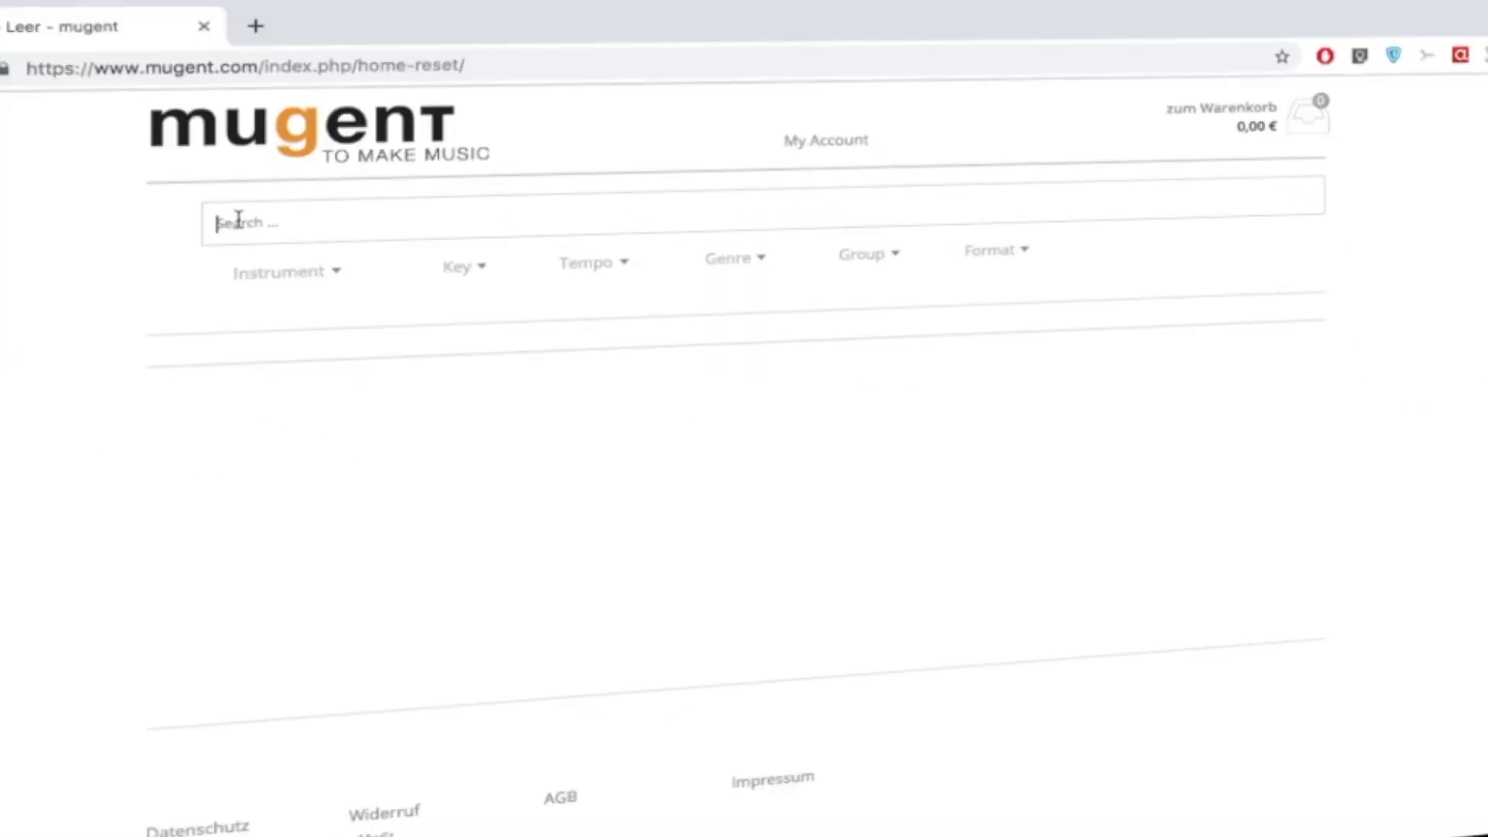
Search the mugent website in the browser for Conga and filter the loops to the 101-115 tempo range.
key("Return")
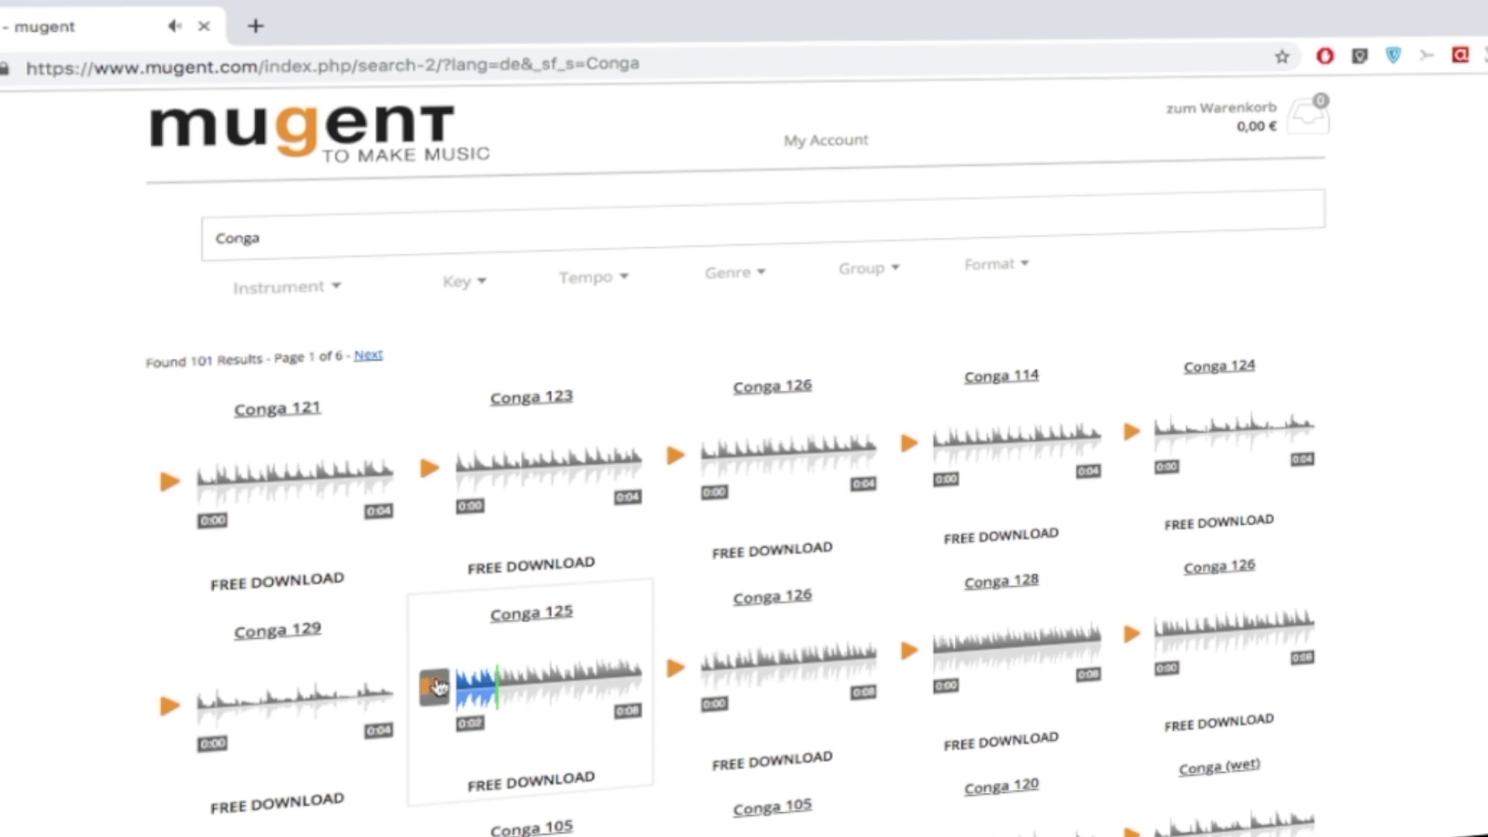
left_click(608, 281)
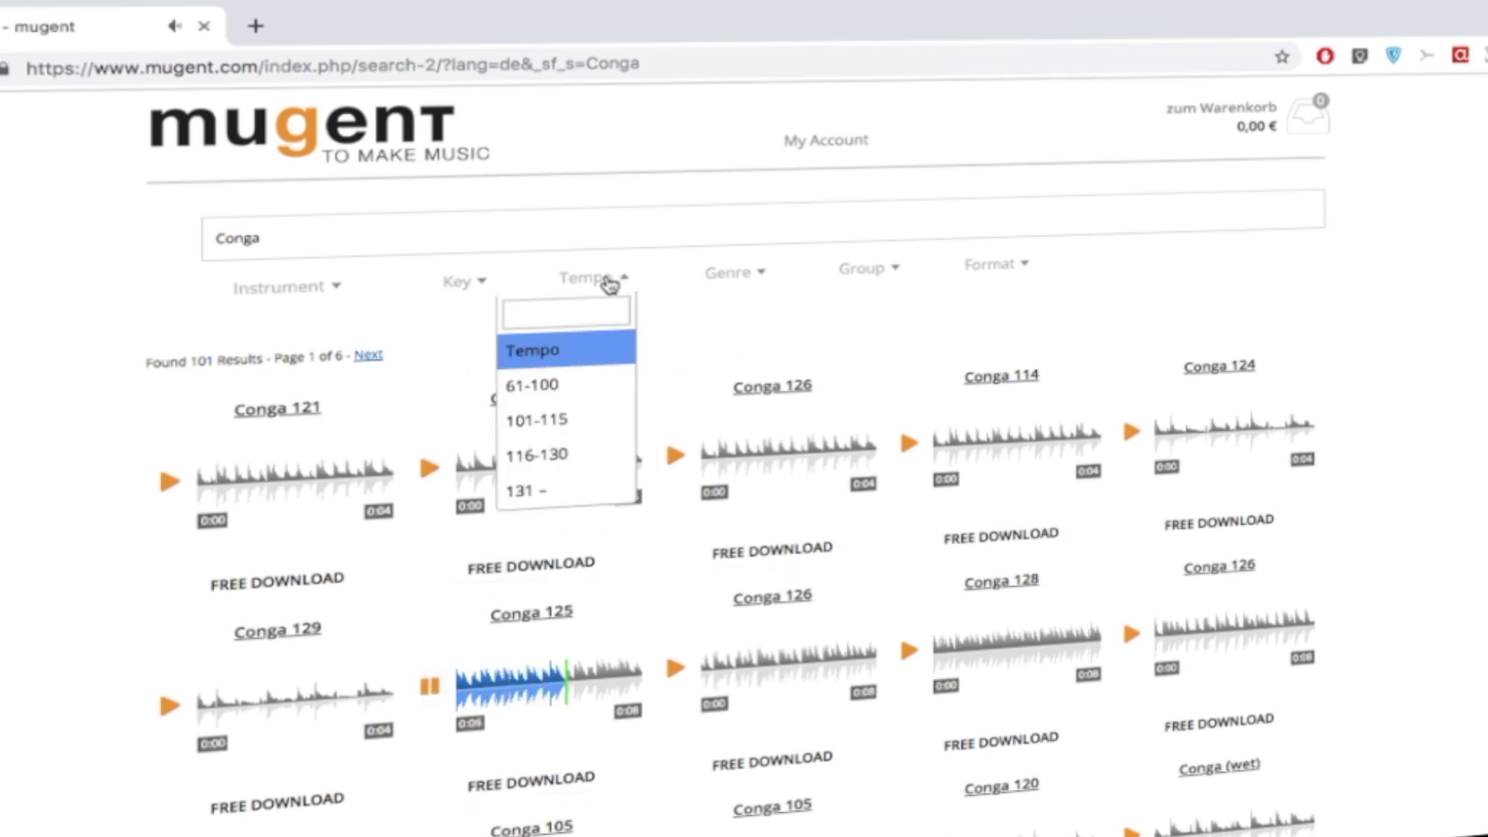
left_click(581, 424)
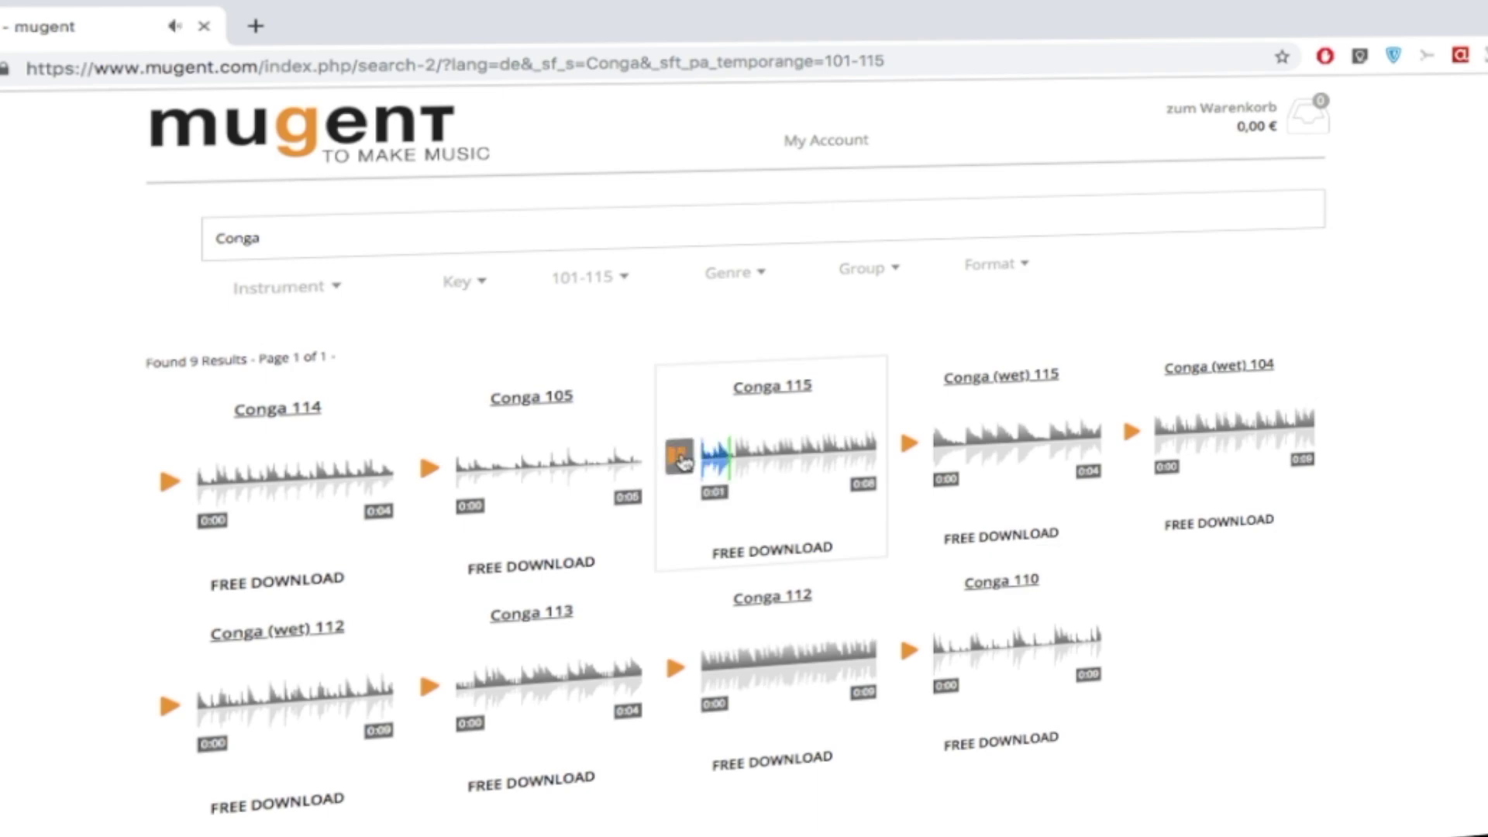
Download the free Conga 115 loop and add Conga_125bpm_keywi_mugent_1185.wav from Downloads to the Audio 1 track in Logic Pro.
left_click(763, 550)
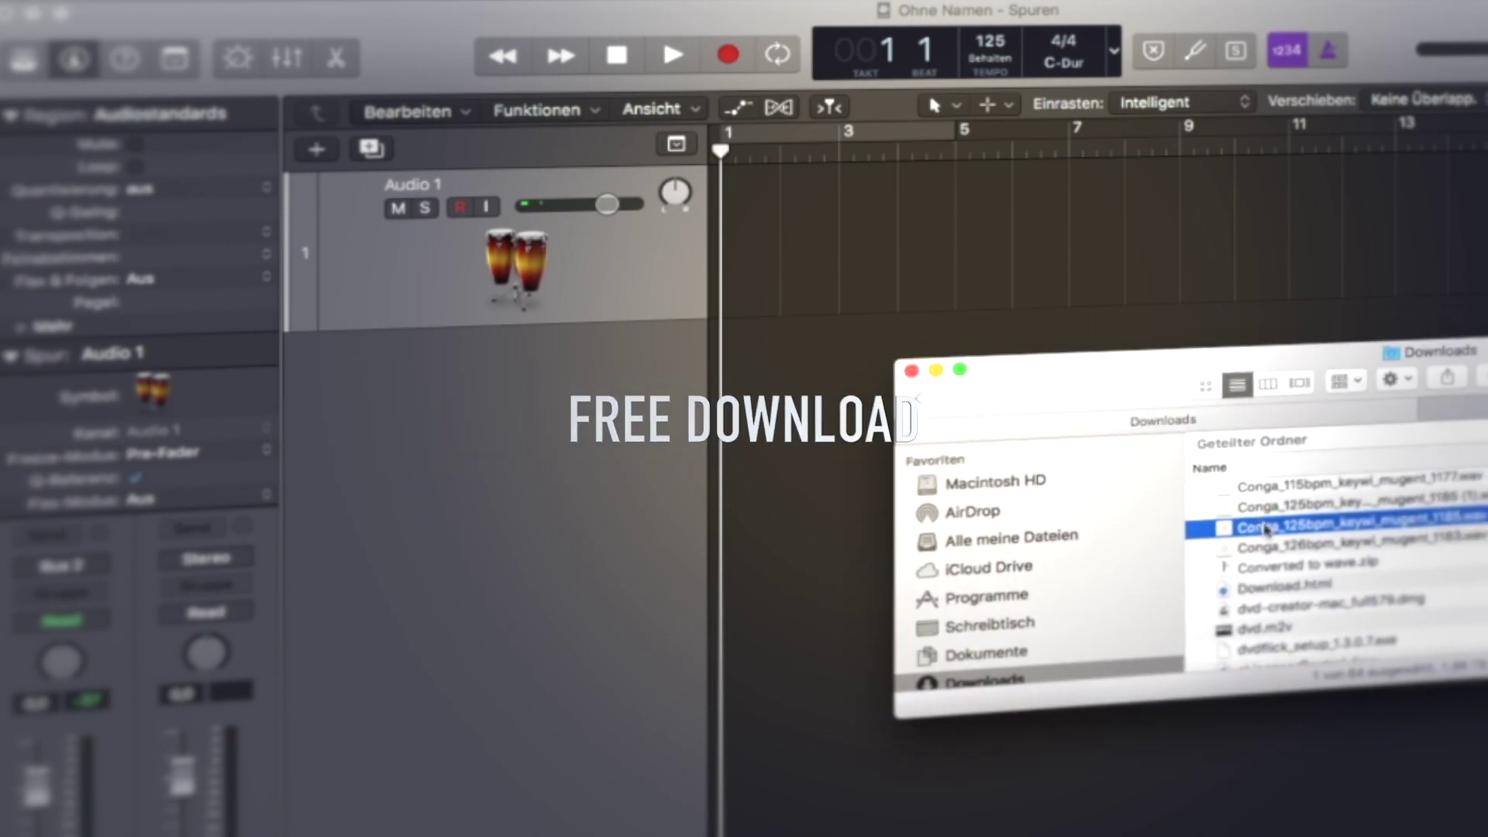
left_click_drag(1286, 526, 778, 262)
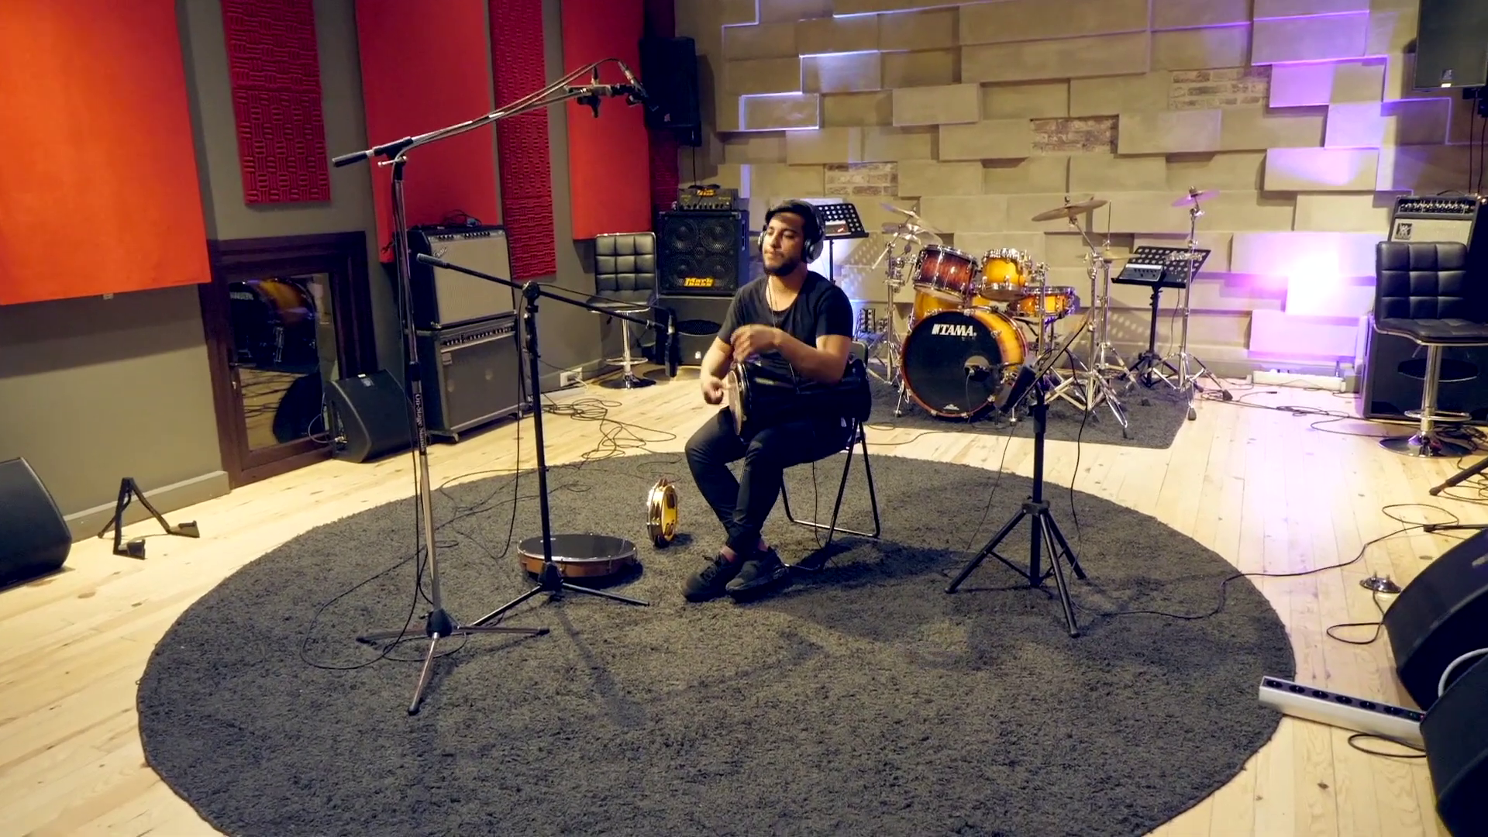